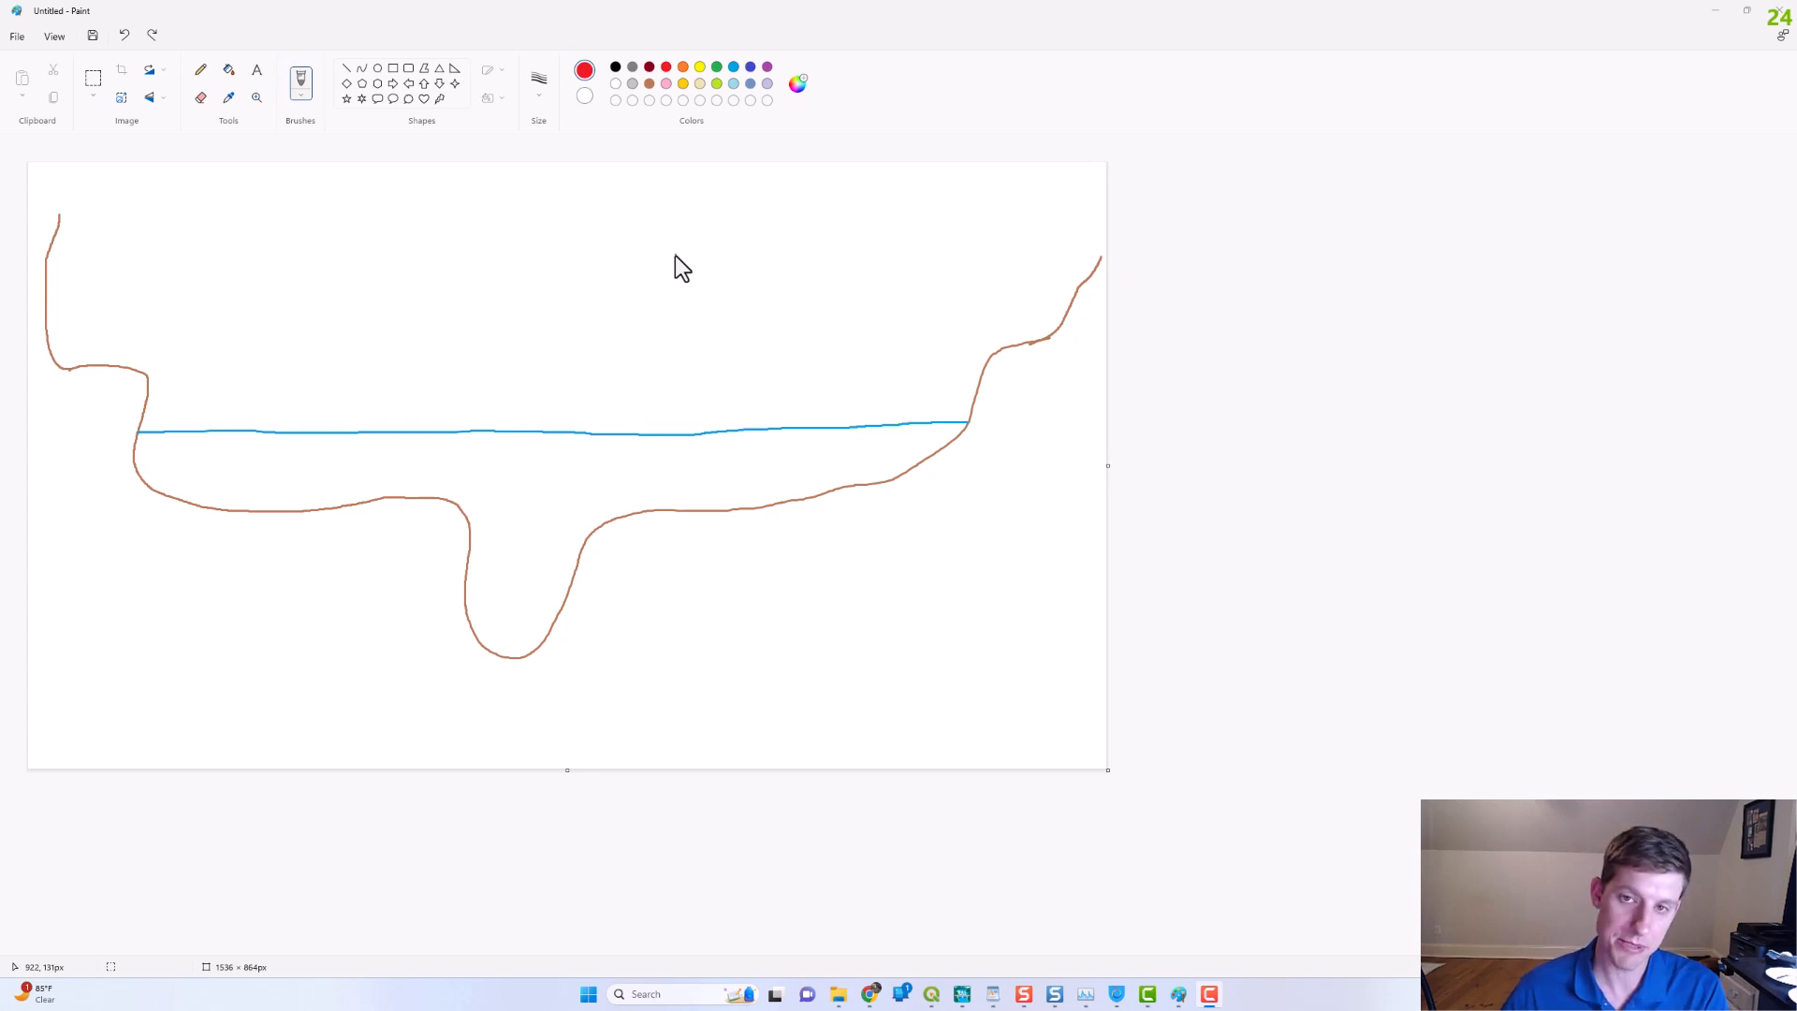
# - Outline a grey encroachment block on each side of the channel, from the channel bed up to the bank level
pyautogui.click(633, 67)
pyautogui.moveTo(734, 508)
pyautogui.mouseDown()
pyautogui.moveTo(735, 365)
pyautogui.moveTo(995, 354)
pyautogui.mouseUp()
pyautogui.moveTo(361, 504)
pyautogui.mouseDown()
pyautogui.moveTo(376, 377)
pyautogui.moveTo(140, 370)
pyautogui.mouseUp()
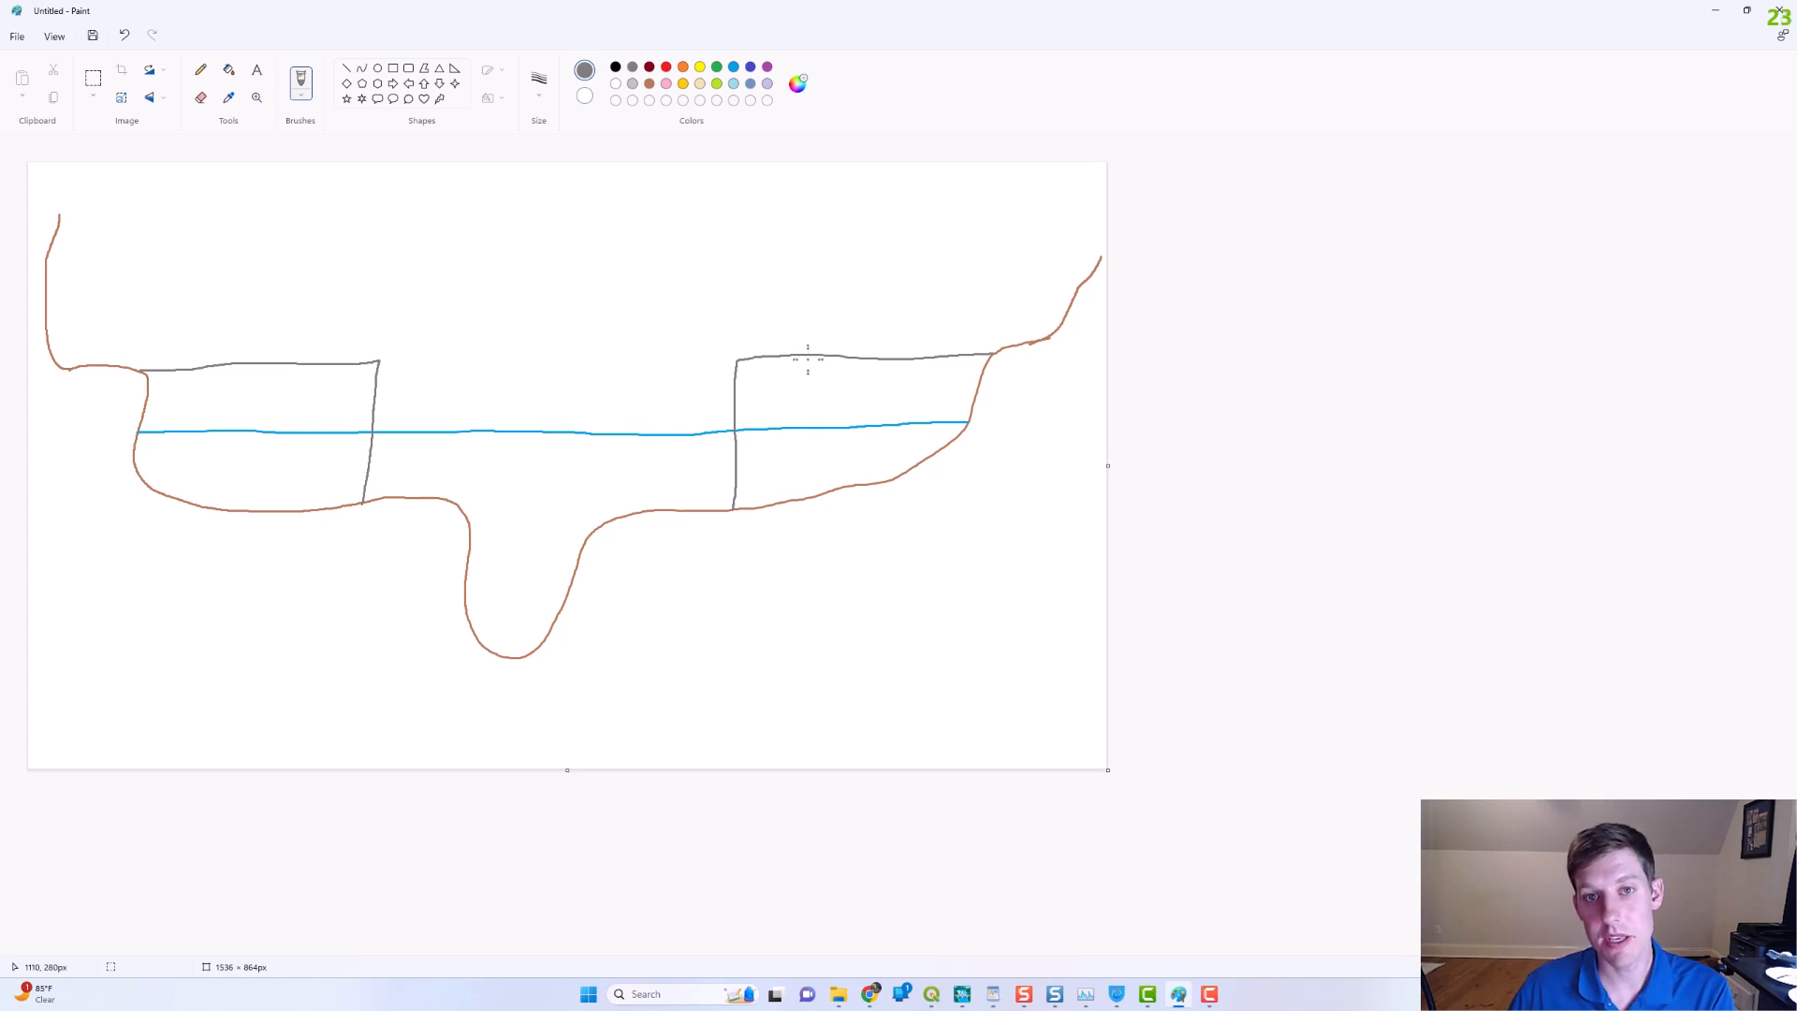
# - Draw a grey double-headed arrow between the water line and one block's upper edge, and label both blocks "1-ft"
pyautogui.moveTo(808, 360); pyautogui.dragTo(805, 429)
pyautogui.moveTo(804, 360); pyautogui.dragTo(818, 417)
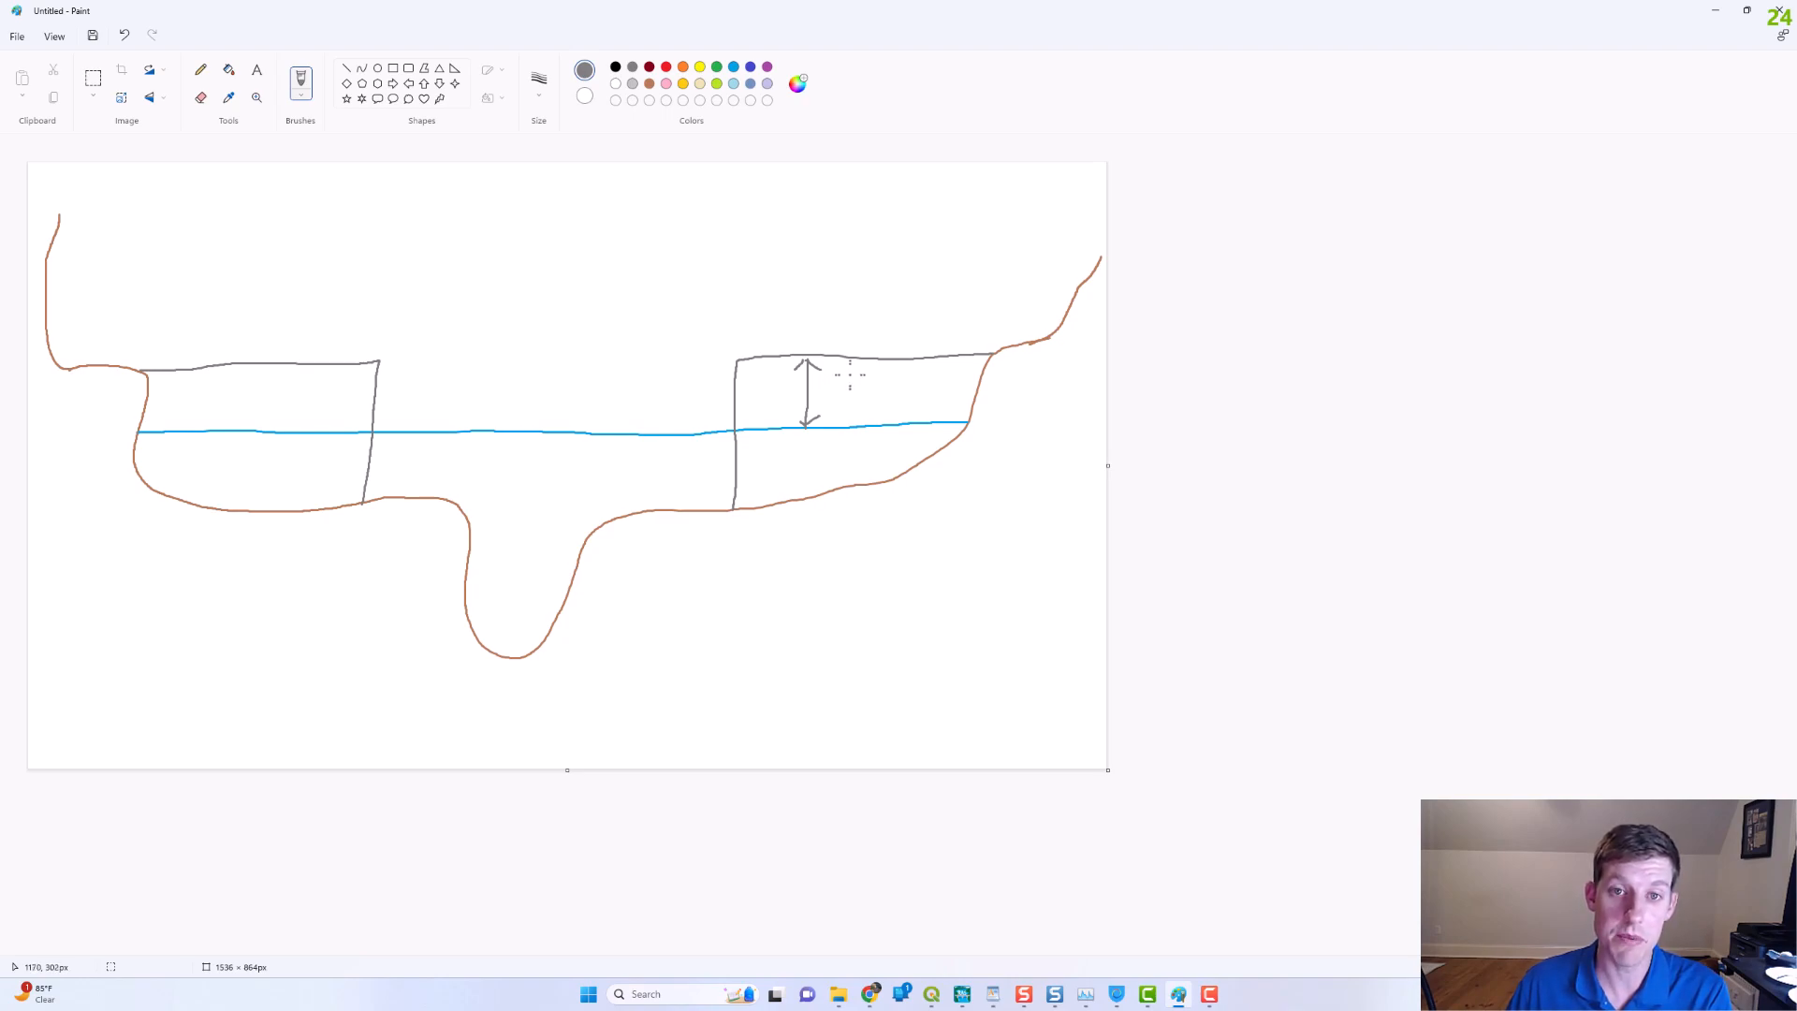
pyautogui.moveTo(847, 376)
pyautogui.mouseDown()
pyautogui.moveTo(841, 408)
pyautogui.moveTo(907, 388)
pyautogui.mouseUp()
pyautogui.moveTo(269, 389)
pyautogui.mouseDown()
pyautogui.moveTo(262, 416)
pyautogui.moveTo(341, 412)
pyautogui.mouseUp()
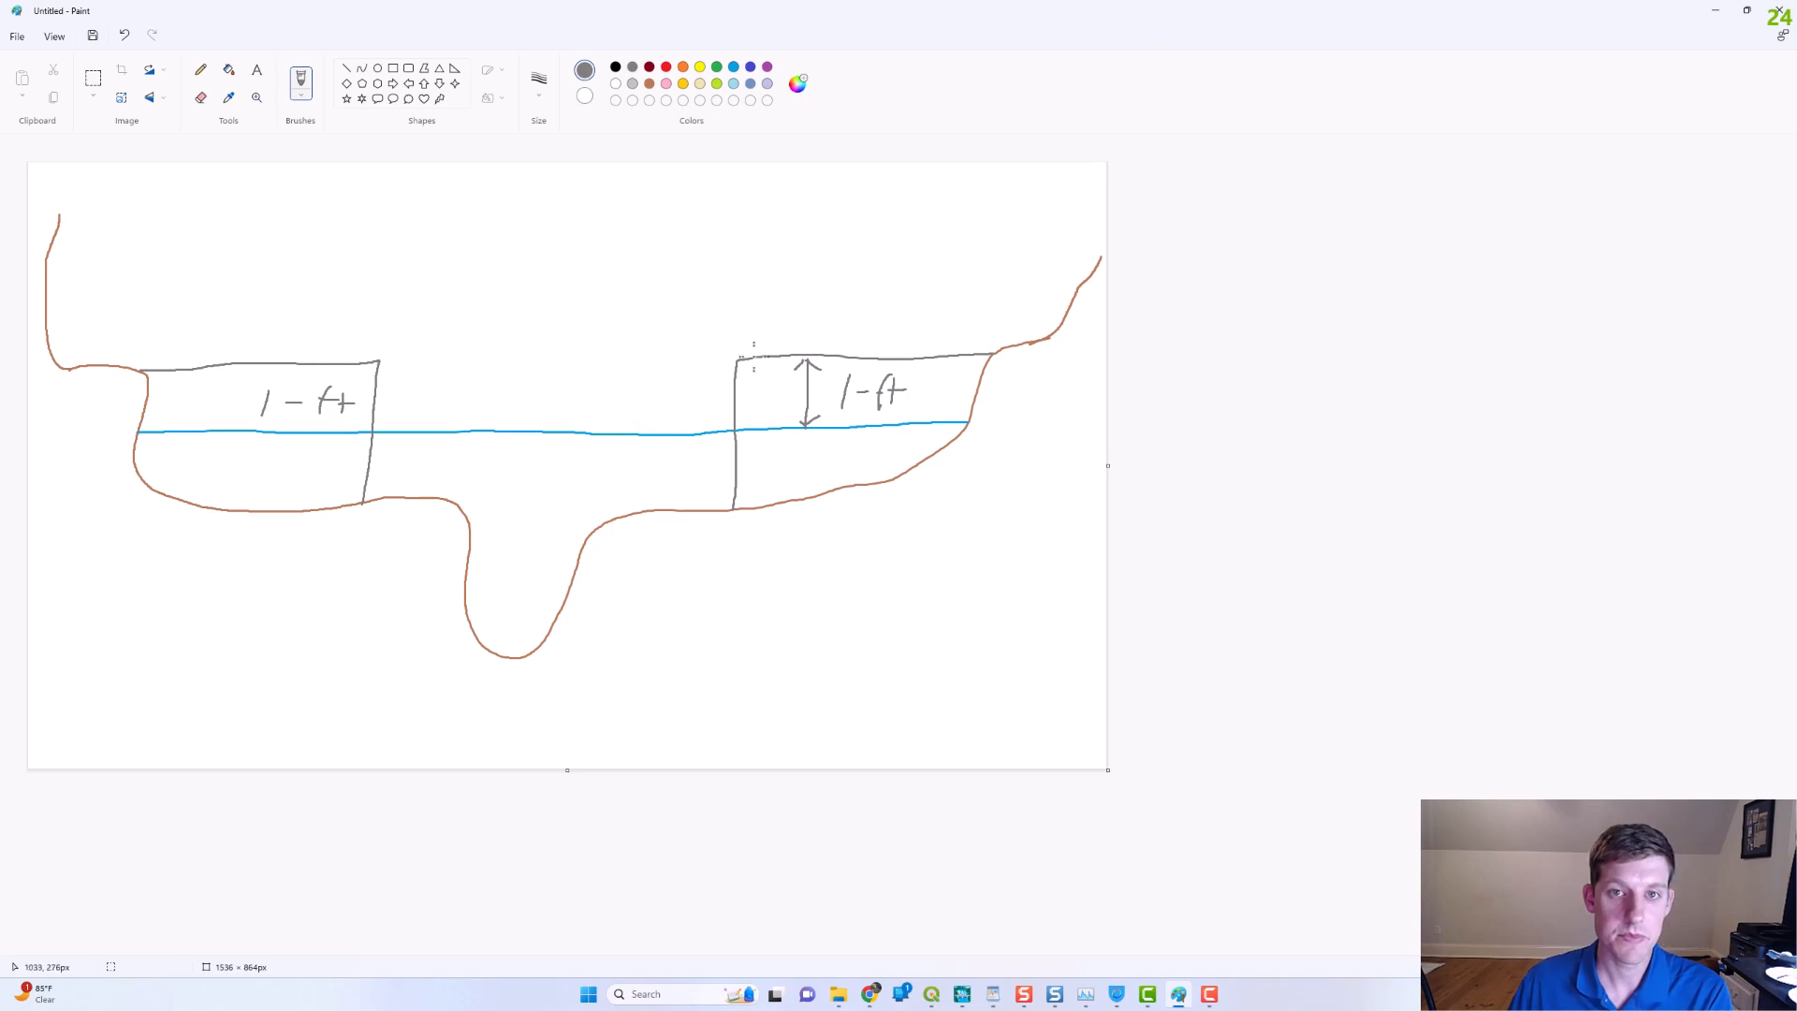
# - Draw an indigo raised water line between the two grey blocks and write "0 - 1 ft" below the section
pyautogui.click(751, 67)
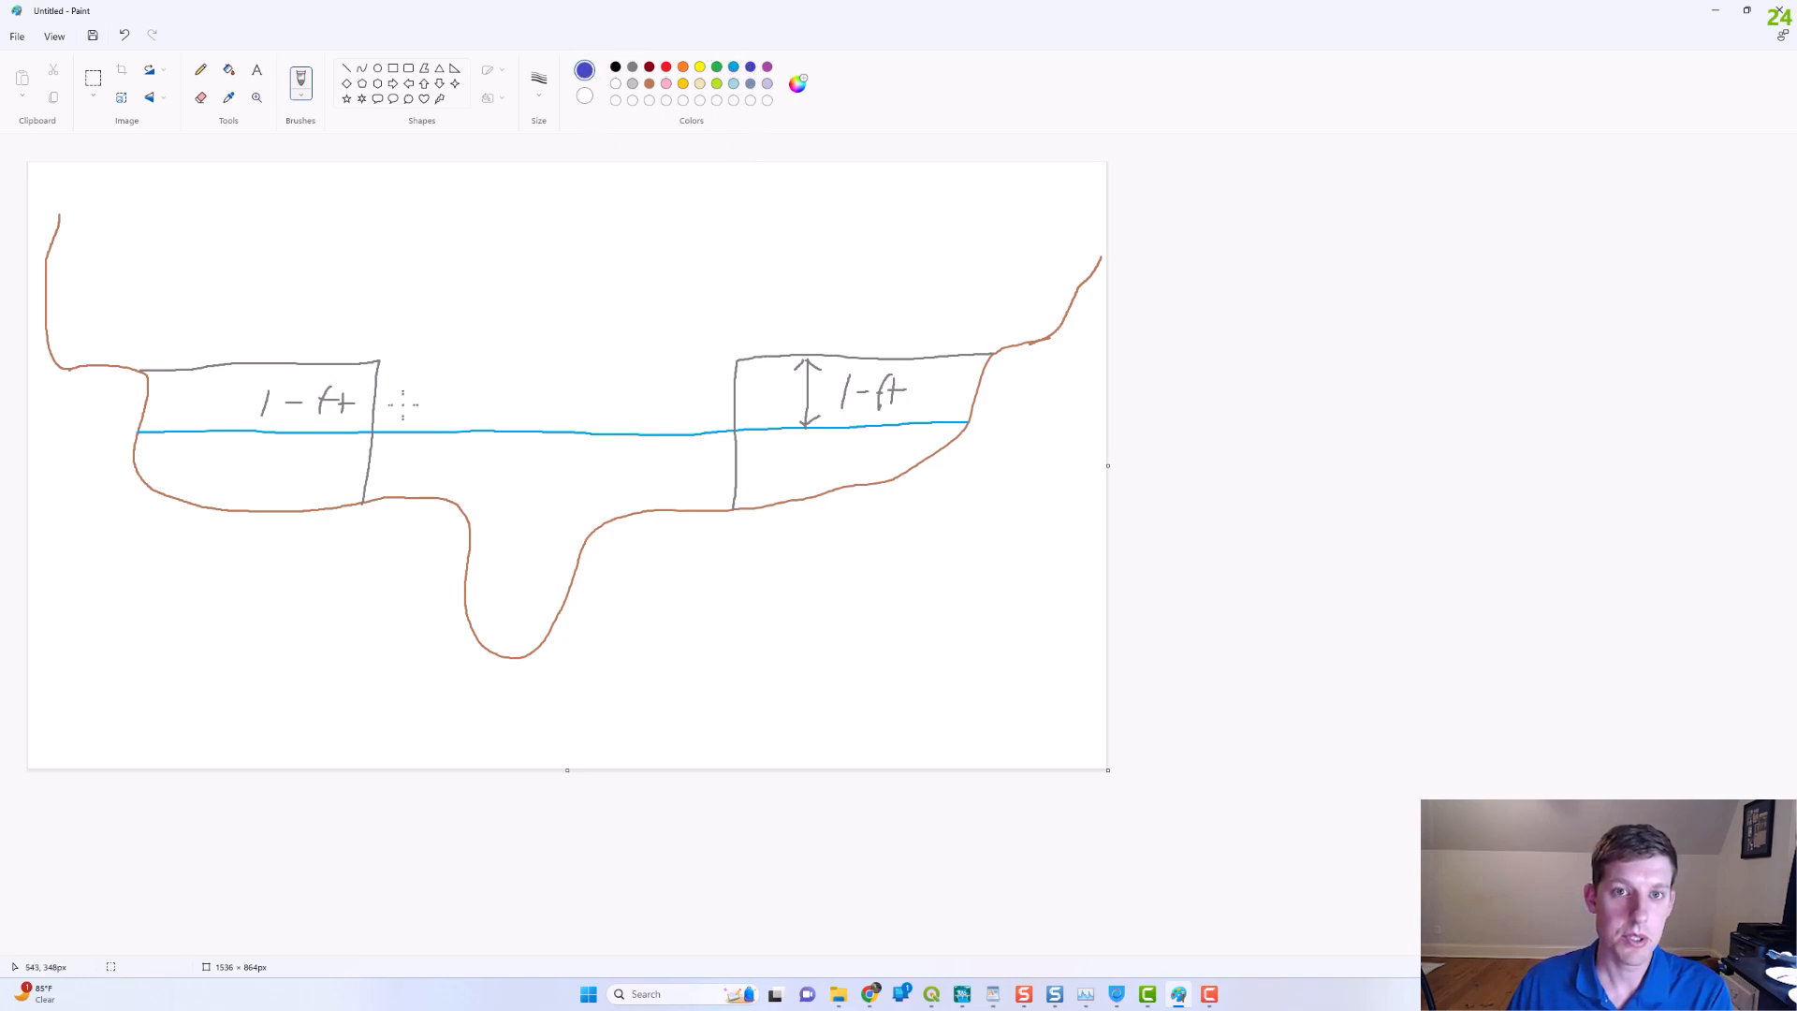
pyautogui.moveTo(375, 379); pyautogui.dragTo(732, 380)
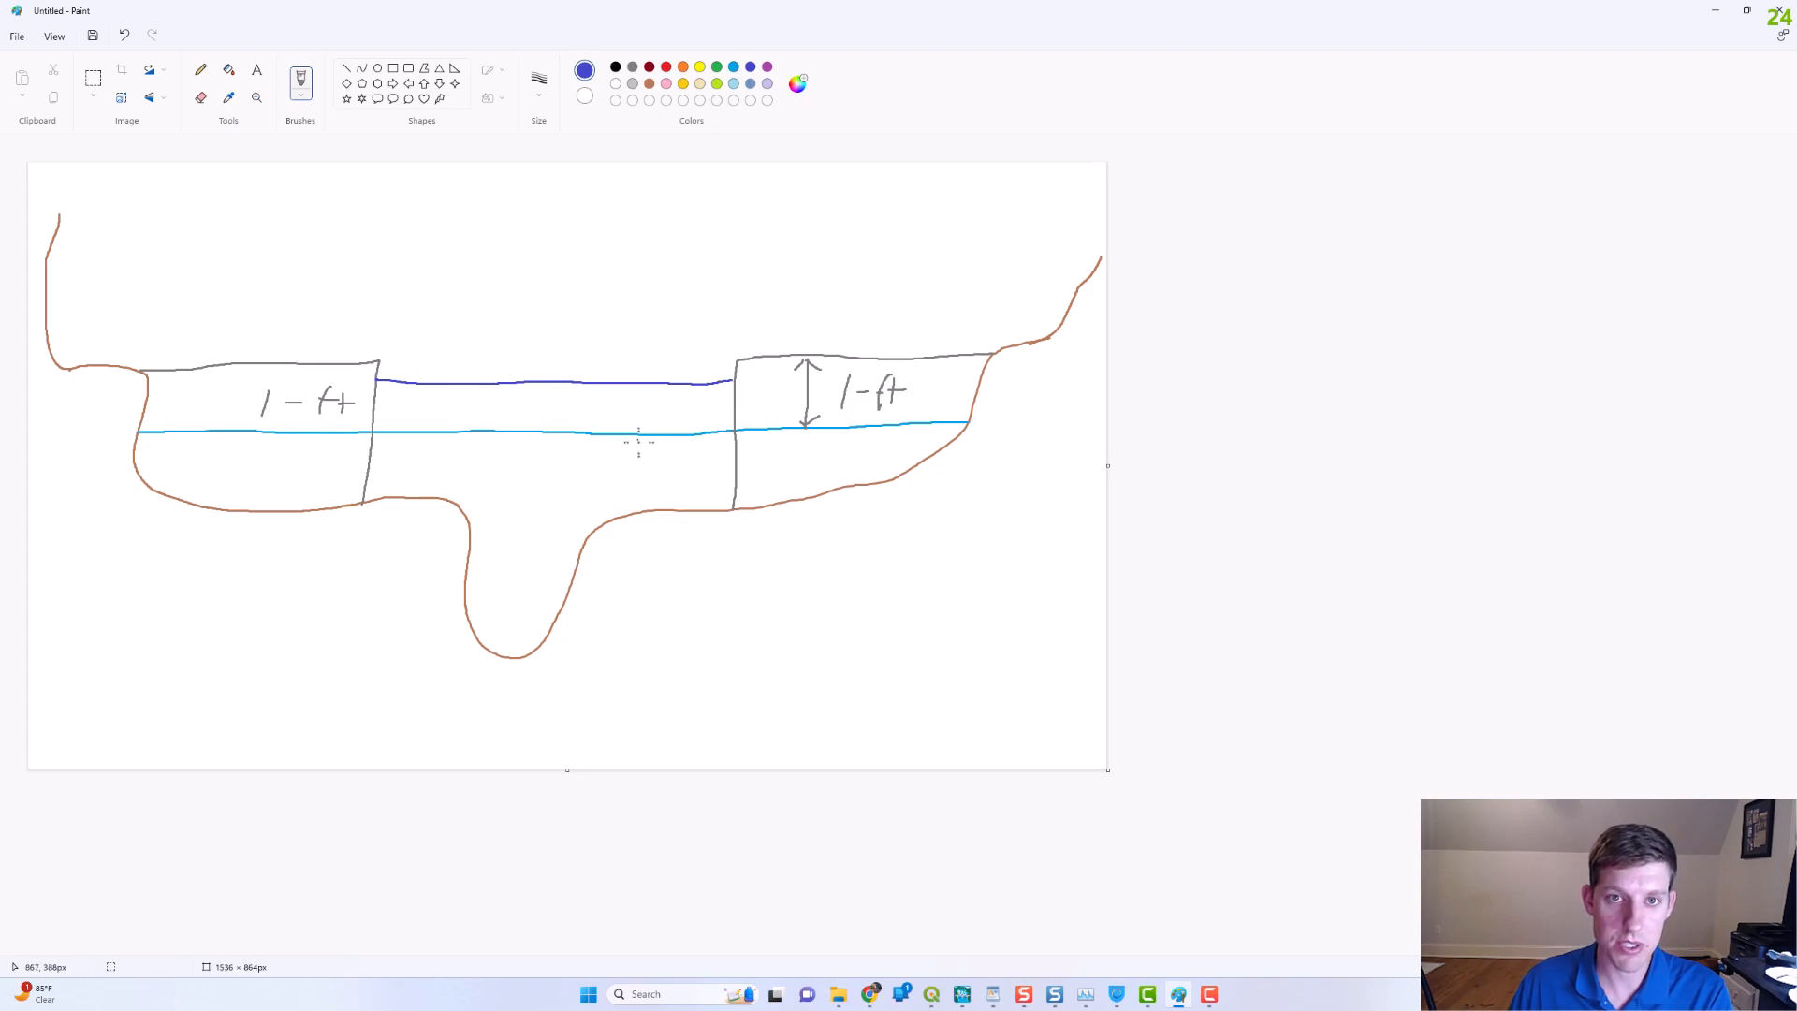
pyautogui.moveTo(737, 577)
pyautogui.mouseDown()
pyautogui.moveTo(713, 601)
pyautogui.moveTo(738, 578)
pyautogui.moveTo(847, 614)
pyautogui.moveTo(898, 657)
pyautogui.mouseUp()
pyautogui.moveTo(1022, 582)
pyautogui.mouseDown()
pyautogui.moveTo(970, 644)
pyautogui.moveTo(998, 615)
pyautogui.moveTo(1005, 653)
pyautogui.mouseUp()
pyautogui.moveTo(1002, 629); pyautogui.dragTo(1043, 623)
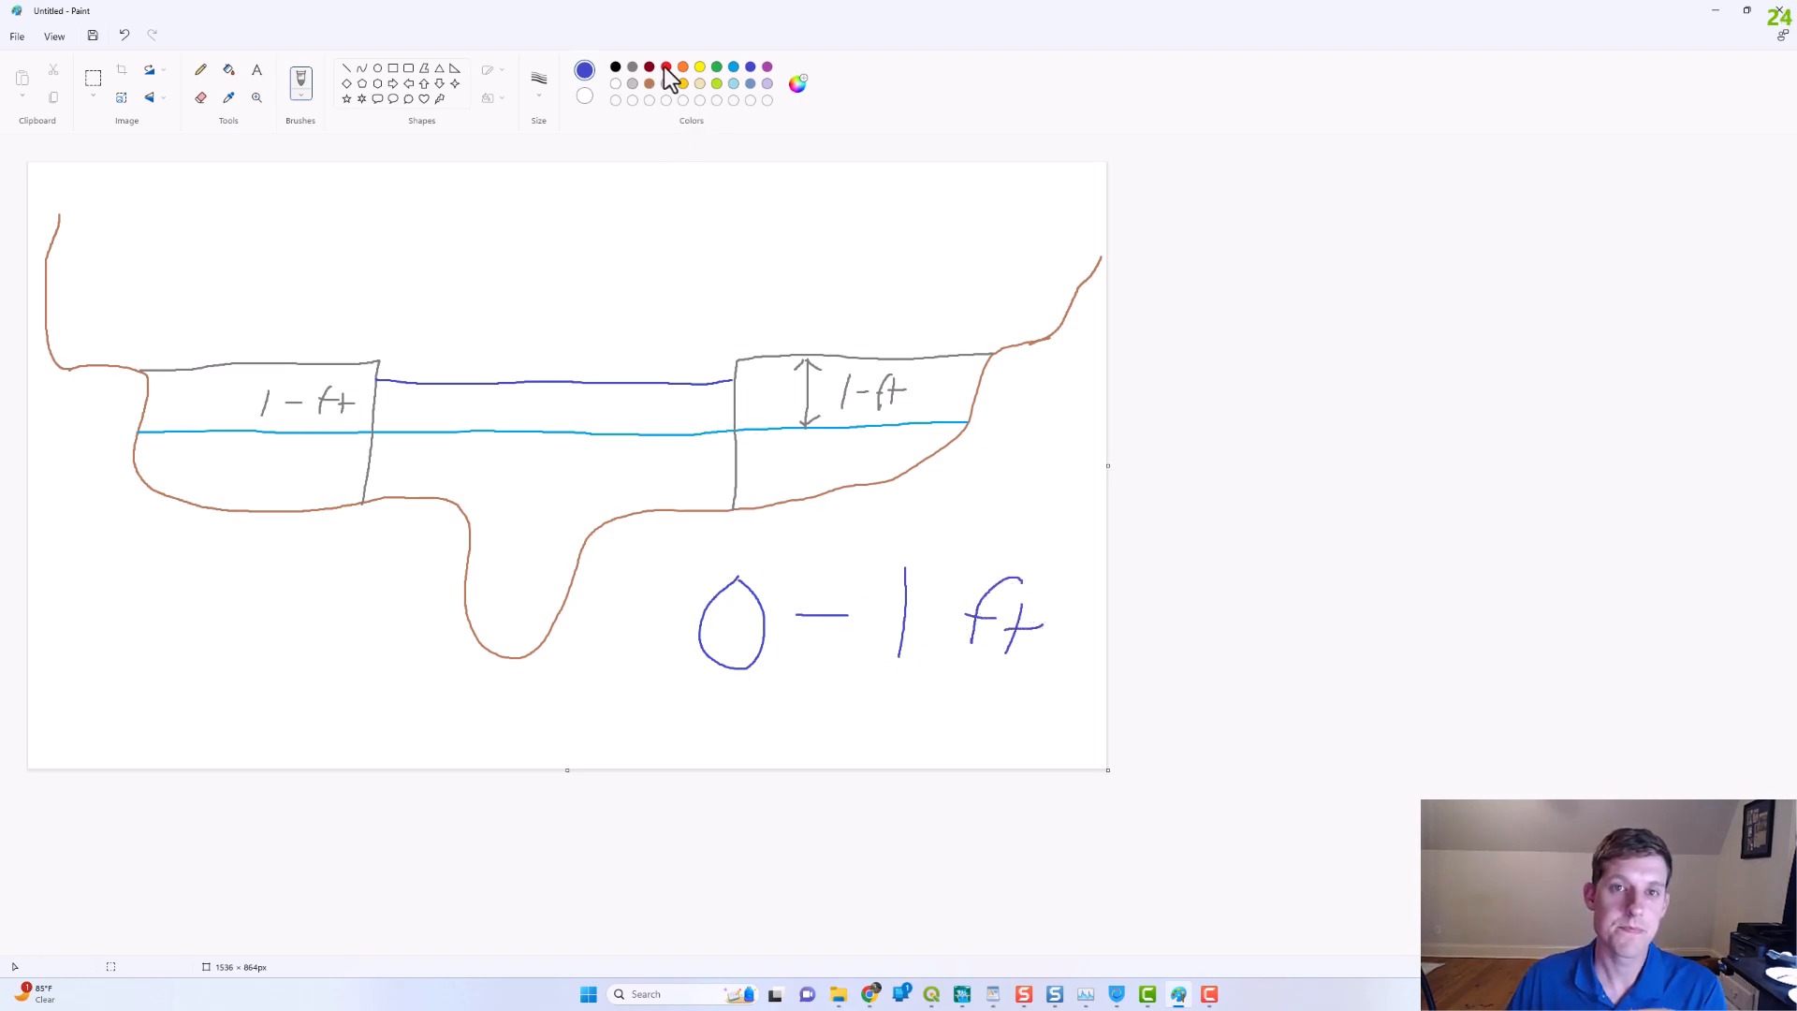
# - Draw a line across the full channel section from bank to bank, above the grey blocks
pyautogui.moveTo(66, 336); pyautogui.dragTo(1054, 331)
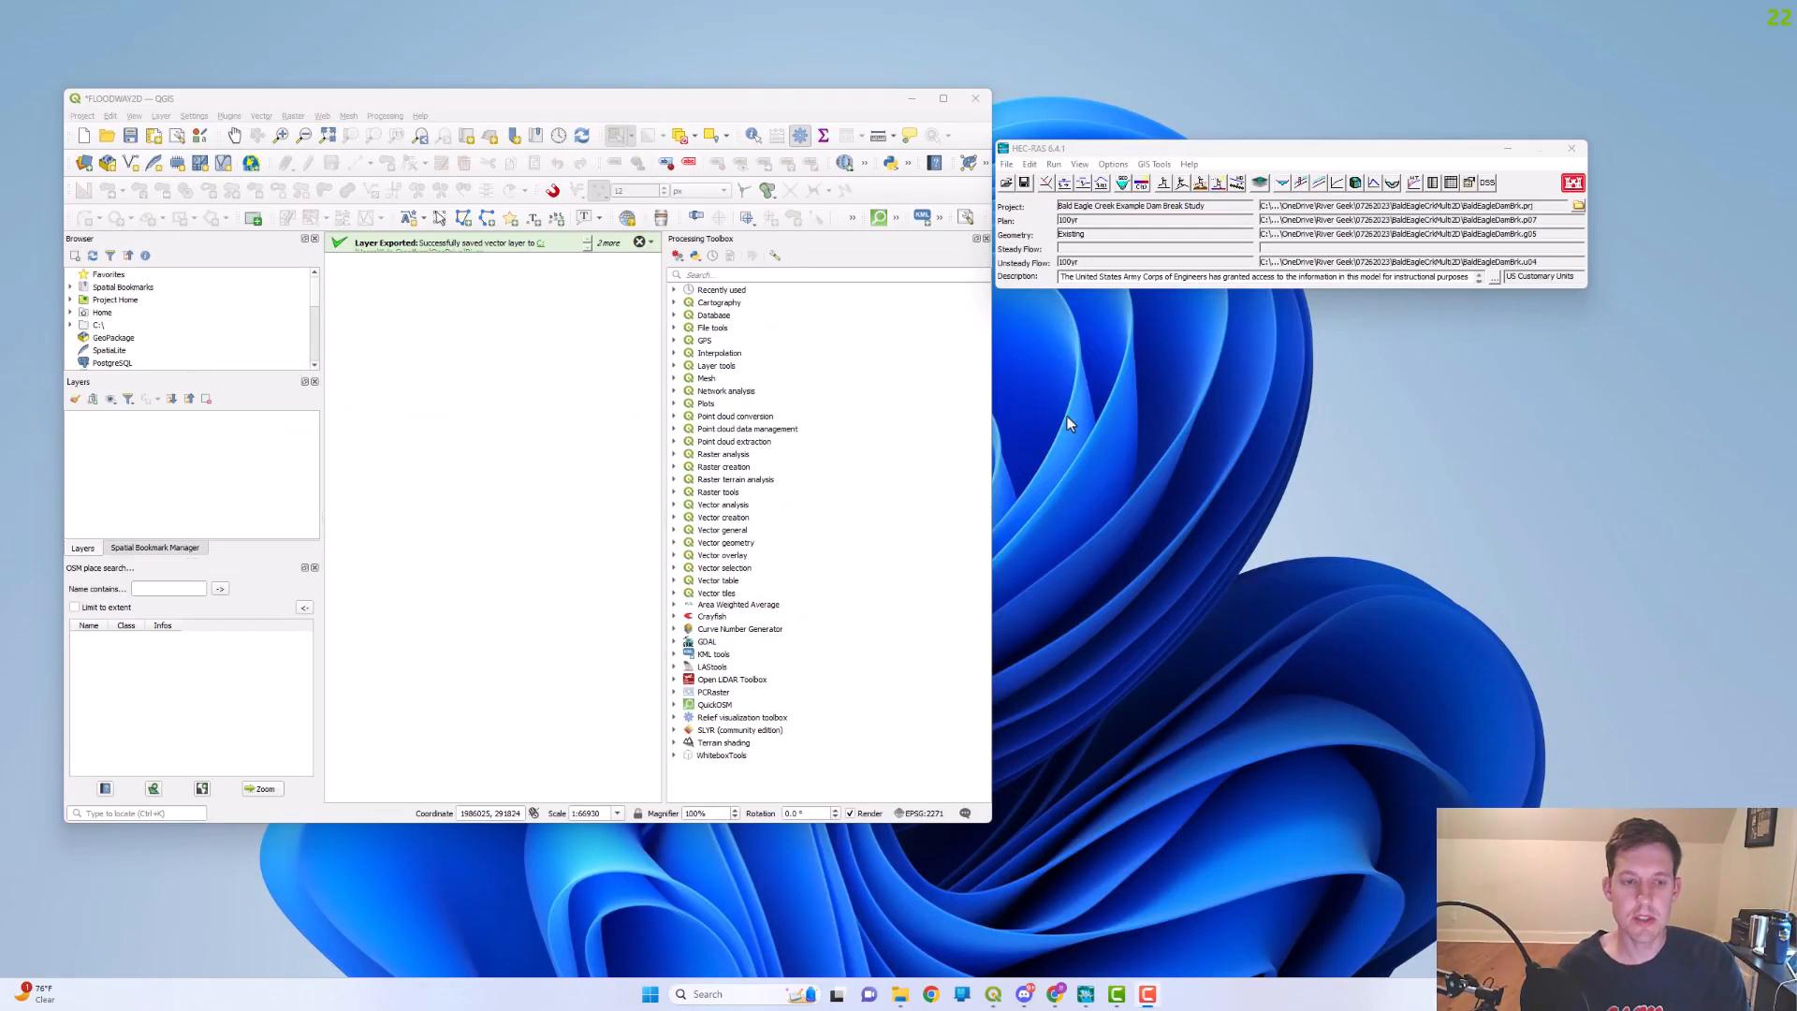
pyautogui.moveTo(686, 111)
pyautogui.mouseDown()
pyautogui.moveTo(713, 112)
pyautogui.moveTo(671, 109)
pyautogui.mouseUp()
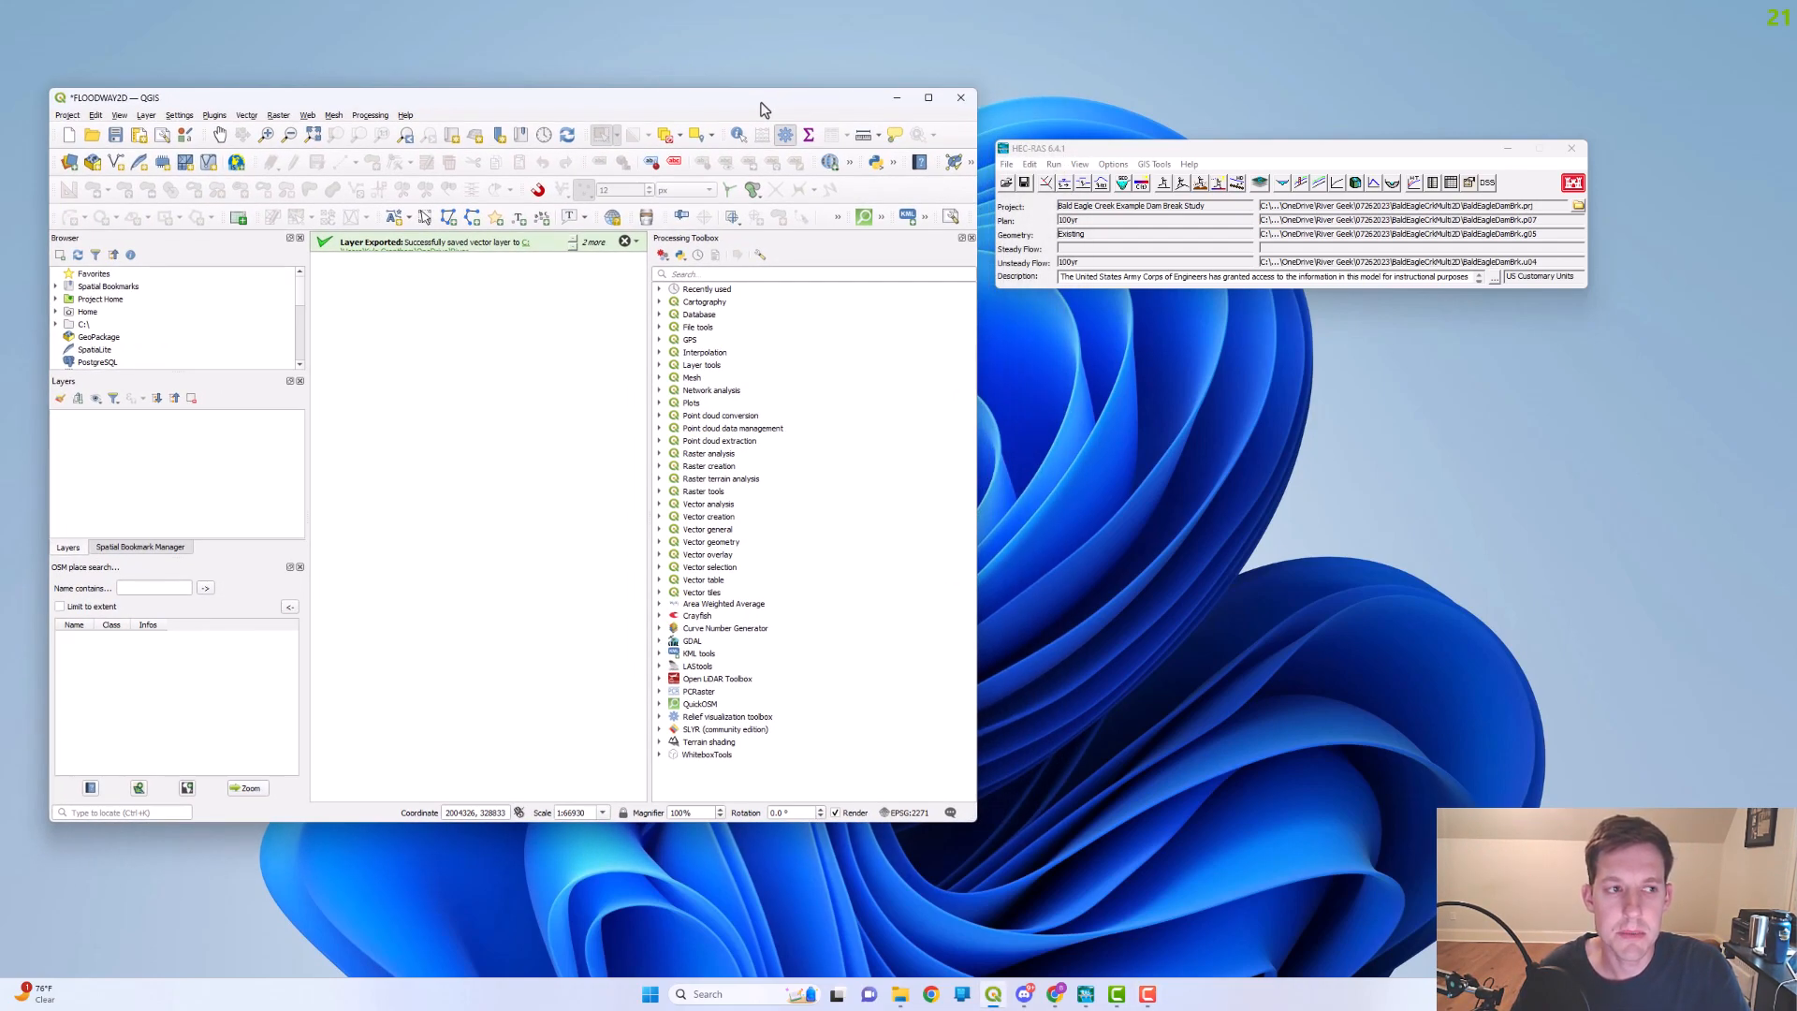
pyautogui.moveTo(1137, 154); pyautogui.dragTo(1134, 190)
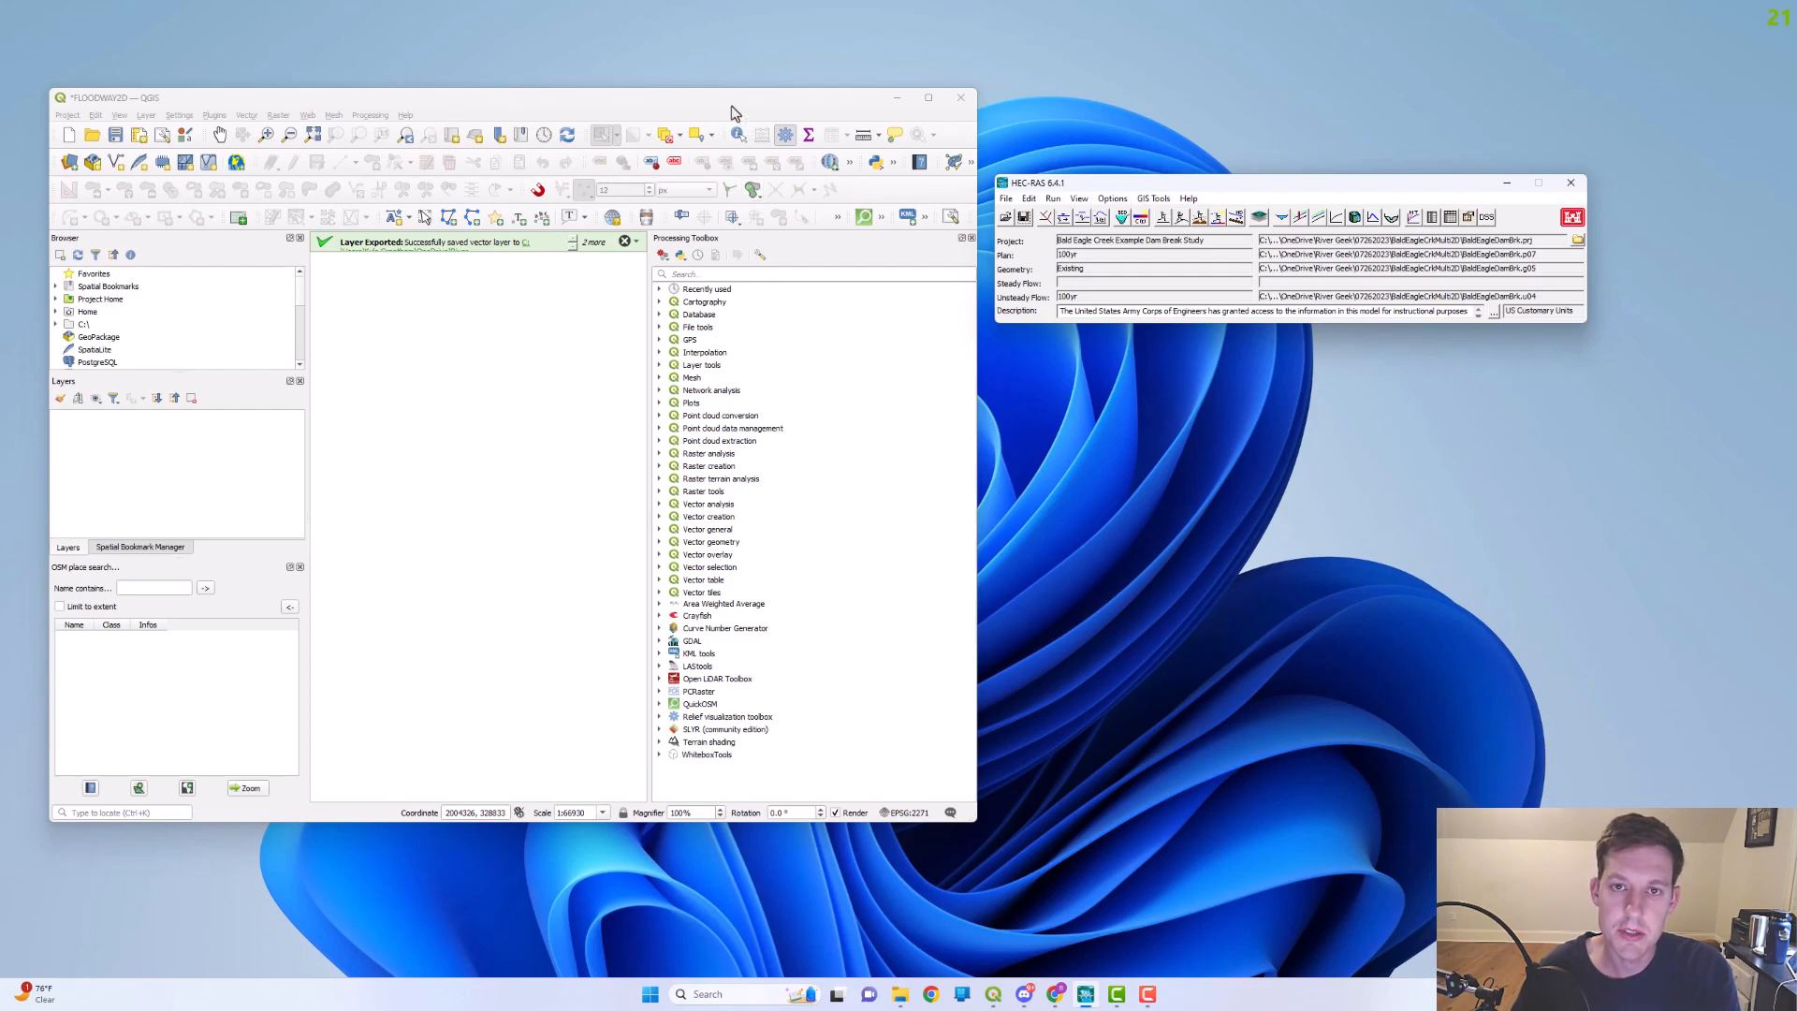
pyautogui.moveTo(728, 102); pyautogui.dragTo(682, 109)
pyautogui.moveTo(1104, 188); pyautogui.dragTo(1020, 200)
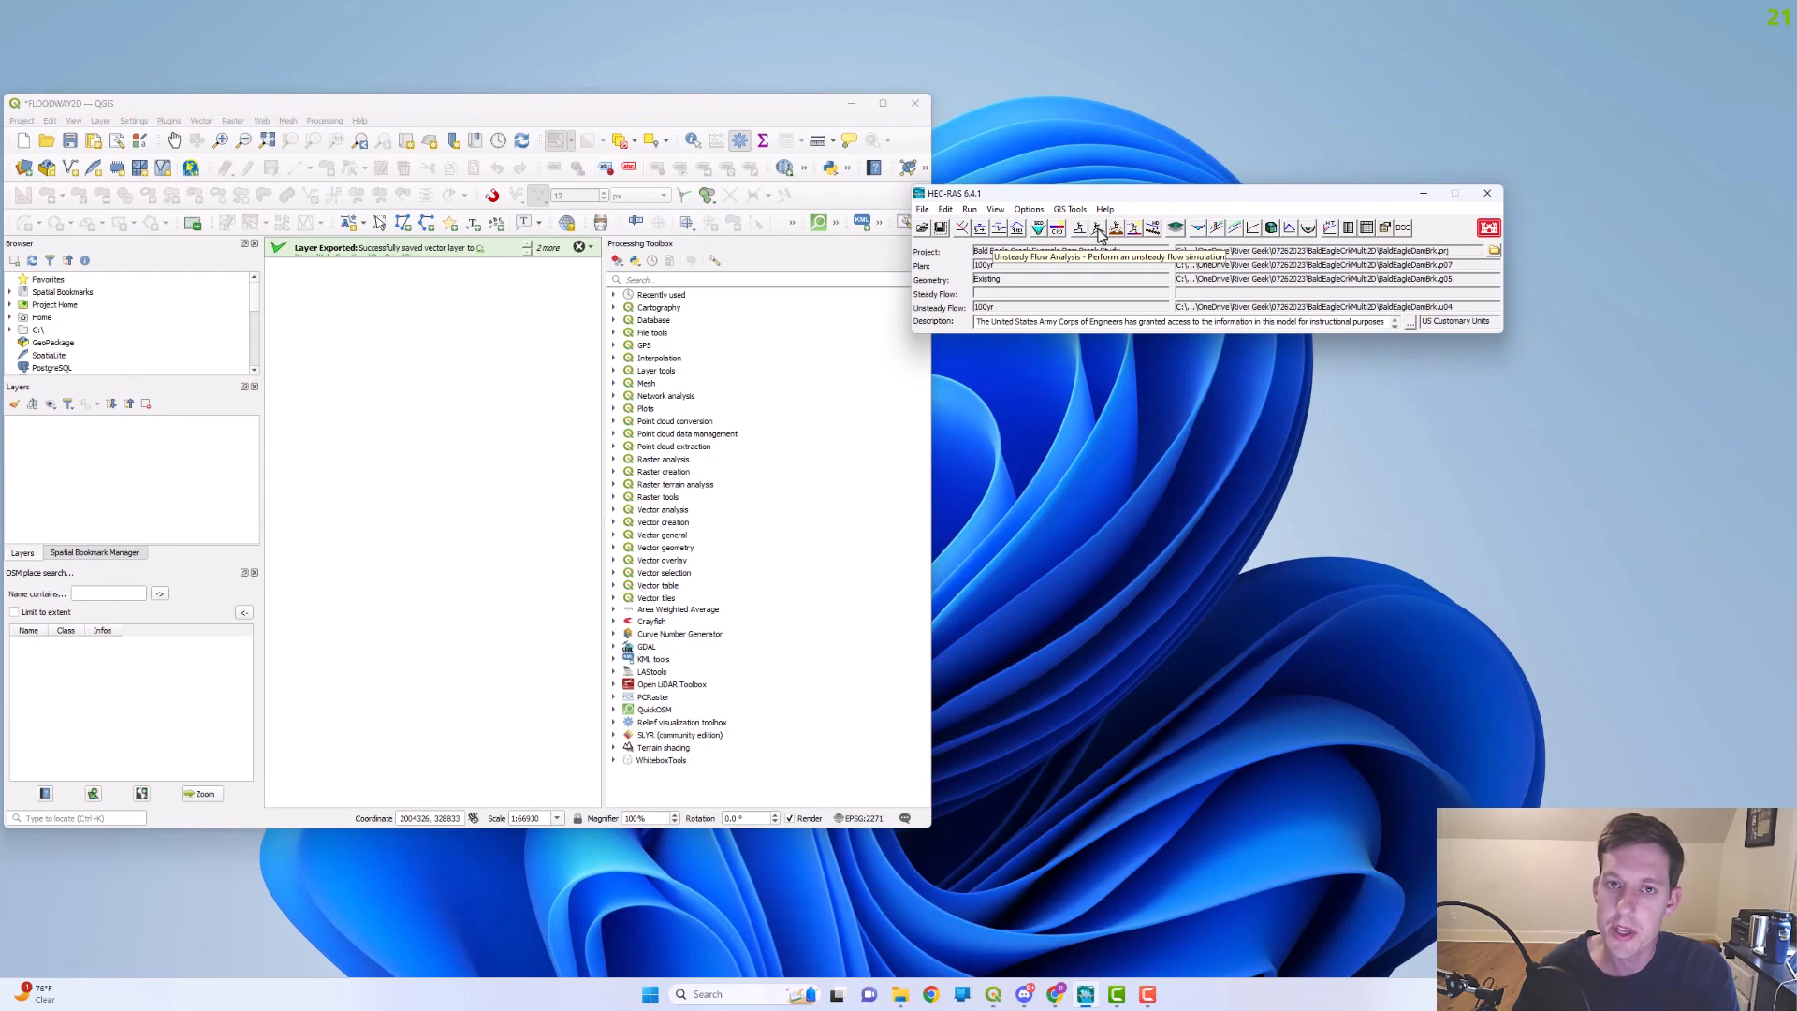
# - Open the unsteady flow analysis window for the 100yr plan in HEC-RAS
pyautogui.click(1099, 234)
pyautogui.moveTo(1382, 213); pyautogui.dragTo(1086, 280)
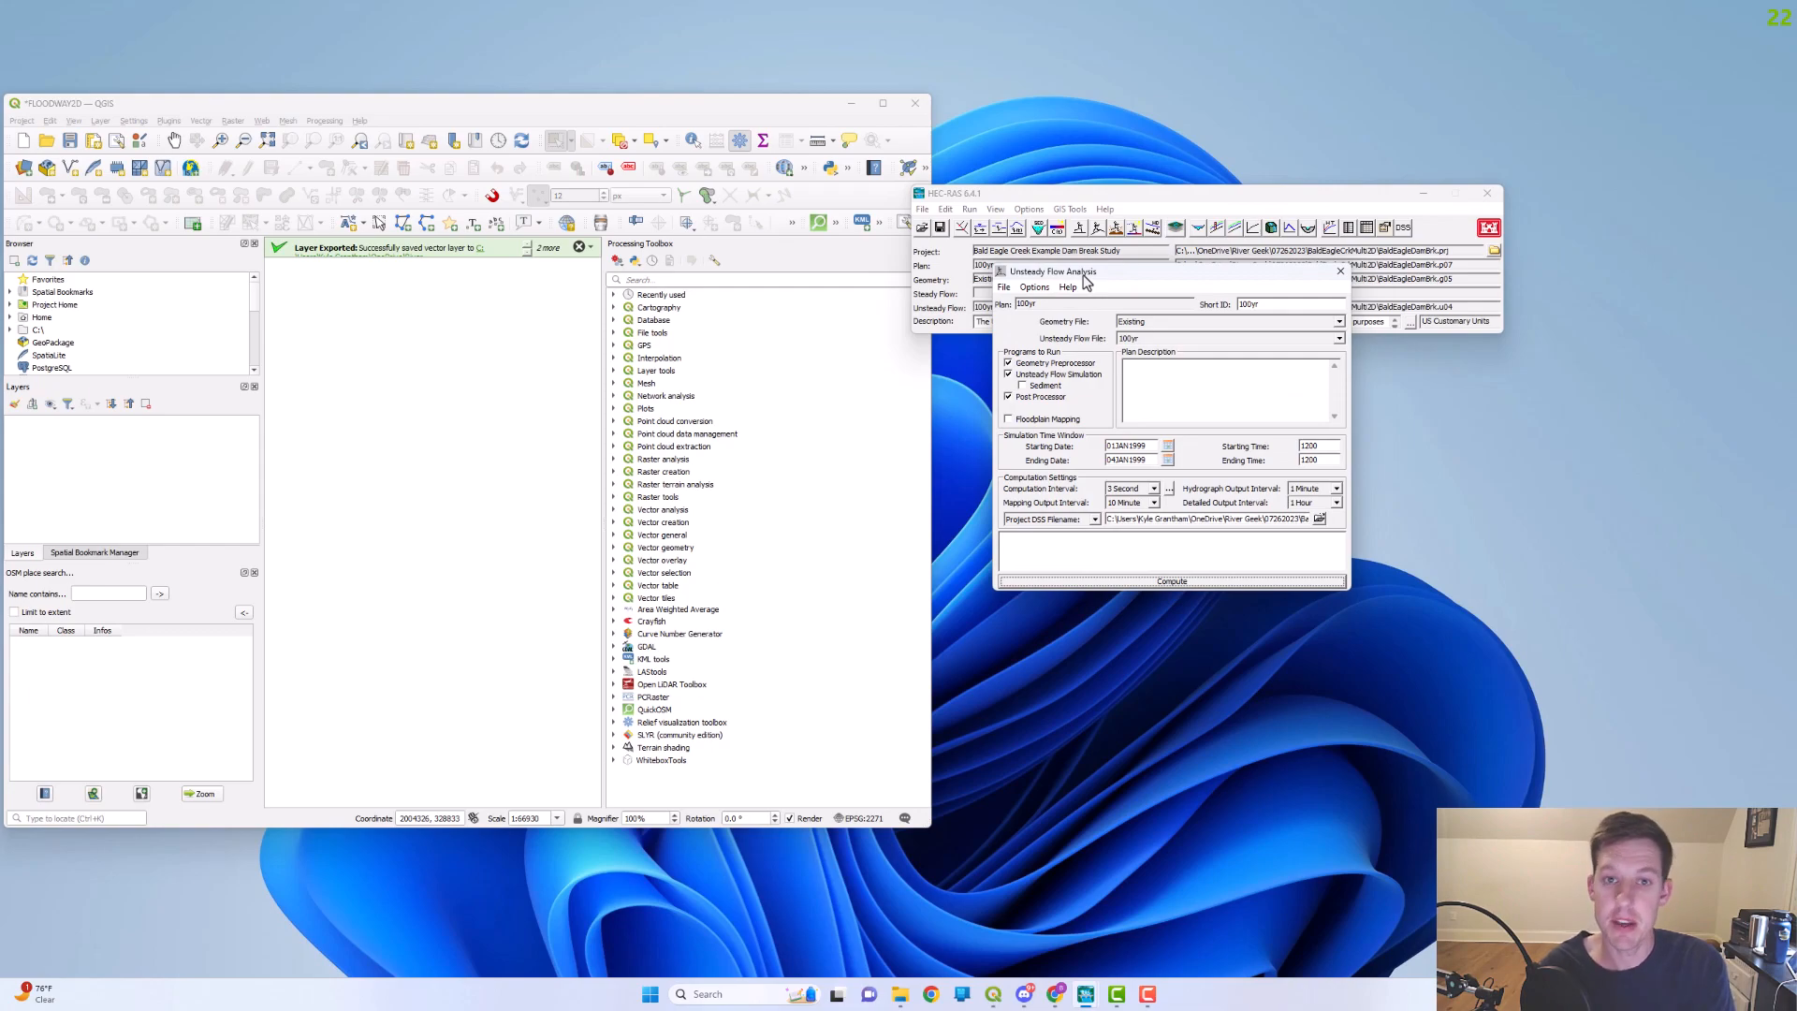
pyautogui.moveTo(1085, 280)
pyautogui.mouseDown()
pyautogui.moveTo(1123, 270)
pyautogui.moveTo(1076, 293)
pyautogui.mouseUp()
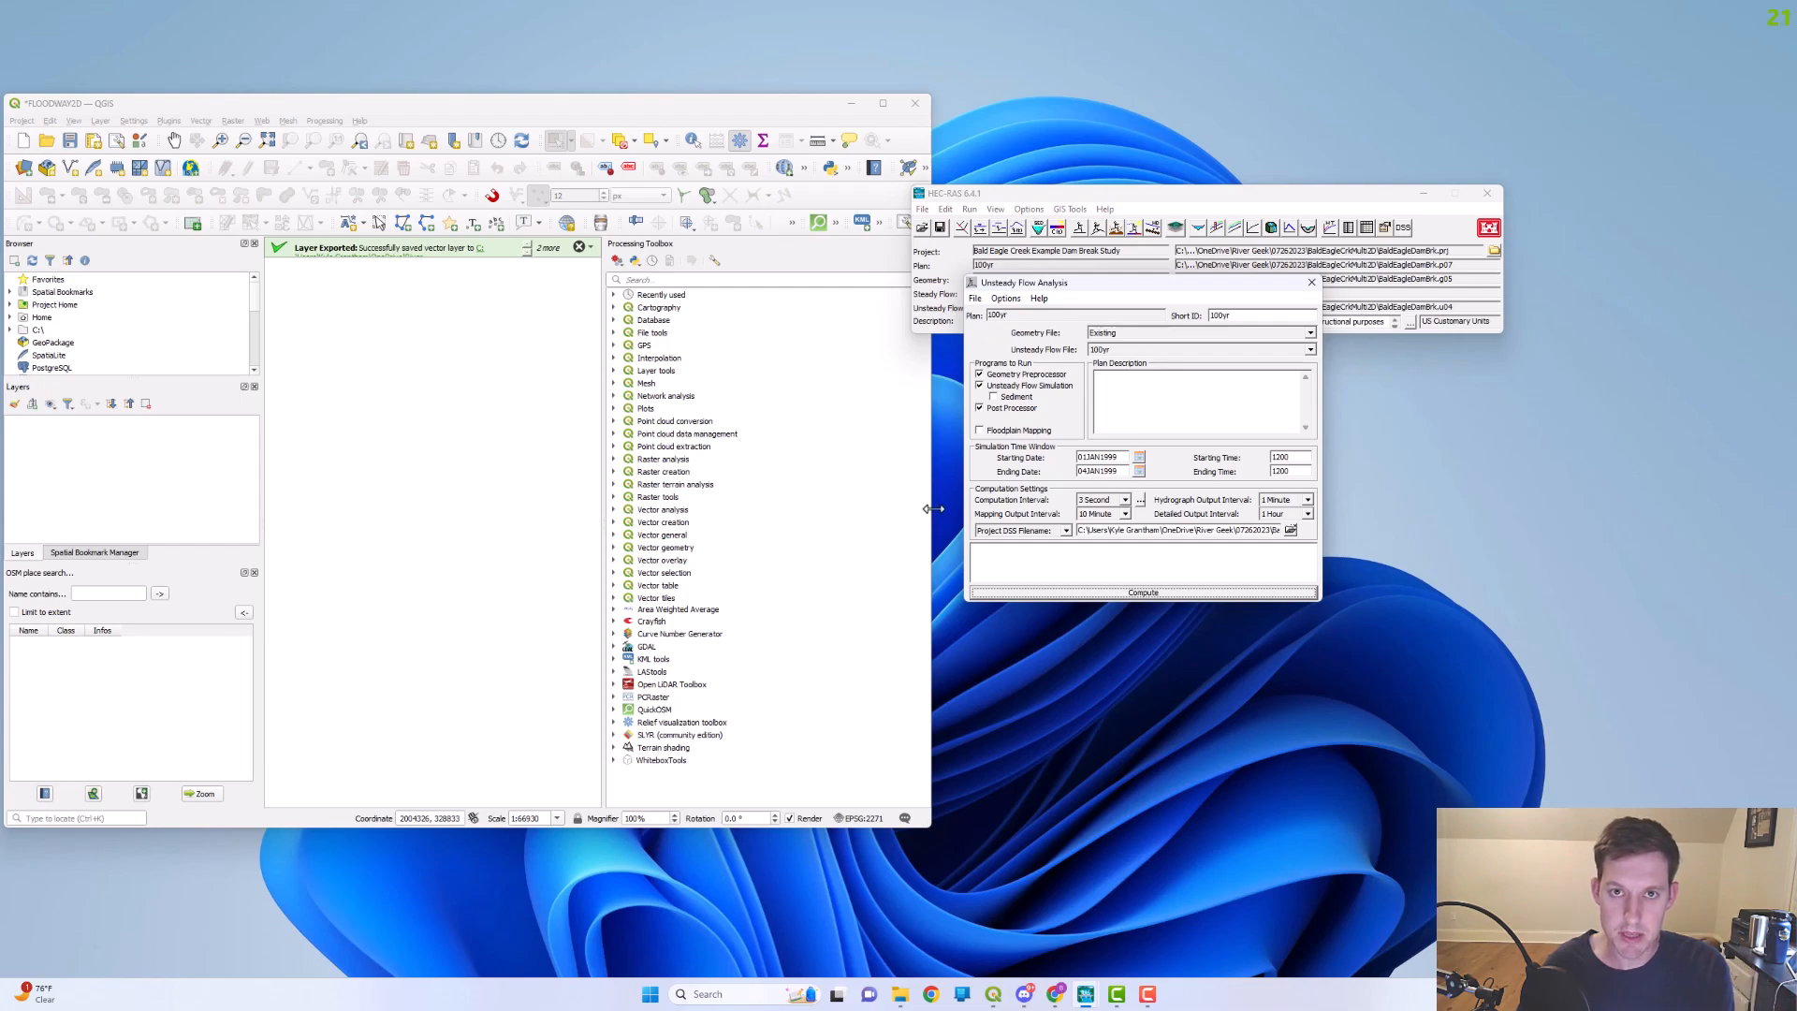
pyautogui.click(975, 297)
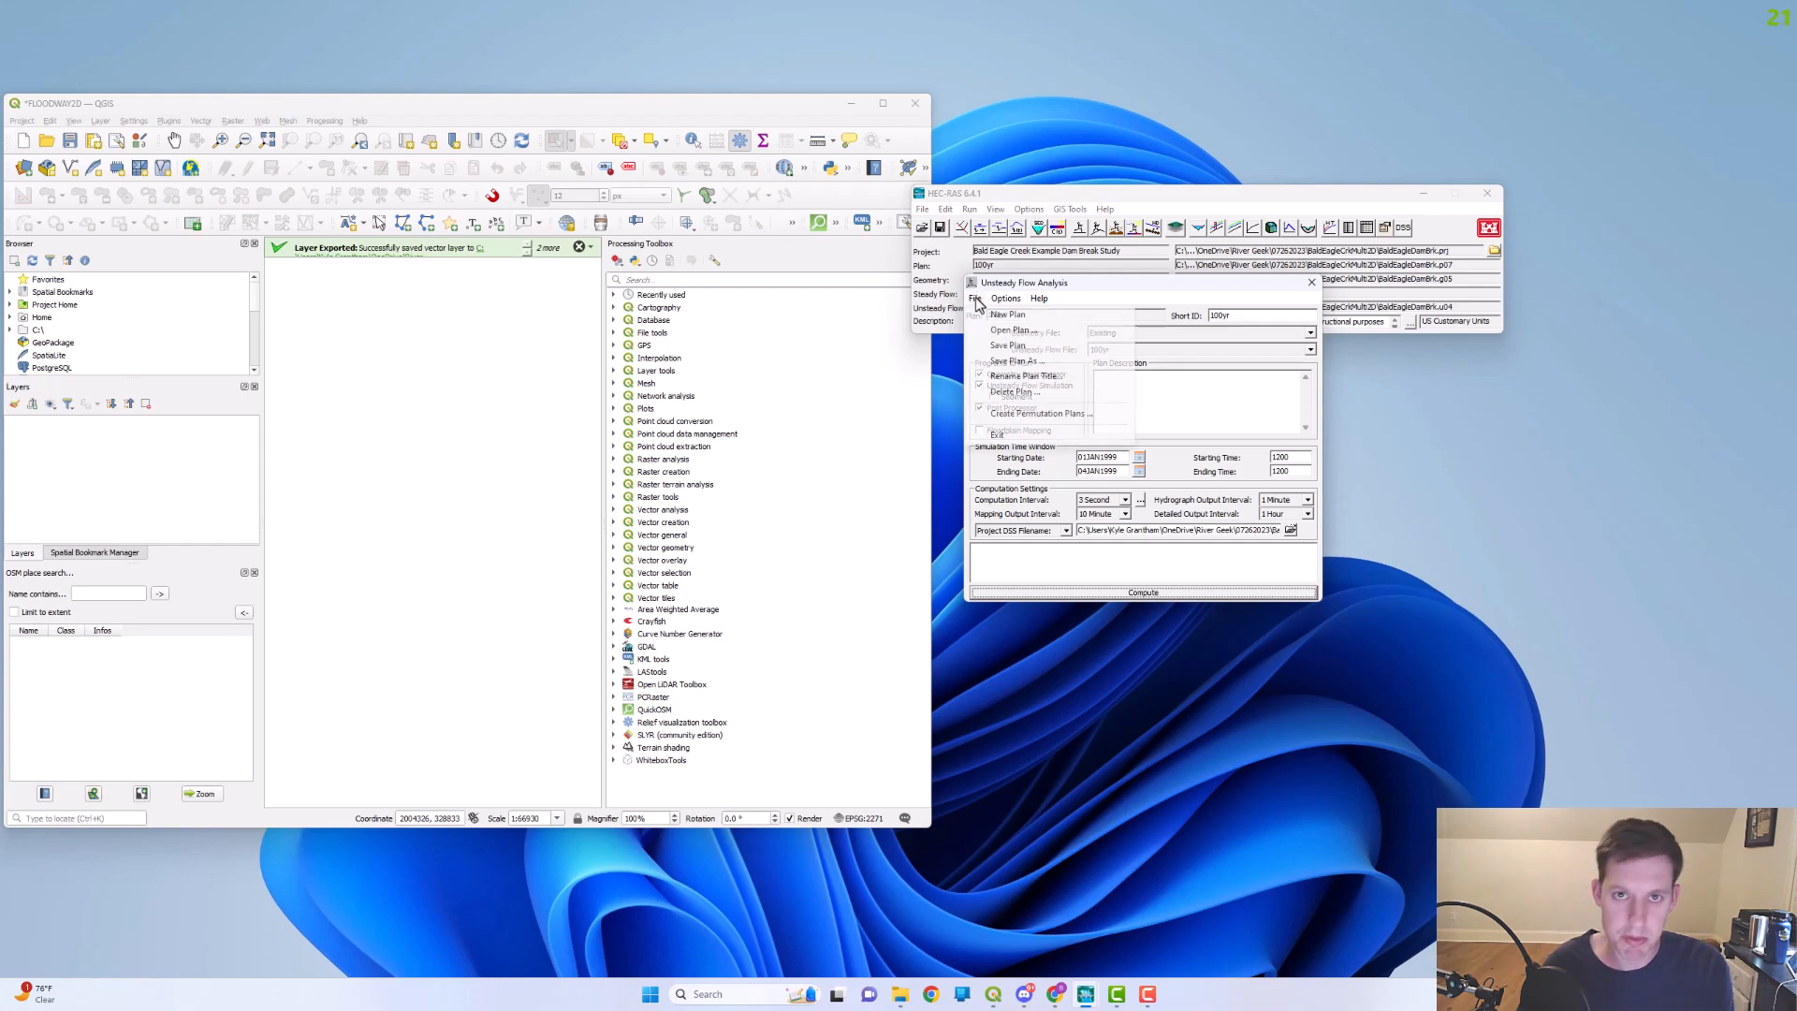
pyautogui.click(1083, 295)
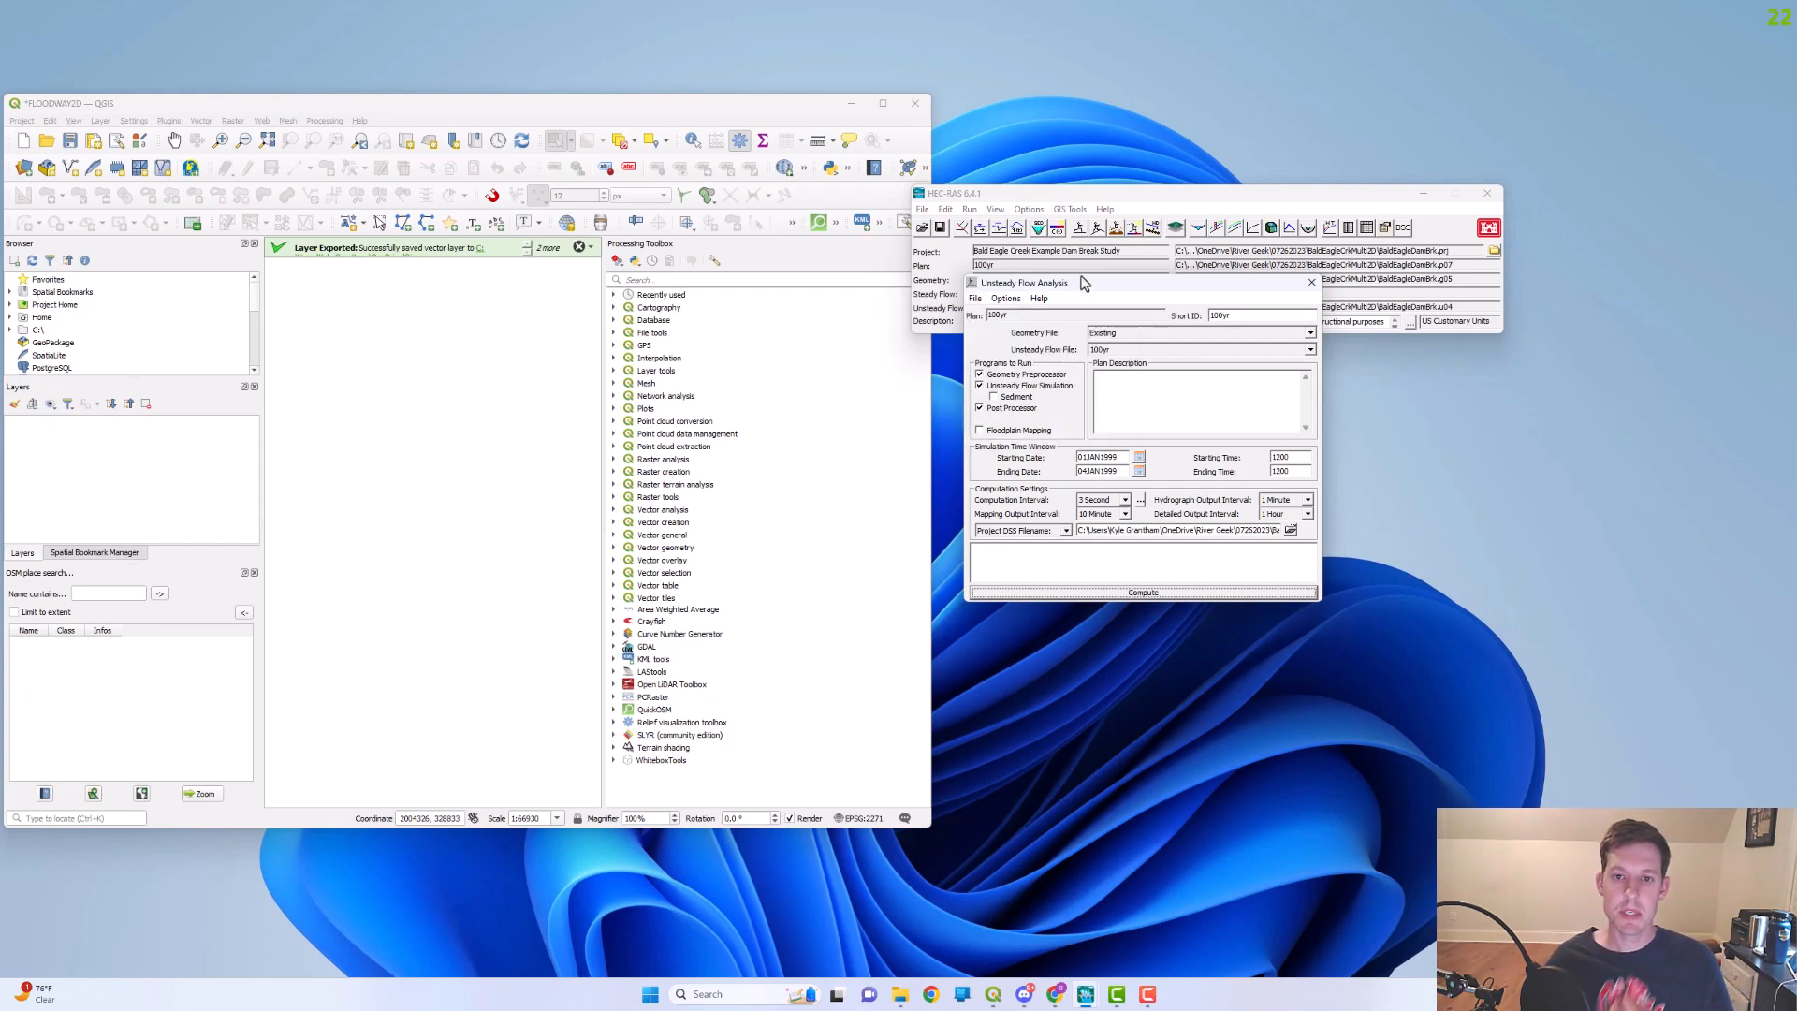
pyautogui.moveTo(1073, 292); pyautogui.dragTo(985, 290)
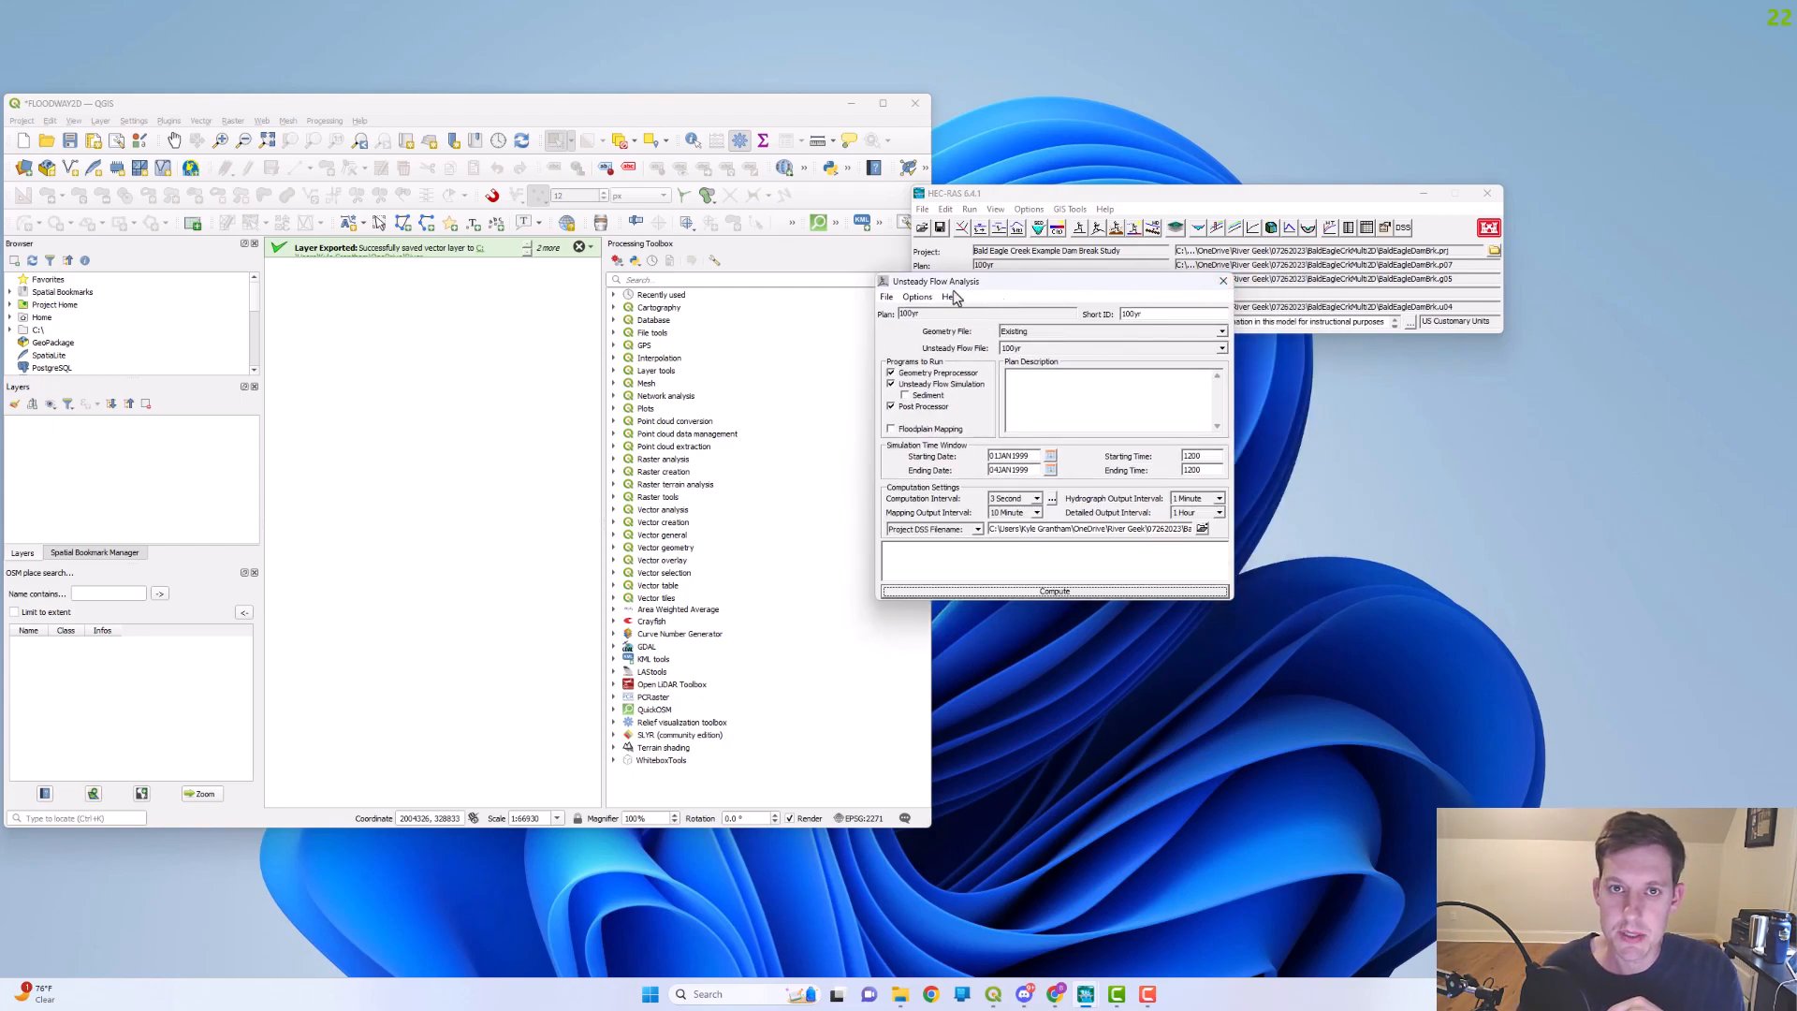
# - Save the 100yr plan under the new title 100yr_Floodway with the short identifier 100yr_Floodway
pyautogui.click(891, 298)
pyautogui.click(947, 360)
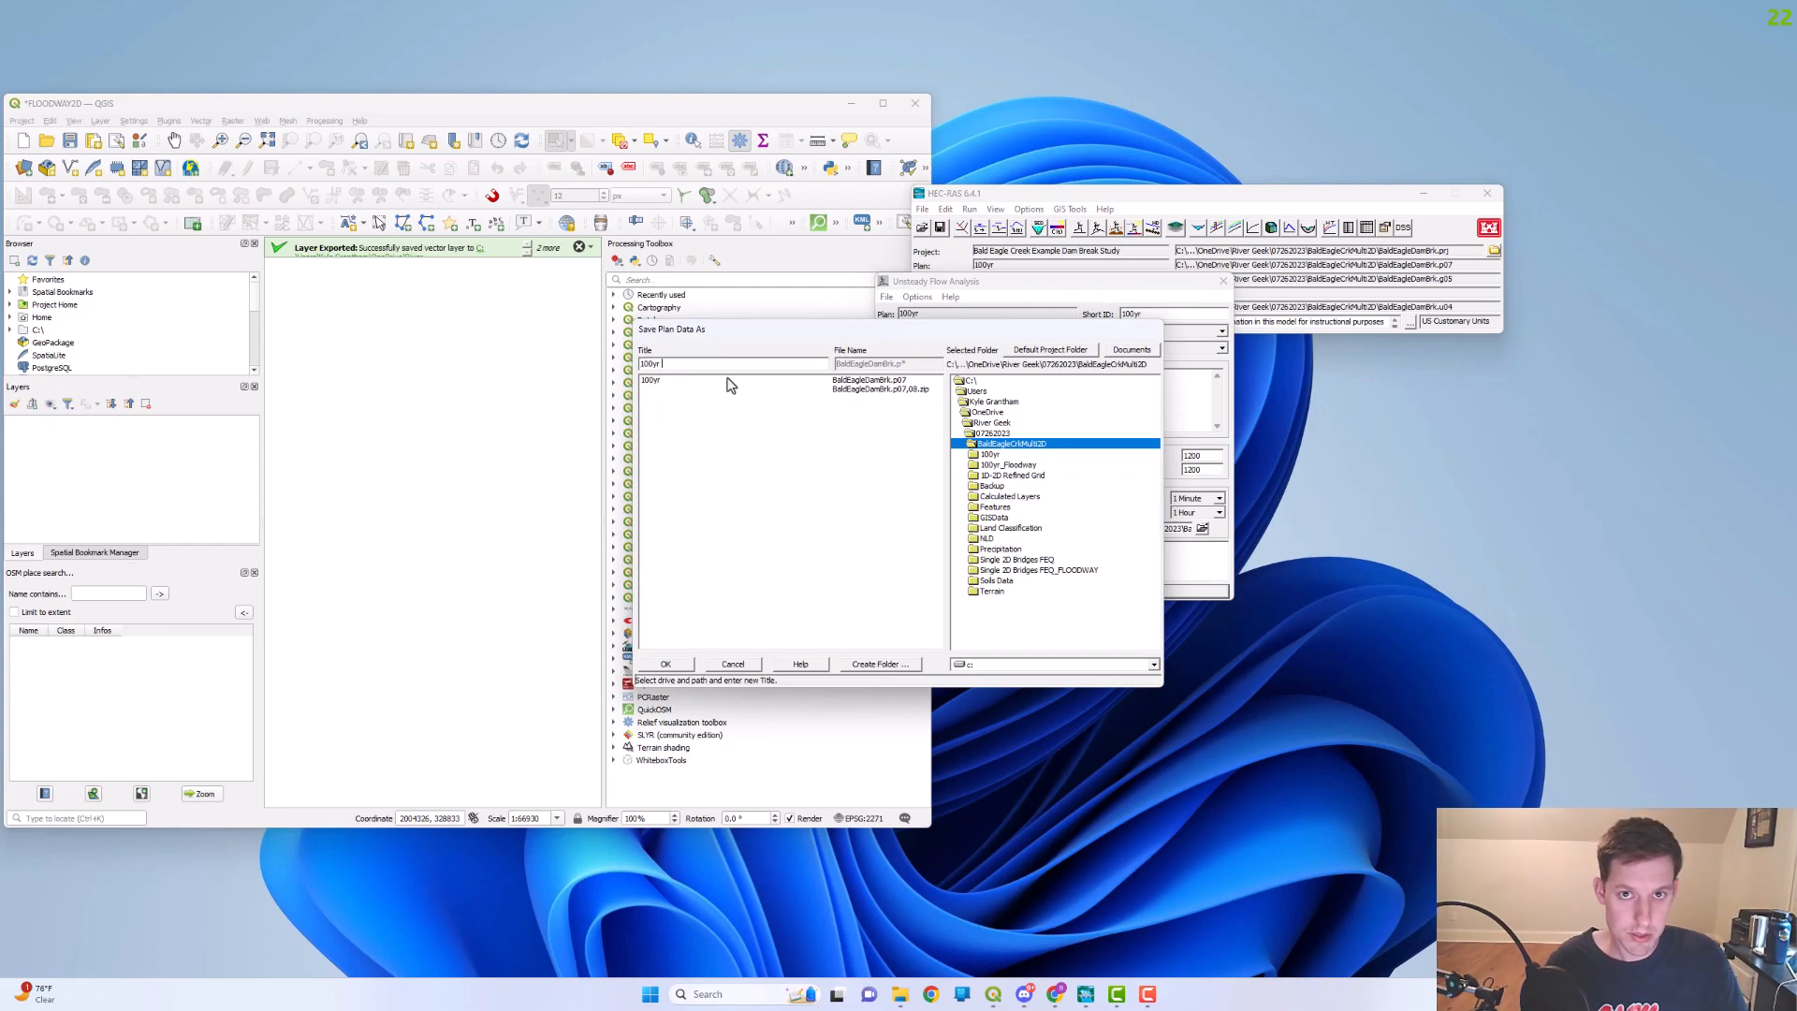
pyautogui.write('_Floodway')
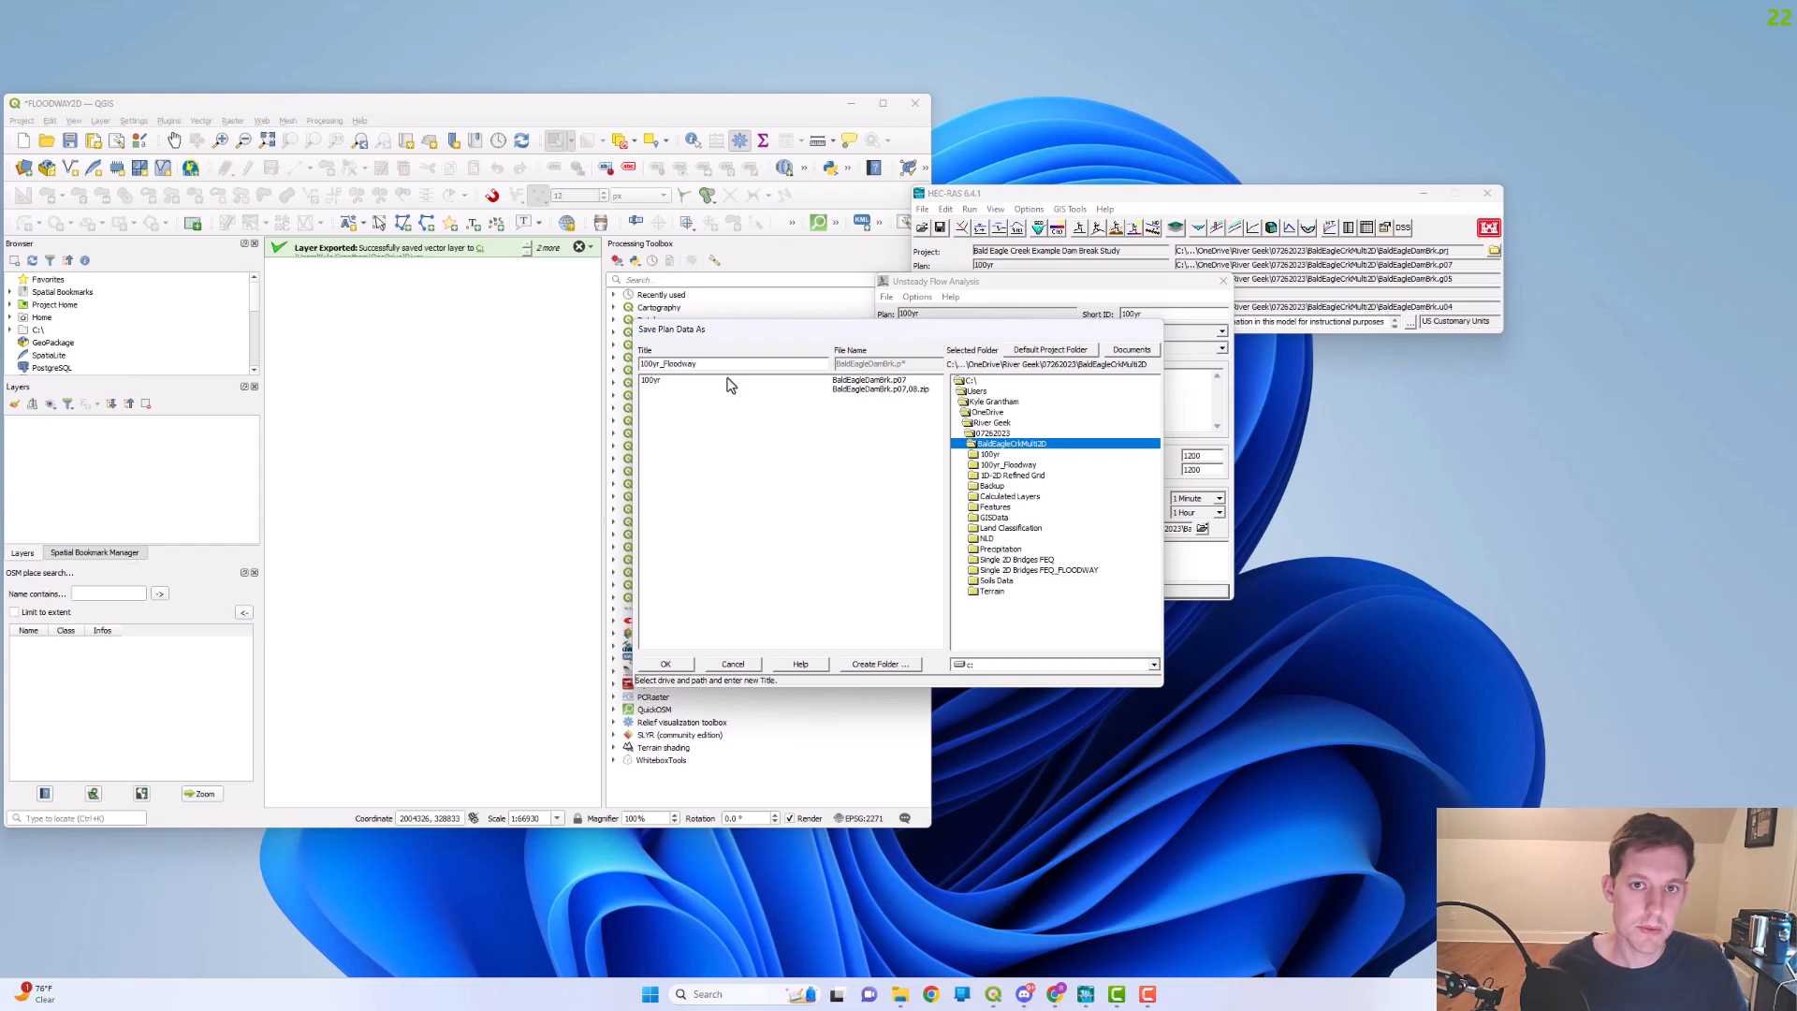
pyautogui.click(682, 666)
pyautogui.click(894, 530)
pyautogui.write('_Floodway')
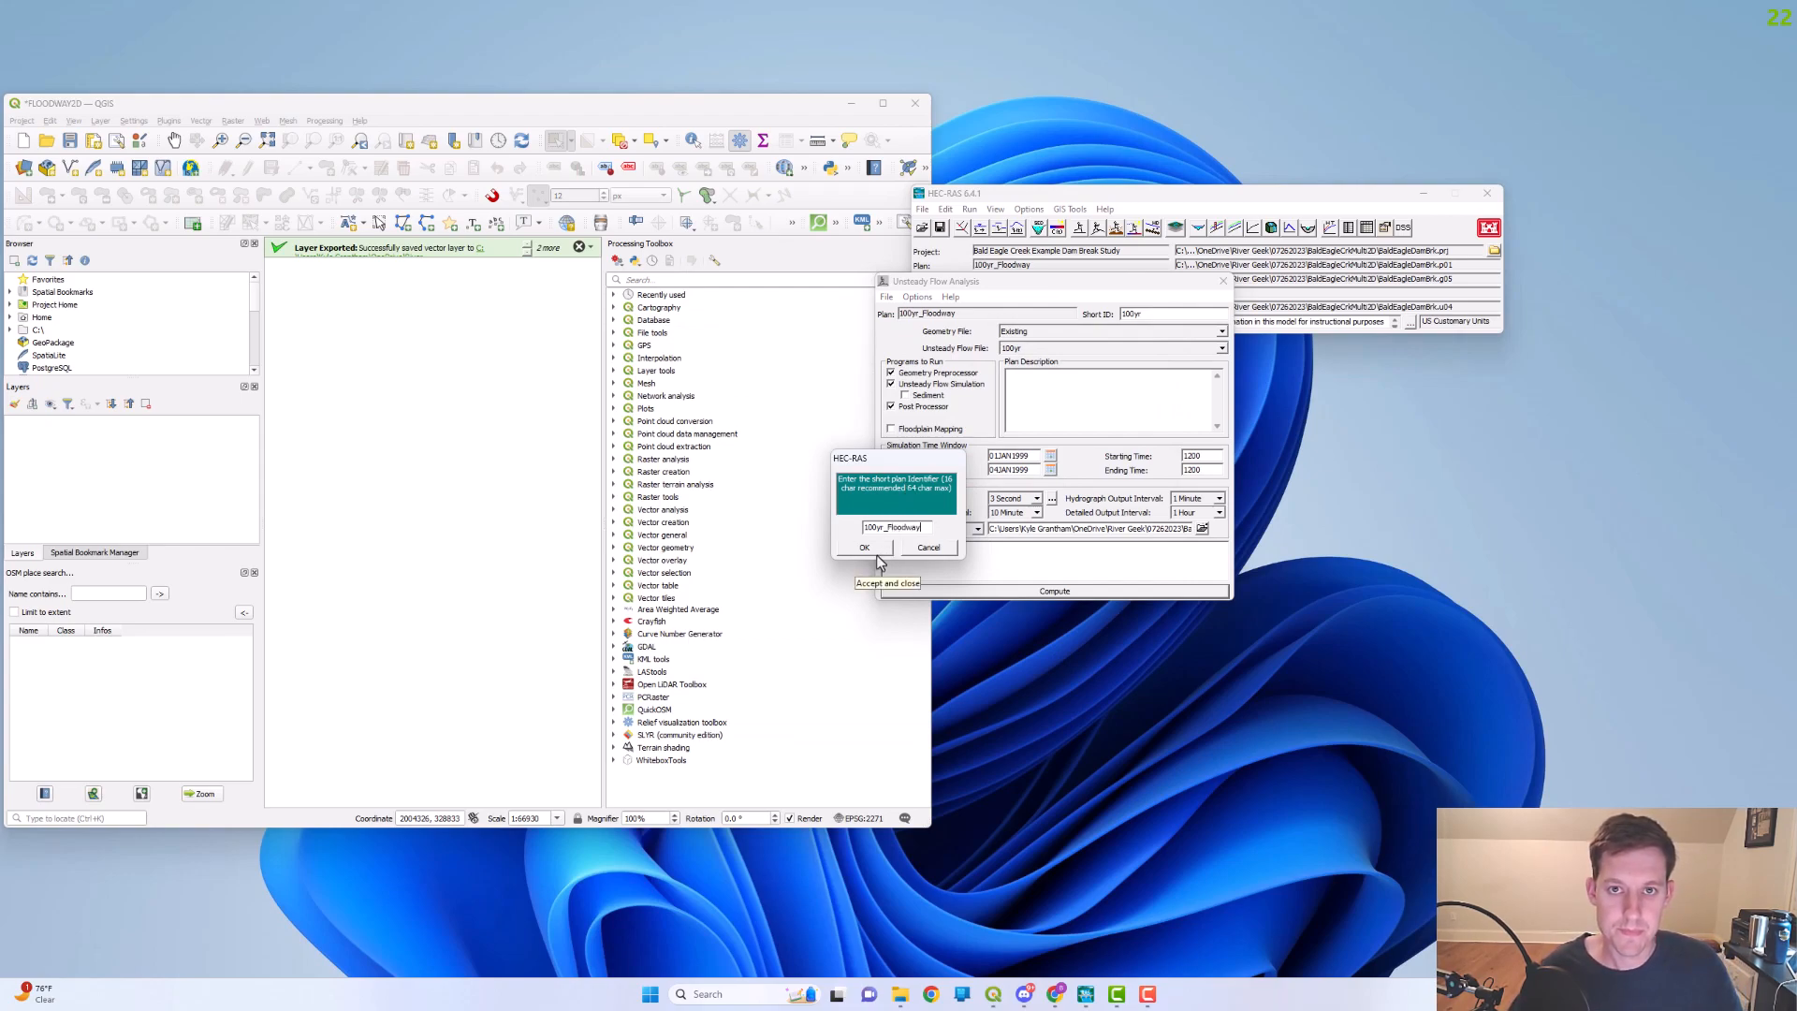
pyautogui.click(877, 554)
# - Save the 100yr_Floodway plan with its new short ID
pyautogui.moveTo(1036, 293); pyautogui.dragTo(980, 268)
pyautogui.moveTo(1028, 257); pyautogui.dragTo(1071, 287)
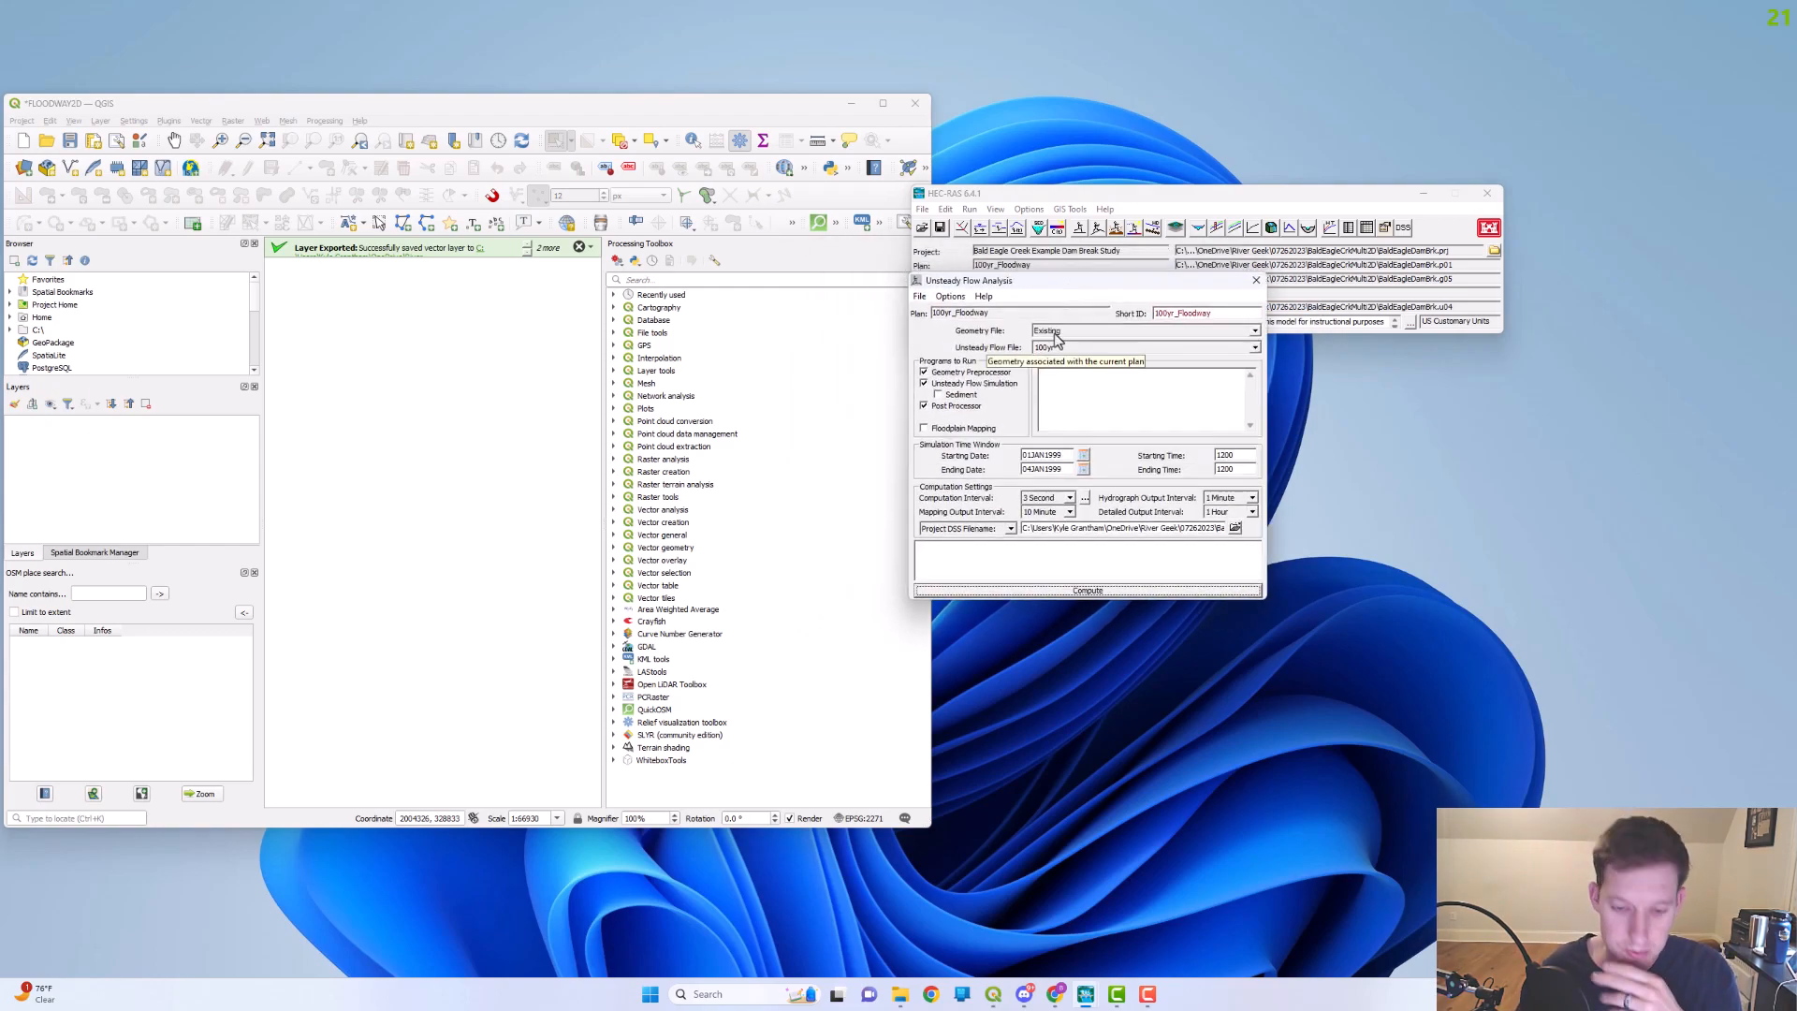
pyautogui.moveTo(1047, 282); pyautogui.dragTo(1083, 276)
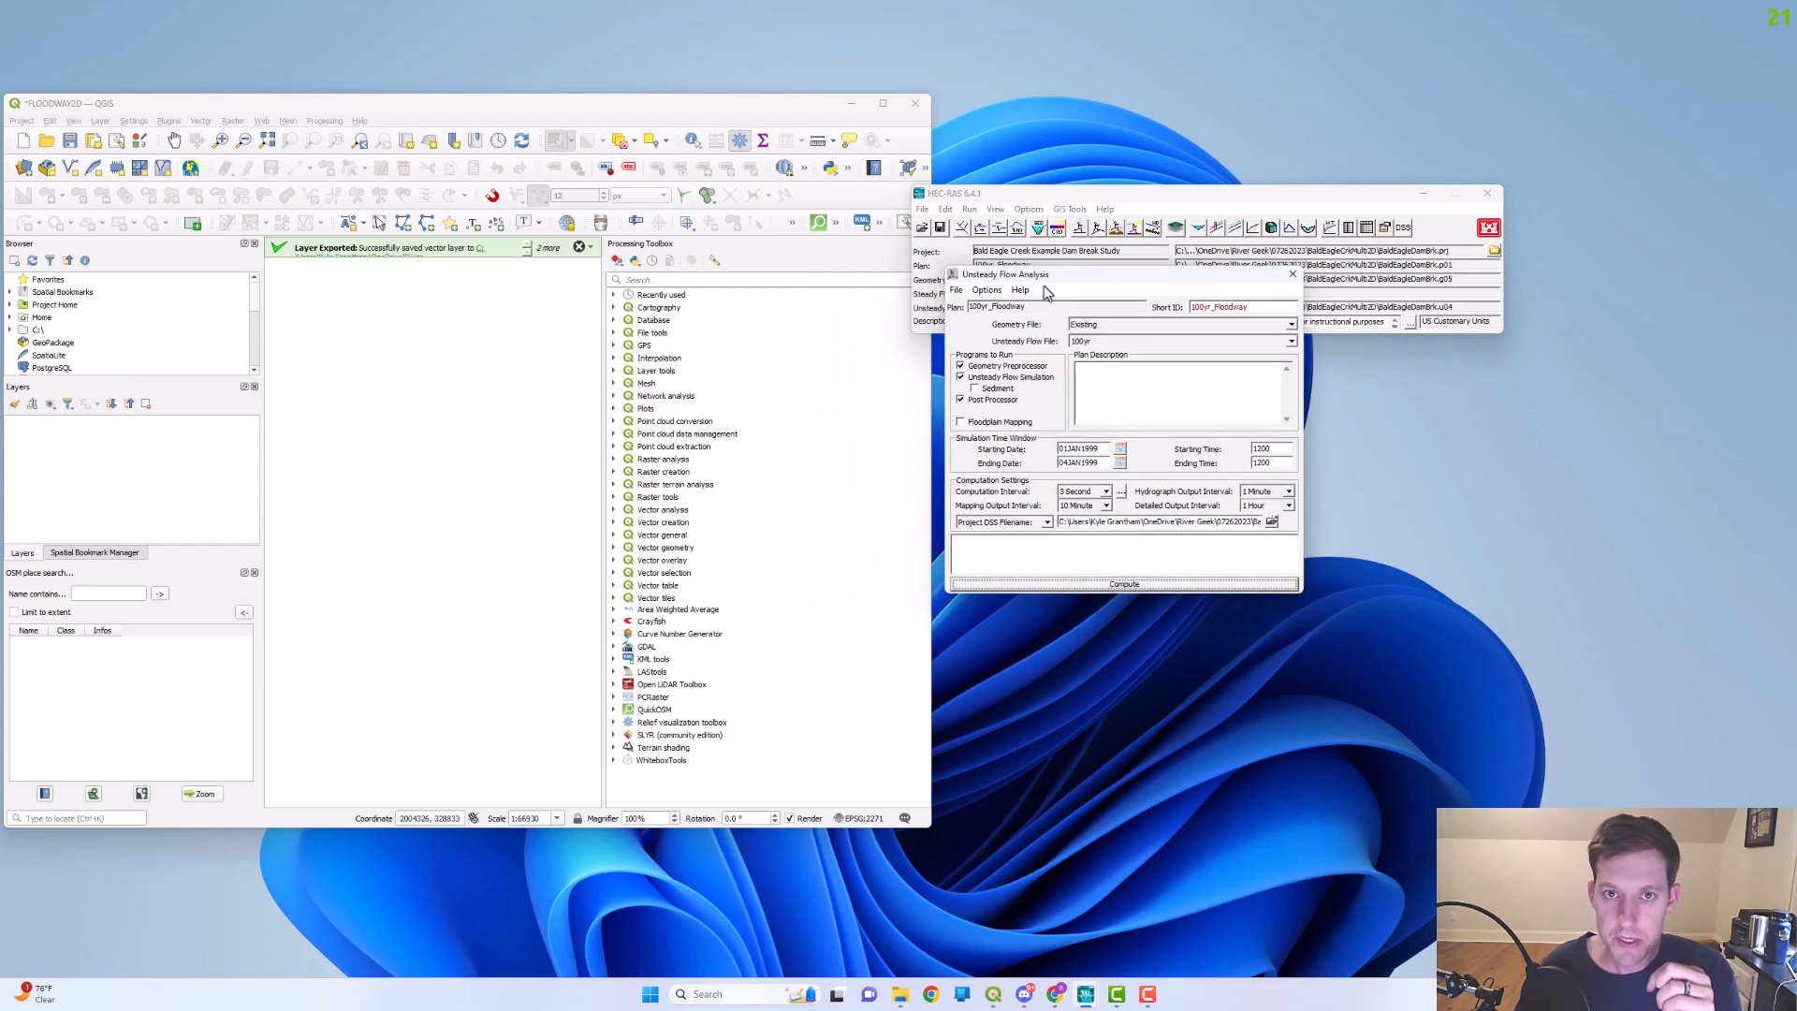
pyautogui.click(958, 289)
pyautogui.click(981, 337)
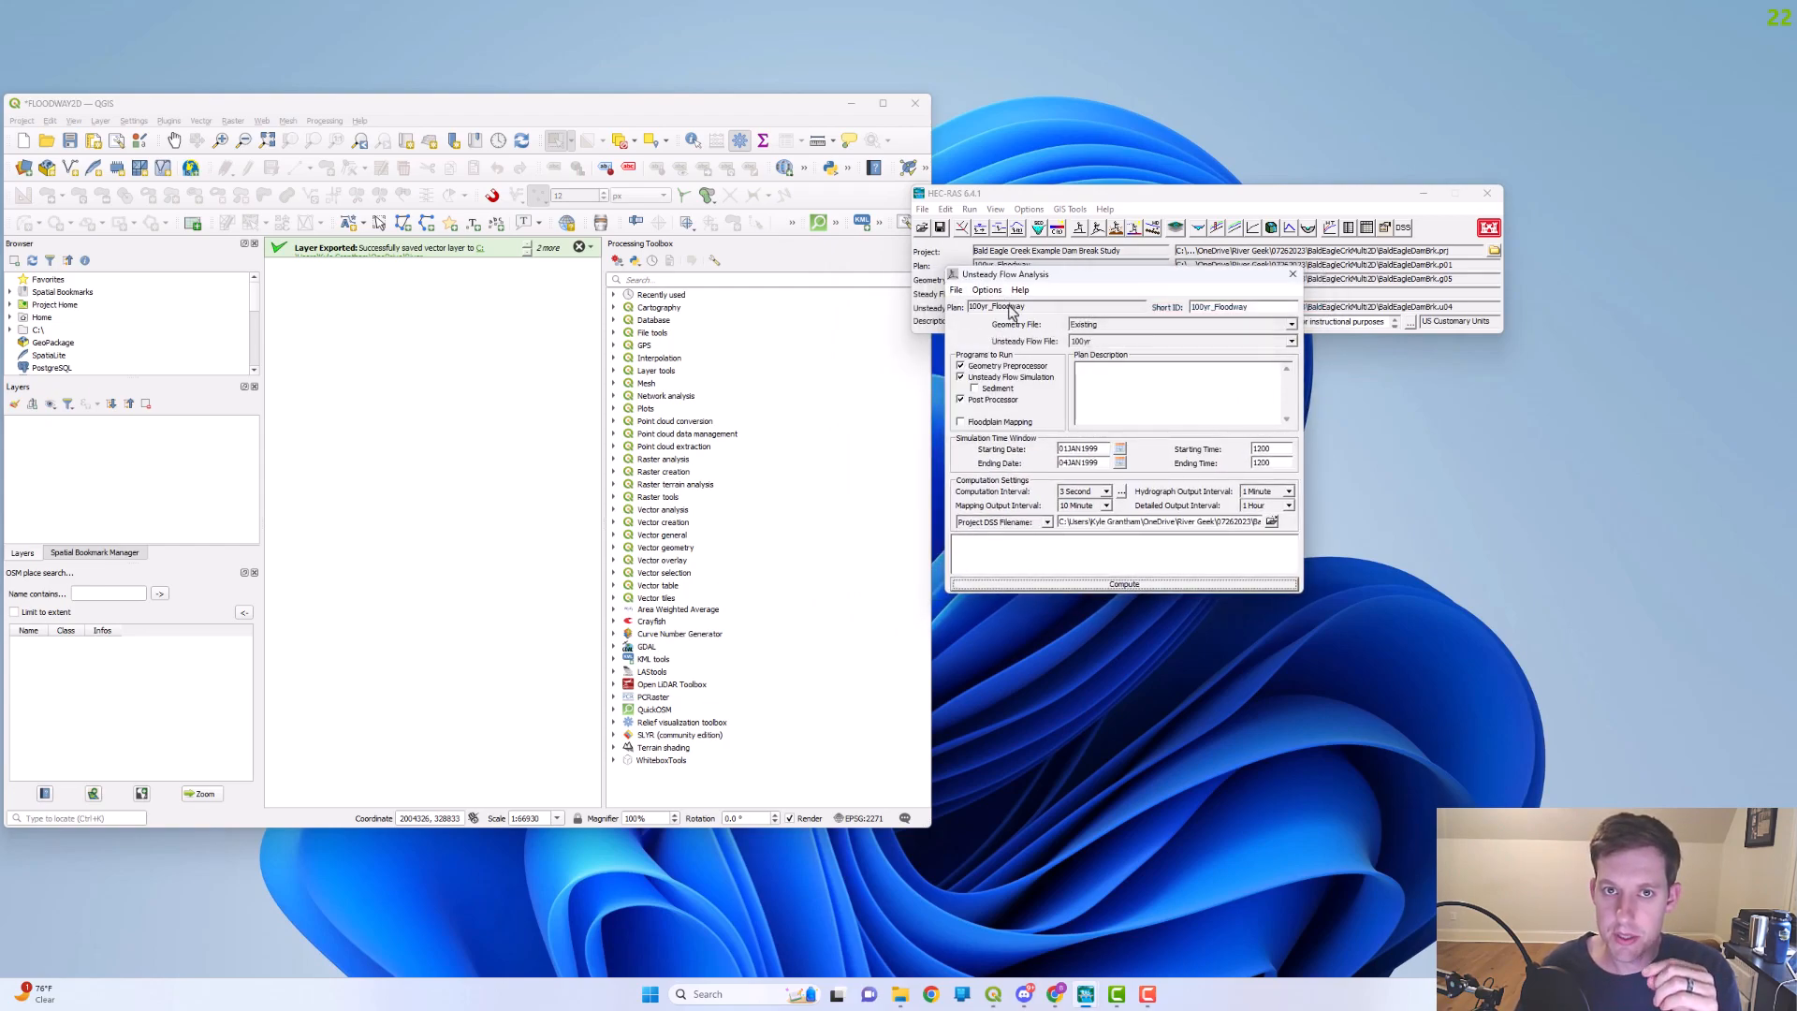
# - Check the list of available plans without opening one, and close the unsteady flow analysis window
pyautogui.click(958, 293)
pyautogui.click(994, 322)
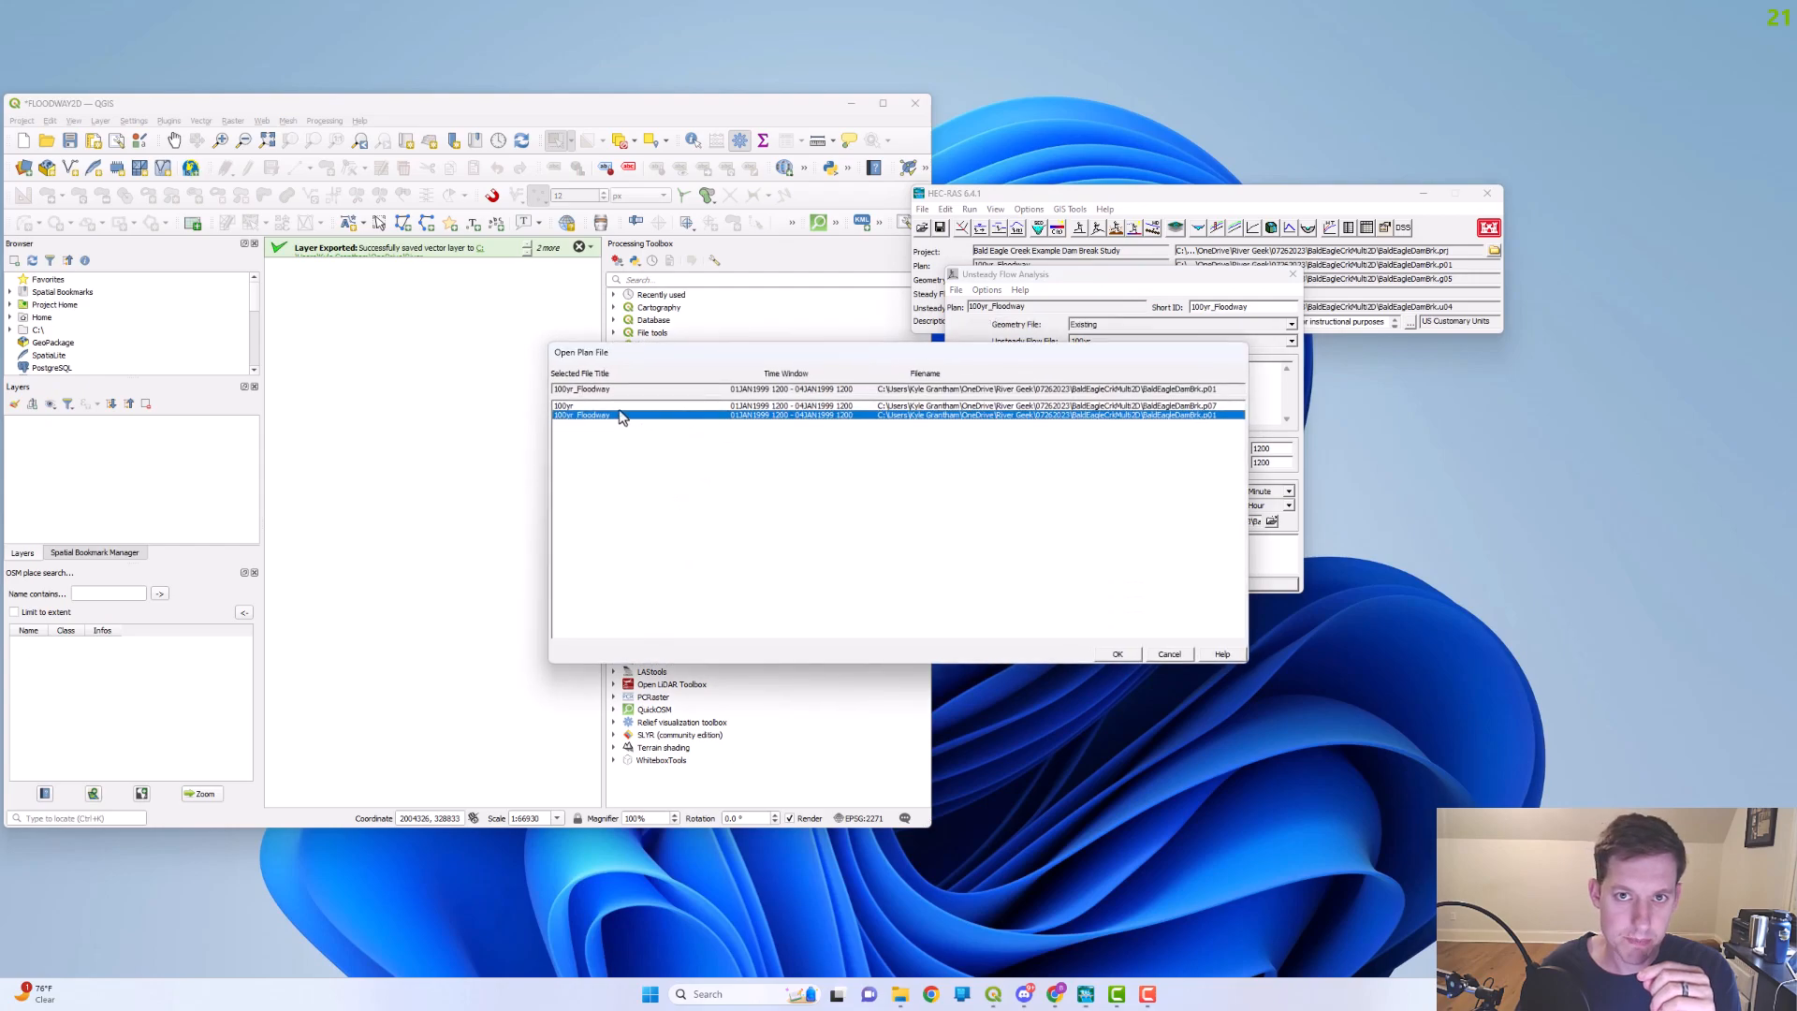
pyautogui.click(1170, 654)
pyautogui.click(1293, 274)
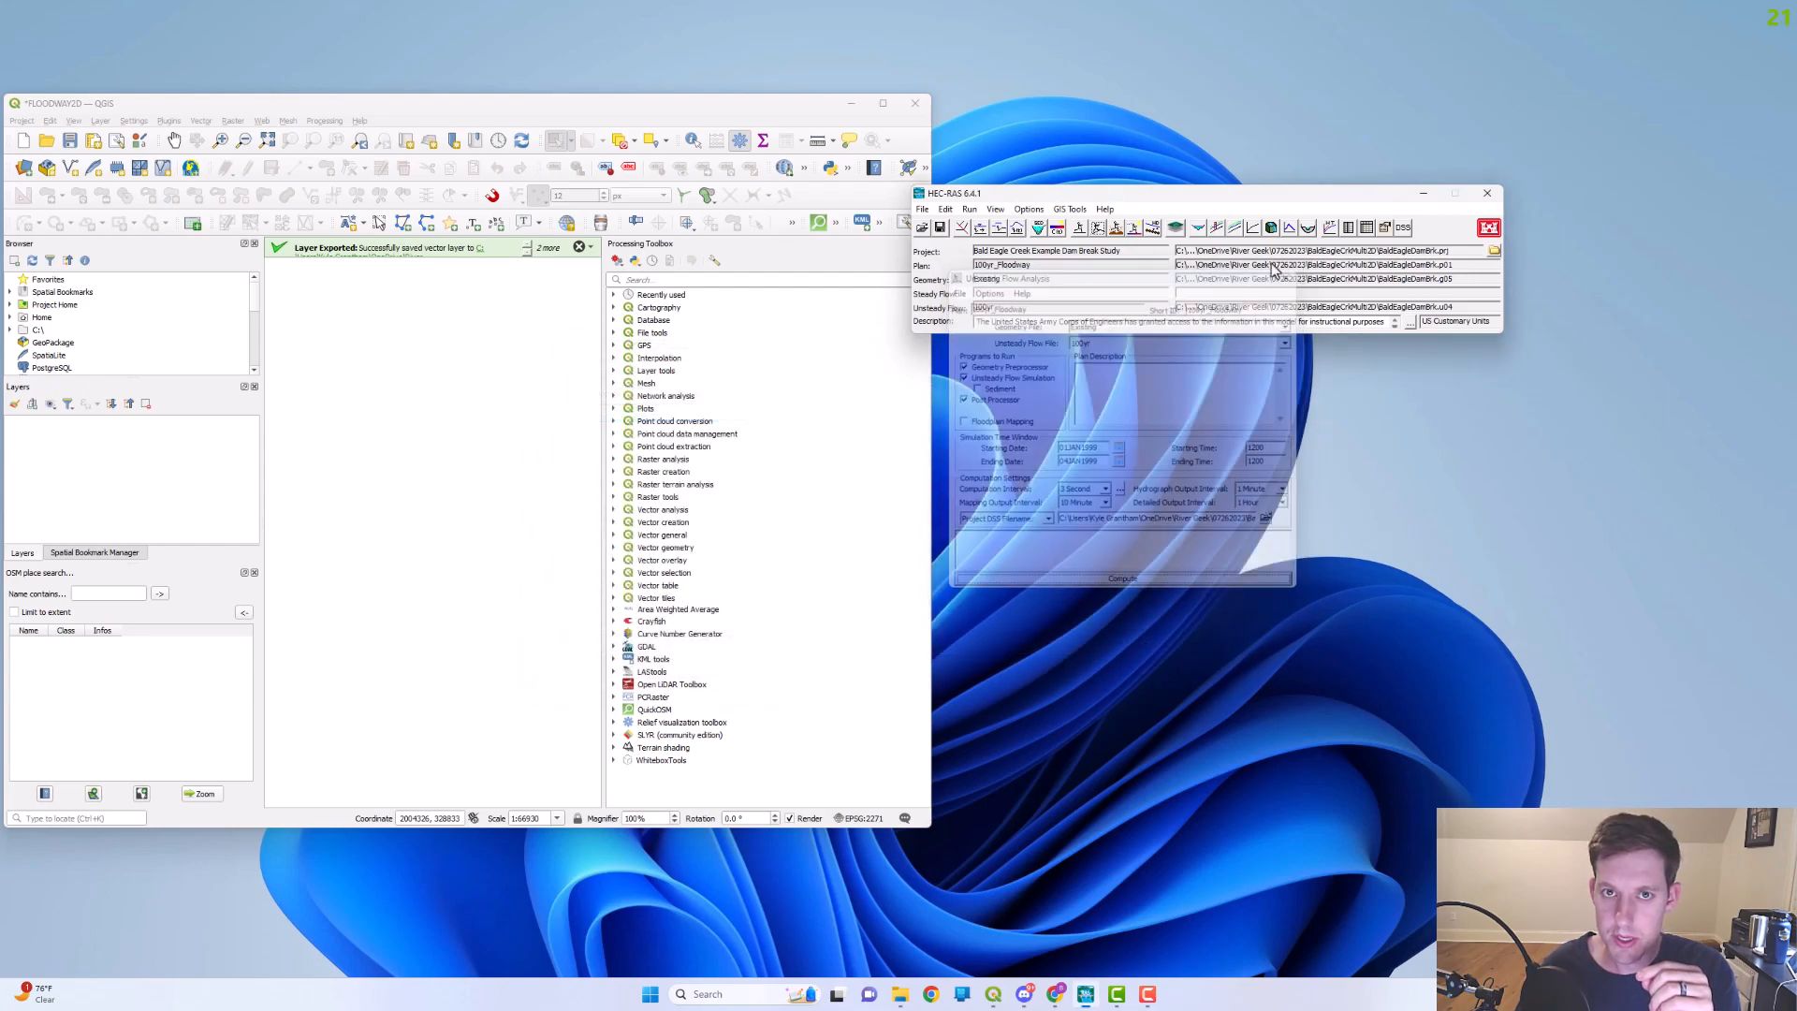
# - Open RAS Mapper and maximize its window
pyautogui.click(1175, 227)
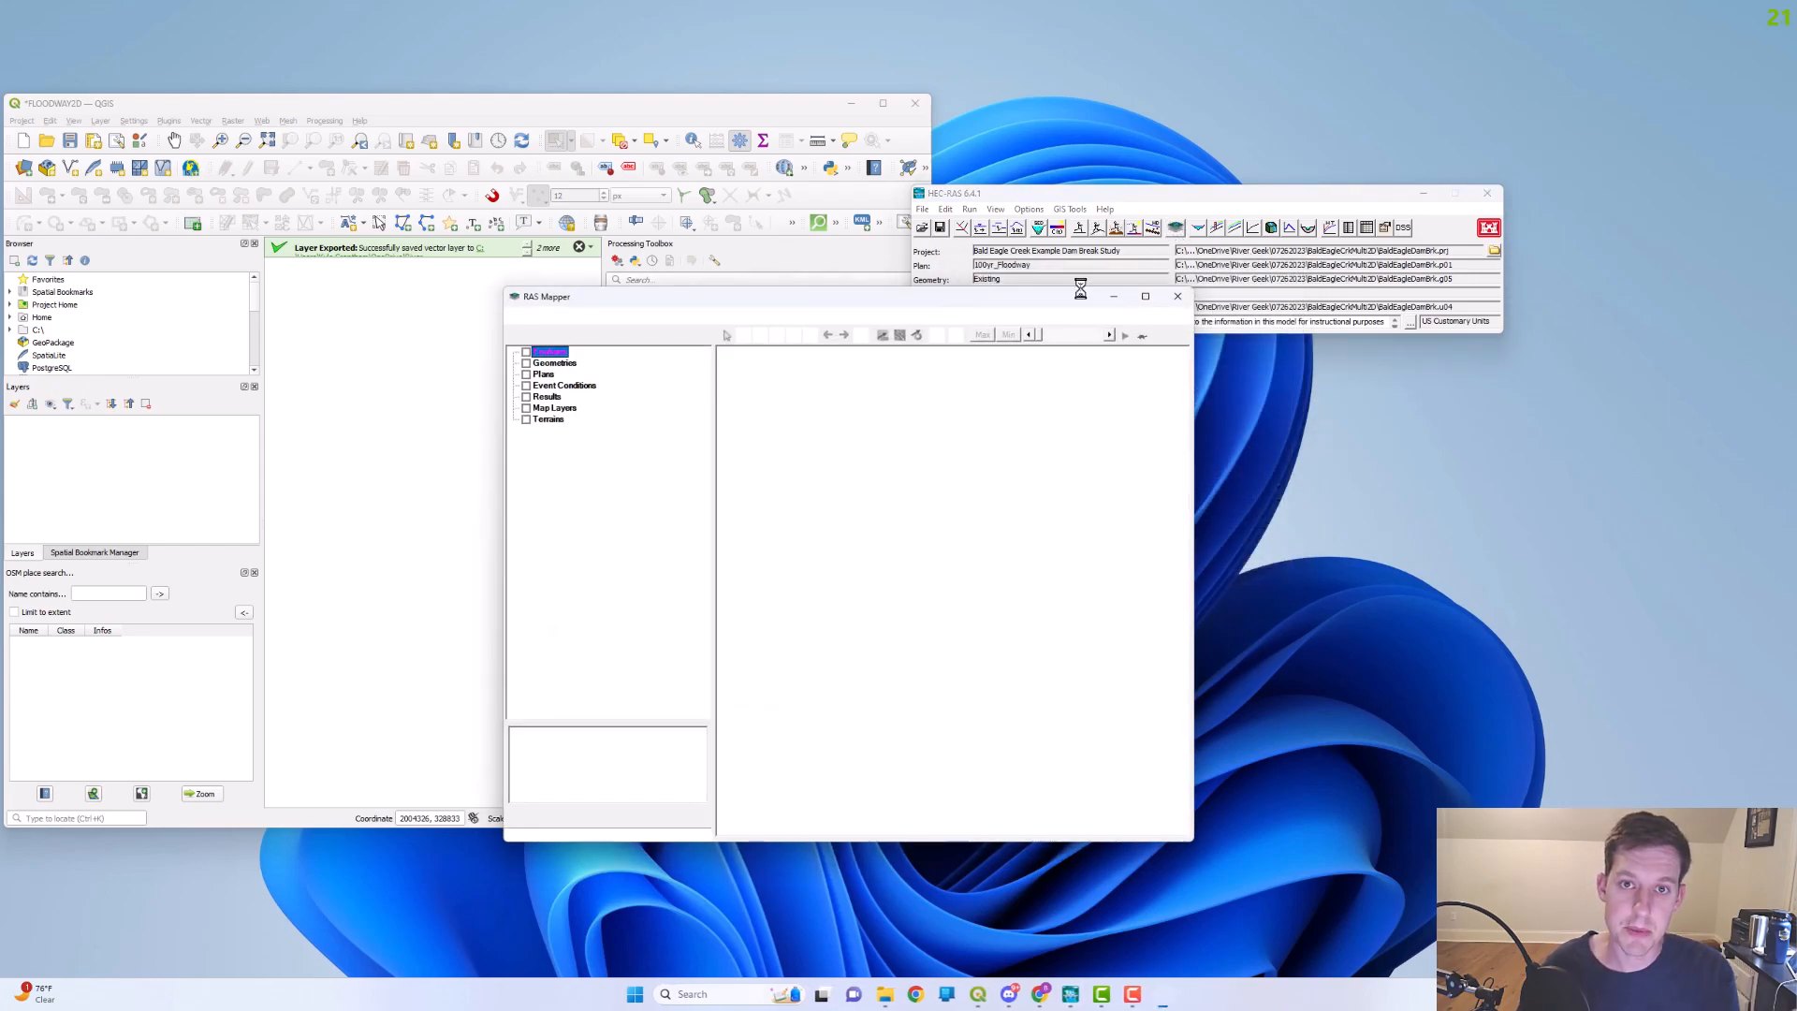
pyautogui.click(1146, 298)
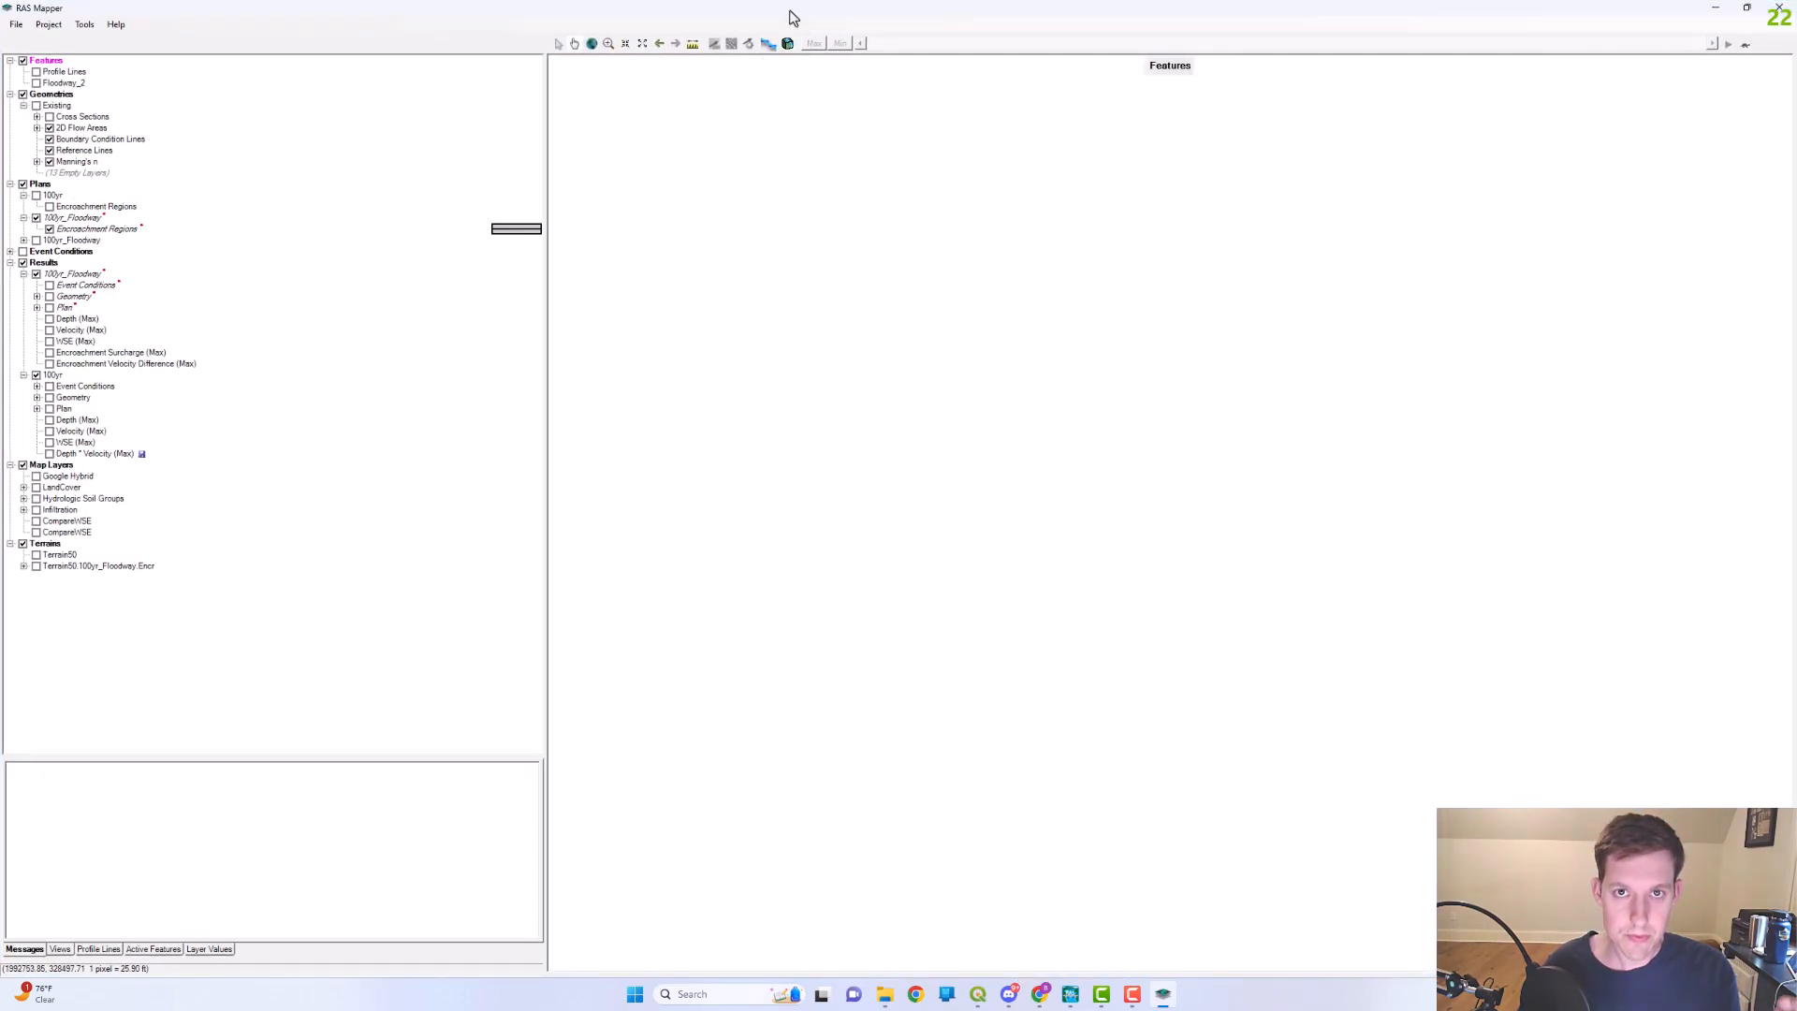
pyautogui.moveTo(790, 10); pyautogui.dragTo(827, 16)
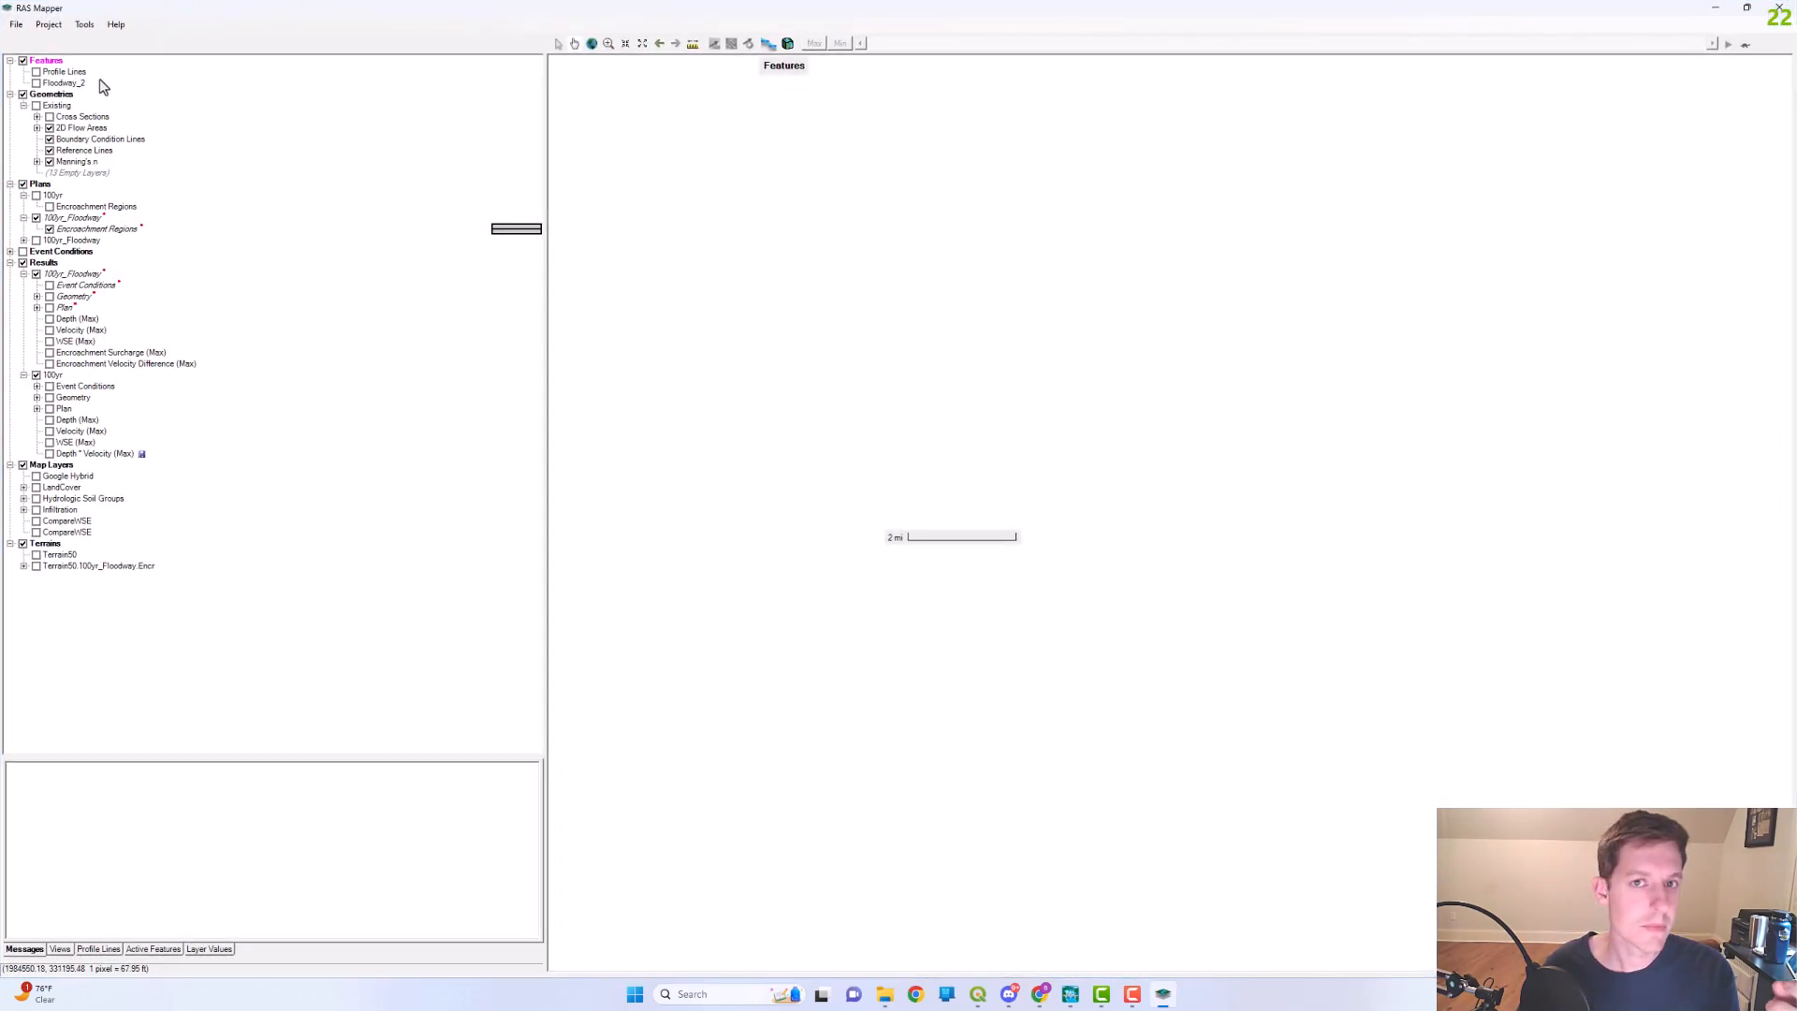
# - Remove all missing layers from the RAS Mapper project
pyautogui.click(85, 25)
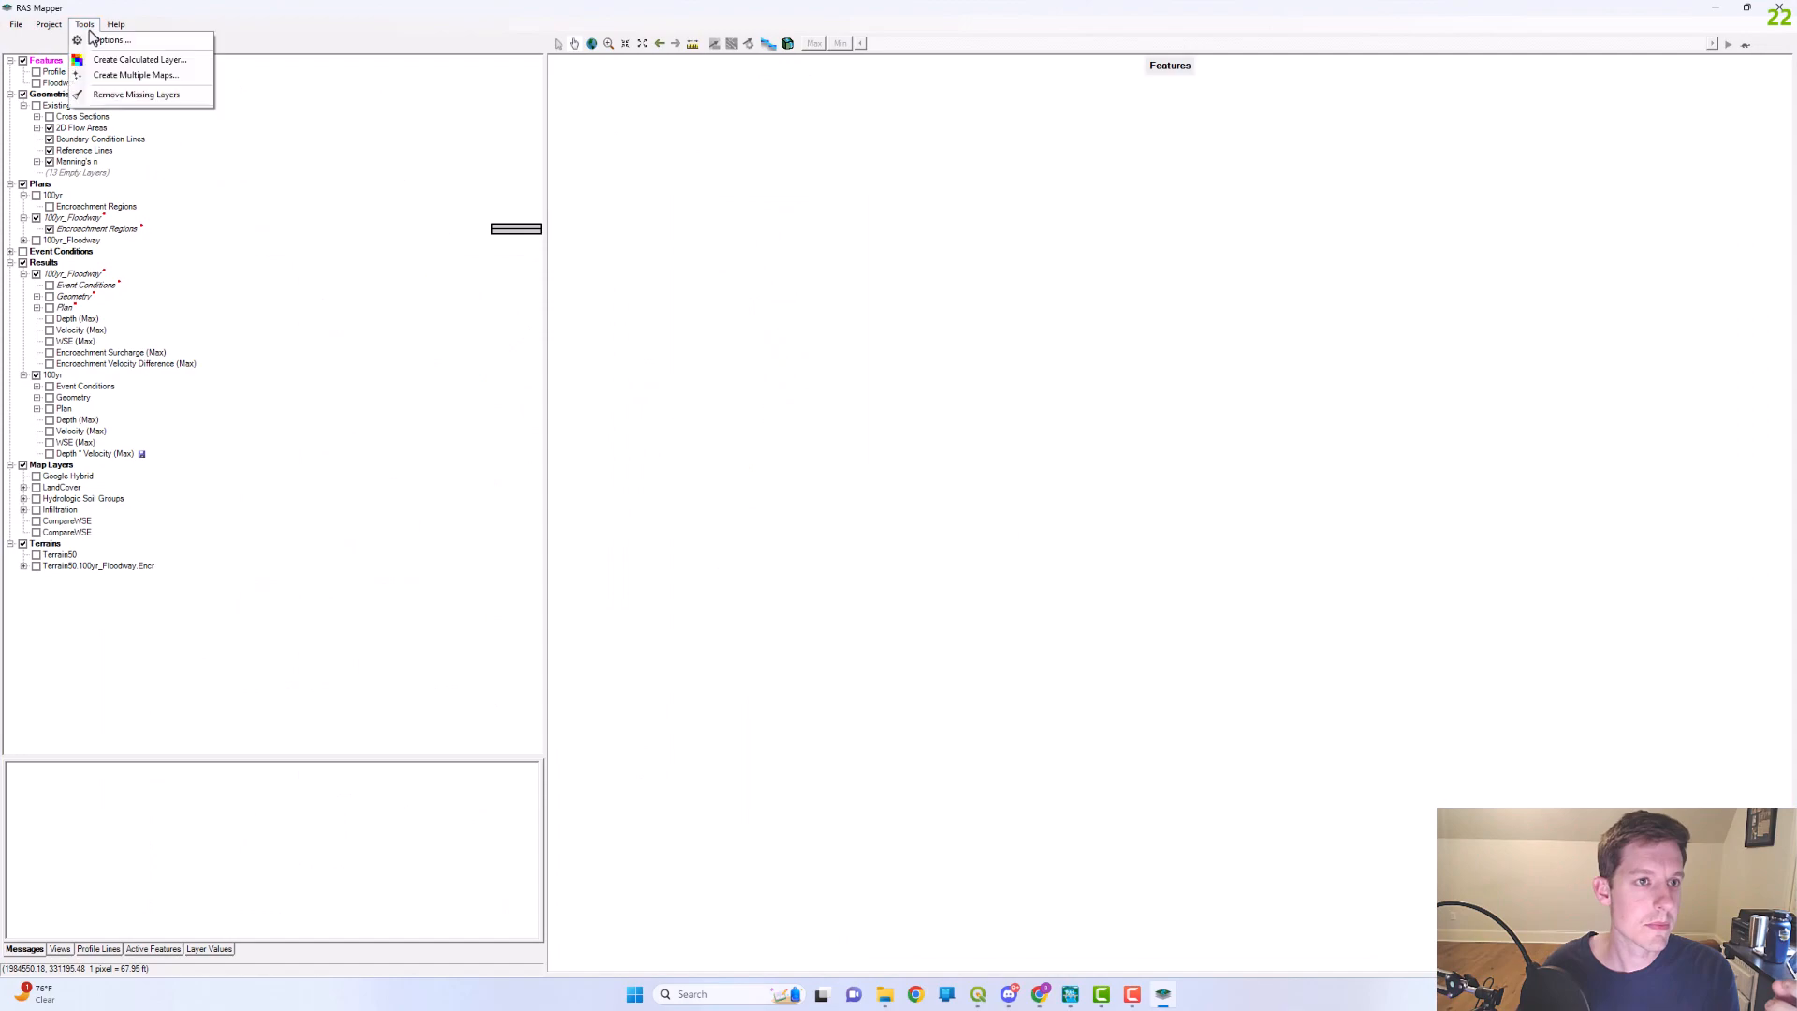
pyautogui.click(131, 95)
pyautogui.click(1060, 593)
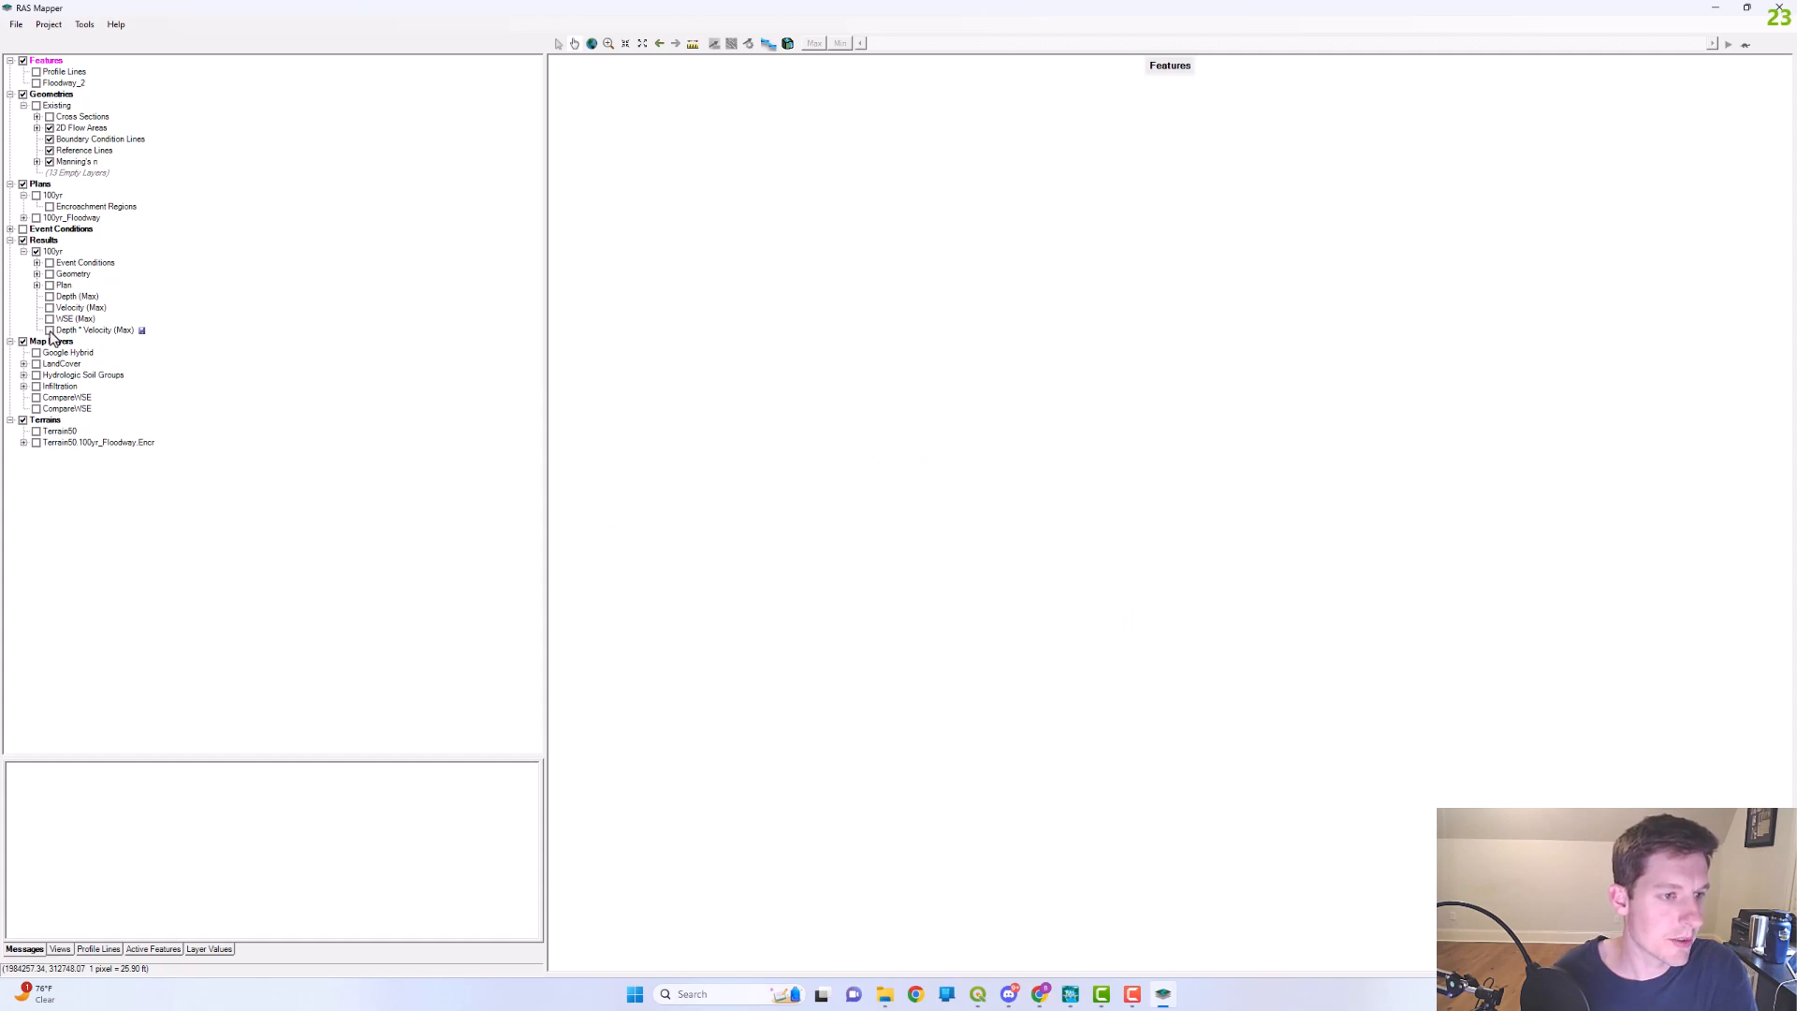
# - Manage the results maps of the 100yr plan and delete its stored Depth * Velocity (Max) map
pyautogui.rightClick(53, 253)
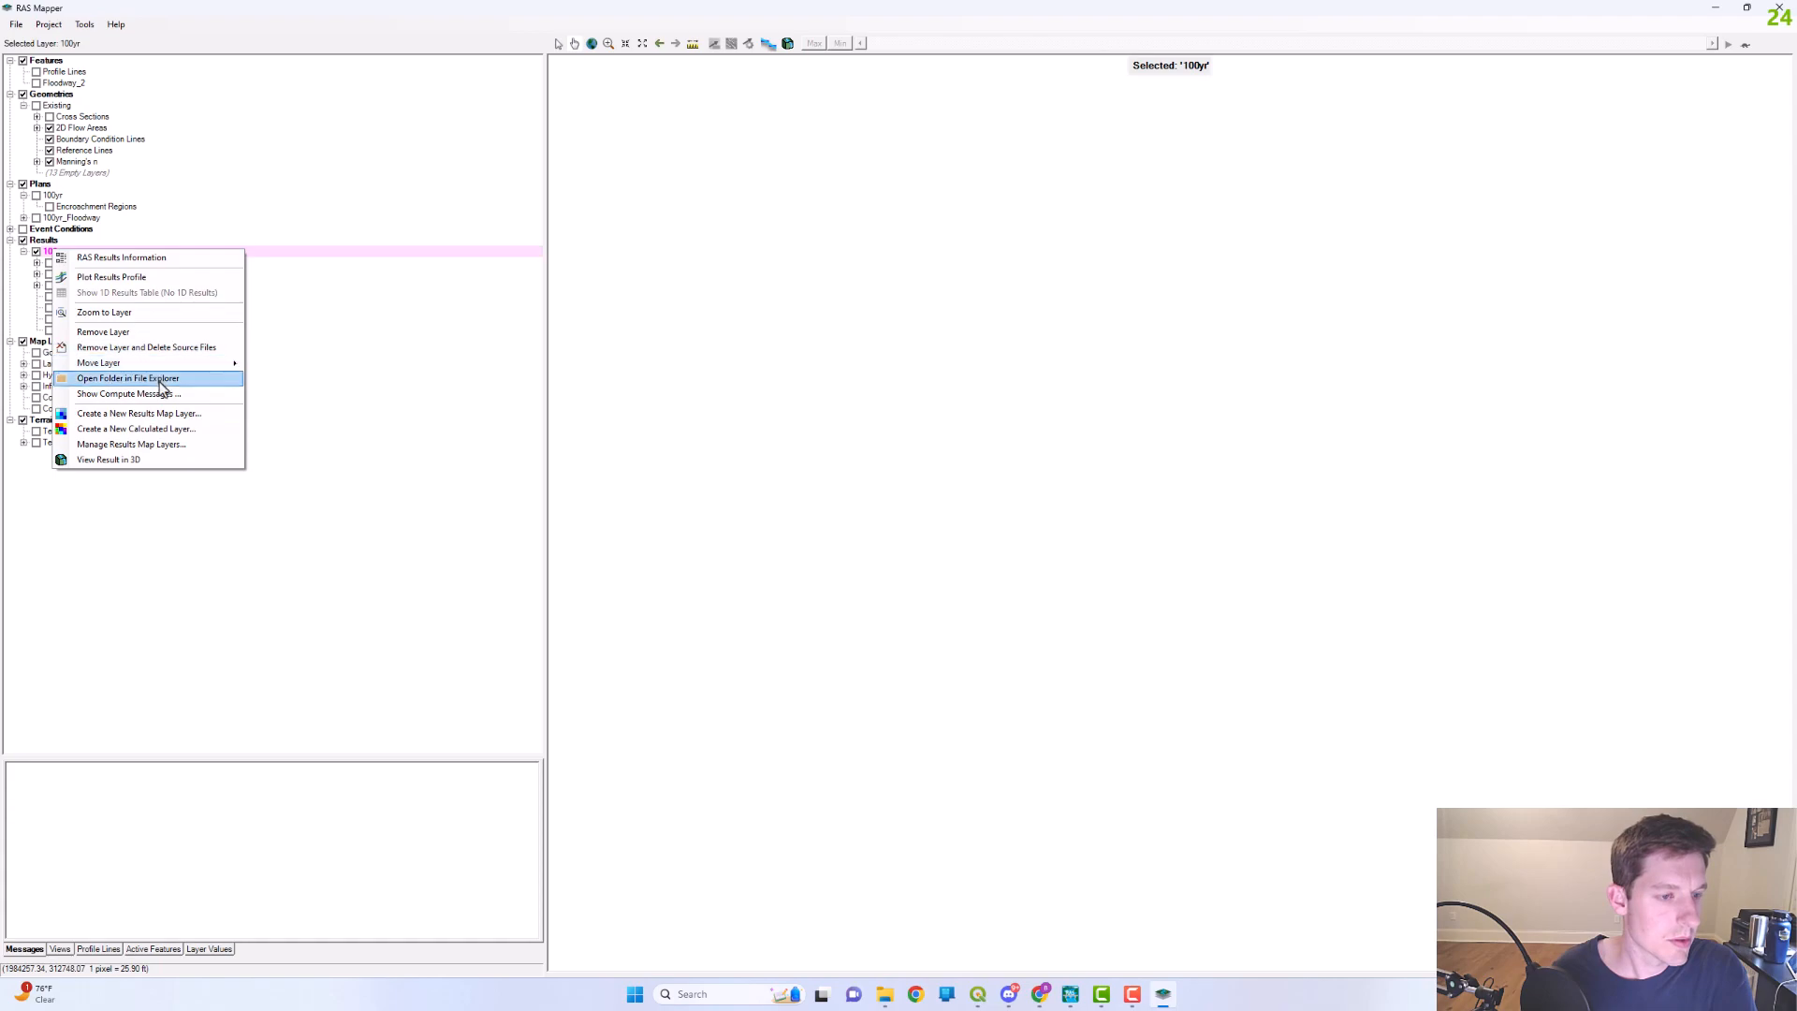
pyautogui.click(168, 445)
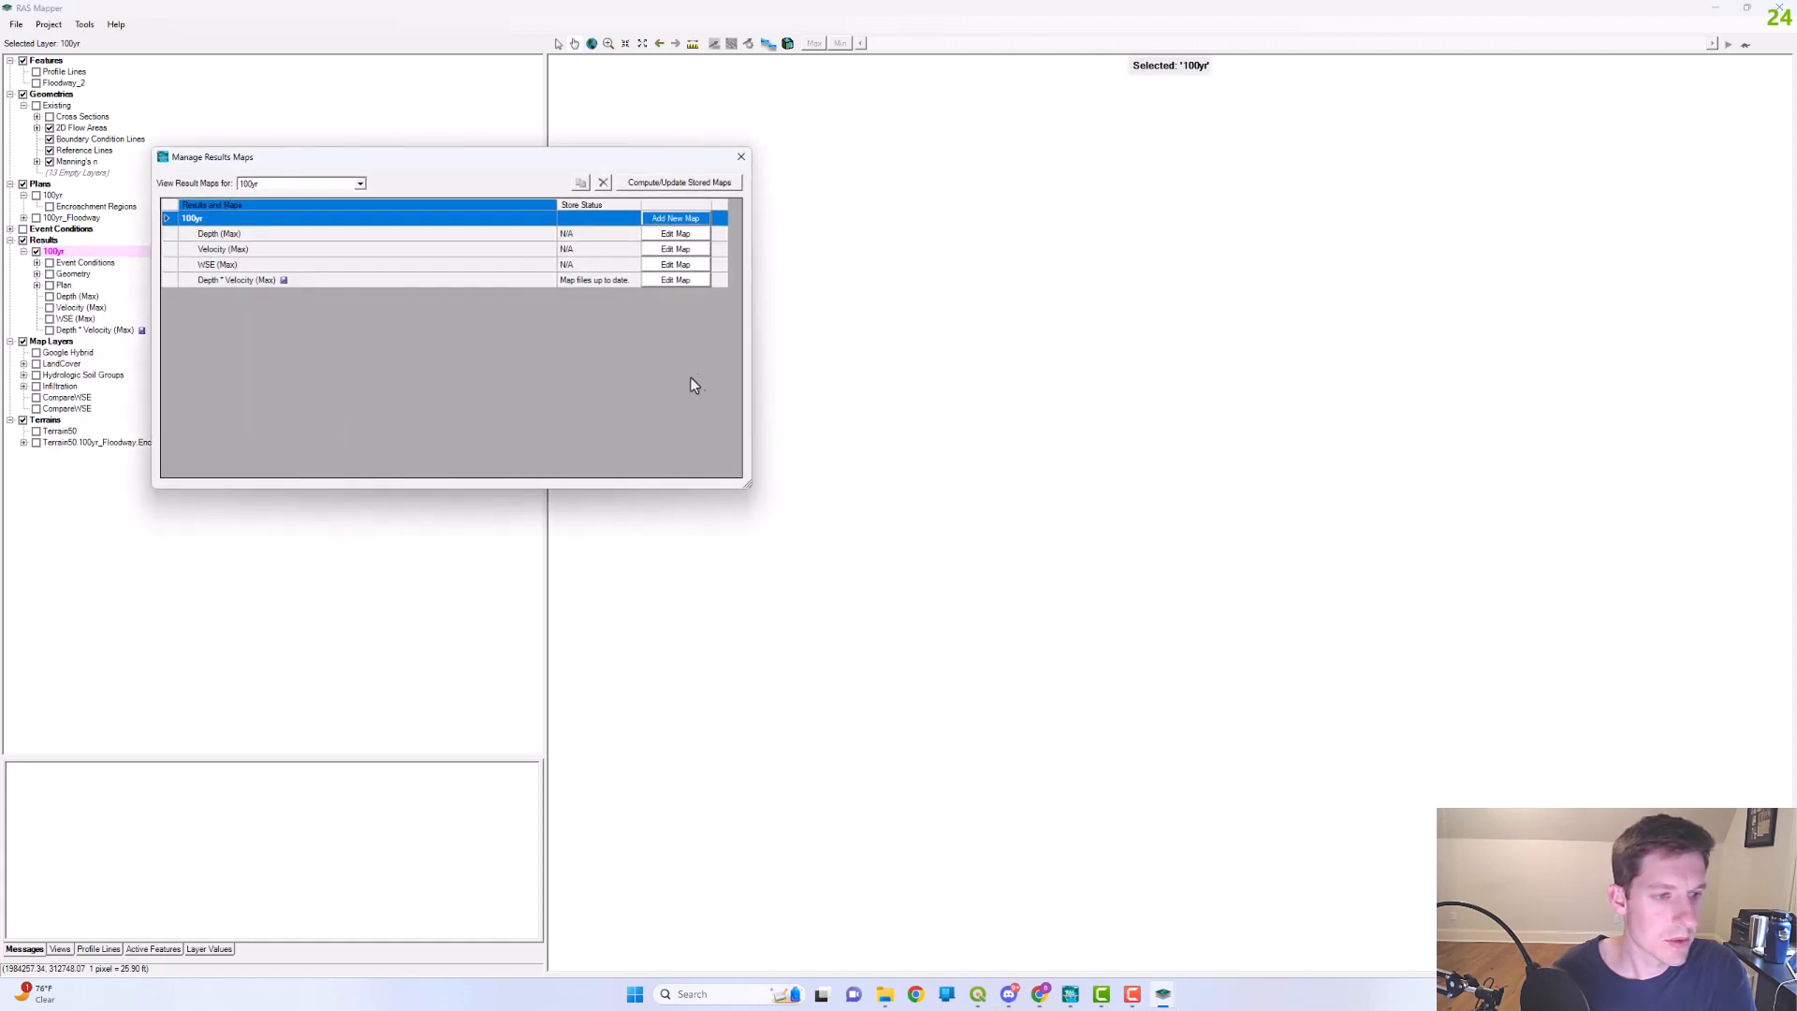
pyautogui.moveTo(347, 168); pyautogui.dragTo(856, 465)
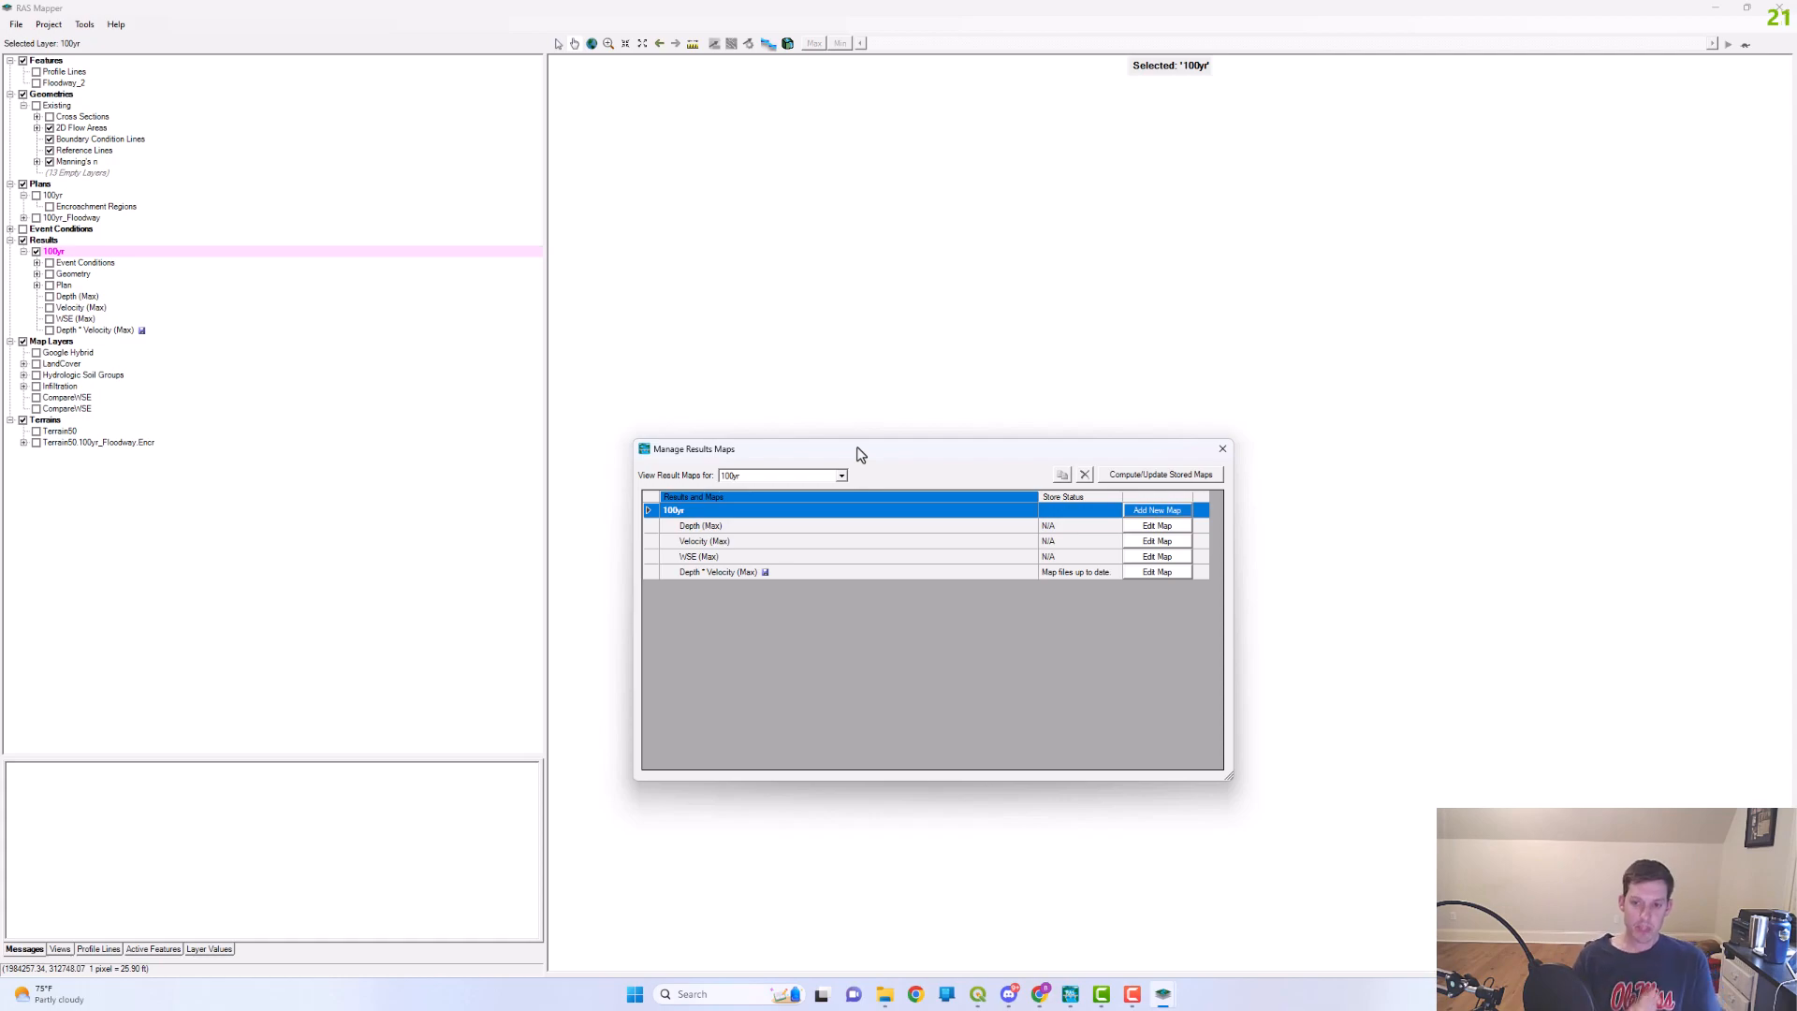
pyautogui.click(1157, 510)
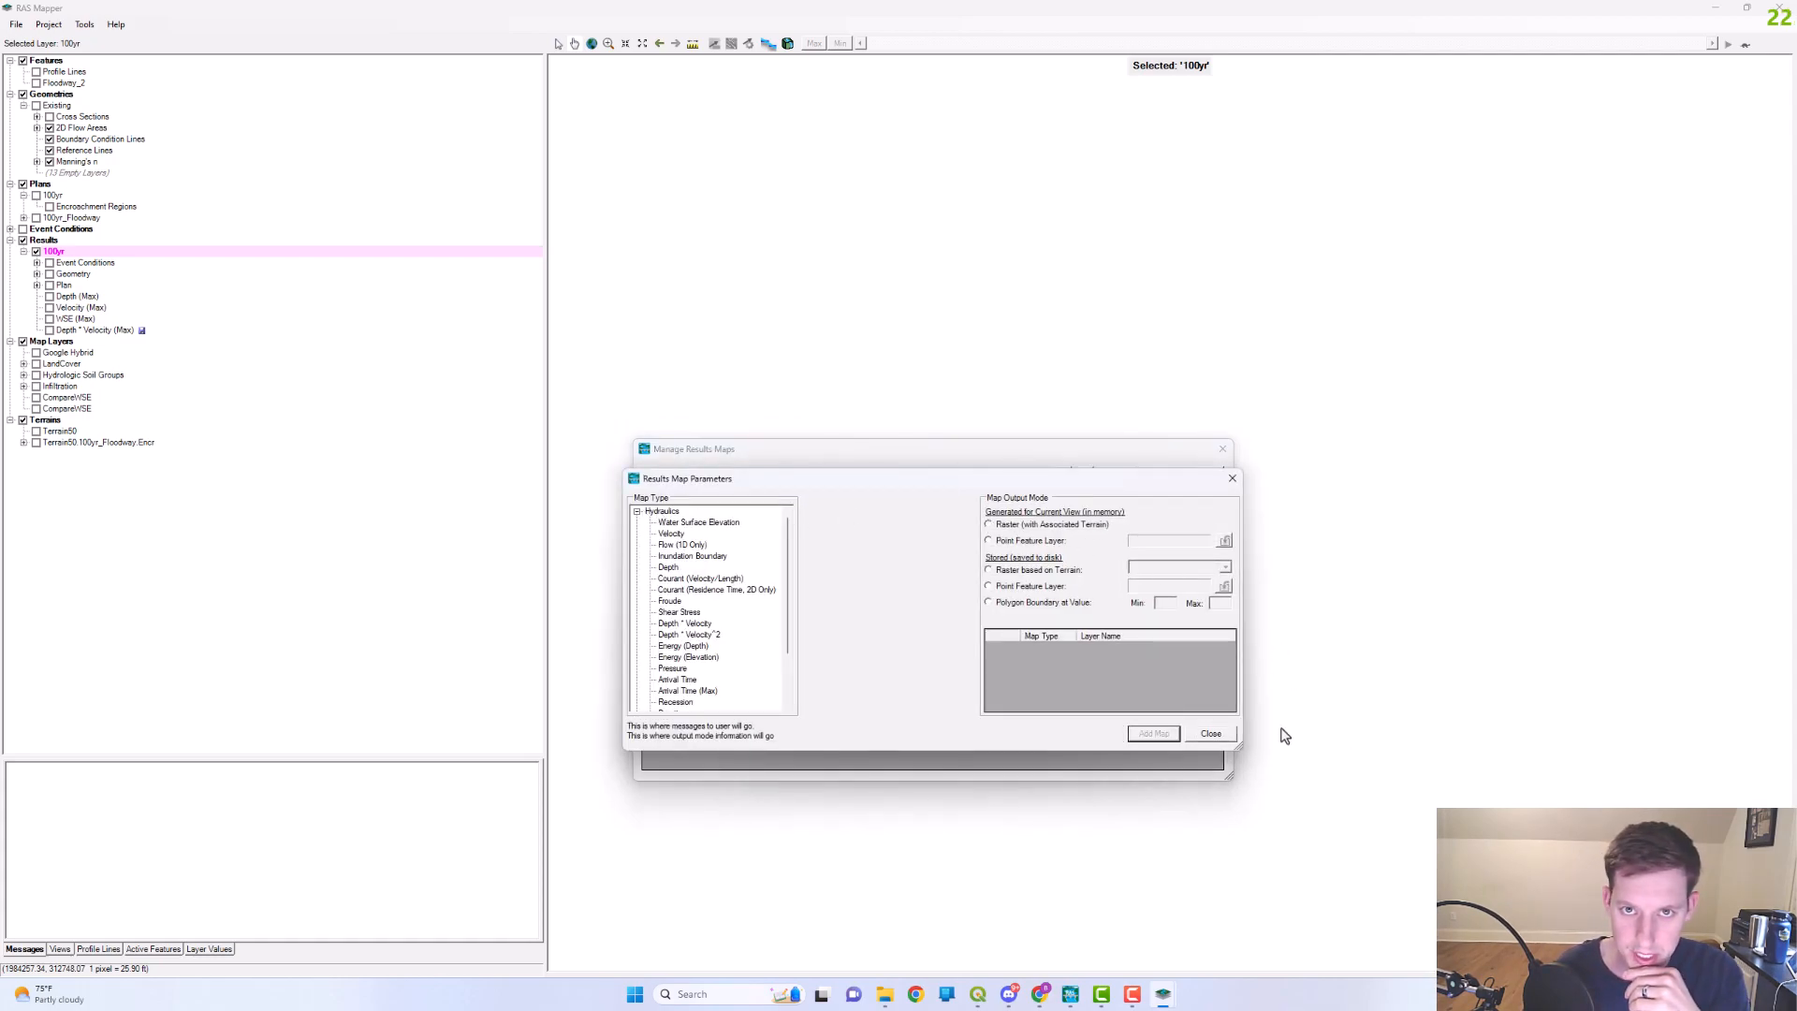
pyautogui.click(1210, 733)
pyautogui.click(1070, 571)
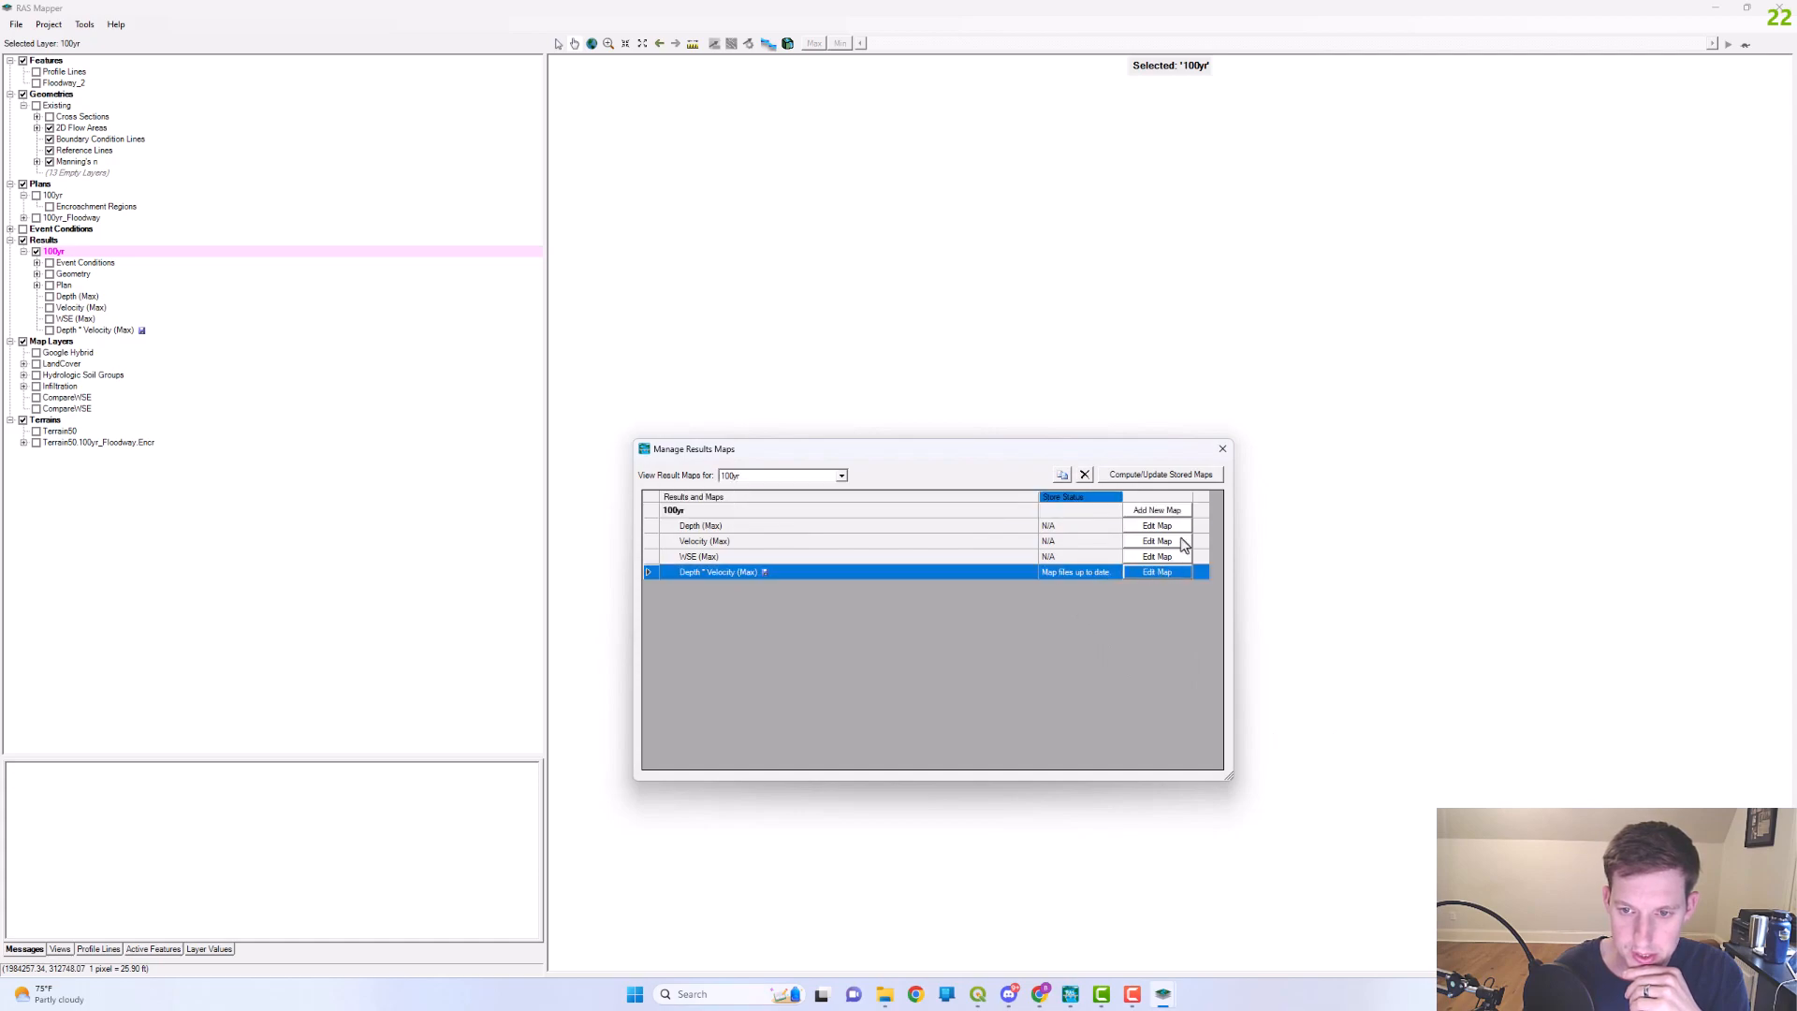
pyautogui.click(1087, 476)
# - Add a stored Depth * Velocity map of the maximum profile to the 100yr results, as a raster based on Terrain50
pyautogui.click(1144, 513)
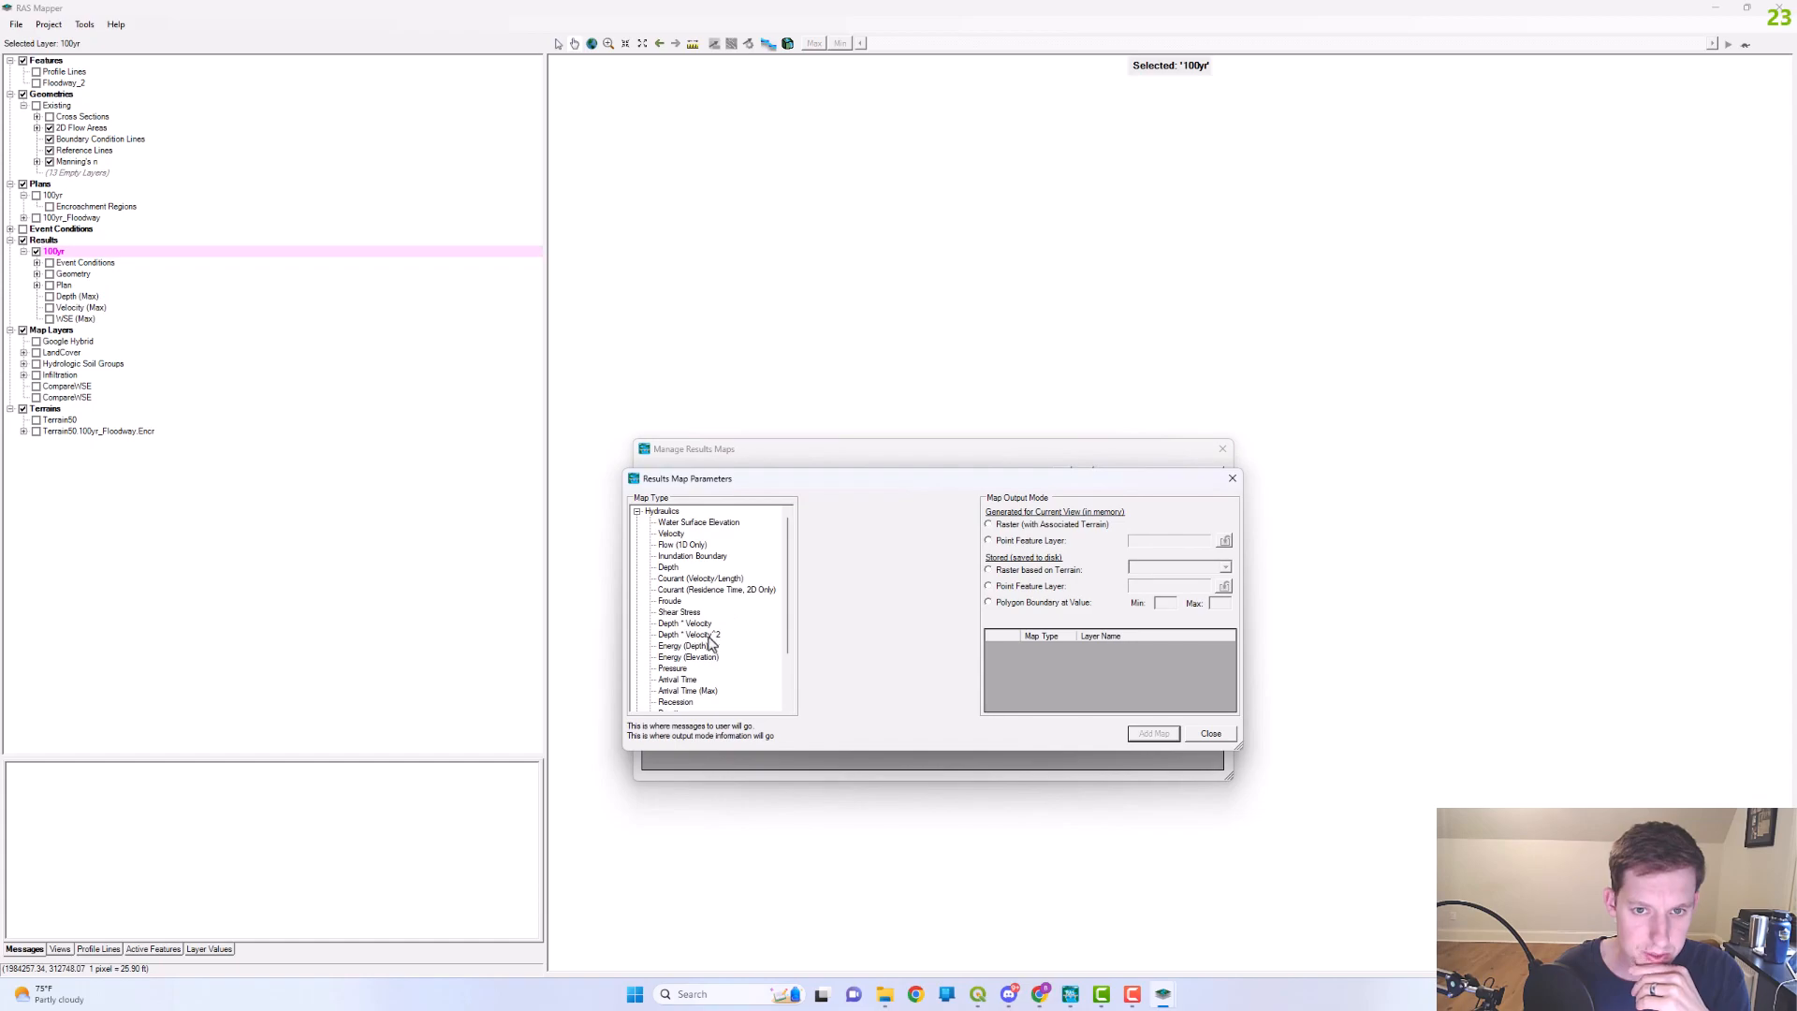
pyautogui.click(692, 623)
pyautogui.click(813, 512)
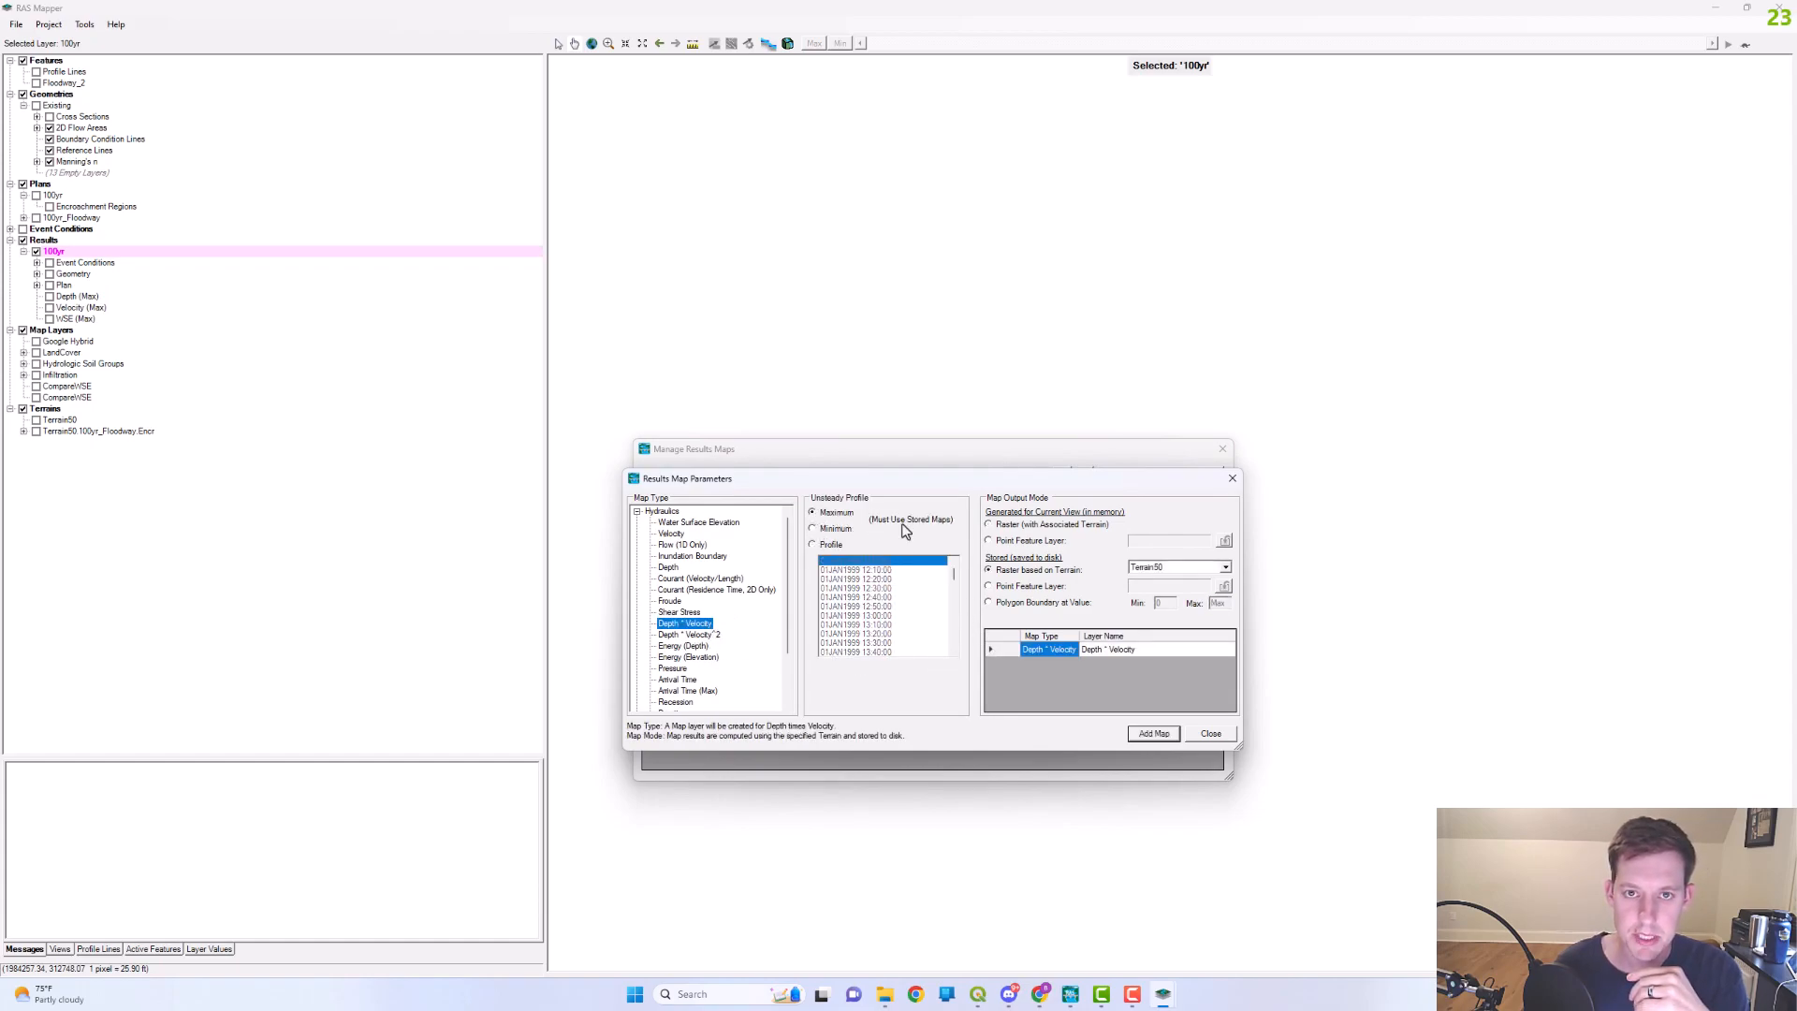
pyautogui.click(1153, 734)
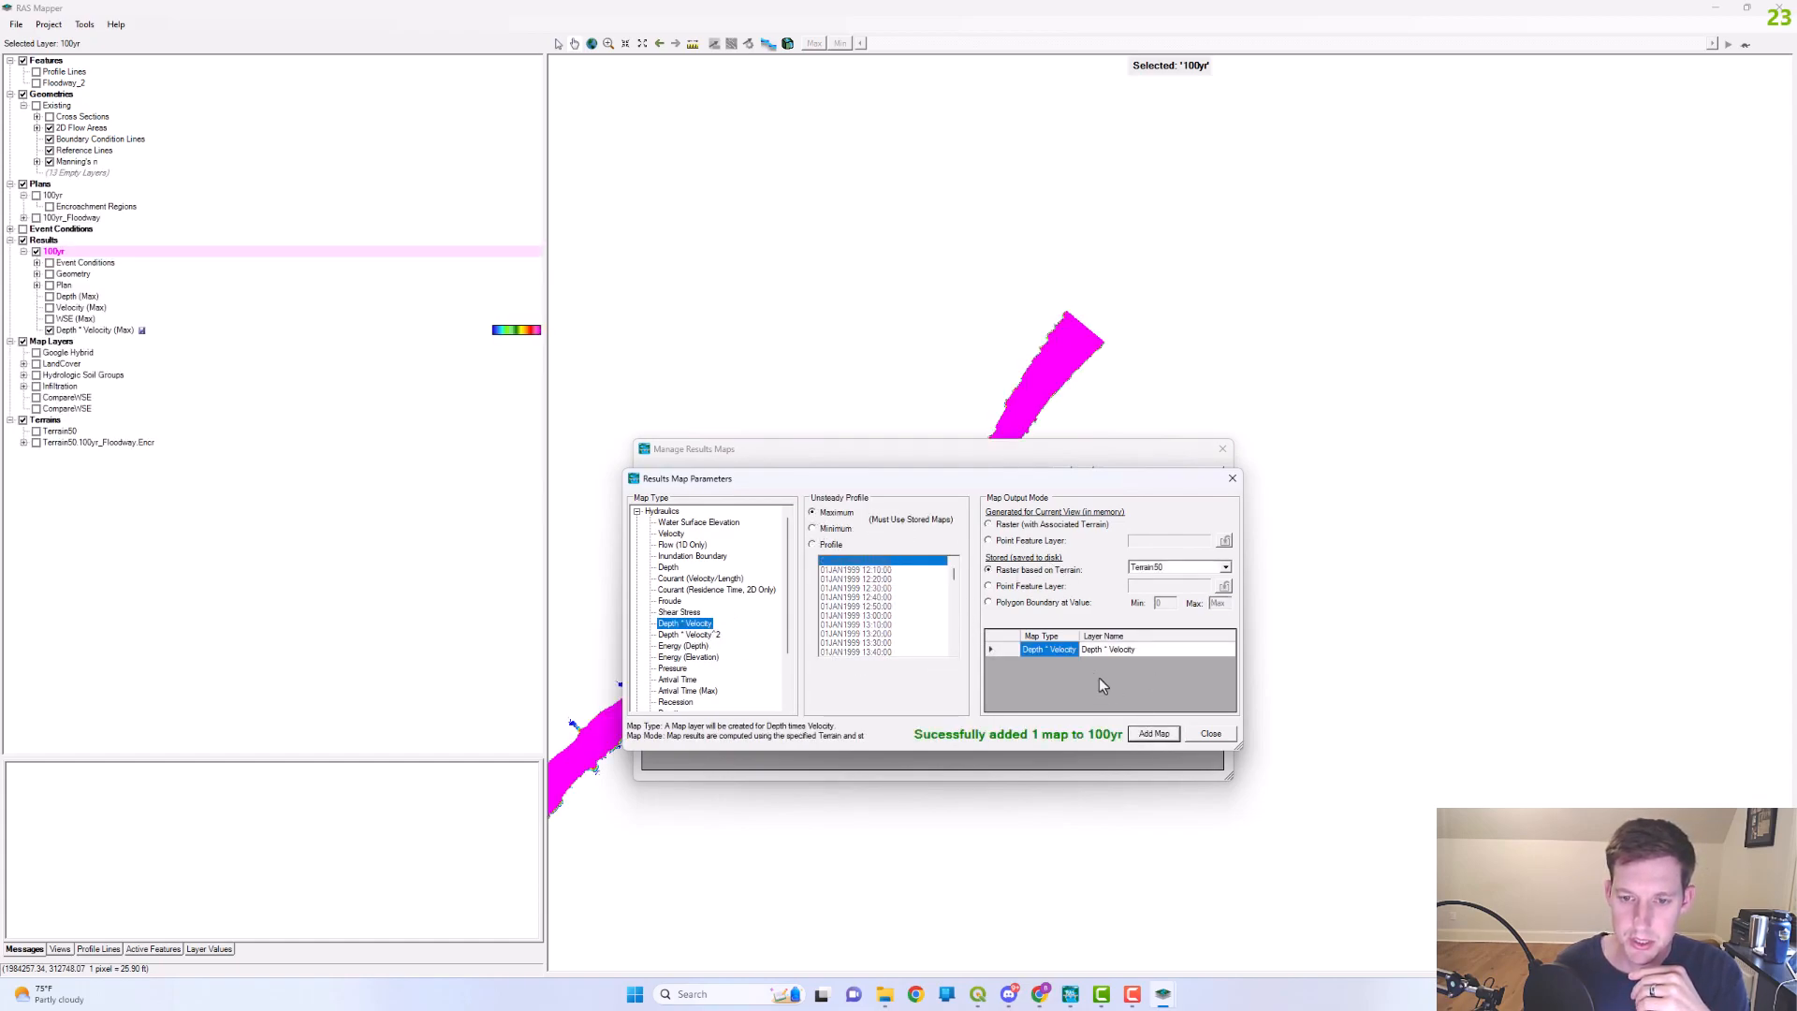
pyautogui.click(1211, 734)
# - Update the stored Depth * Velocity (Max) map, close the results map manager, and inspect the map along the river
pyautogui.click(952, 571)
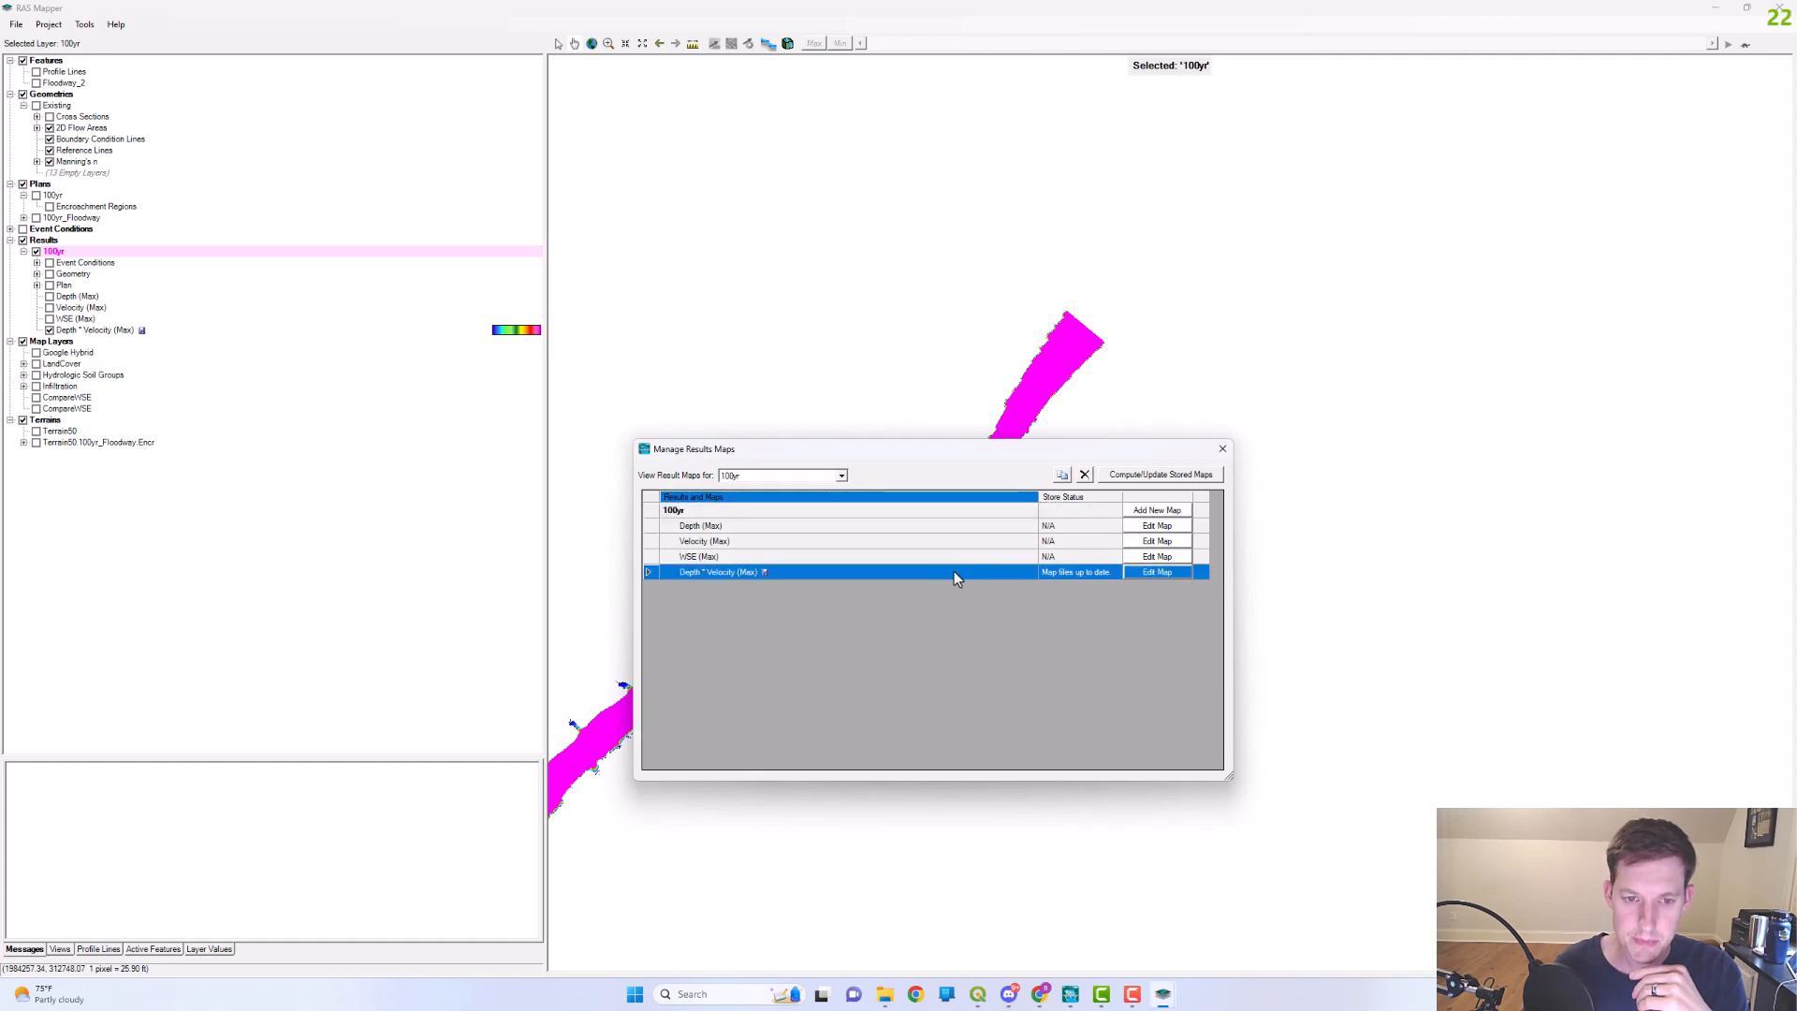
pyautogui.click(1203, 472)
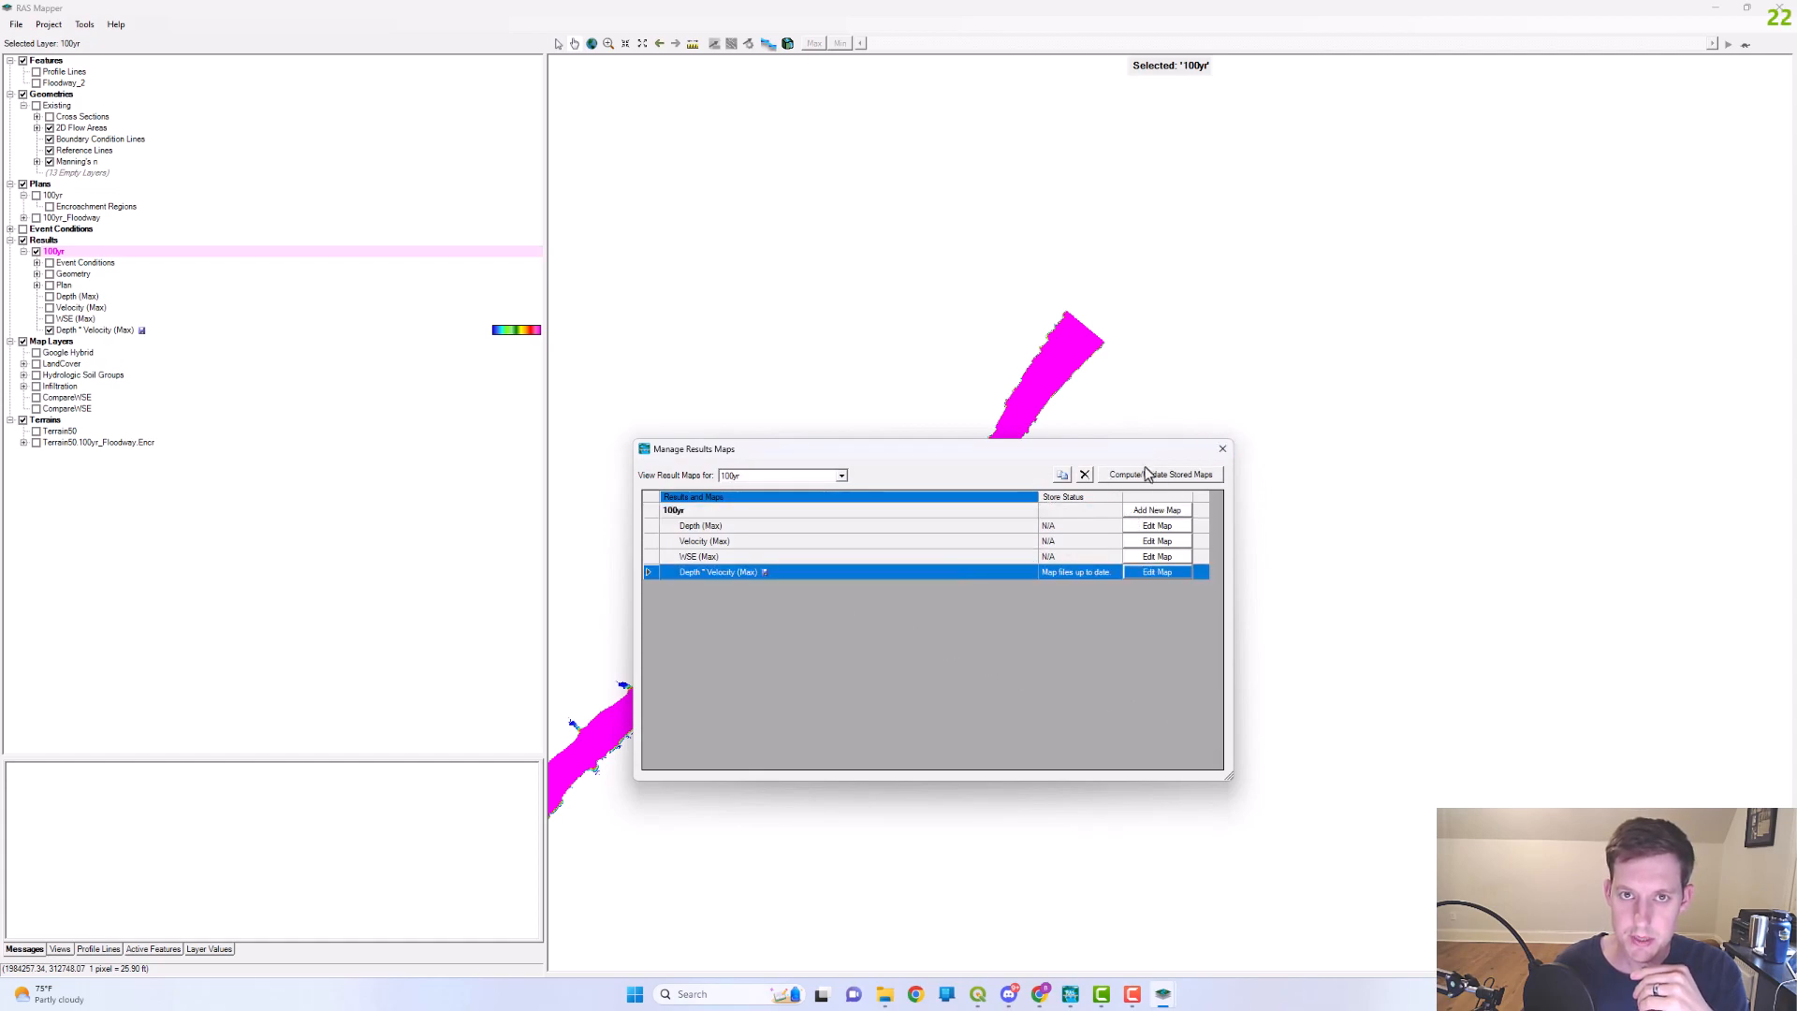
pyautogui.click(1013, 546)
pyautogui.click(1222, 448)
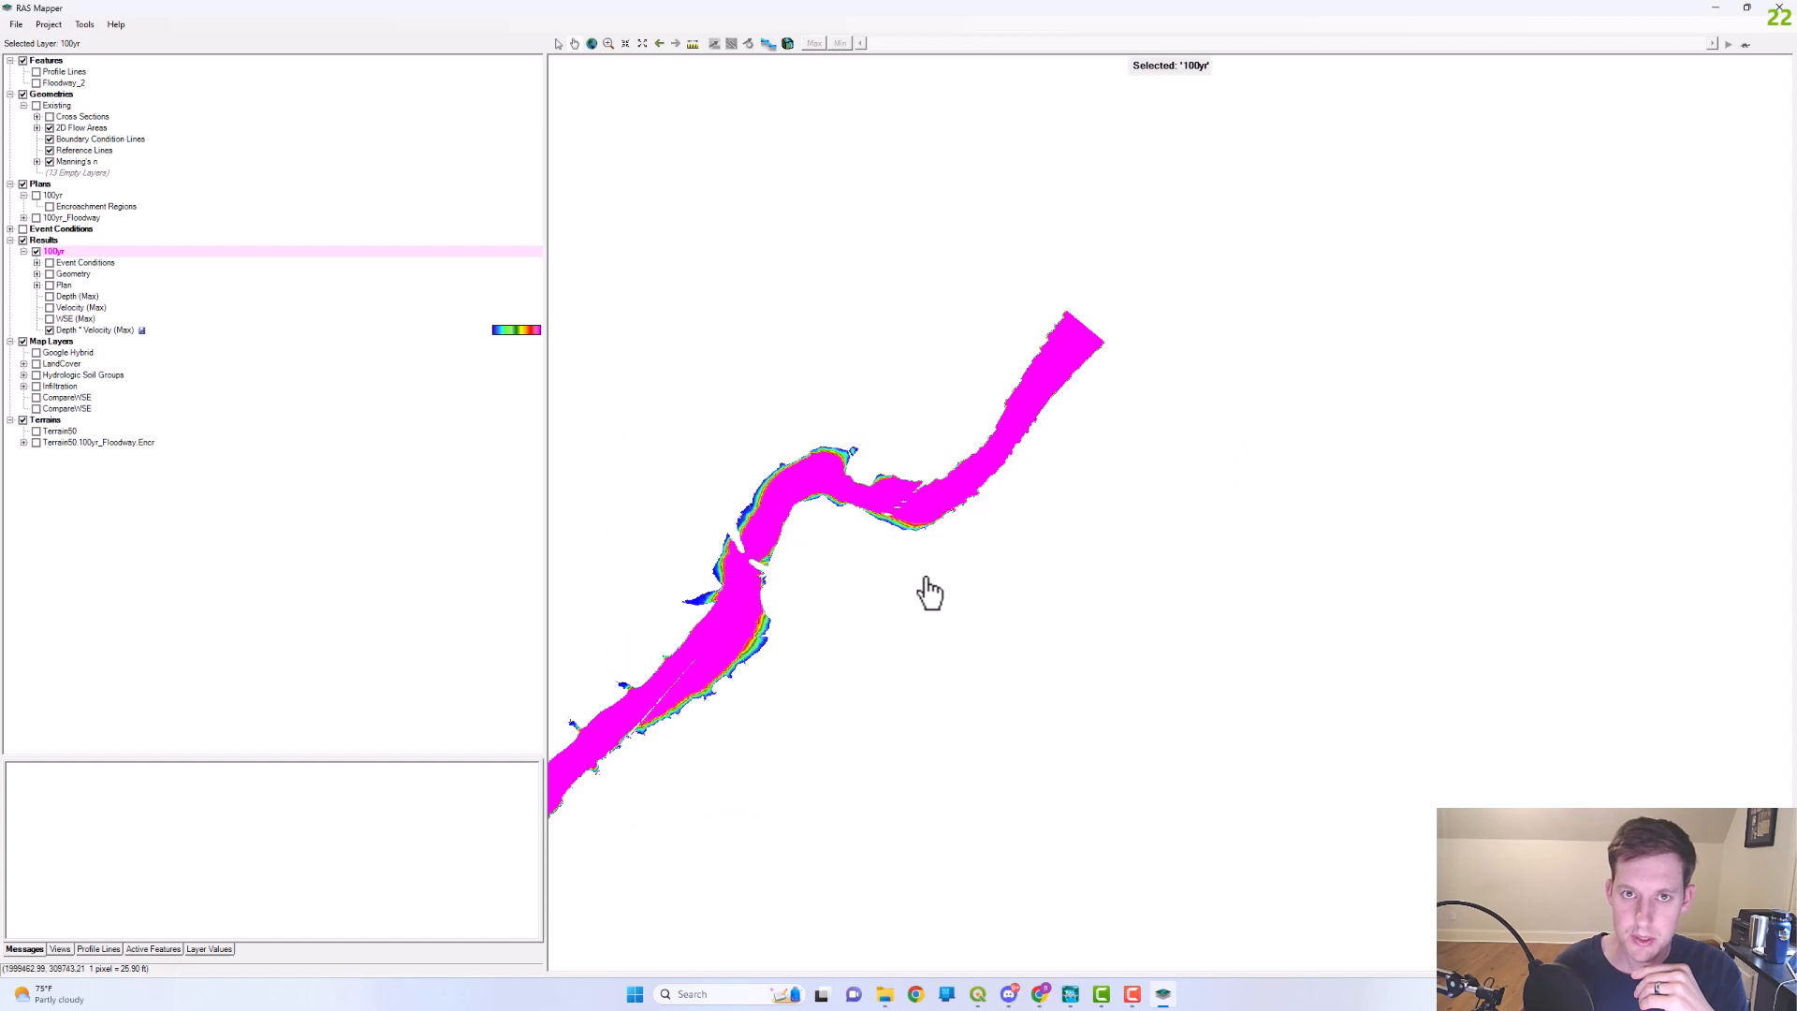
pyautogui.scroll(2, 950, 581)
pyautogui.moveTo(791, 661); pyautogui.dragTo(1179, 435)
pyautogui.moveTo(887, 621); pyautogui.dragTo(810, 638)
pyautogui.scroll(2, 775, 638)
pyautogui.scroll(2, 775, 646)
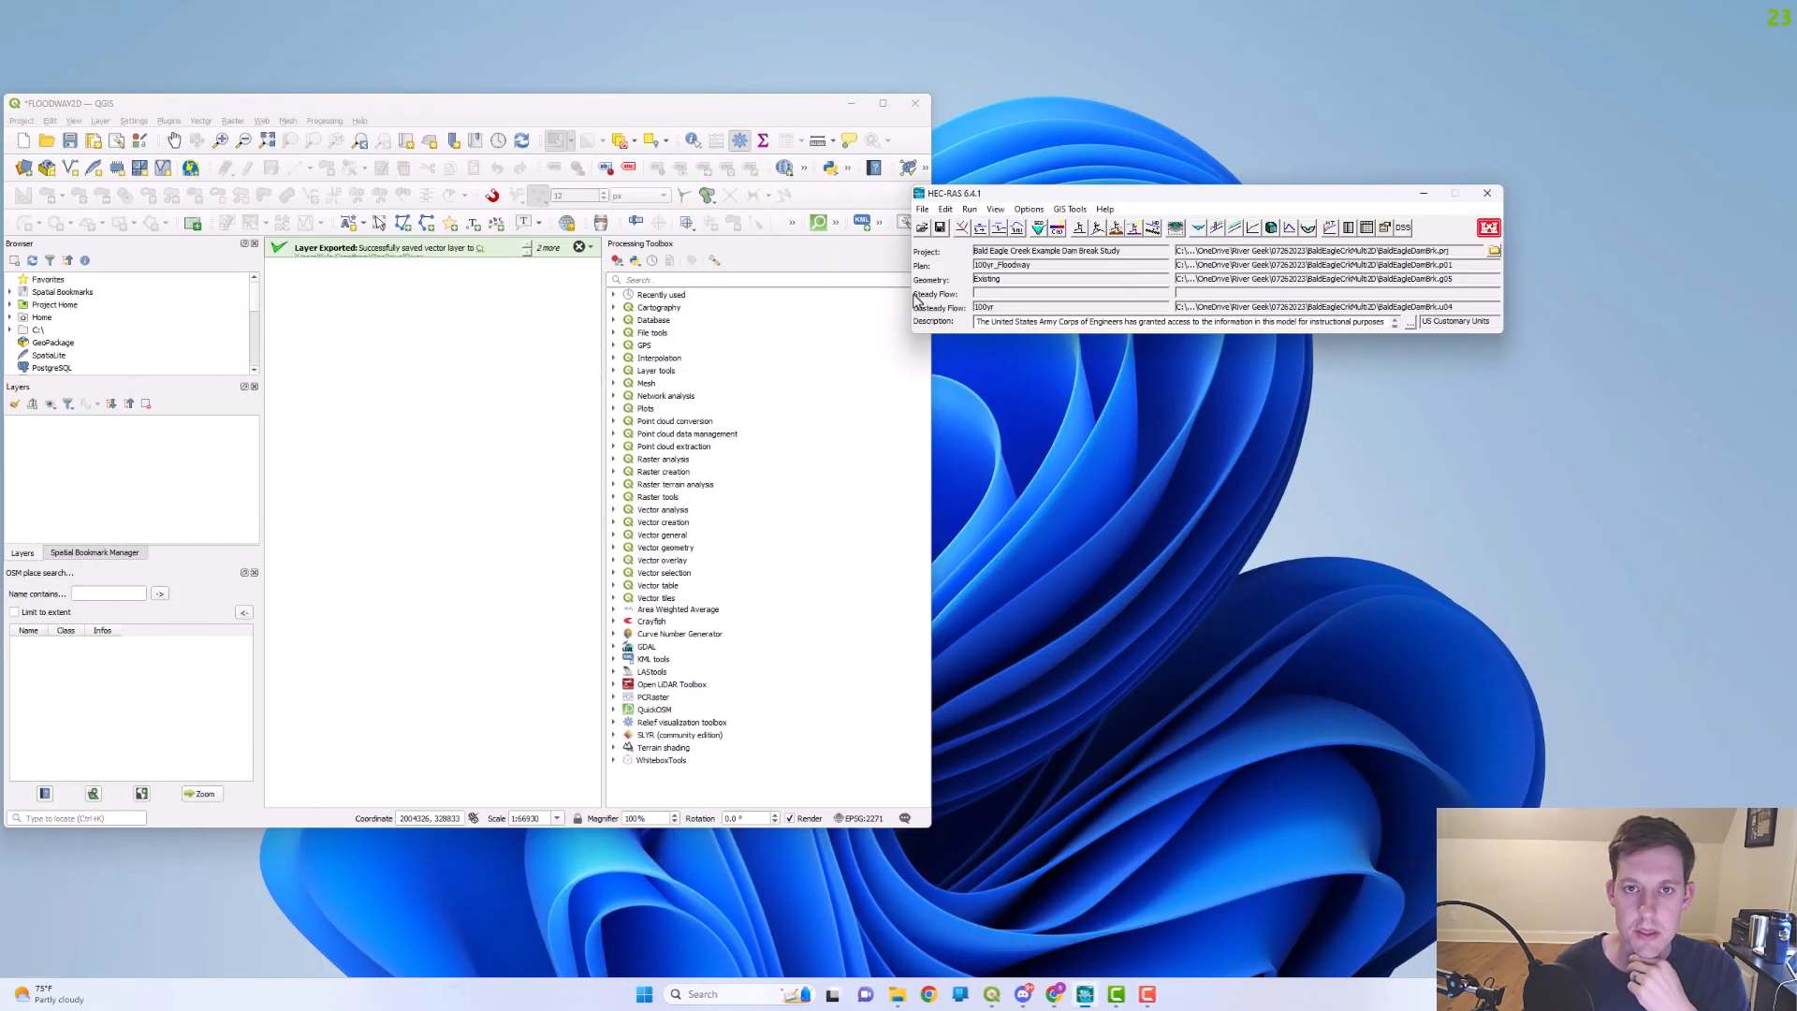
# - Save the 100yr_Floodway plan from the HEC-RAS unsteady flow analysis window and close that window
pyautogui.click(1097, 228)
pyautogui.click(955, 291)
pyautogui.click(977, 335)
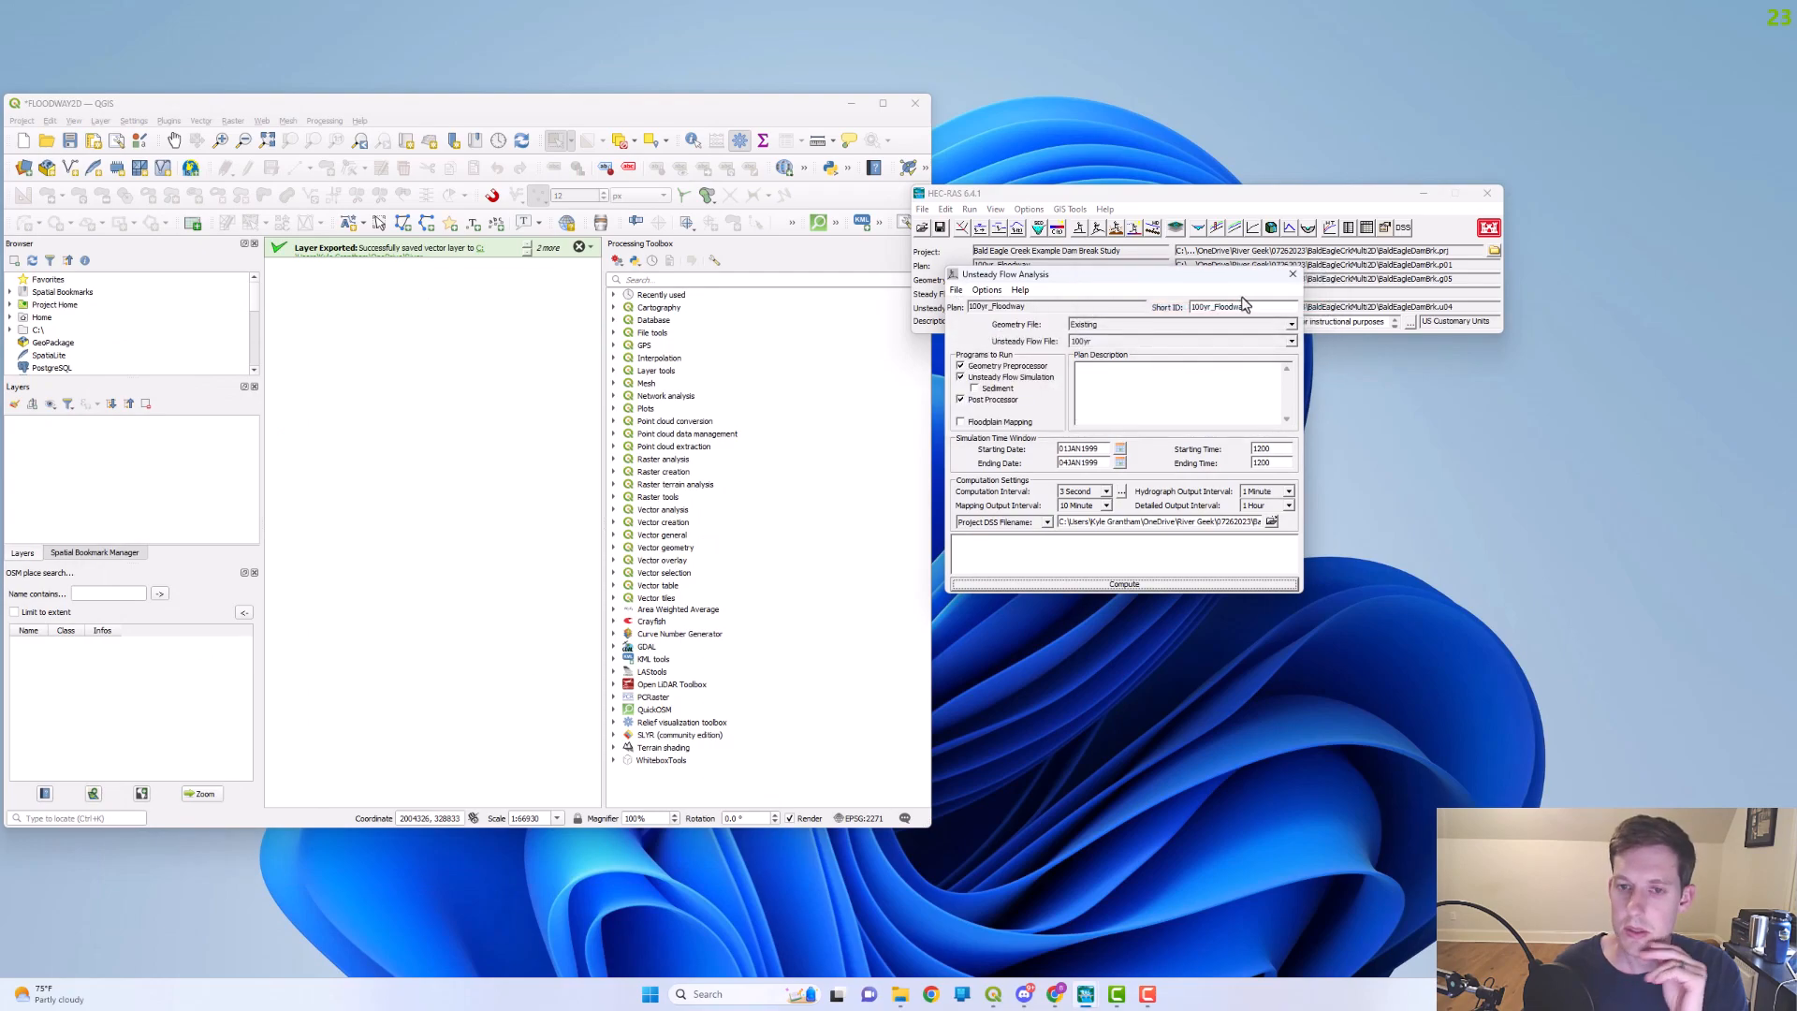
pyautogui.click(1292, 274)
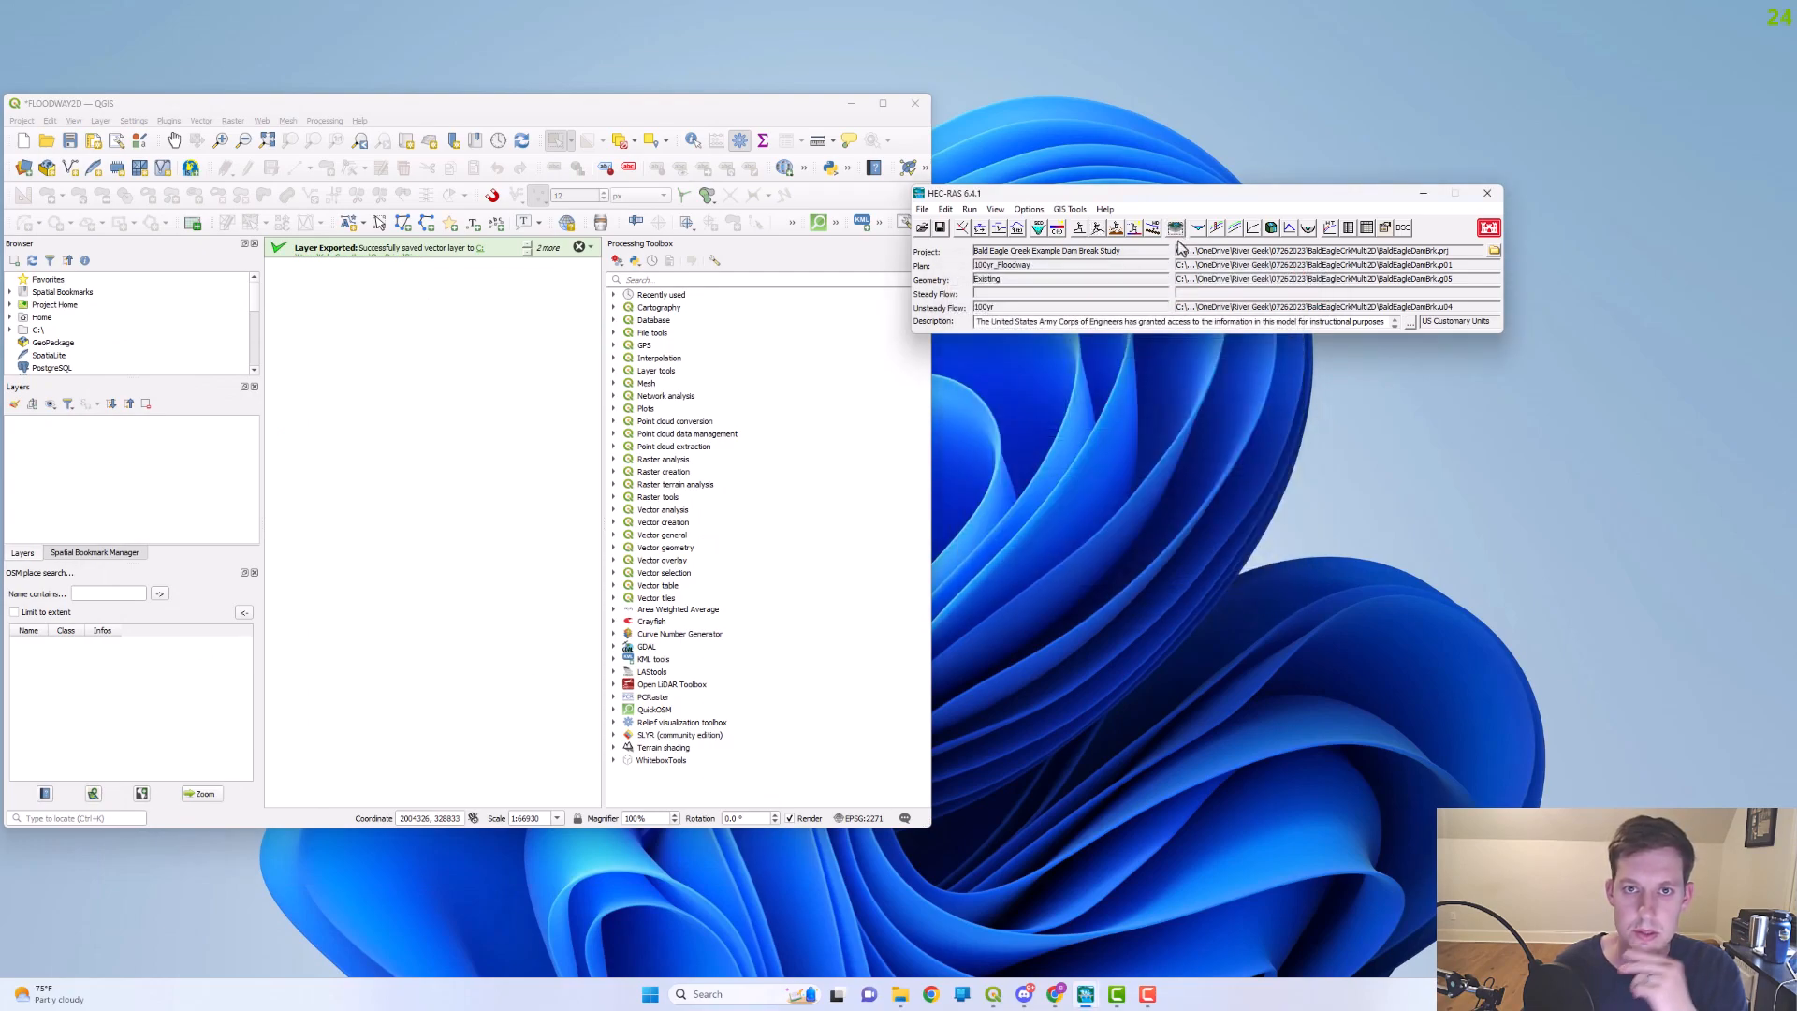
# - Return to RAS Mapper, show the 100yr_Floodway plan's Encroachment Regions layer, and start editing it
pyautogui.click(1175, 229)
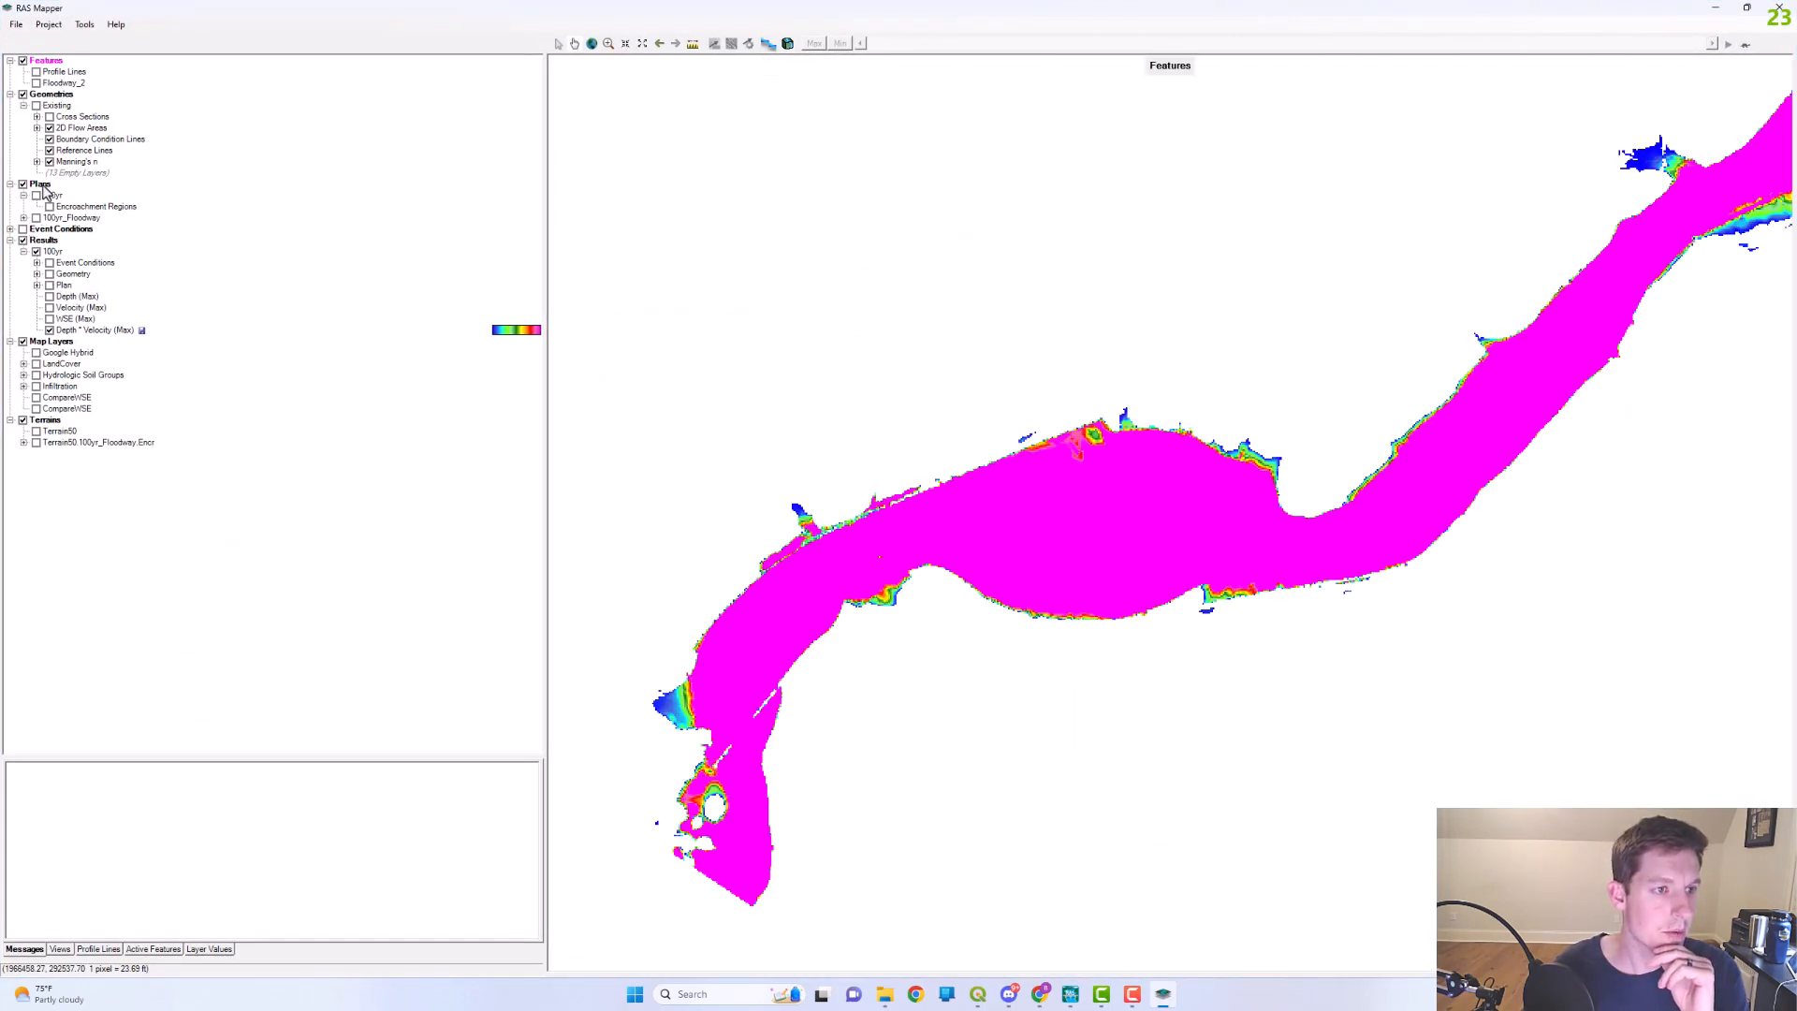
pyautogui.click(41, 184)
pyautogui.click(36, 230)
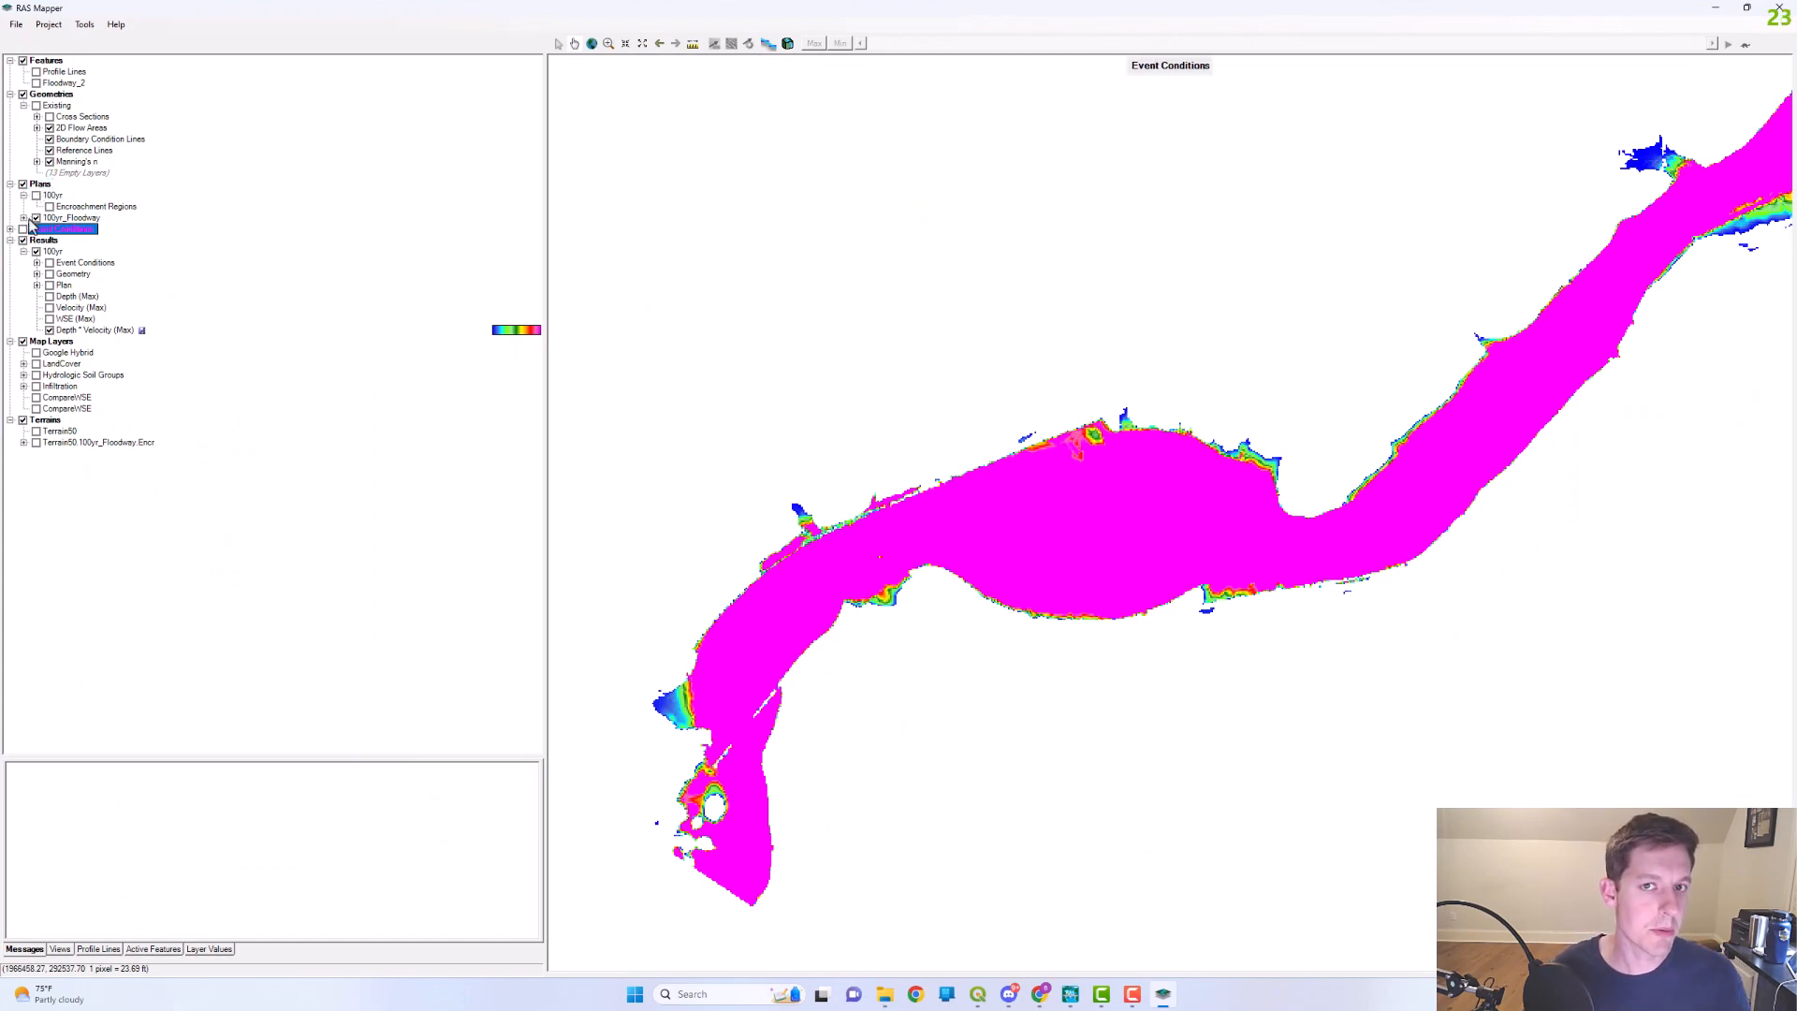
pyautogui.click(24, 218)
pyautogui.click(49, 229)
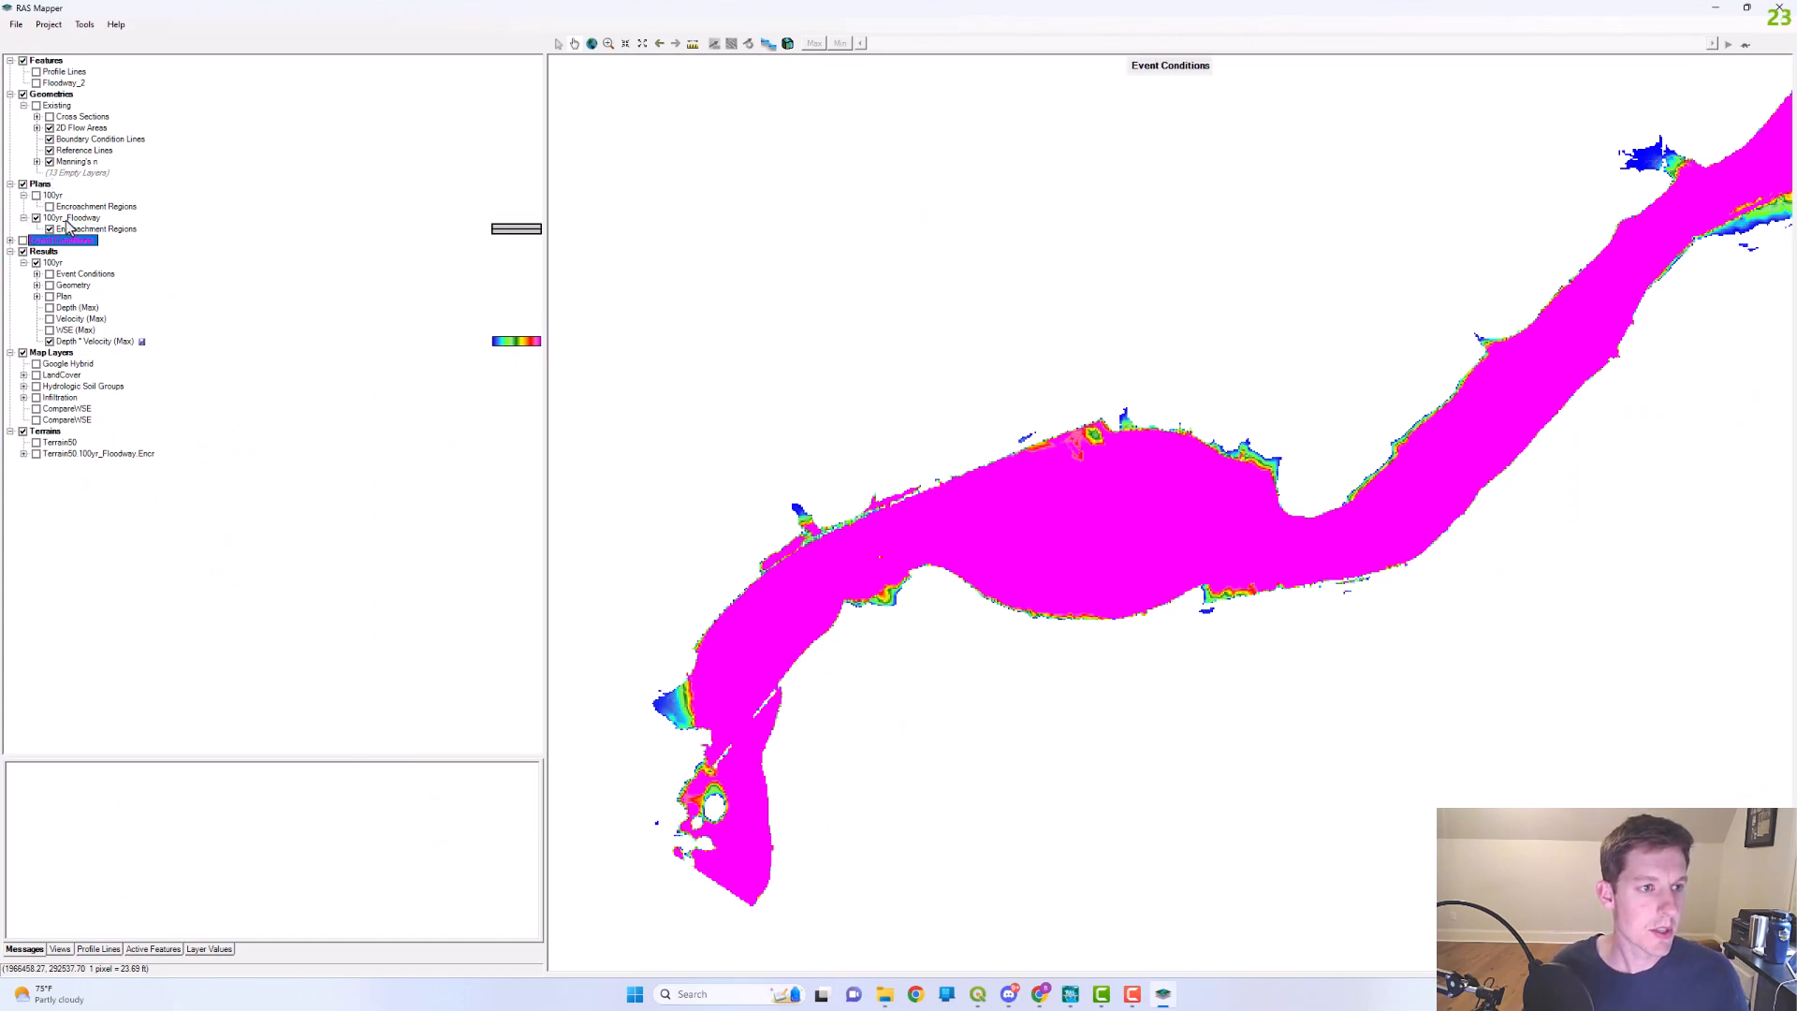
pyautogui.click(90, 230)
pyautogui.rightClick(119, 237)
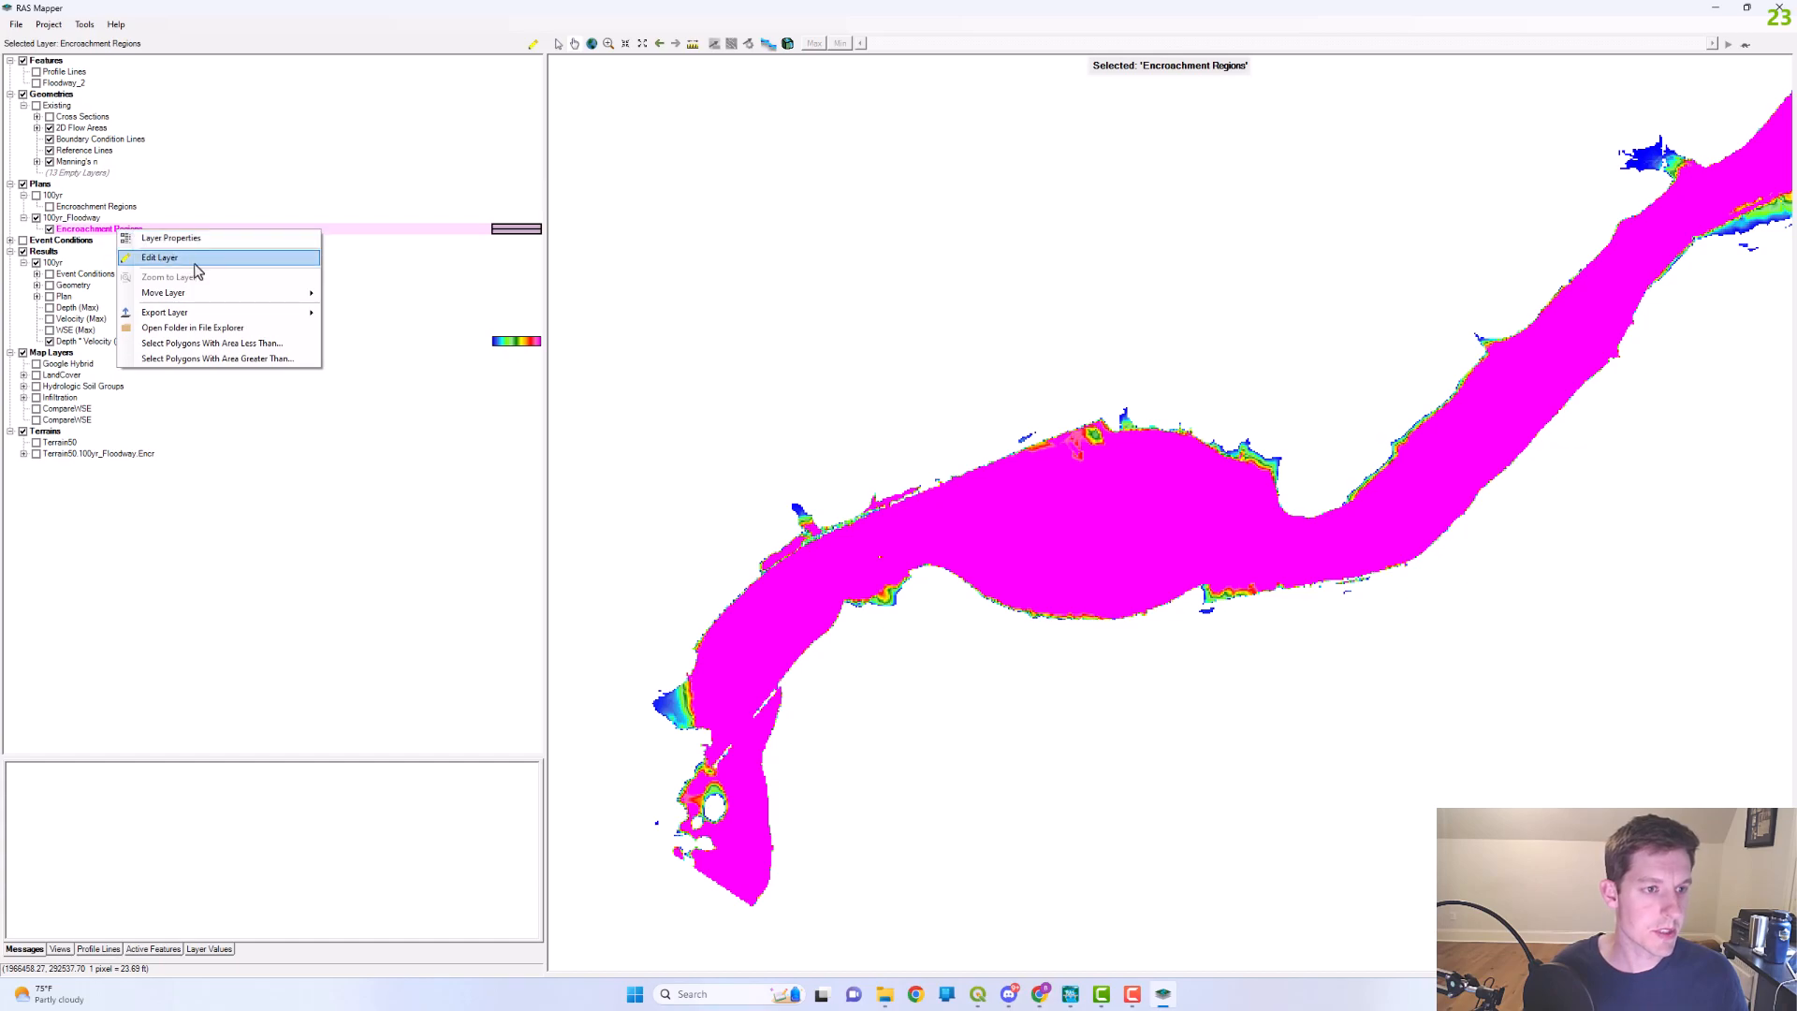
pyautogui.click(156, 258)
# - Start generating floodway encroachment polygons from the 100yr map results, using D * V (Max) as the map layer
pyautogui.rightClick(119, 237)
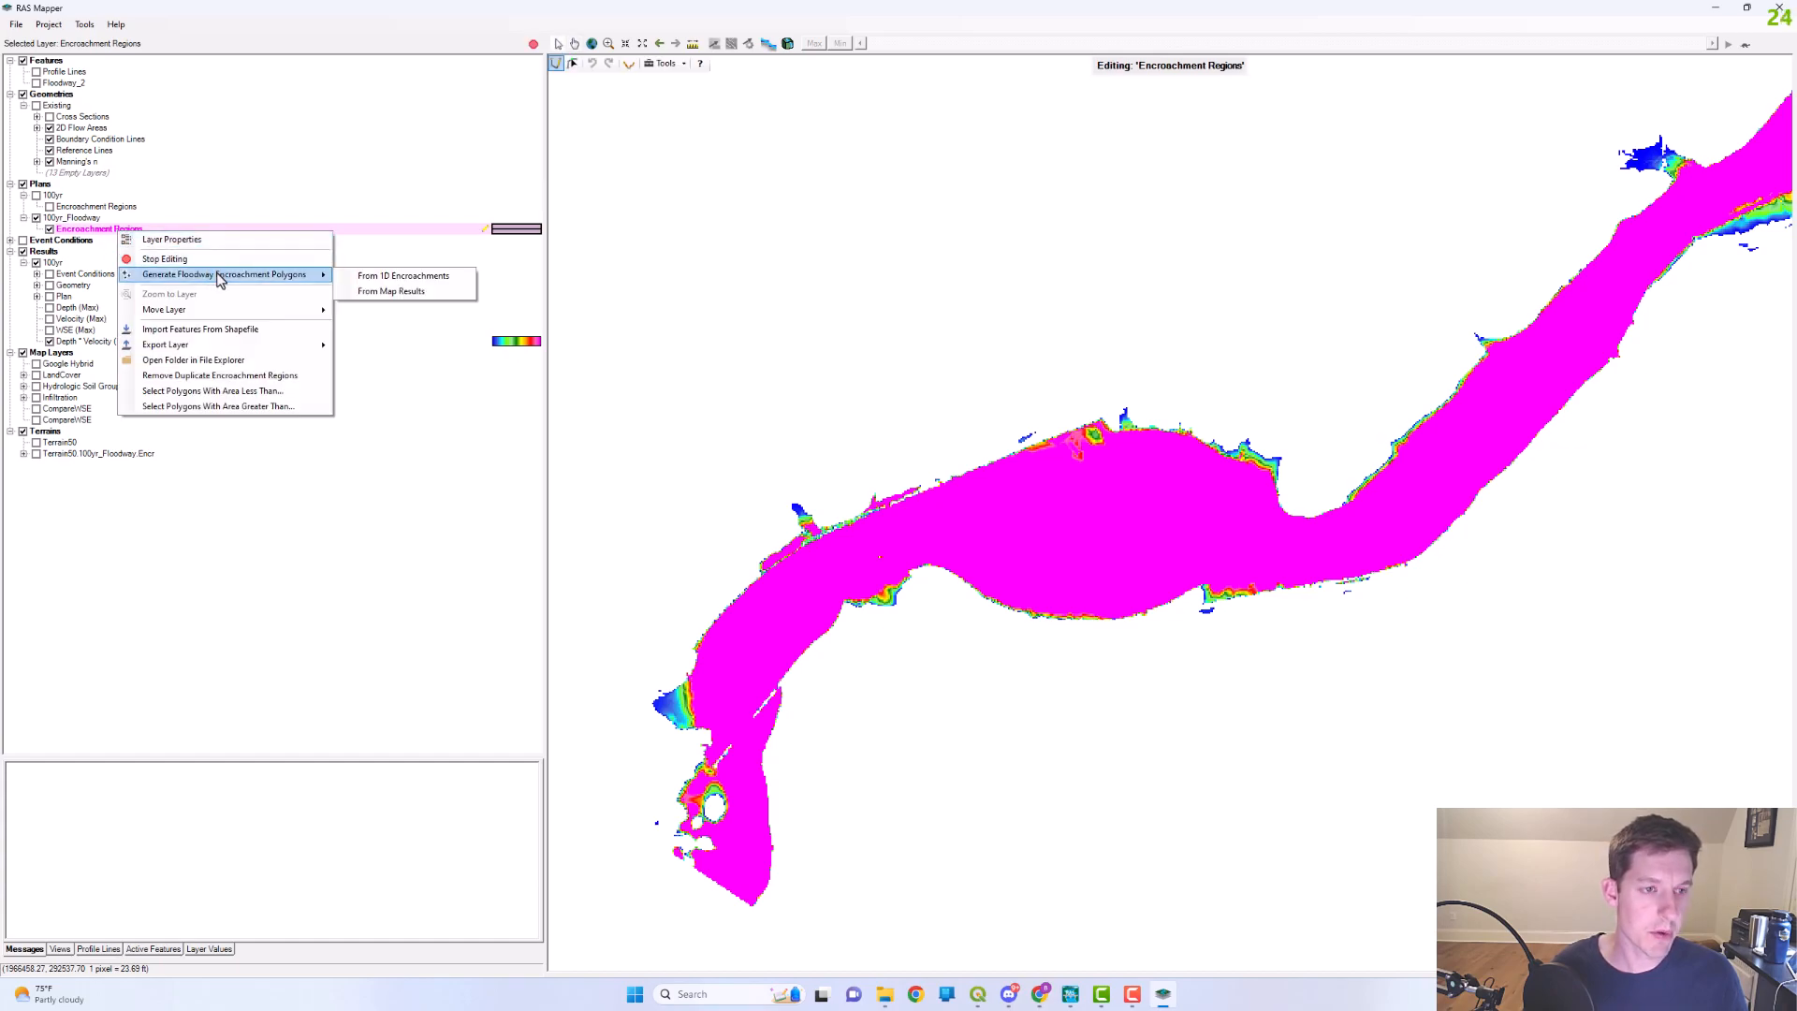
pyautogui.moveTo(267, 277)
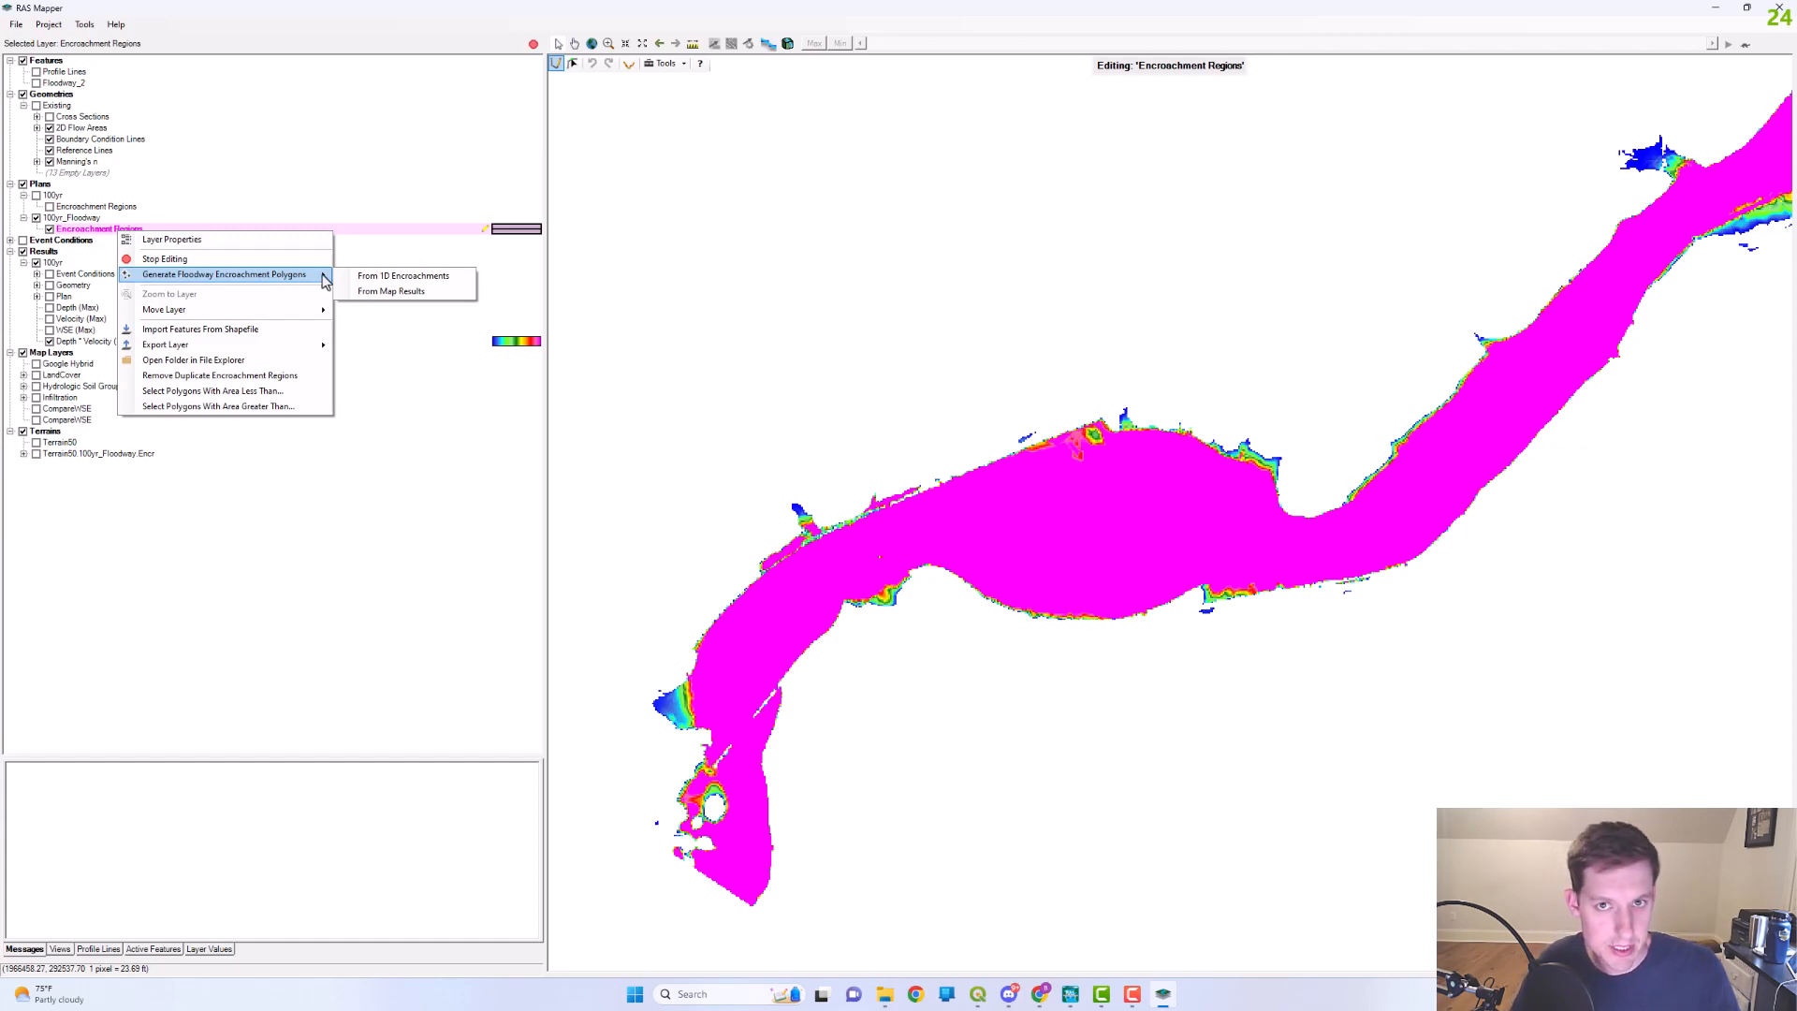
pyautogui.click(416, 293)
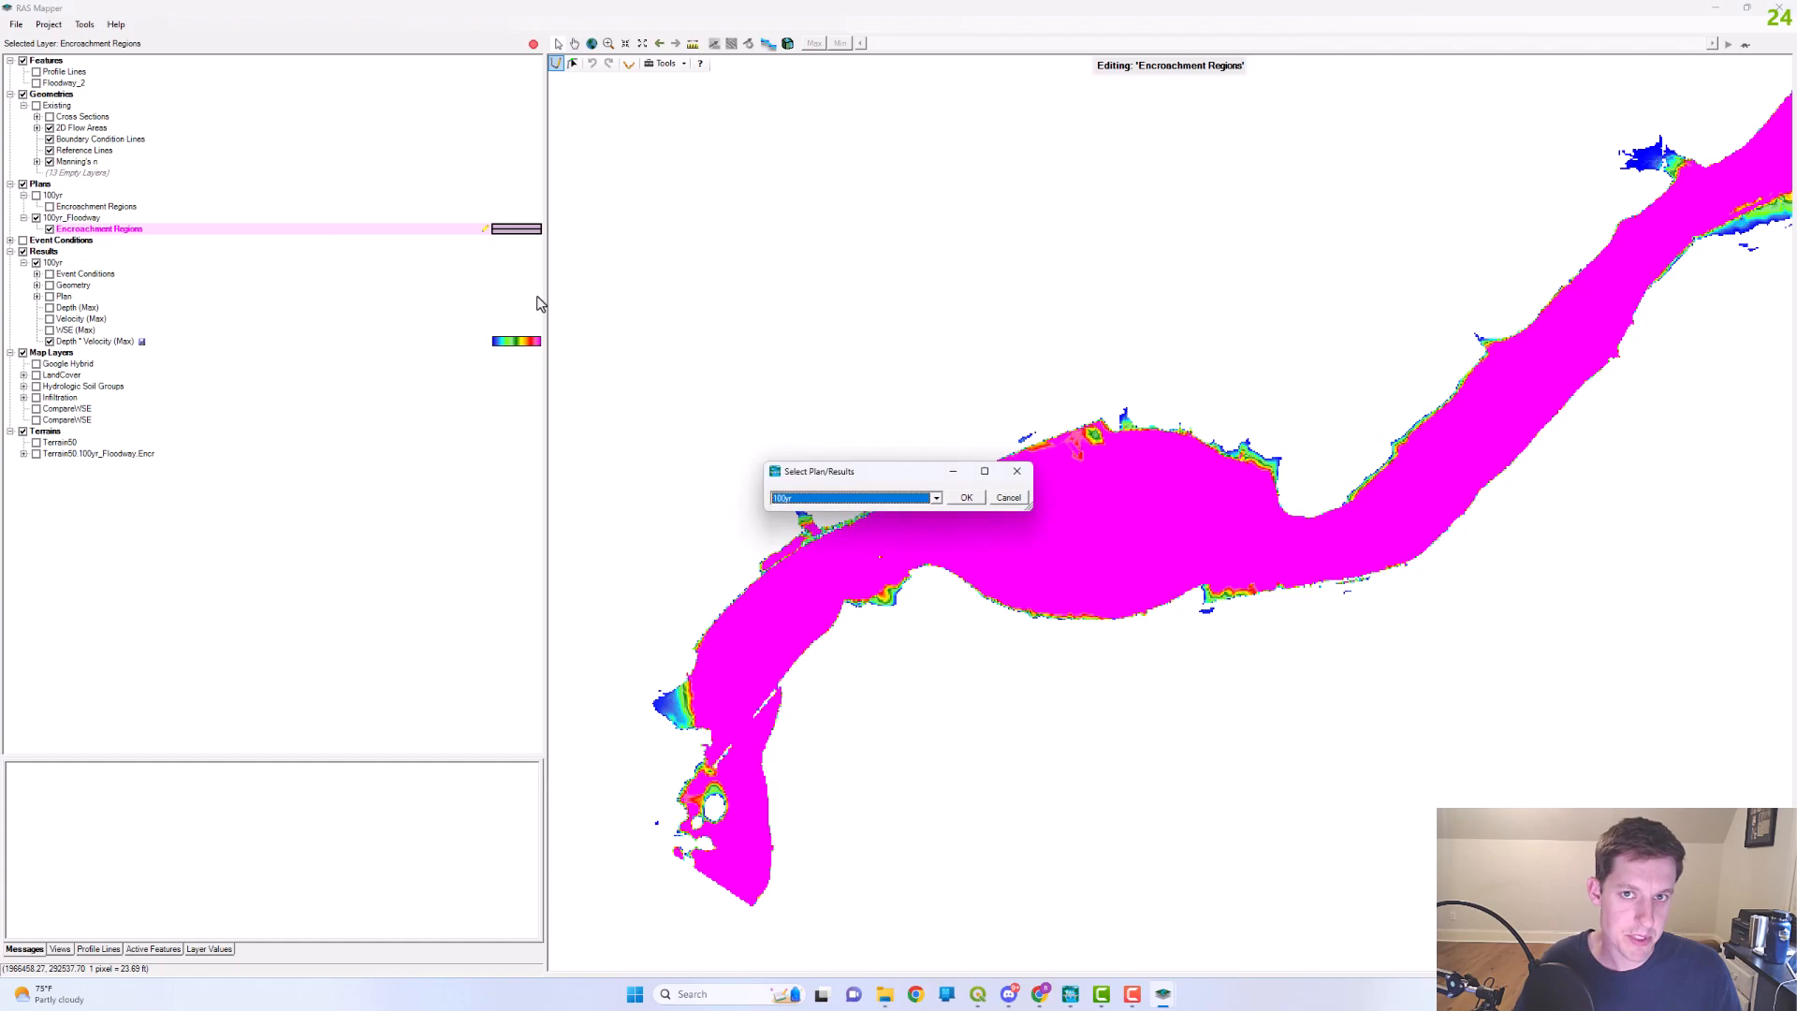
pyautogui.click(979, 499)
pyautogui.click(1017, 460)
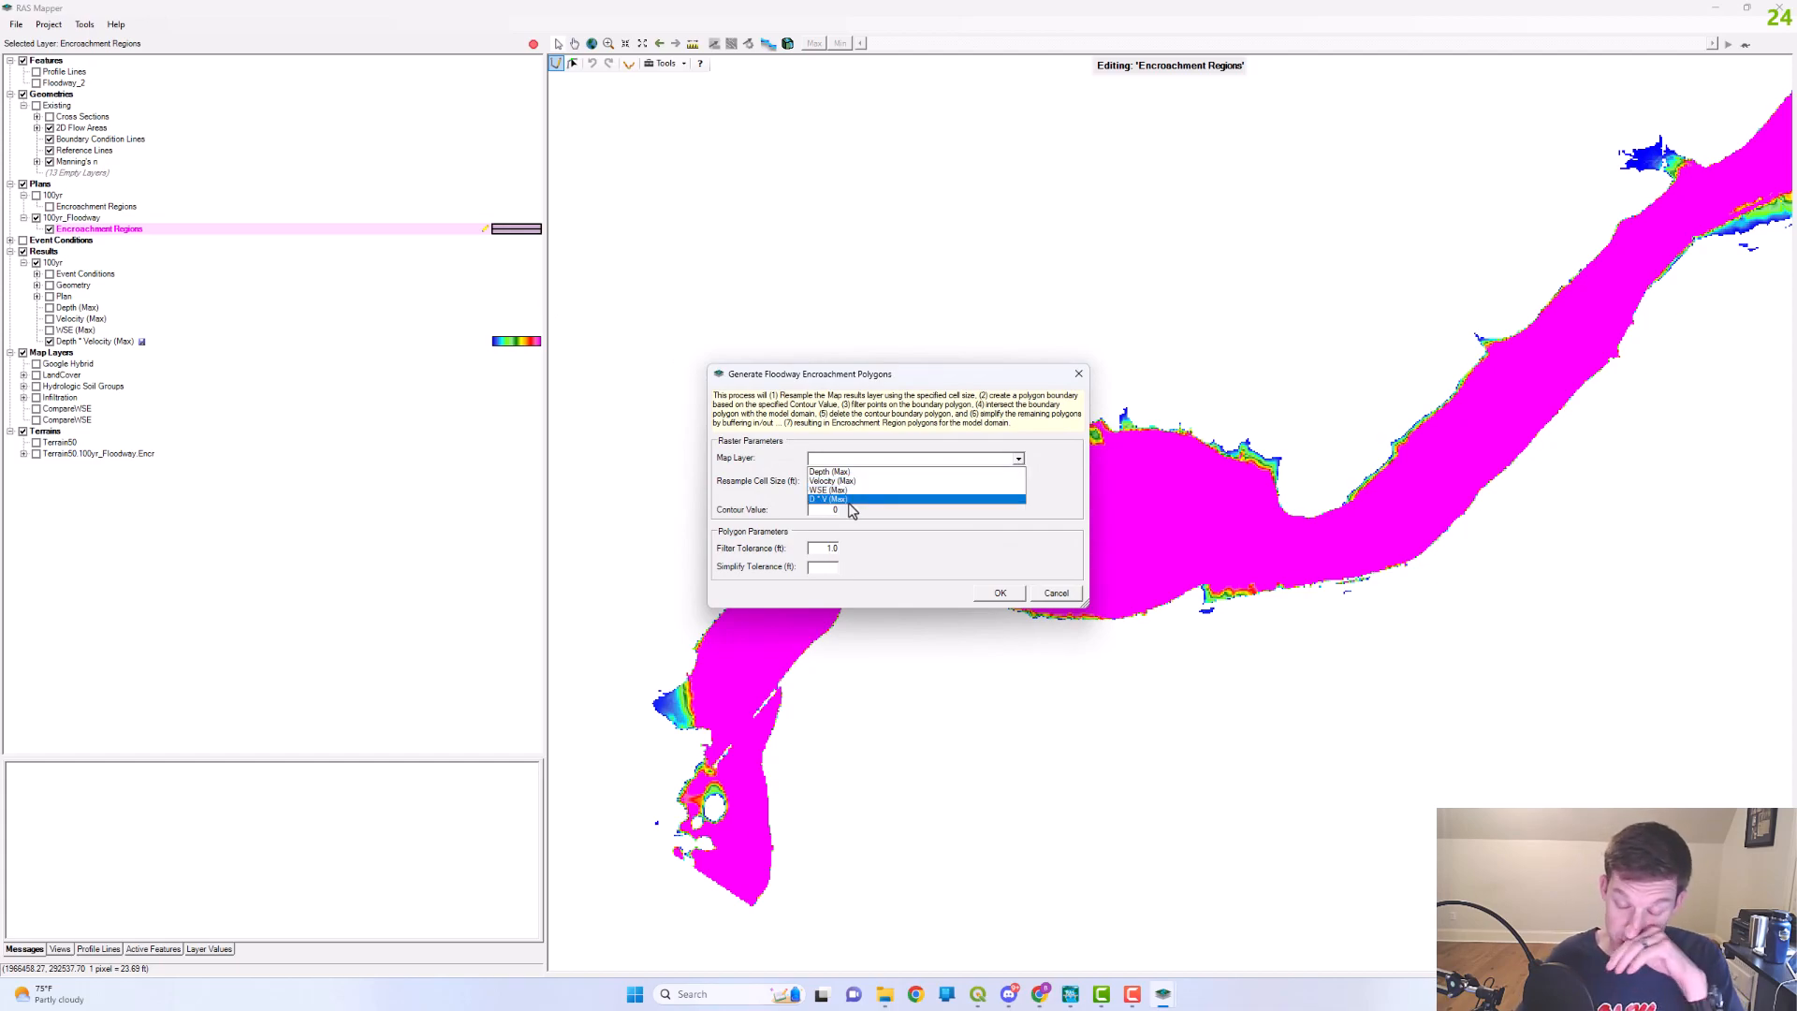
pyautogui.click(848, 504)
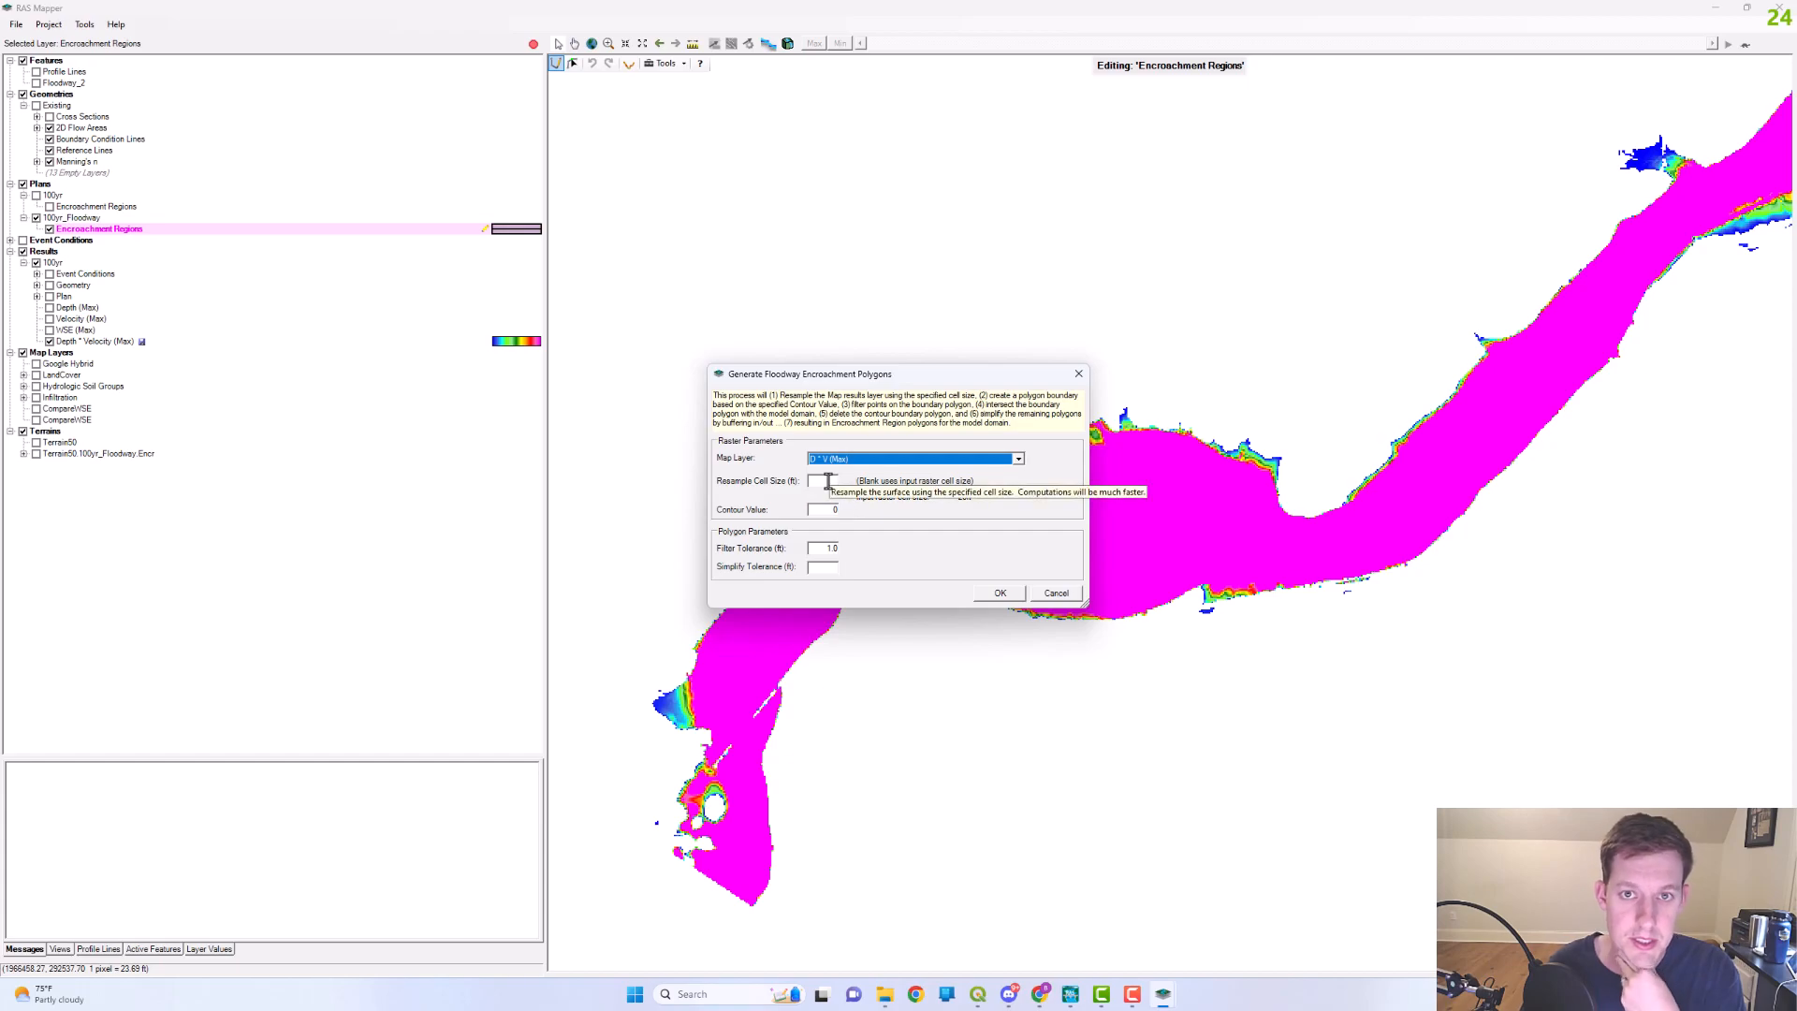
# - Generate the encroachment polygons with contour value 2, filter tolerance 5 ft and simplify tolerance 20 ft, leaving the resample cell size blank
pyautogui.click(827, 481)
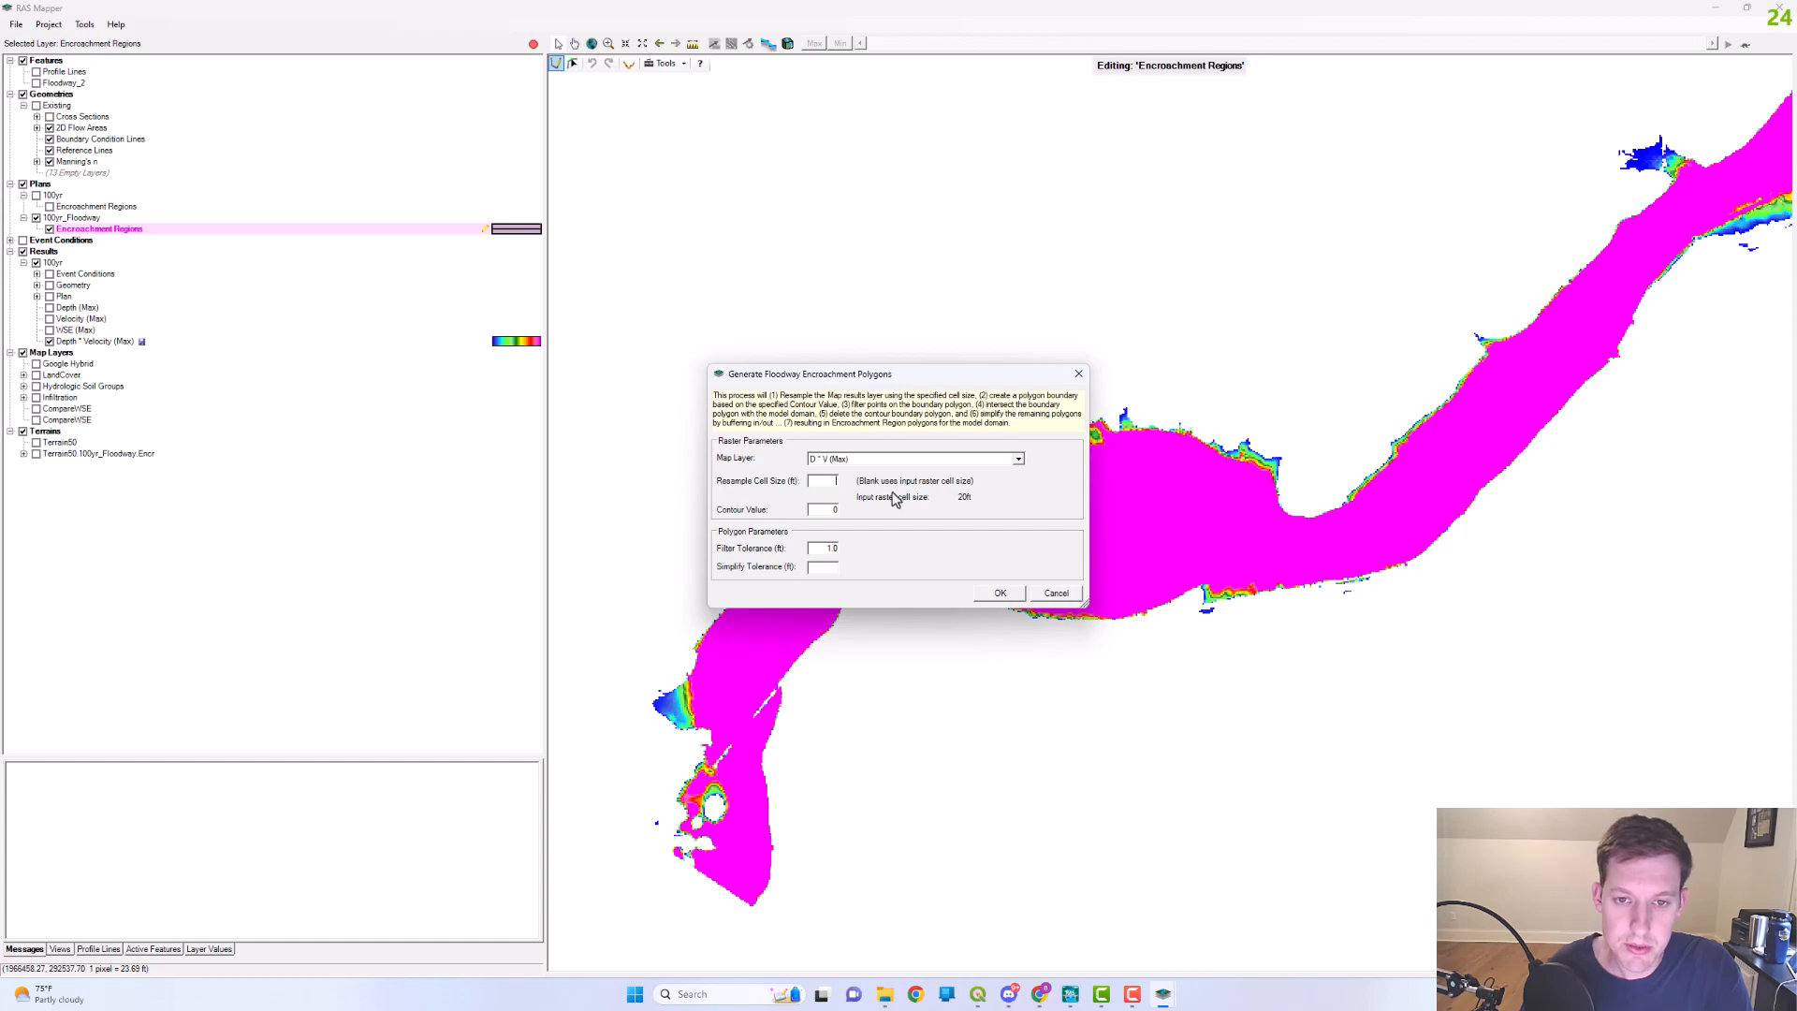
pyautogui.doubleClick(821, 510)
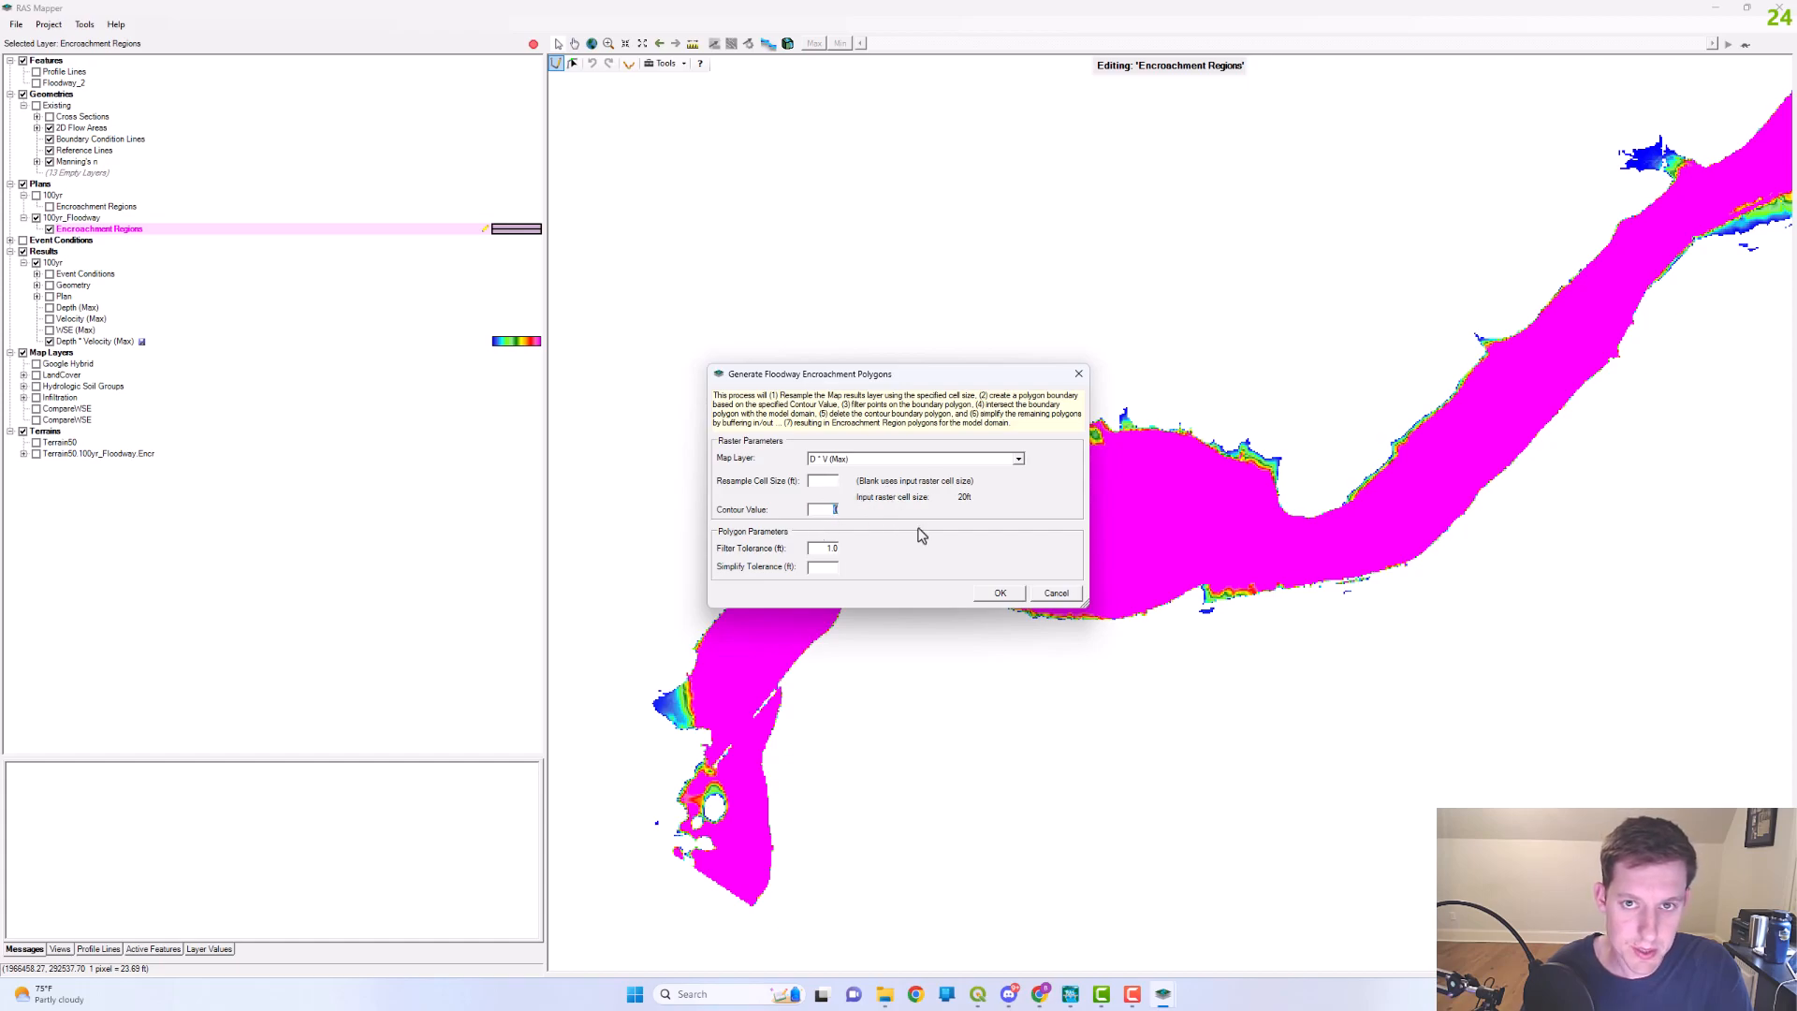
pyautogui.write('2')
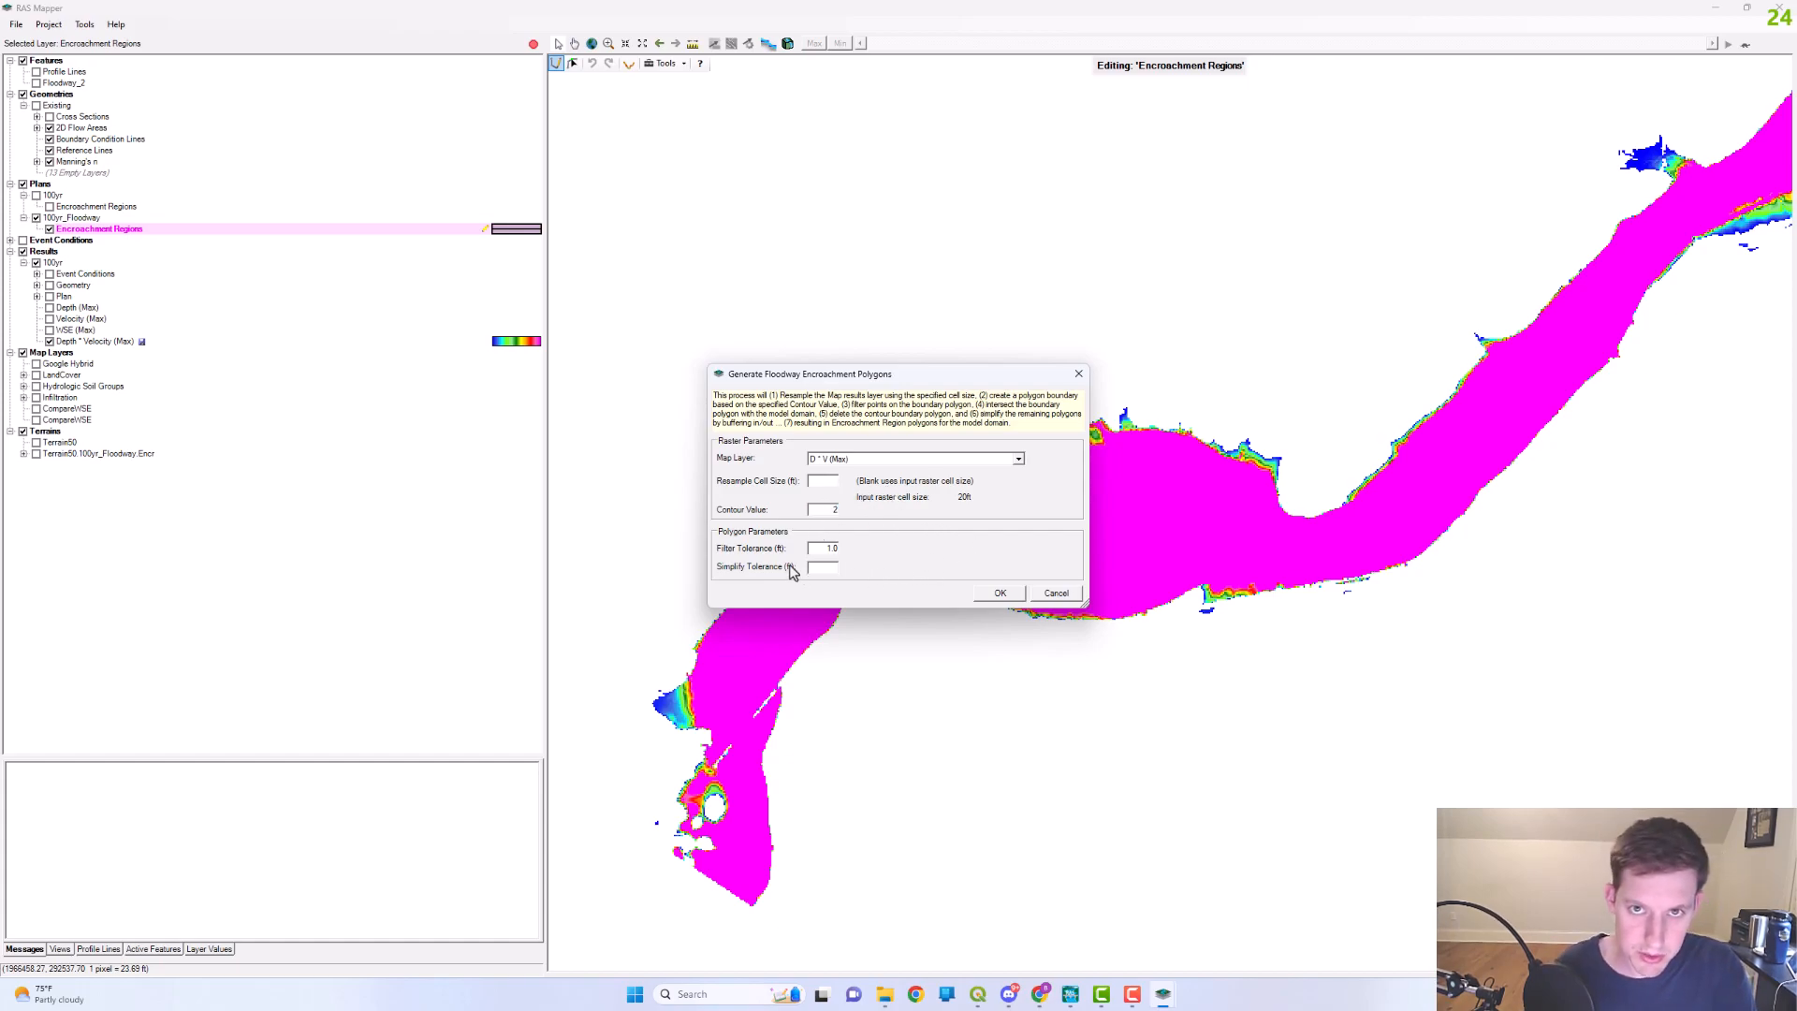
pyautogui.press('Tab')
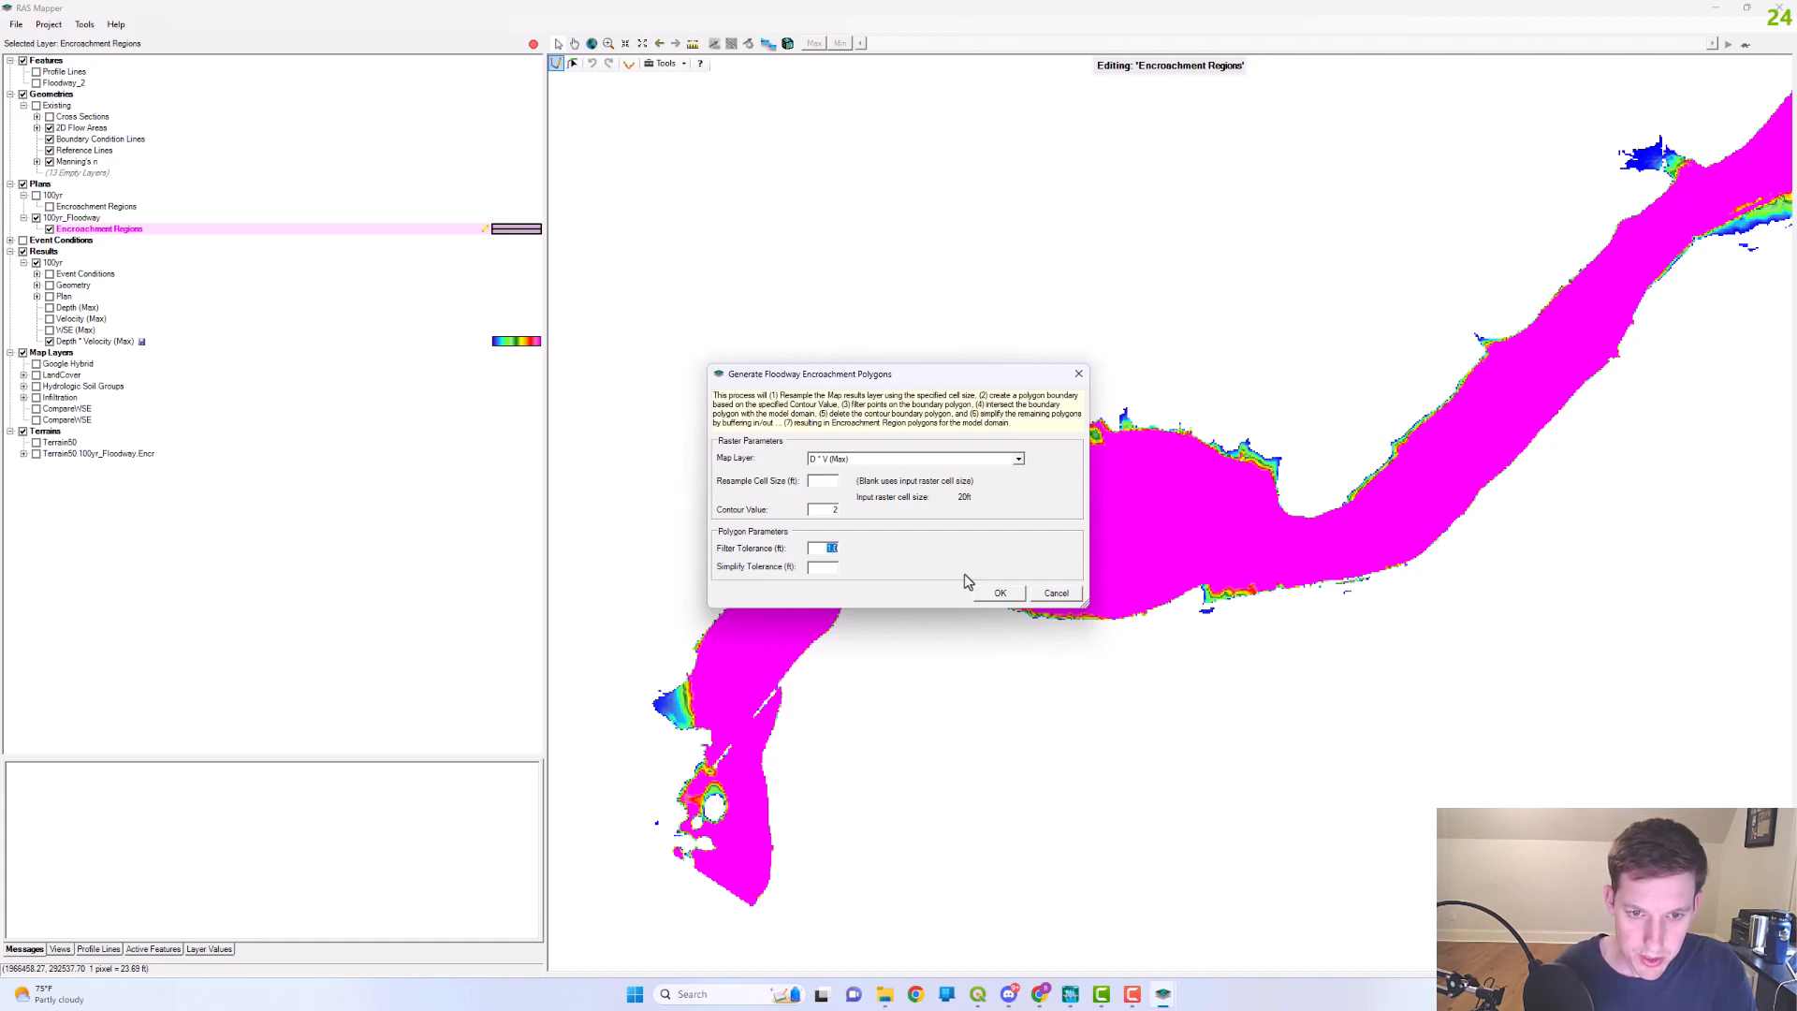
pyautogui.press('Tab')
pyautogui.write('20')
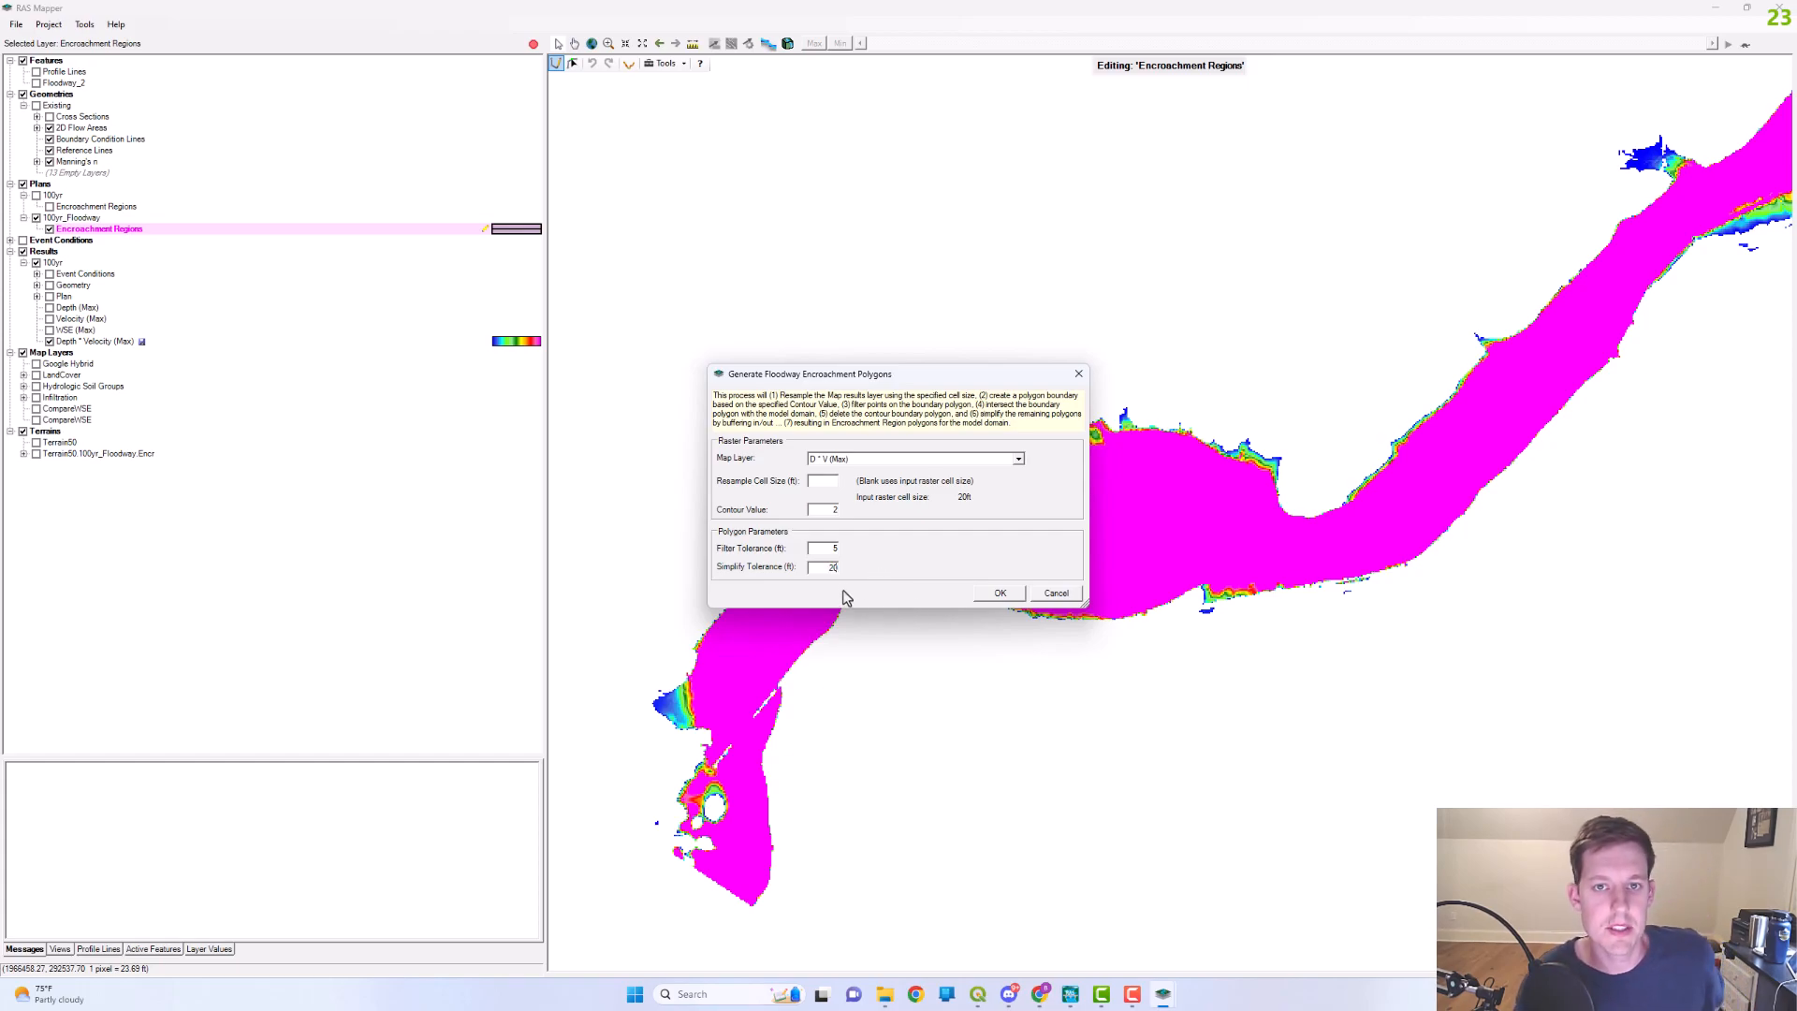
pyautogui.click(999, 593)
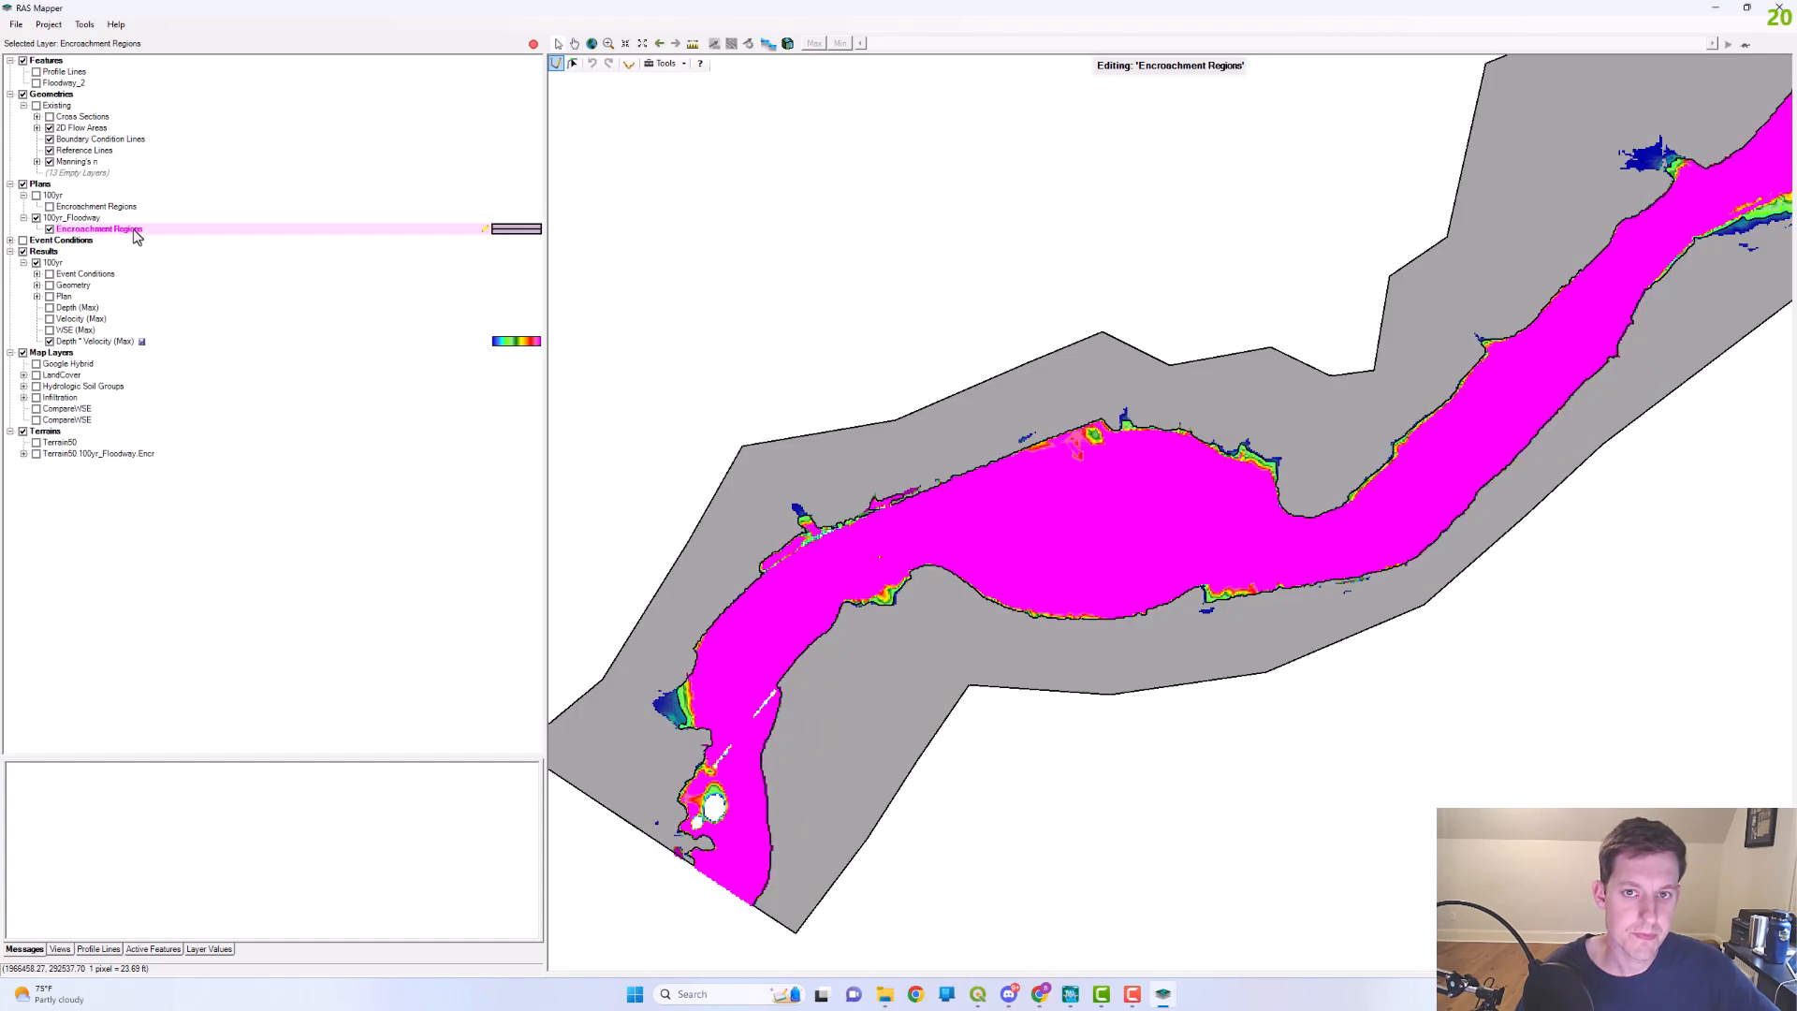
# - Stop editing the Encroachment Regions layer and save the edits
pyautogui.click(533, 44)
pyautogui.click(869, 546)
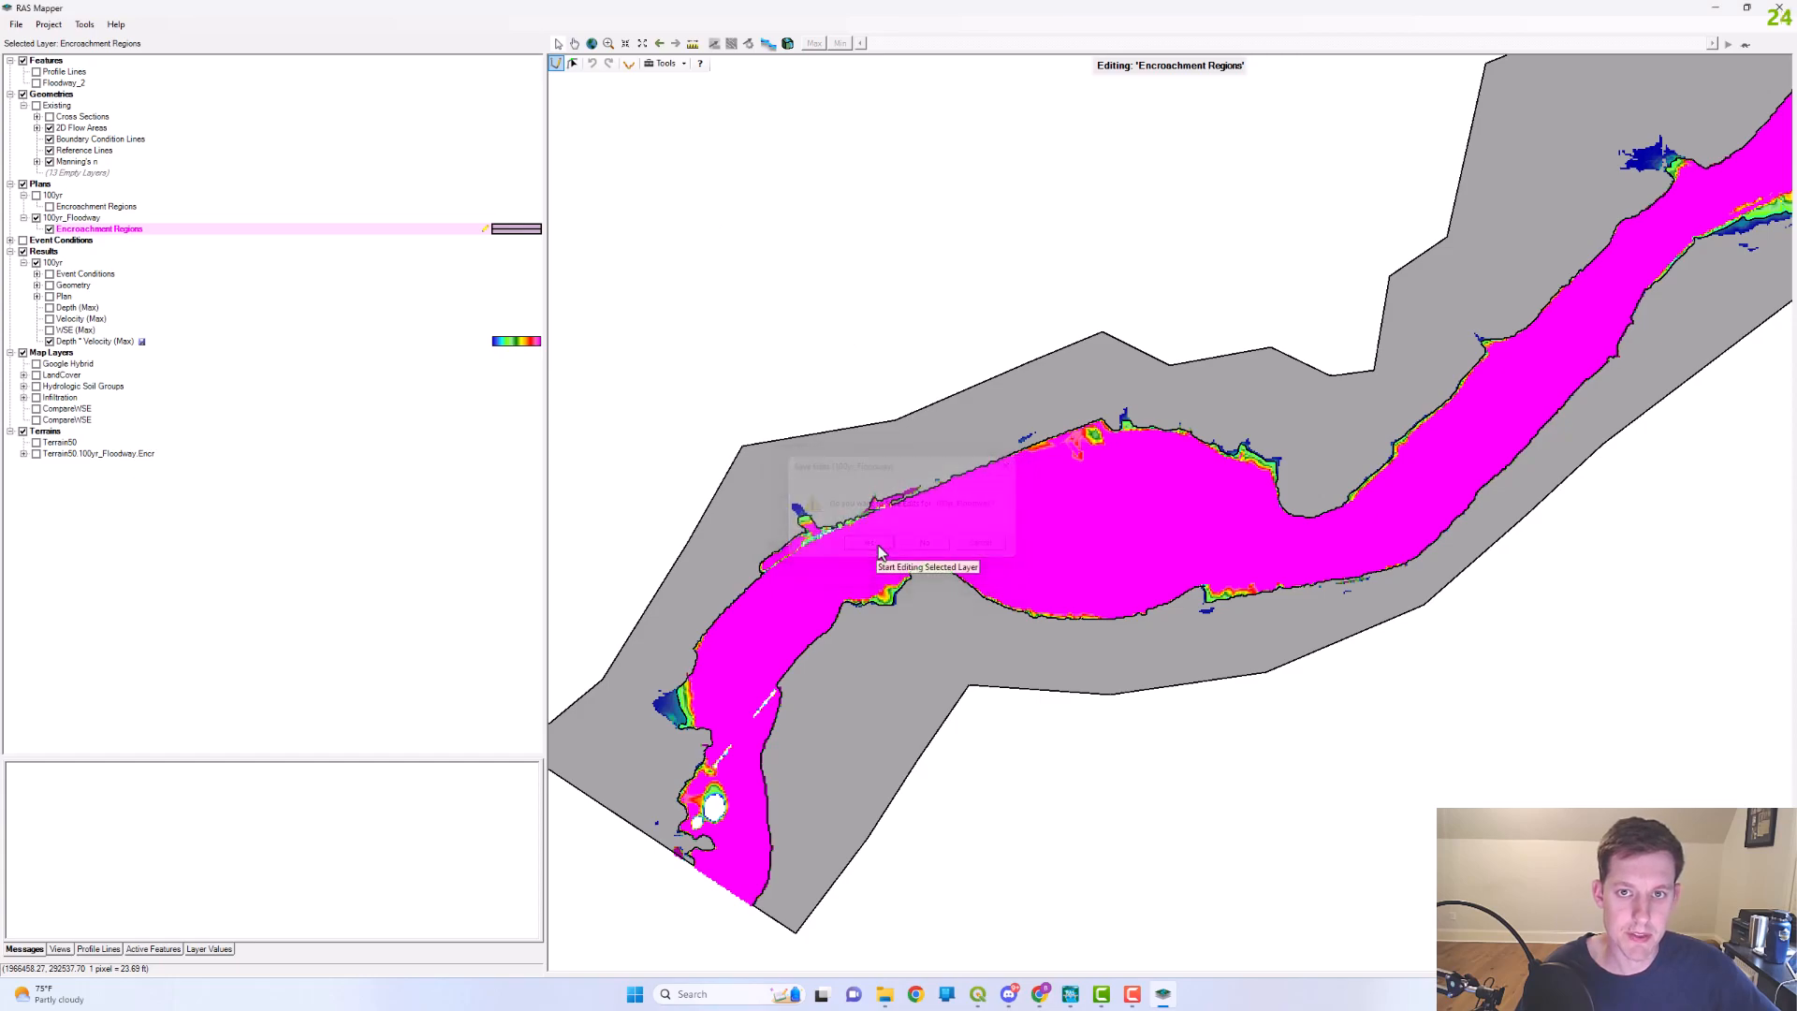
pyautogui.scroll(2, 884, 569)
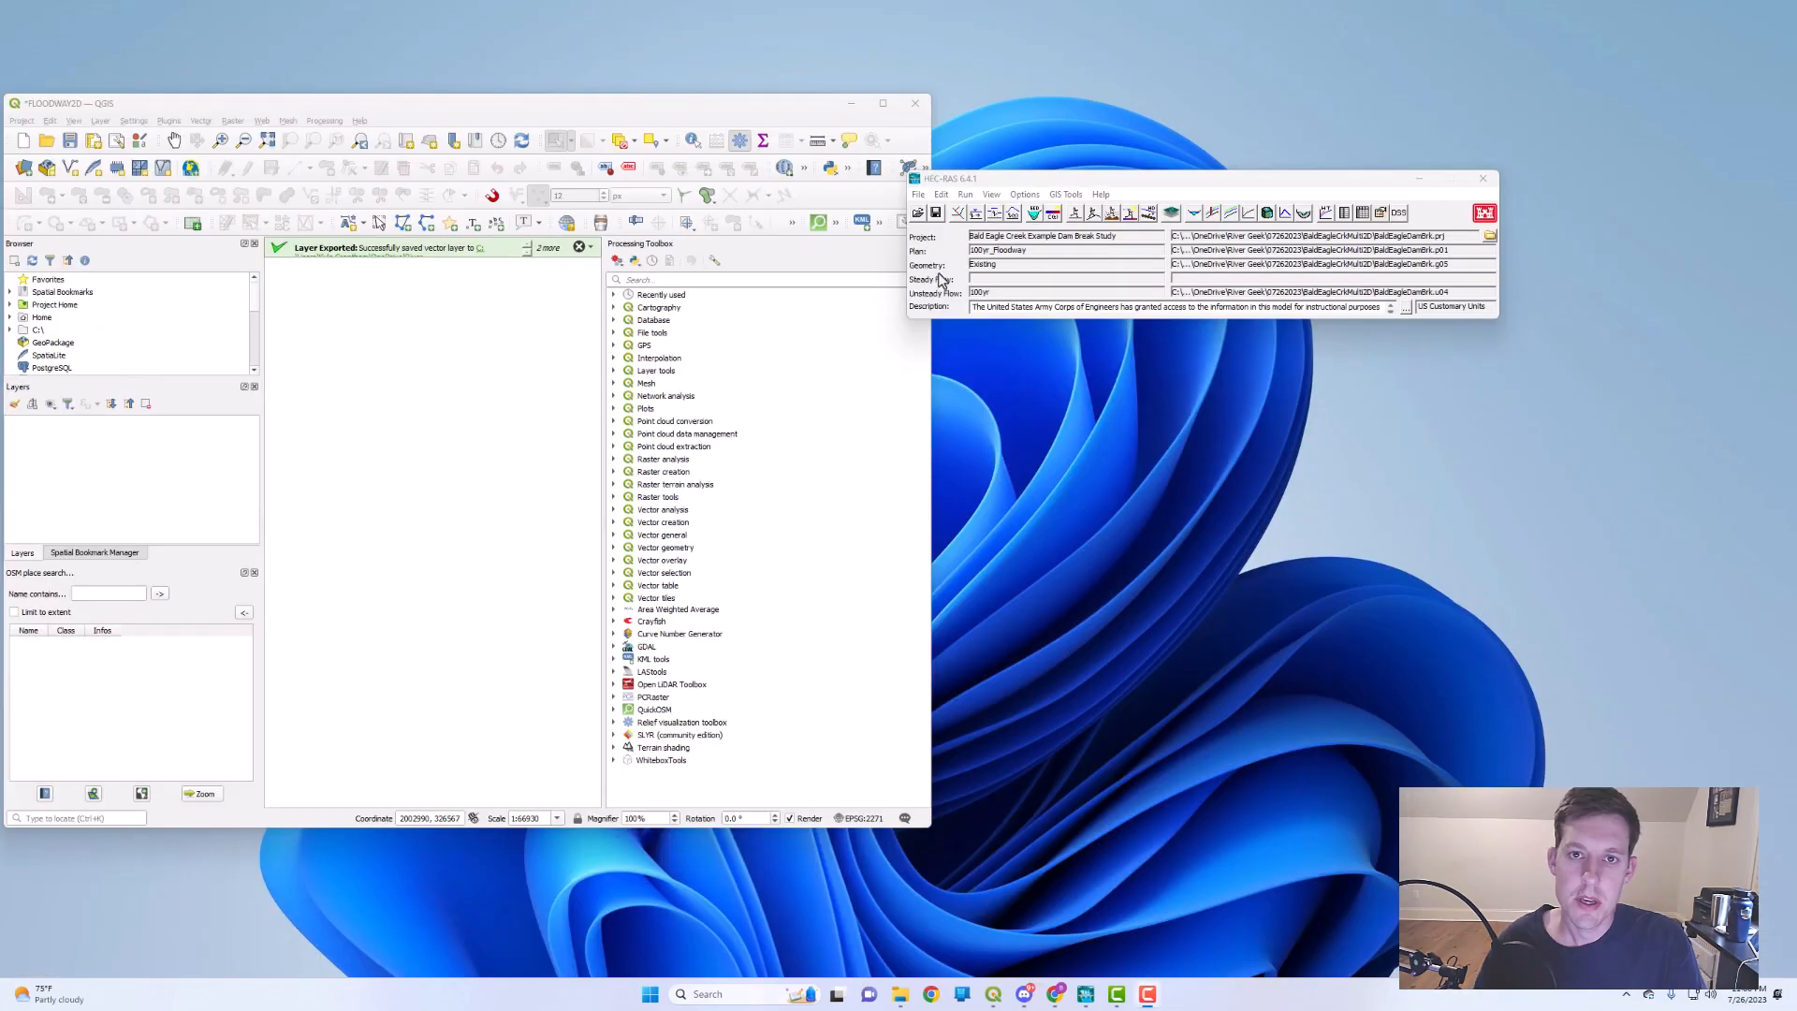
# - Open the 100yr_Floodway plan's unsteady encroachment settings in HEC-RAS, review them, and accept them
pyautogui.click(1093, 213)
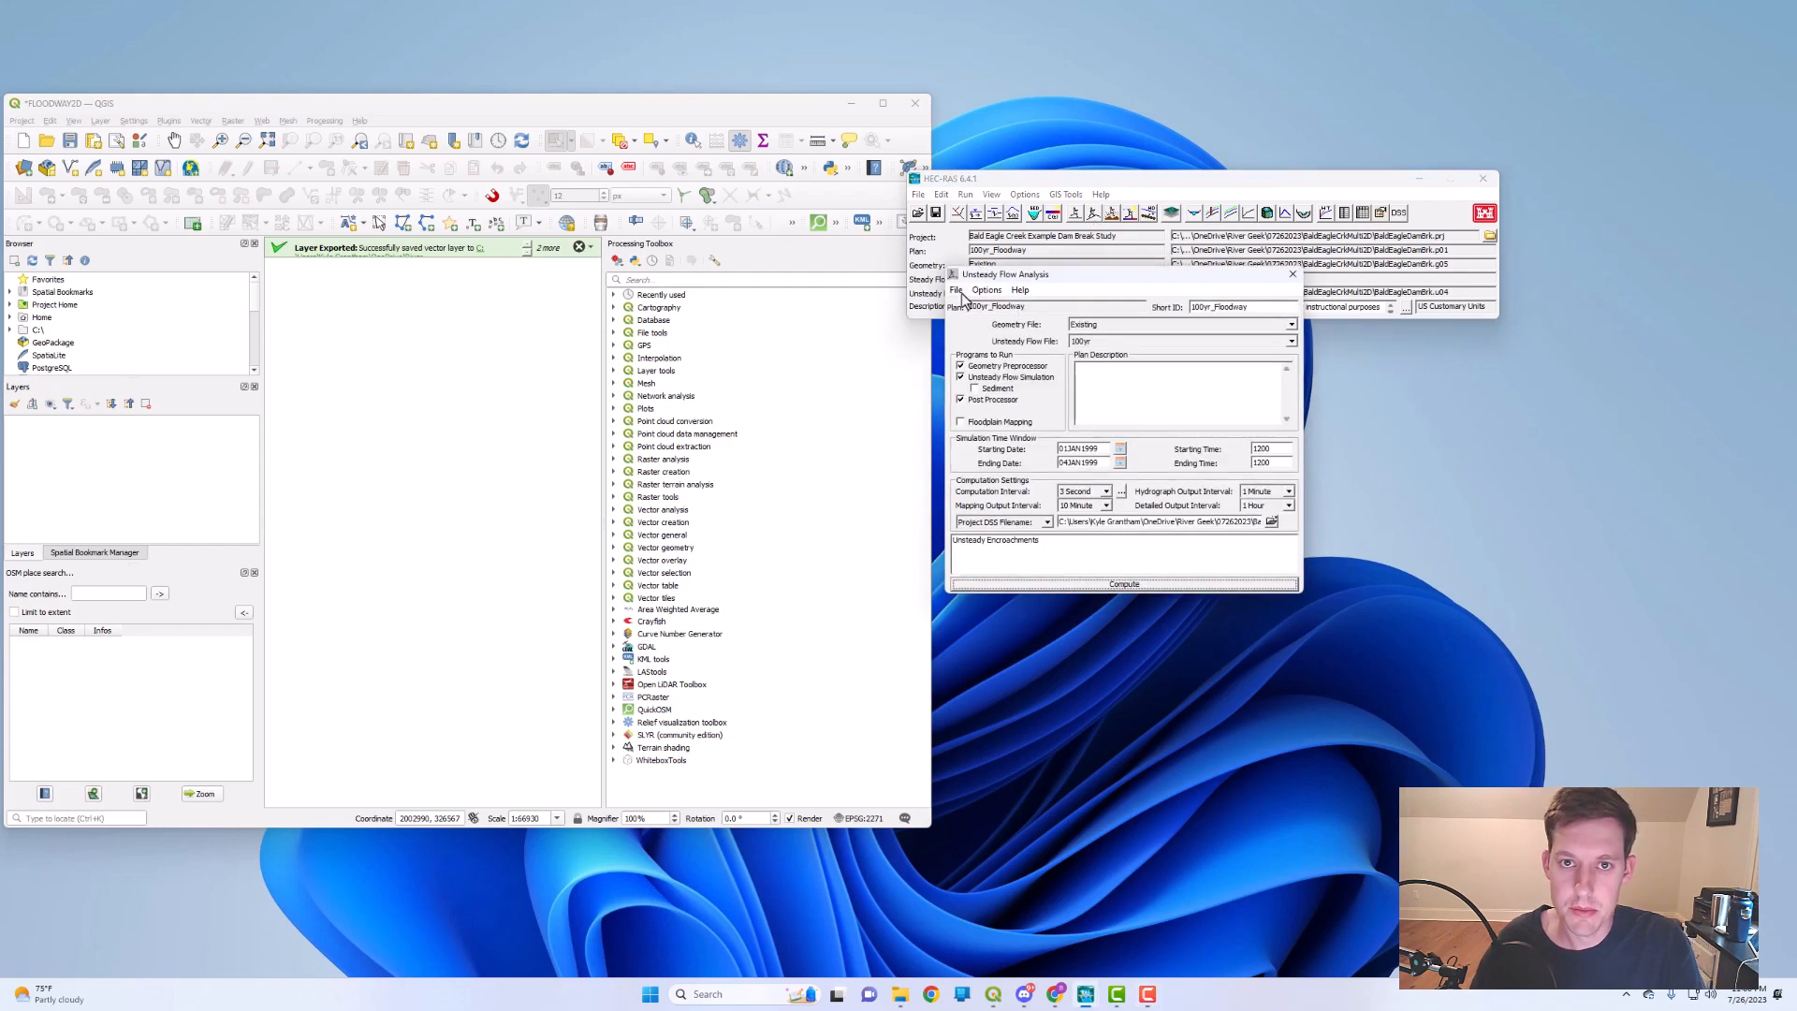
pyautogui.click(986, 291)
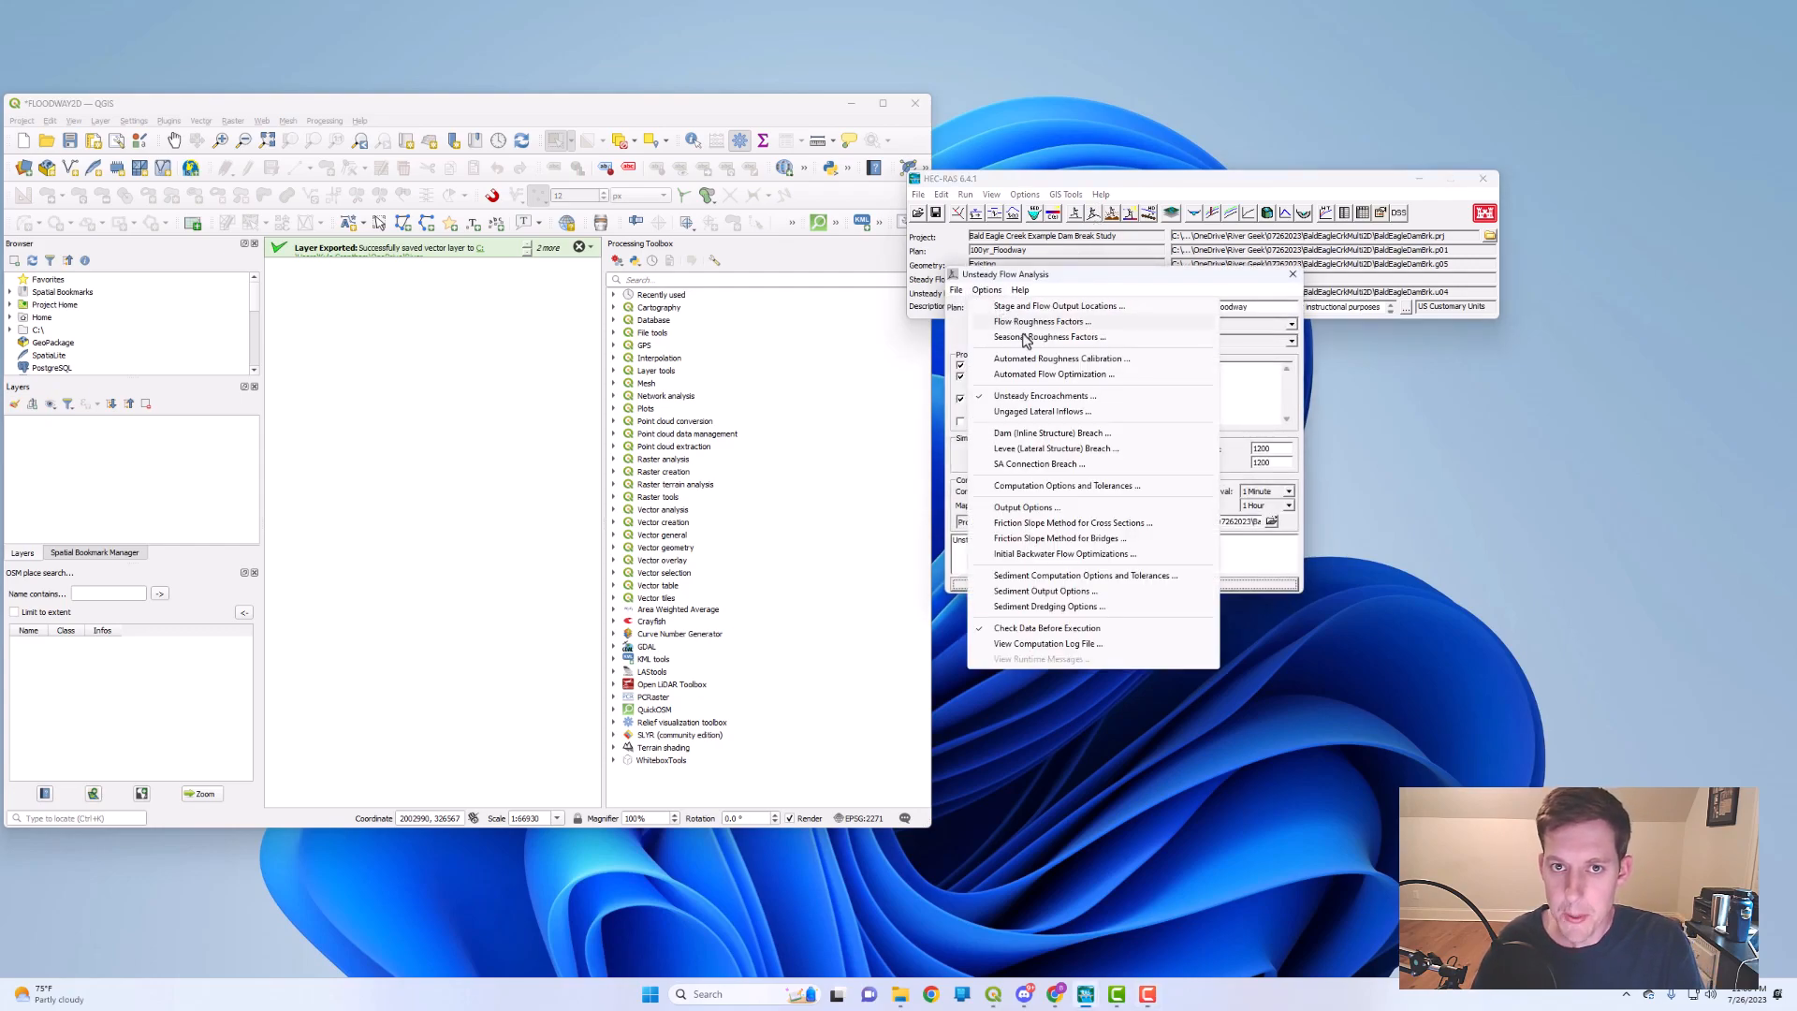
pyautogui.click(1066, 397)
pyautogui.click(823, 358)
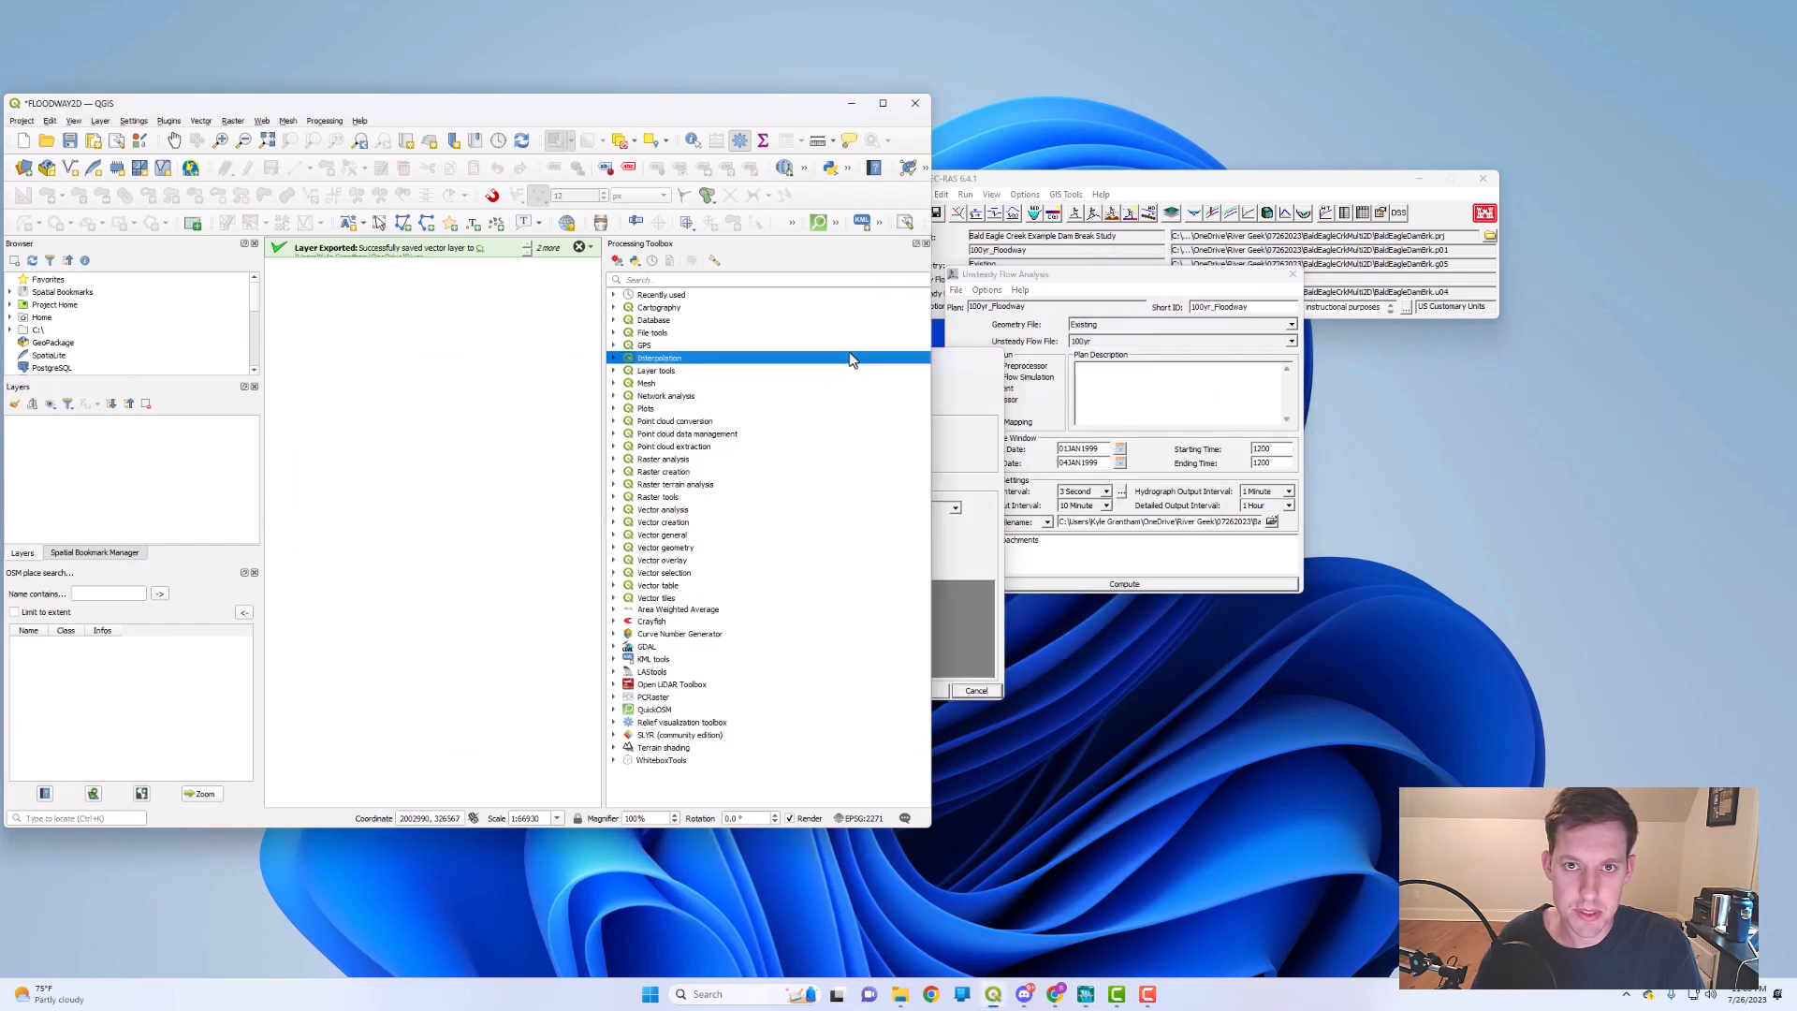
pyautogui.click(1013, 202)
pyautogui.moveTo(838, 361); pyautogui.dragTo(1035, 367)
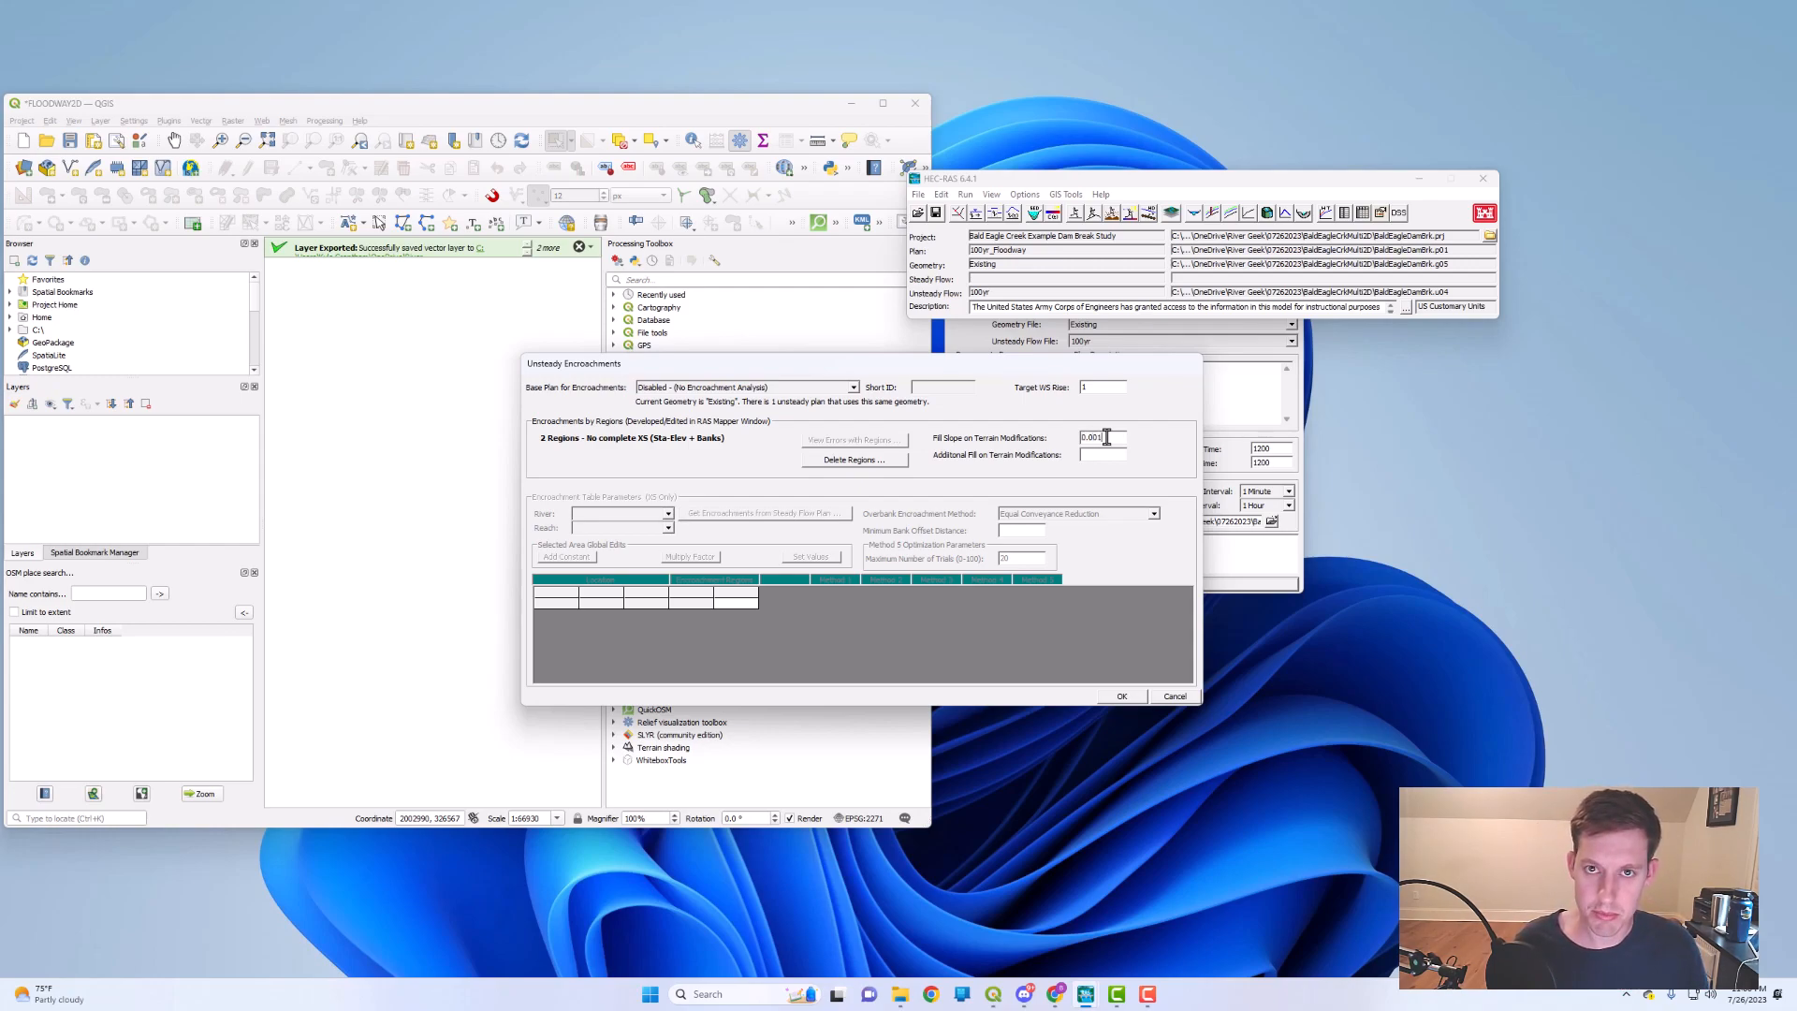
pyautogui.click(1120, 697)
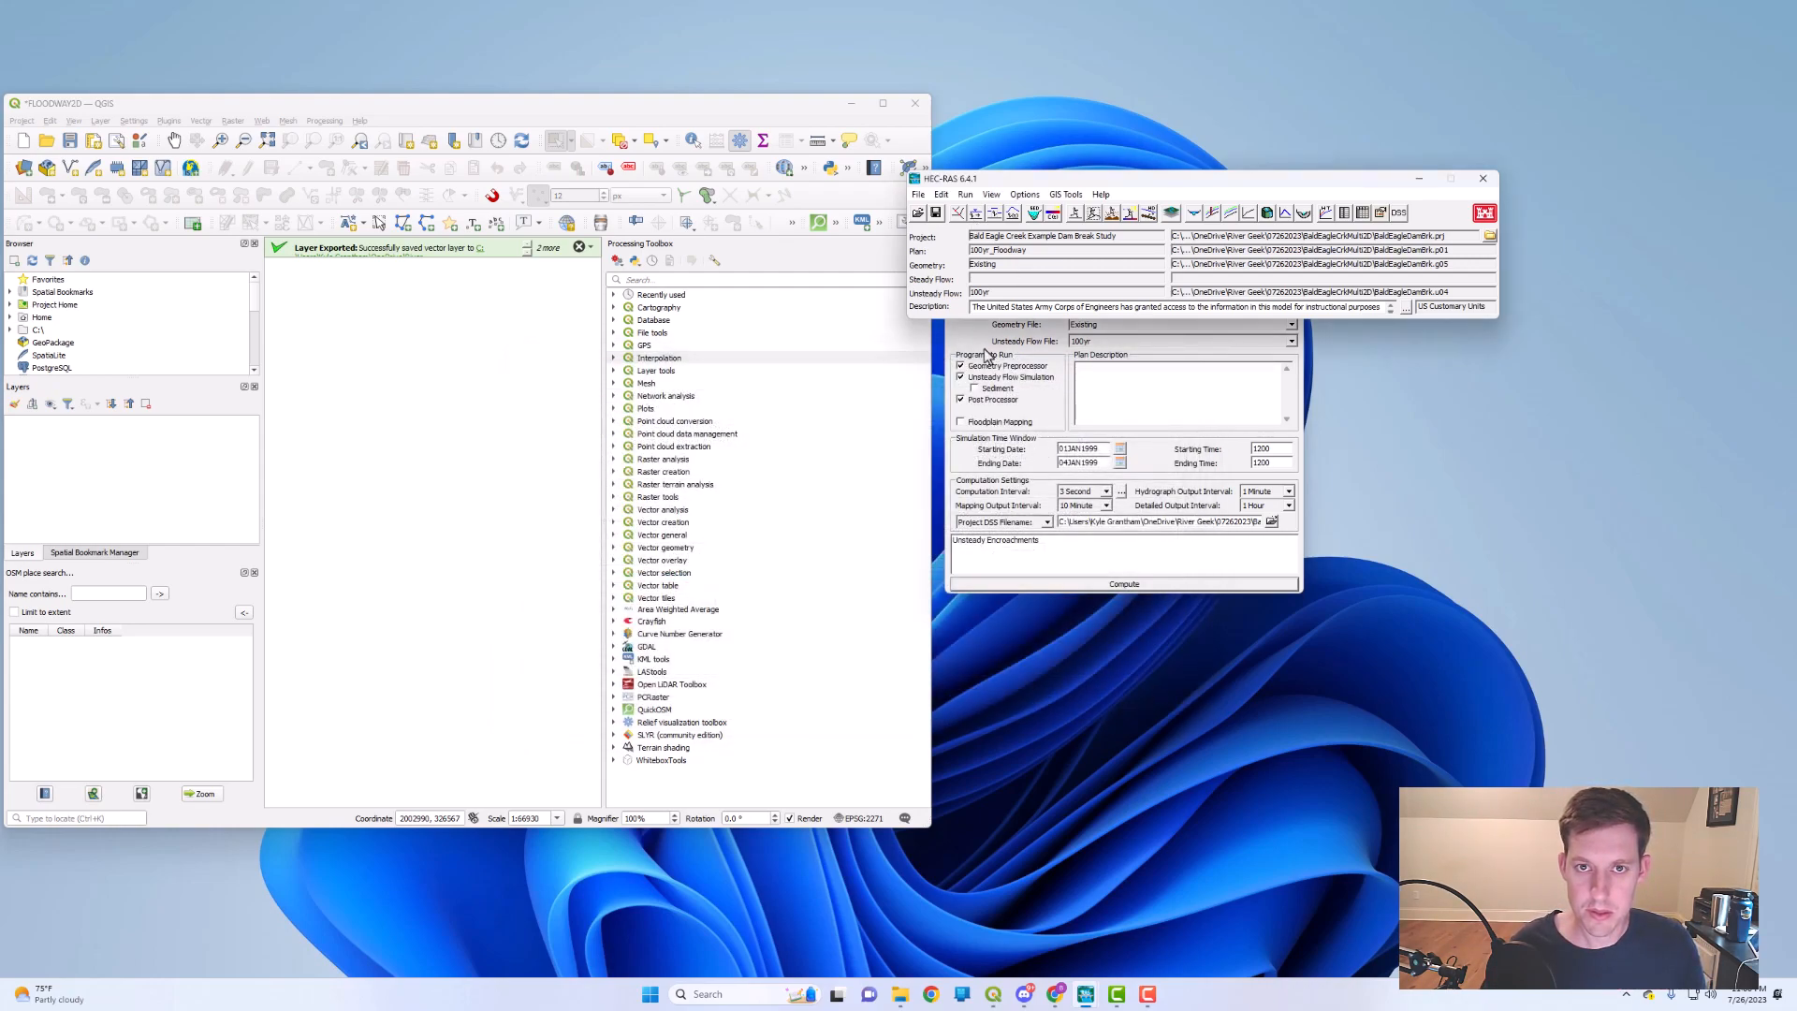
# - Bring the unsteady flow analysis window forward and compute the 100yr_Floodway plan
pyautogui.click(967, 337)
pyautogui.moveTo(1011, 275); pyautogui.dragTo(987, 254)
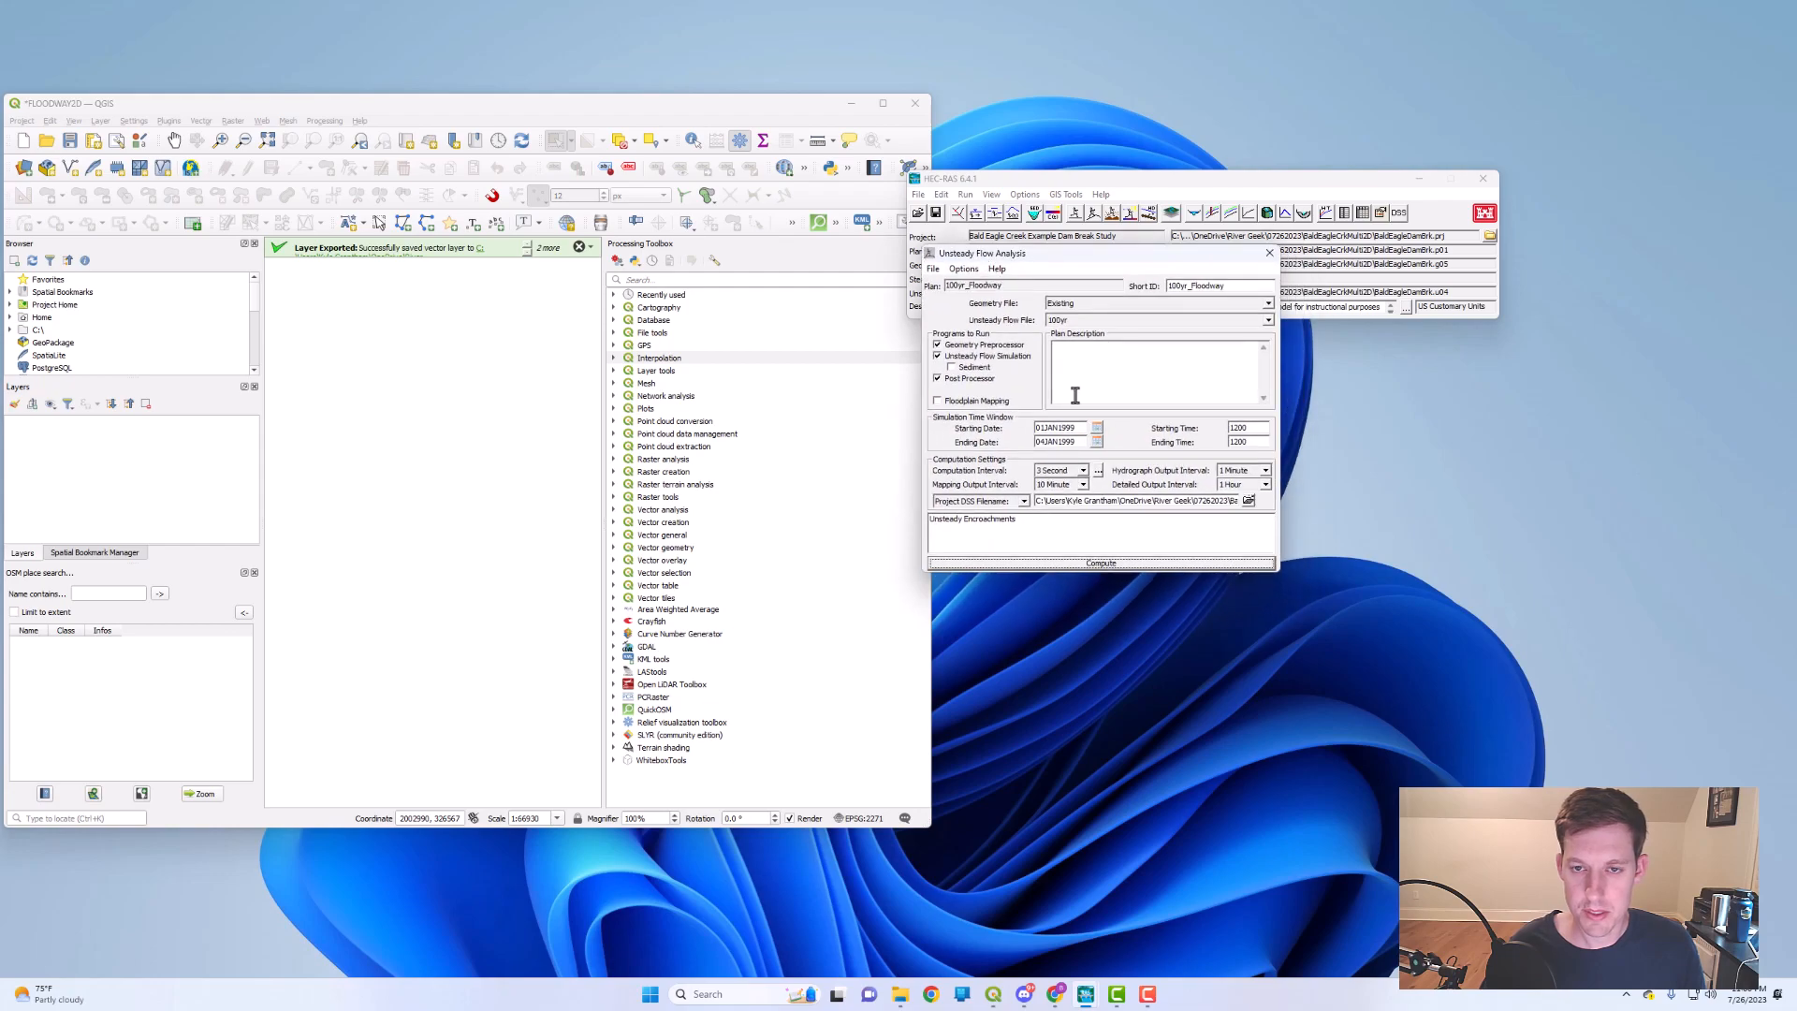
pyautogui.click(1099, 565)
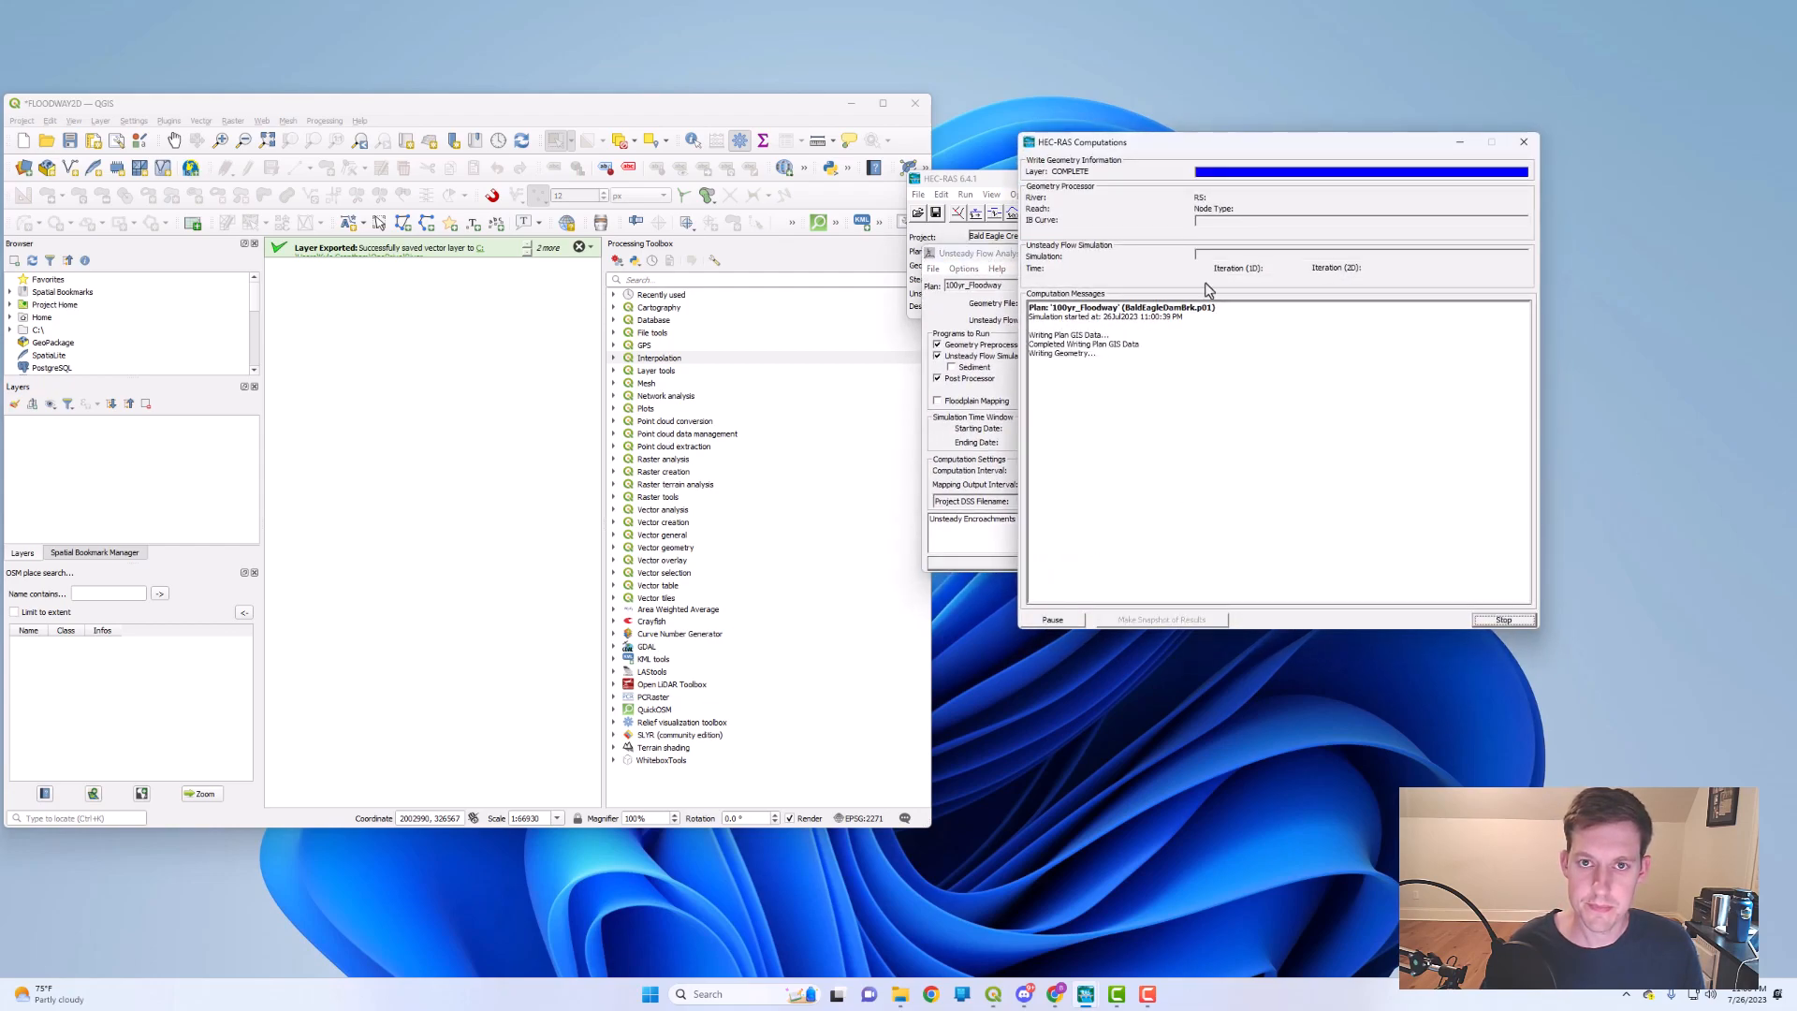
pyautogui.moveTo(1195, 132); pyautogui.dragTo(1166, 318)
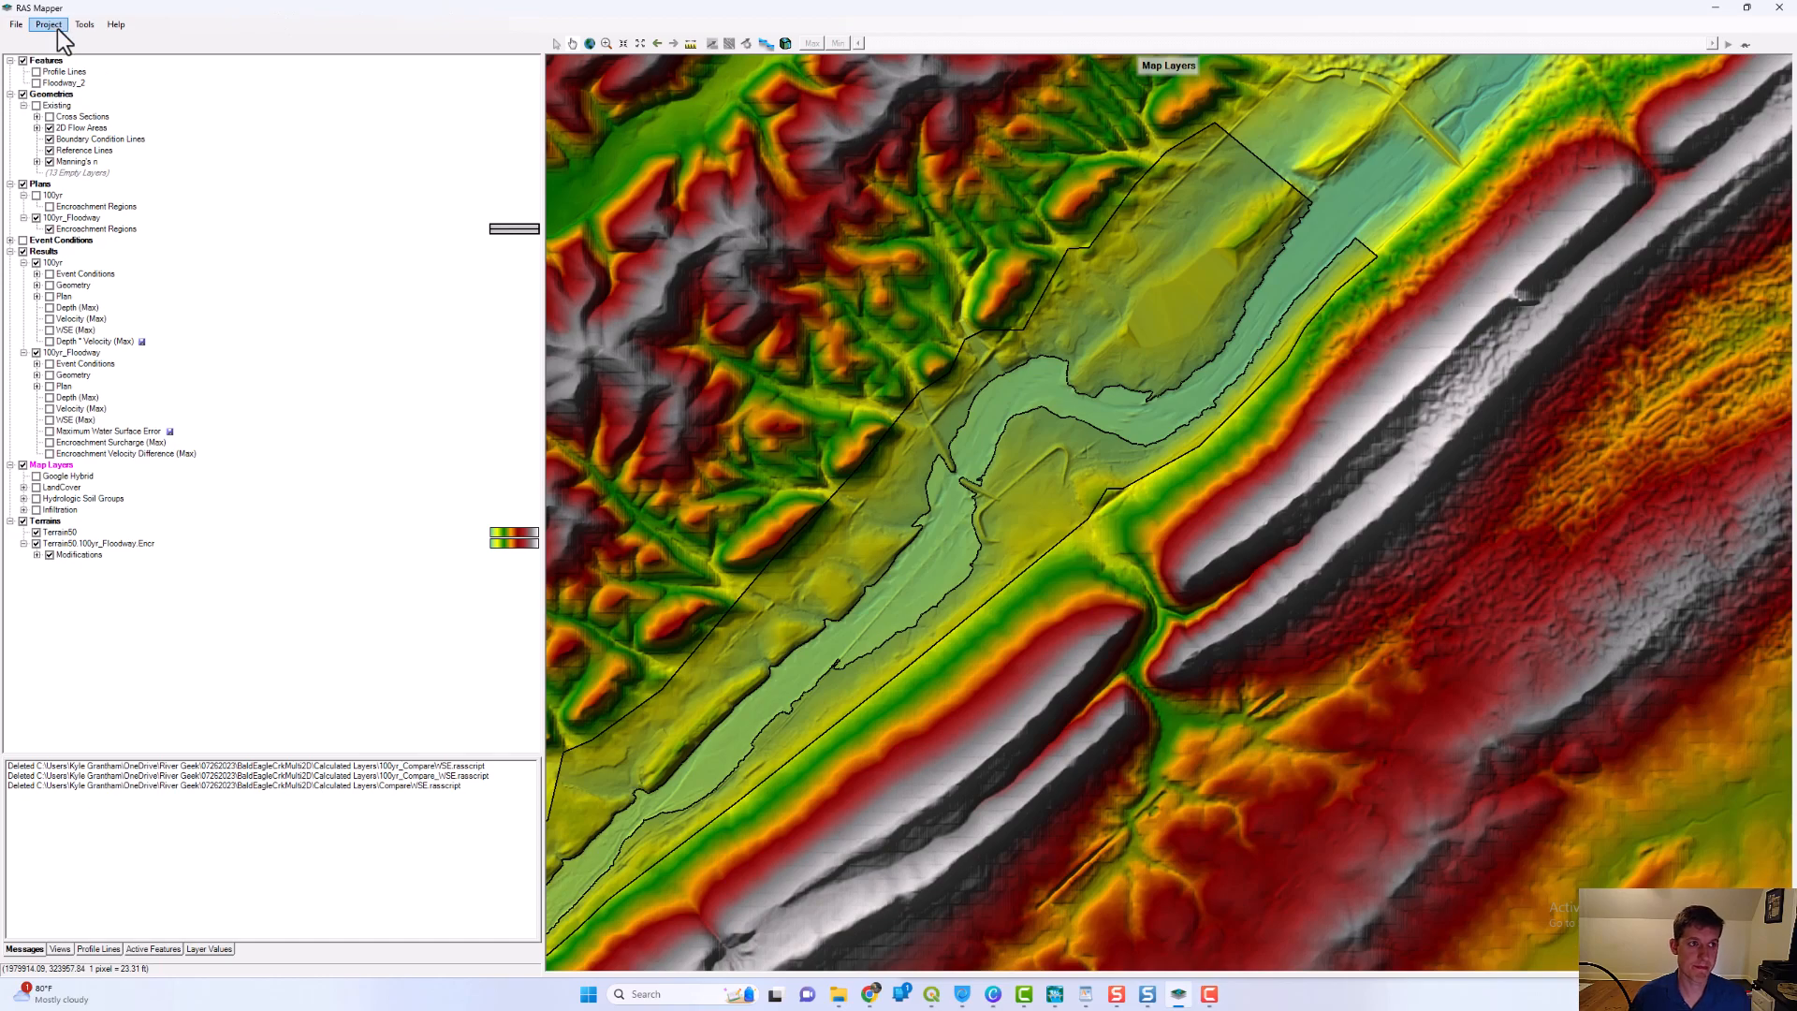
# - Start a raster calculation from the Compare WSE script and enlarge the calculator so its whole code is readable
pyautogui.click(84, 24)
pyautogui.click(116, 65)
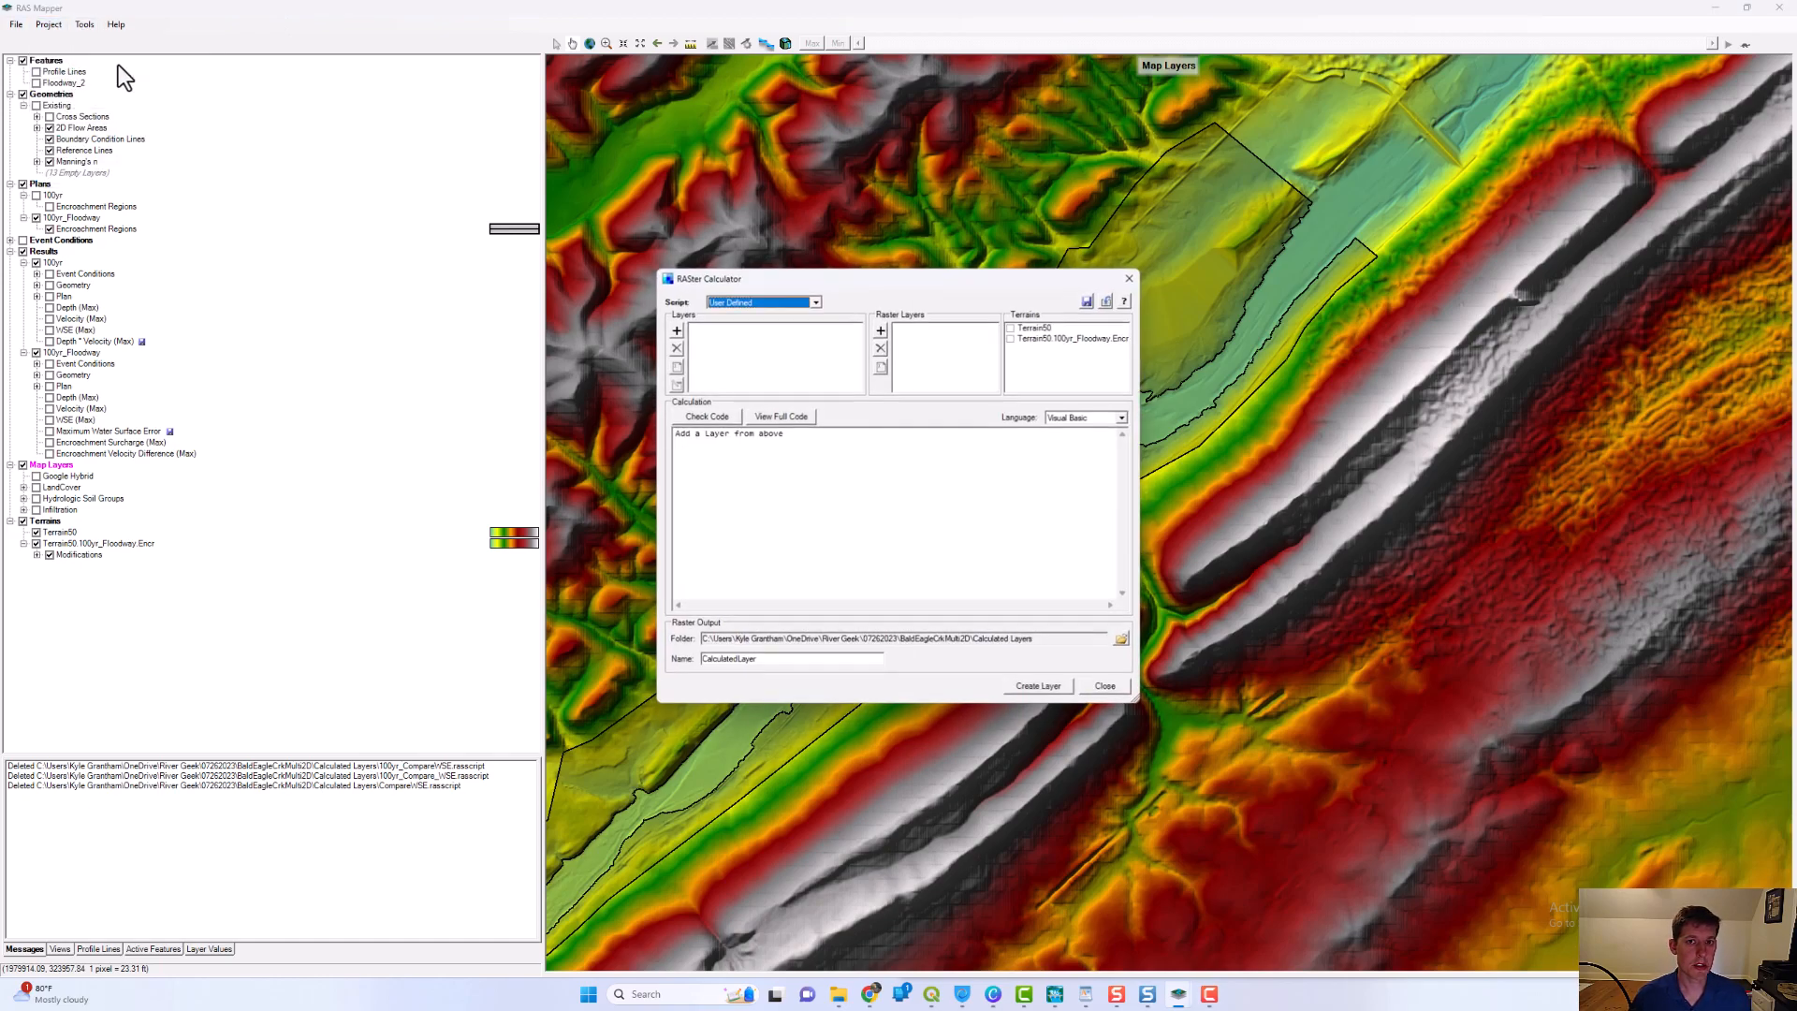
pyautogui.click(816, 302)
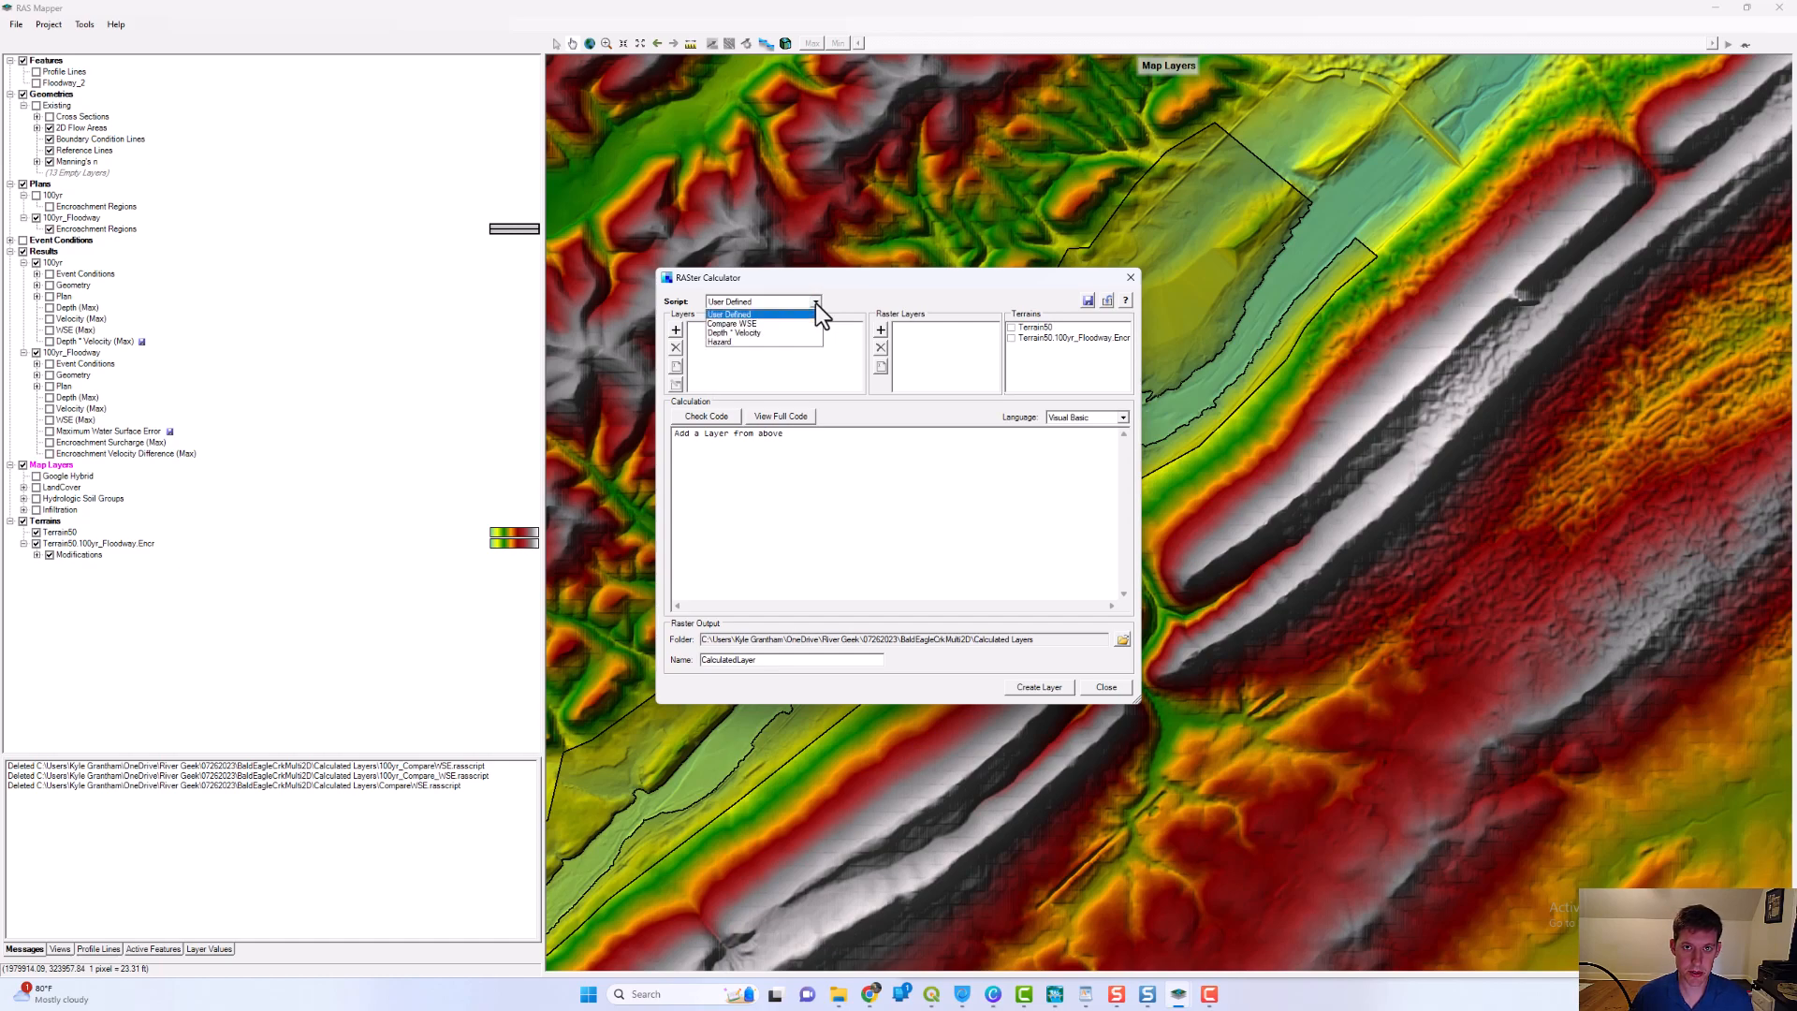
pyautogui.click(787, 324)
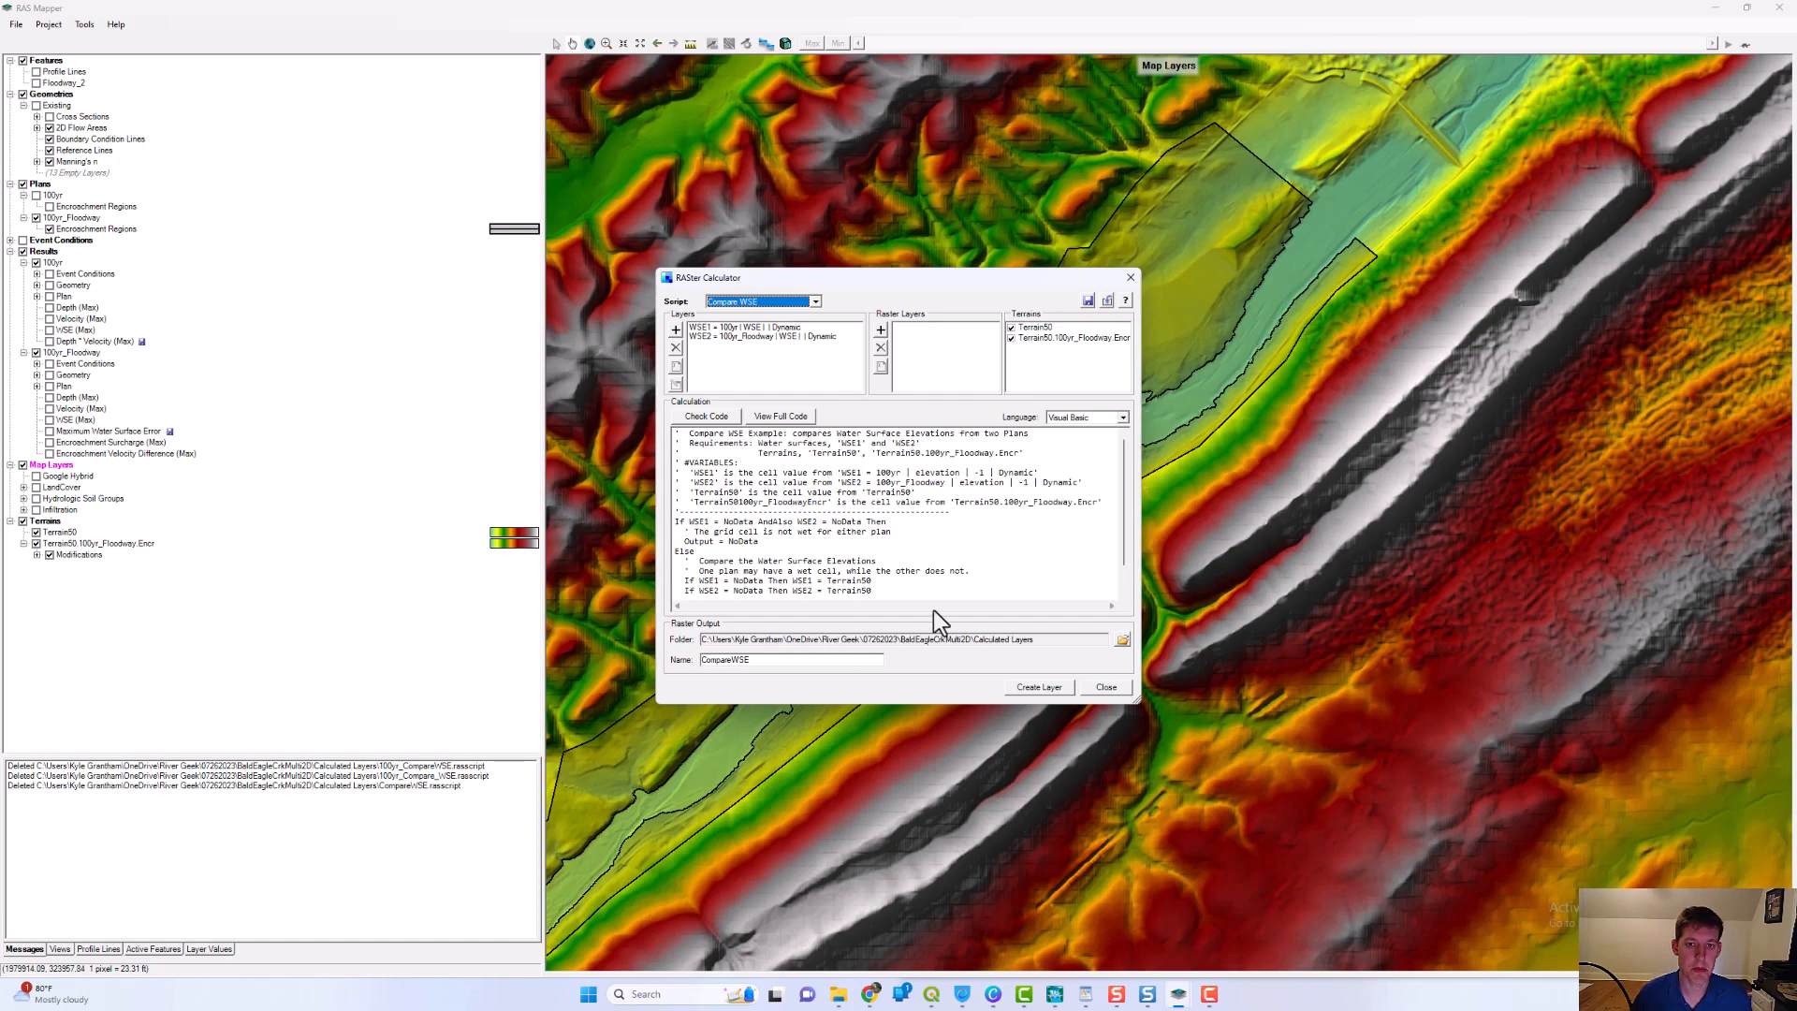
pyautogui.moveTo(1133, 703); pyautogui.dragTo(1237, 876)
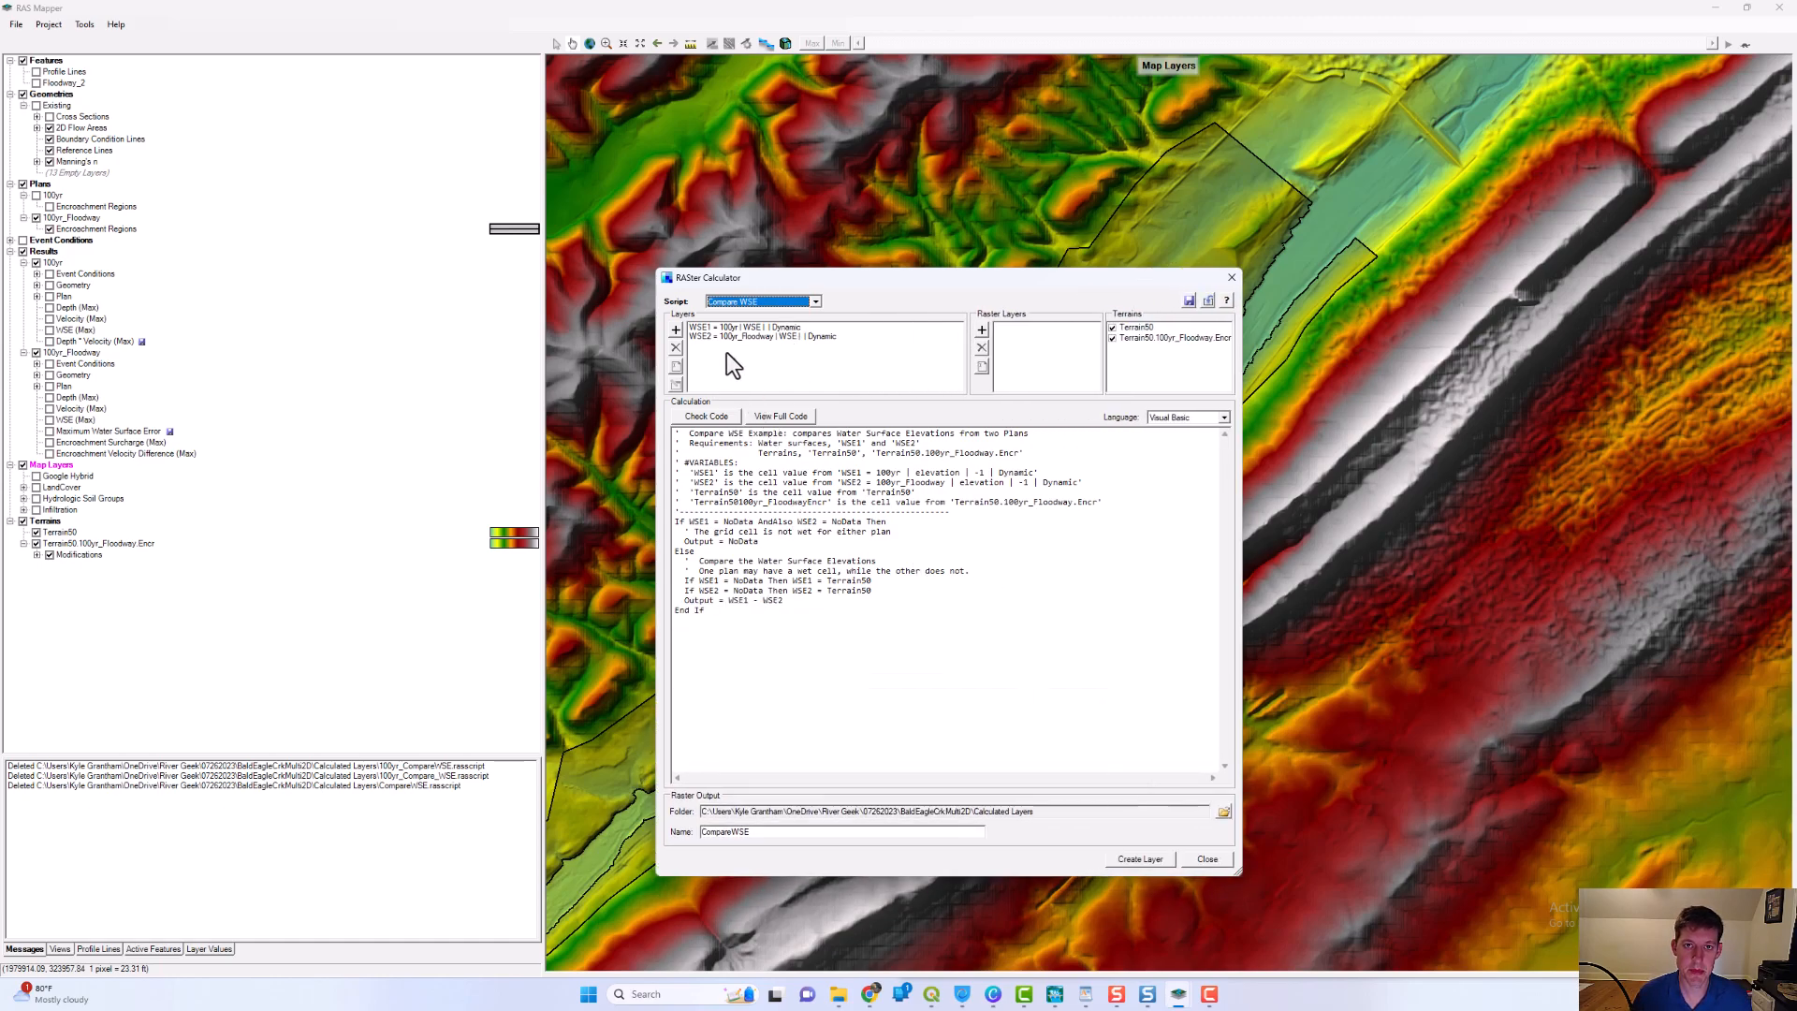
pyautogui.click(776, 328)
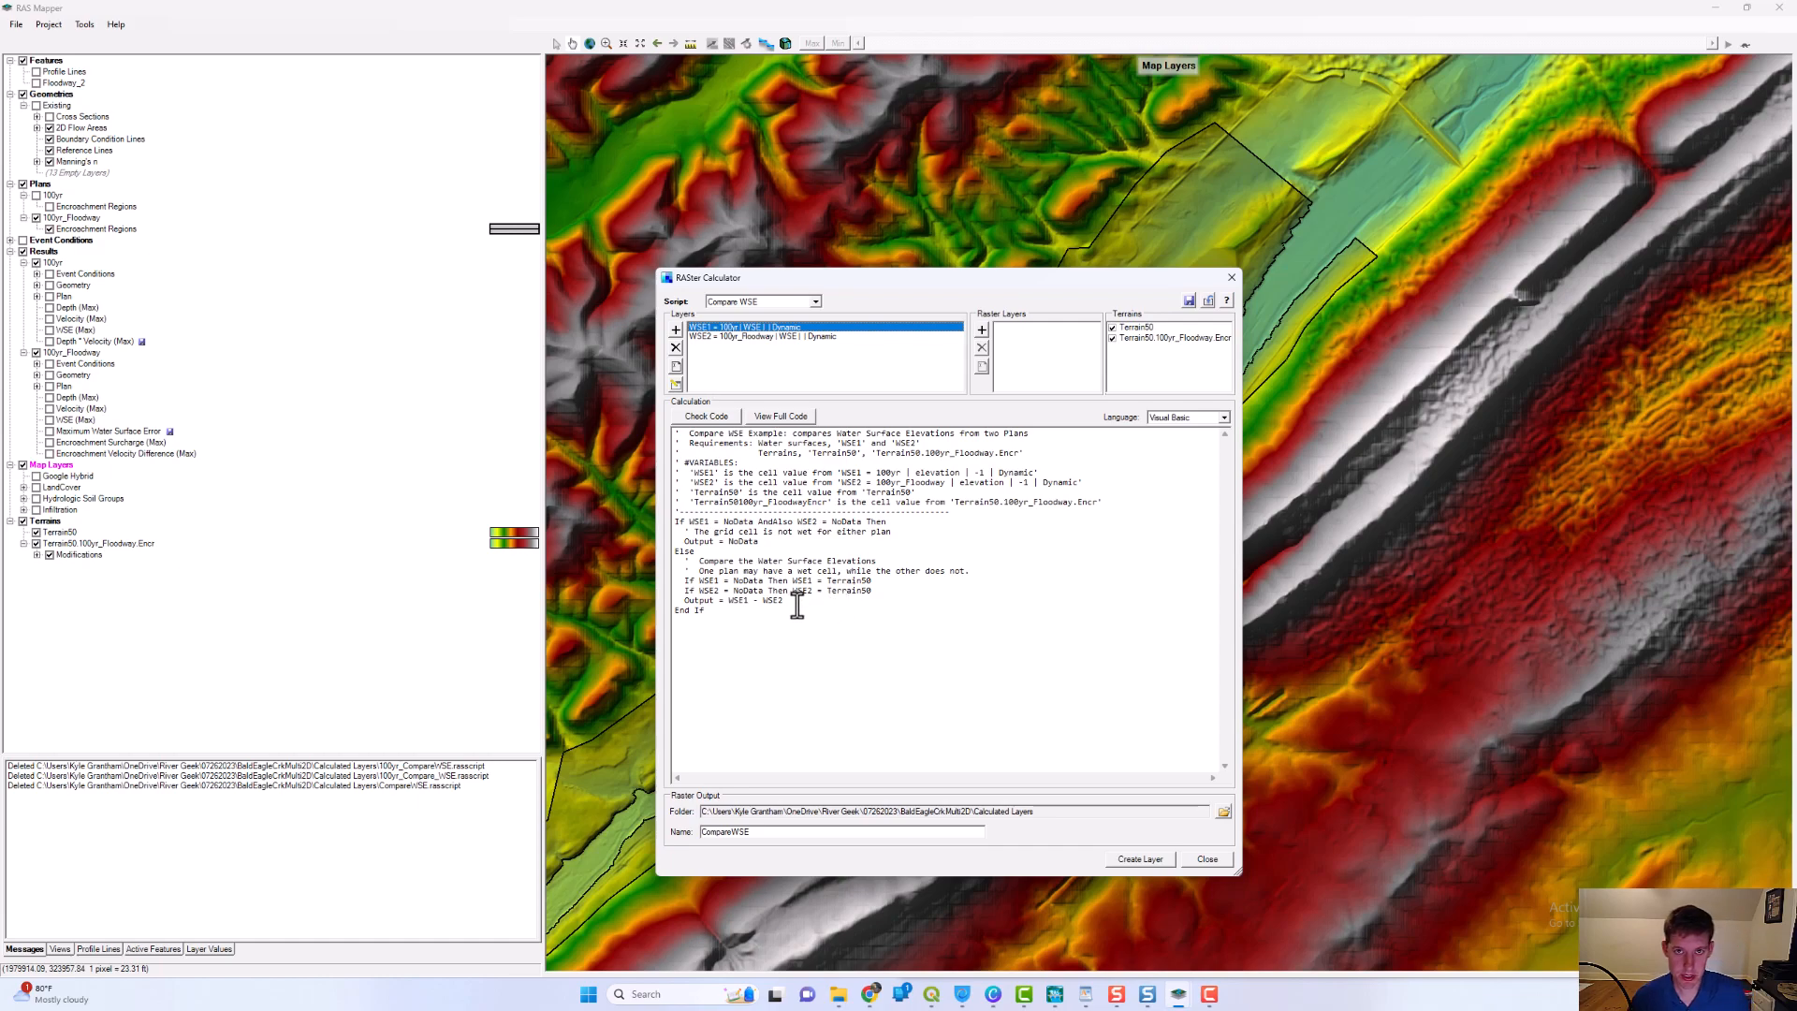
# - Replace the script's output line with a nested condition: If WSE2>= WSE1 Then Output = WSE2-WSE1
pyautogui.moveTo(798, 601); pyautogui.dragTo(685, 601)
pyautogui.press('BackSpace')
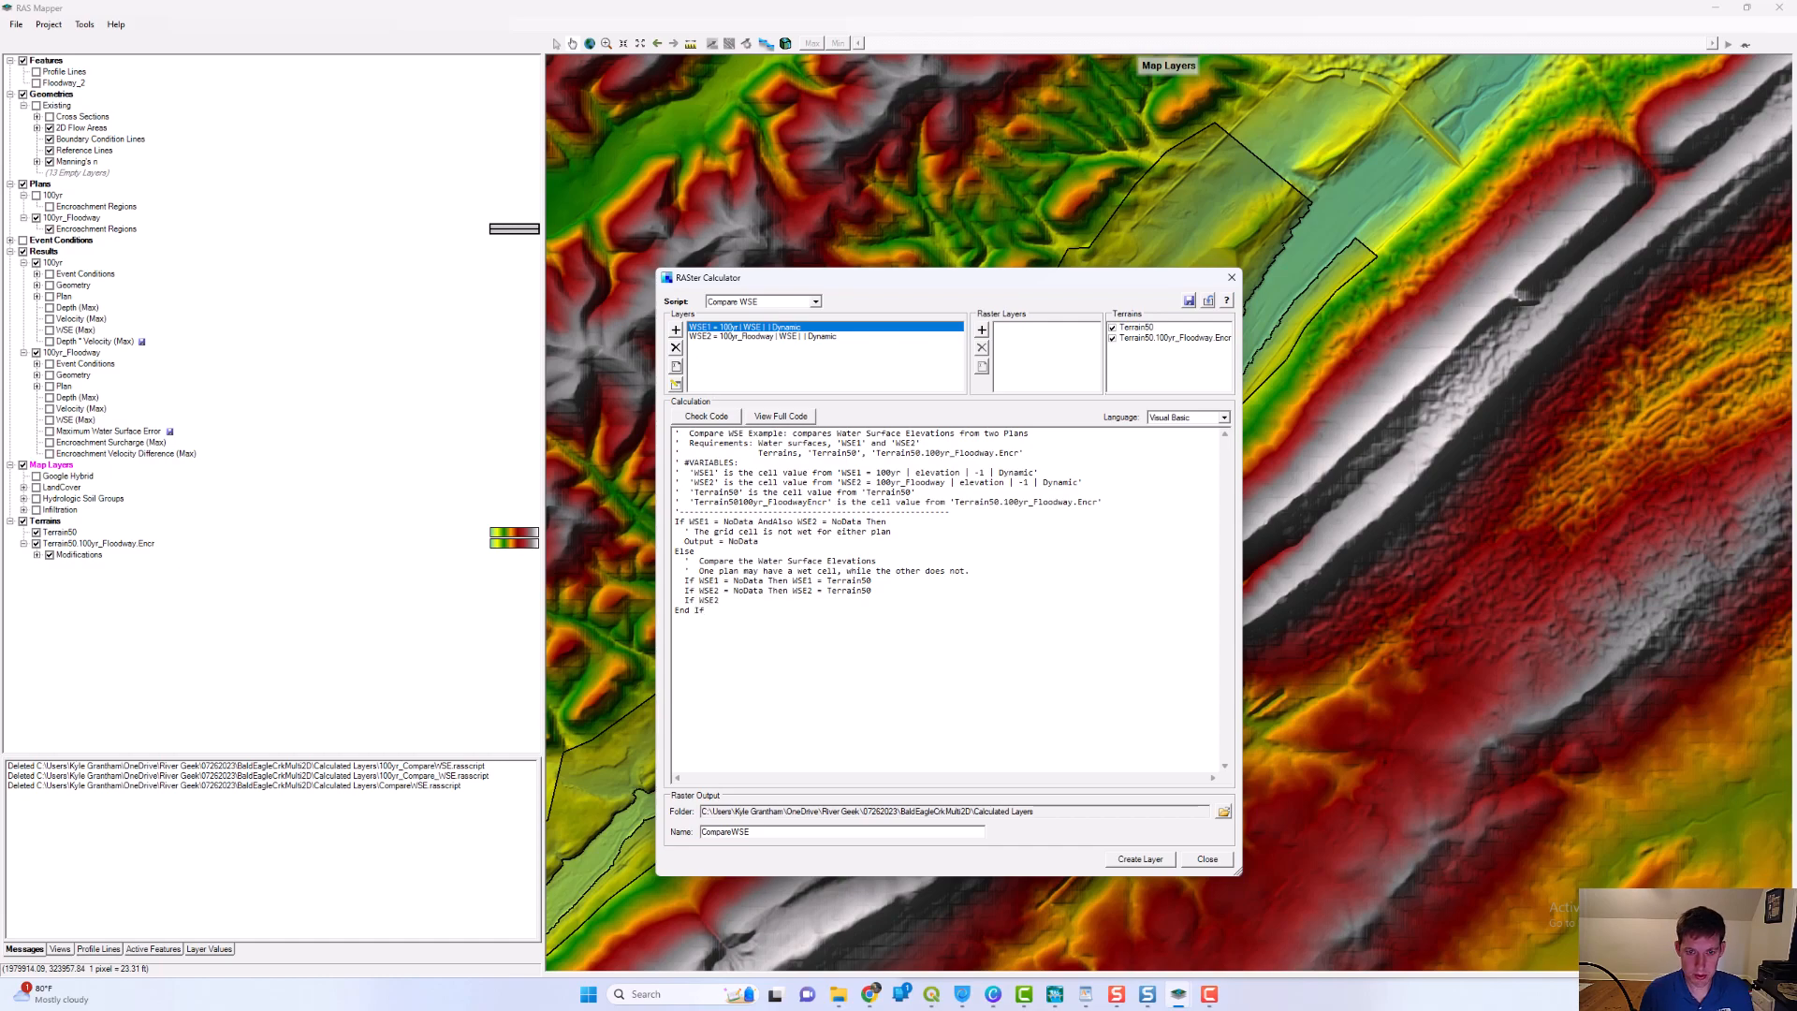
pyautogui.click(901, 590)
pyautogui.press('Return')
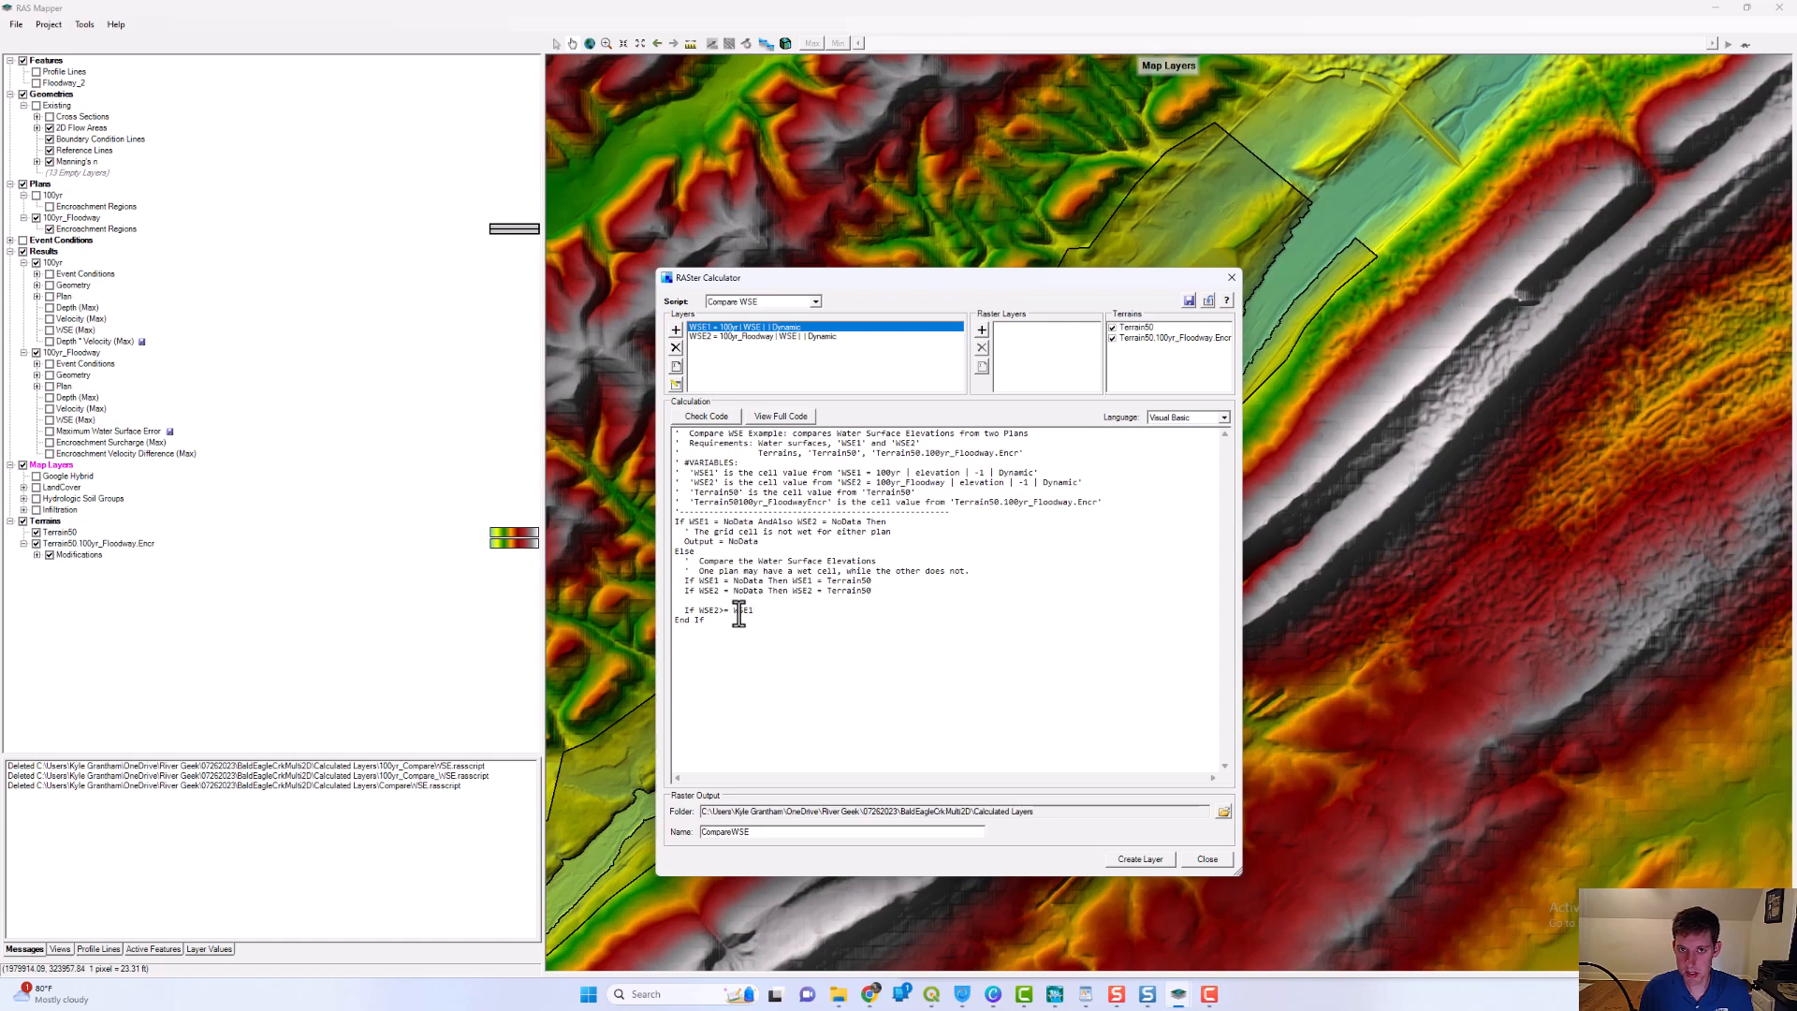
pyautogui.write('hen')
pyautogui.press('Return')
pyautogui.press('Return')
pyautogui.write('Outp')
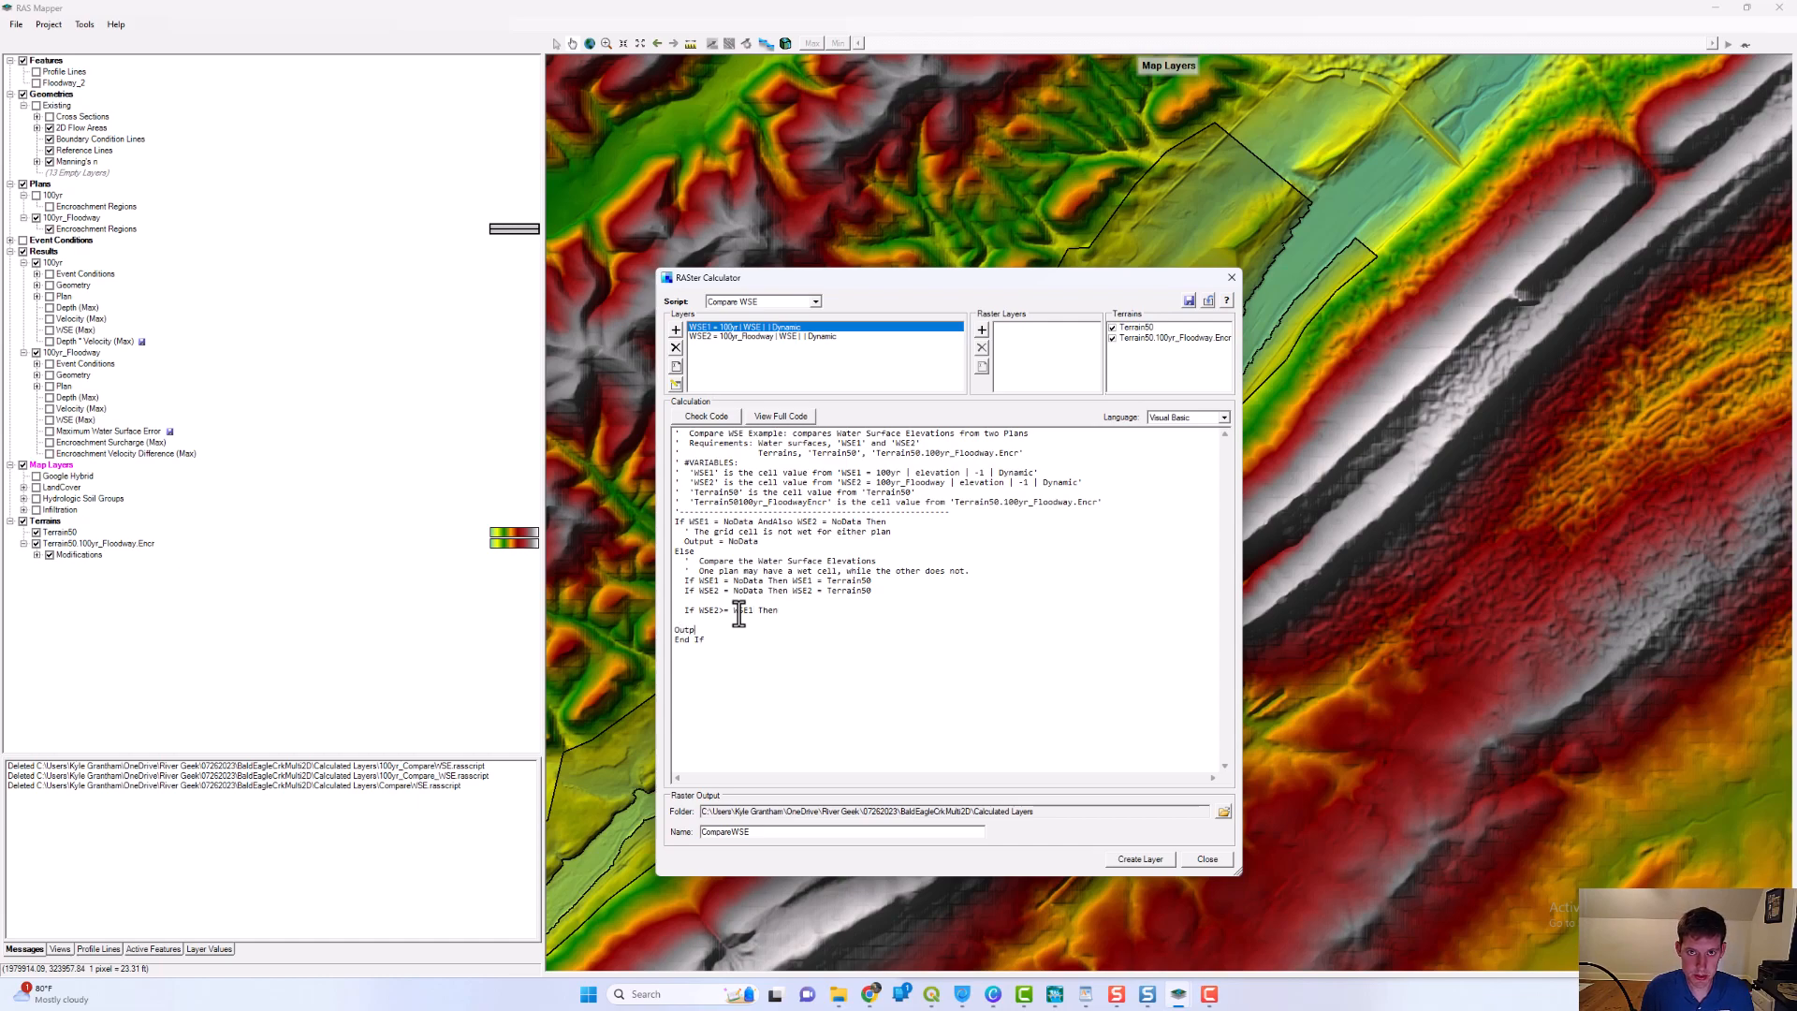
pyautogui.write('put')
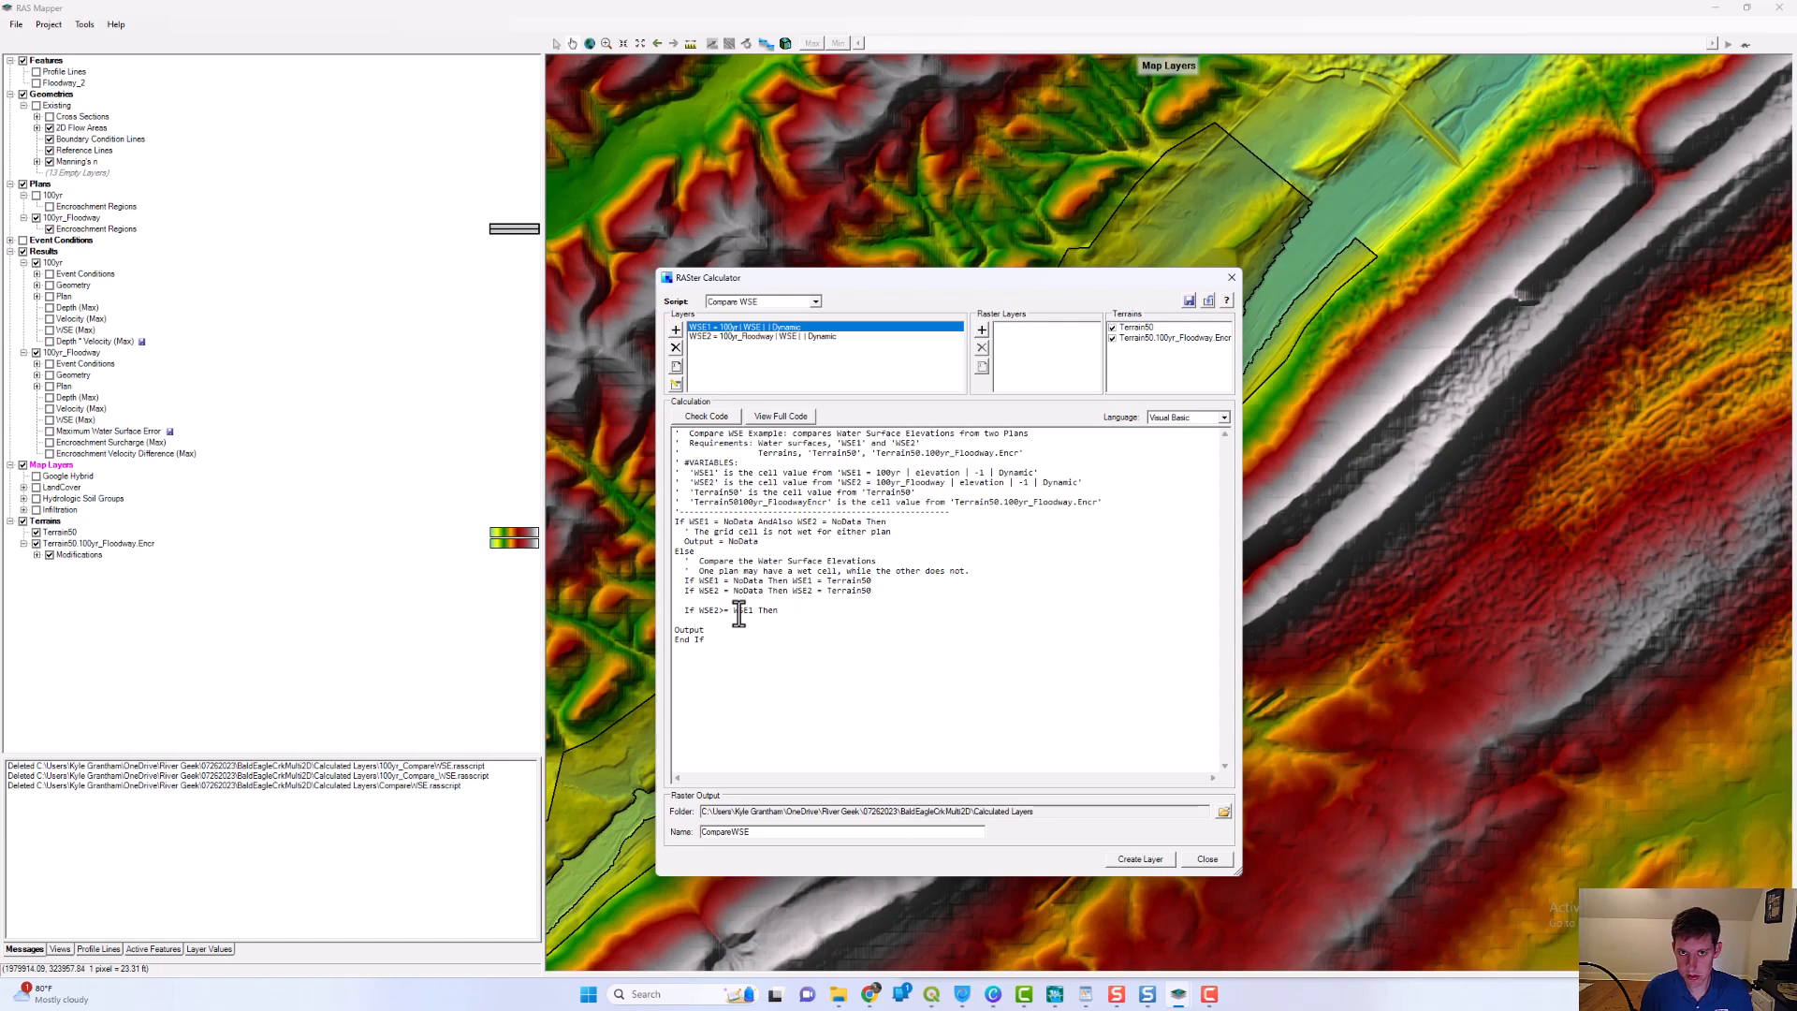
pyautogui.write(' = WS')
pyautogui.press('Return')
pyautogui.press('Return')
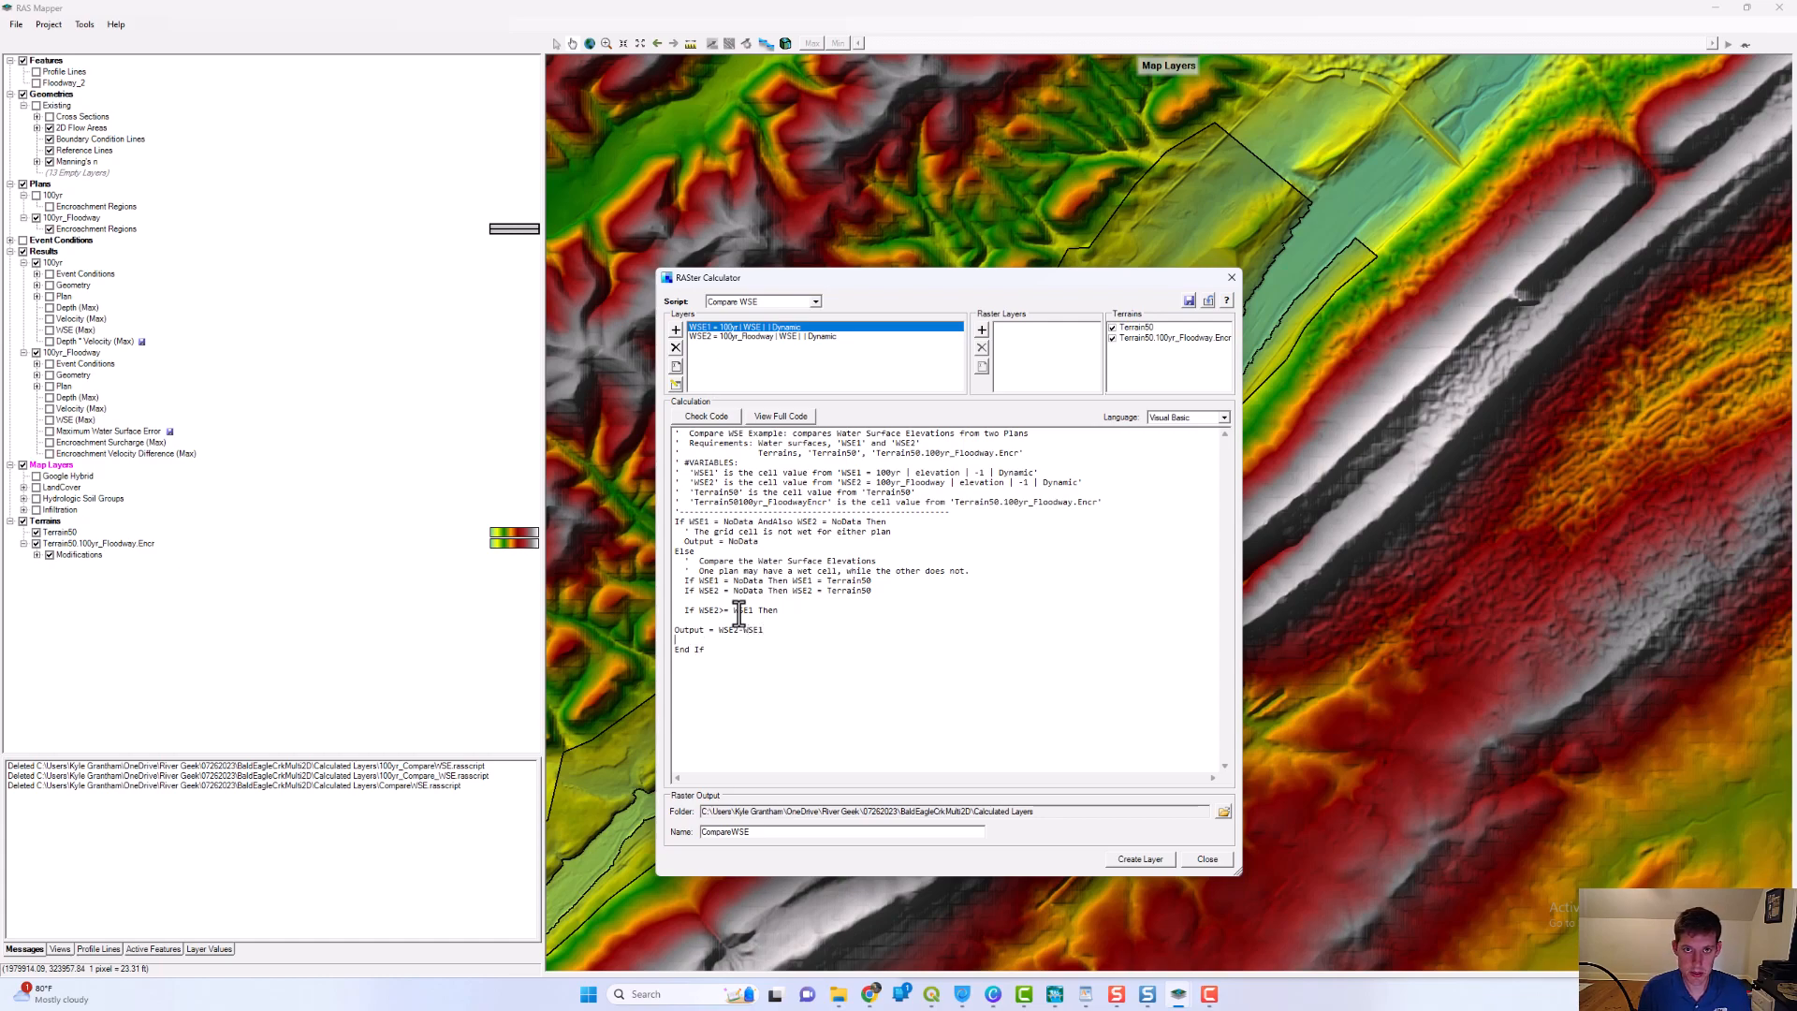
# - Complete the nested condition with an Else branch setting Output = NoData, closed by its own End If
pyautogui.write('Else')
pyautogui.press('Return')
pyautogui.press('Return')
pyautogui.write('Output = No')
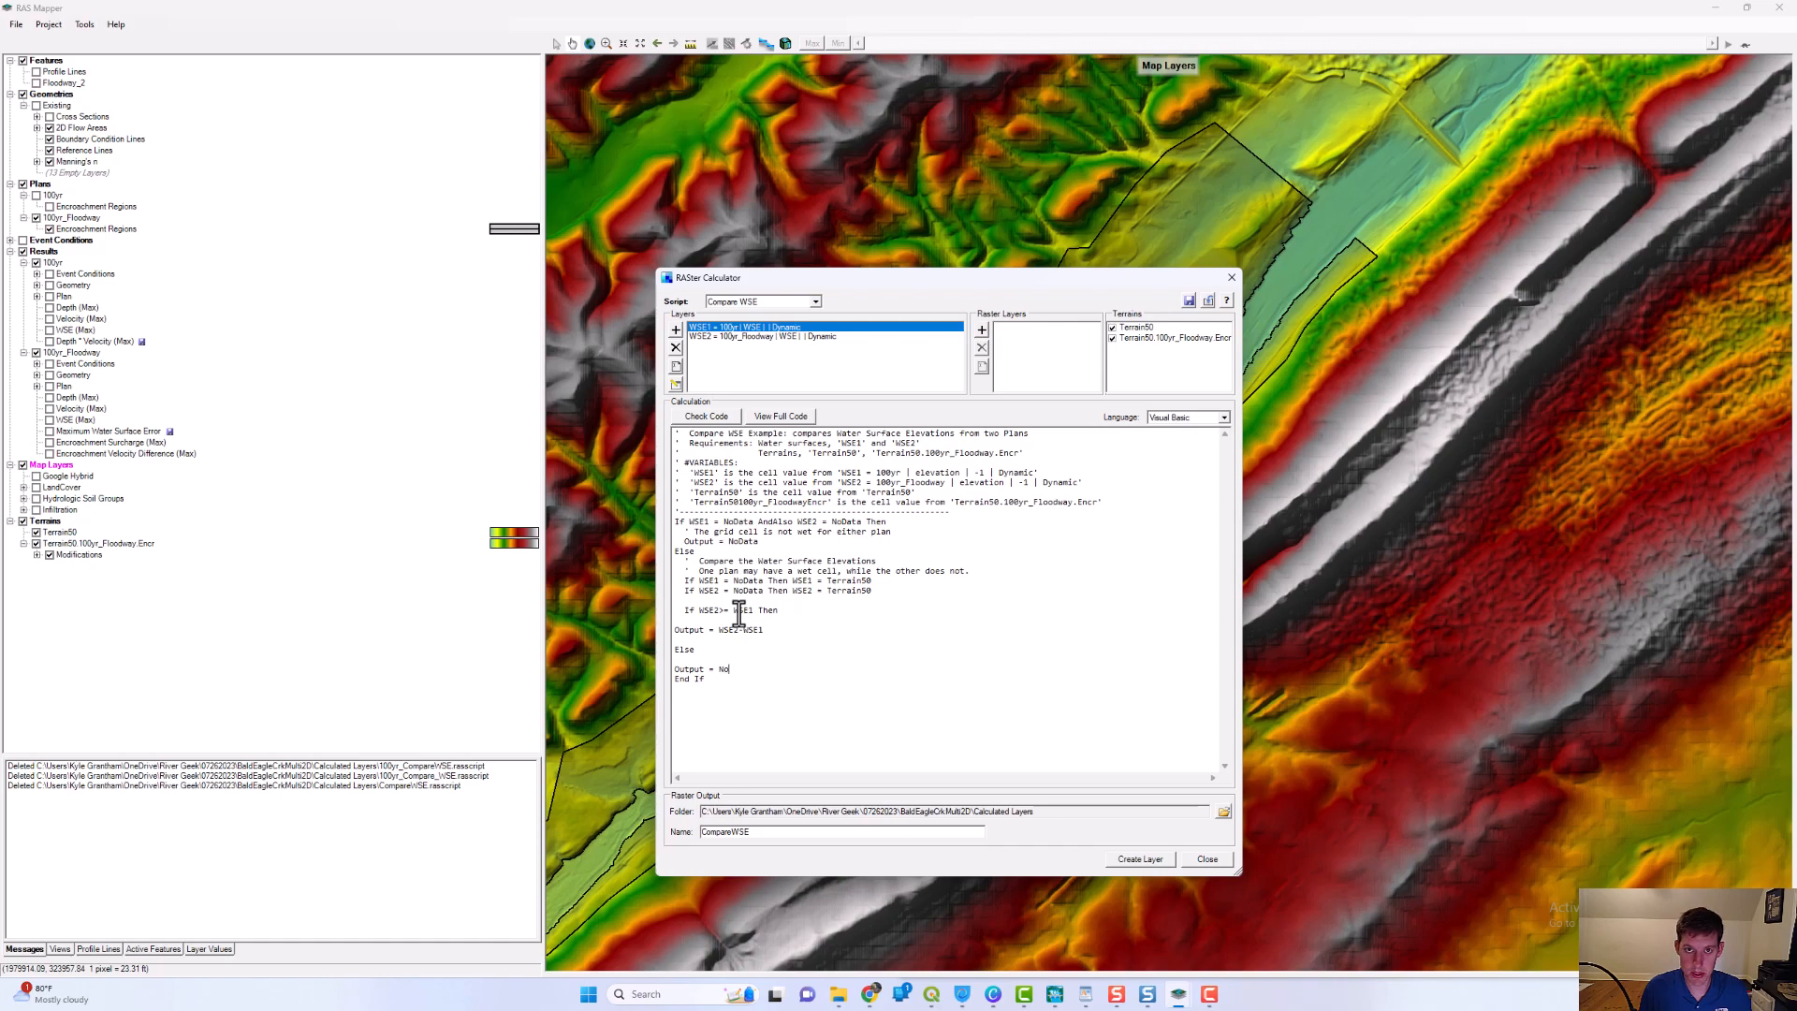
pyautogui.write('Data')
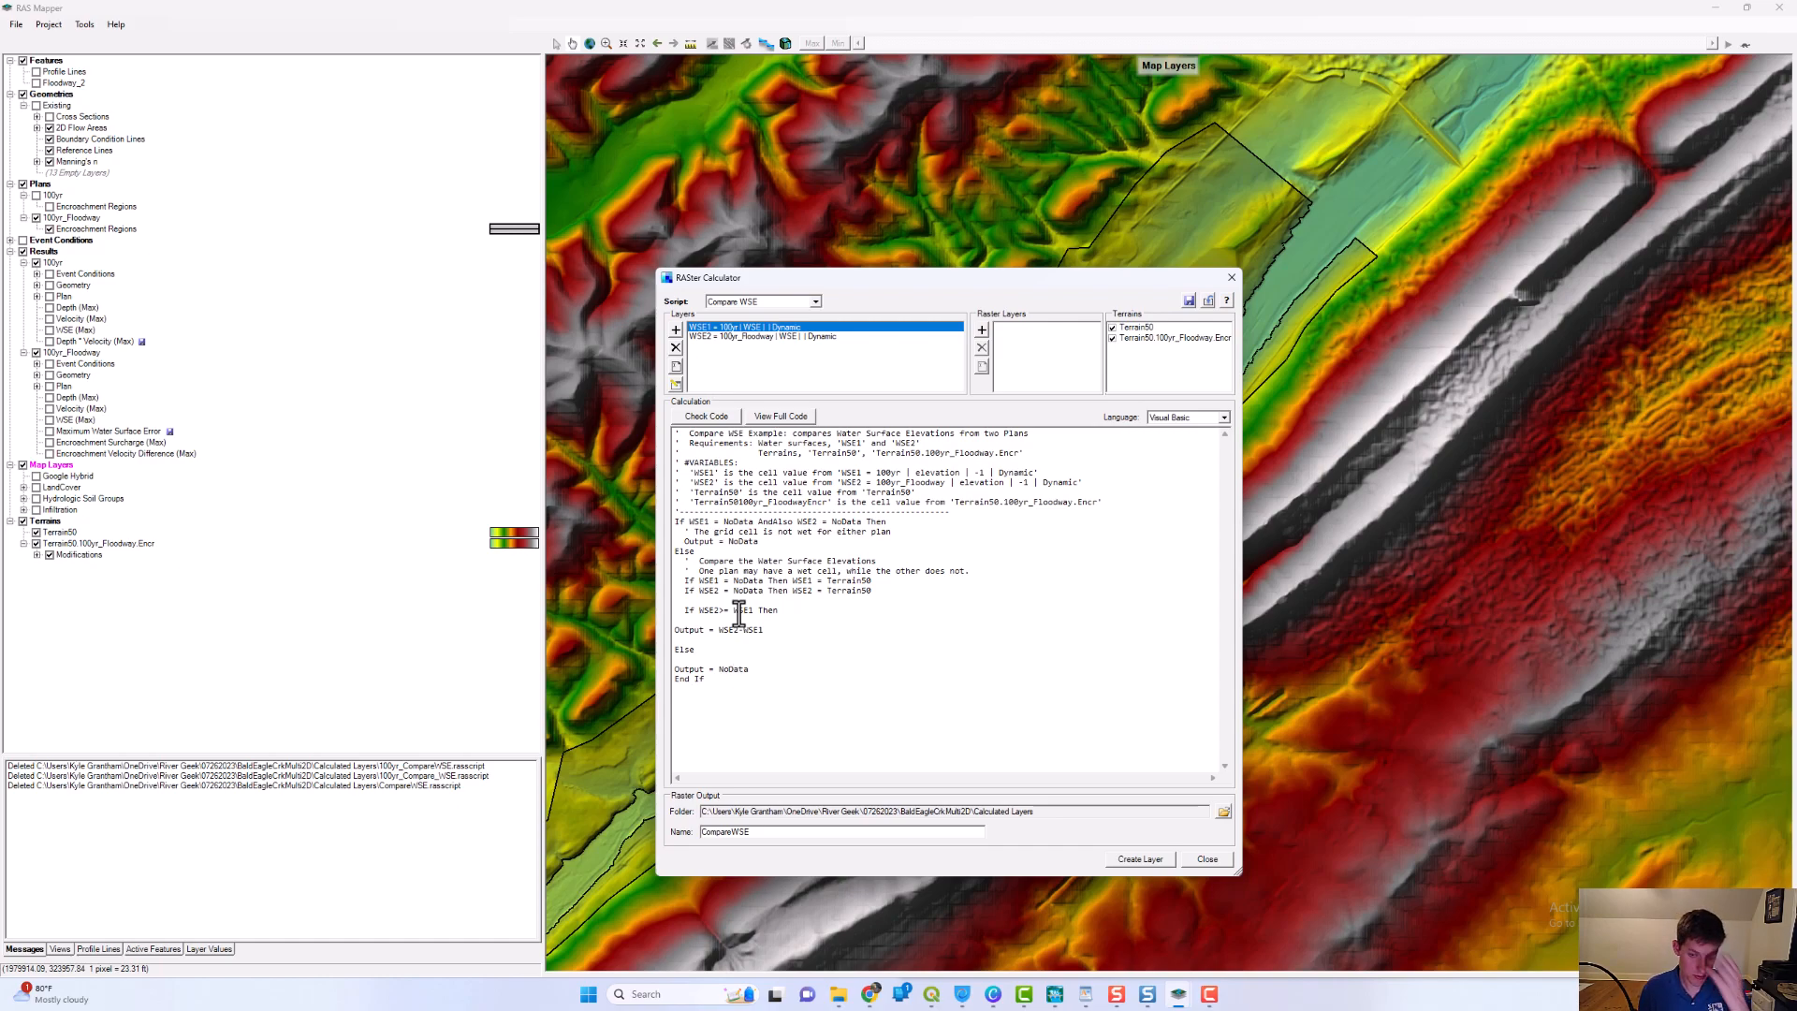
pyautogui.press('Return')
pyautogui.press('Return')
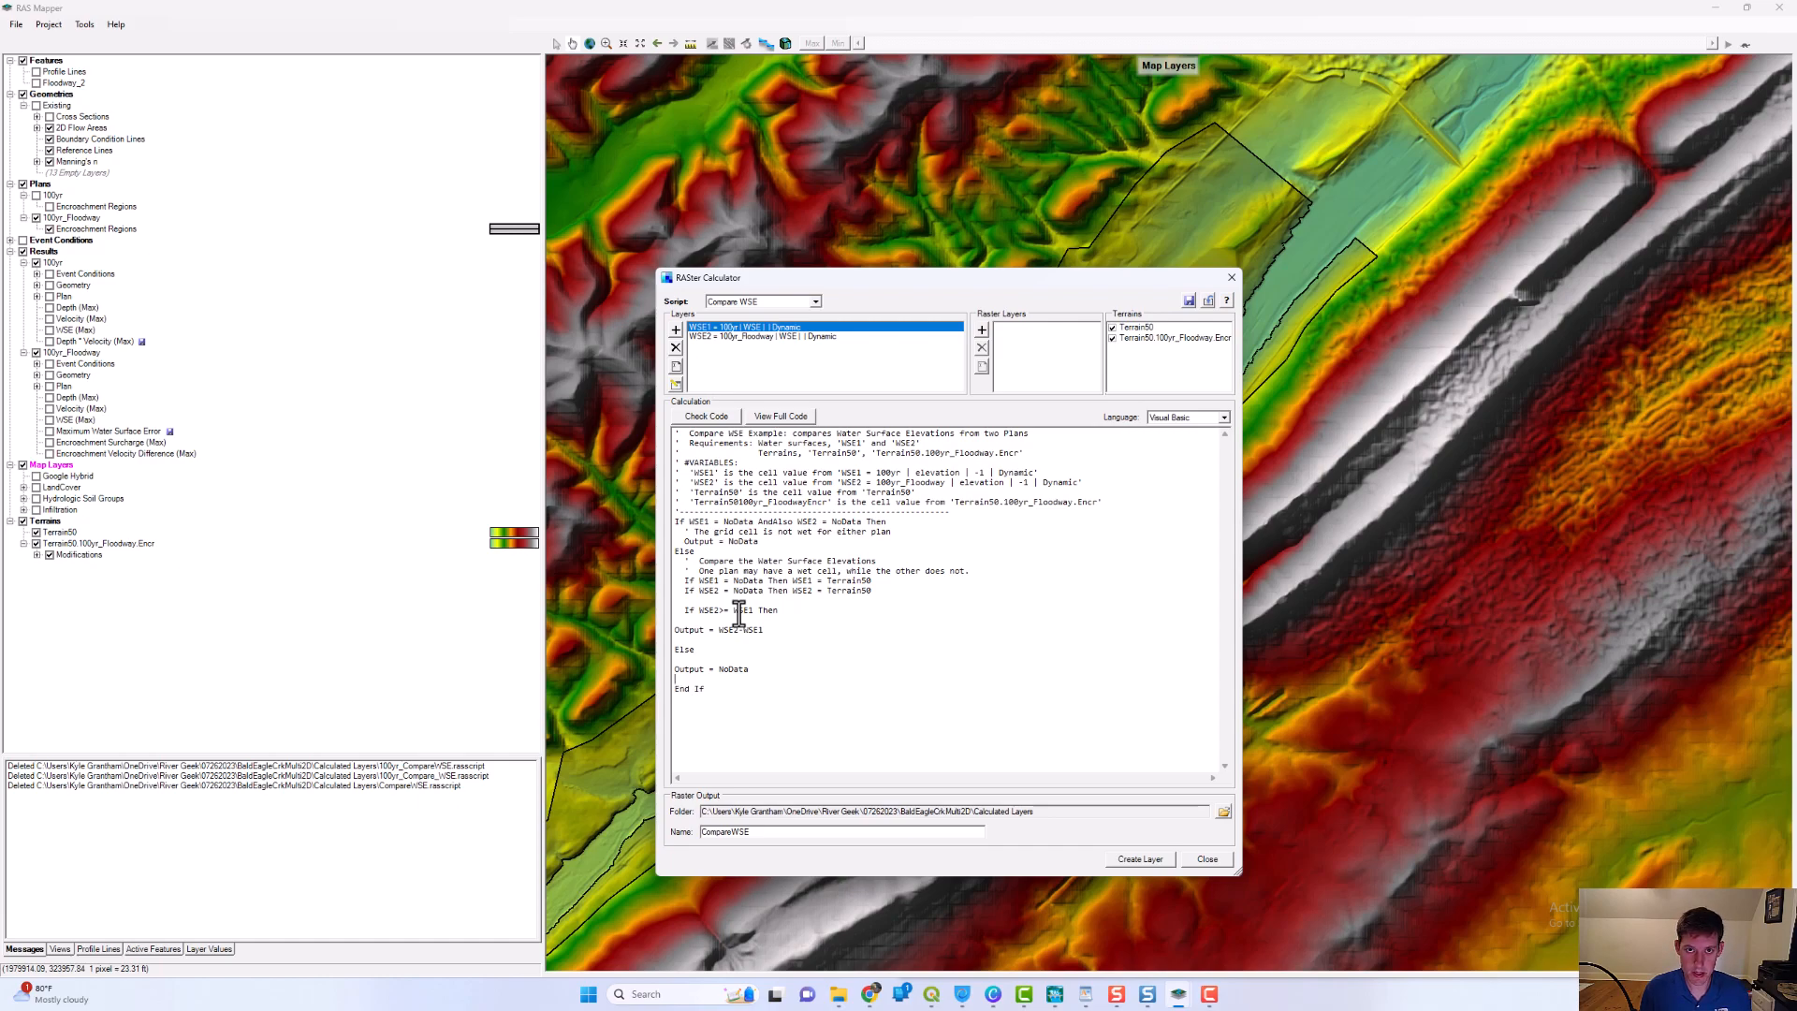
pyautogui.write('End If')
pyautogui.press('Return')
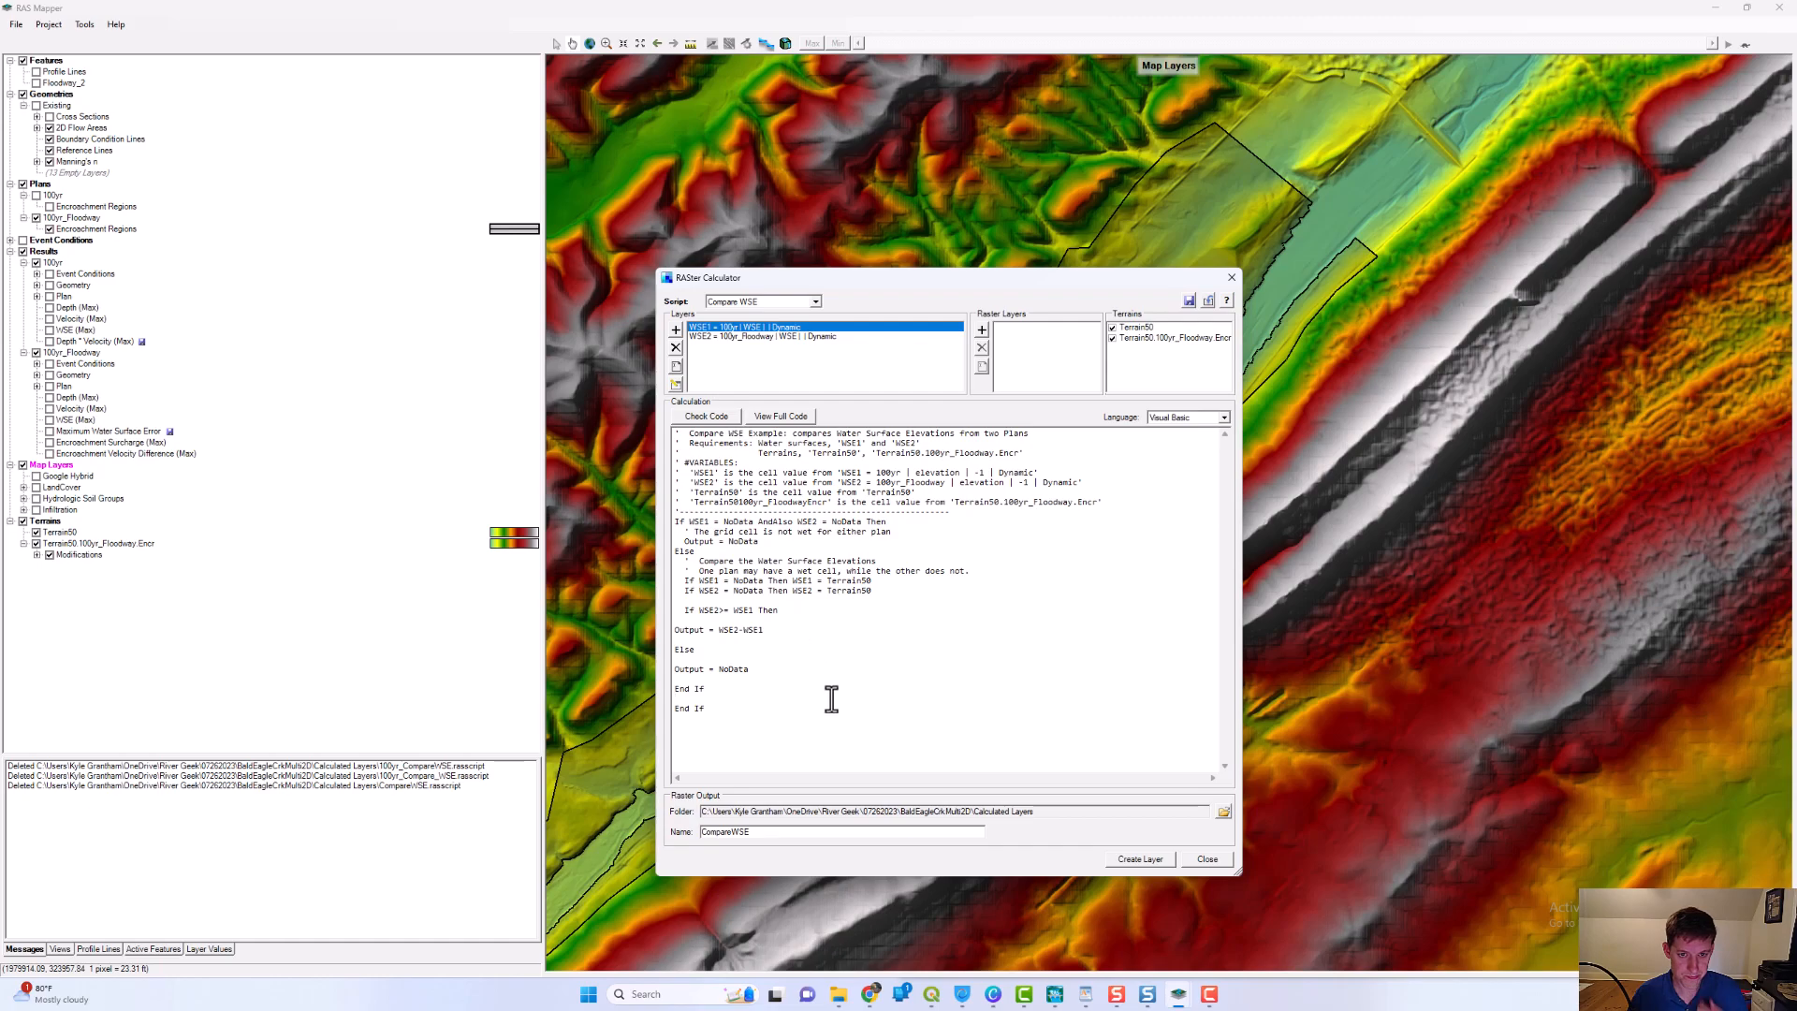
# - Name the output raster 100yr_Floodway_Comparison, review the calculation code, and create the layer, overwriting the existing script of that name
pyautogui.moveTo(749, 831); pyautogui.dragTo(698, 831)
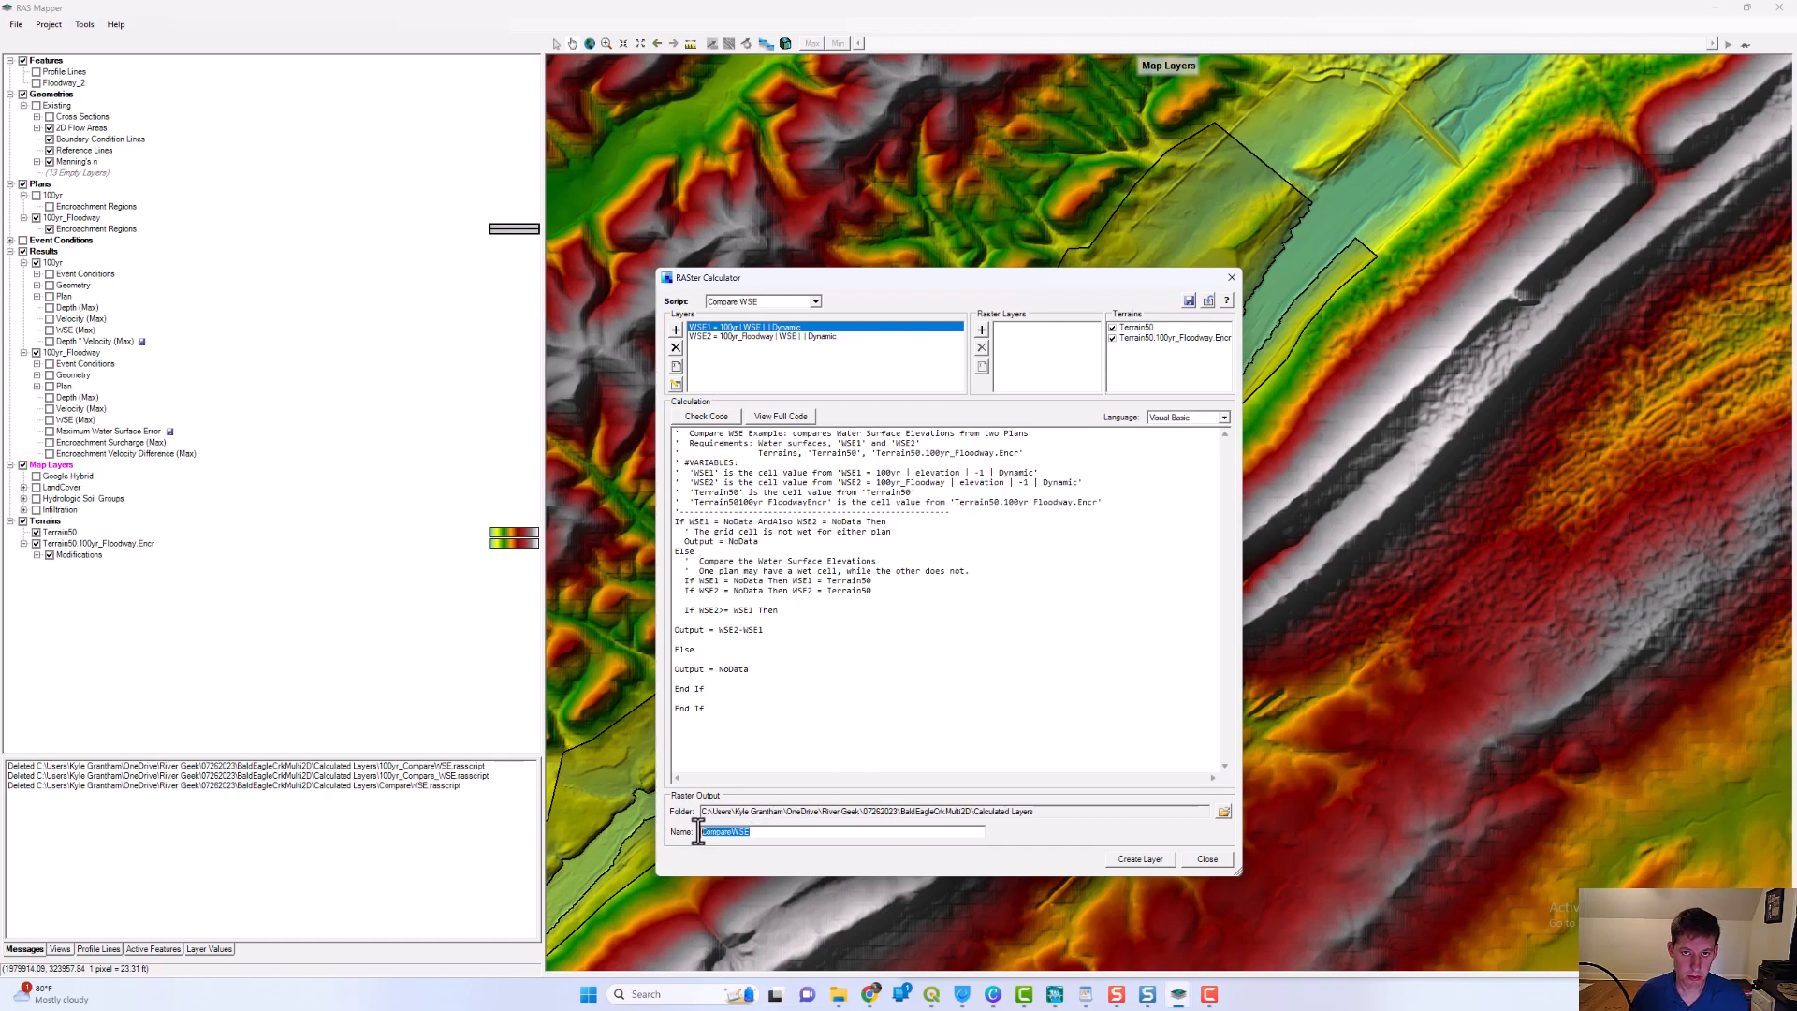
pyautogui.write('100yr_Floodway_Comparison')
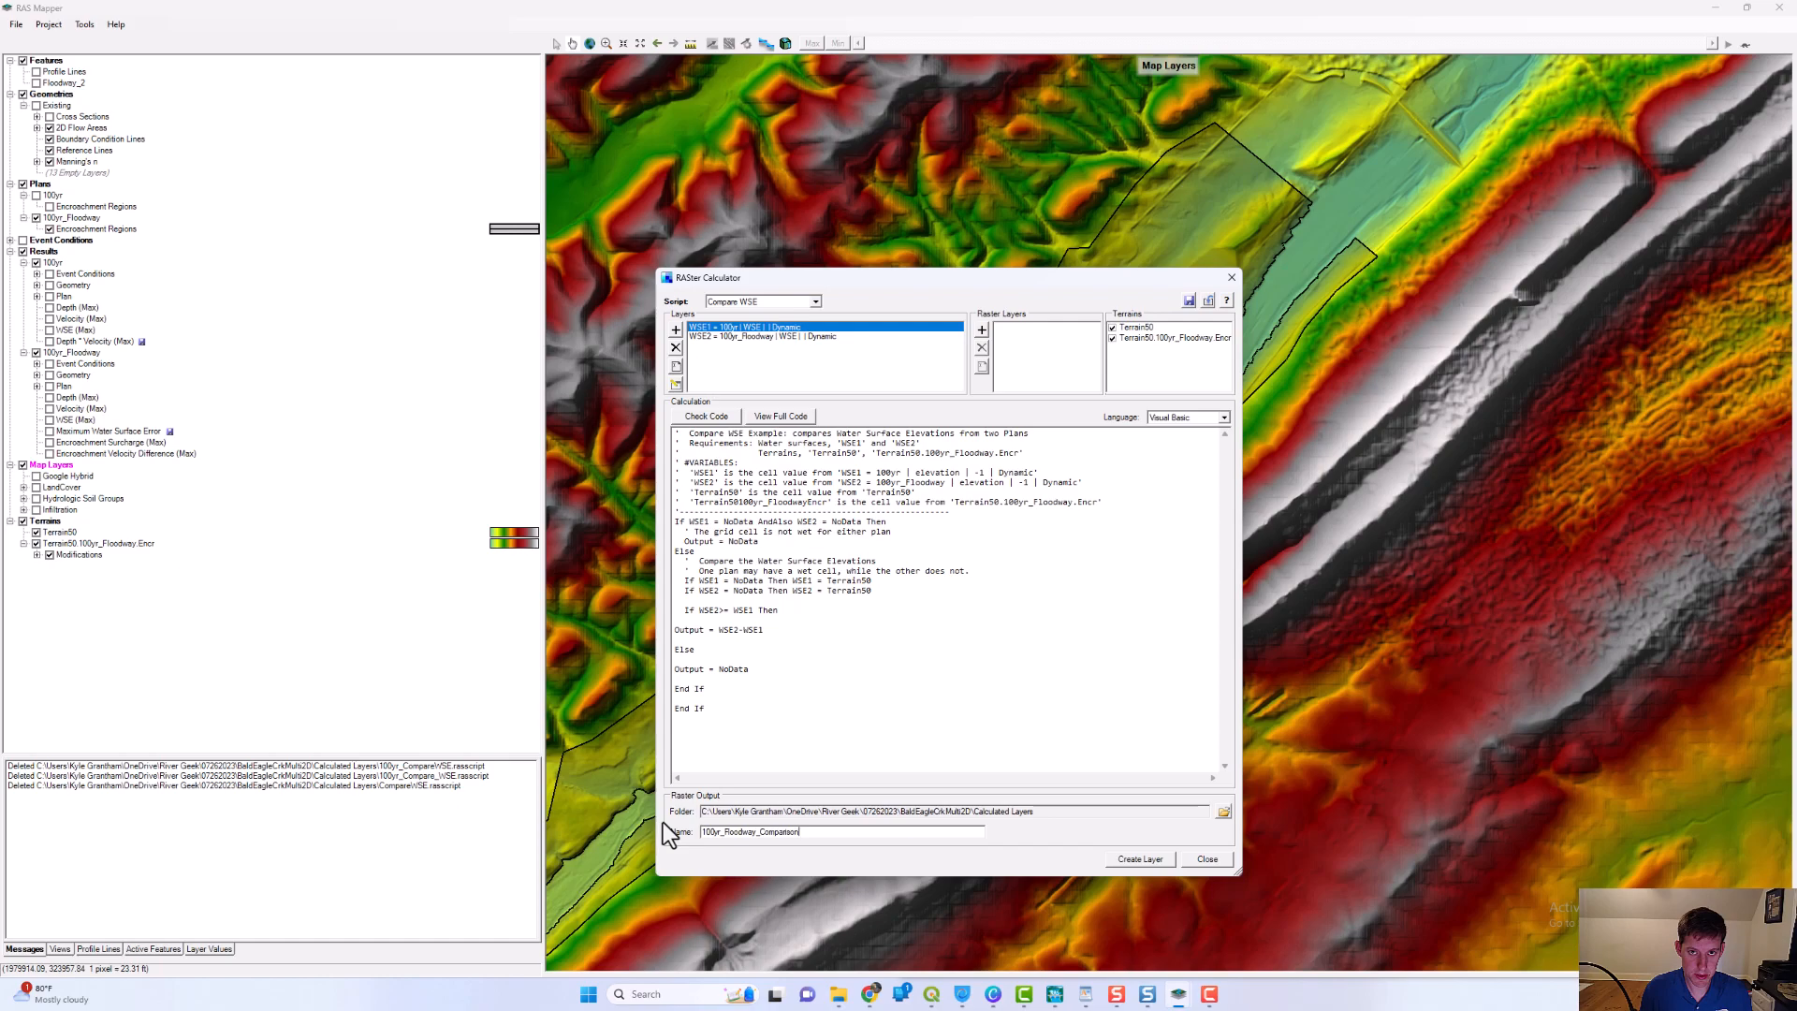
pyautogui.click(733, 711)
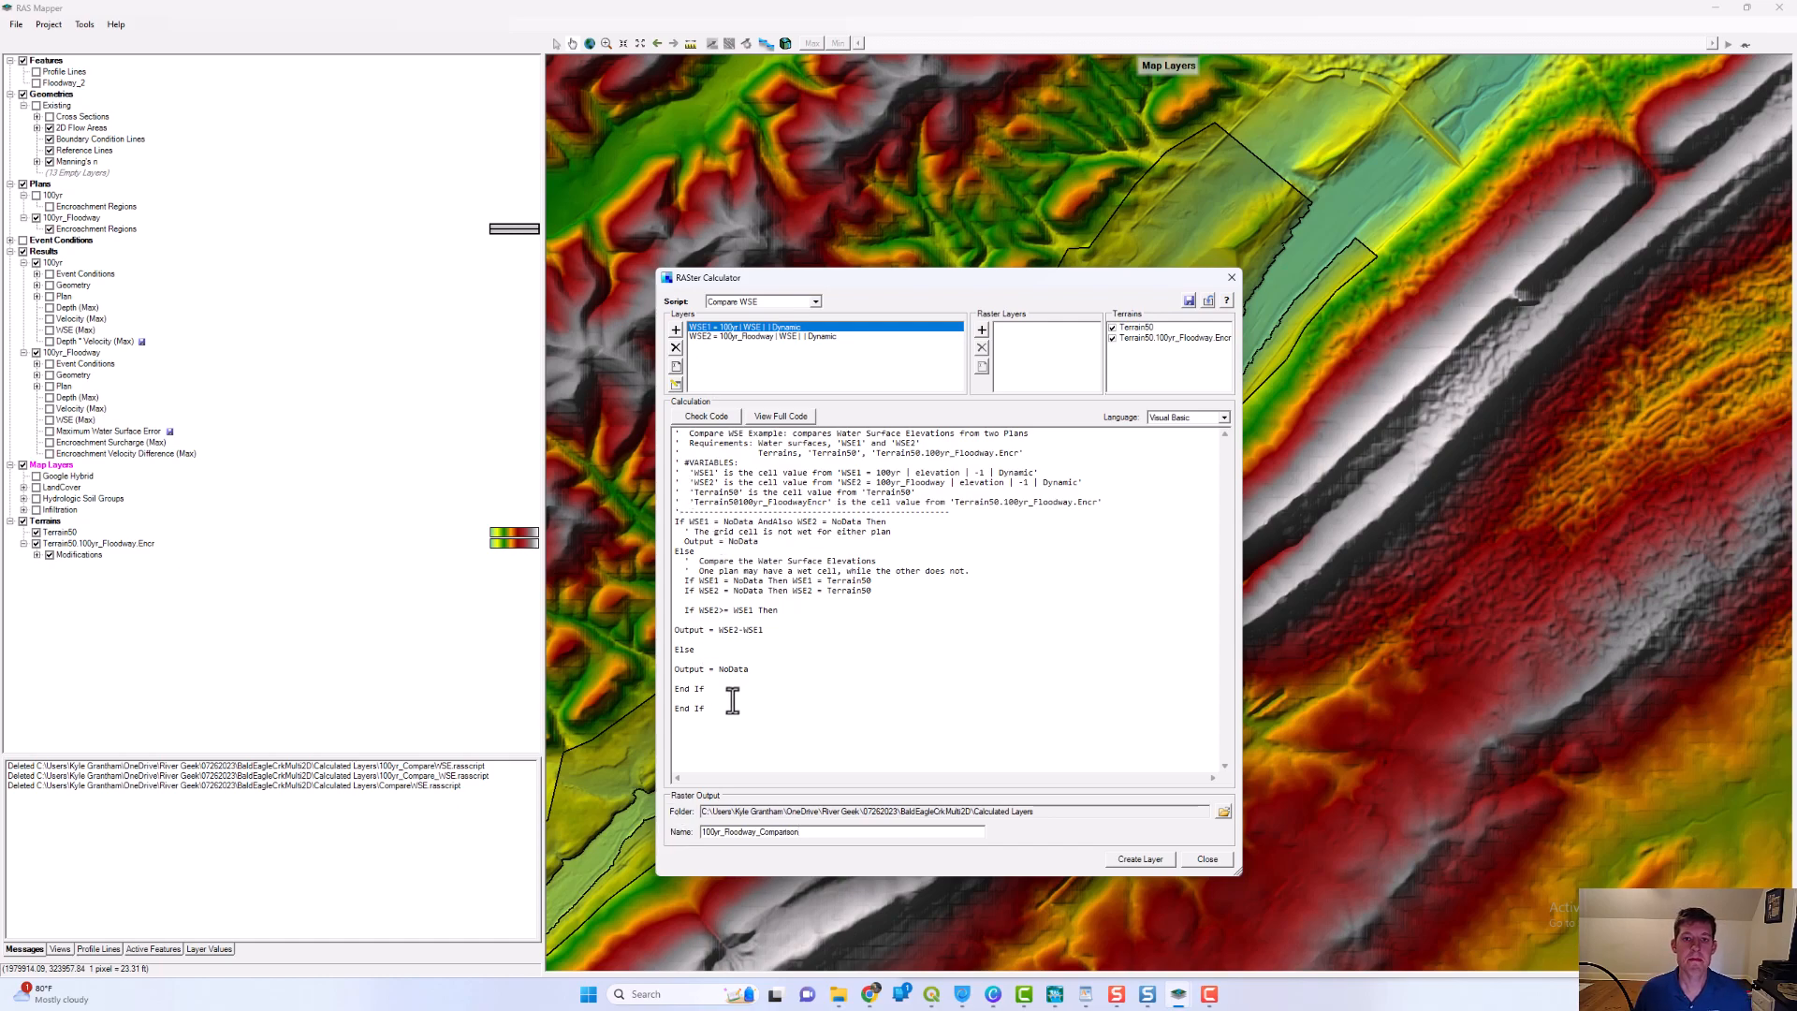
pyautogui.moveTo(676, 708); pyautogui.dragTo(674, 426)
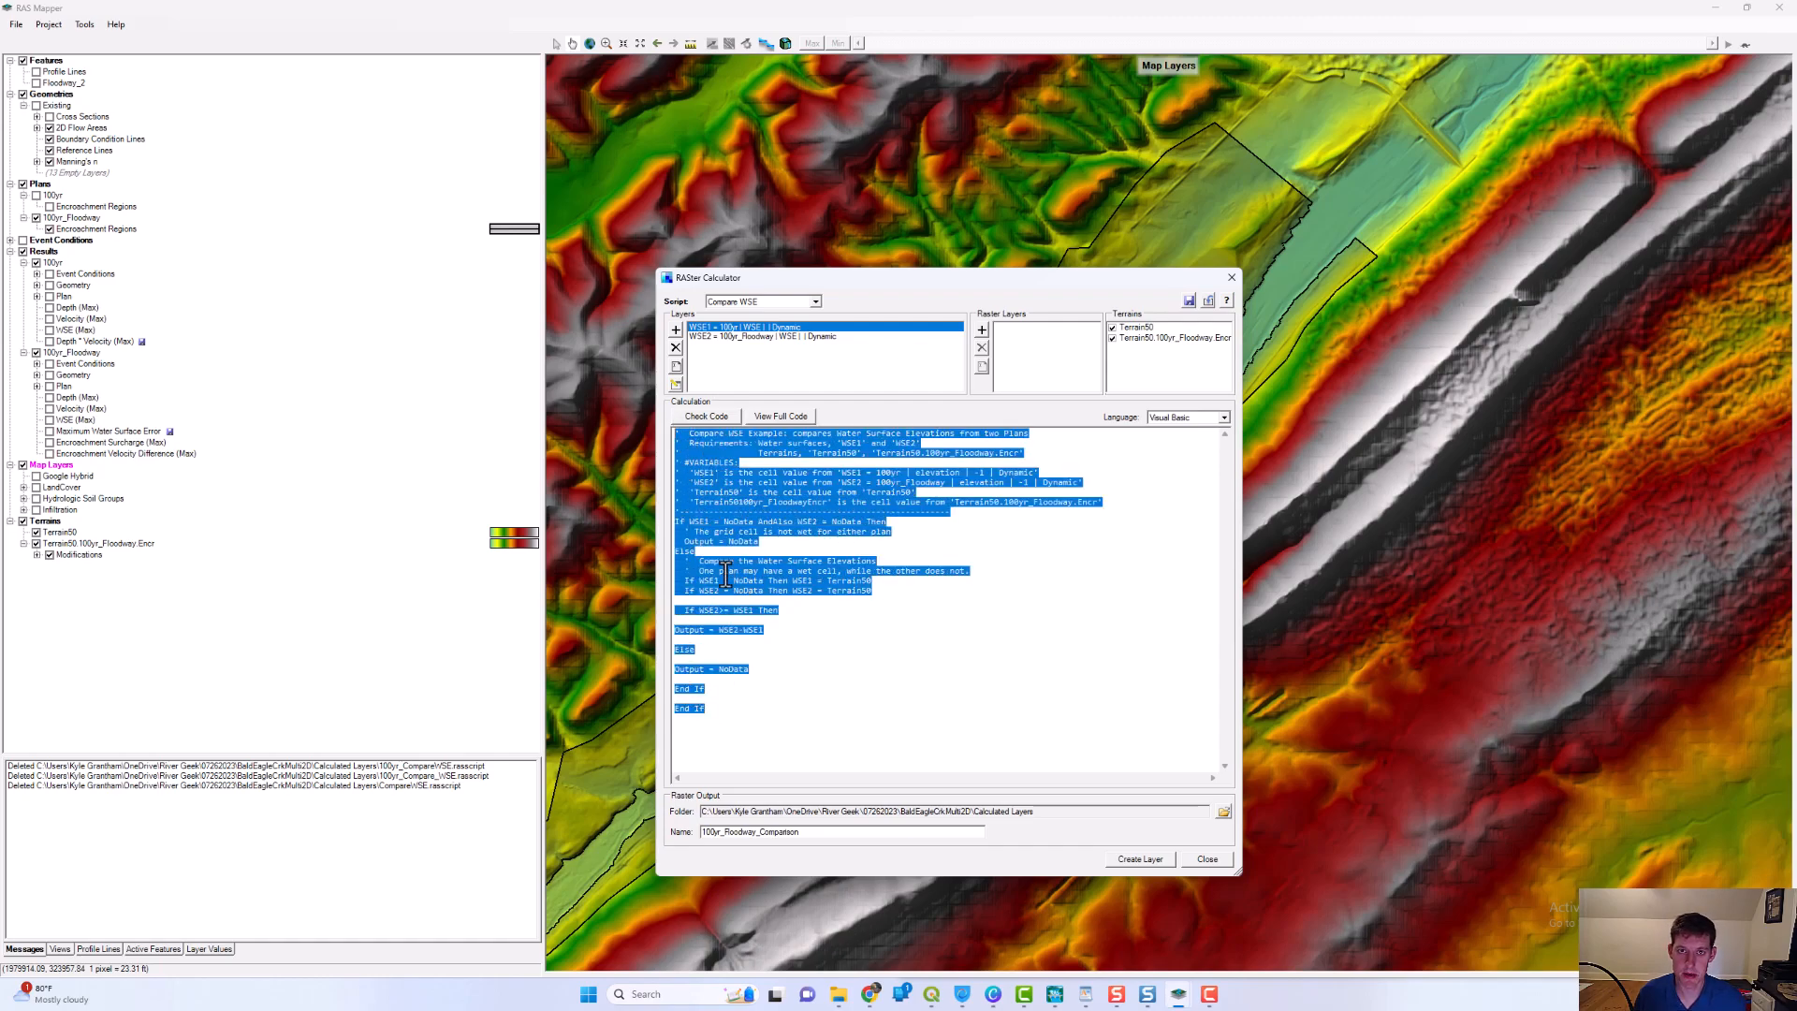
pyautogui.click(925, 650)
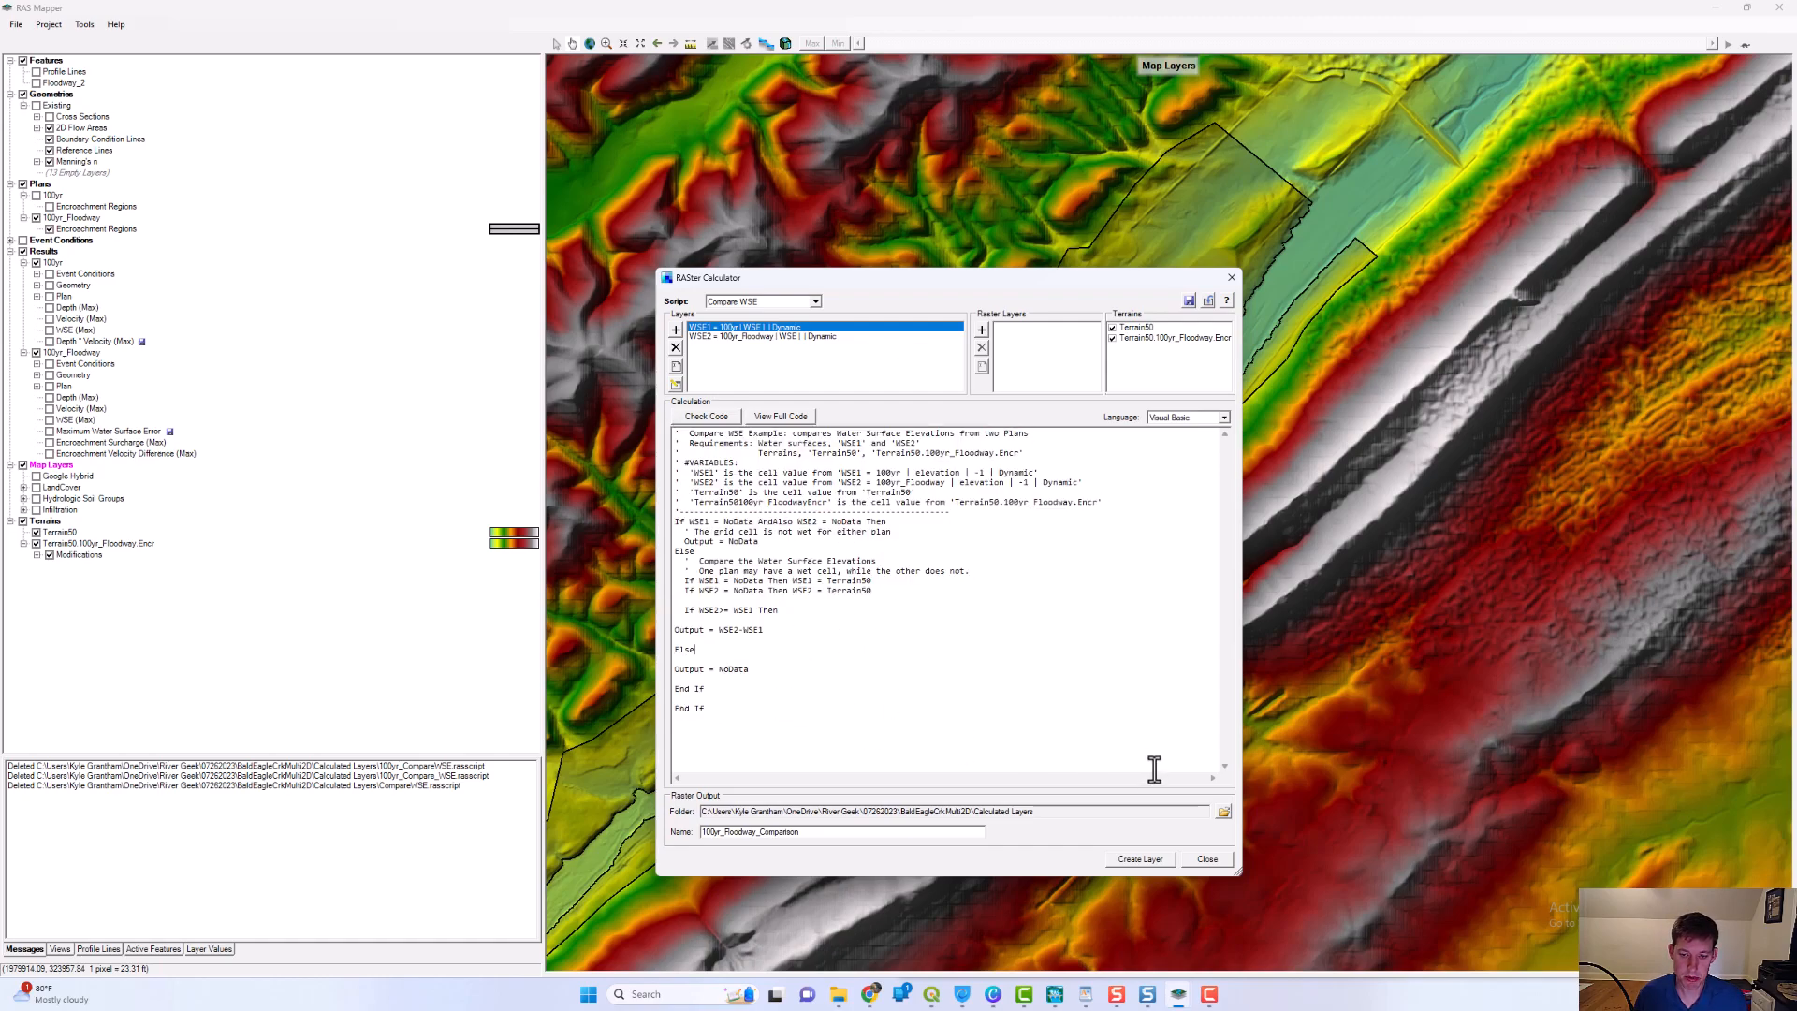
pyautogui.moveTo(1095, 284); pyautogui.dragTo(1097, 223)
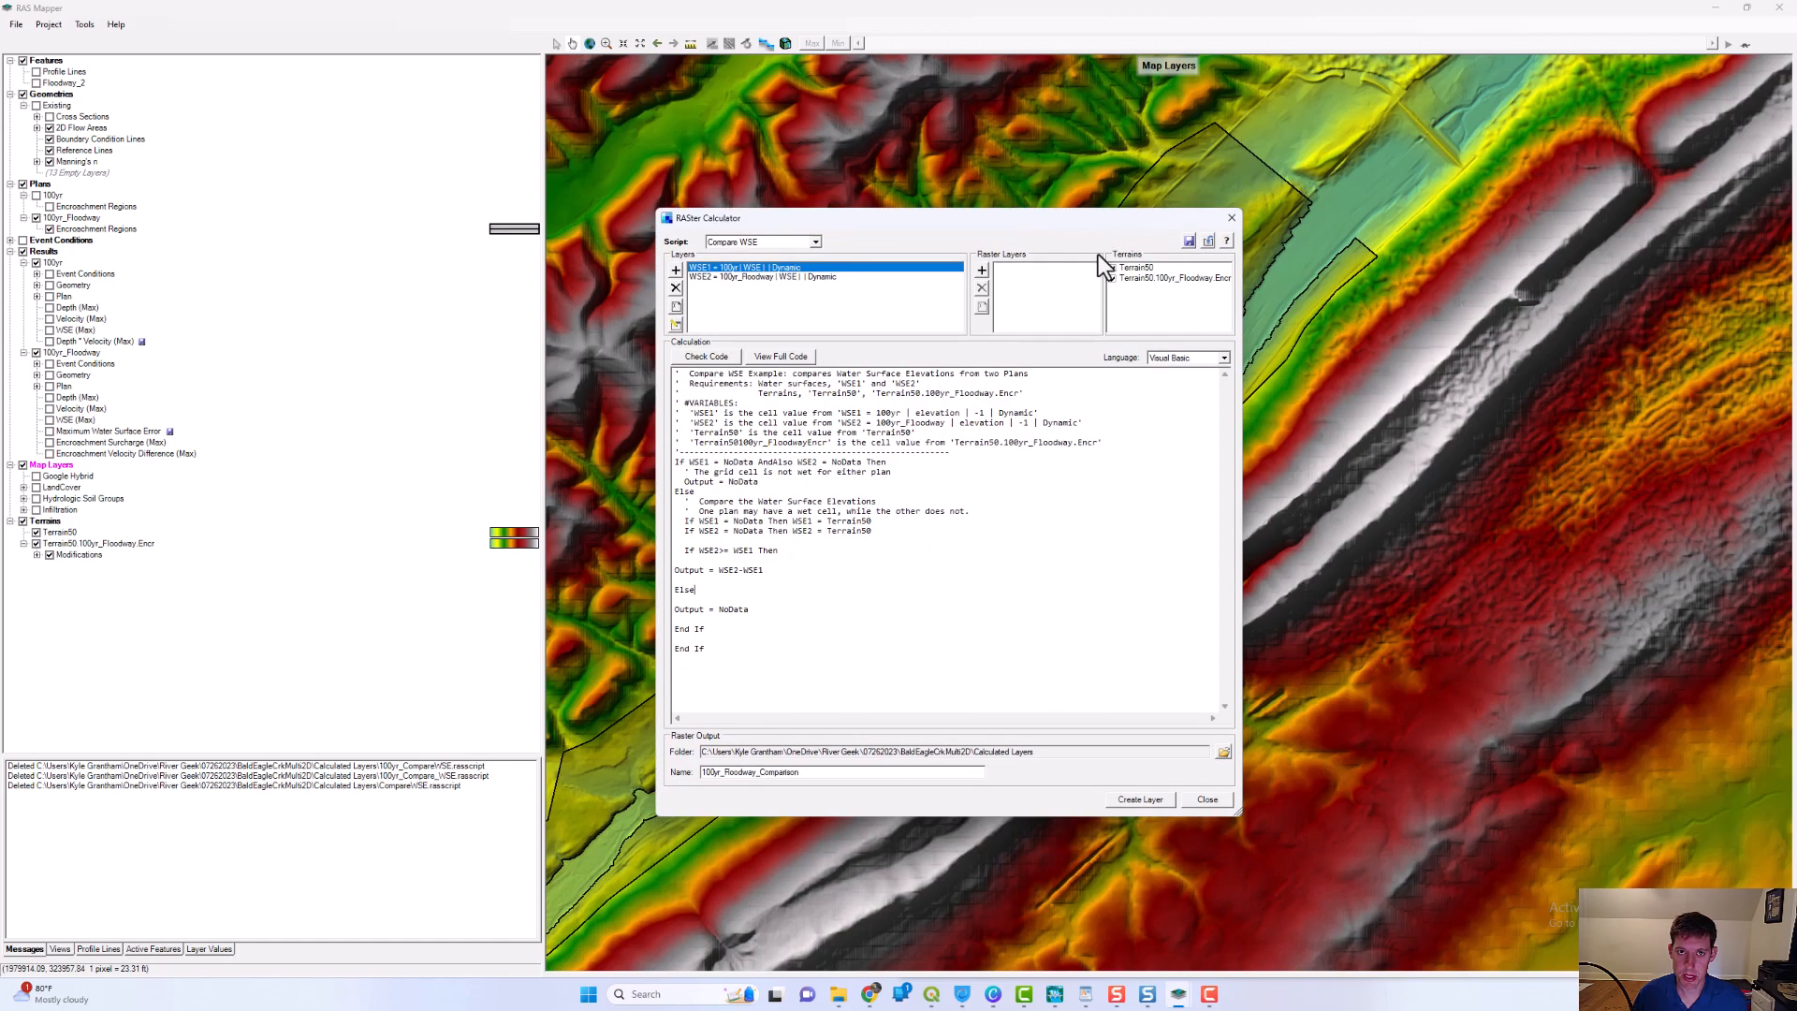
pyautogui.click(1135, 800)
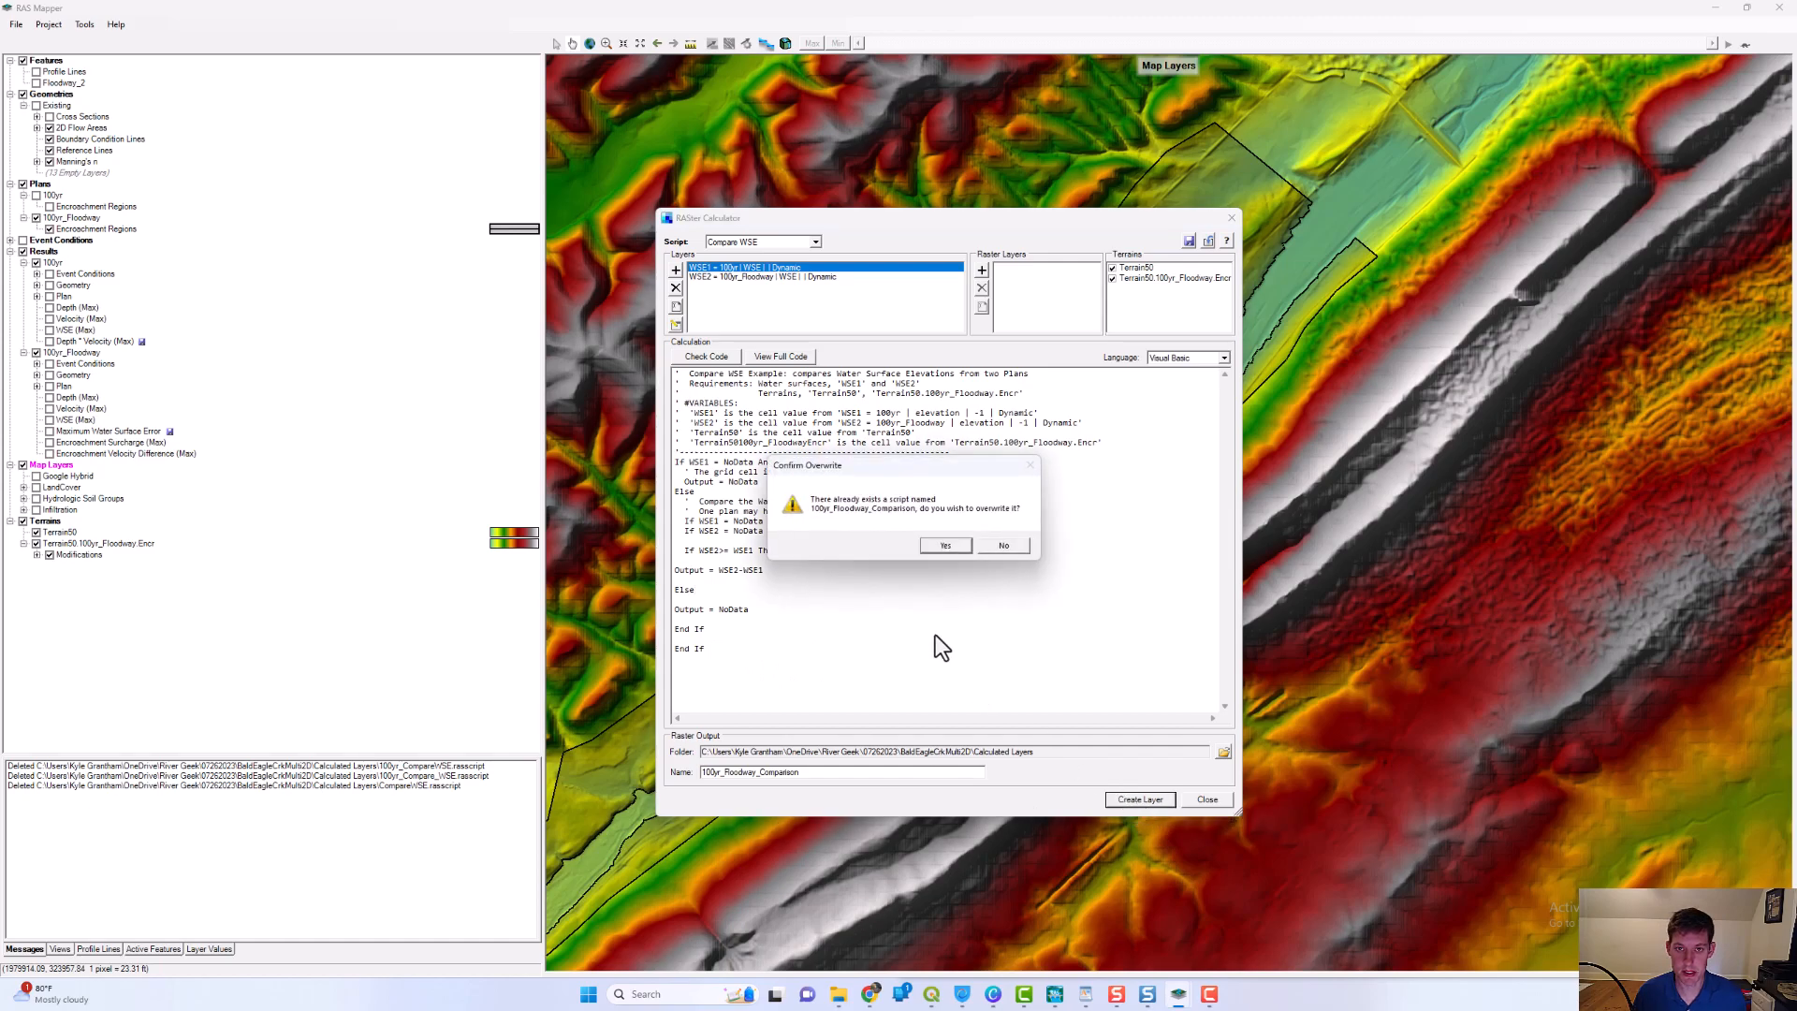
pyautogui.click(957, 547)
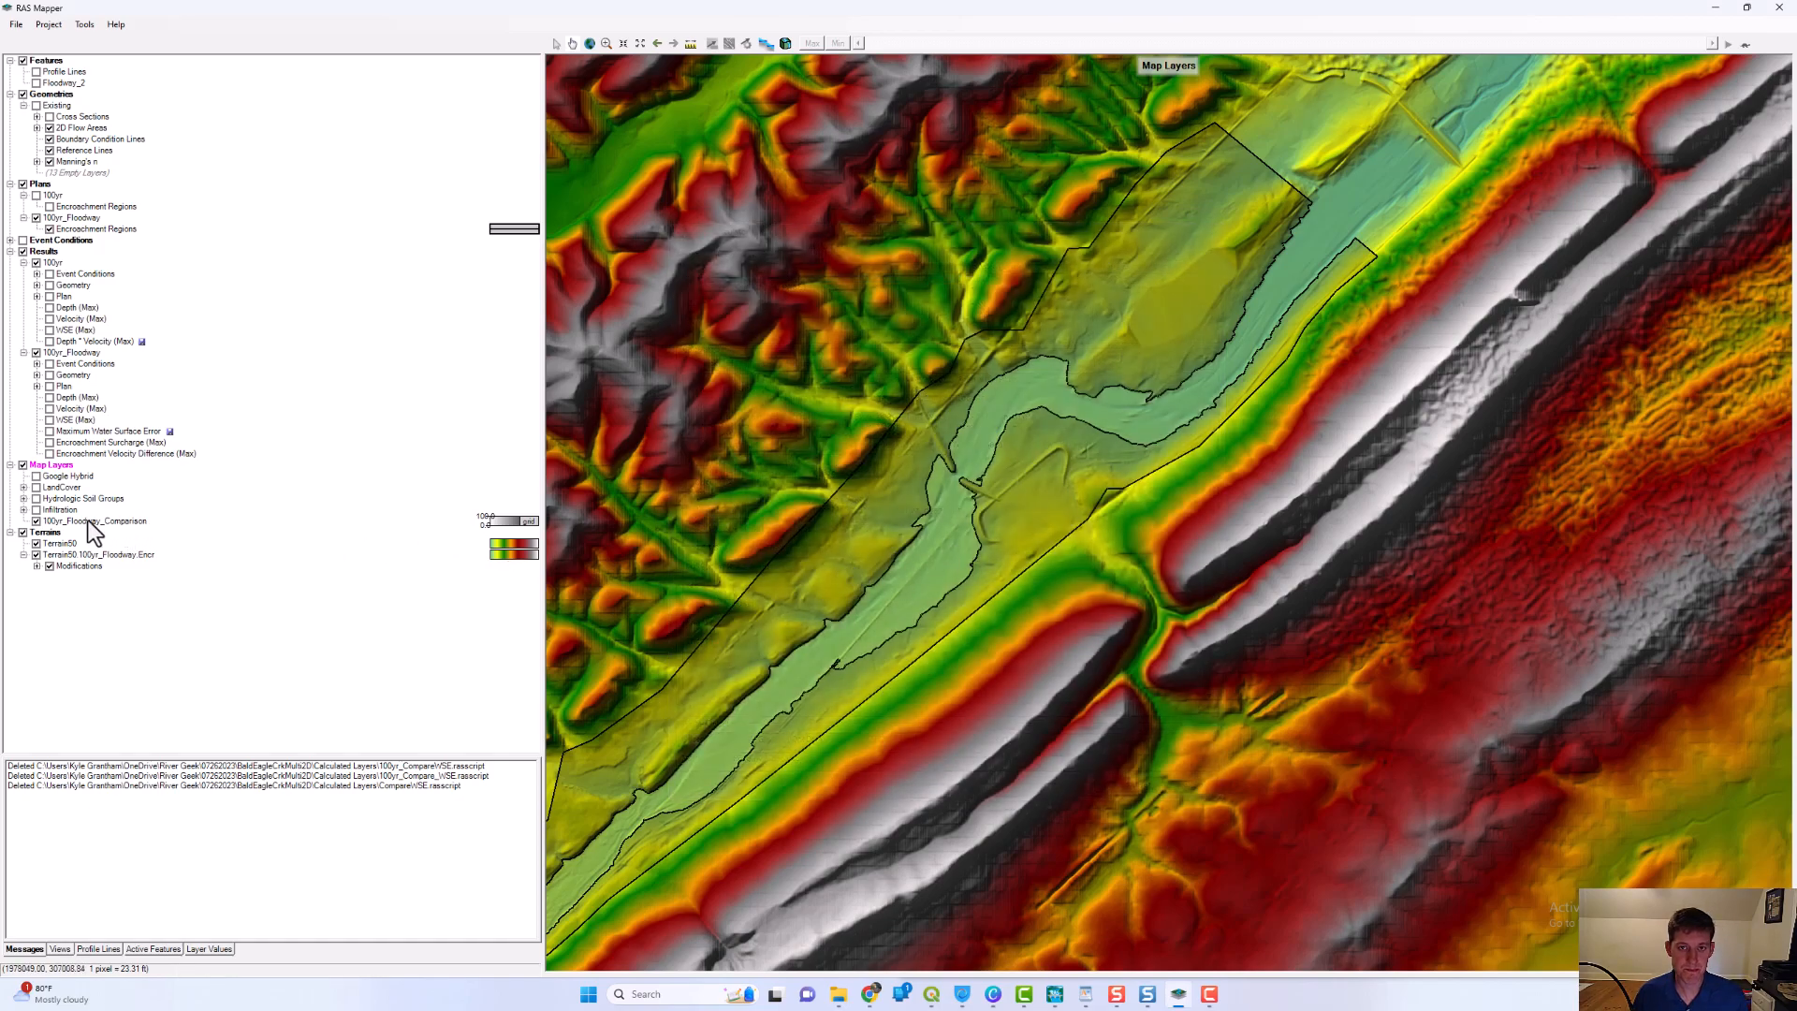
# - Display the 100yr_Floodway_Comparison layer at its Max profile and examine the surcharge values along the floodway
pyautogui.click(88, 520)
pyautogui.click(812, 44)
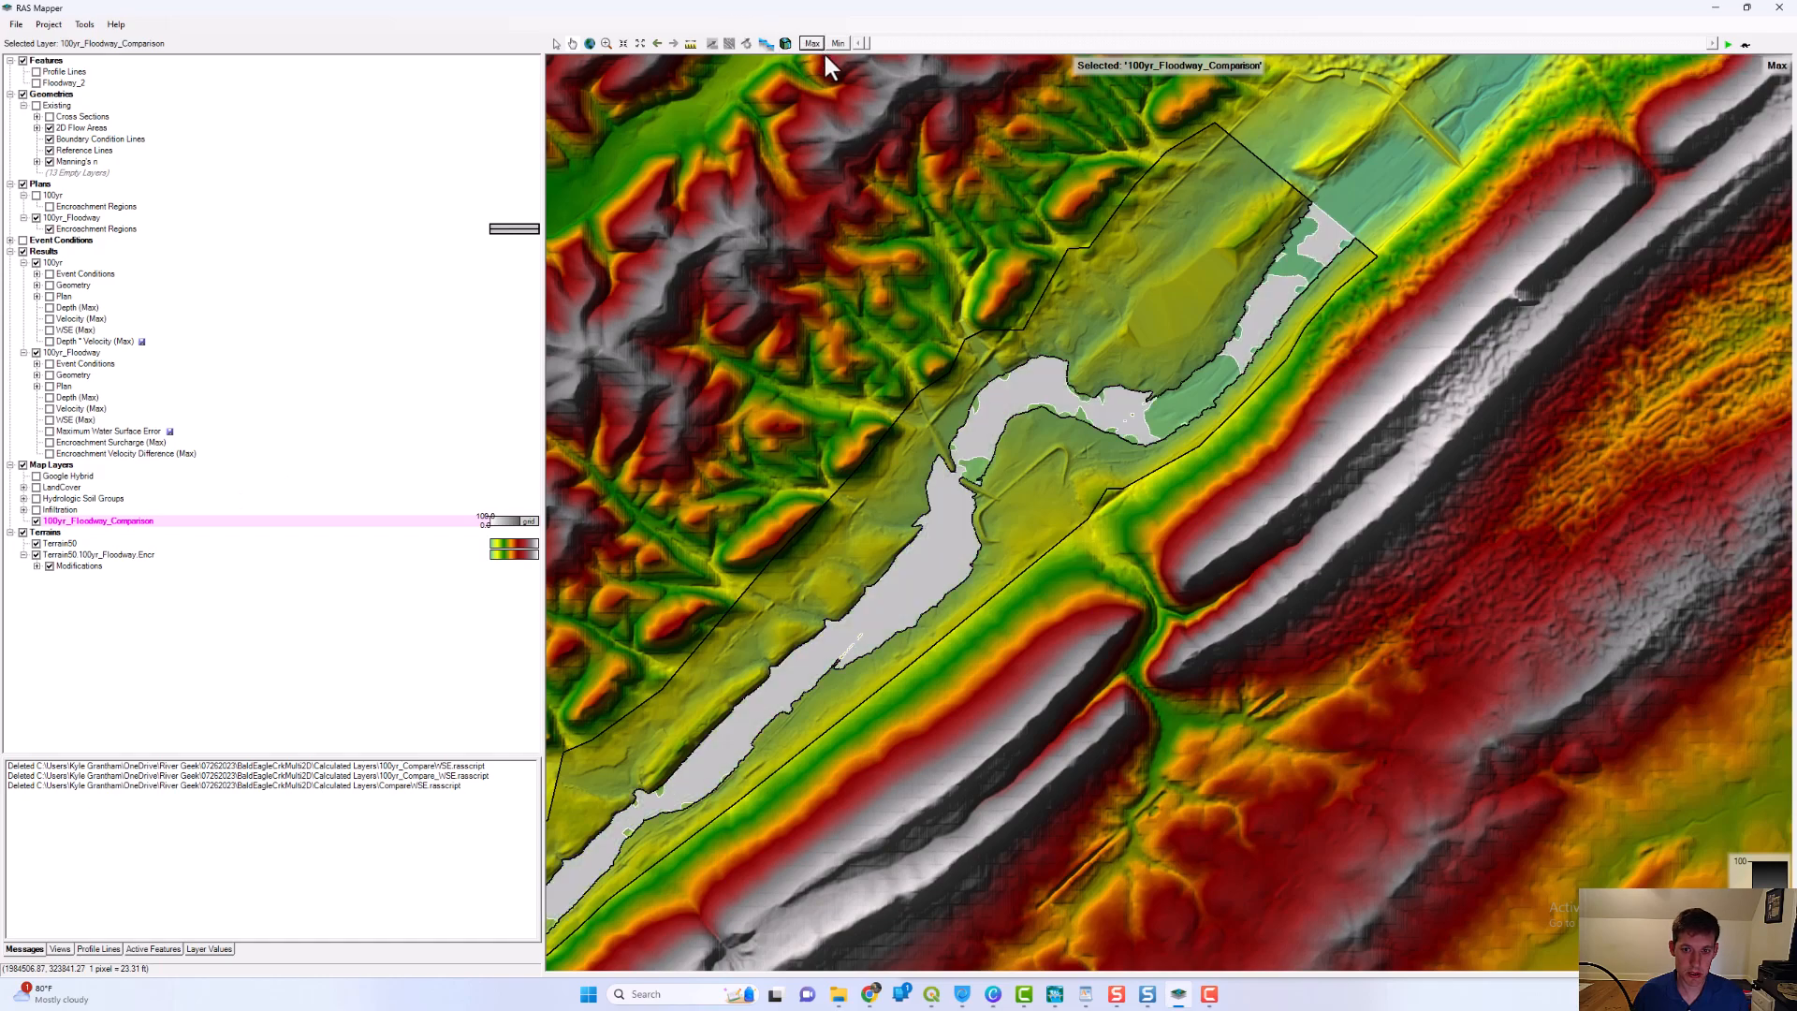
pyautogui.moveTo(1148, 321); pyautogui.dragTo(883, 341)
pyautogui.moveTo(1095, 261)
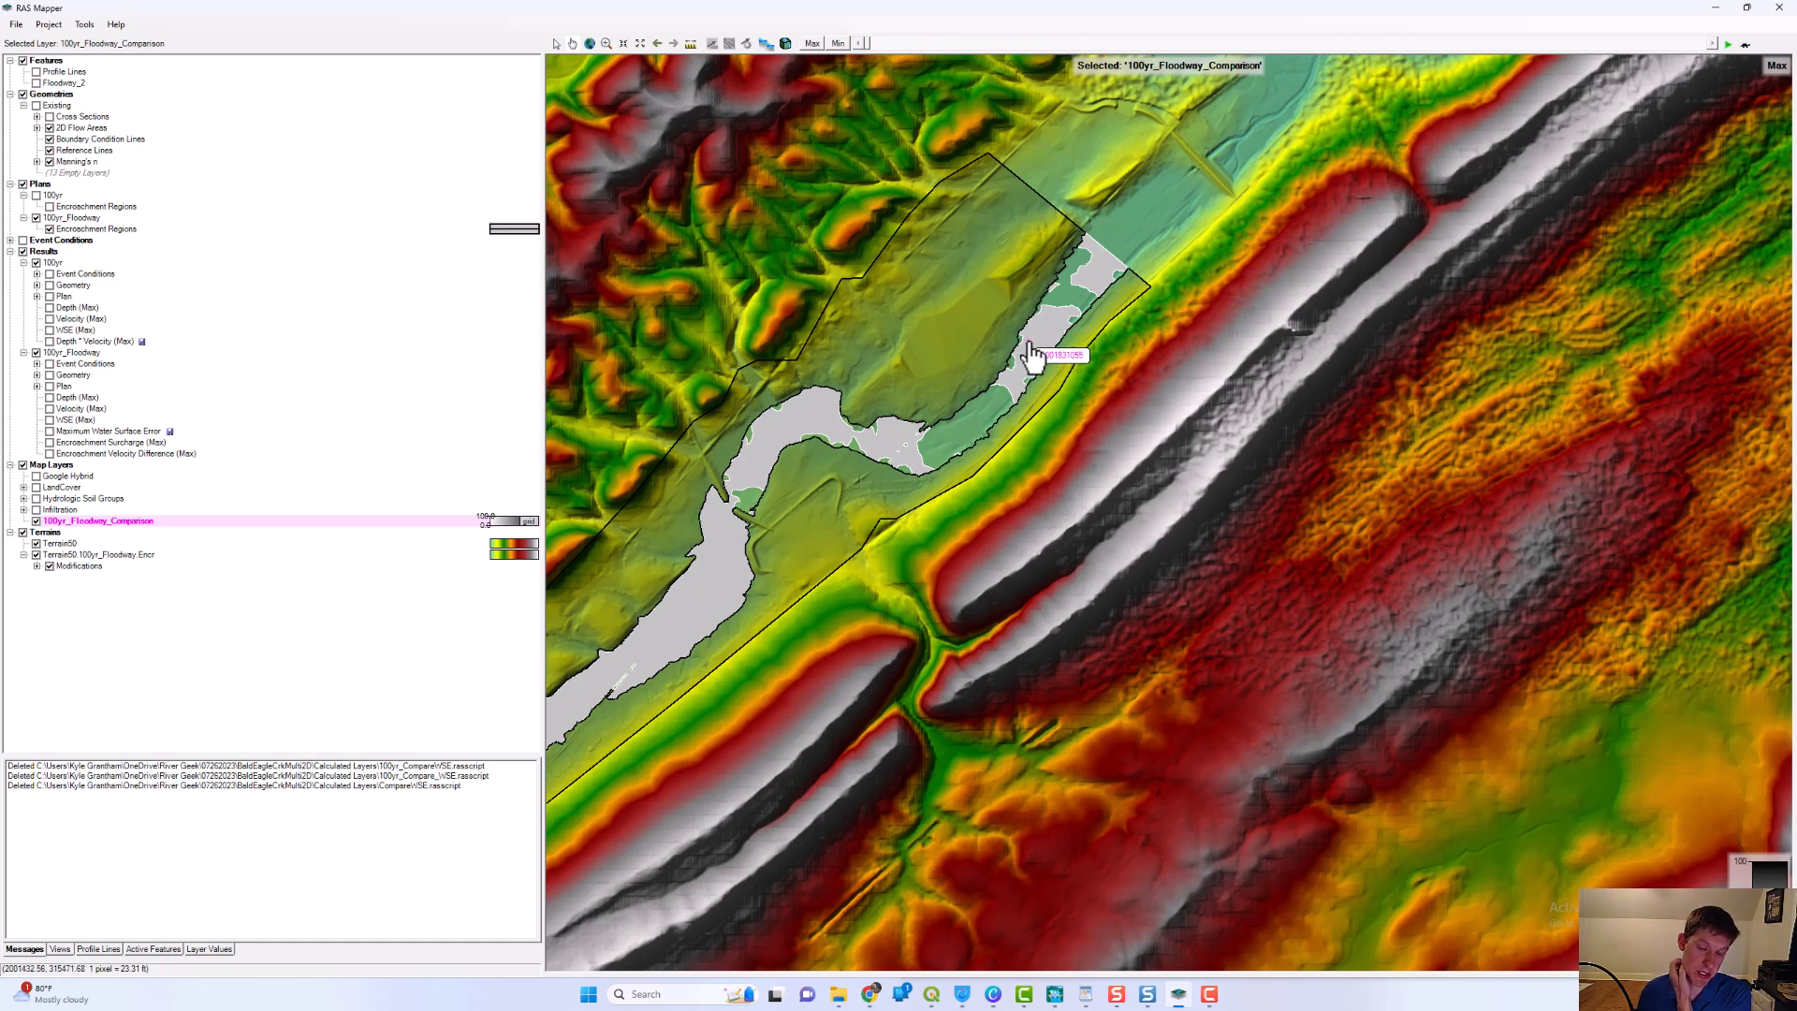
pyautogui.moveTo(1075, 342); pyautogui.dragTo(1194, 274)
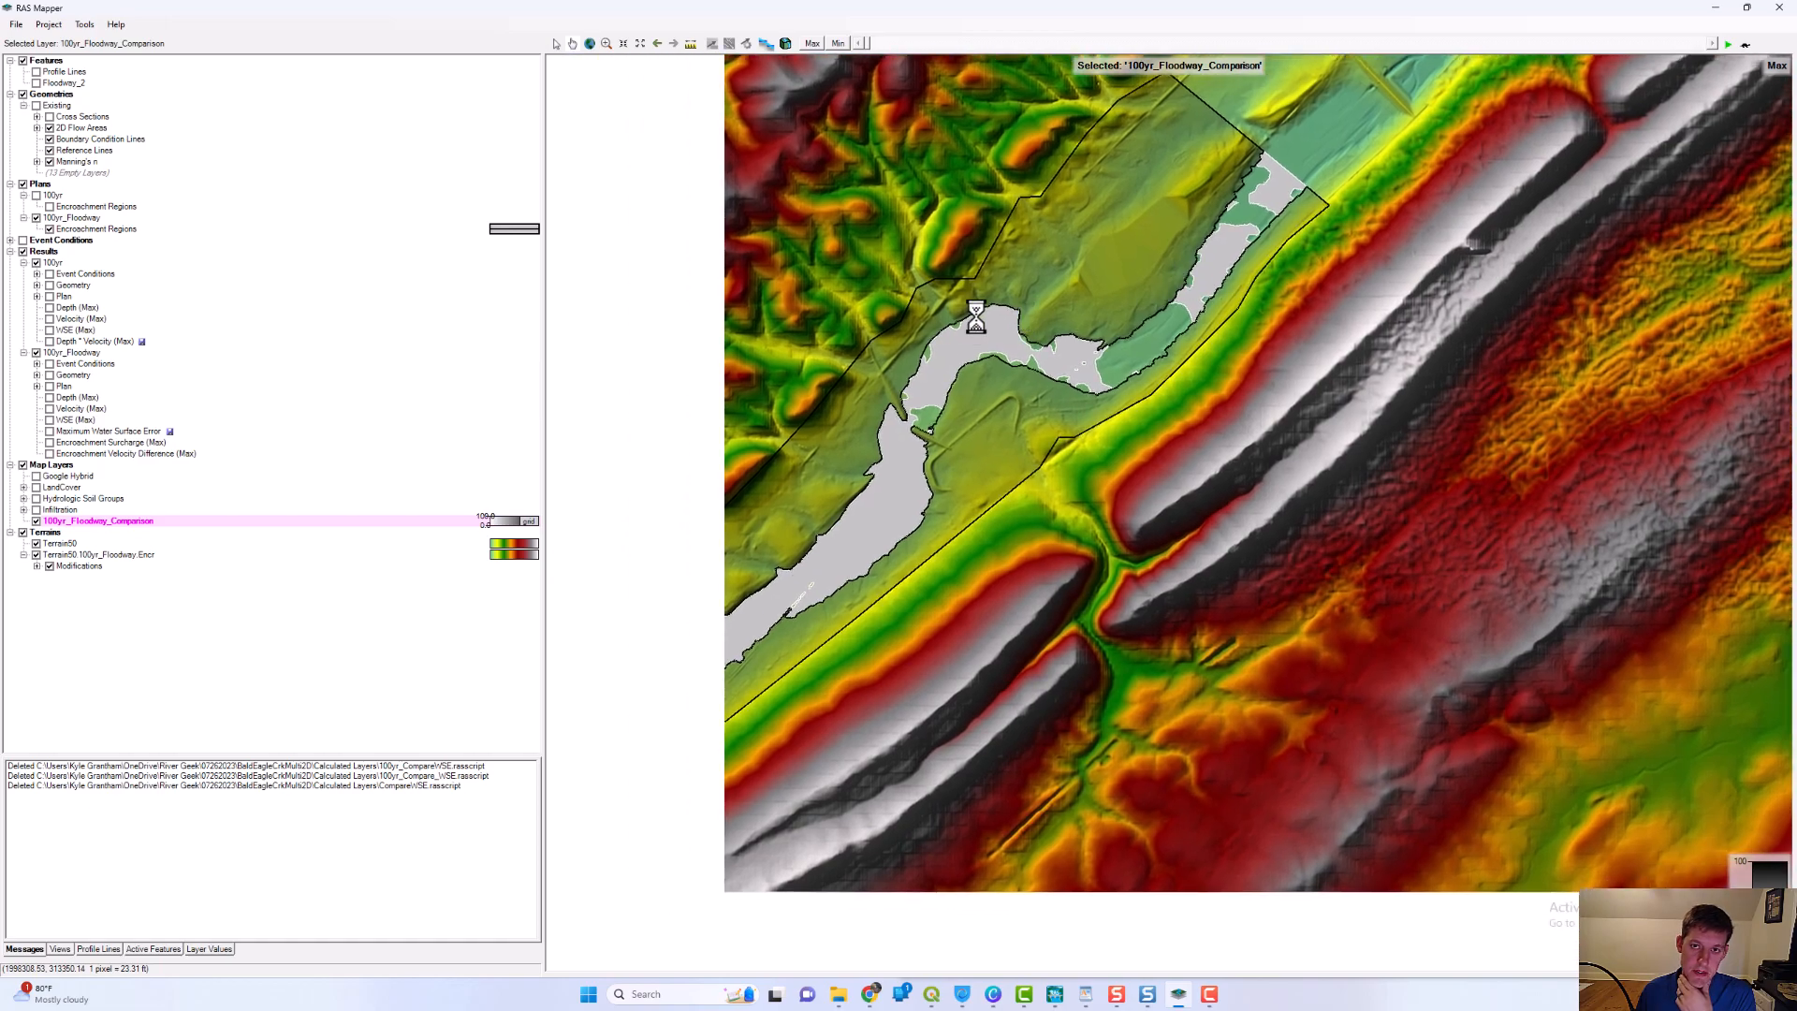
pyautogui.moveTo(924, 516); pyautogui.dragTo(775, 622)
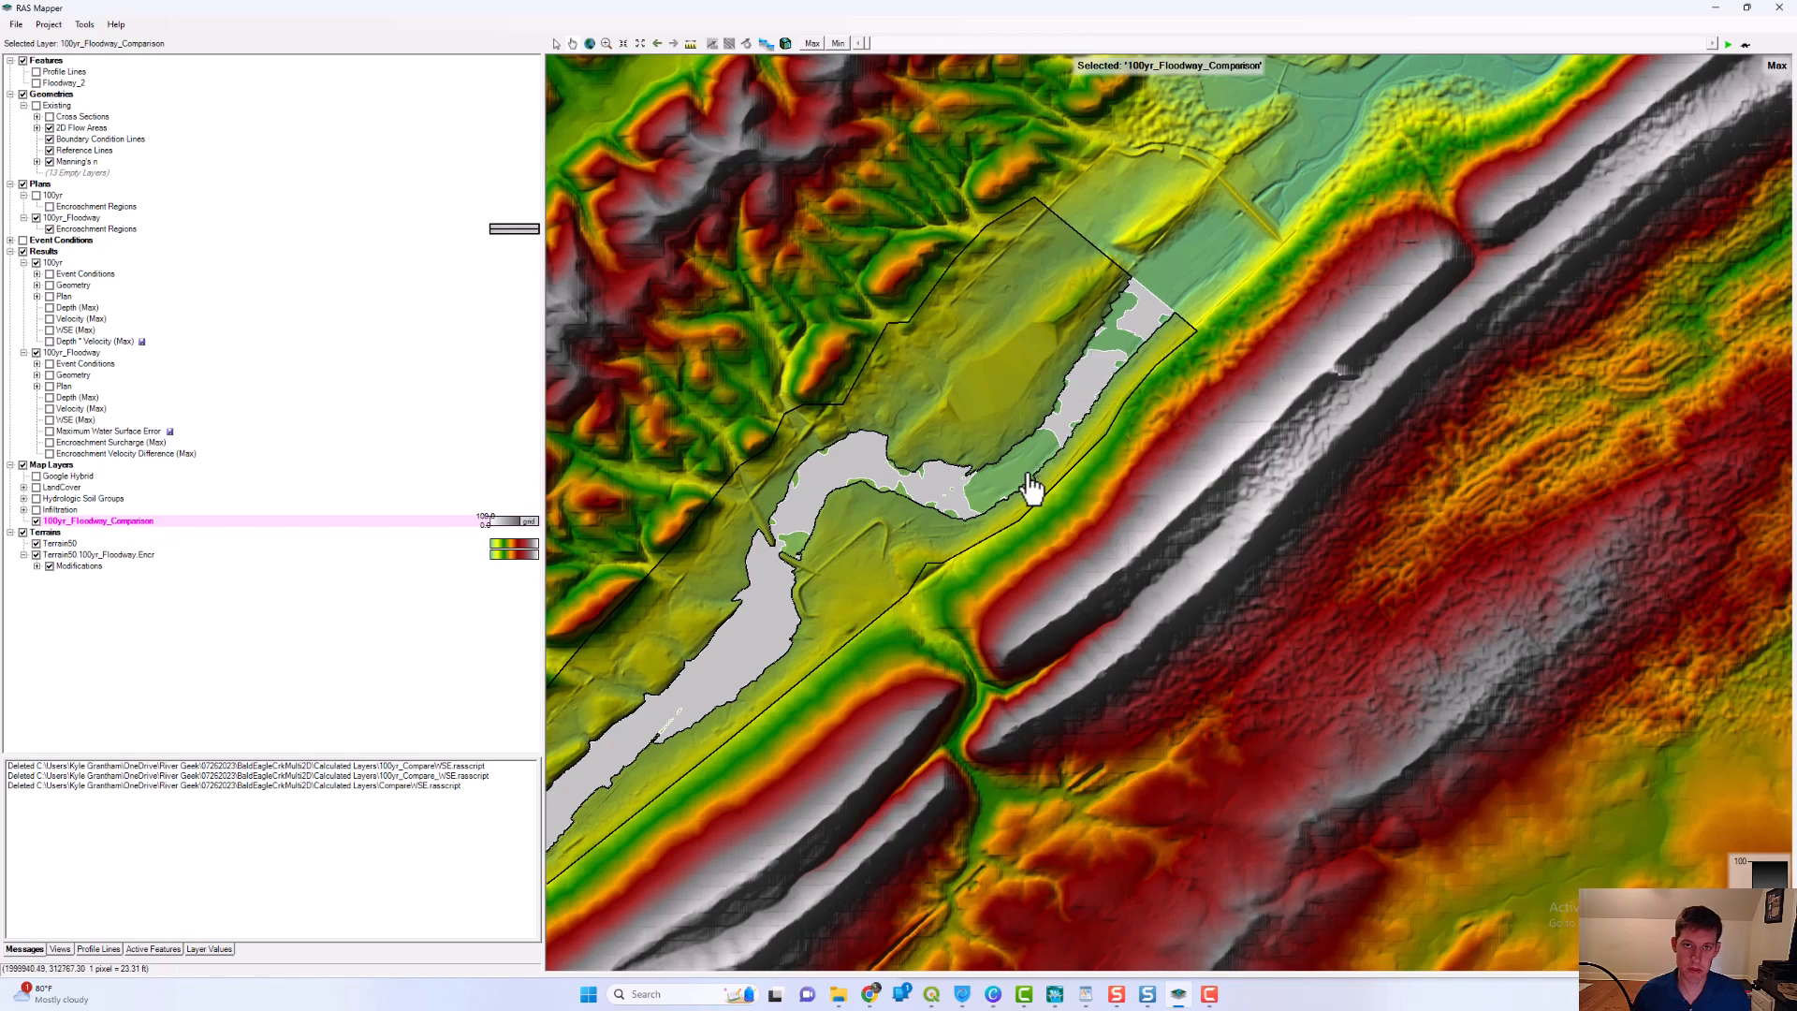
pyautogui.moveTo(1011, 491); pyautogui.dragTo(1098, 503)
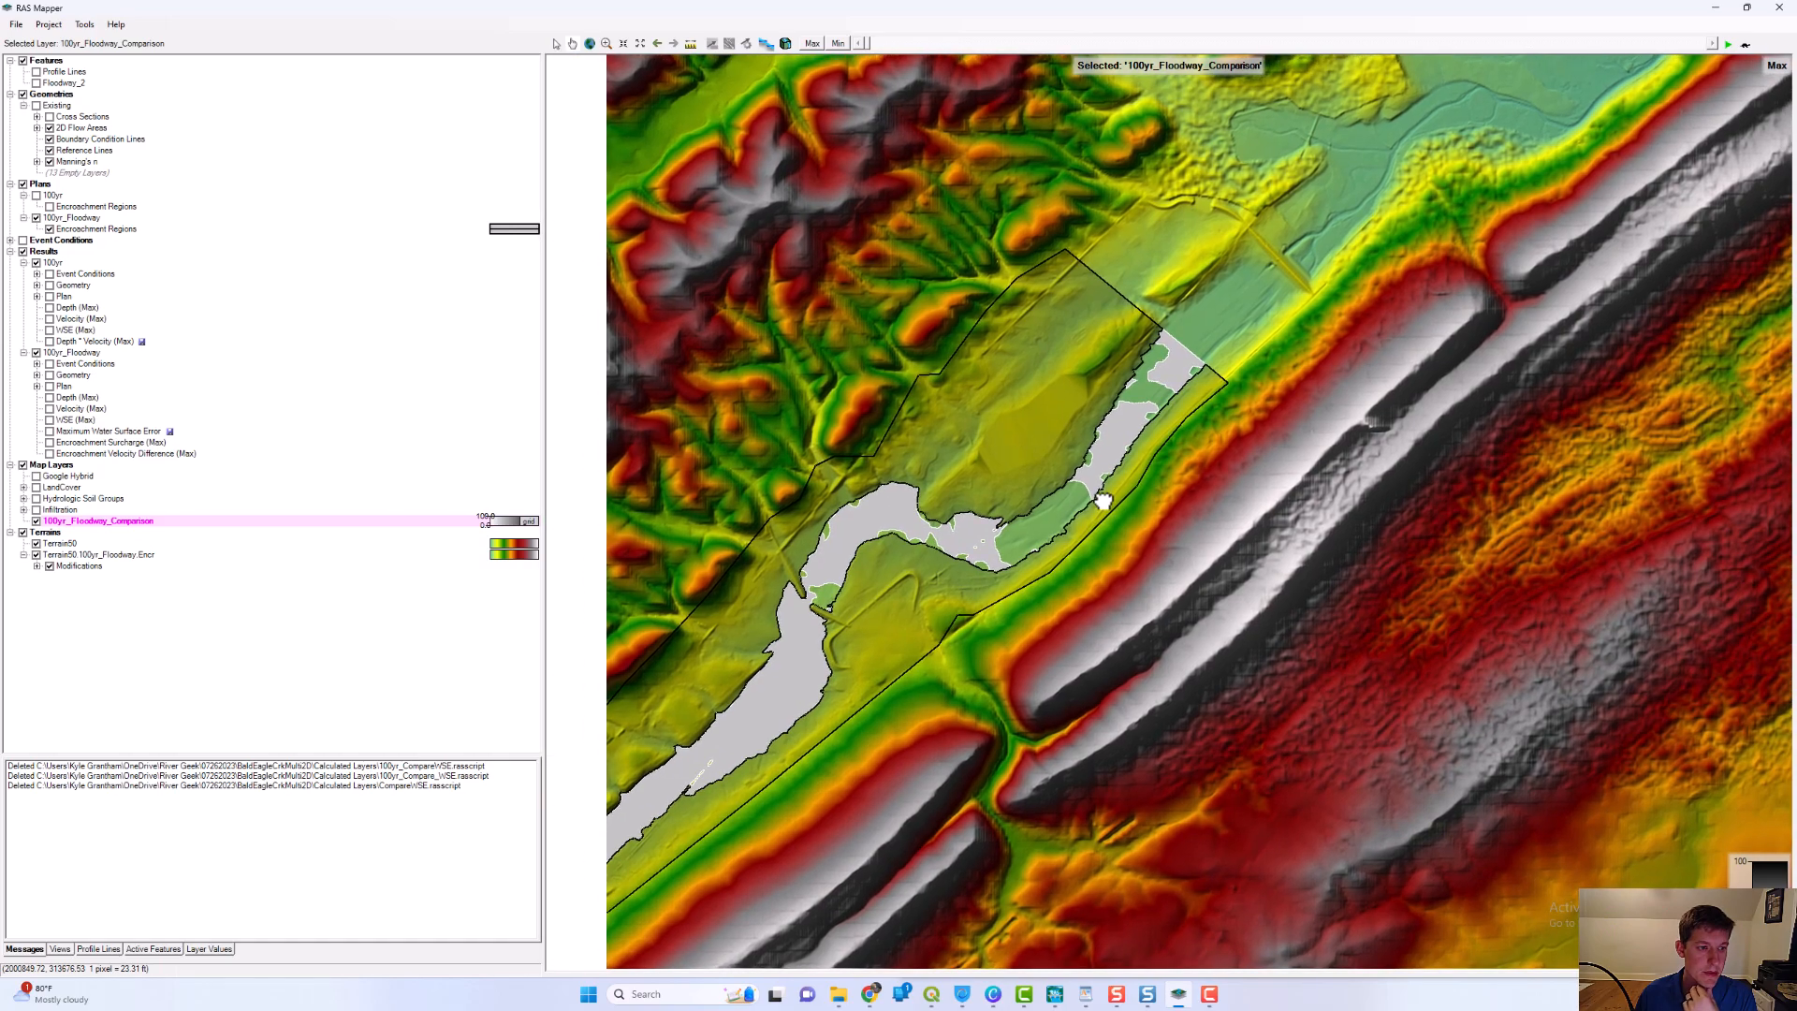
# - Edit the 100yr_Floodway_Comparison layer's surface fill, setting its maximum to 1.04 and its minimum to -0.04
pyautogui.rightClick(208, 535)
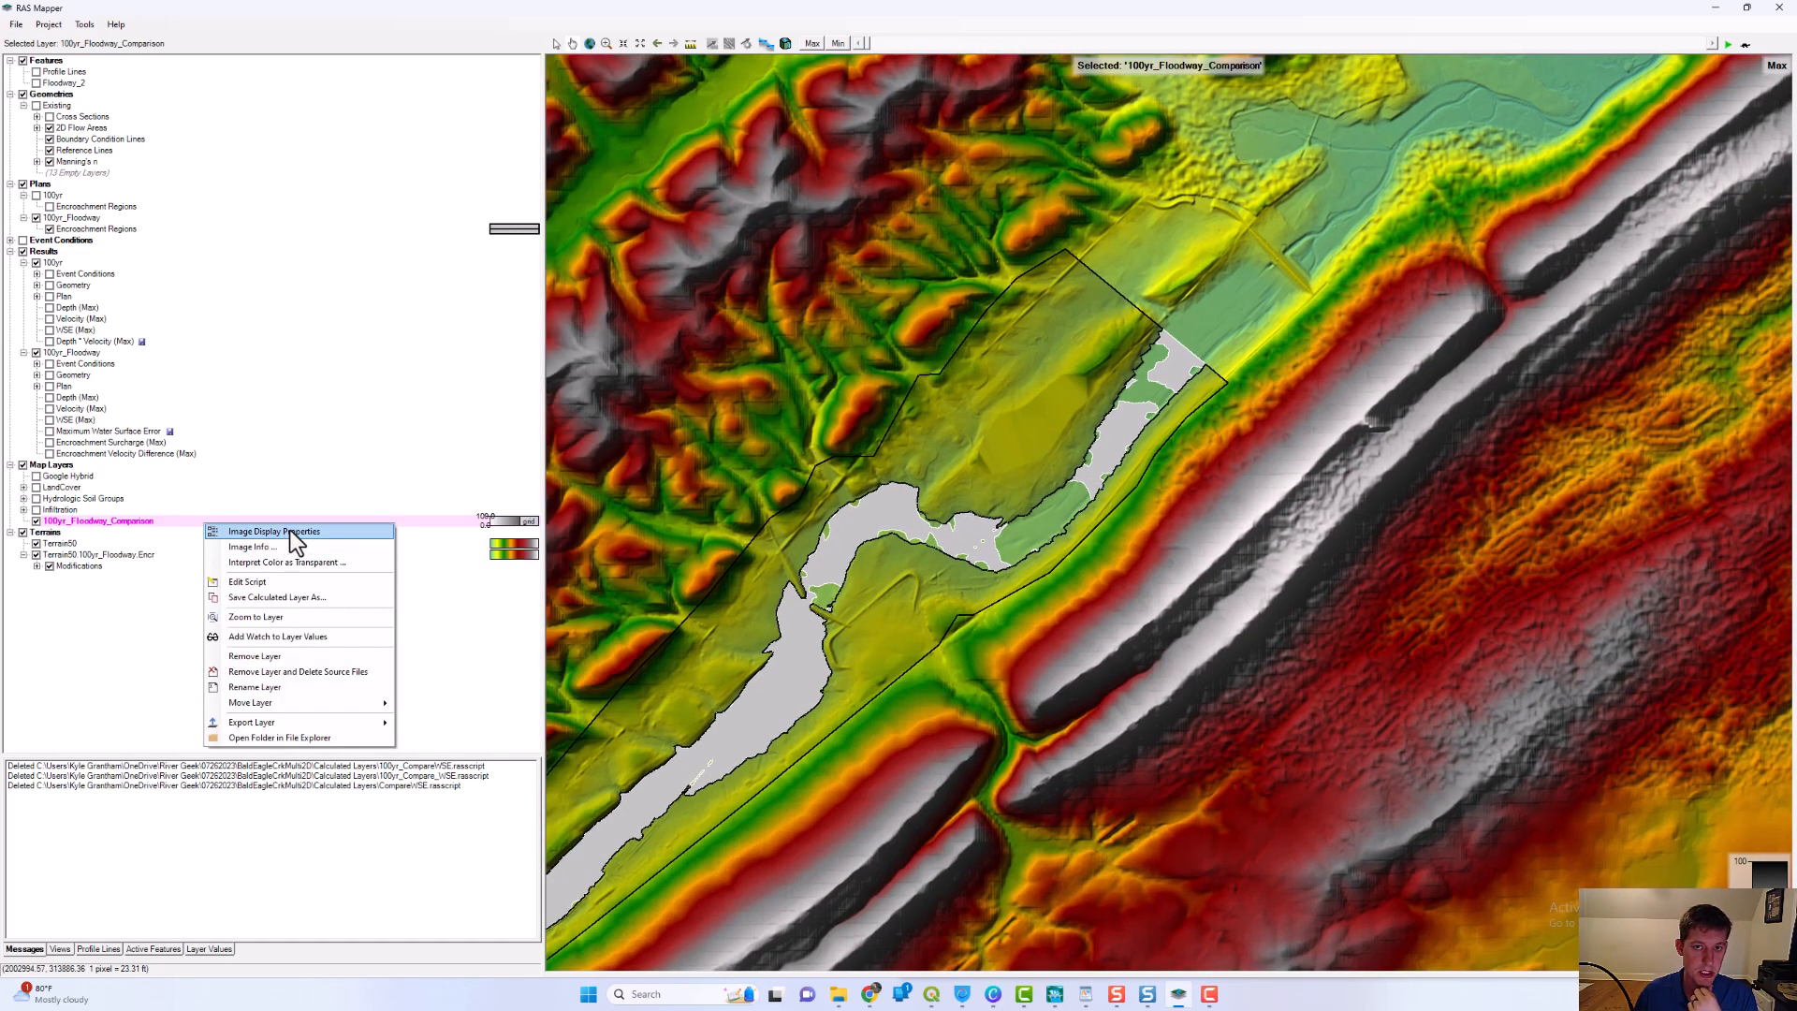
pyautogui.click(290, 530)
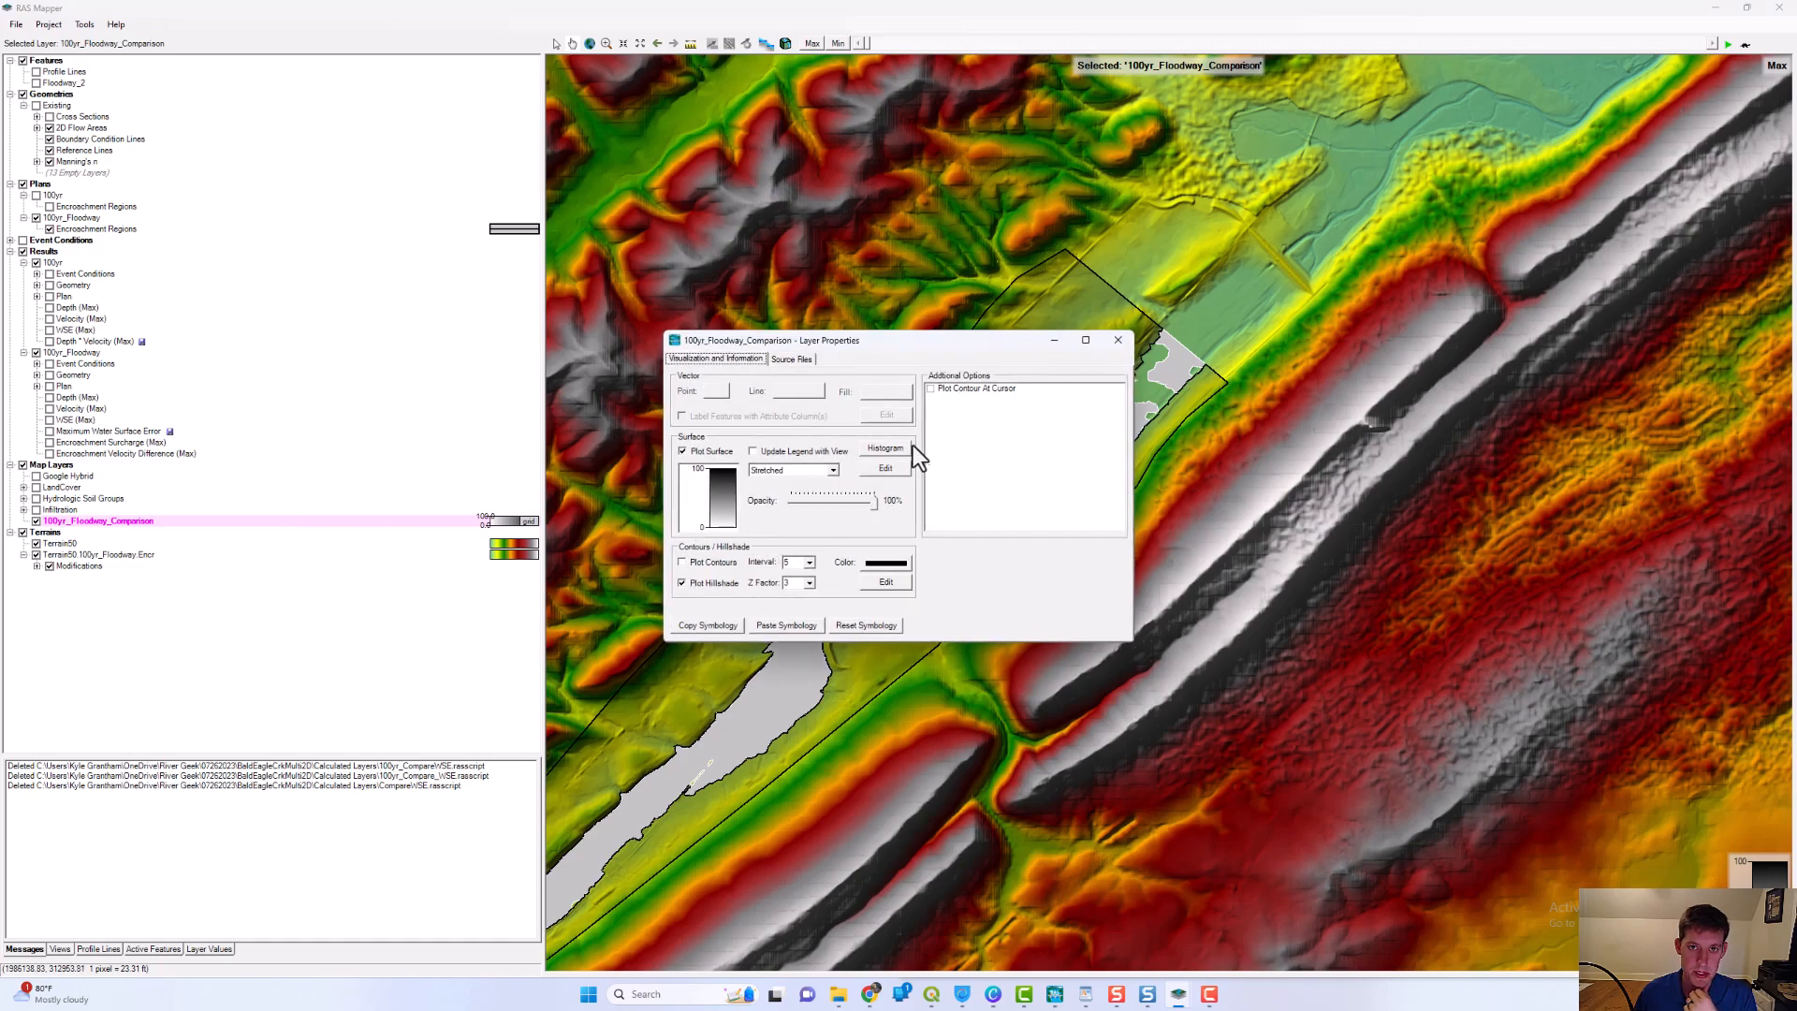
pyautogui.click(890, 472)
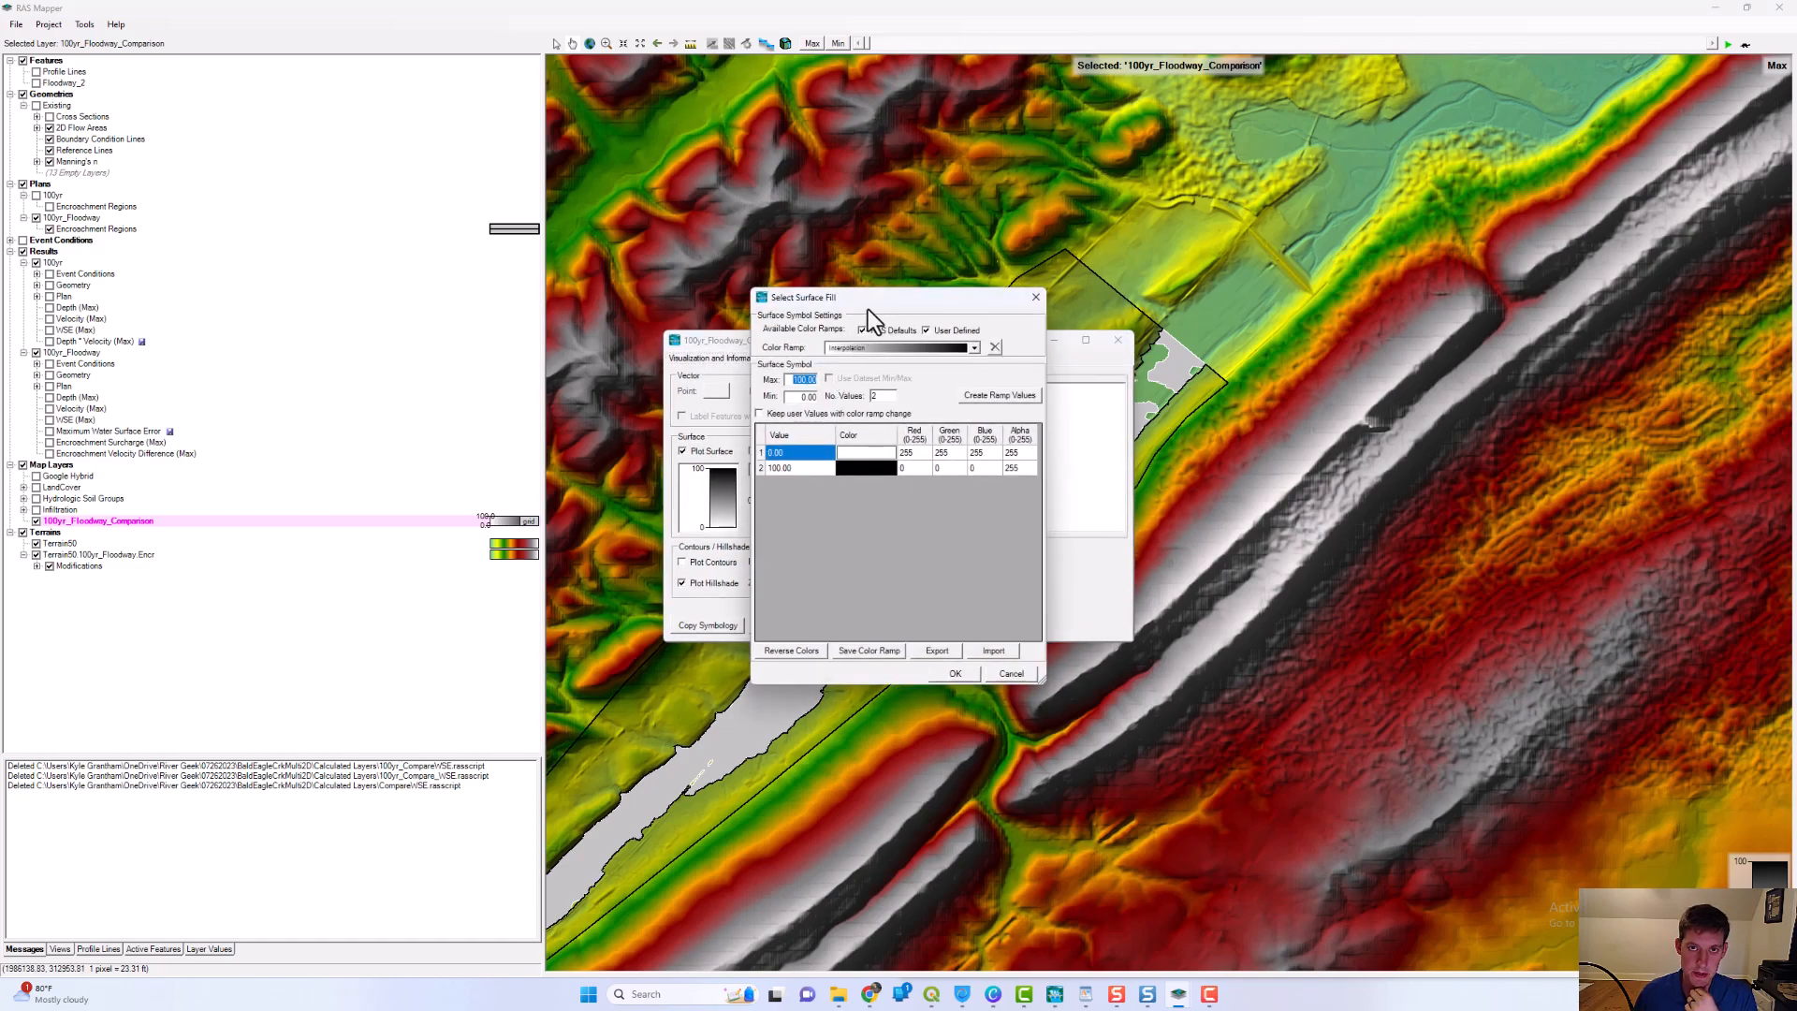
pyautogui.moveTo(866, 307); pyautogui.dragTo(952, 373)
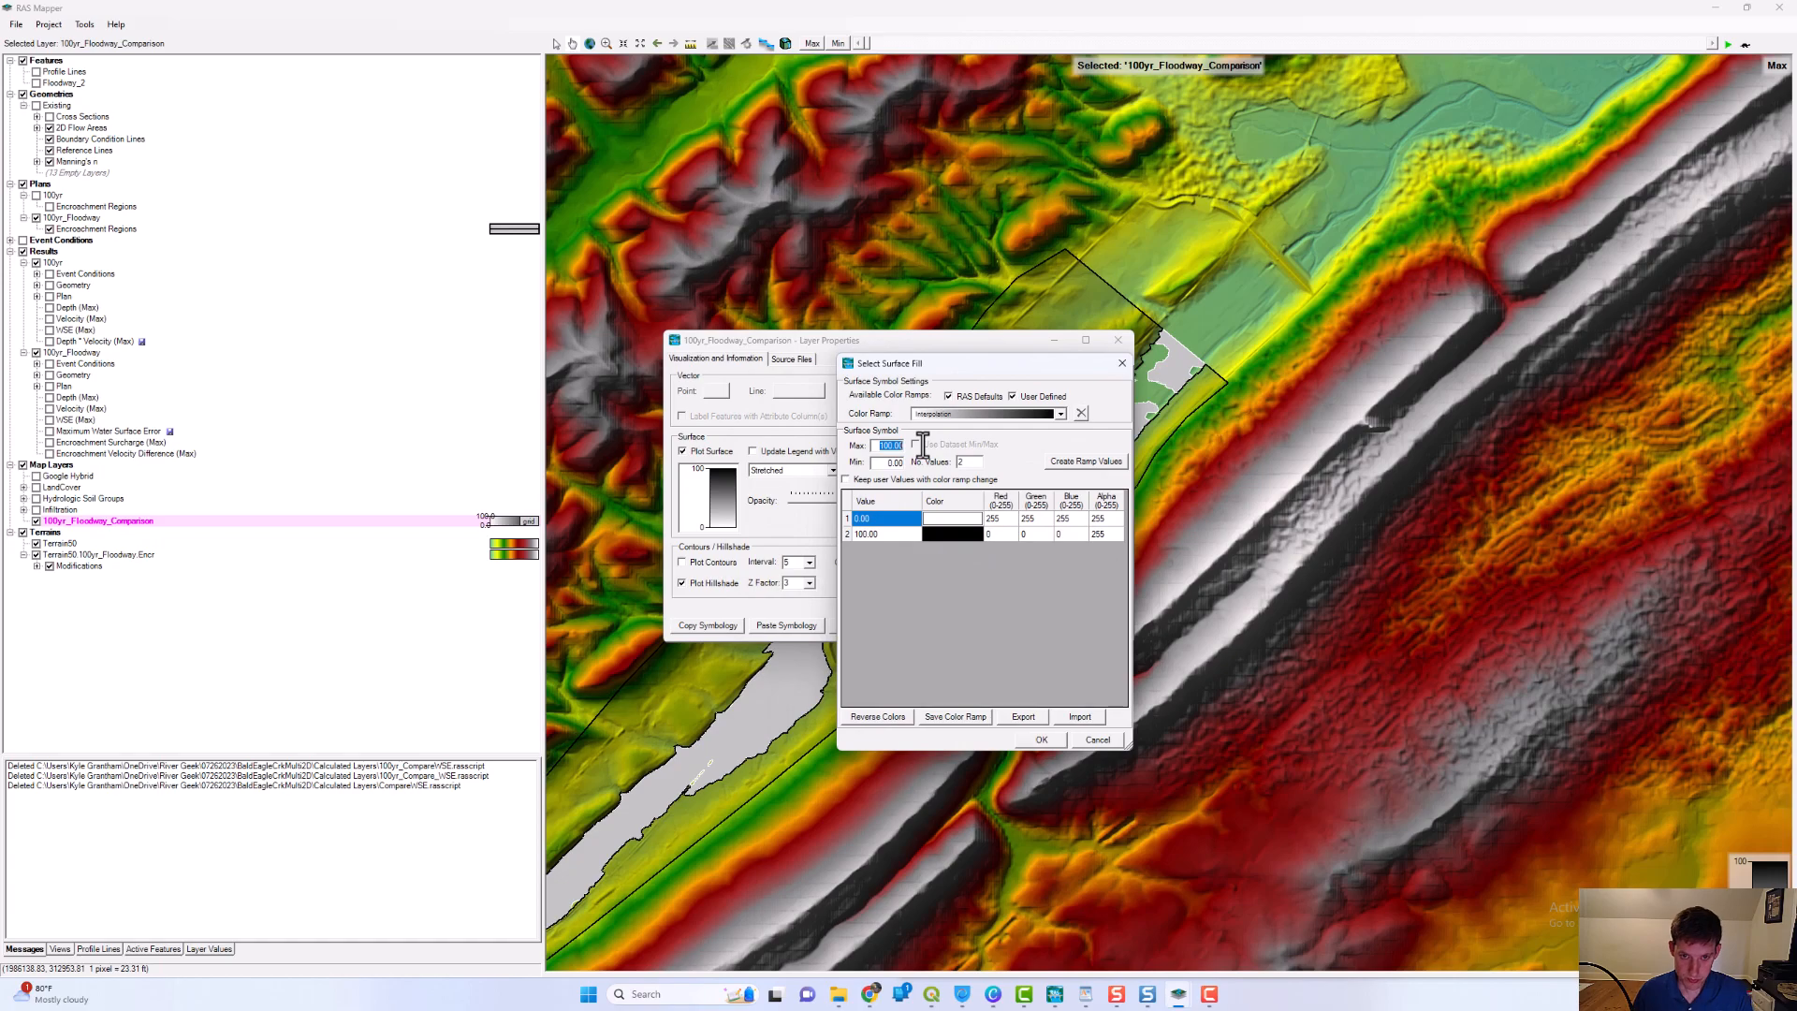
pyautogui.press('BackSpace')
pyautogui.write('1.04')
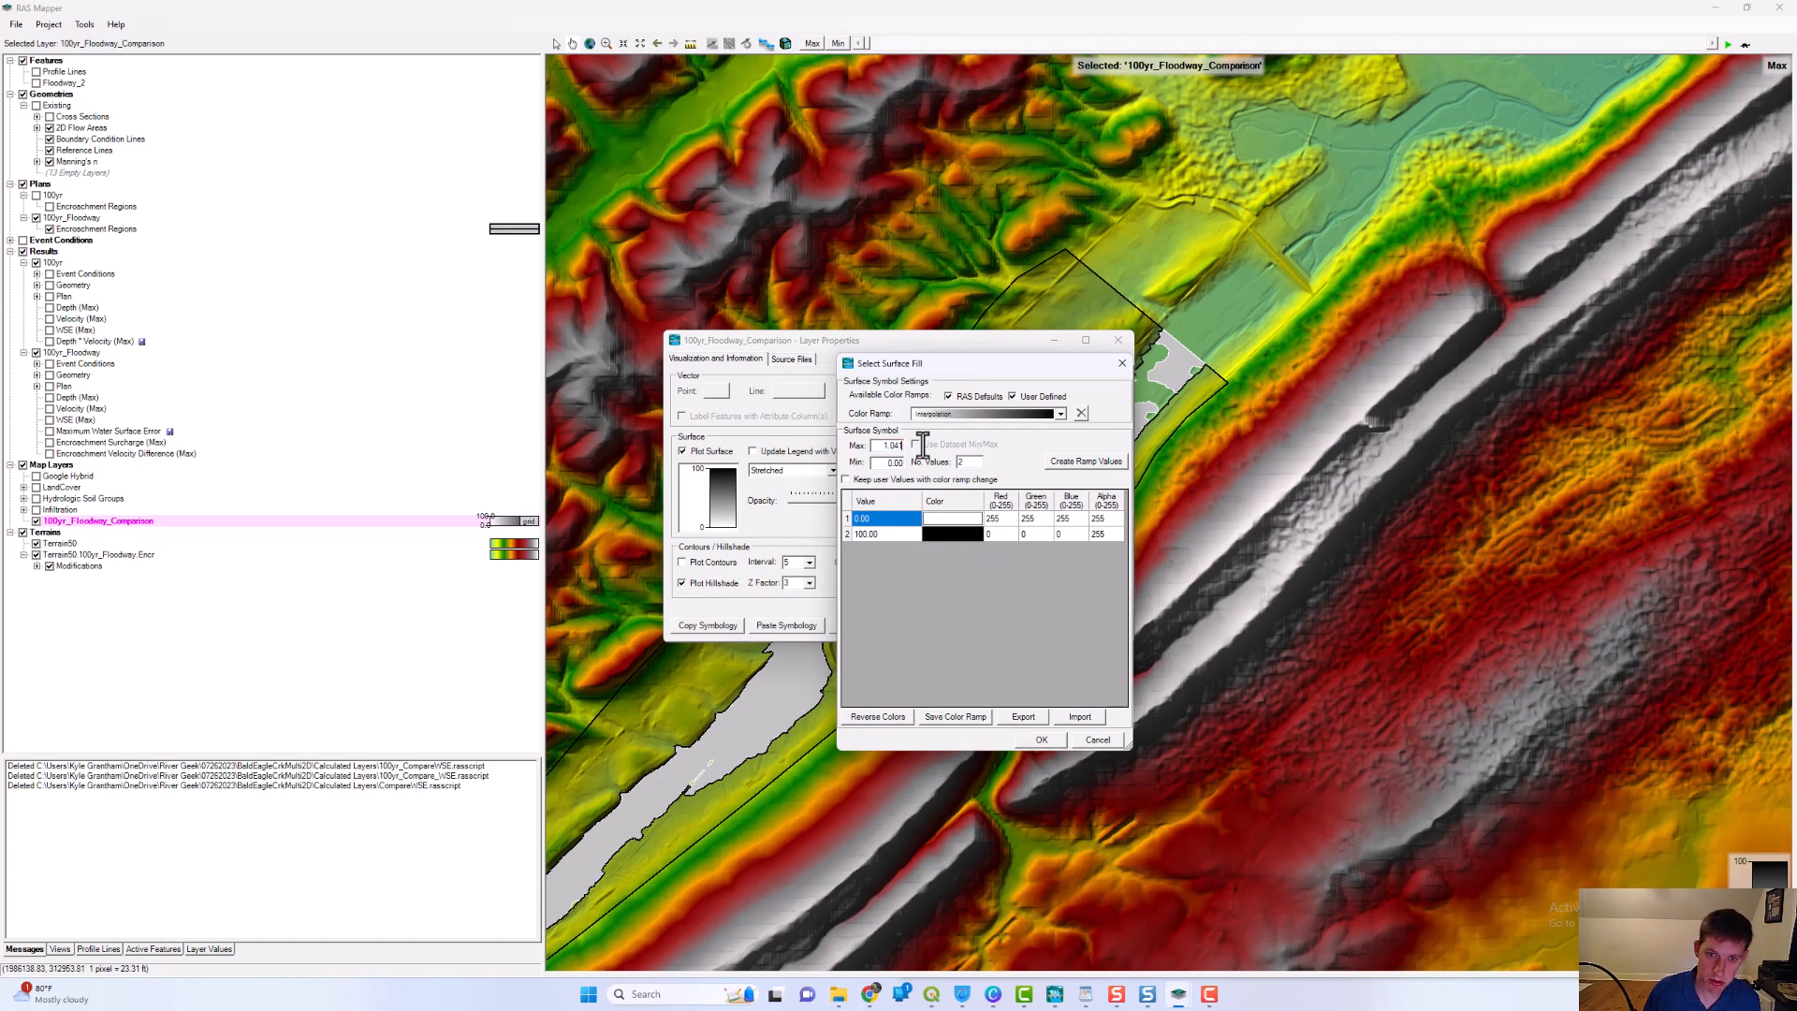
pyautogui.doubleClick(886, 461)
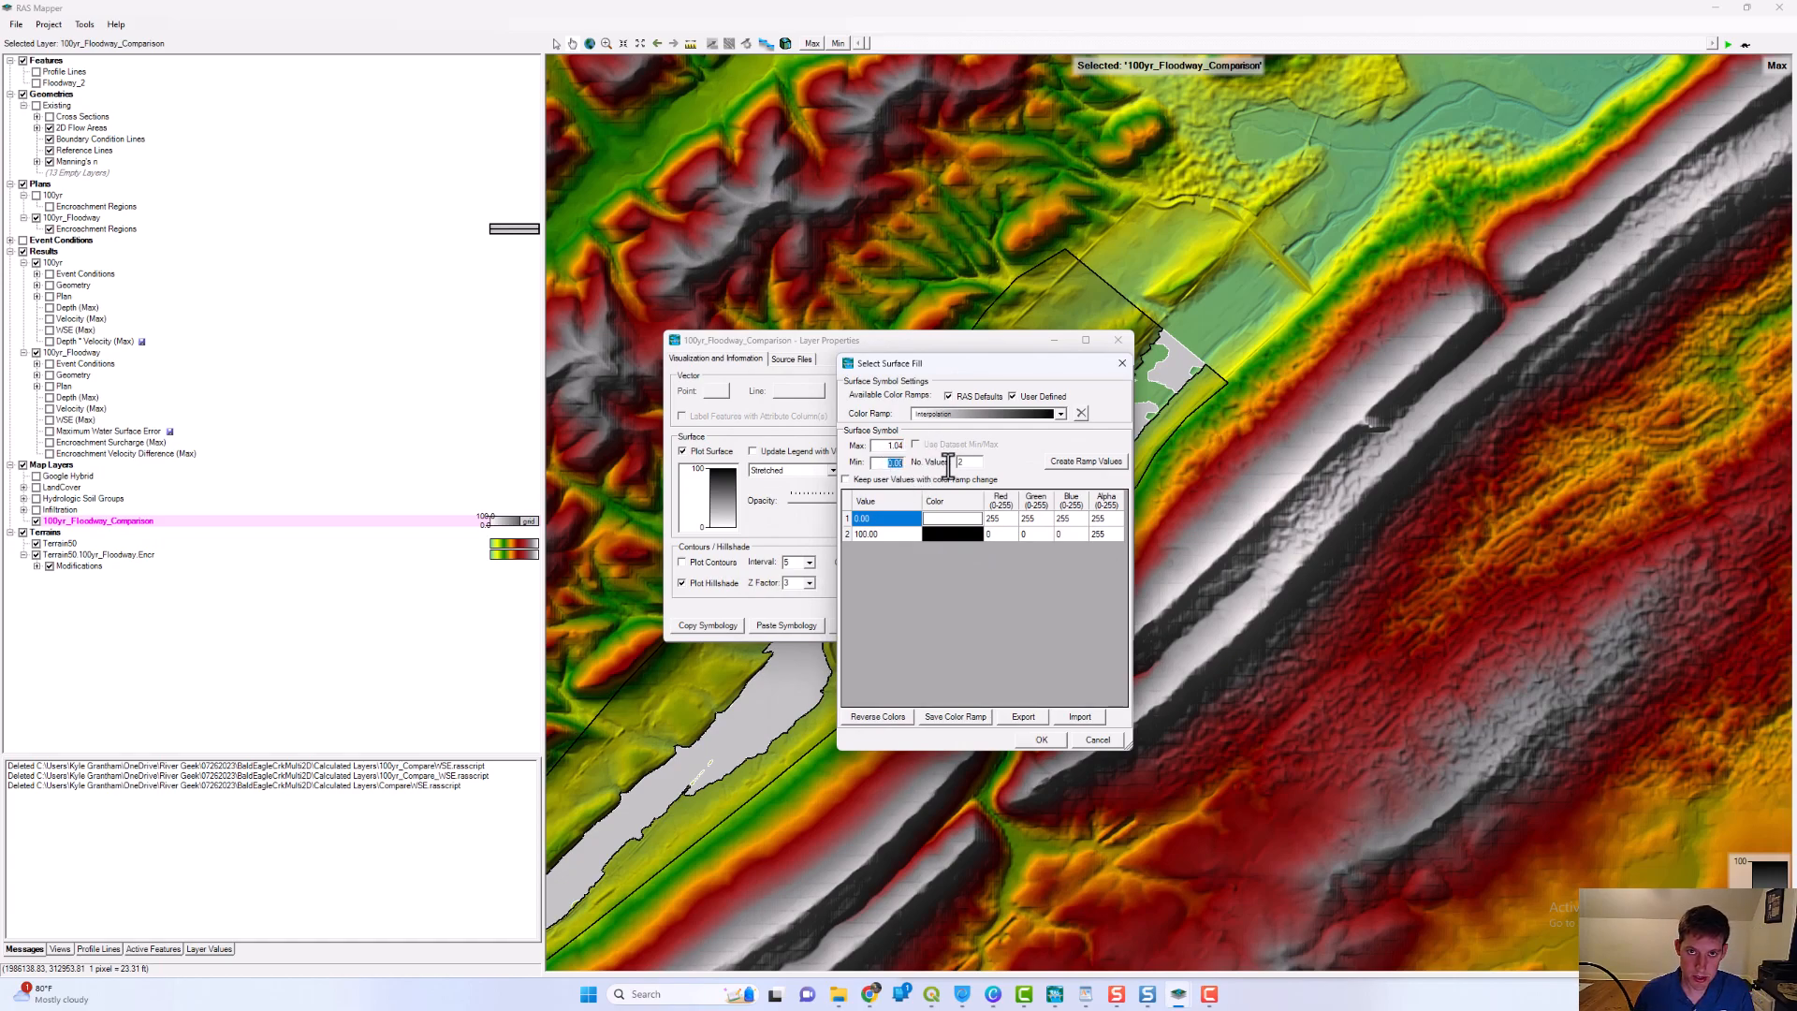
pyautogui.write('-0.0')
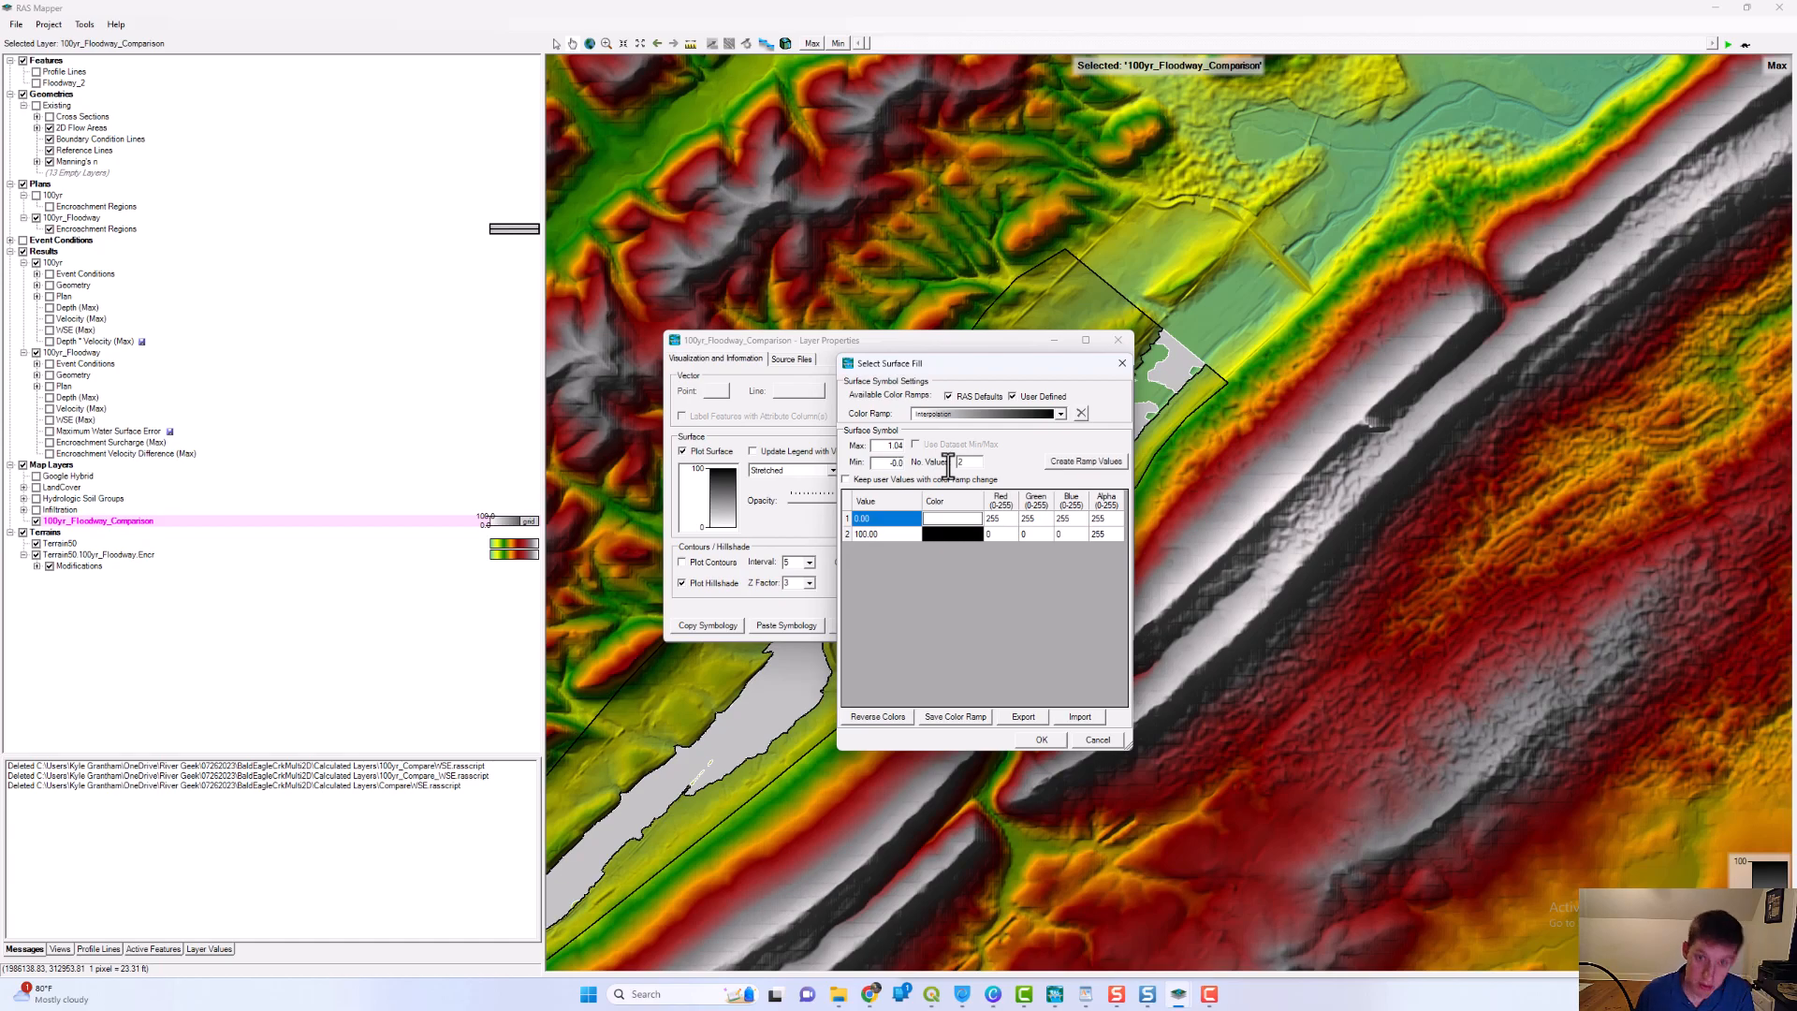
pyautogui.write('4')
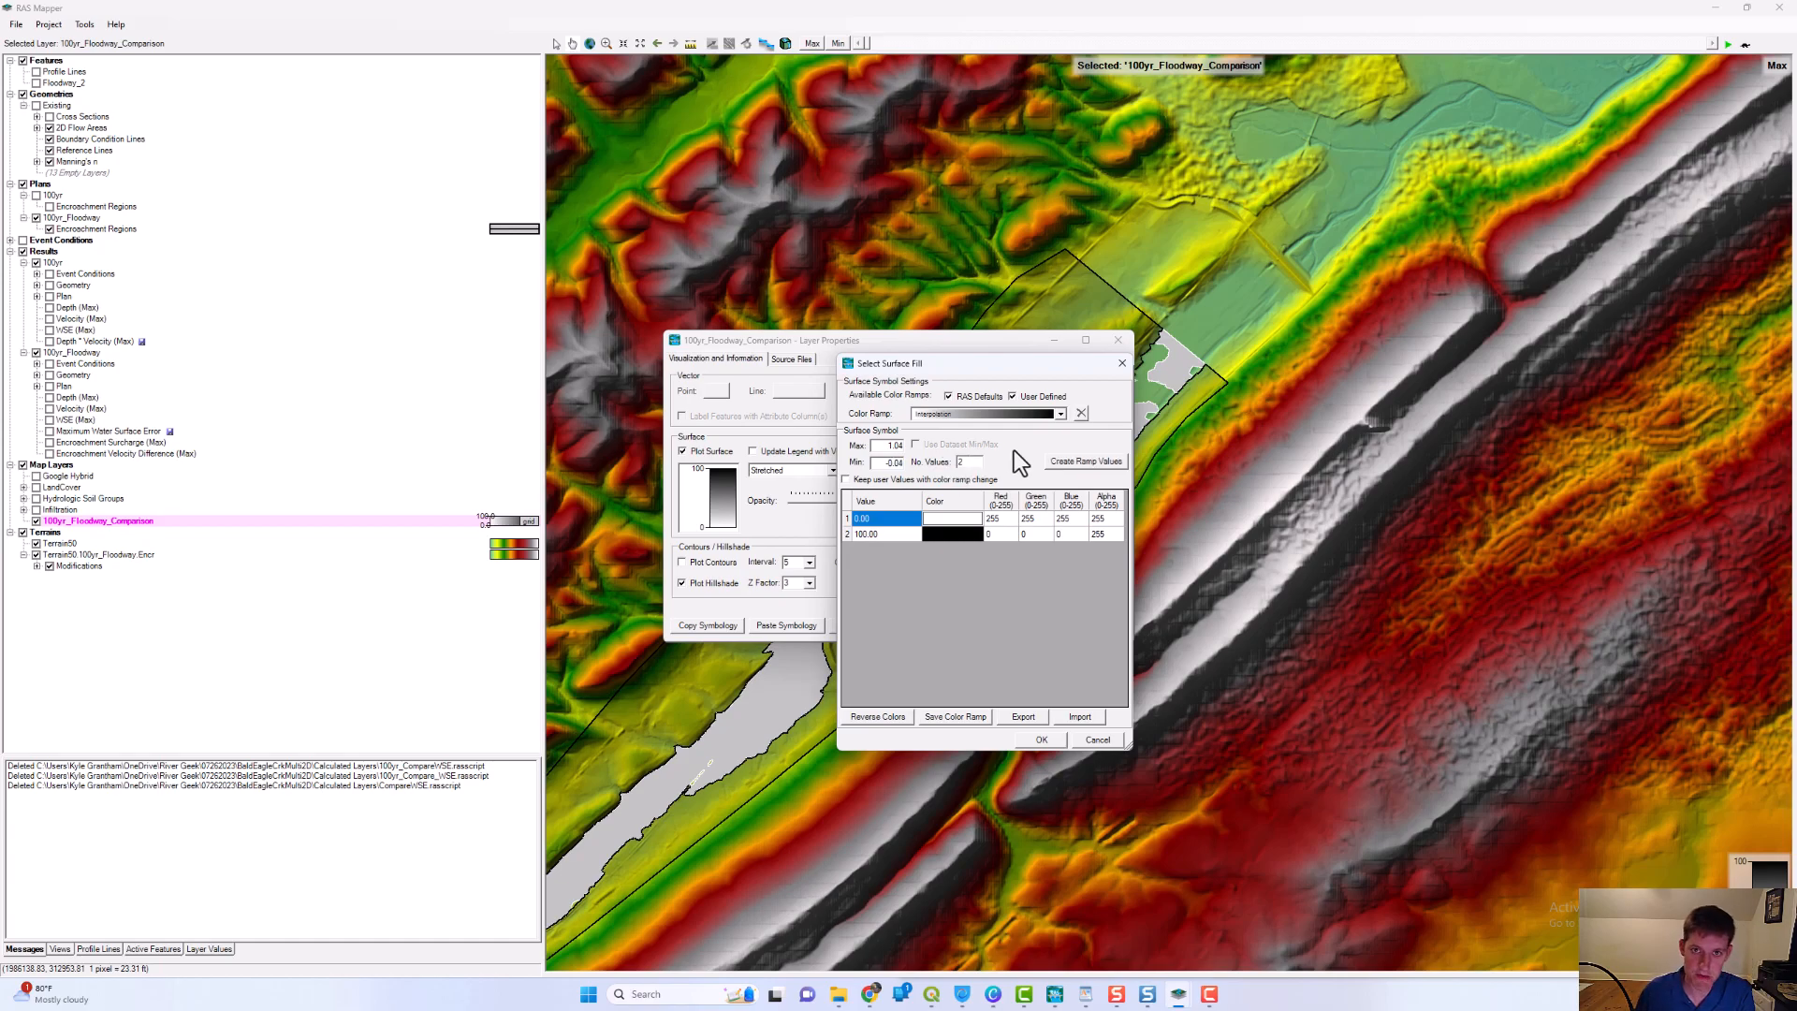
# - Assign the user-defined FLOODWAY color ramp to the comparison surface, review its value breaks, and accept the surface fill
pyautogui.click(1061, 414)
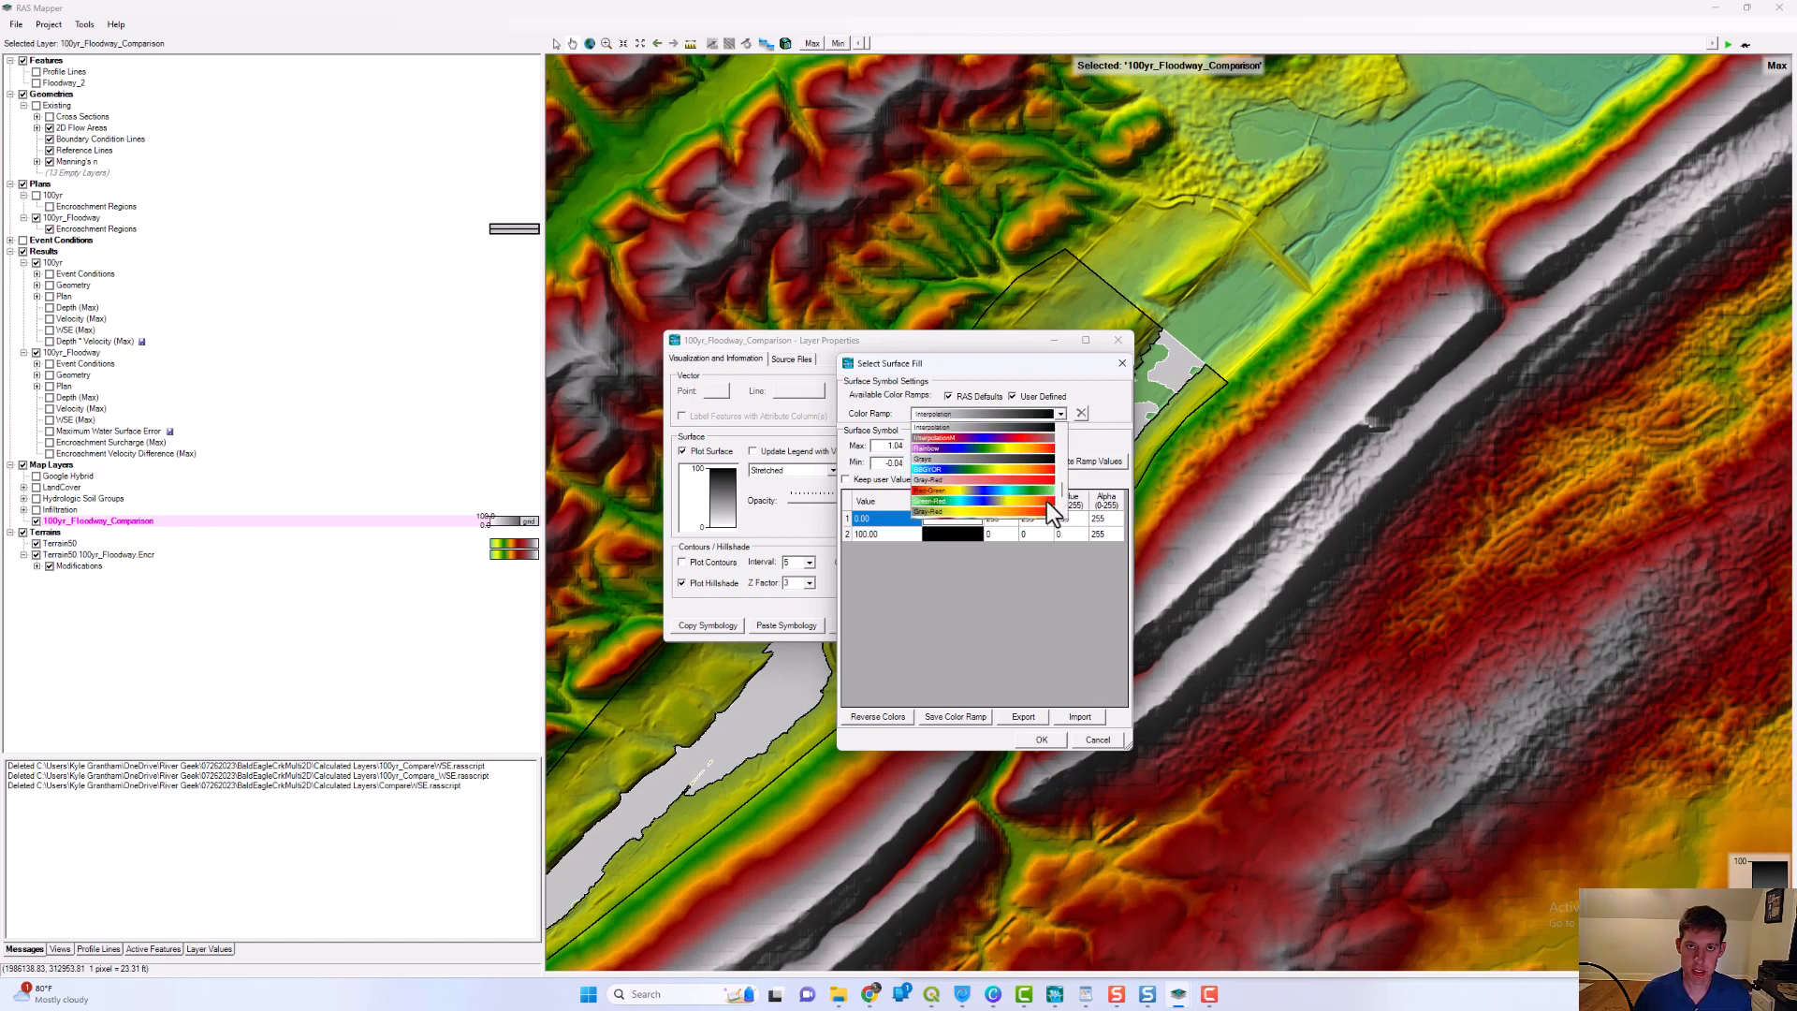
pyautogui.moveTo(1061, 489); pyautogui.dragTo(1063, 516)
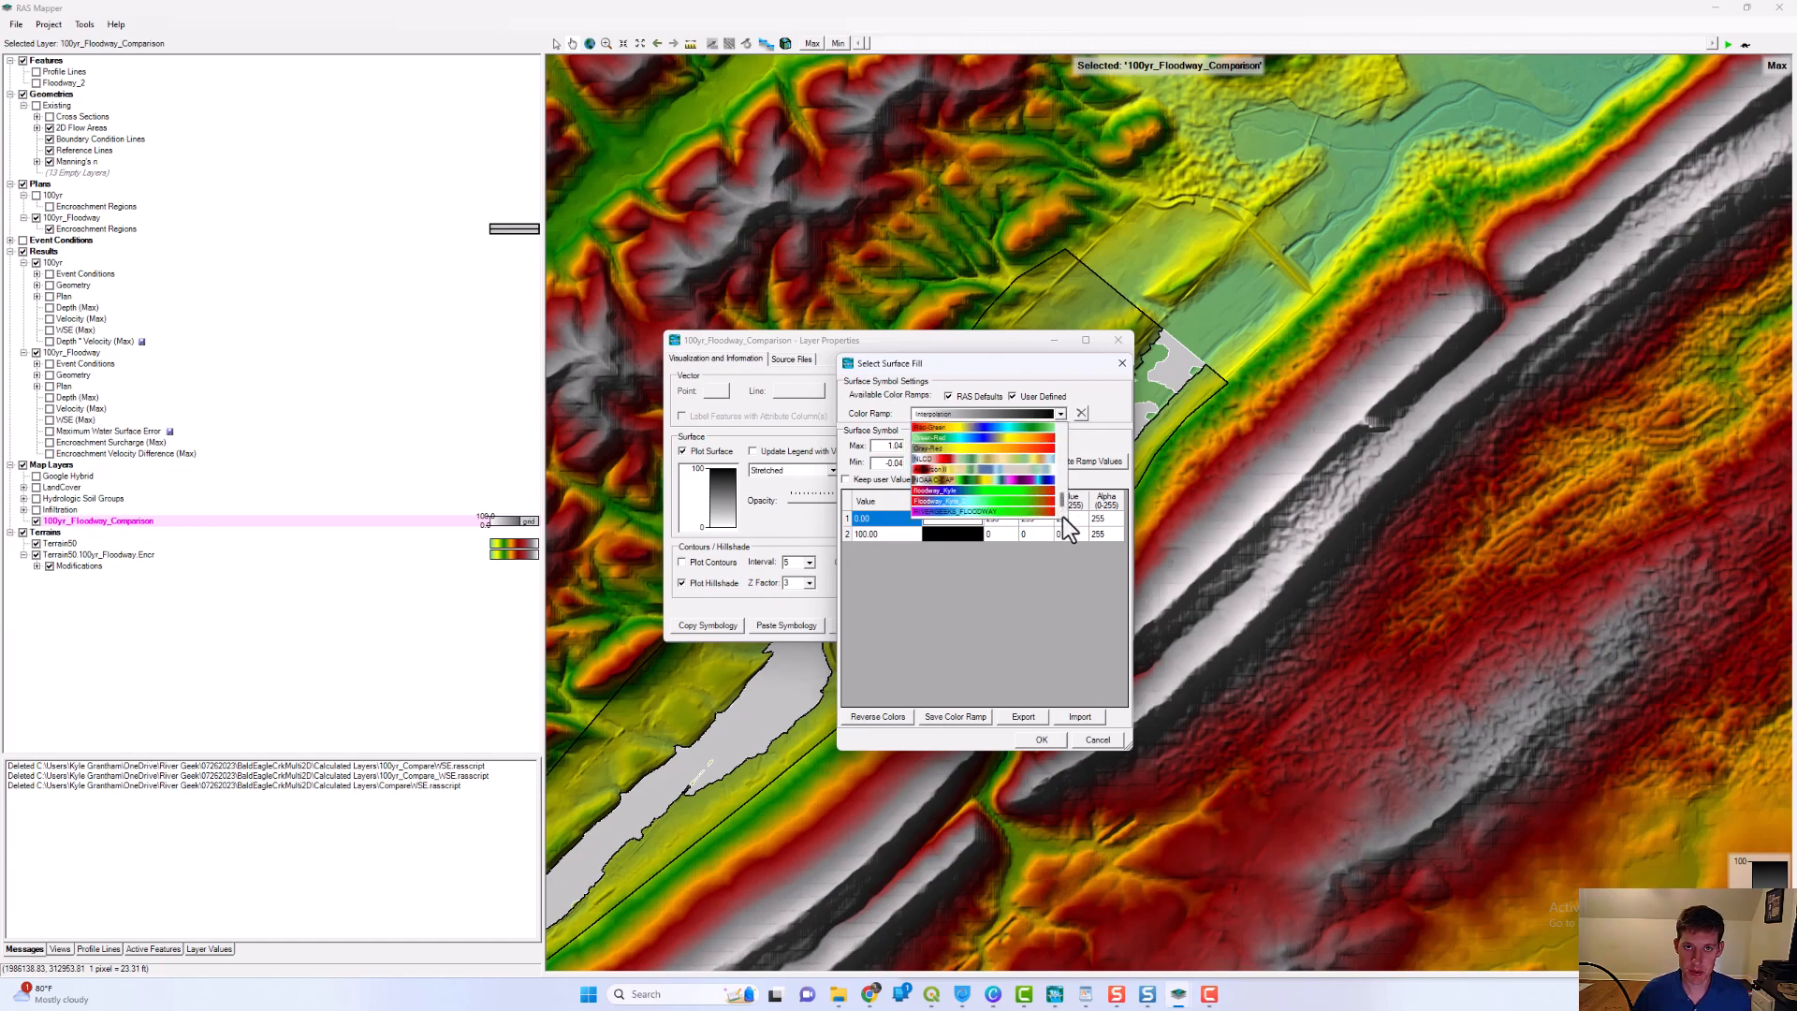
pyautogui.click(1009, 513)
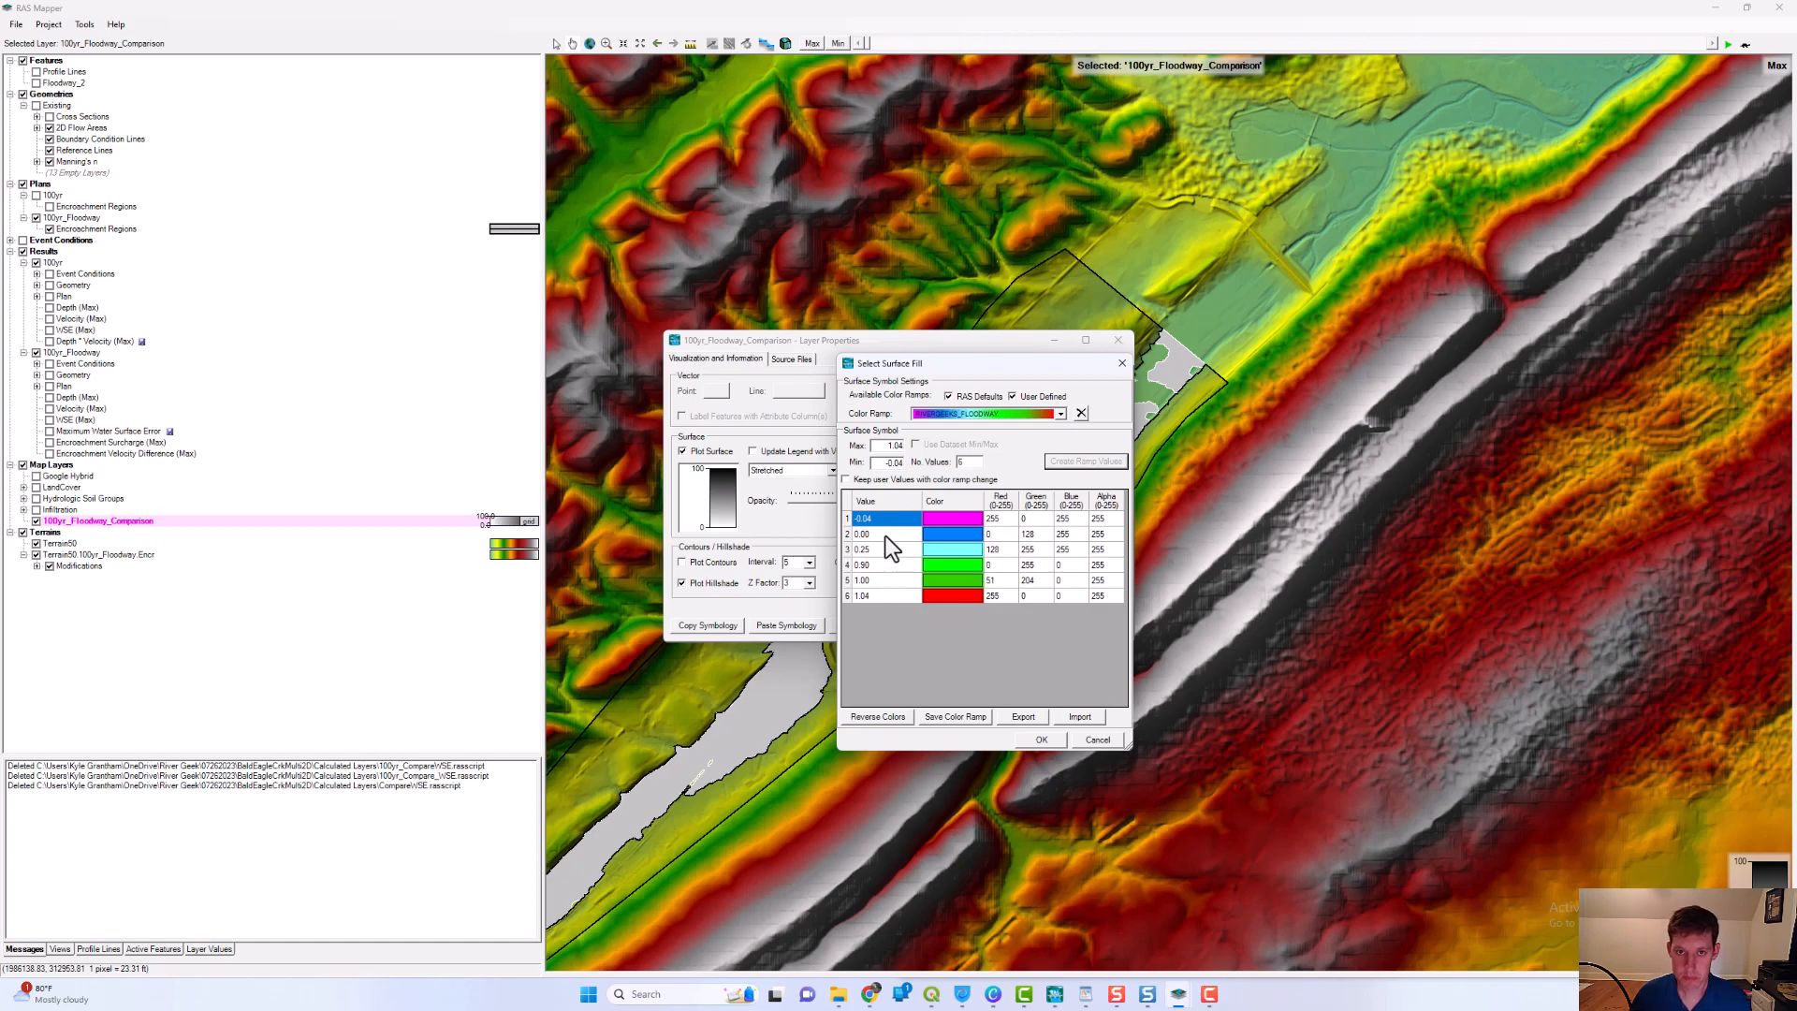
pyautogui.click(906, 518)
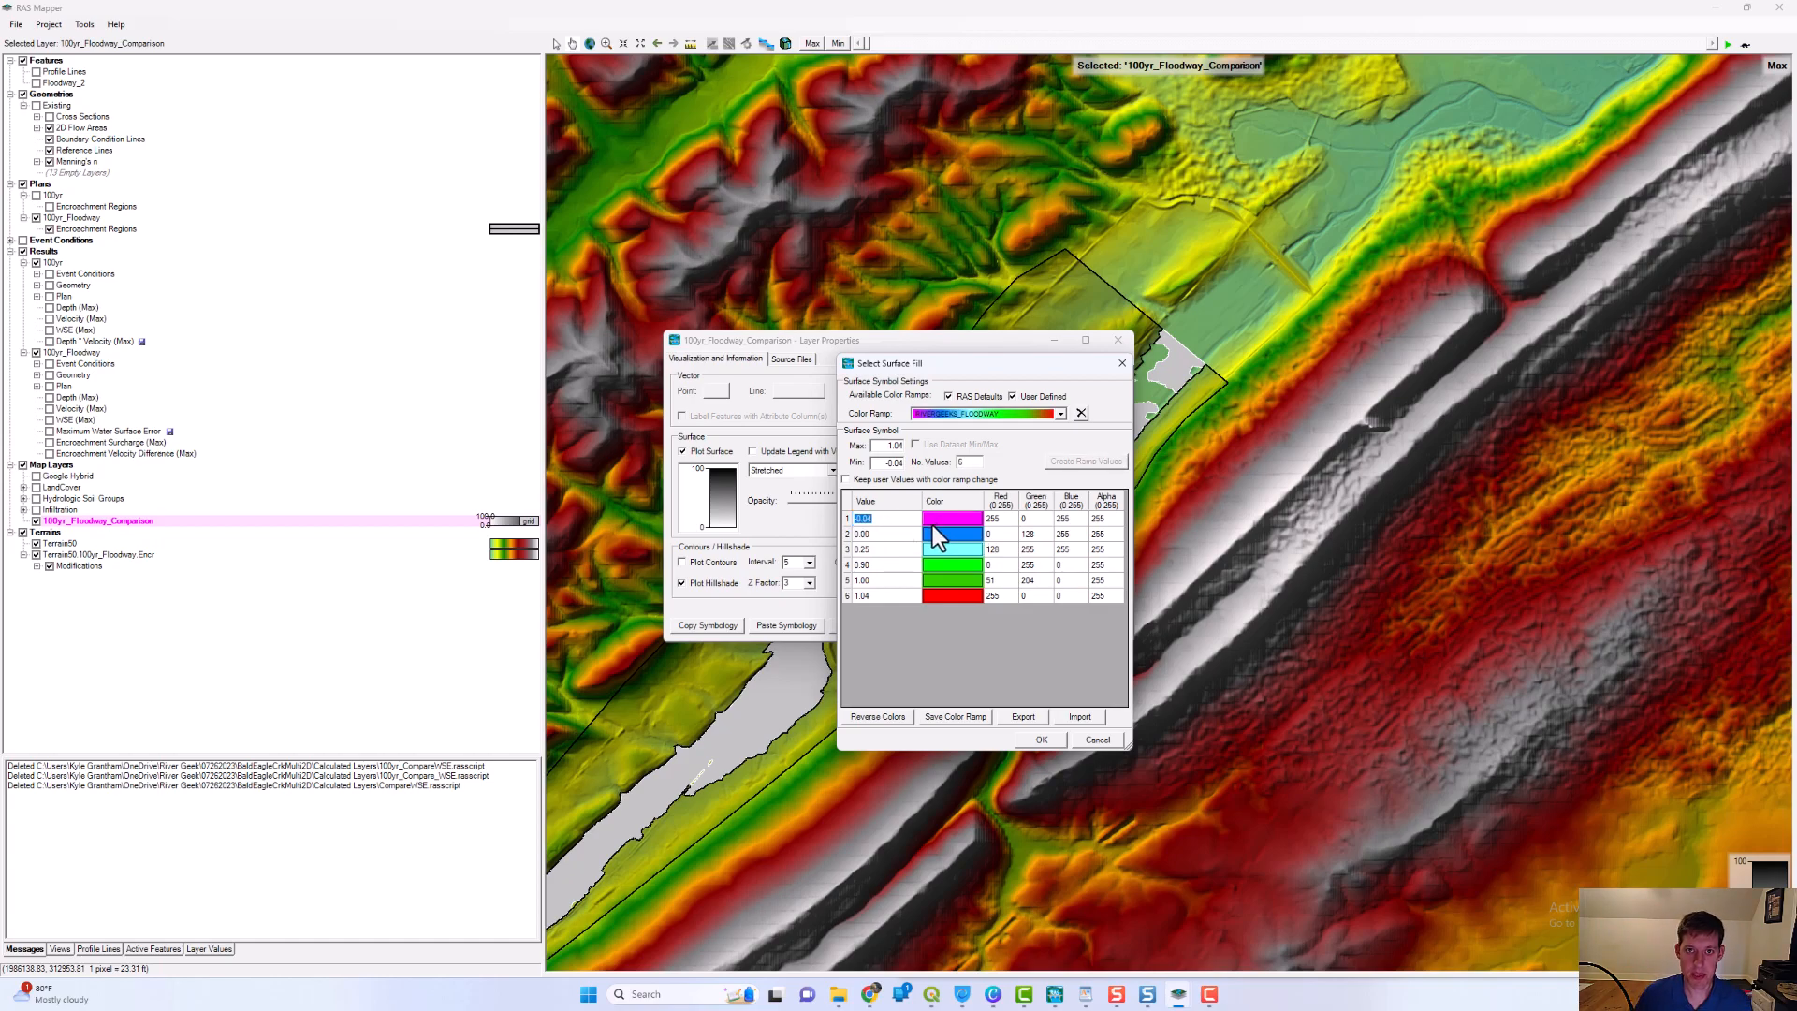
pyautogui.click(895, 550)
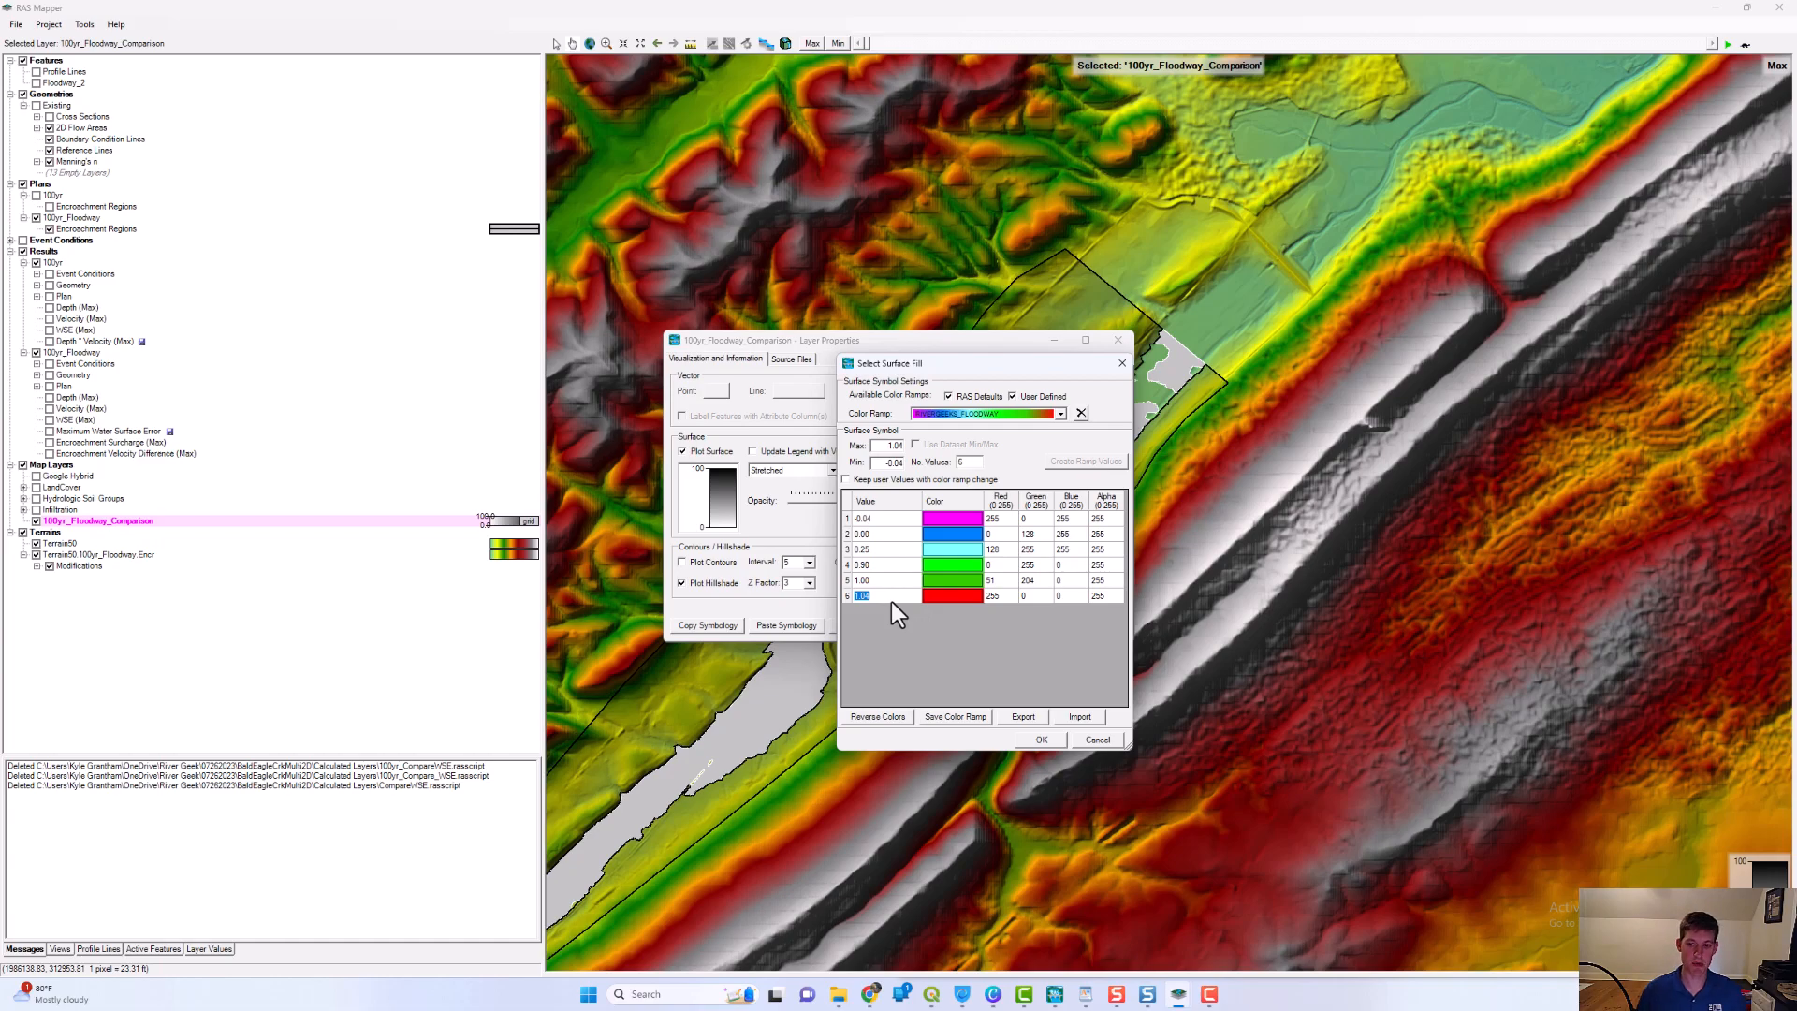
pyautogui.click(1042, 740)
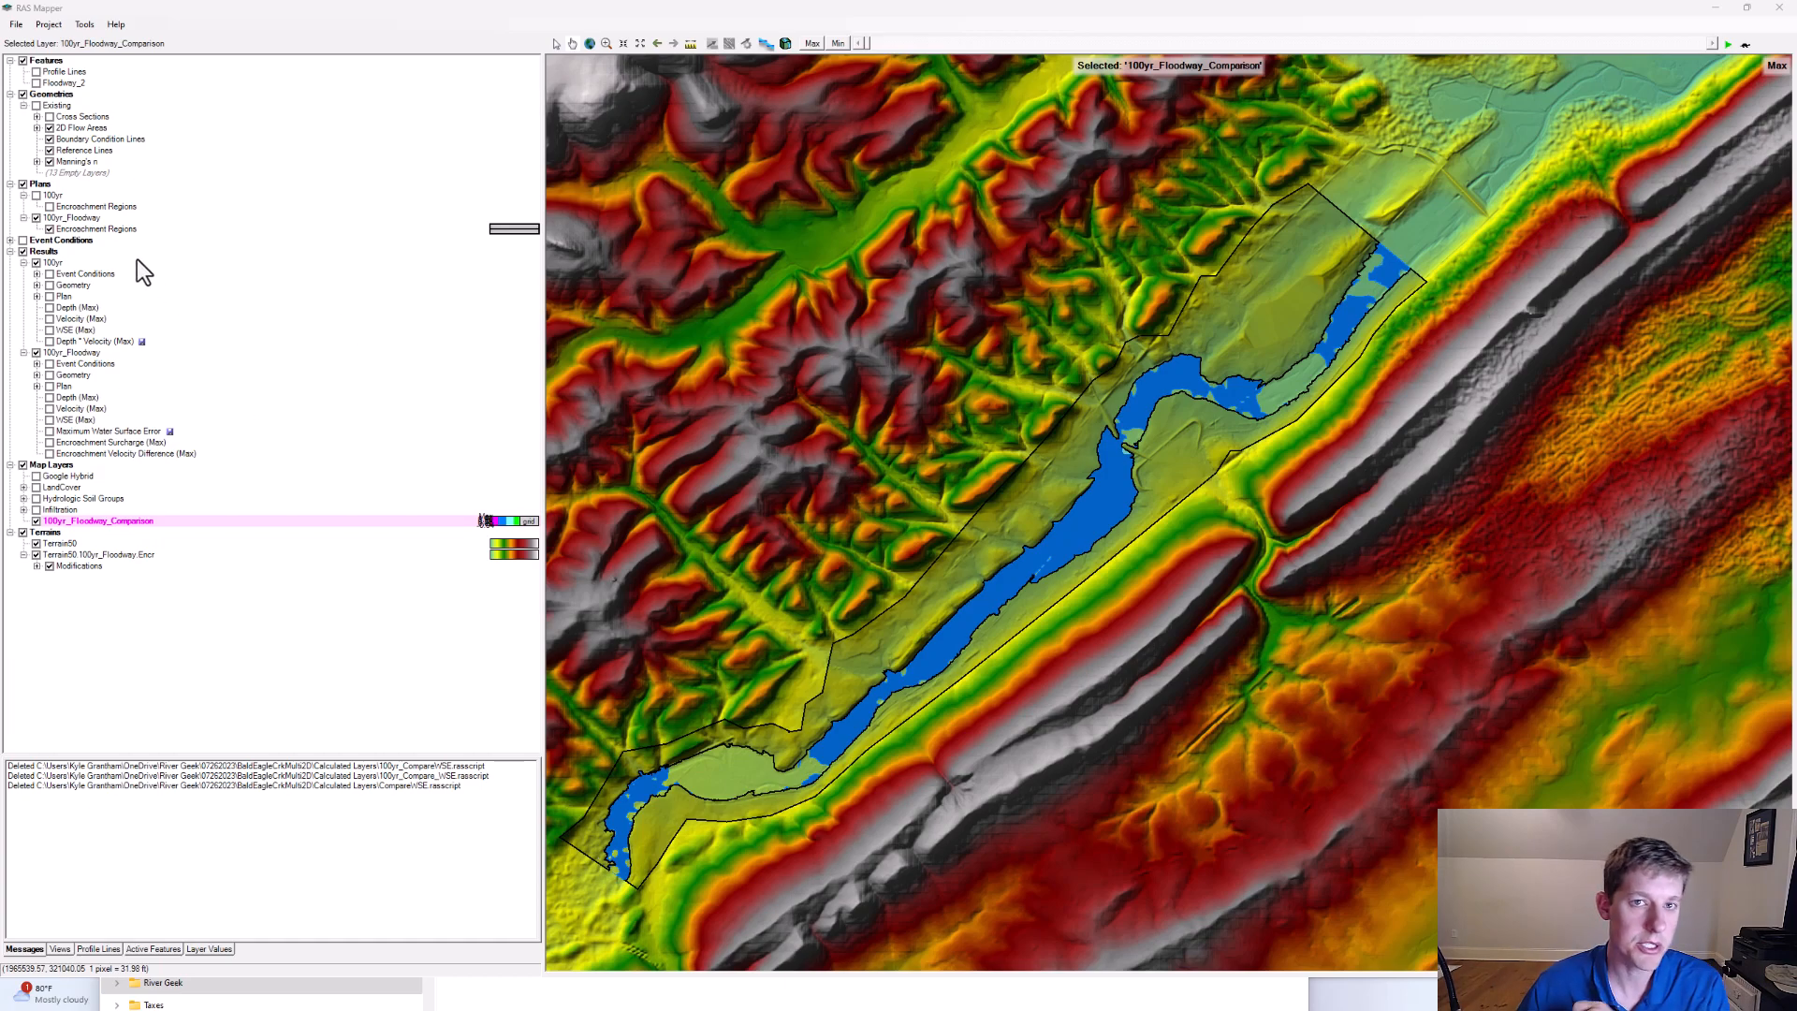
# - Start exporting the 100yr_Floodway plan's Encroachment Regions to a shapefile in the project's Floodway folder
pyautogui.click(94, 230)
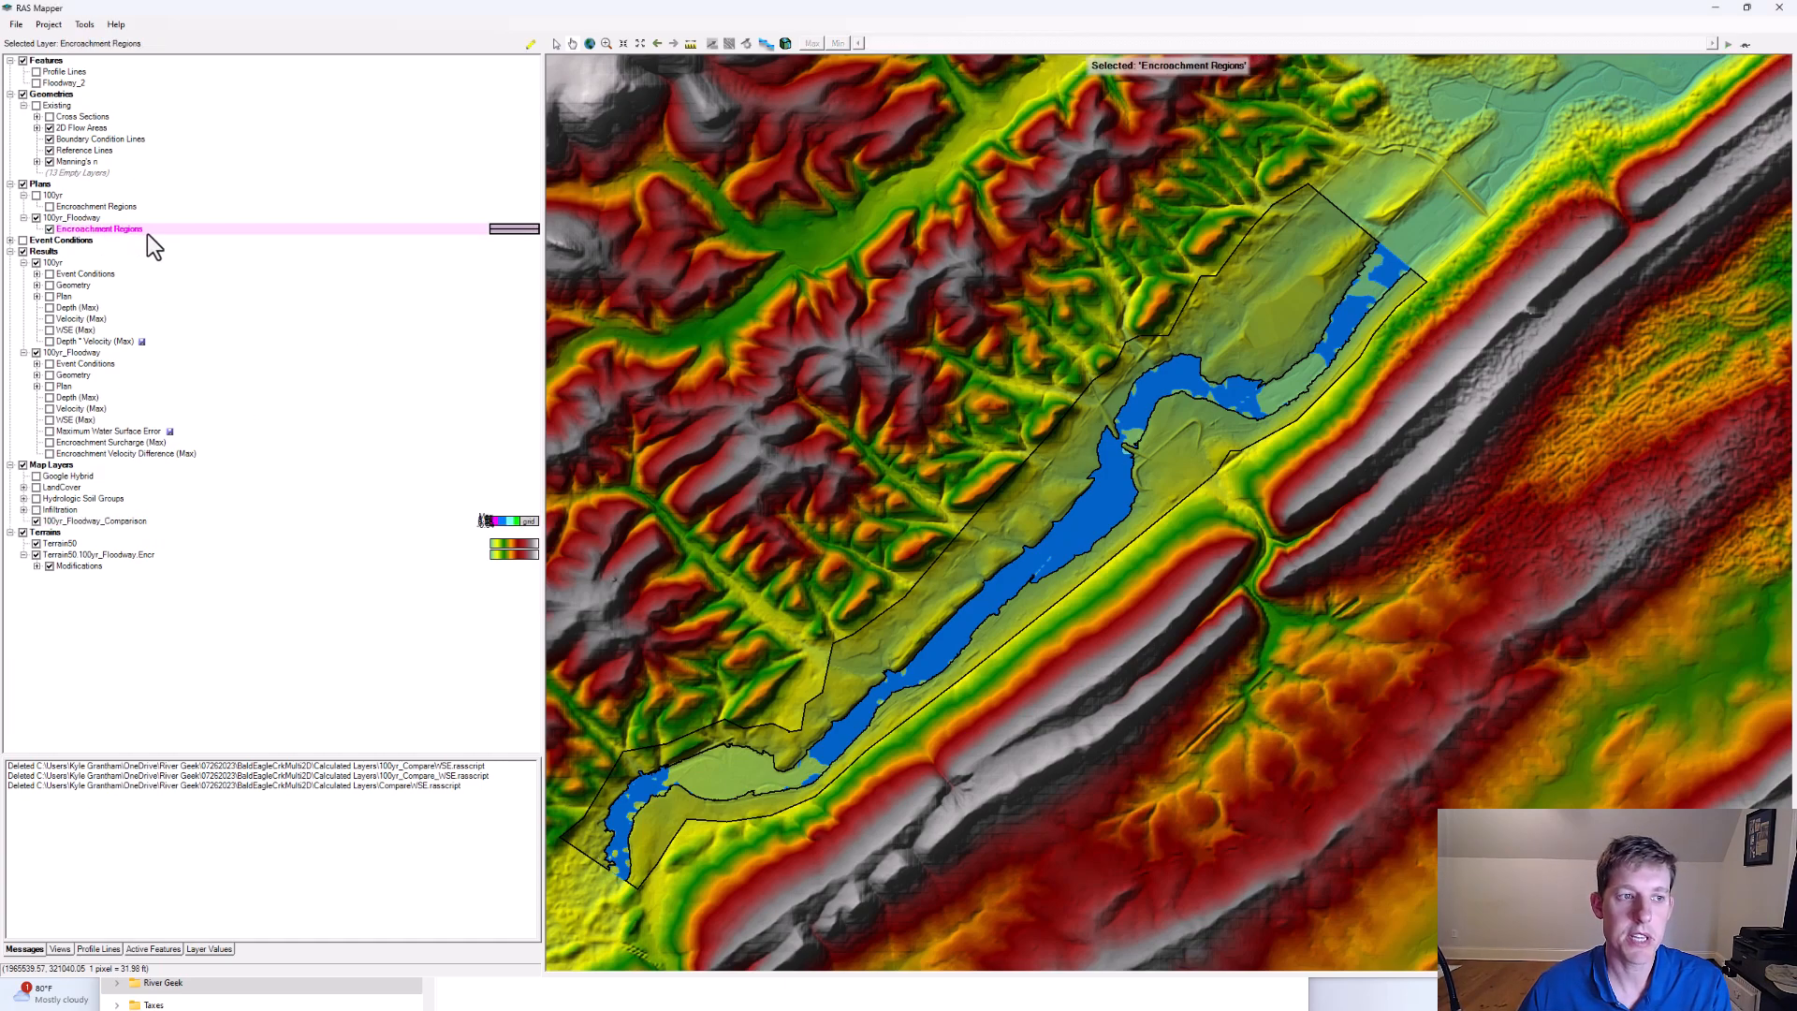
pyautogui.rightClick(150, 242)
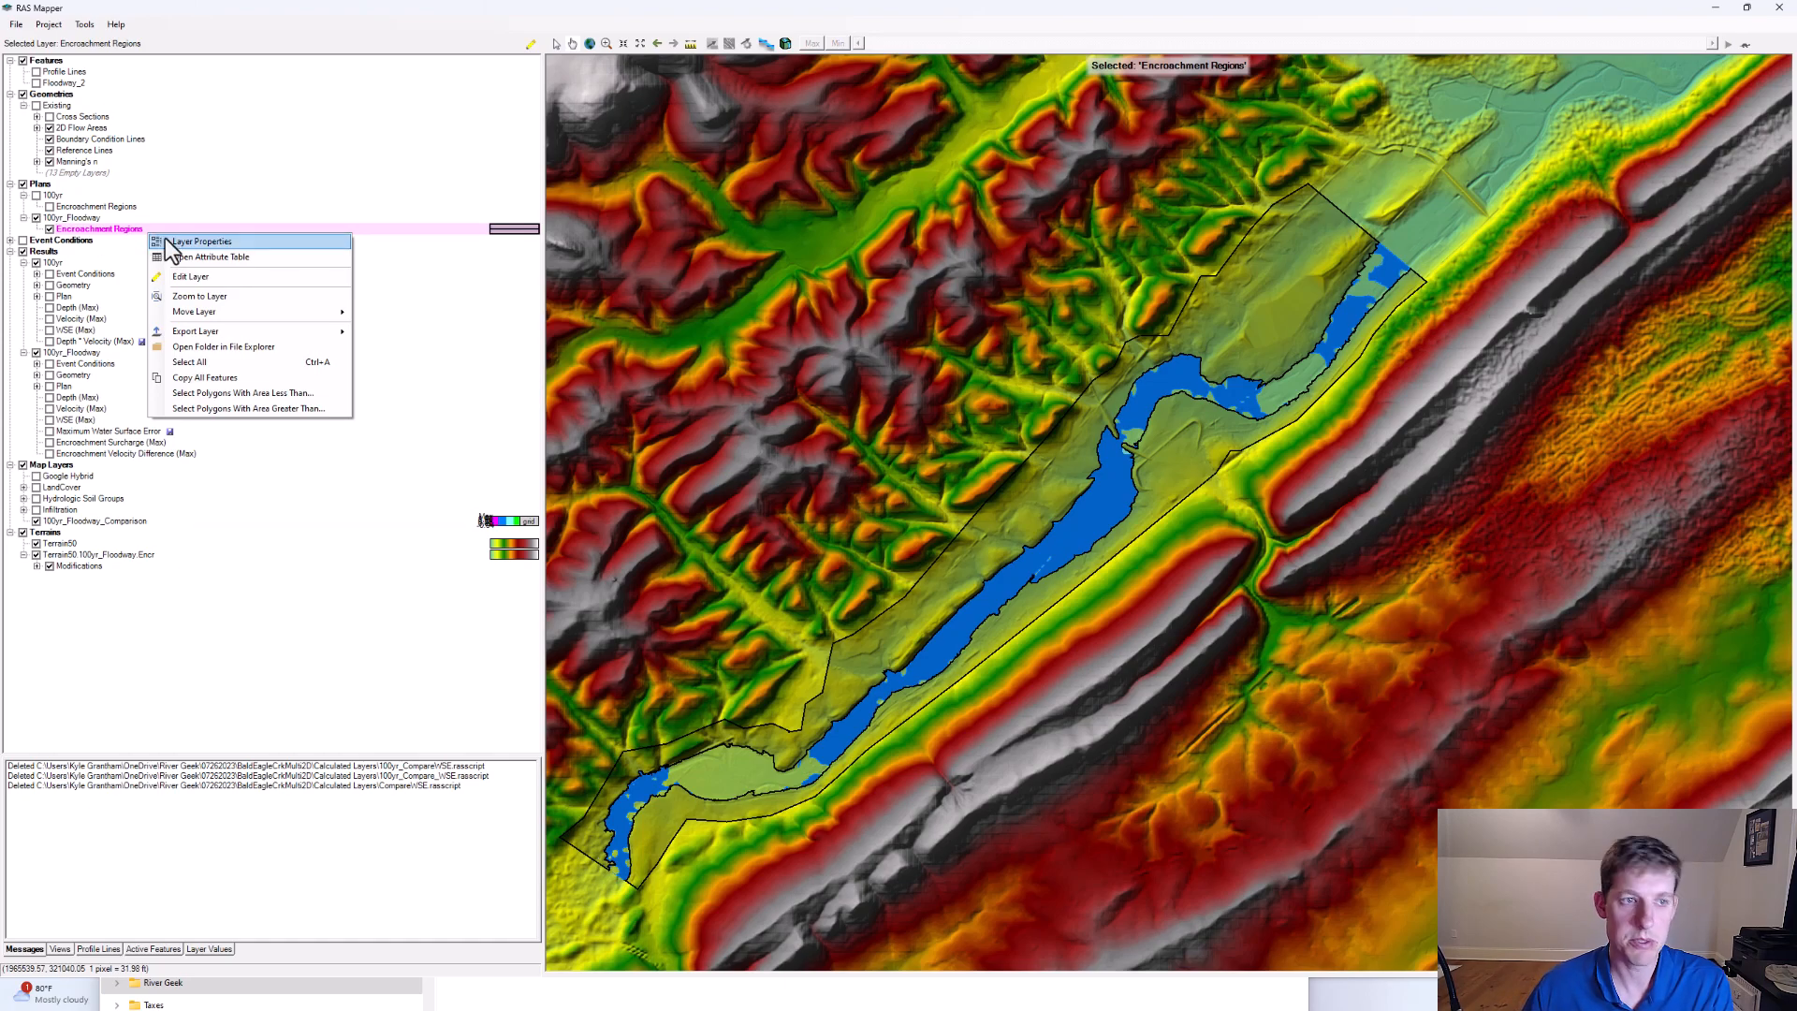
pyautogui.moveTo(240, 333)
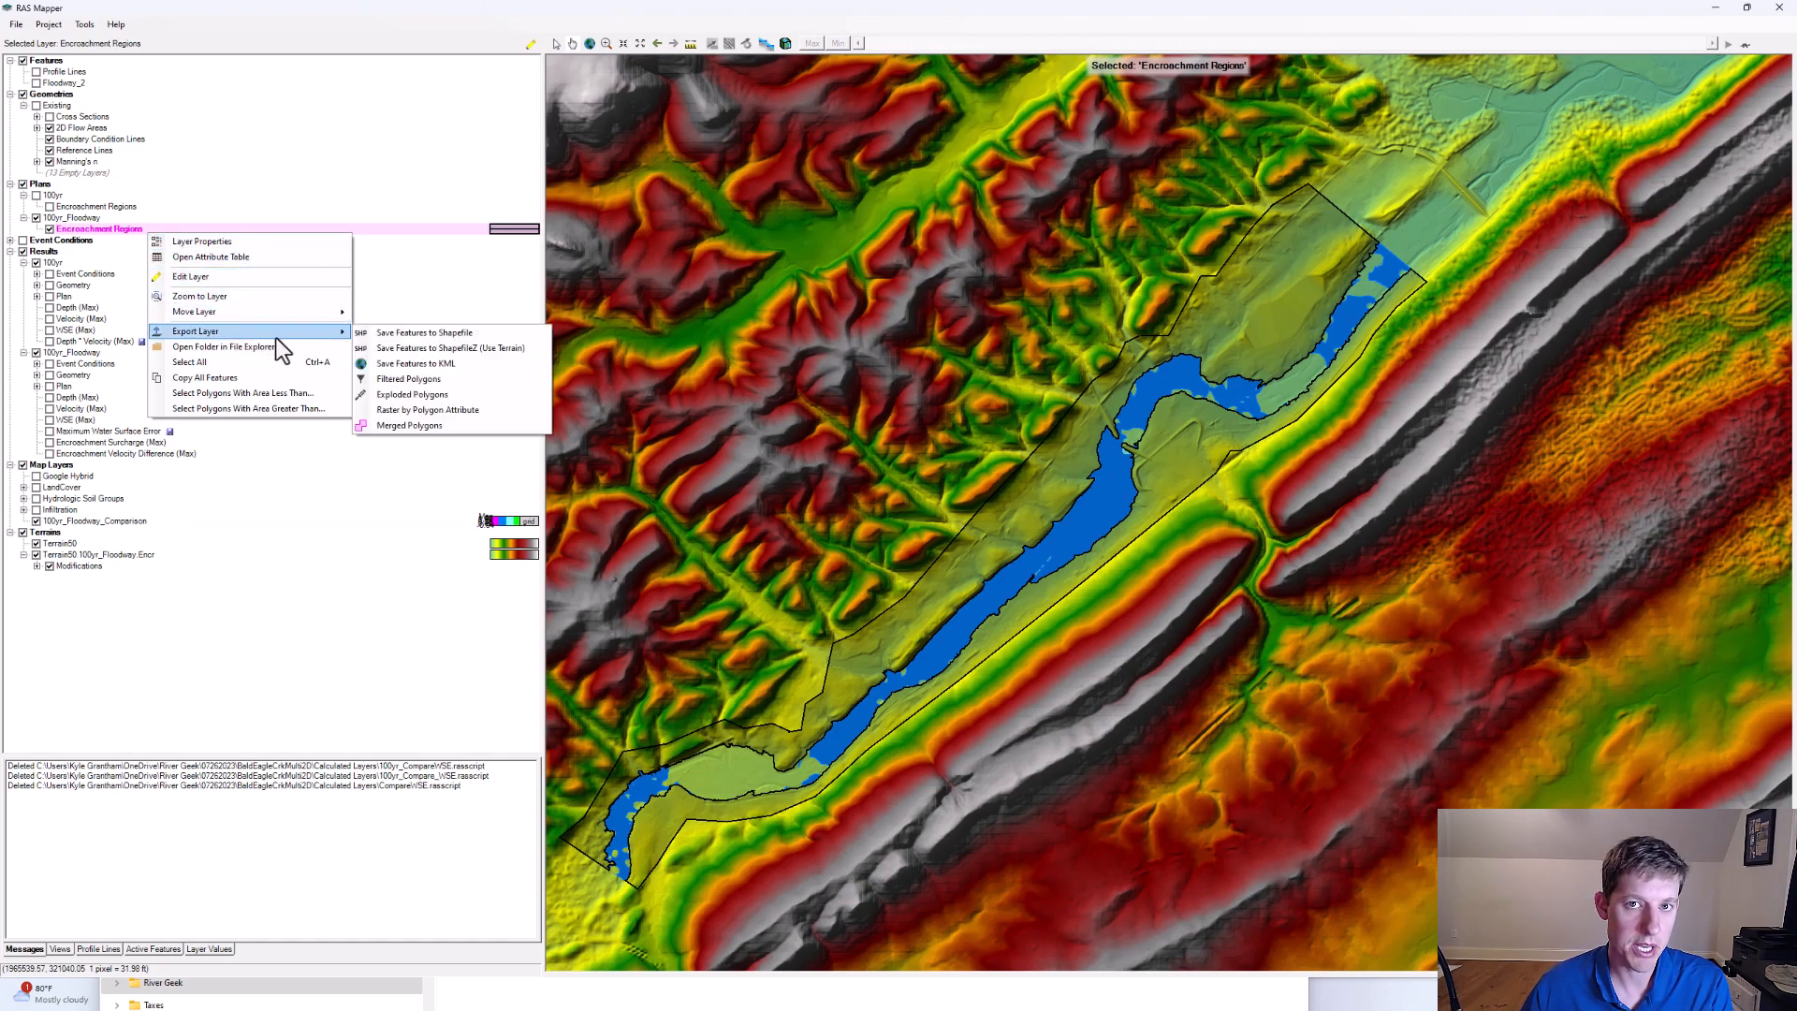
pyautogui.click(408, 334)
pyautogui.moveTo(597, 36); pyautogui.dragTo(997, 156)
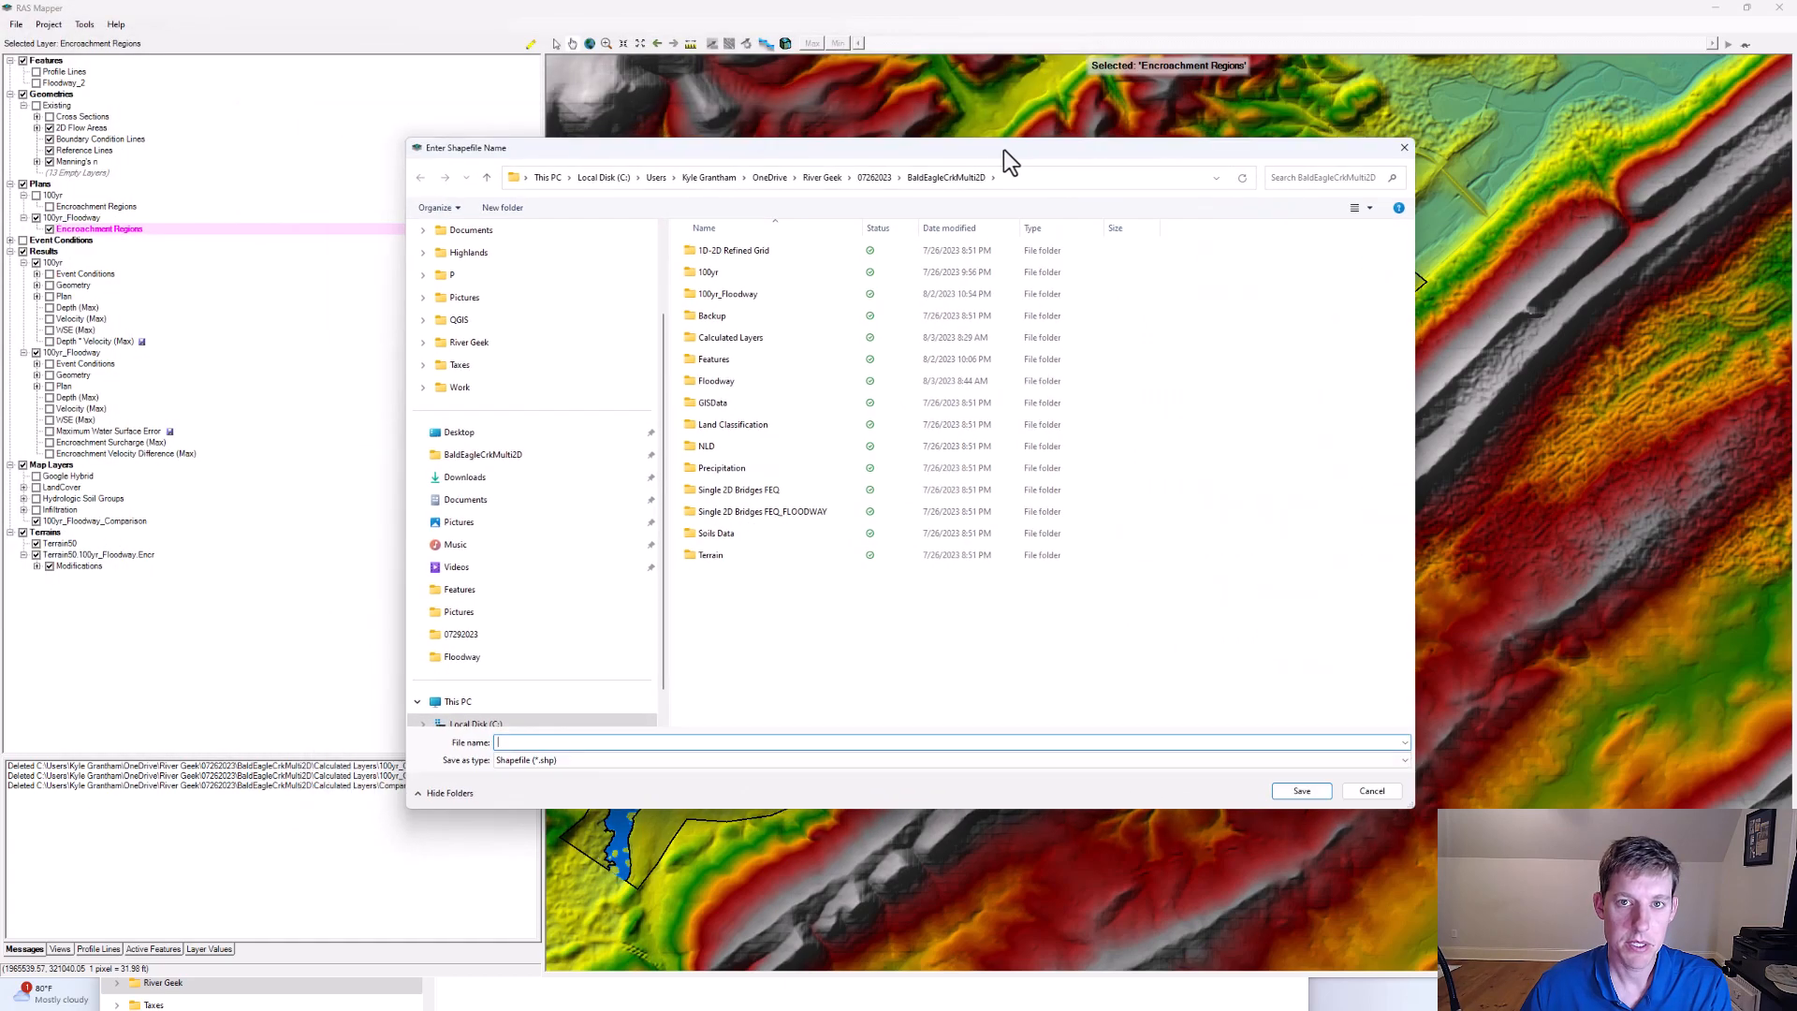
pyautogui.doubleClick(765, 382)
pyautogui.click(614, 739)
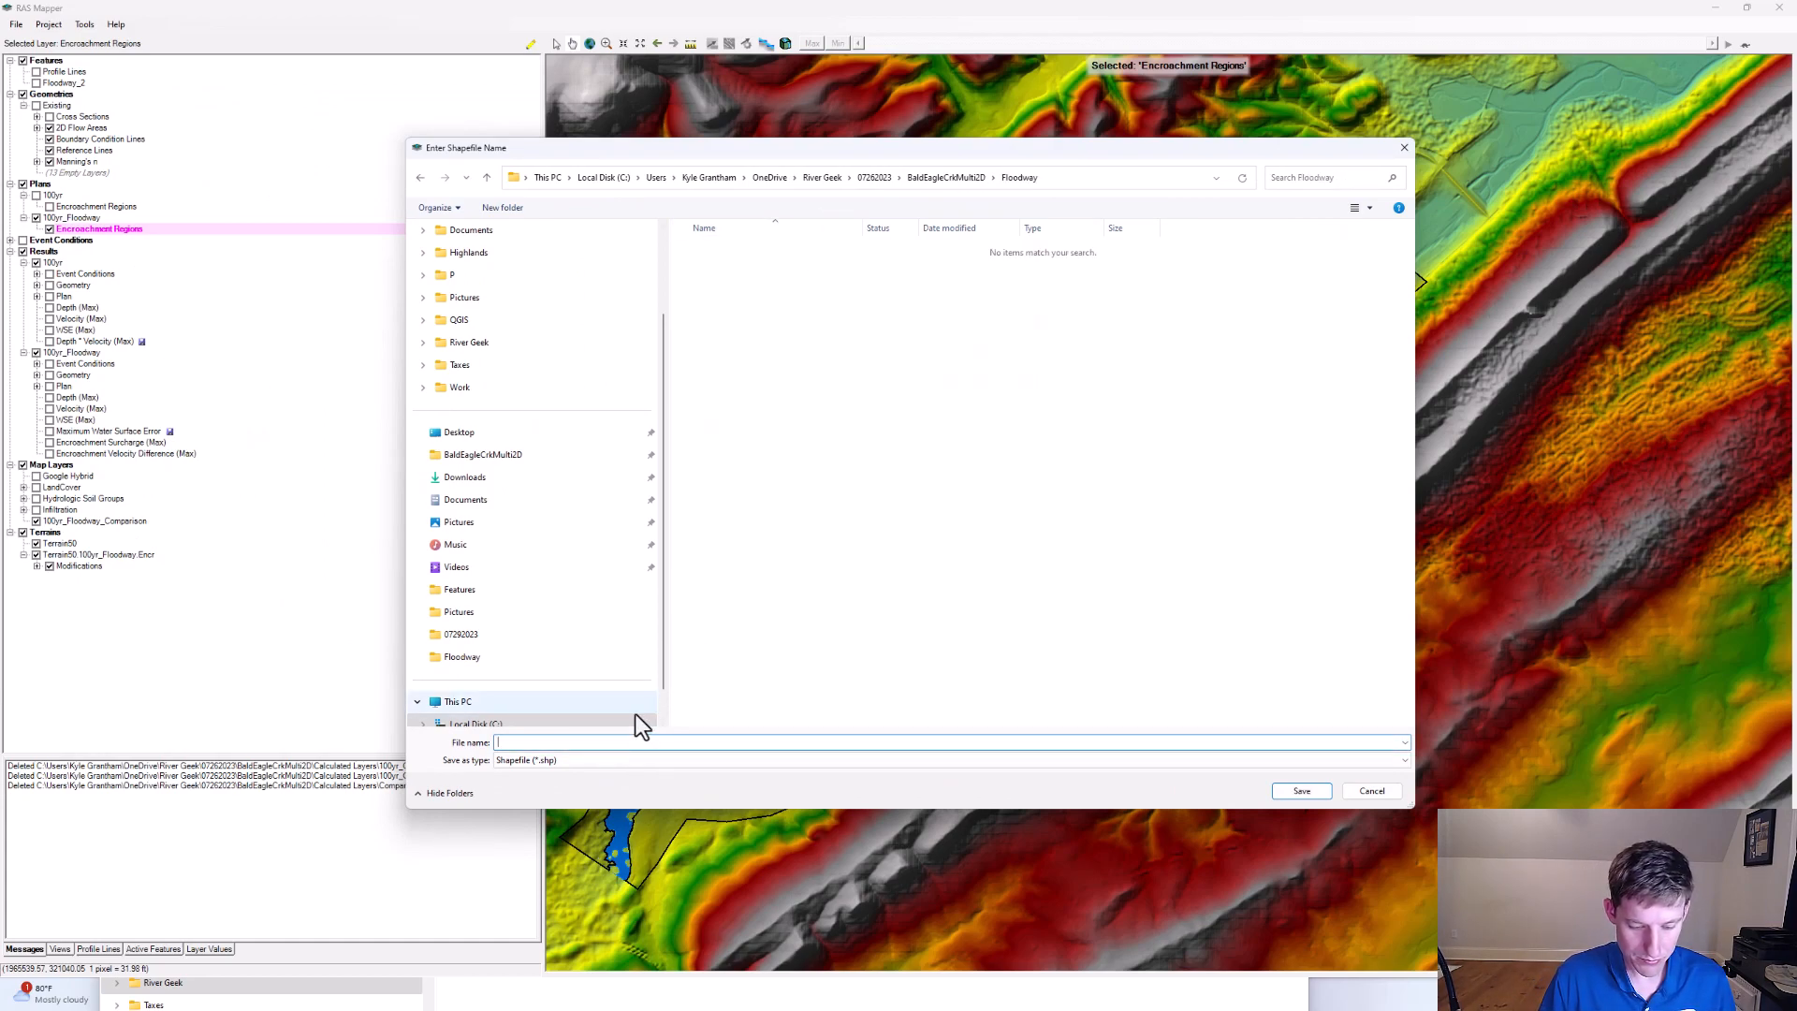
# - Name the exported shapefile Floodway_Encroachment and save it
pyautogui.write('fLOOD')
pyautogui.press('BackSpace')
pyautogui.press('BackSpace')
pyautogui.press('BackSpace')
pyautogui.write('loodwa')
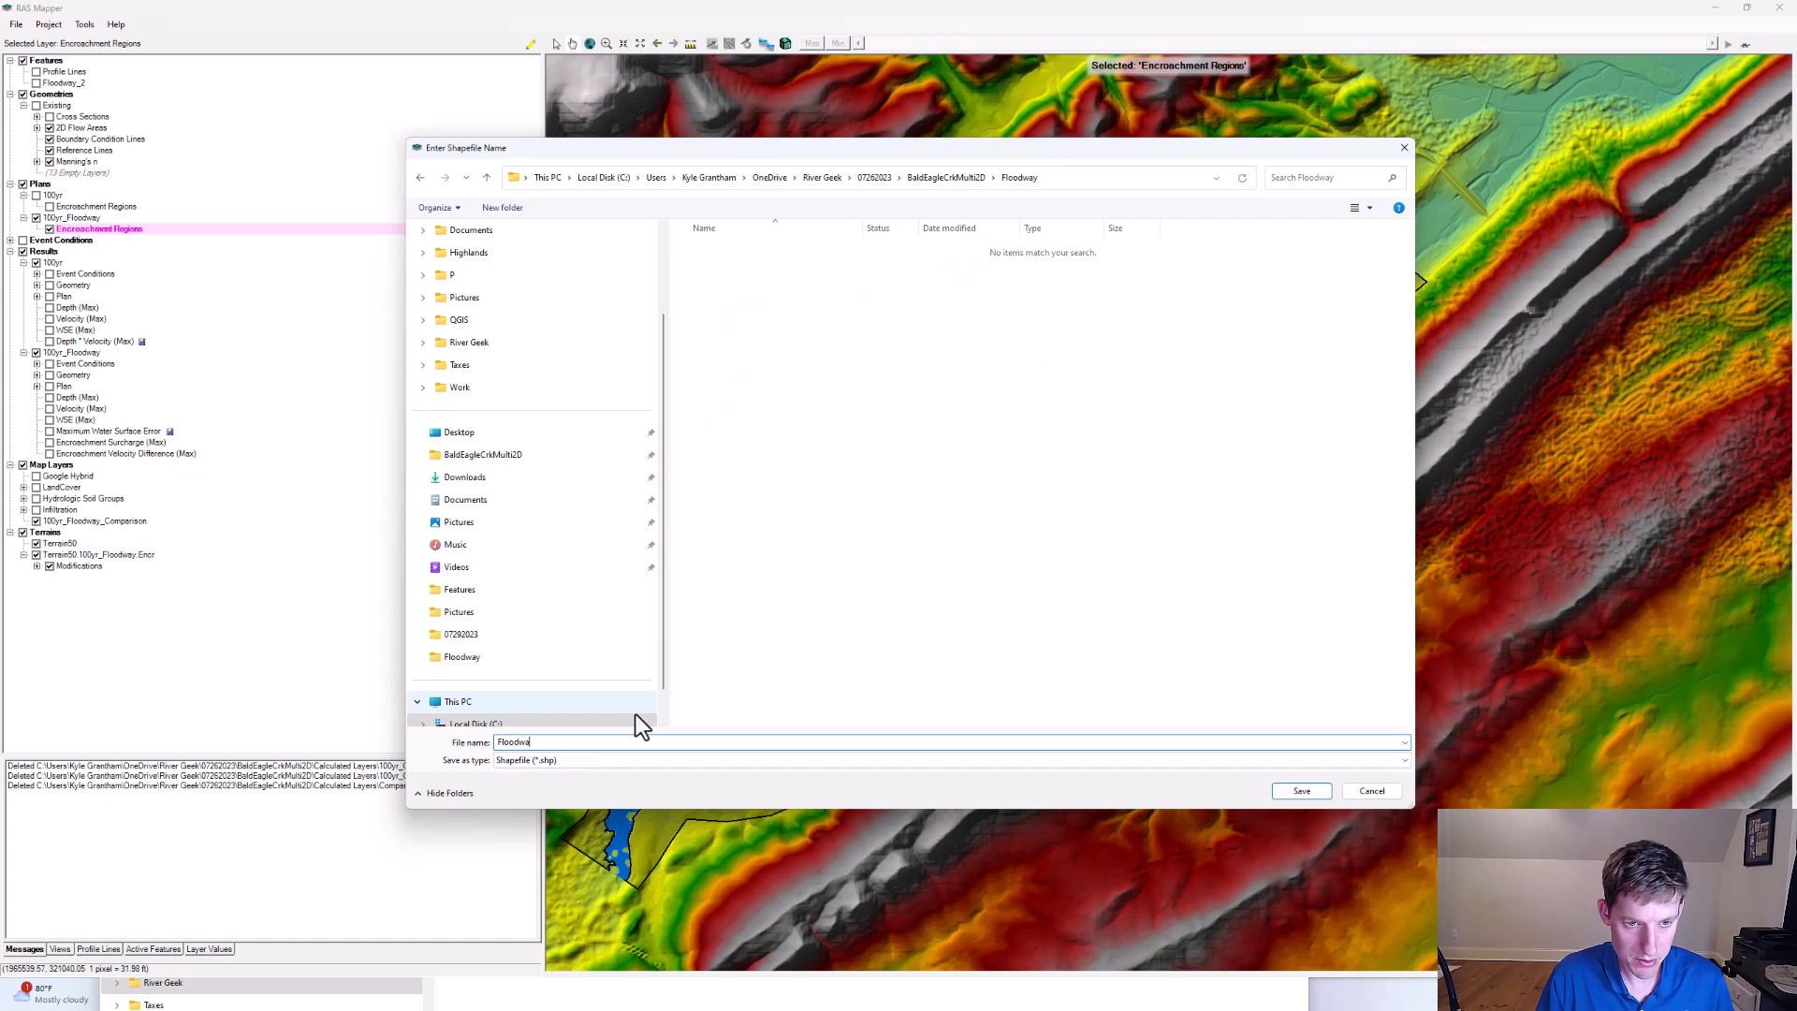
pyautogui.write('y_Encroachment')
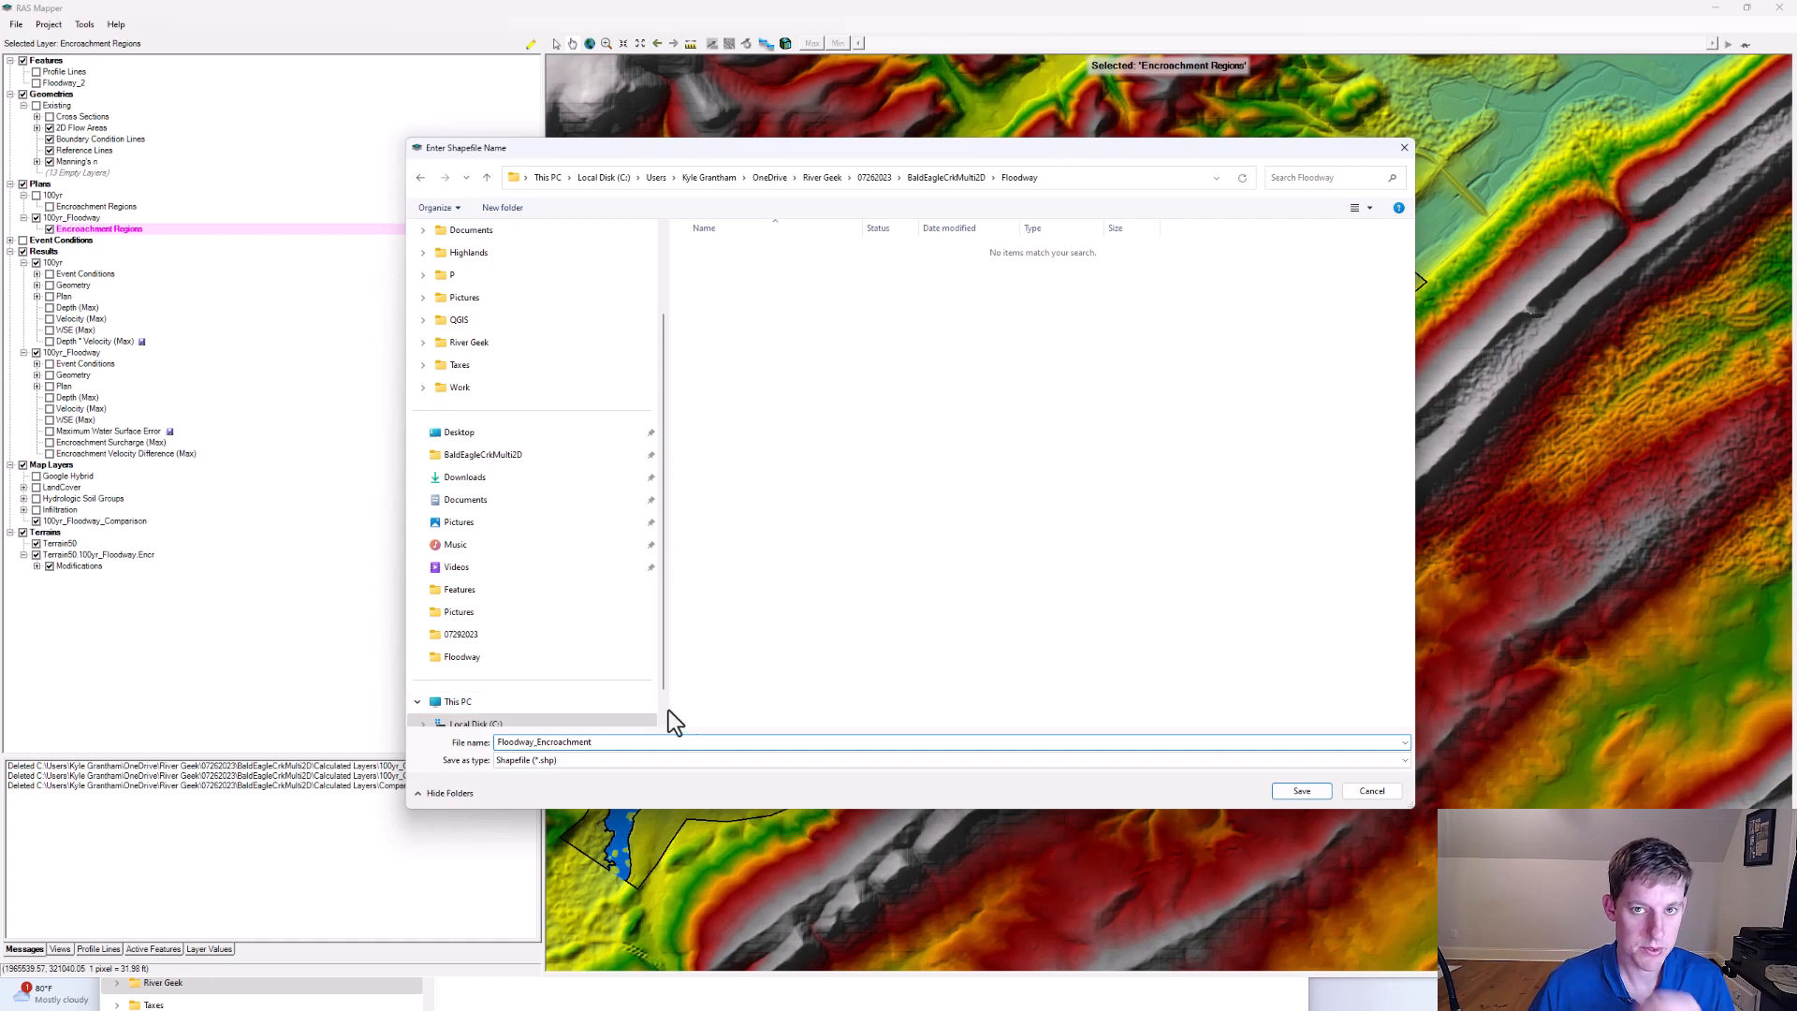
pyautogui.click(1301, 791)
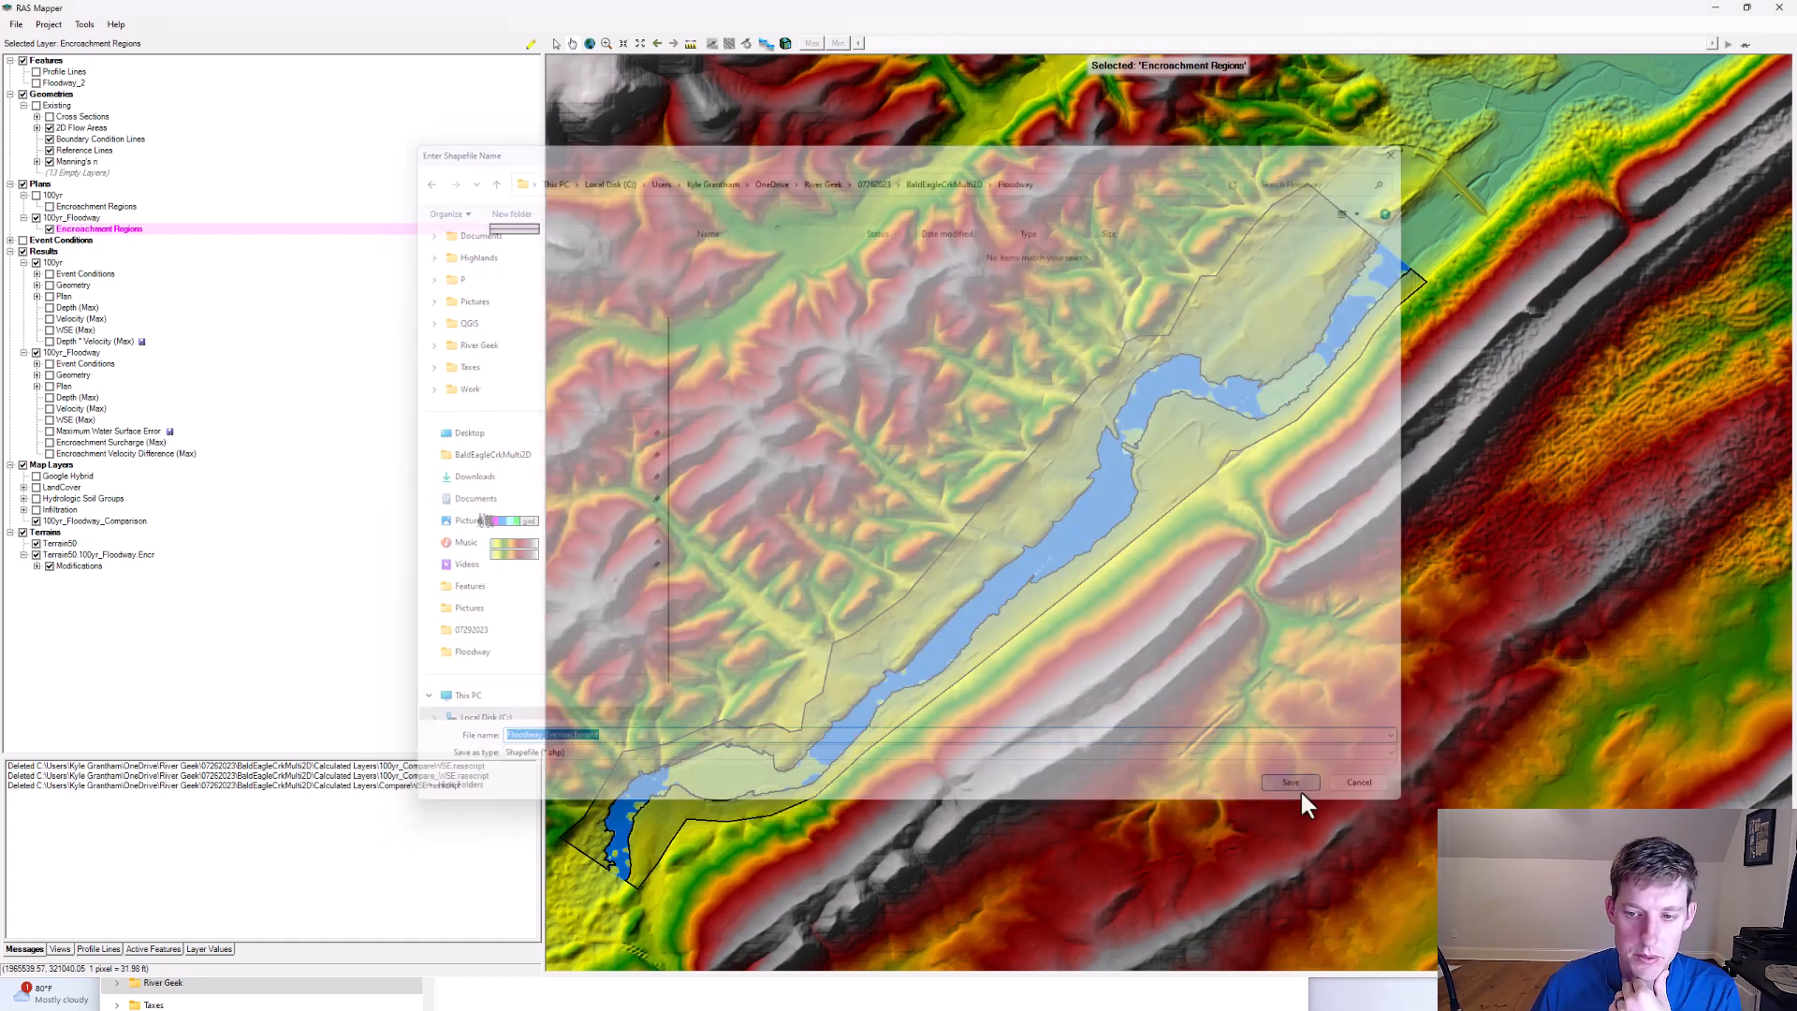
pyautogui.moveTo(1154, 311); pyautogui.dragTo(1112, 284)
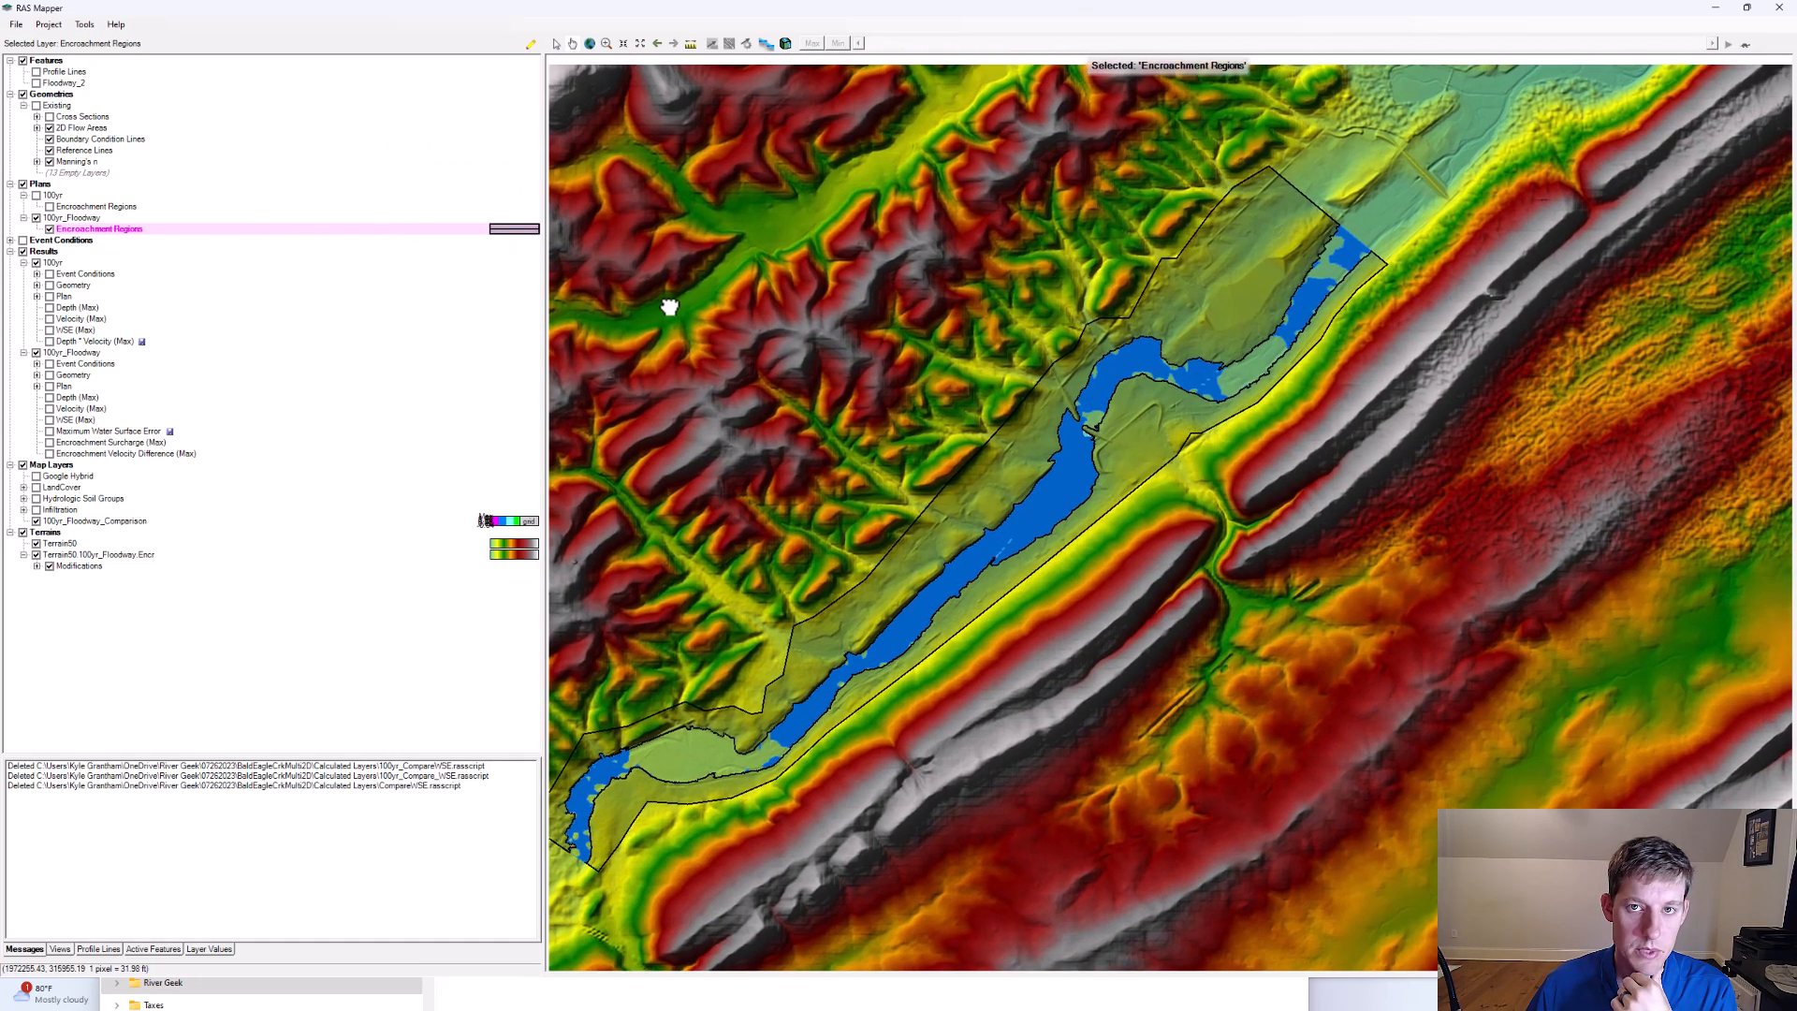
pyautogui.moveTo(666, 298); pyautogui.dragTo(689, 333)
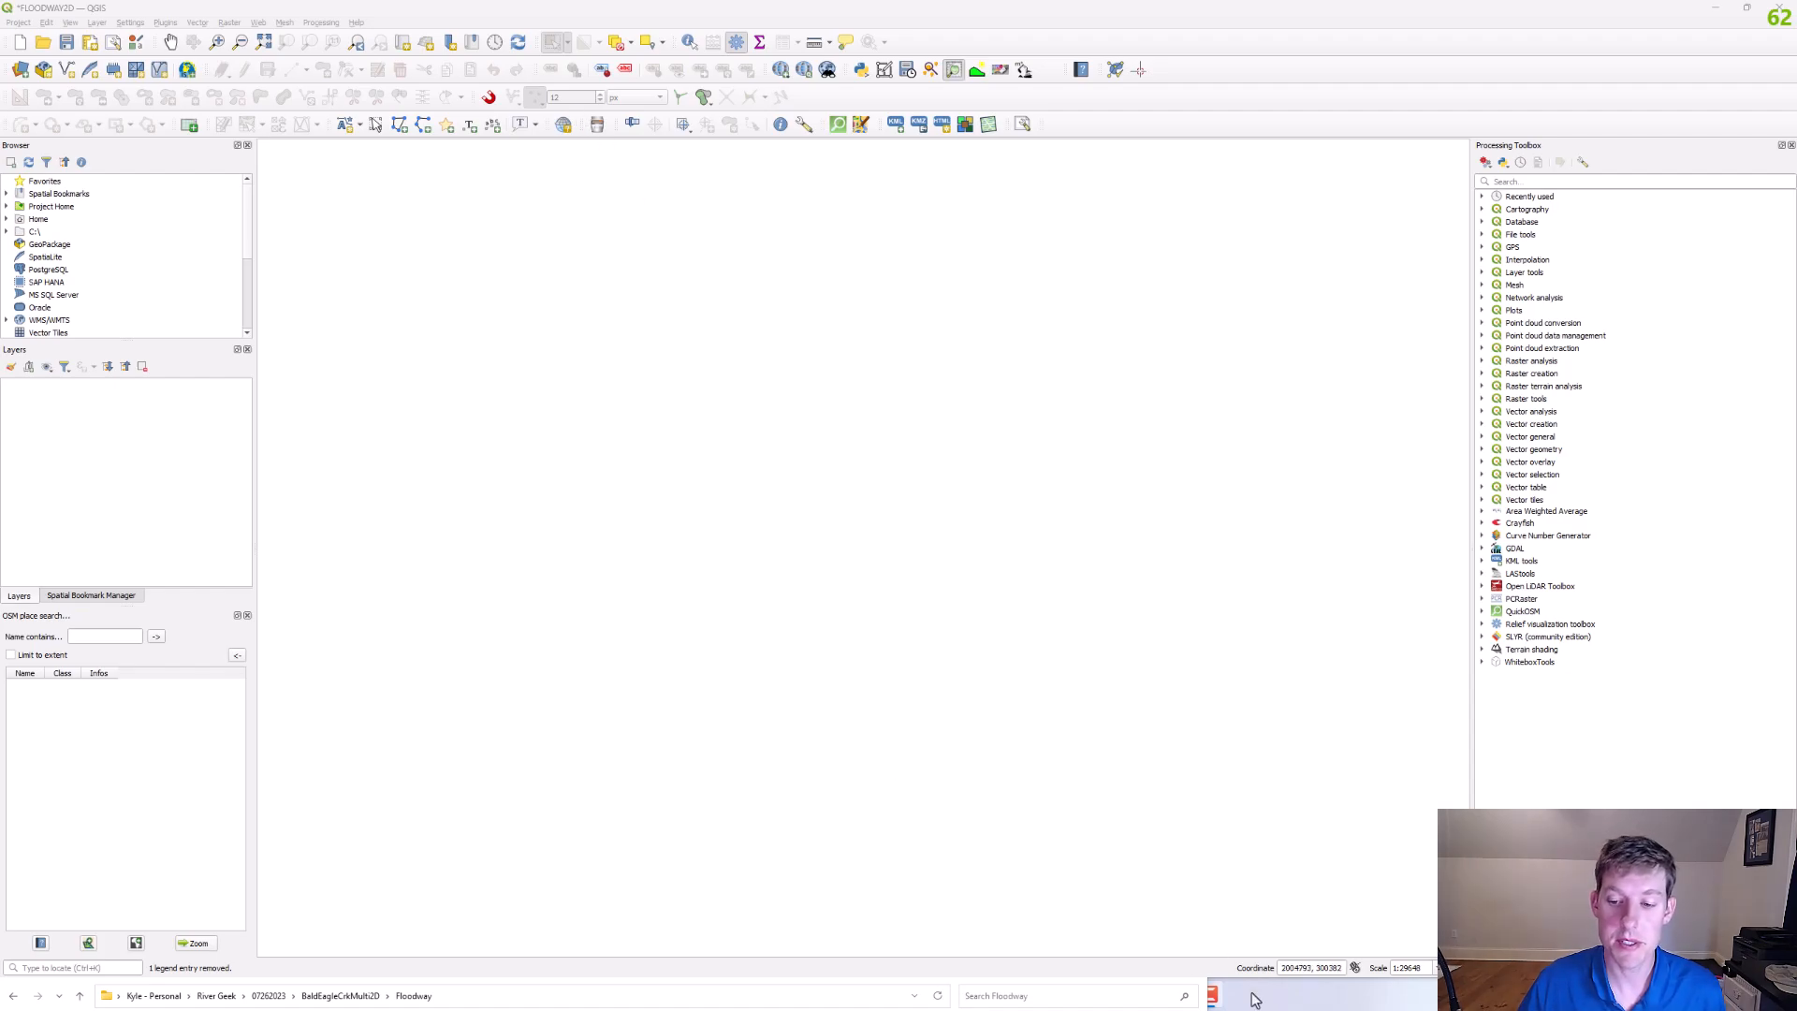
# - Add Floodway_Encroachment.shp from the Floodway folder to the QGIS project as a map layer
pyautogui.moveTo(1248, 994)
pyautogui.moveTo(838, 997)
pyautogui.click(828, 946)
pyautogui.moveTo(851, 910); pyautogui.dragTo(1200, 546)
pyautogui.click(828, 701)
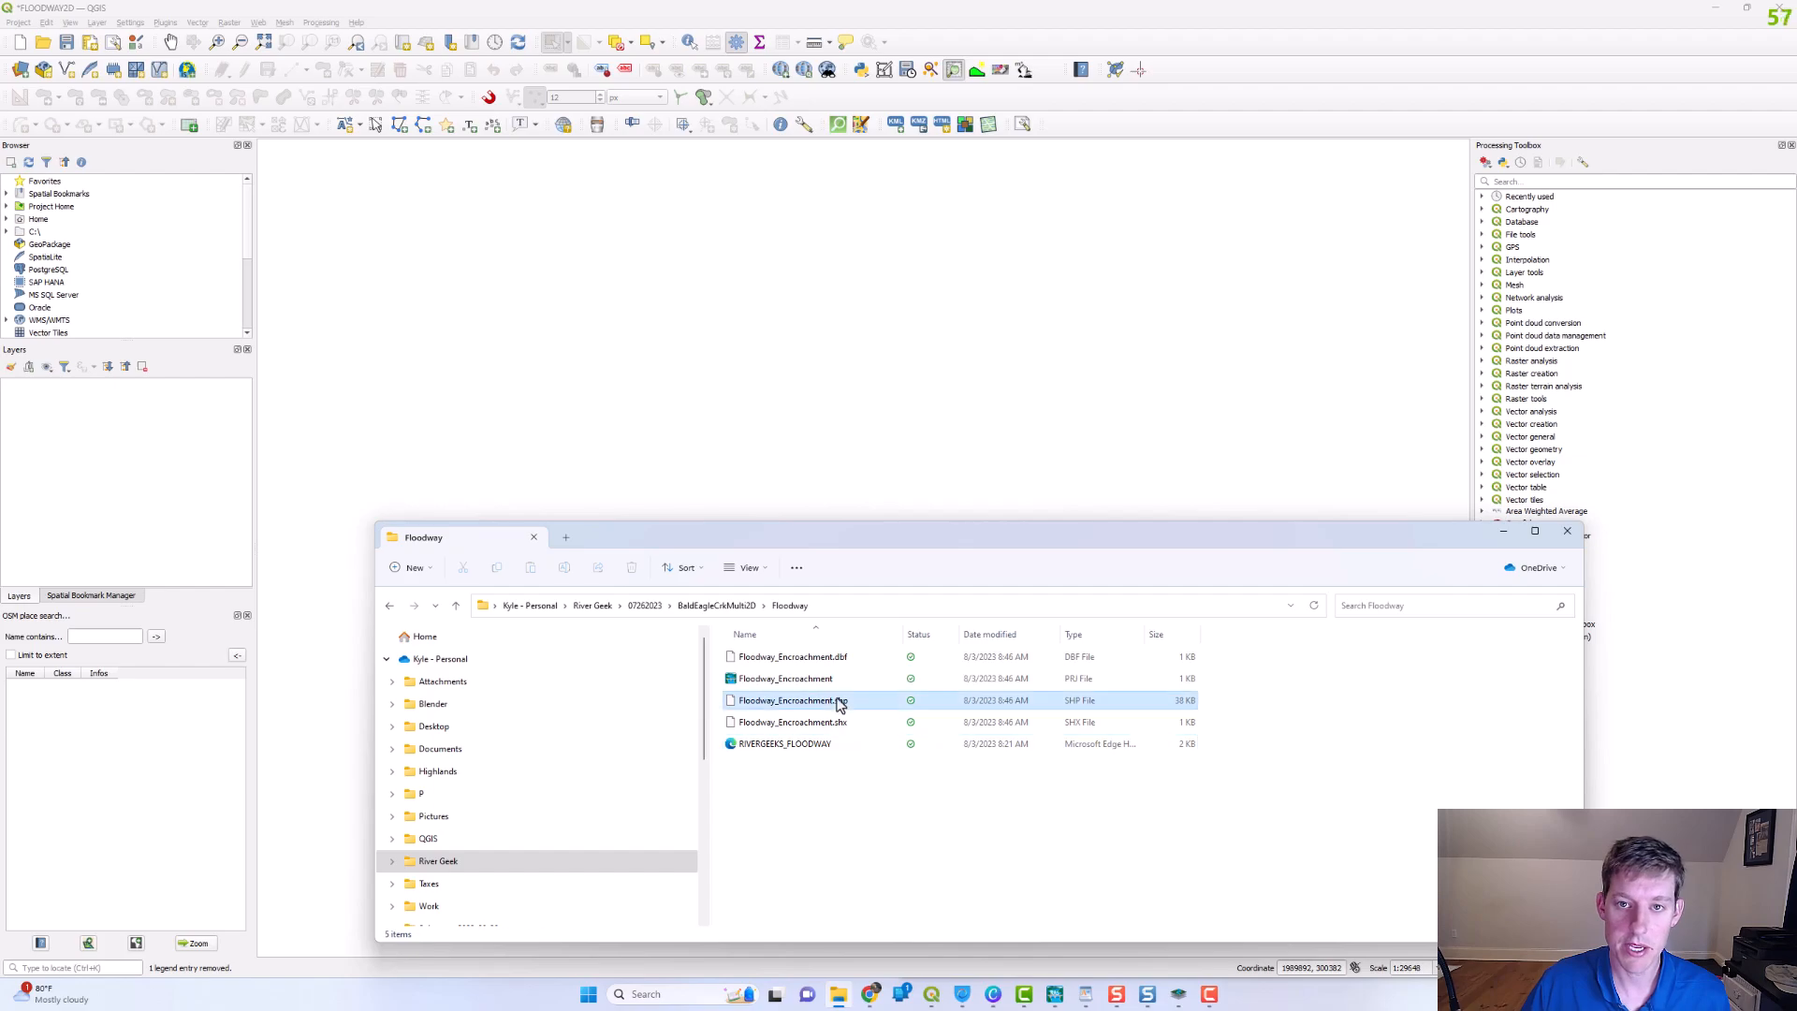
pyautogui.moveTo(667, 554)
pyautogui.mouseDown()
pyautogui.moveTo(692, 298)
pyautogui.moveTo(725, 320)
pyautogui.mouseUp()
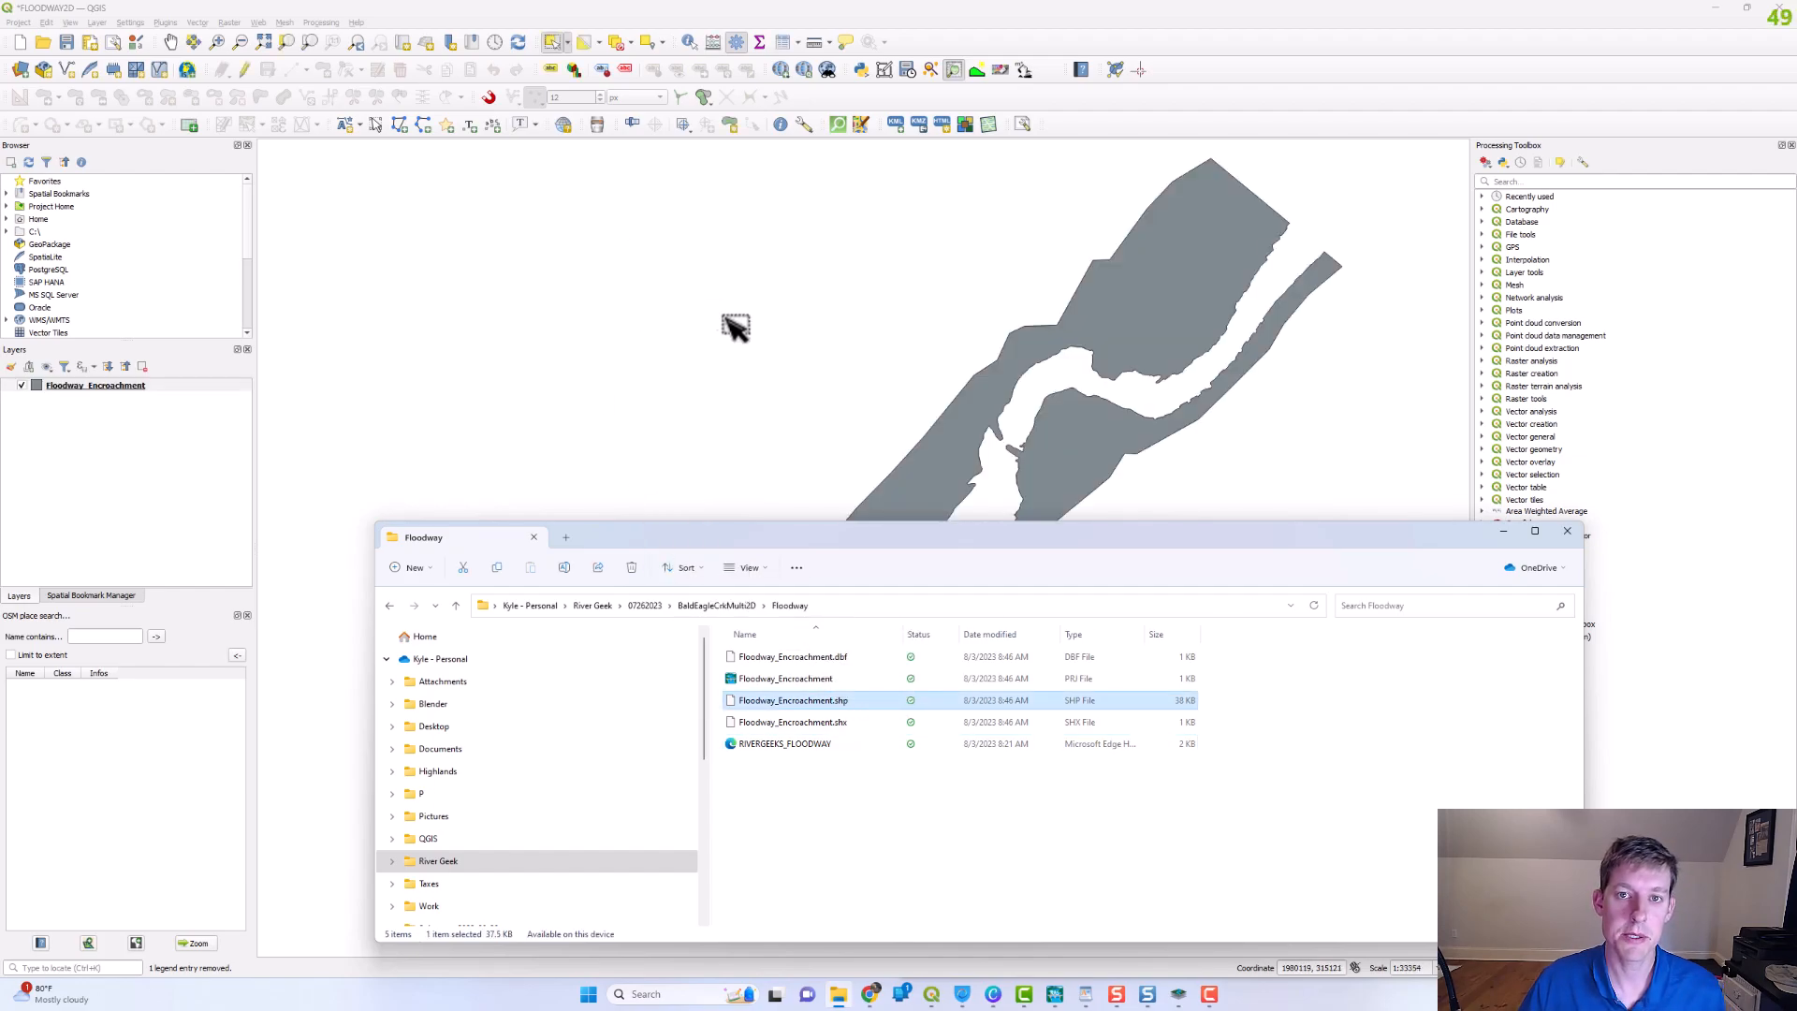
pyautogui.click(981, 15)
pyautogui.moveTo(964, 520)
pyautogui.mouseDown()
pyautogui.moveTo(1029, 472)
pyautogui.moveTo(983, 509)
pyautogui.mouseUp()
pyautogui.scroll(-1, 1003, 509)
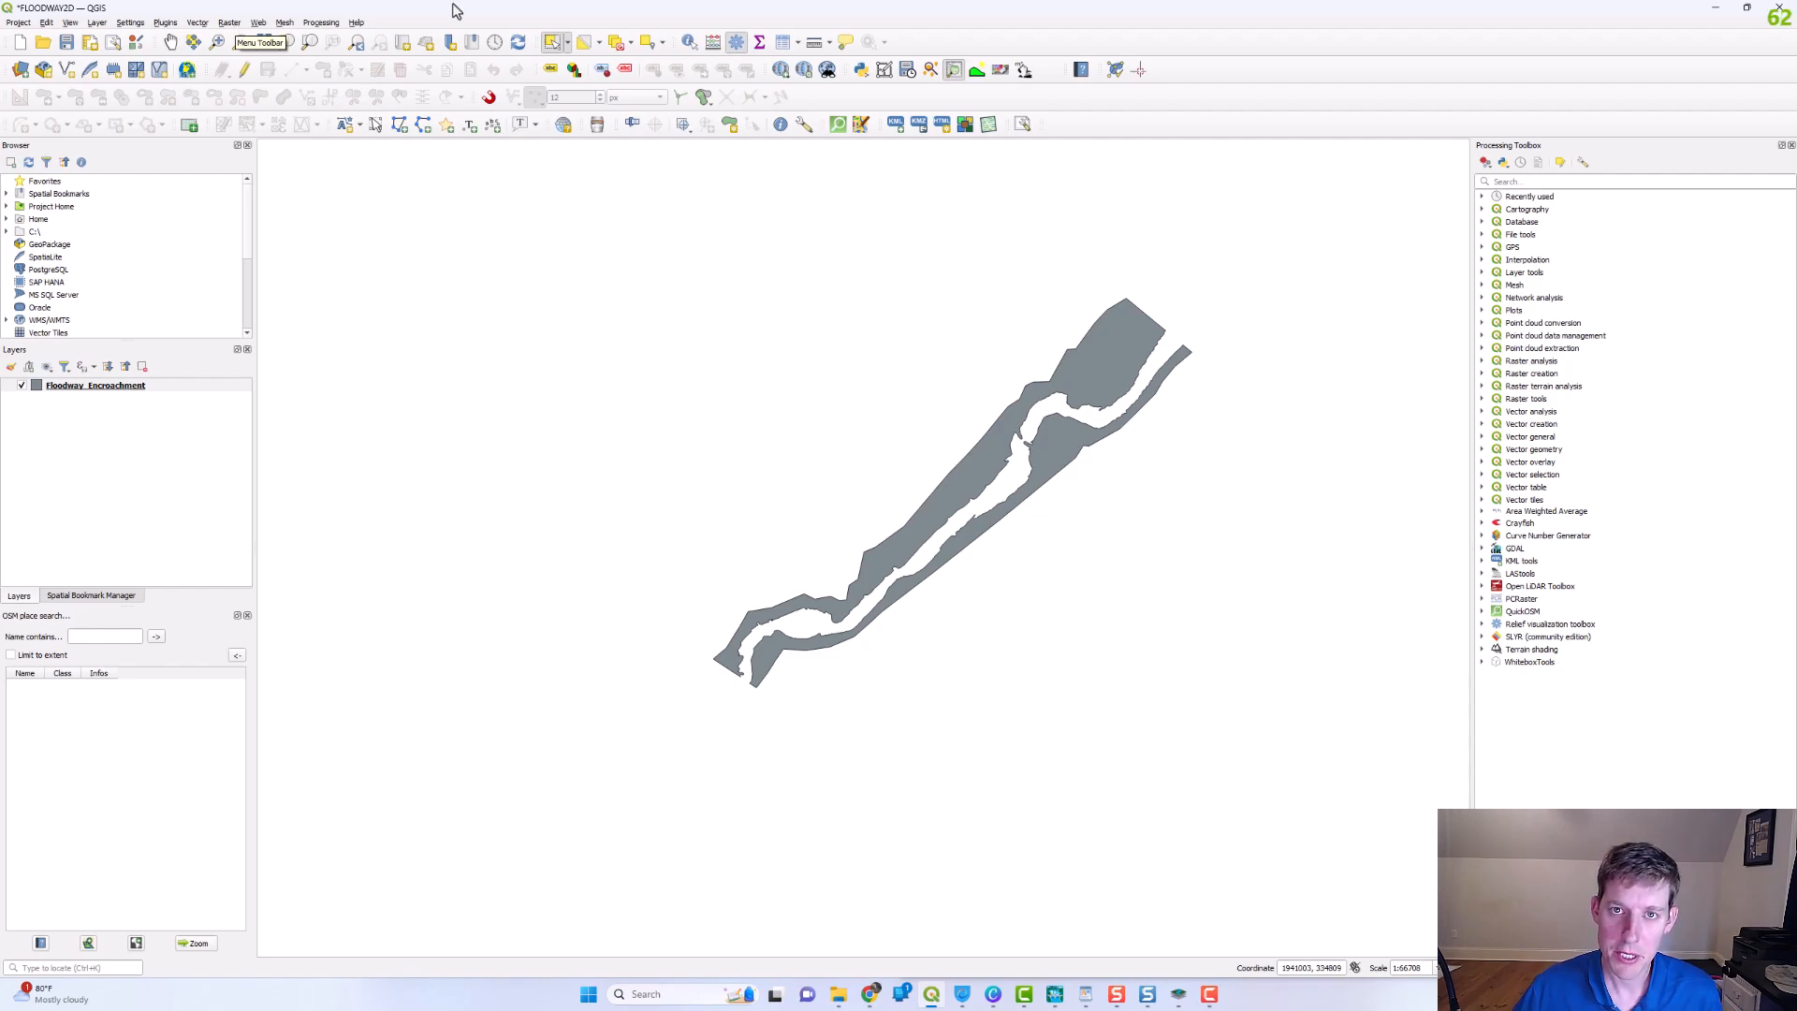
# - Find the Buffer processing tool and set up a 50 feet buffer of the Floodway_Encroachment layer
pyautogui.click(205, 26)
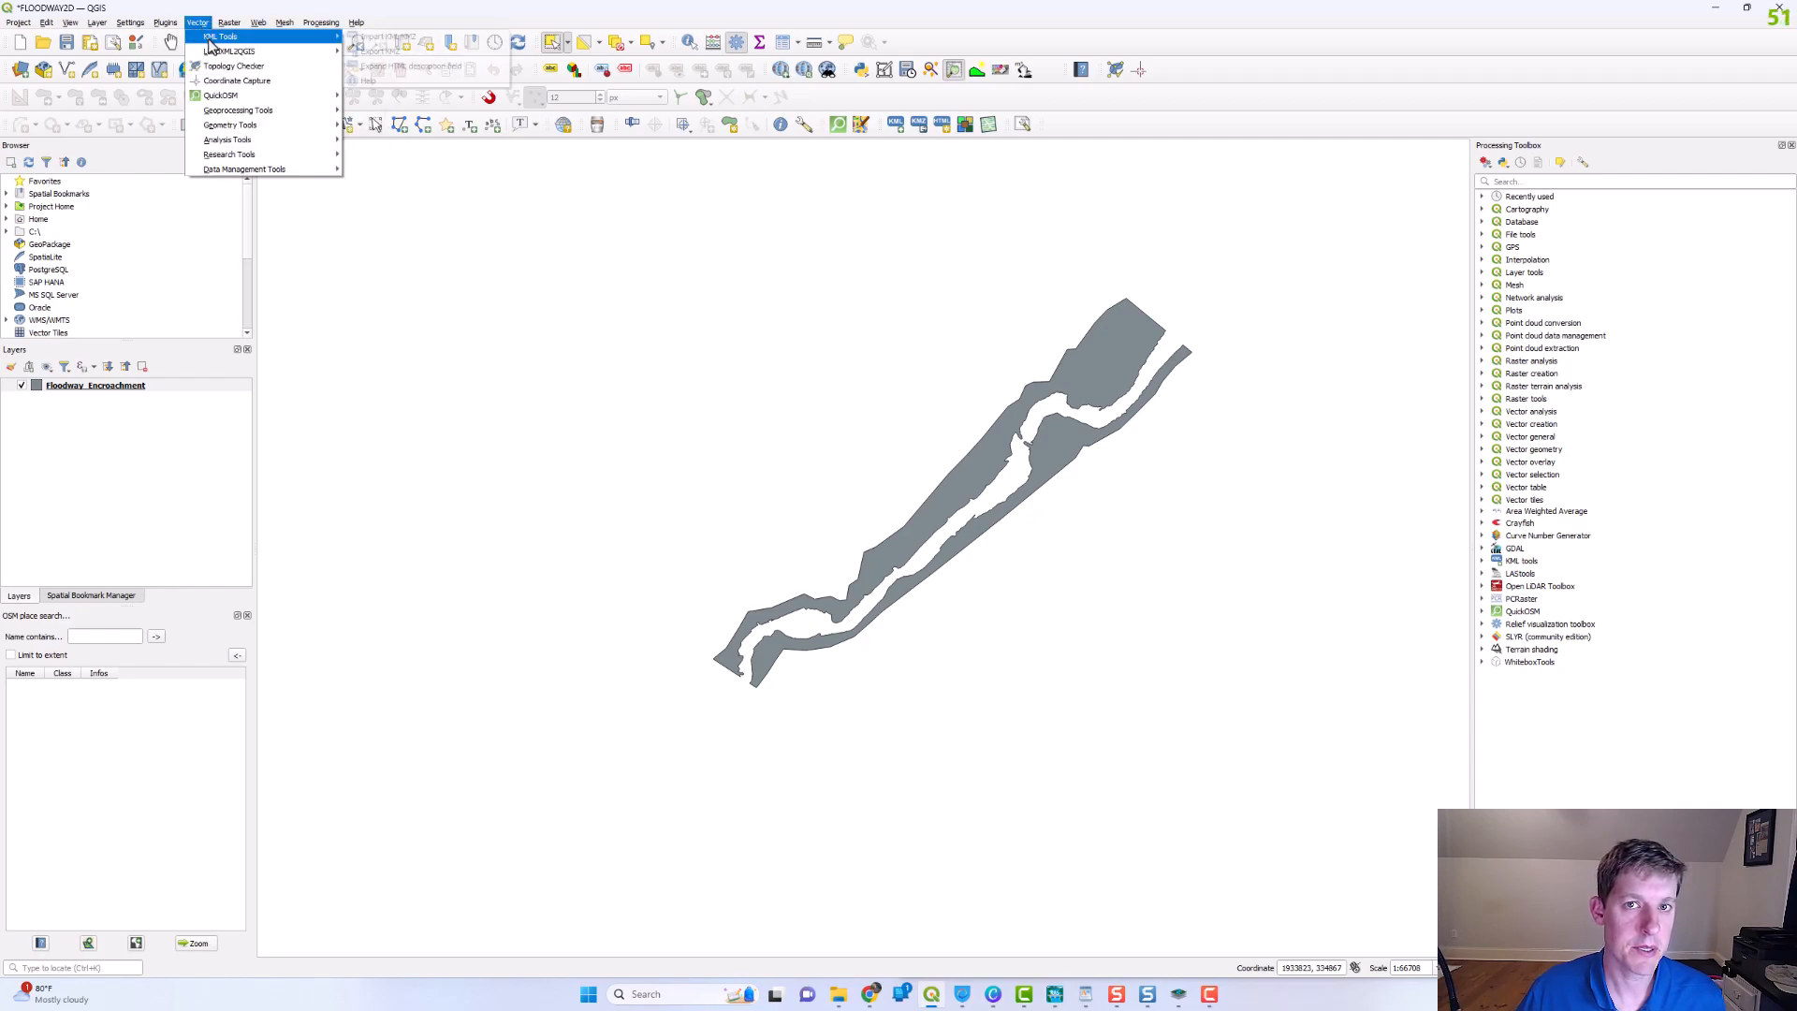
pyautogui.moveTo(321, 26)
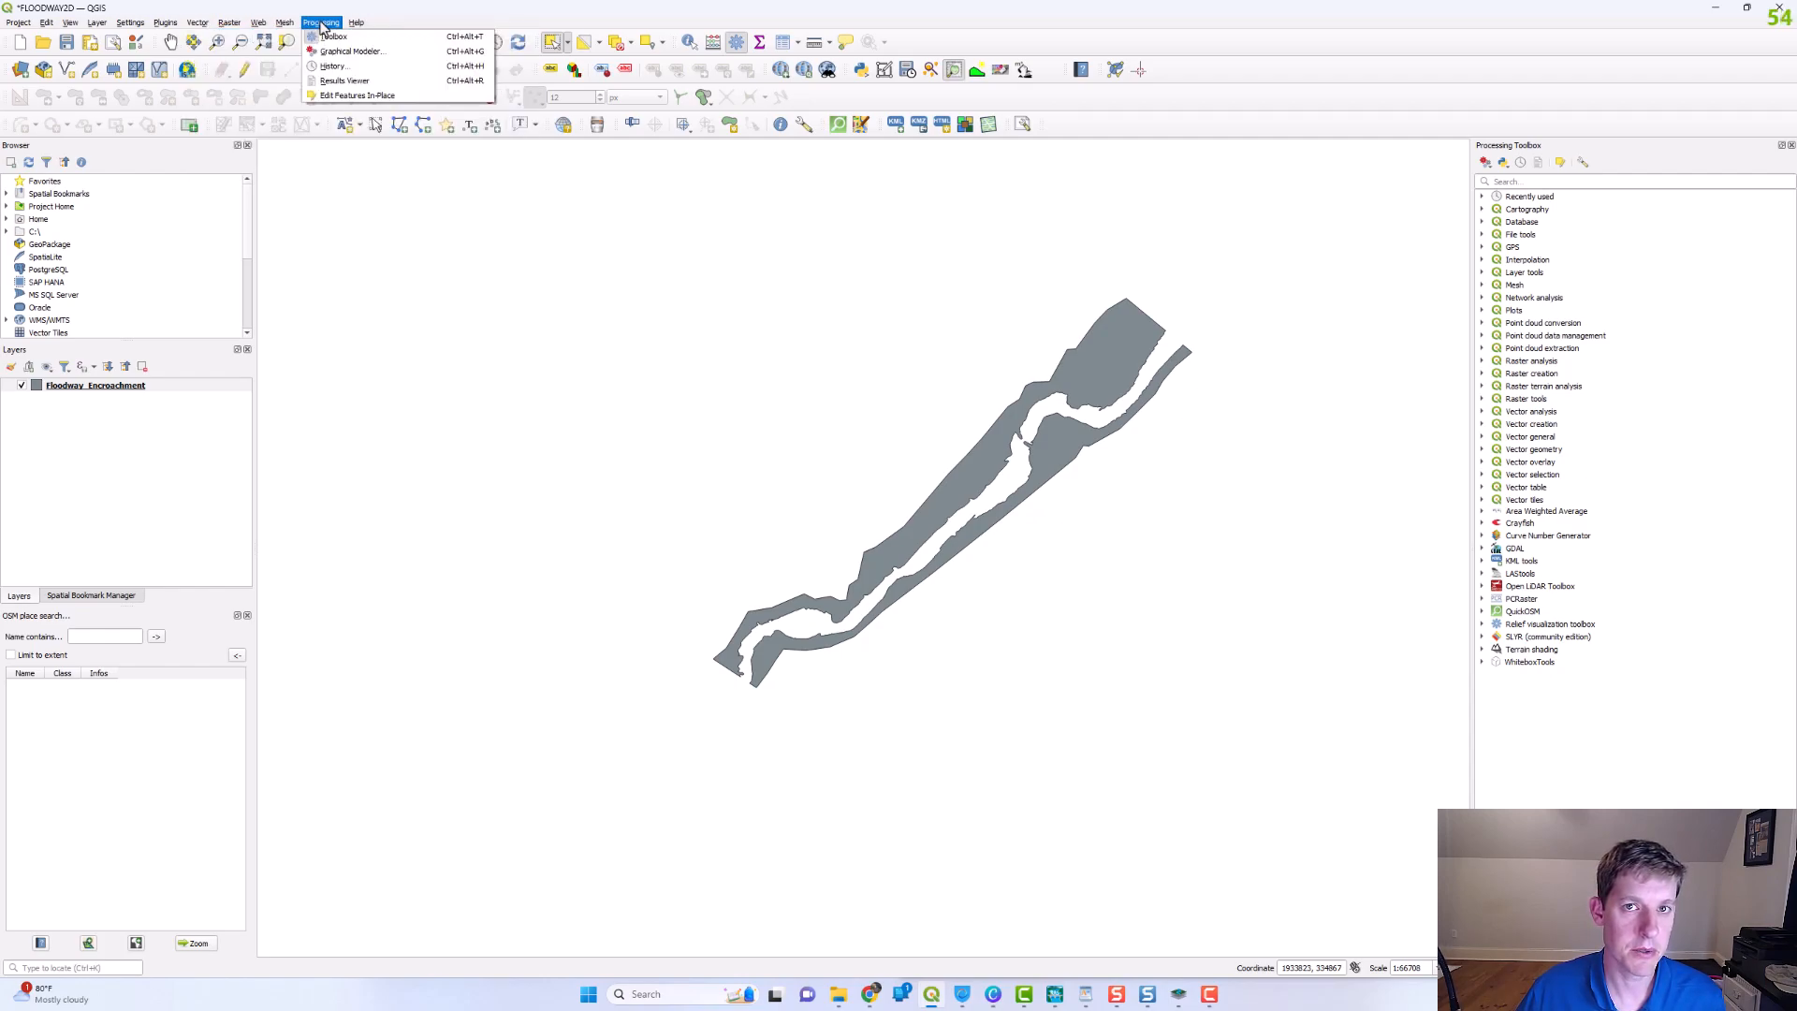
pyautogui.click(1518, 181)
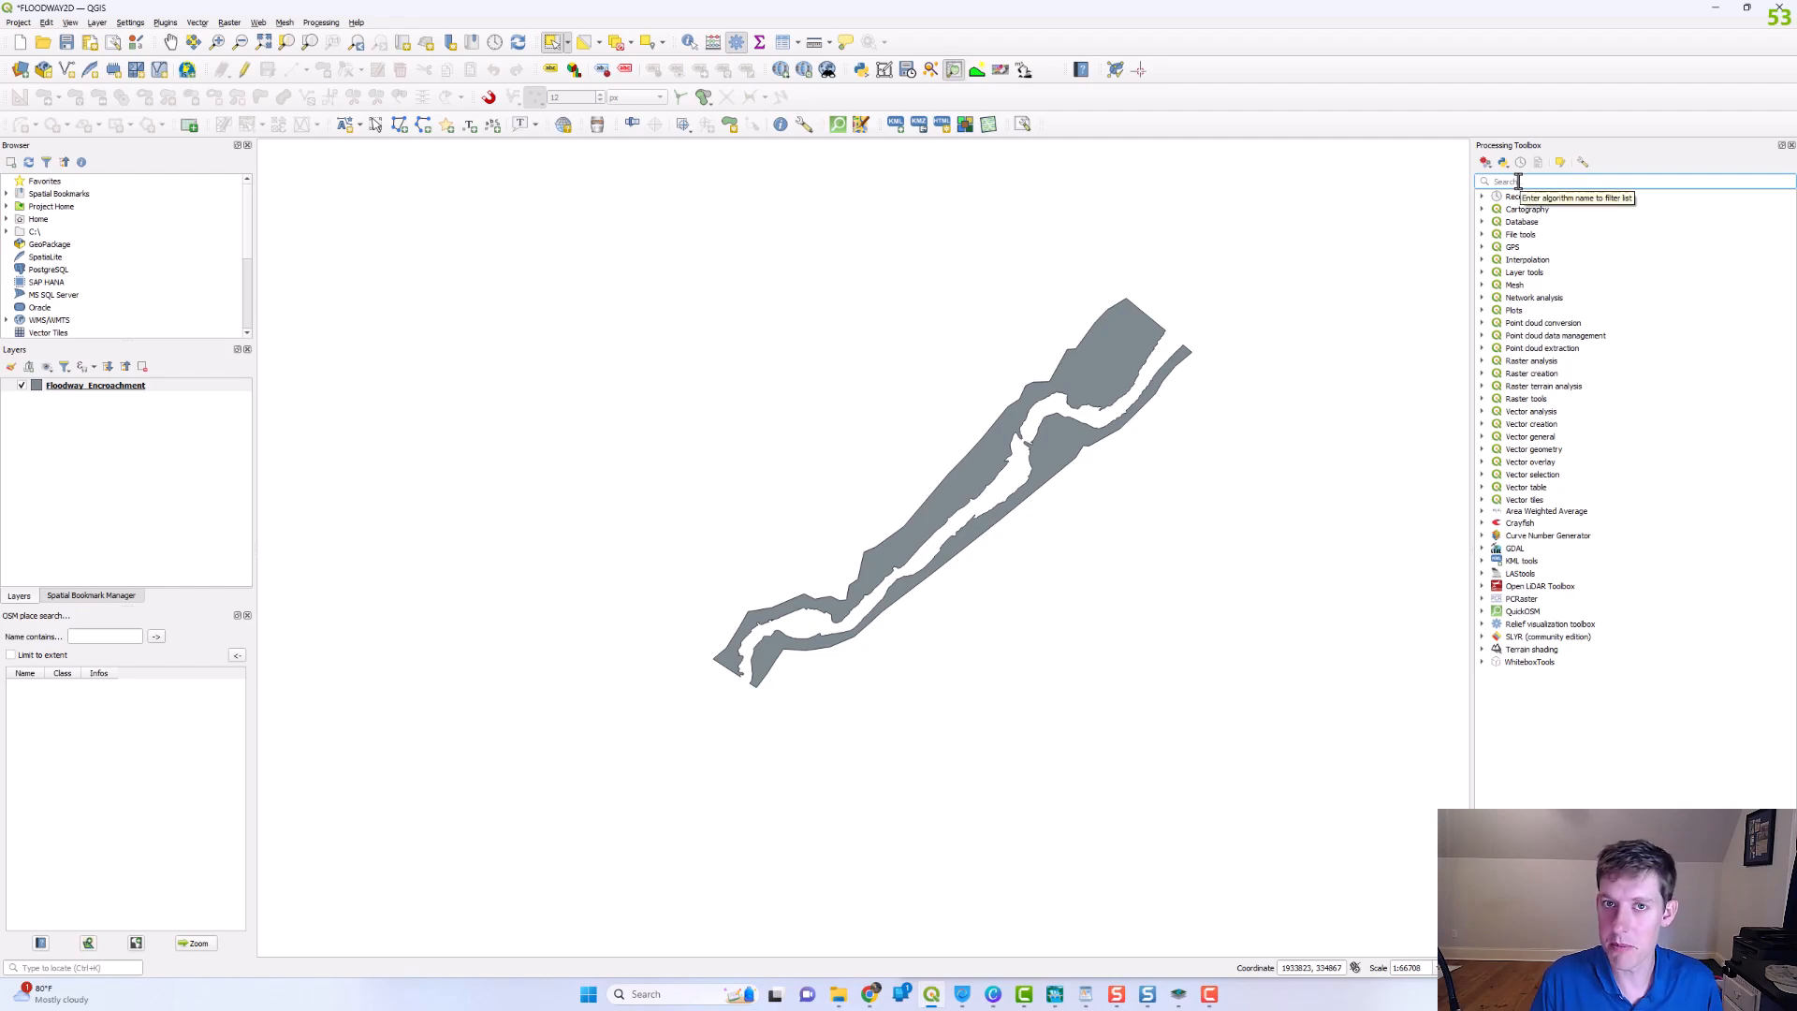
pyautogui.write('buffer')
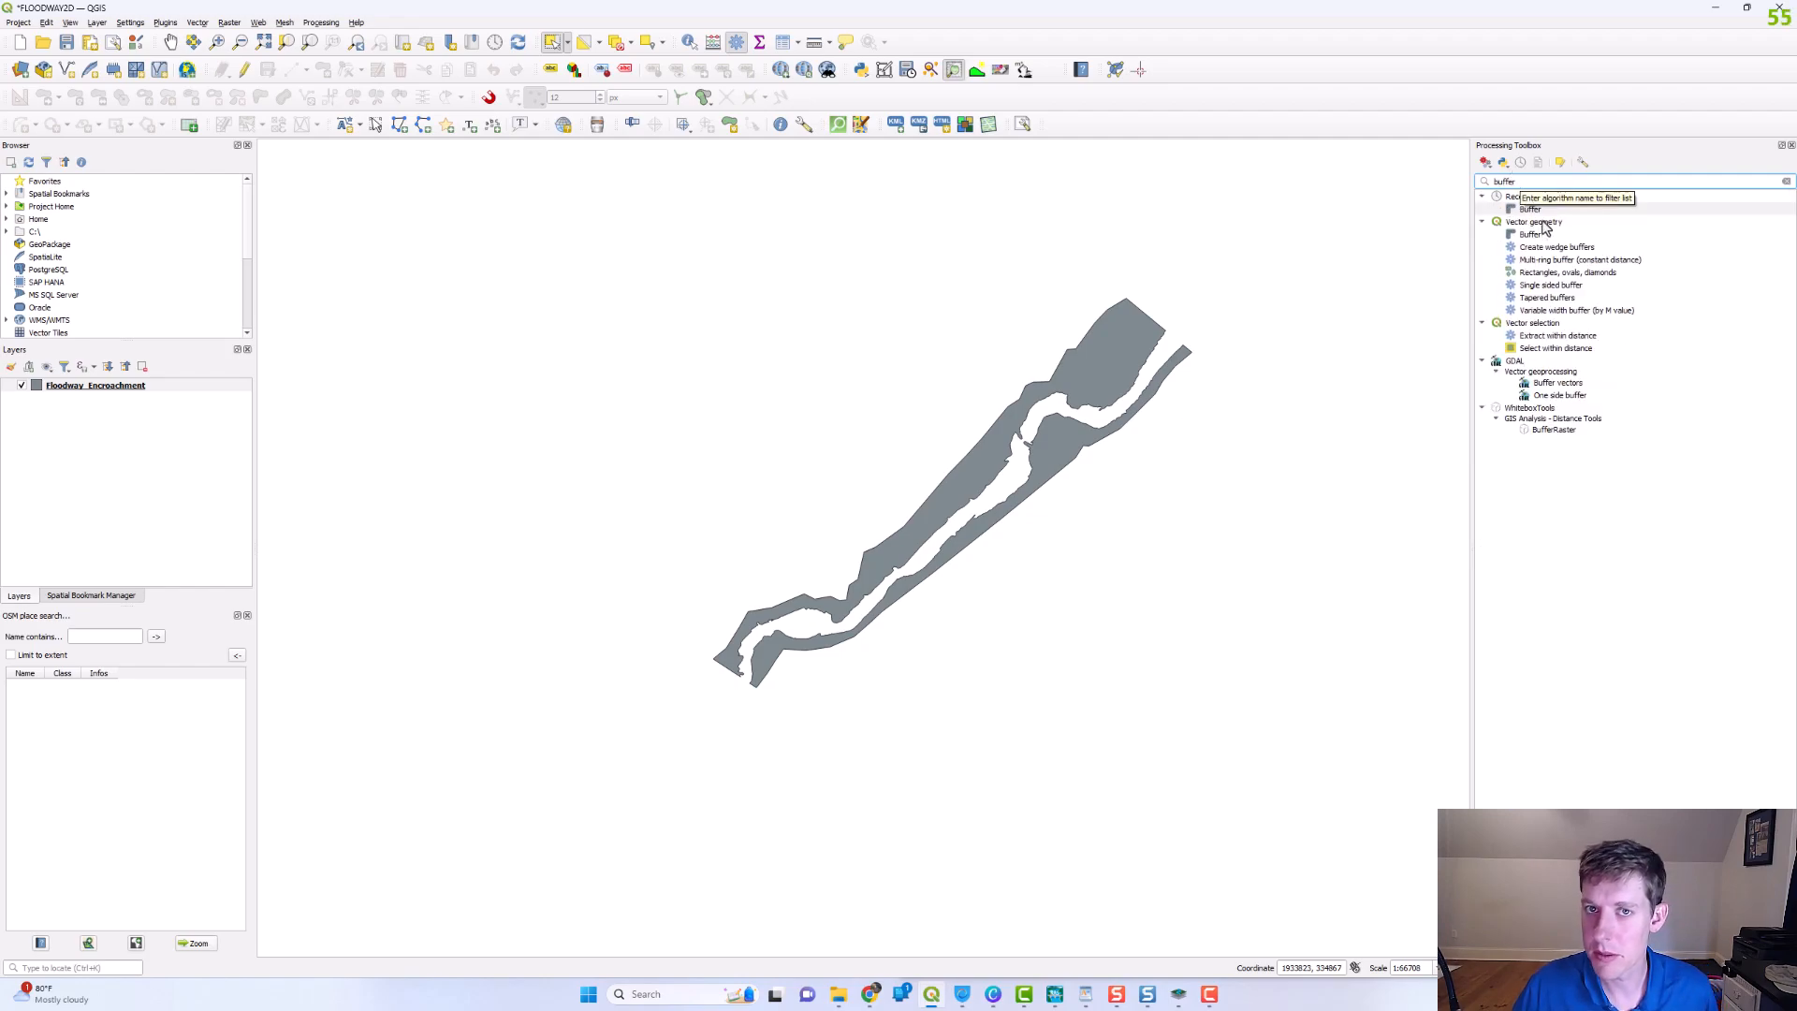
pyautogui.doubleClick(1544, 215)
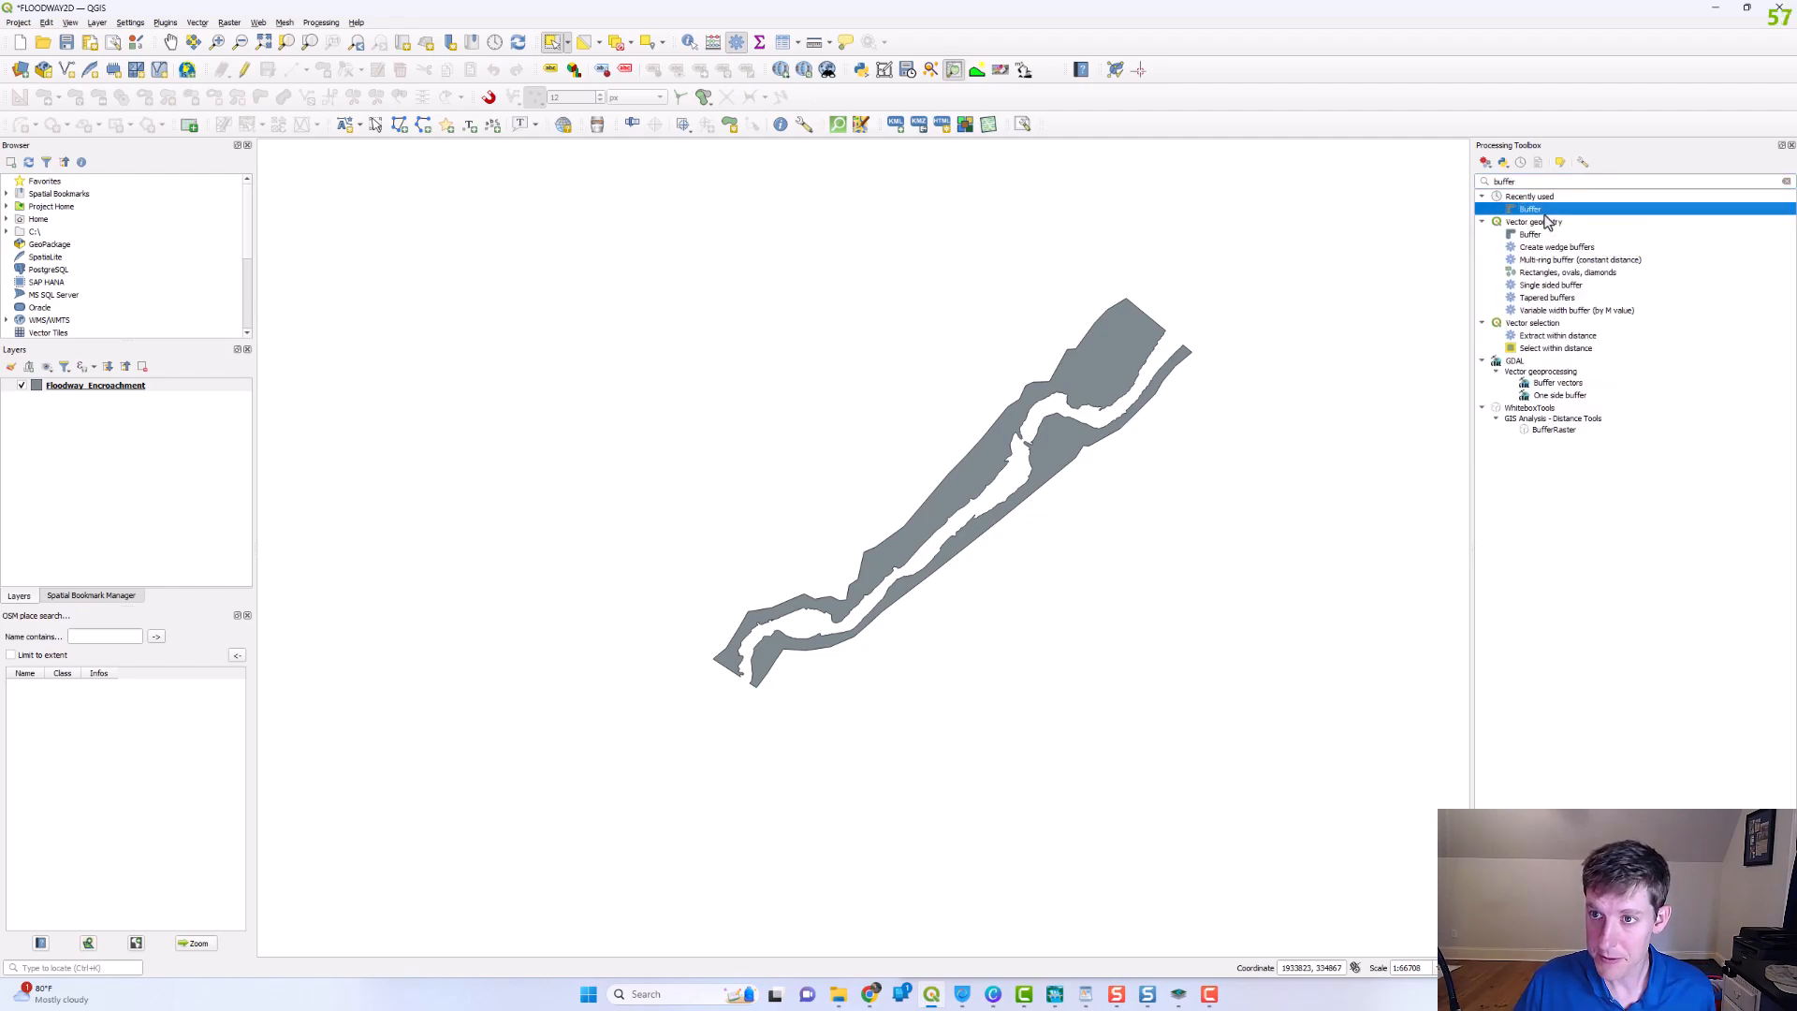
pyautogui.moveTo(1027, 255); pyautogui.dragTo(1058, 247)
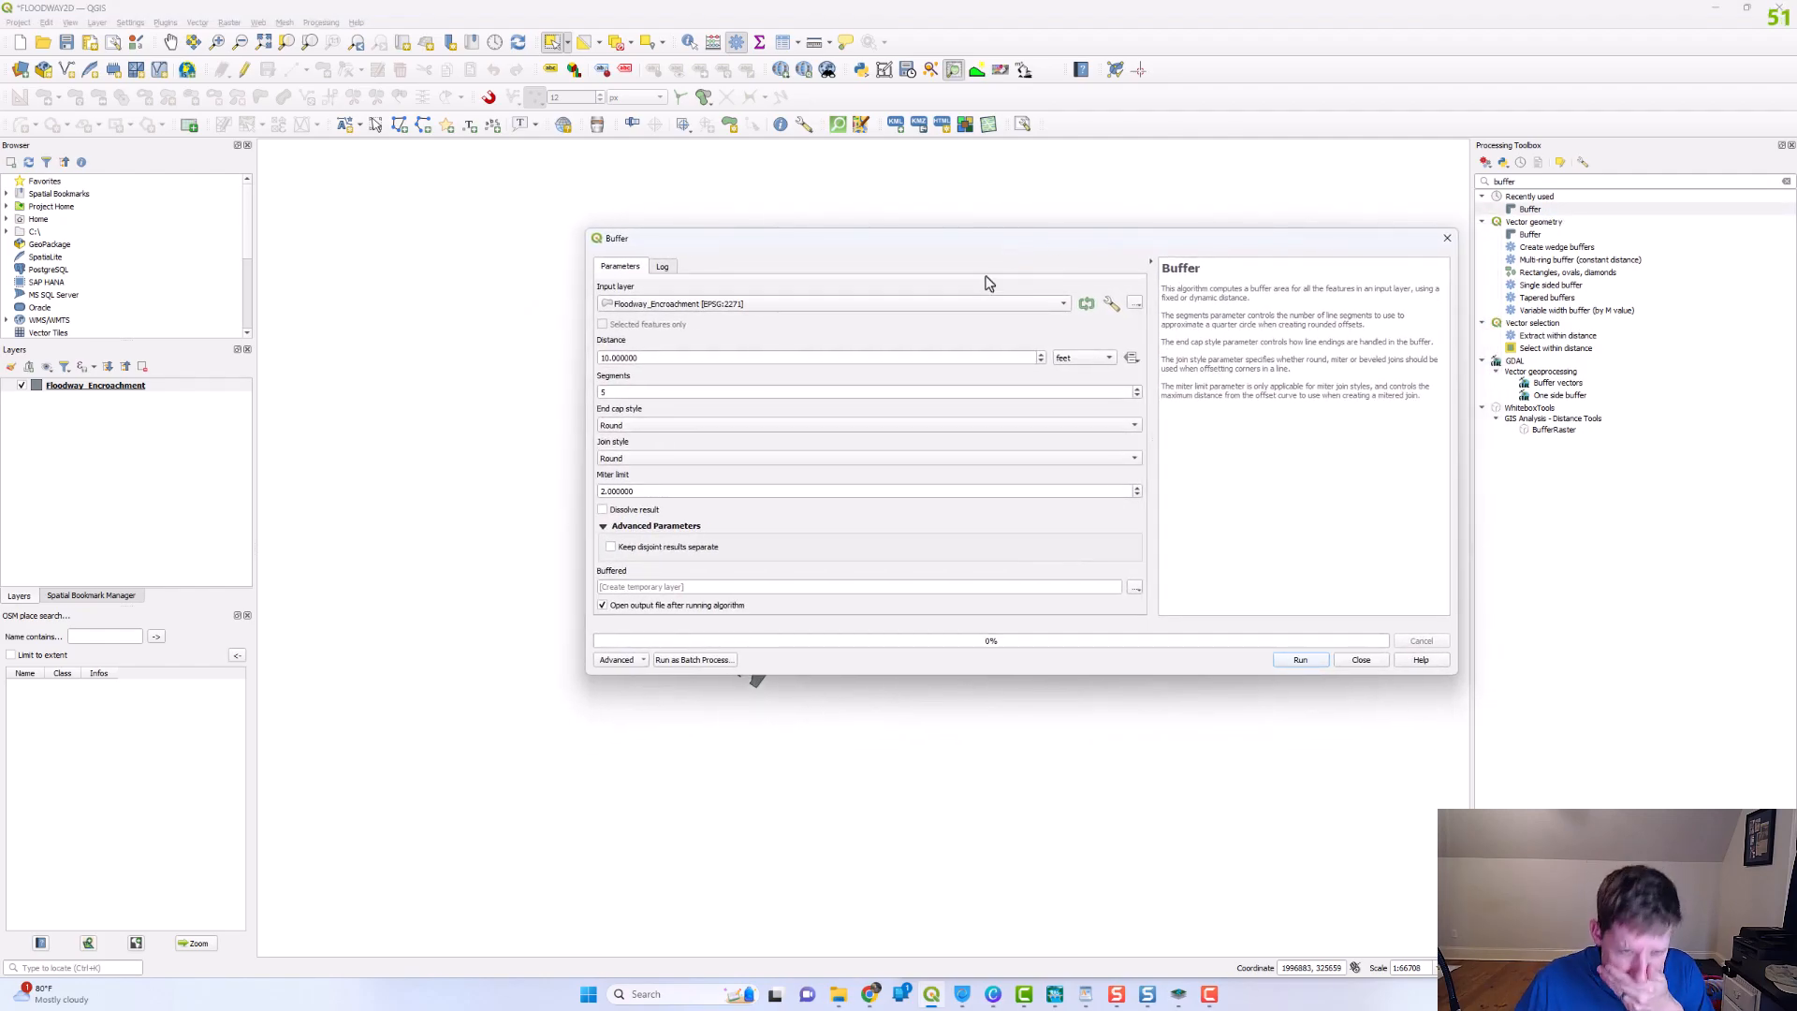
pyautogui.moveTo(670, 357); pyautogui.dragTo(509, 374)
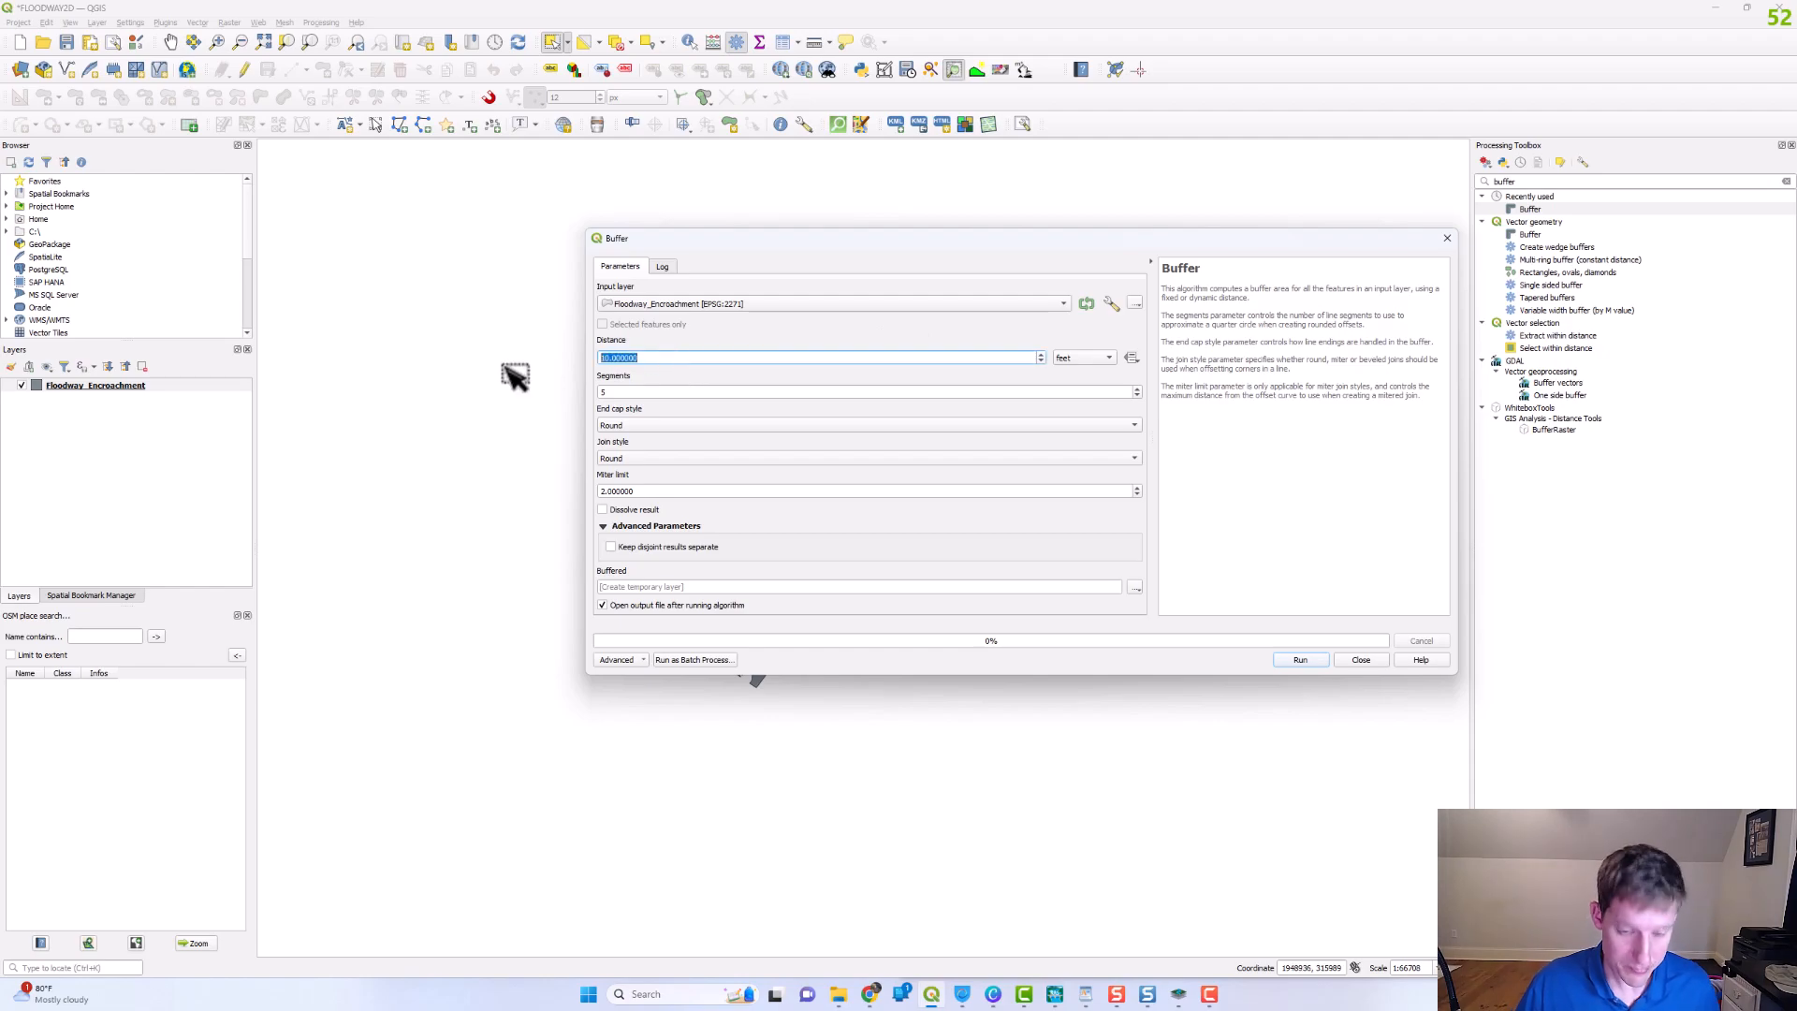
pyautogui.write('50')
pyautogui.moveTo(805, 242)
pyautogui.mouseDown()
pyautogui.moveTo(720, 244)
pyautogui.moveTo(778, 228)
pyautogui.mouseUp()
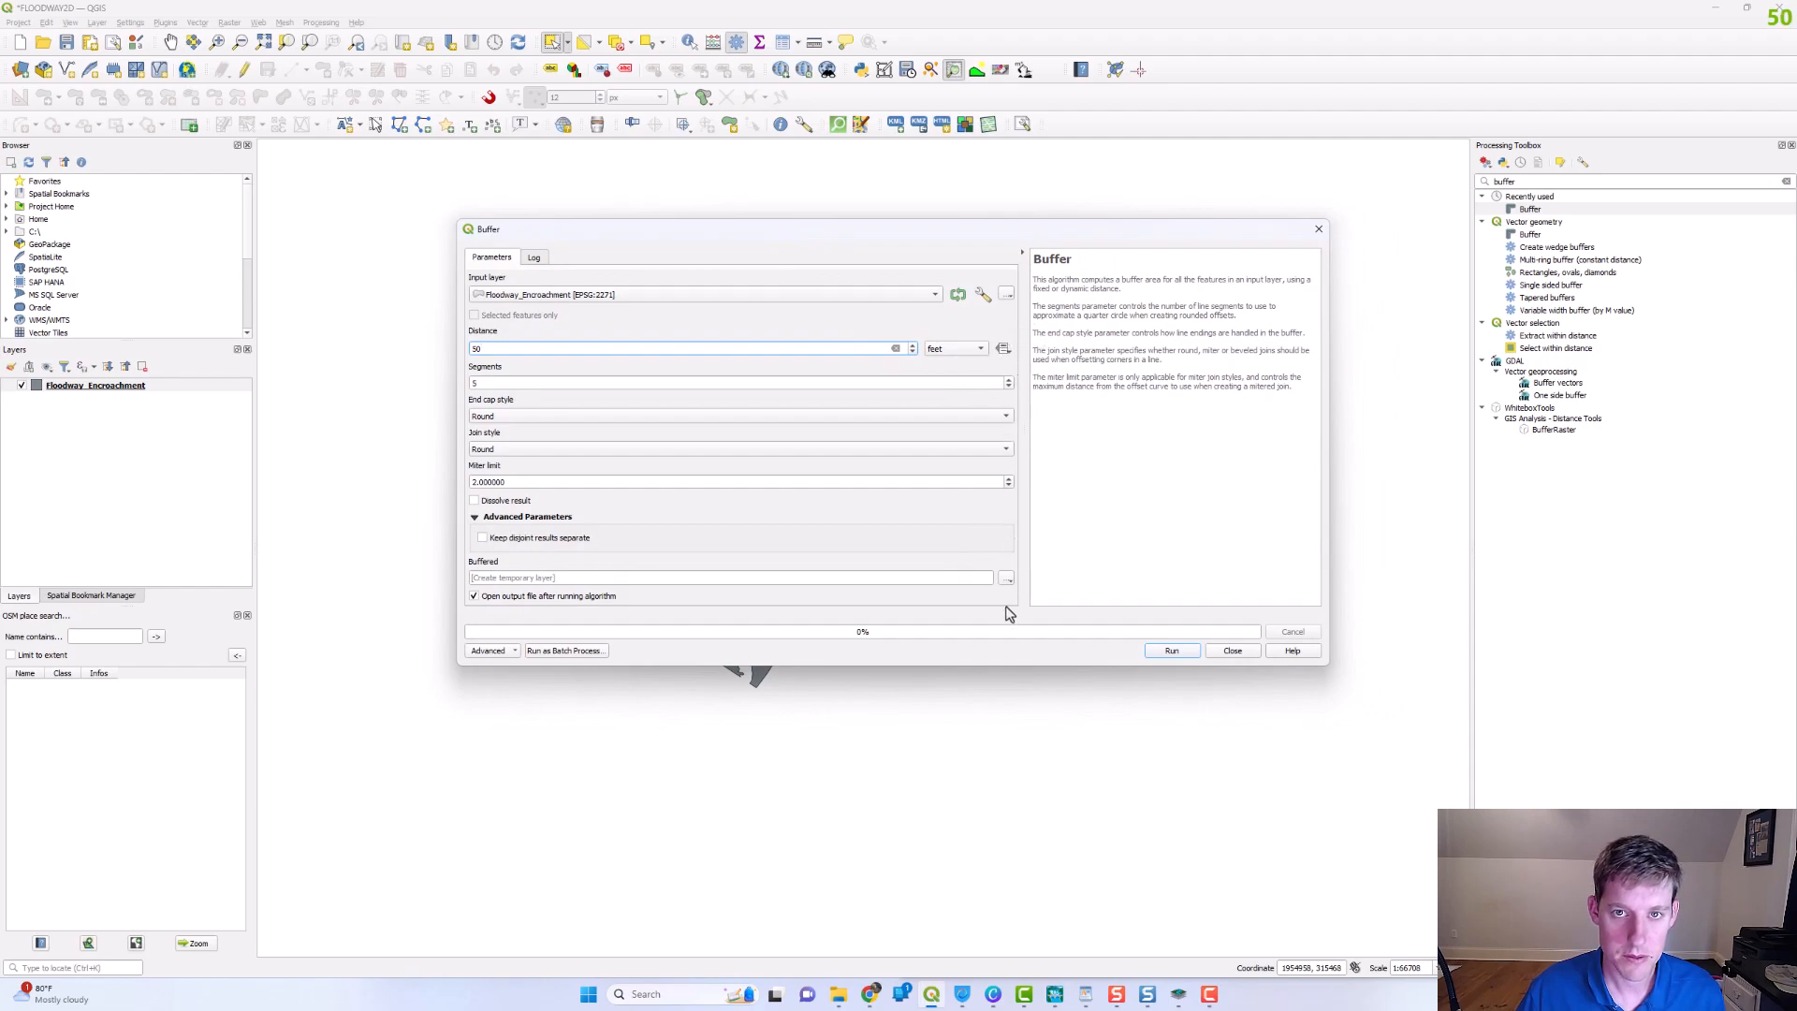
# - Set the buffer output to the shapefile Floodway_Encroachment_2.shp in the Floodway folder, run the buffer and close the tool
pyautogui.click(1007, 580)
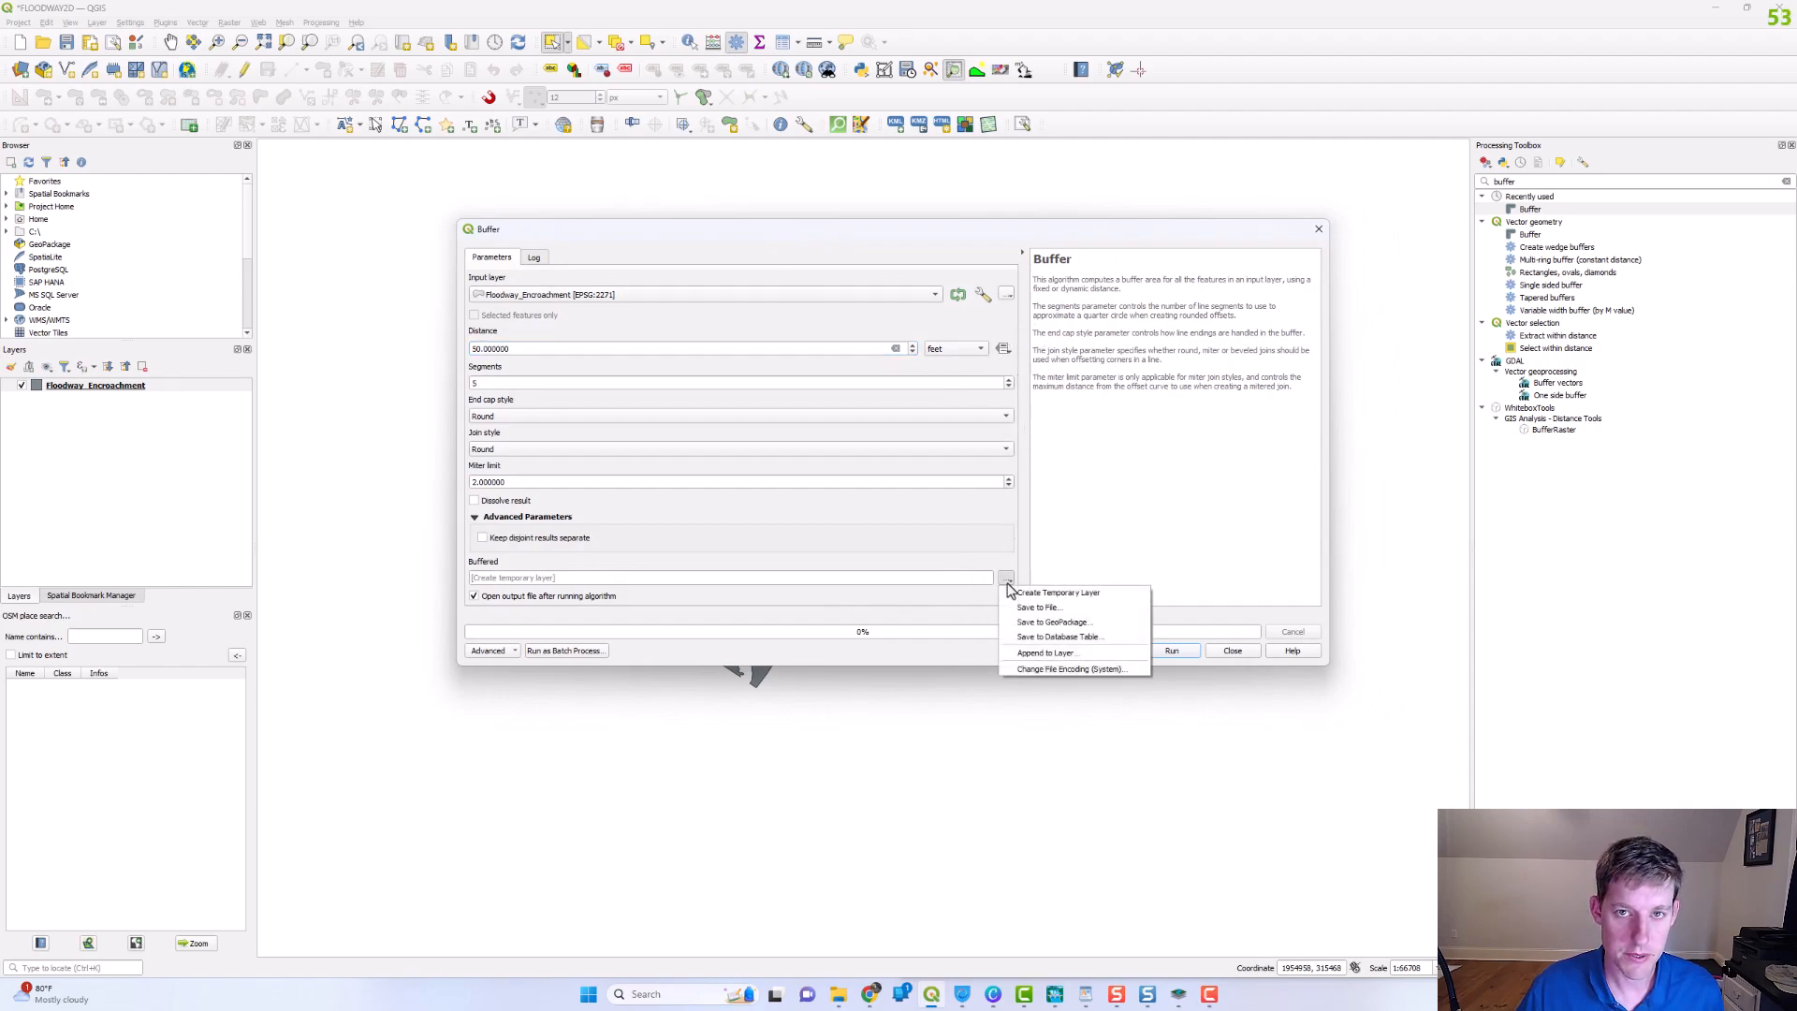
pyautogui.click(1085, 609)
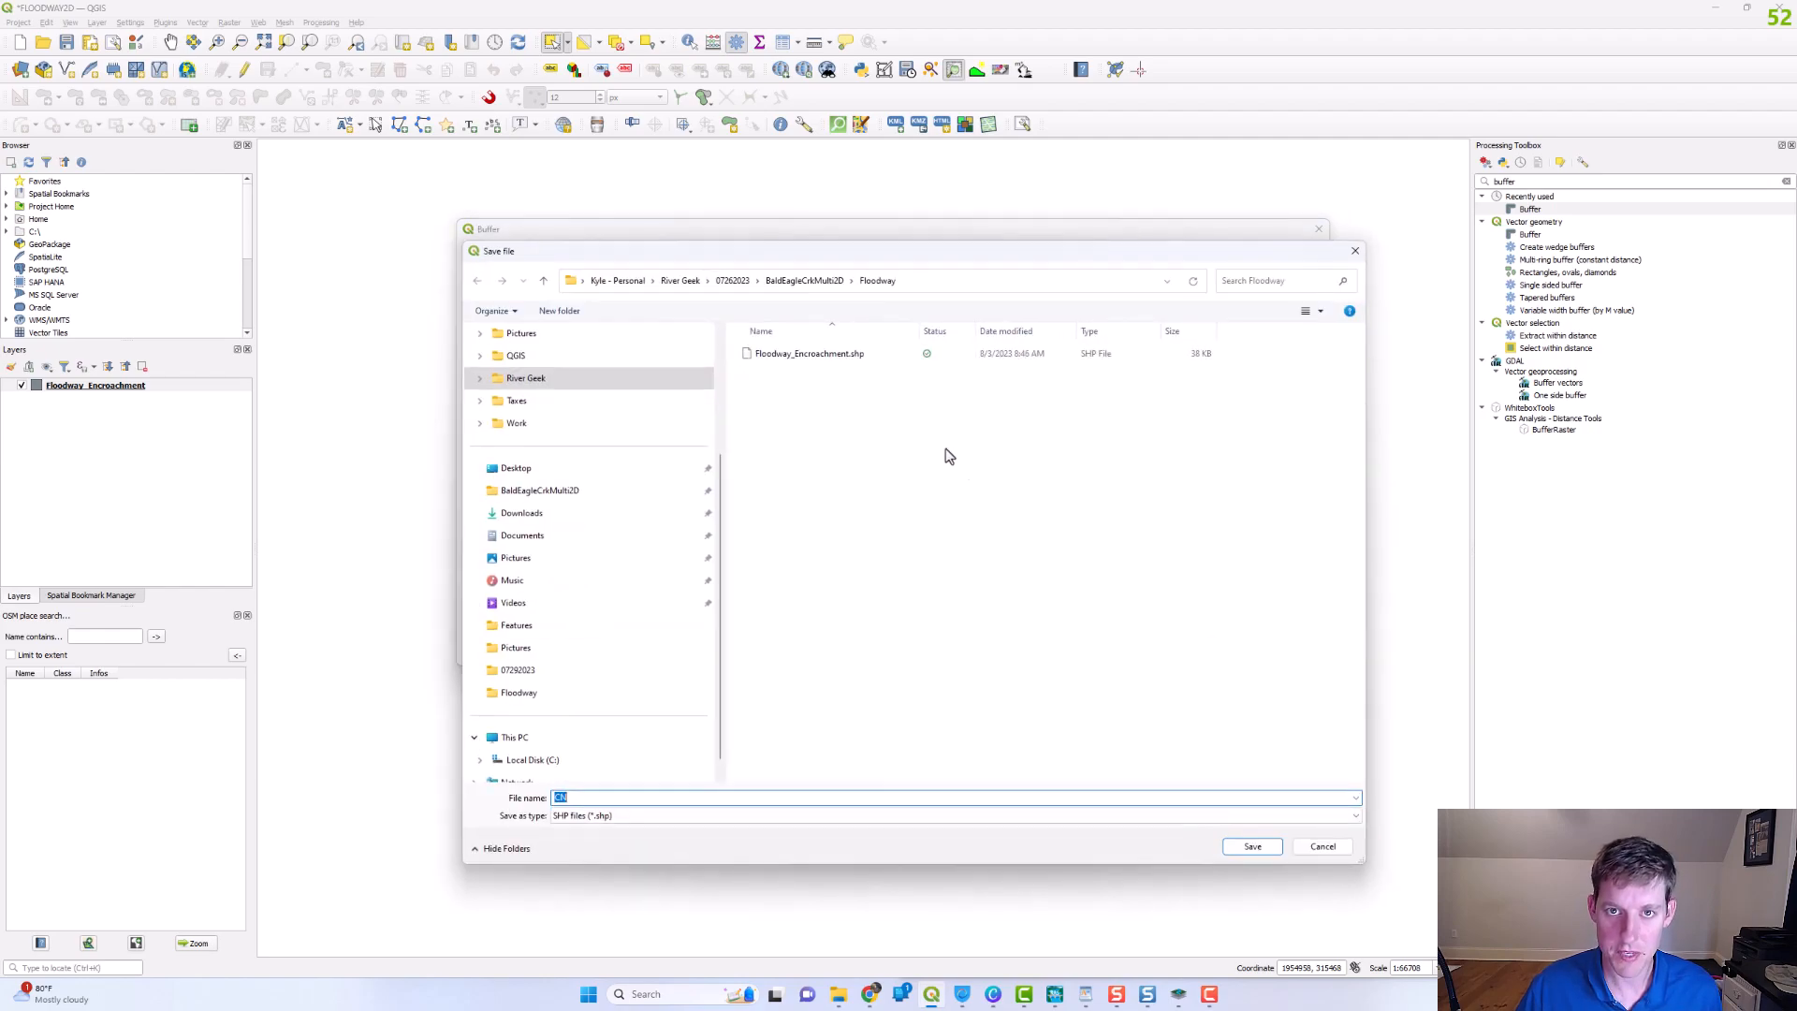
pyautogui.click(847, 364)
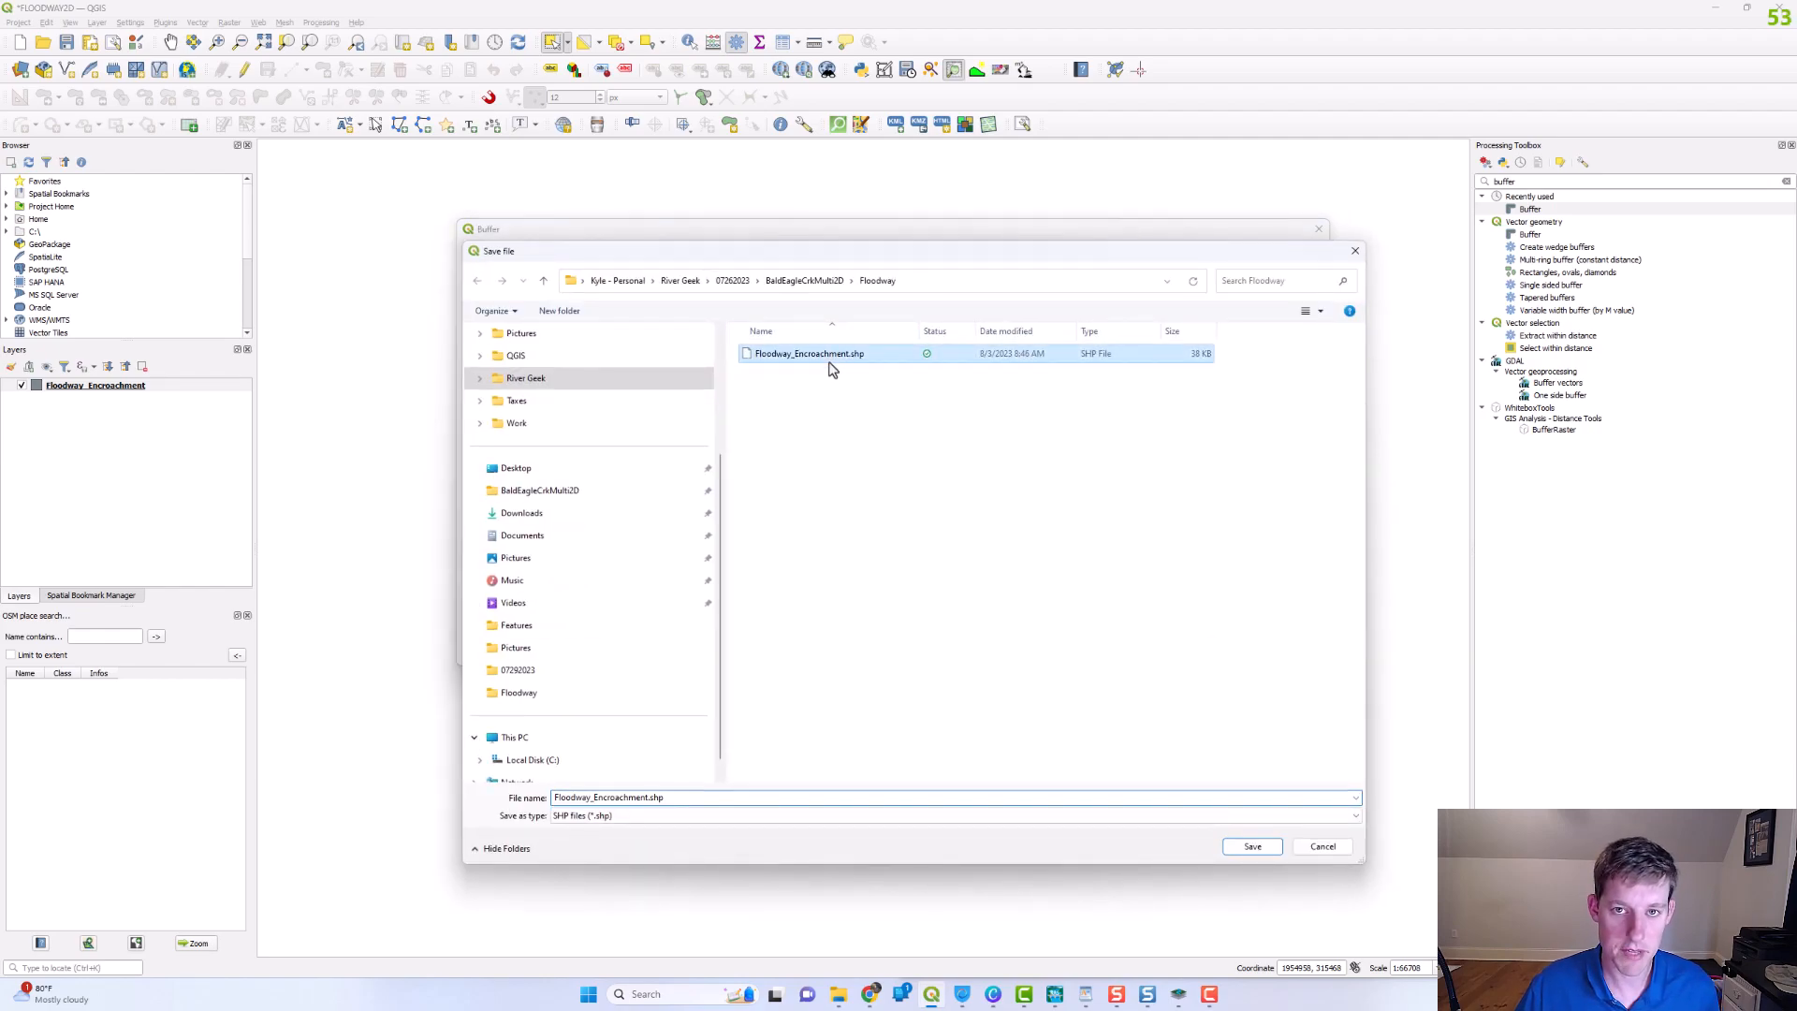
pyautogui.doubleClick(646, 797)
pyautogui.click(648, 798)
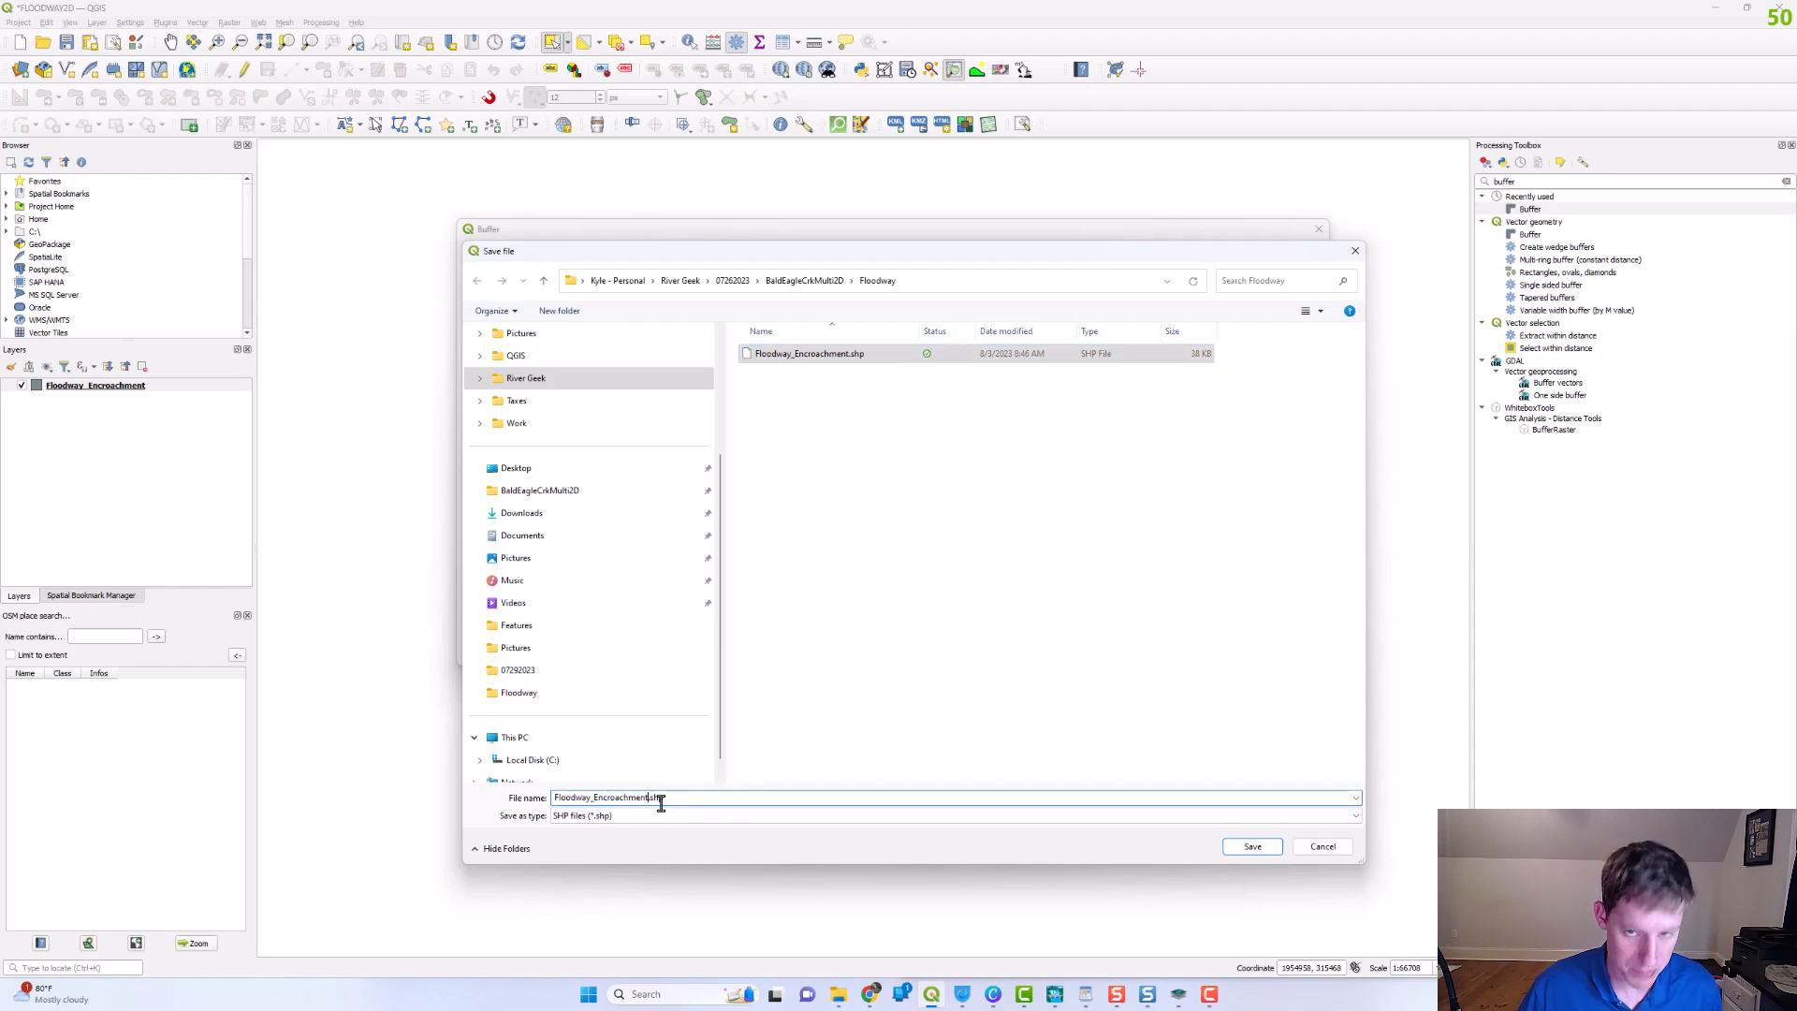
pyautogui.write('_2')
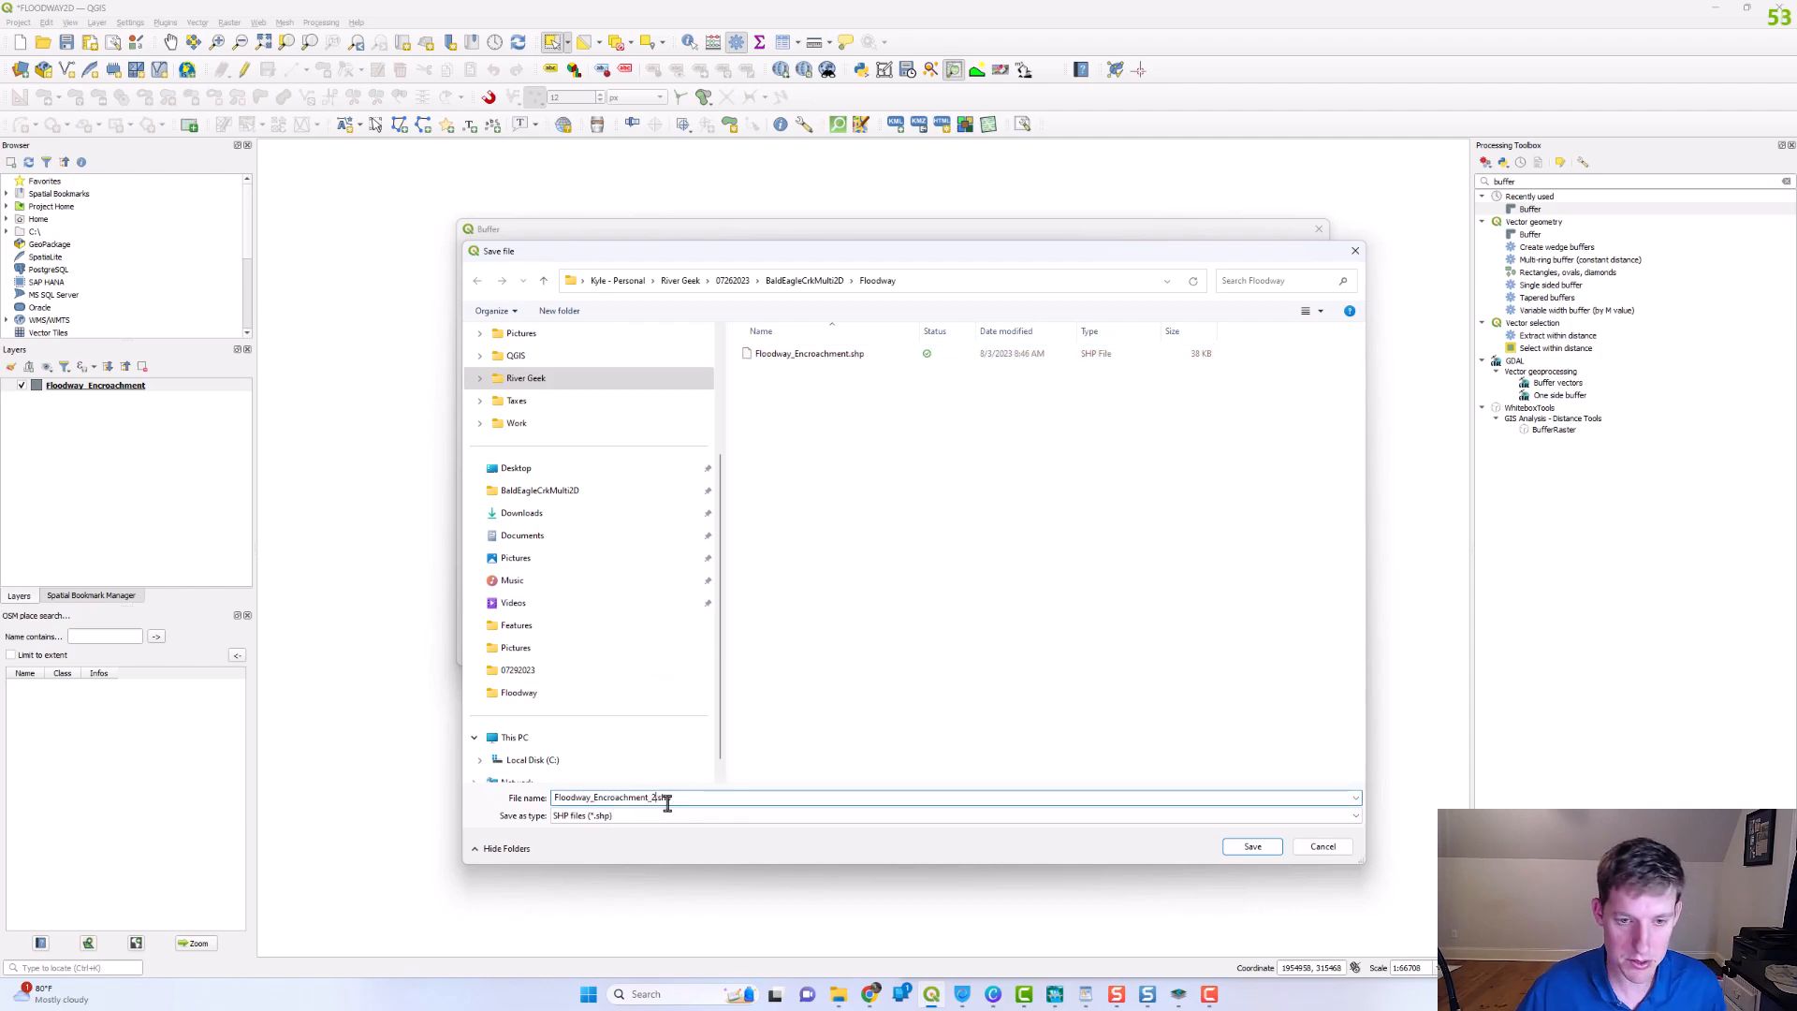
pyautogui.click(1259, 848)
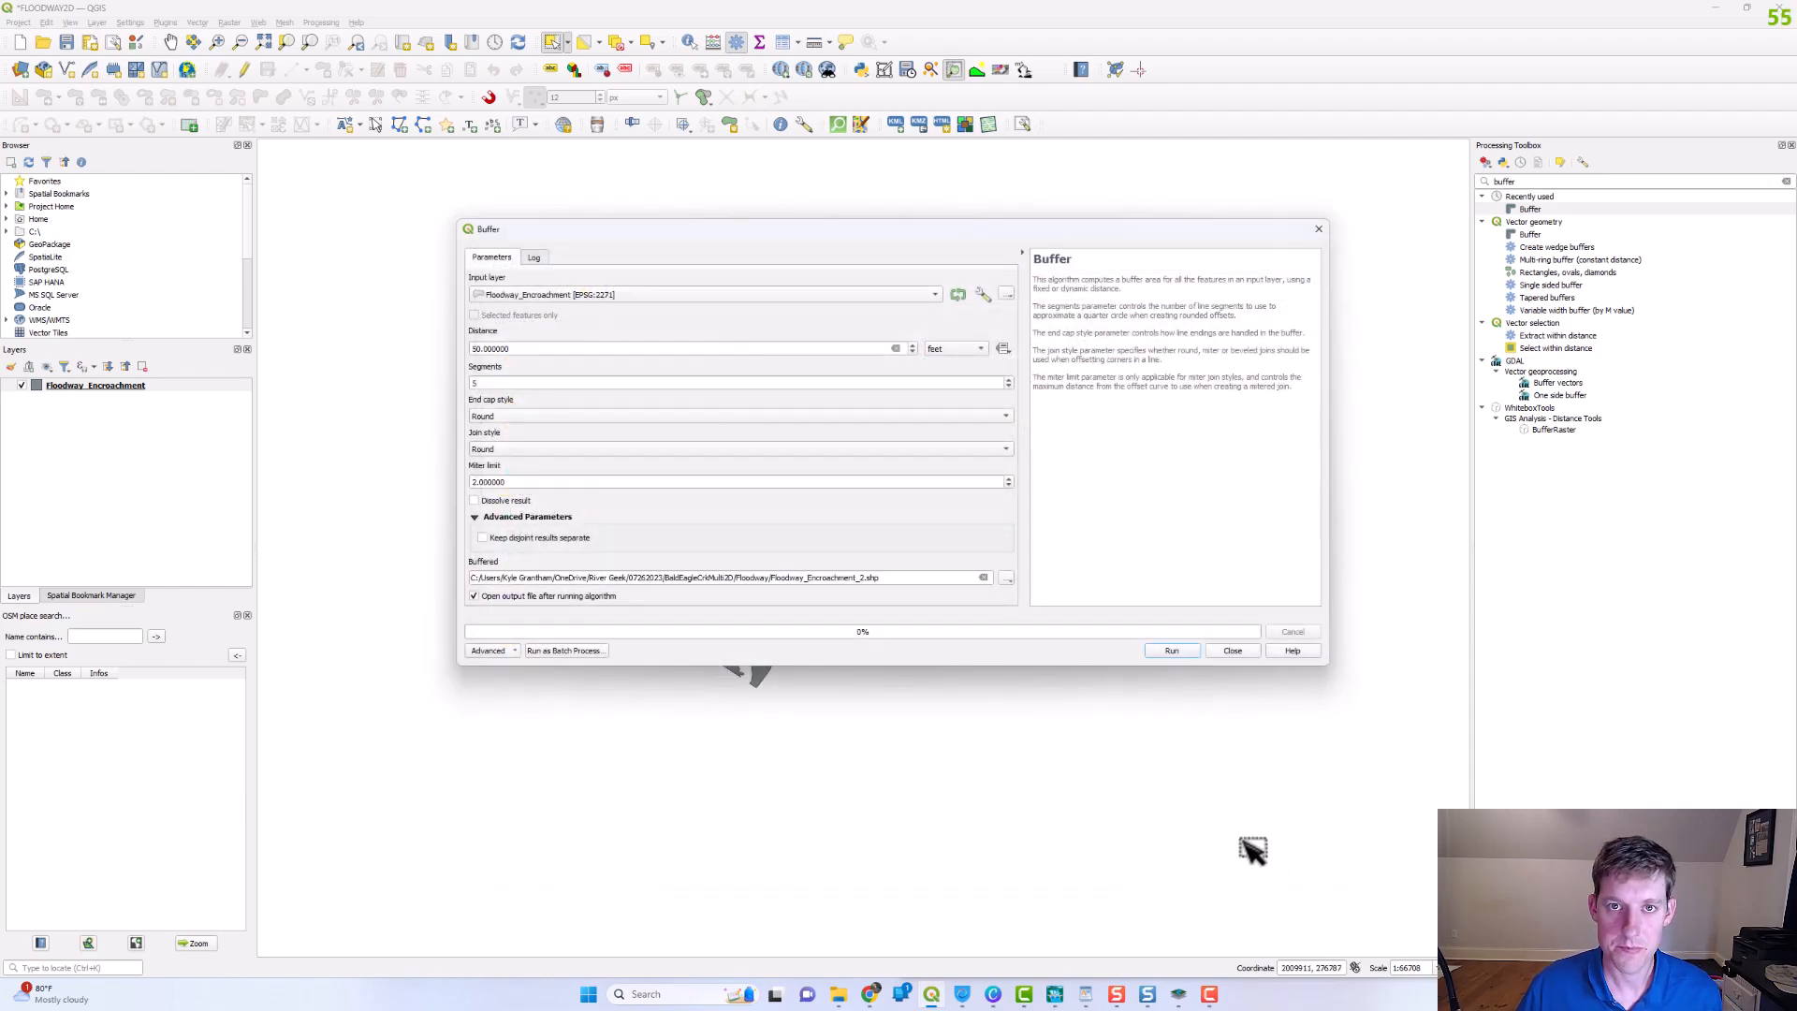
pyautogui.click(1182, 653)
pyautogui.click(1231, 653)
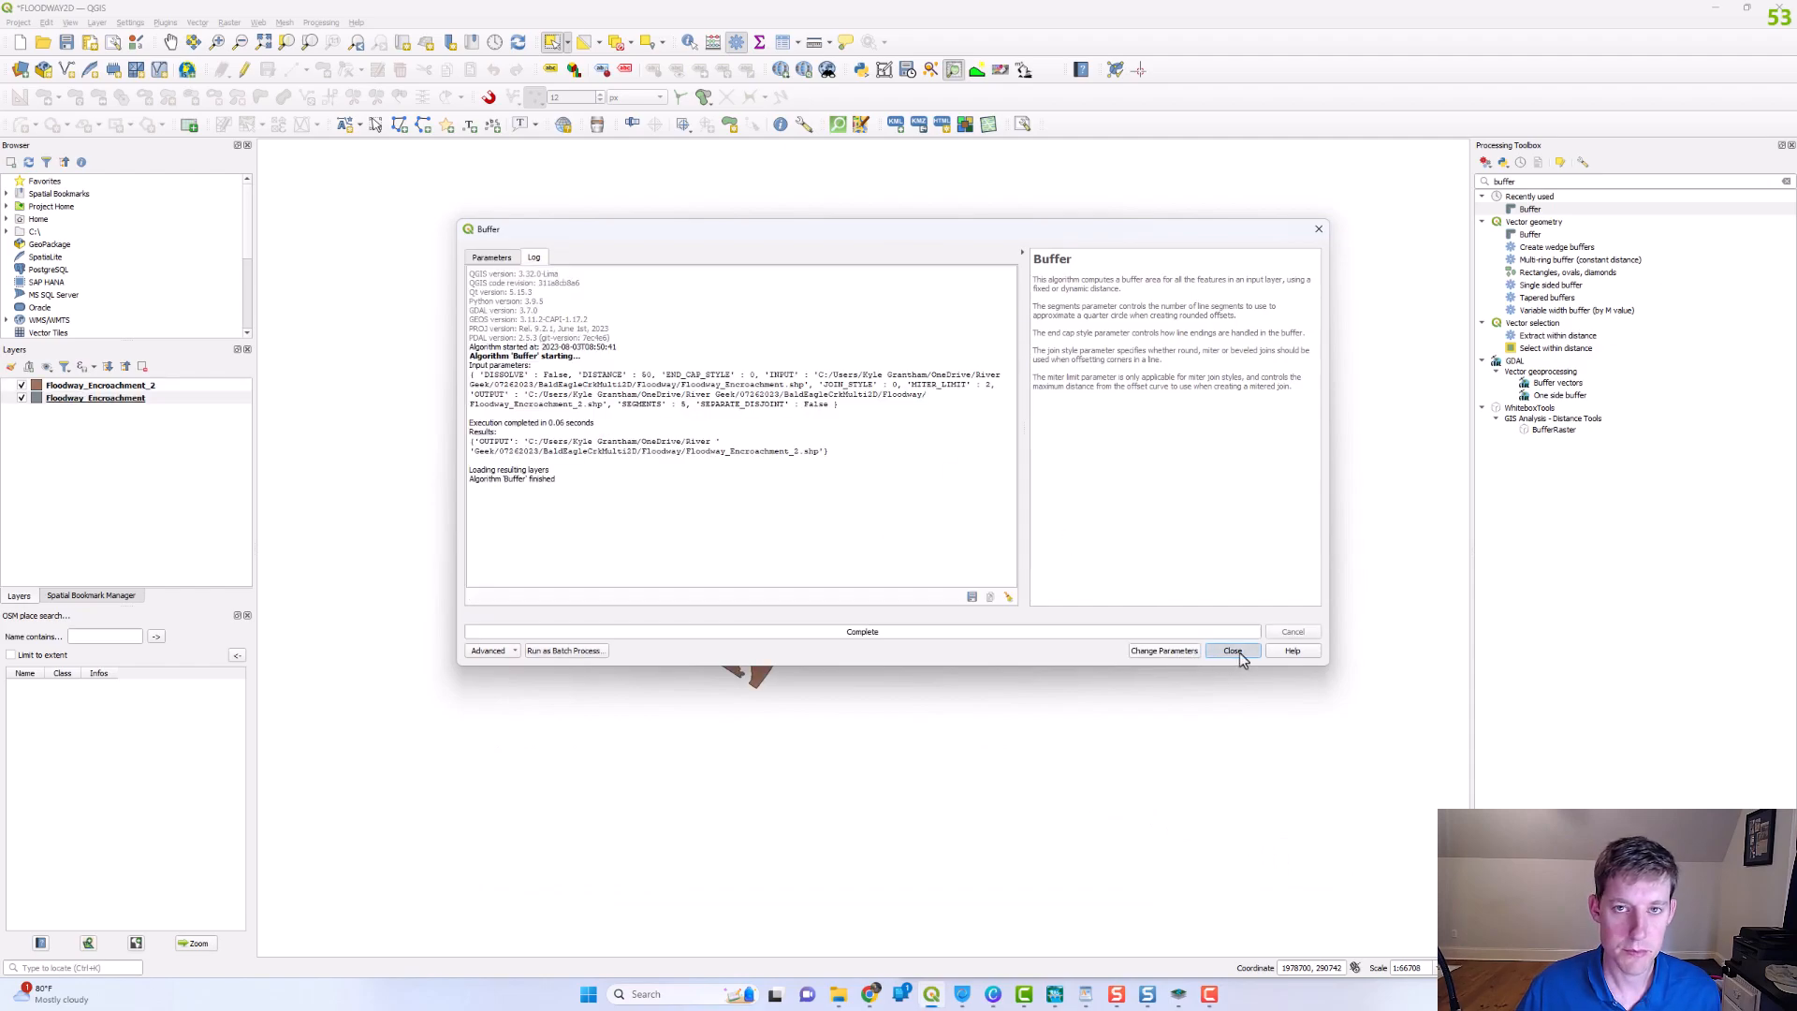
# - Compare the buffered Floodway_Encroachment_2 polygons with the original Floodway_Encroachment layer along the channel edges by toggling the buffered layer's visibility
pyautogui.scroll(5, 1143, 349)
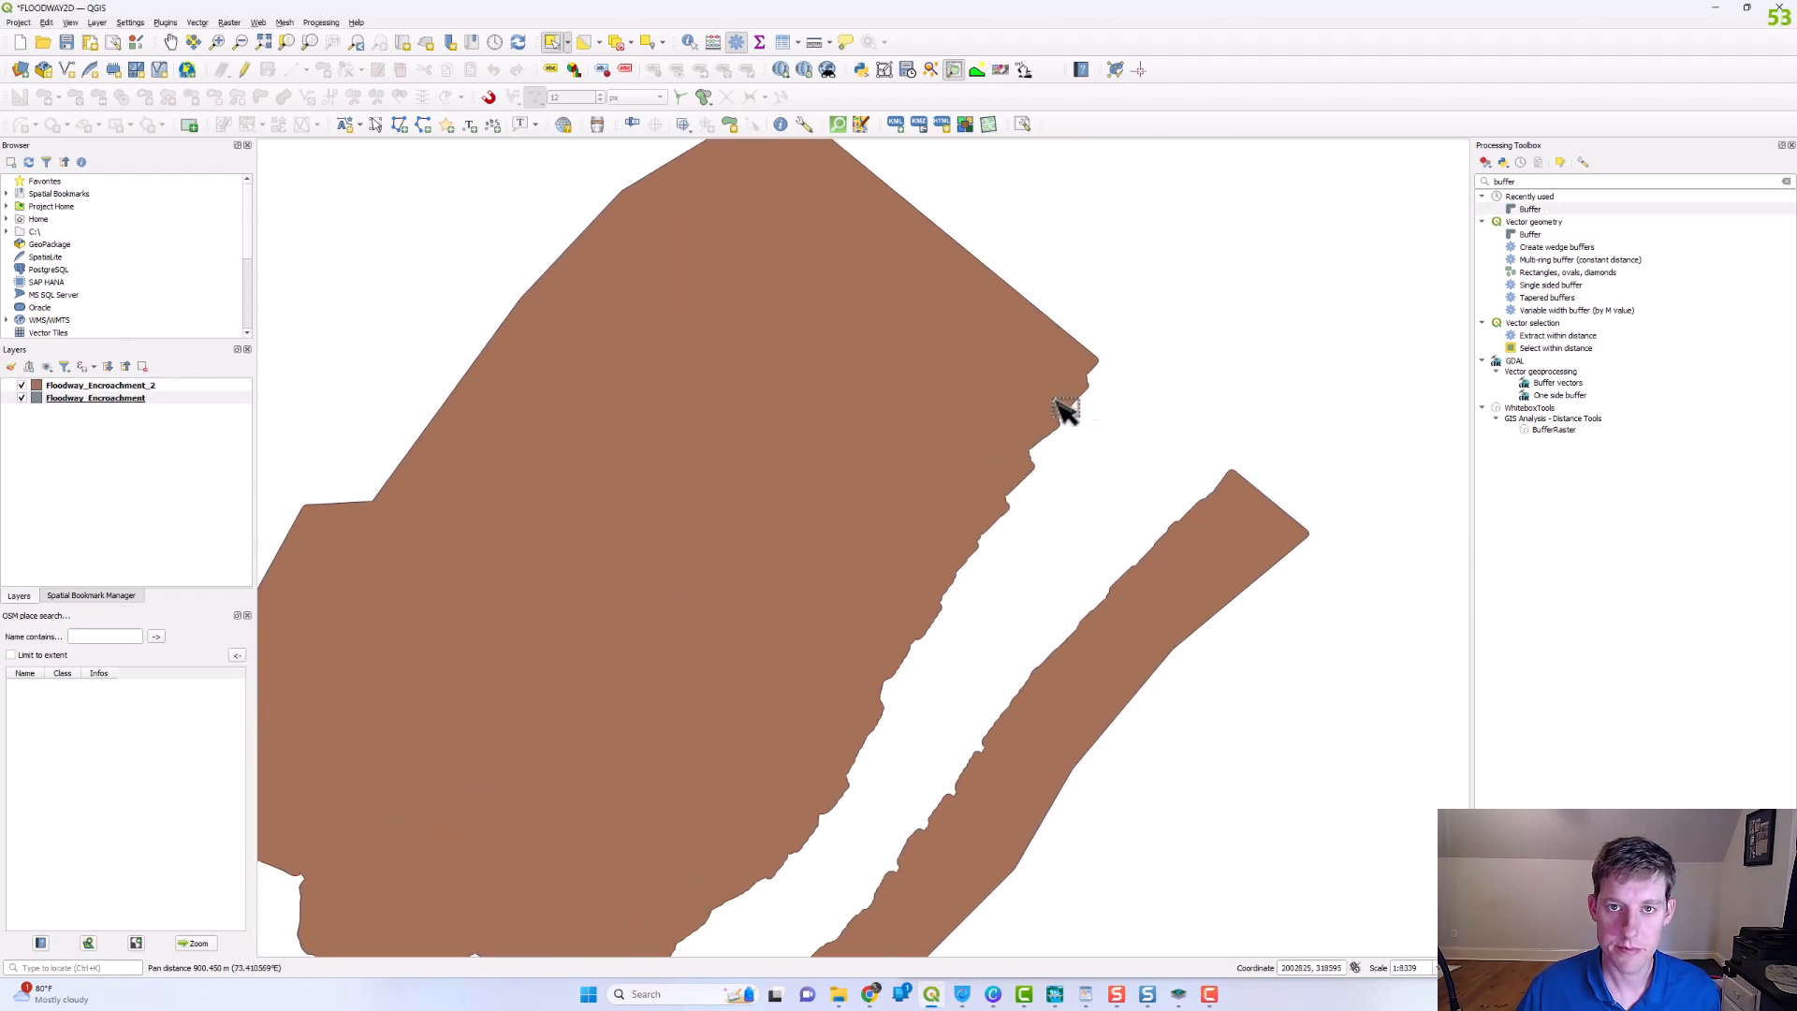
pyautogui.click(22, 385)
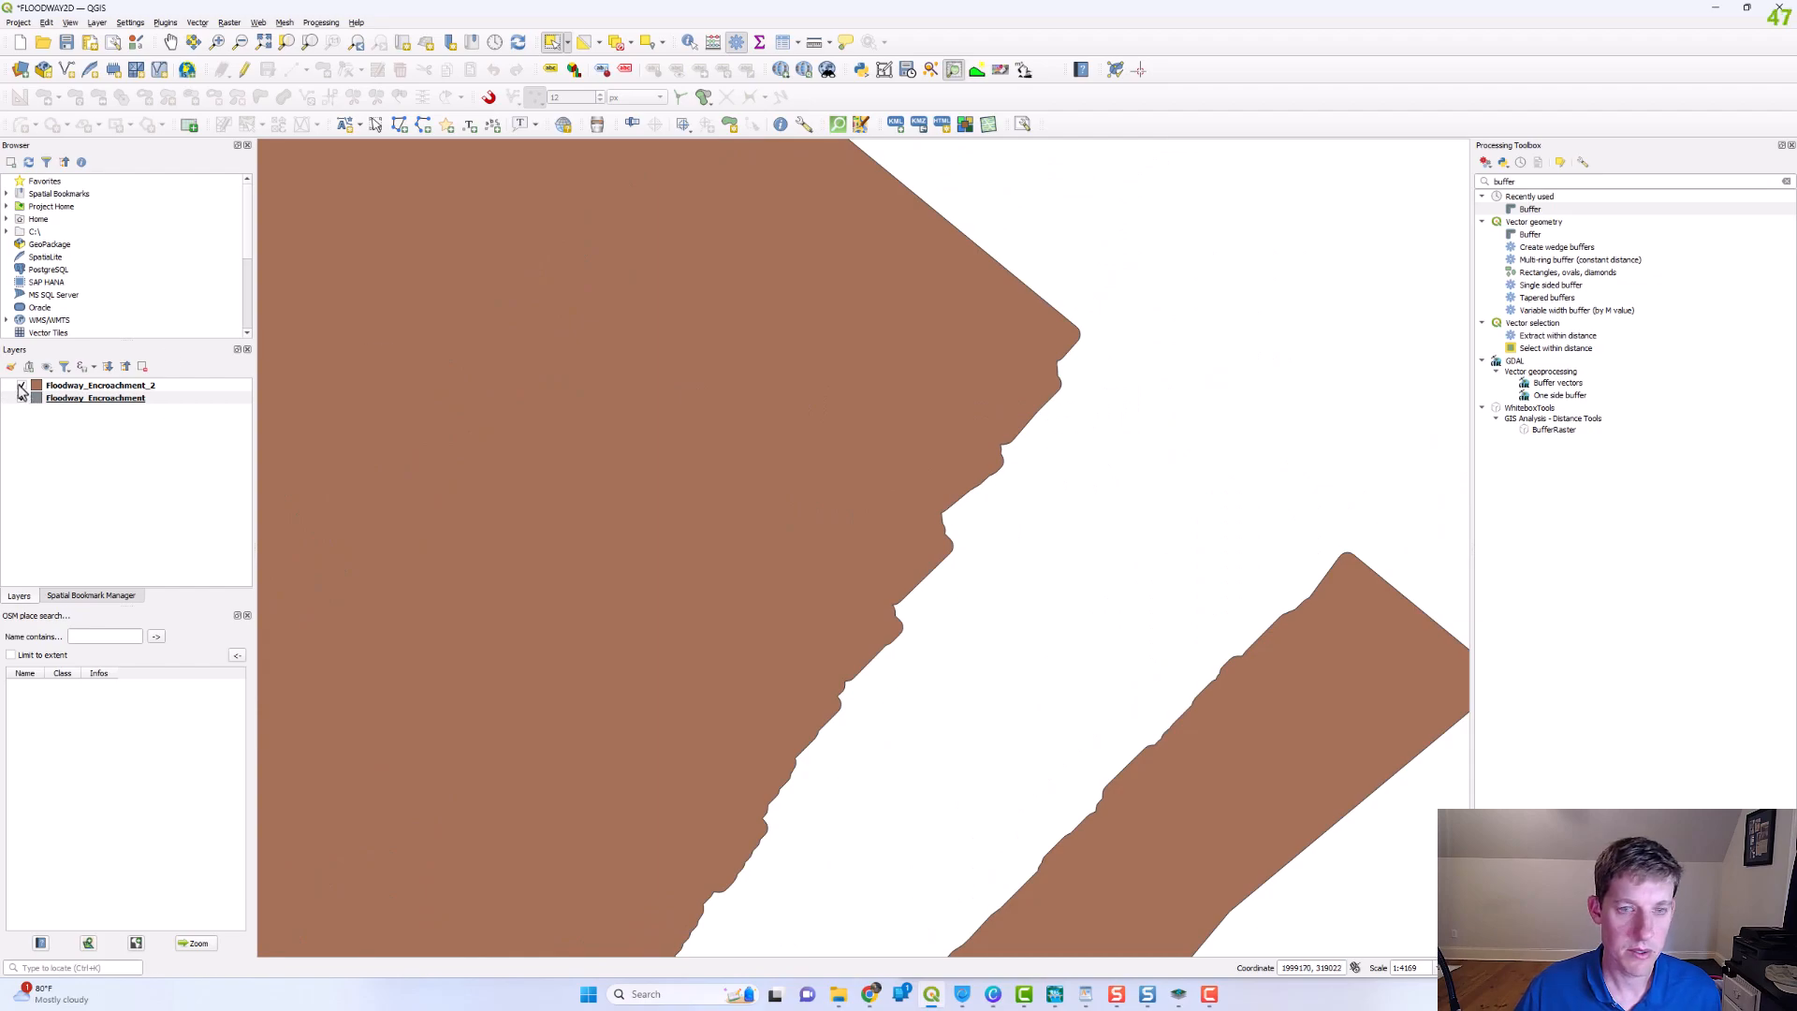
pyautogui.click(21, 385)
pyautogui.scroll(-3, 847, 354)
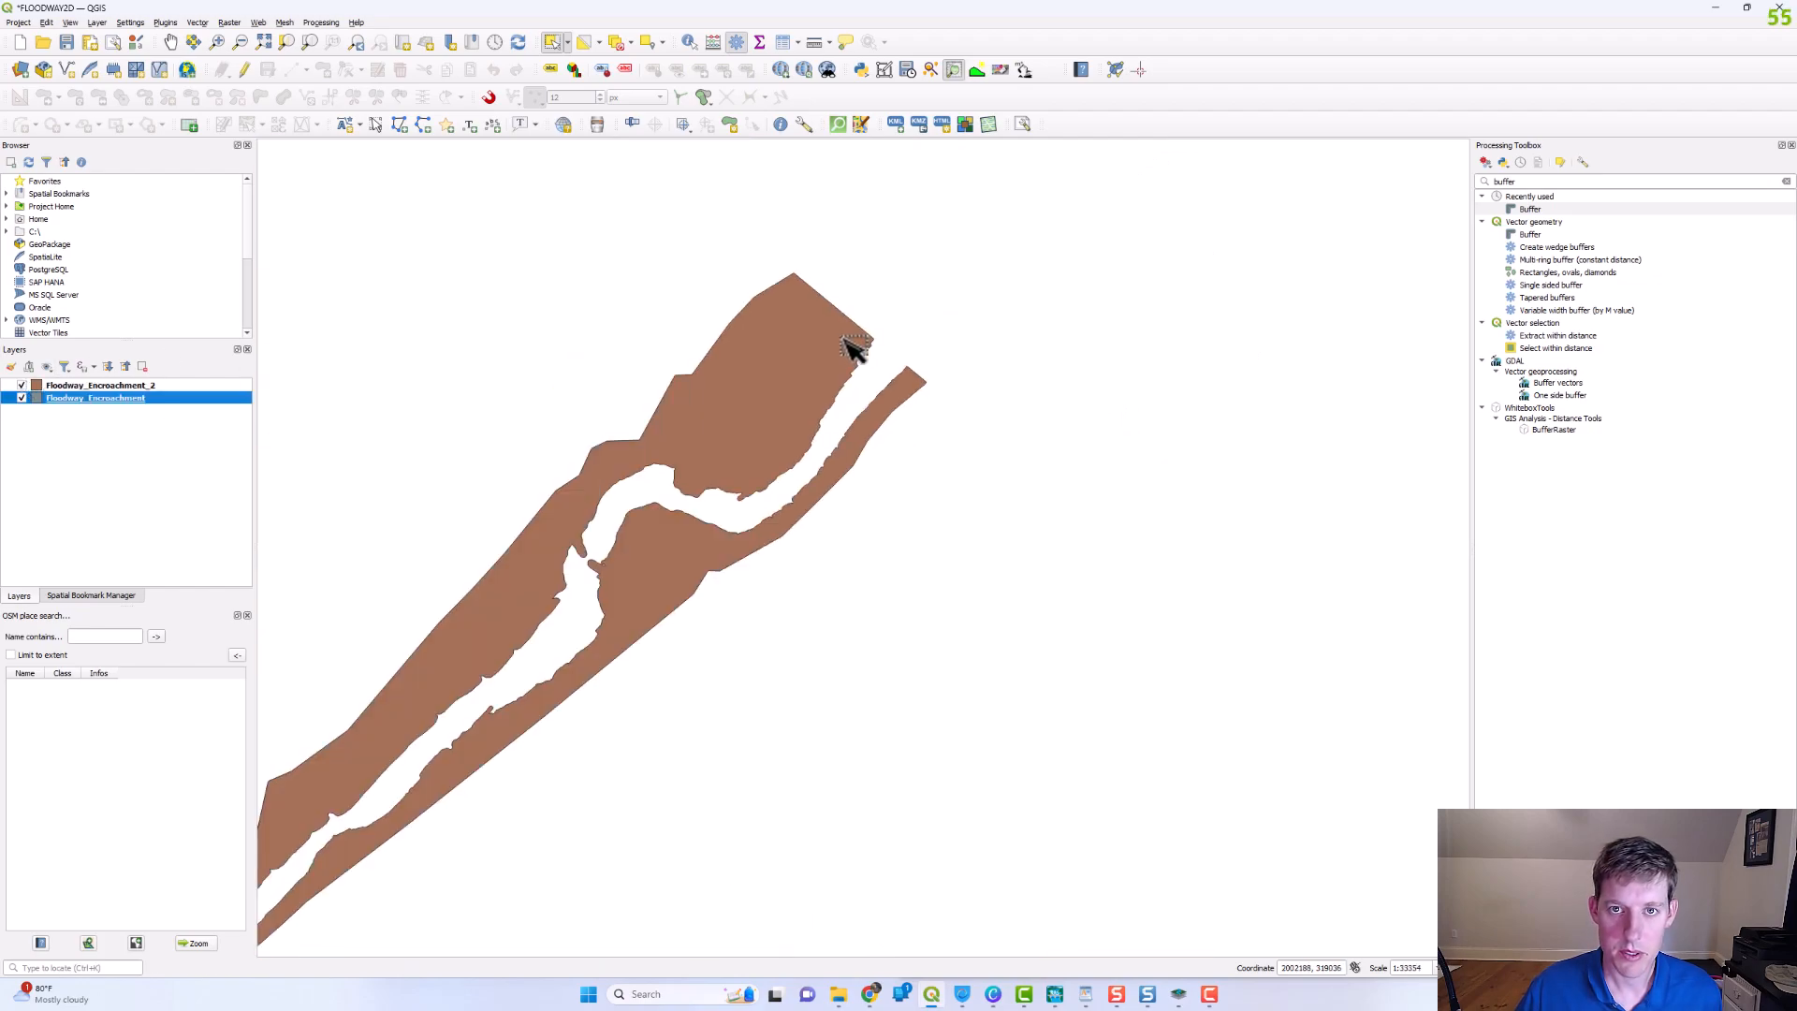
pyautogui.scroll(2, 608, 515)
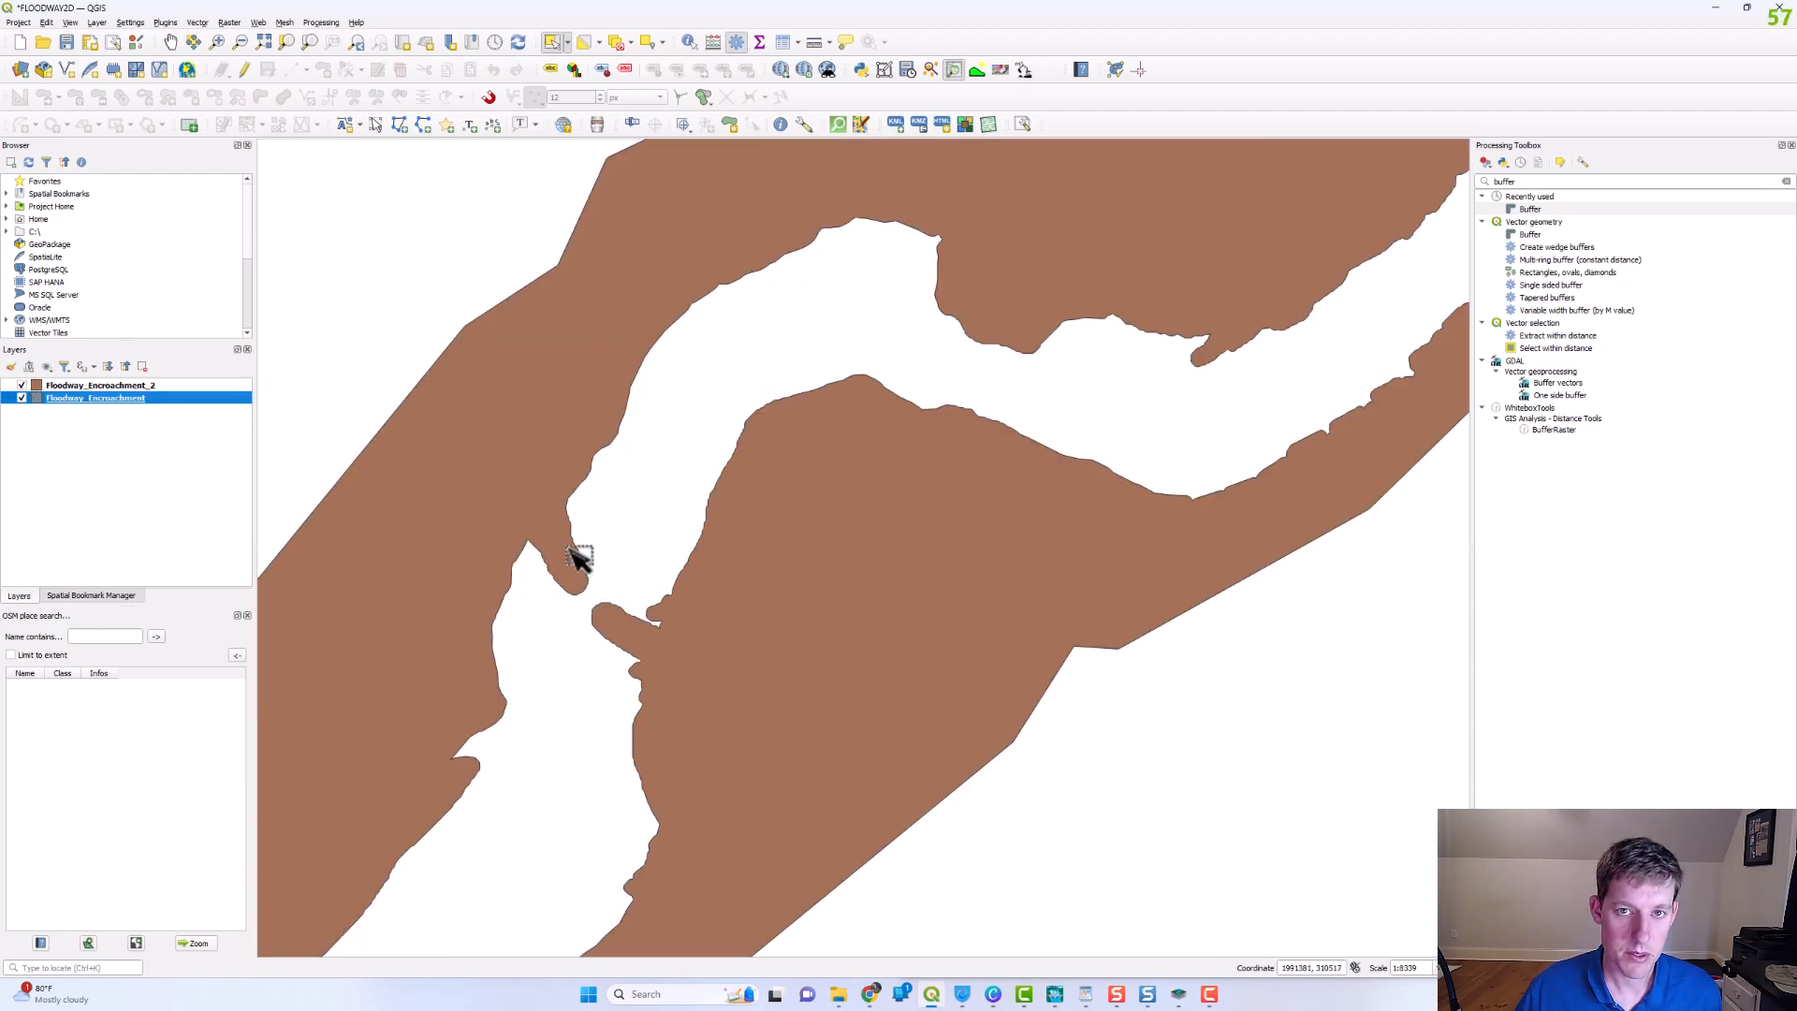
pyautogui.click(21, 385)
pyautogui.click(21, 384)
pyautogui.scroll(-2, 720, 479)
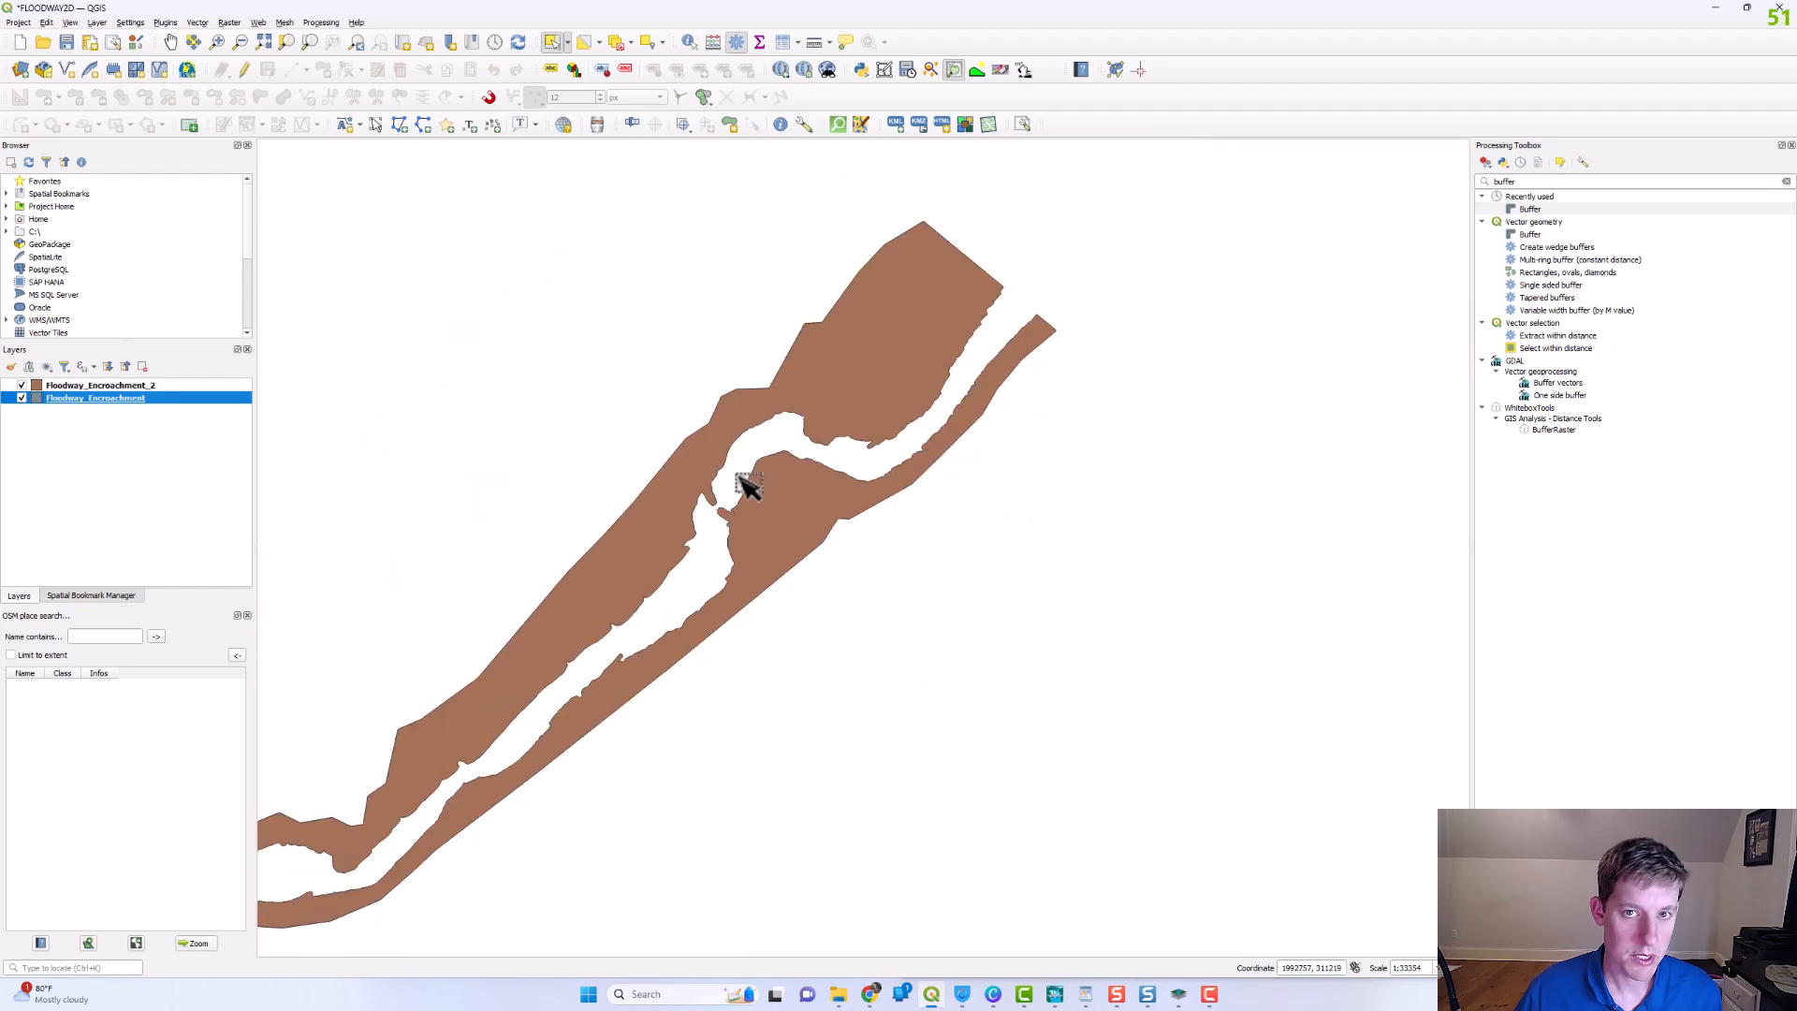
pyautogui.moveTo(771, 501); pyautogui.dragTo(927, 496)
pyautogui.scroll(-1, 921, 513)
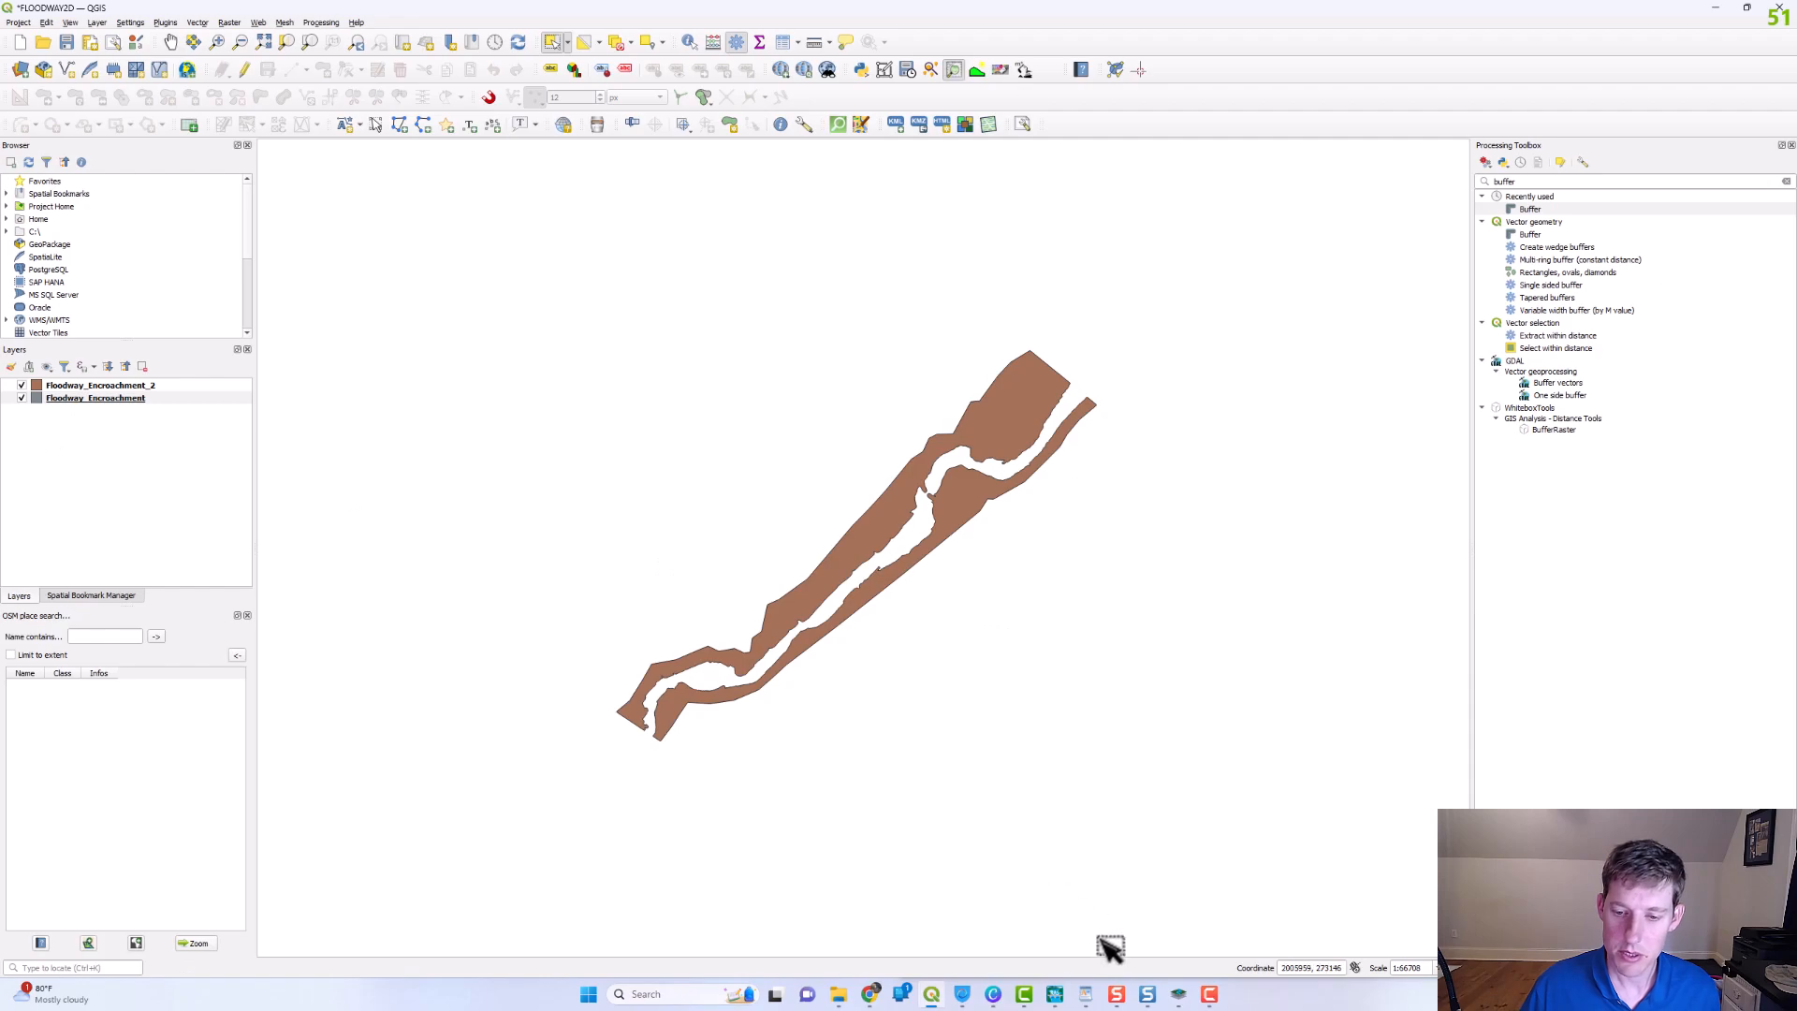
# - Switch to RAS Mapper, start editing the 100yr_Floodway plan's Encroachment Regions and delete both existing polygons
pyautogui.click(1181, 995)
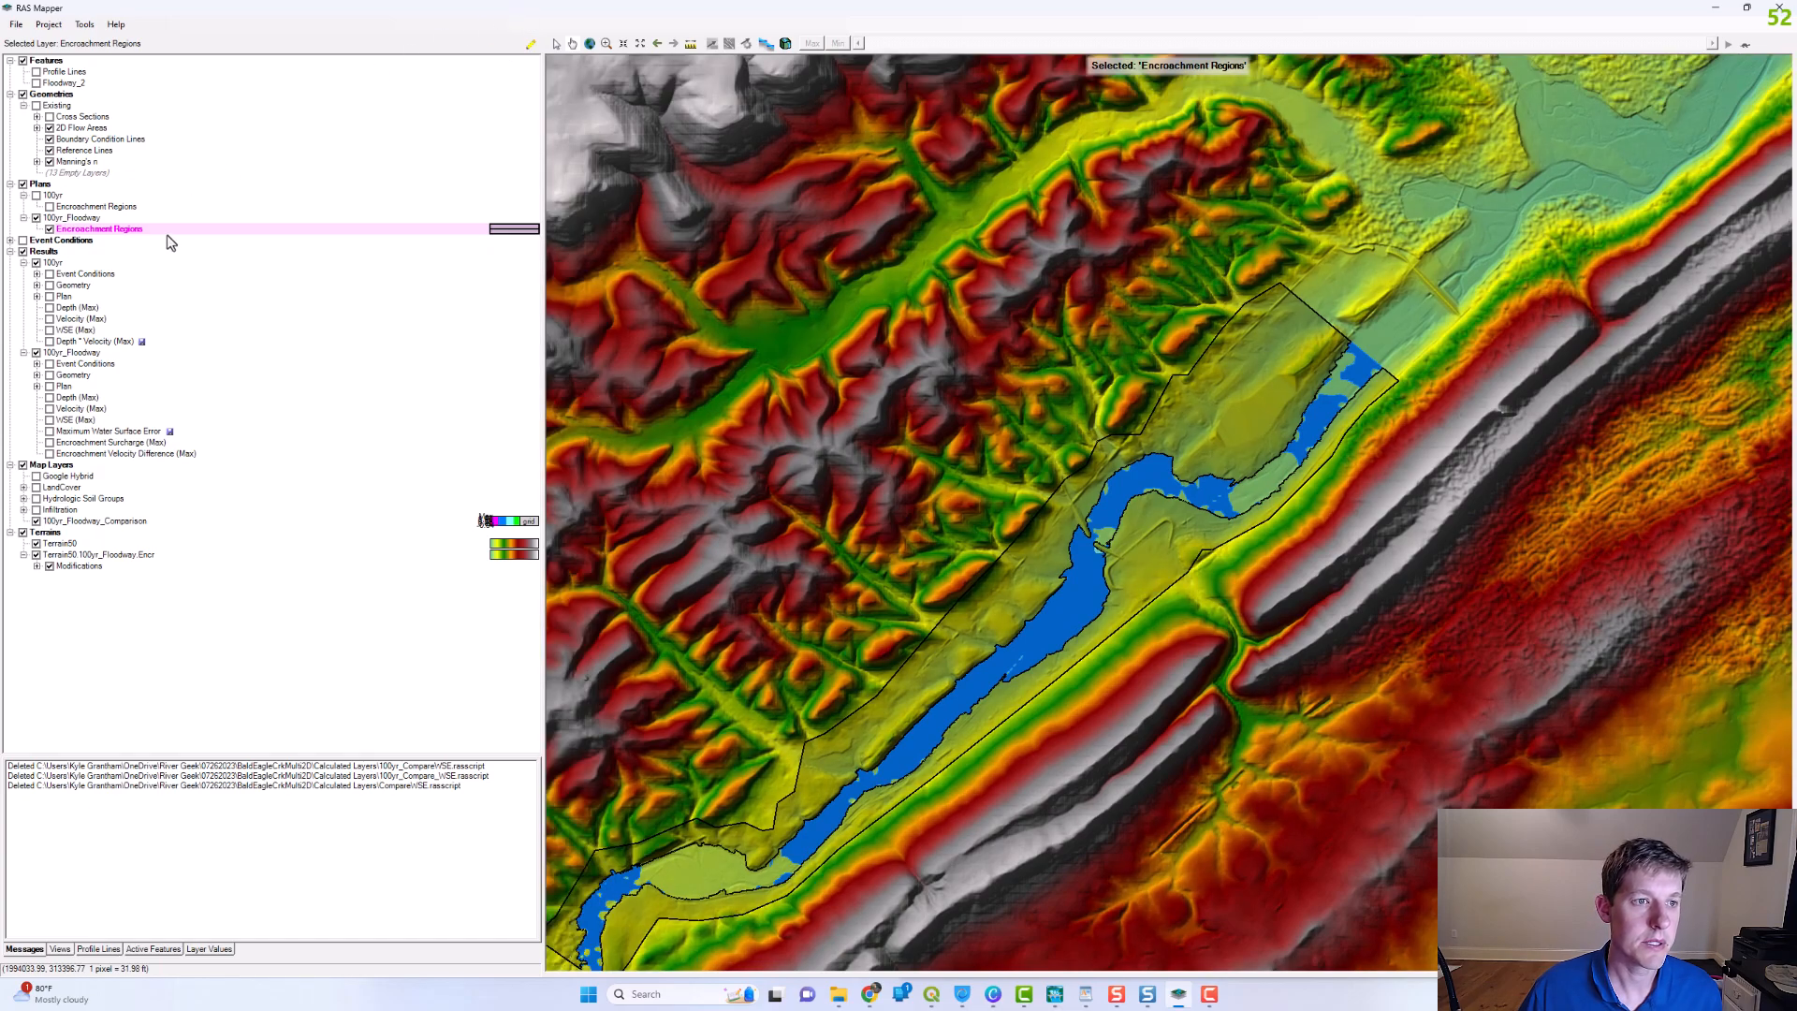
pyautogui.click(531, 45)
pyautogui.click(570, 63)
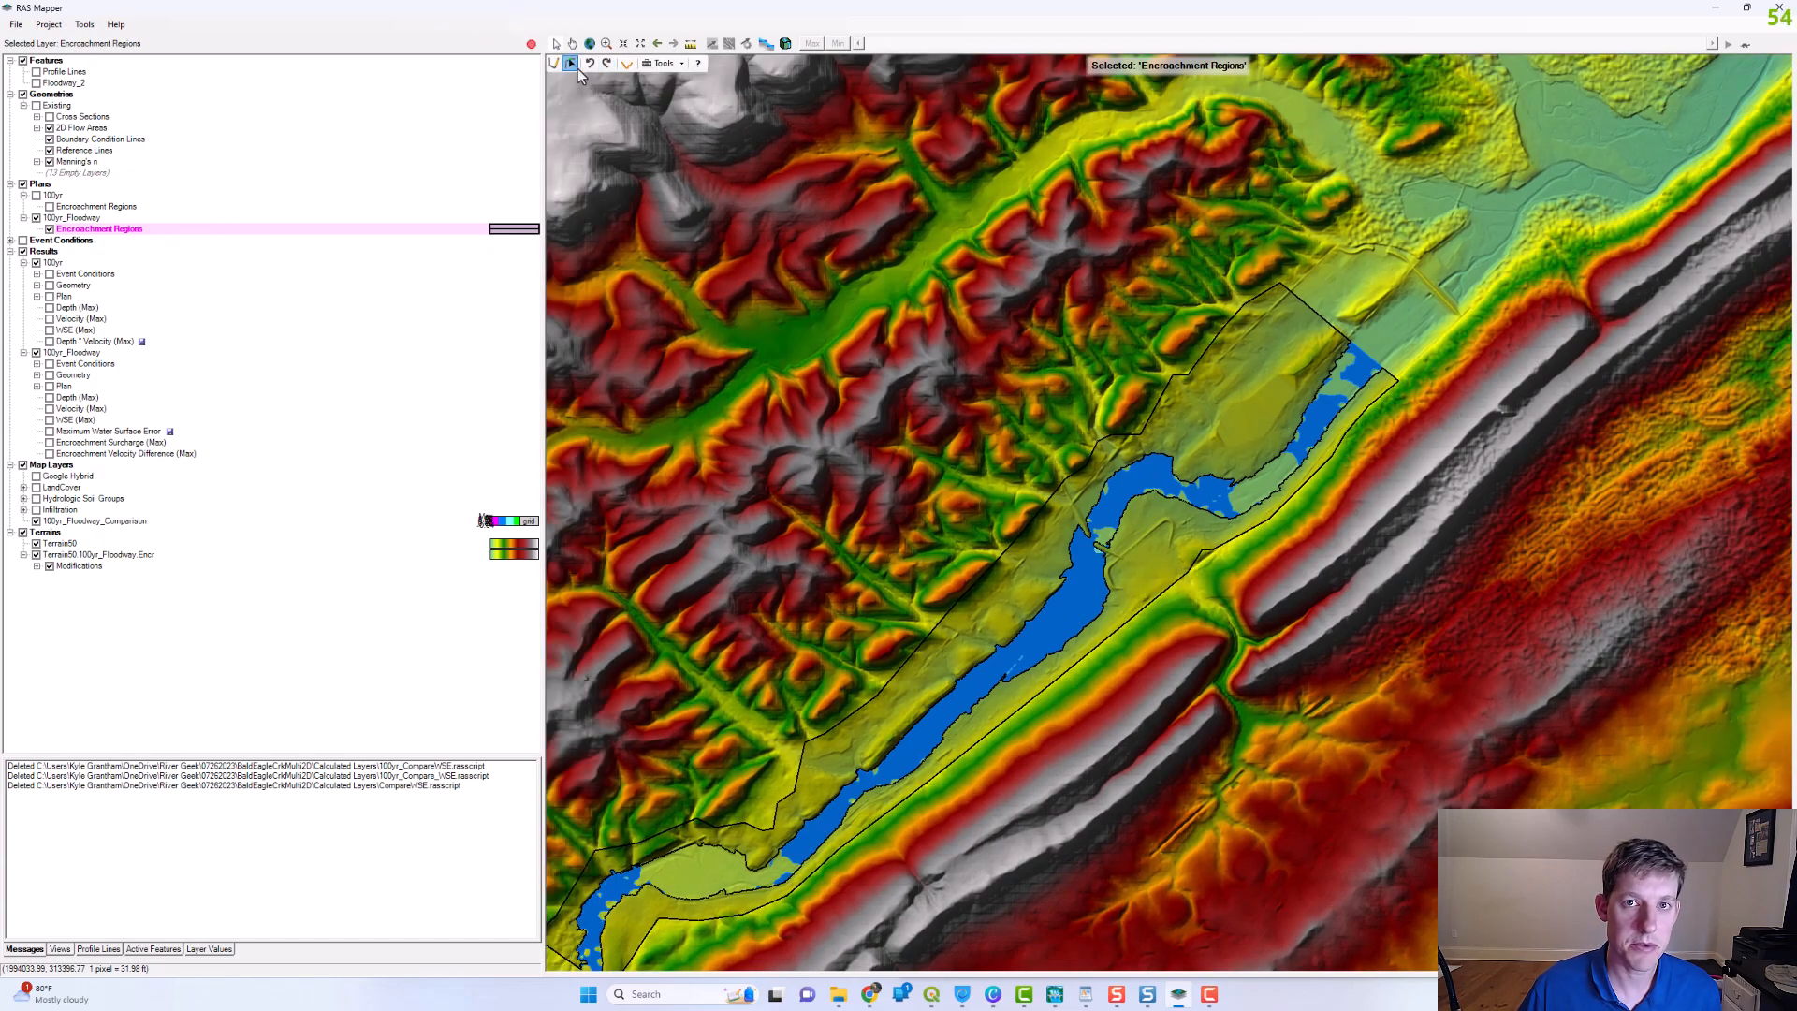
pyautogui.moveTo(954, 309); pyautogui.dragTo(1310, 741)
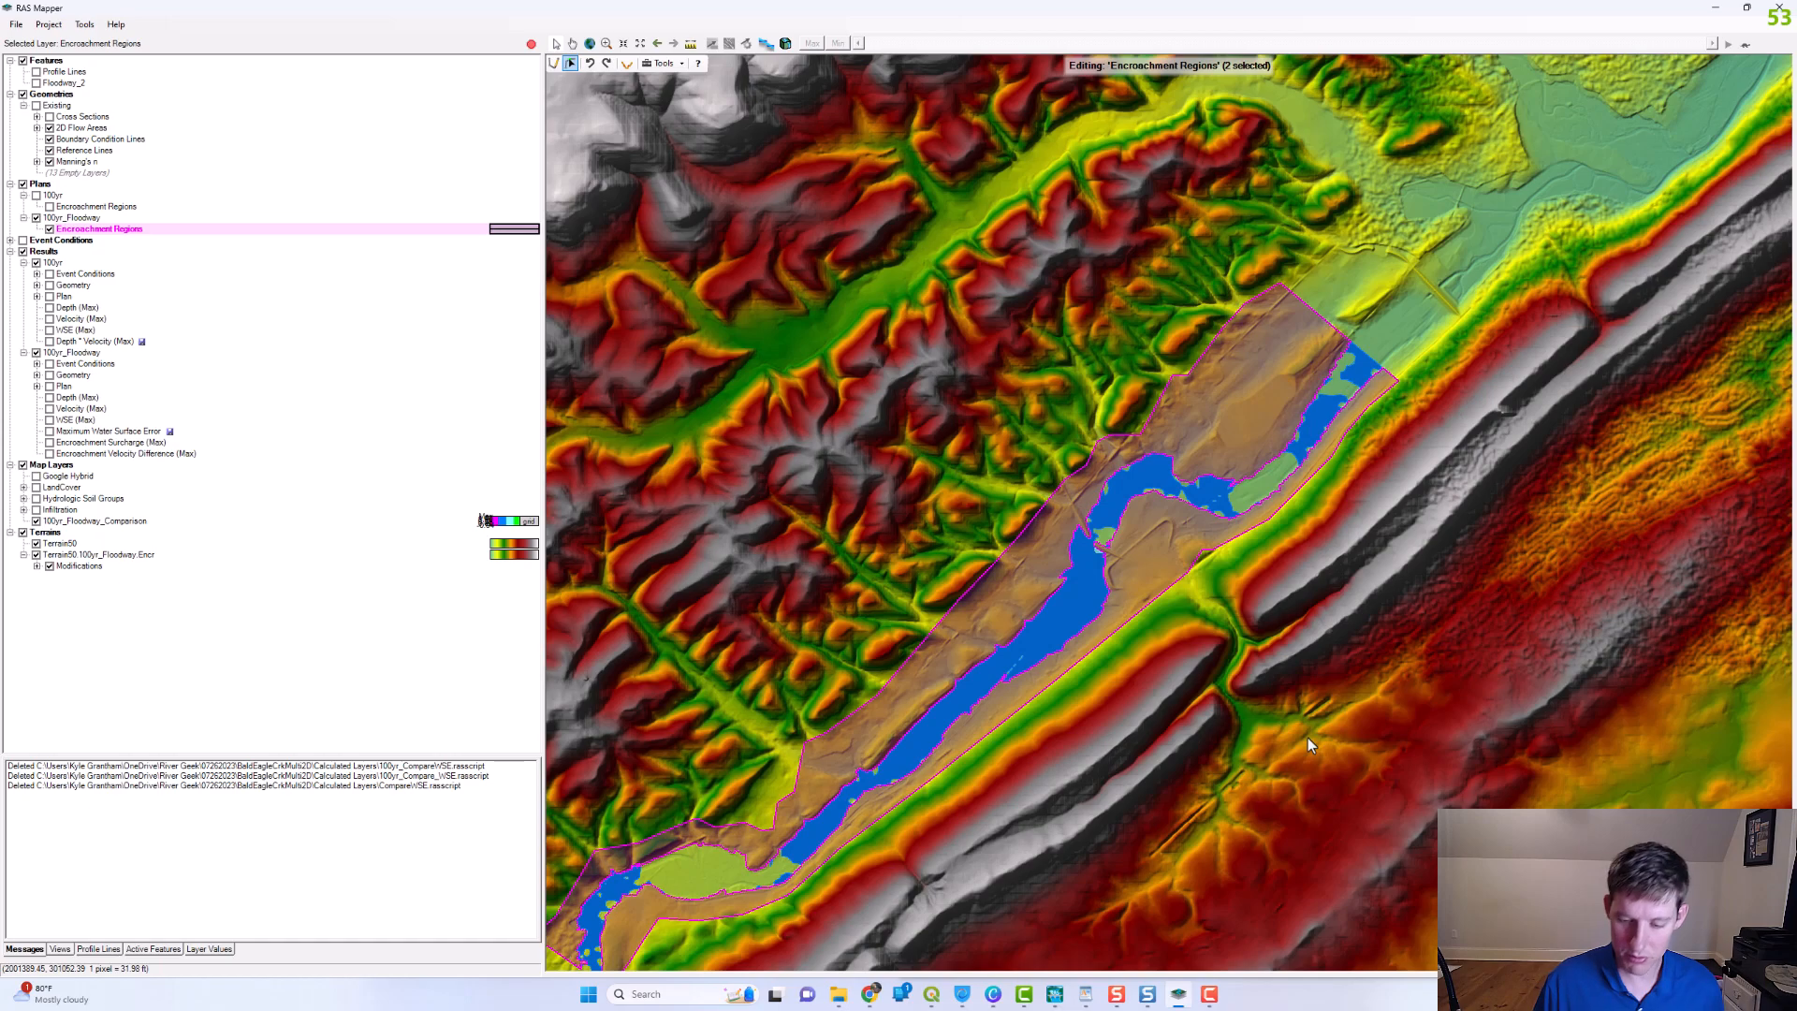
pyautogui.press('Delete')
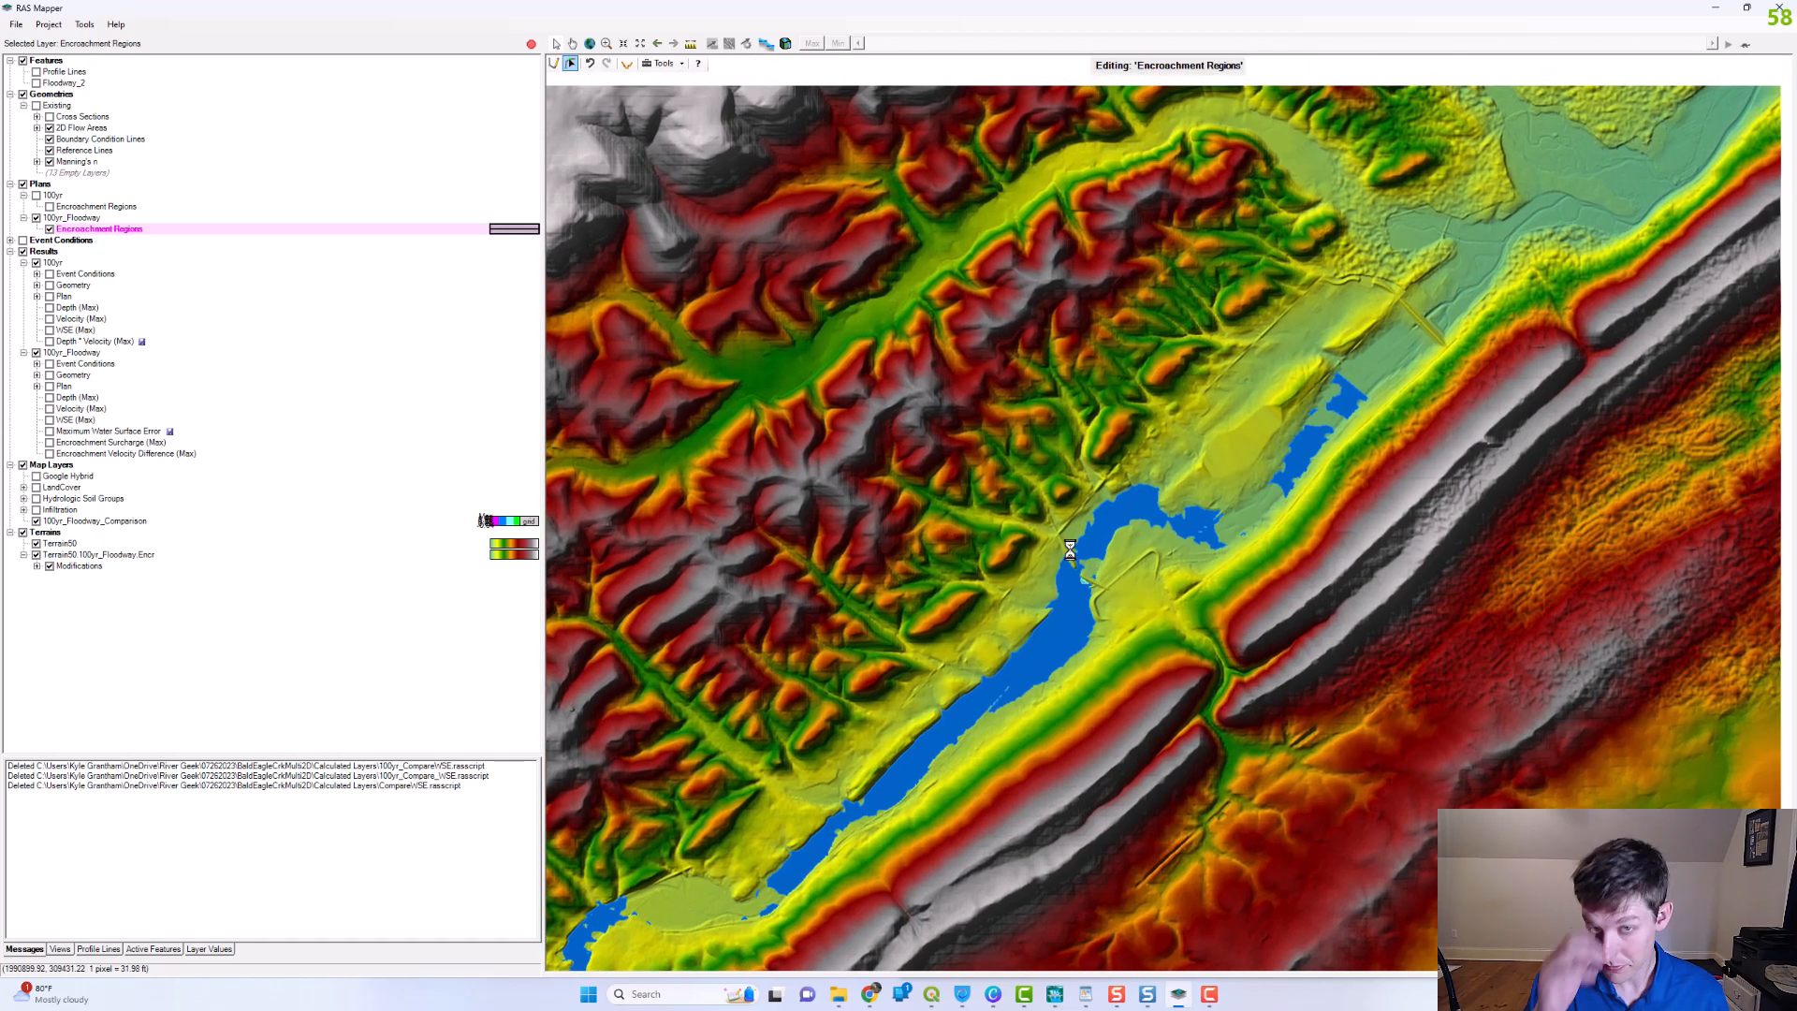
# - Import both features from Floodway_Encroachment_2.shp into the 100yr_Floodway plan's Encroachment Regions
pyautogui.rightClick(147, 232)
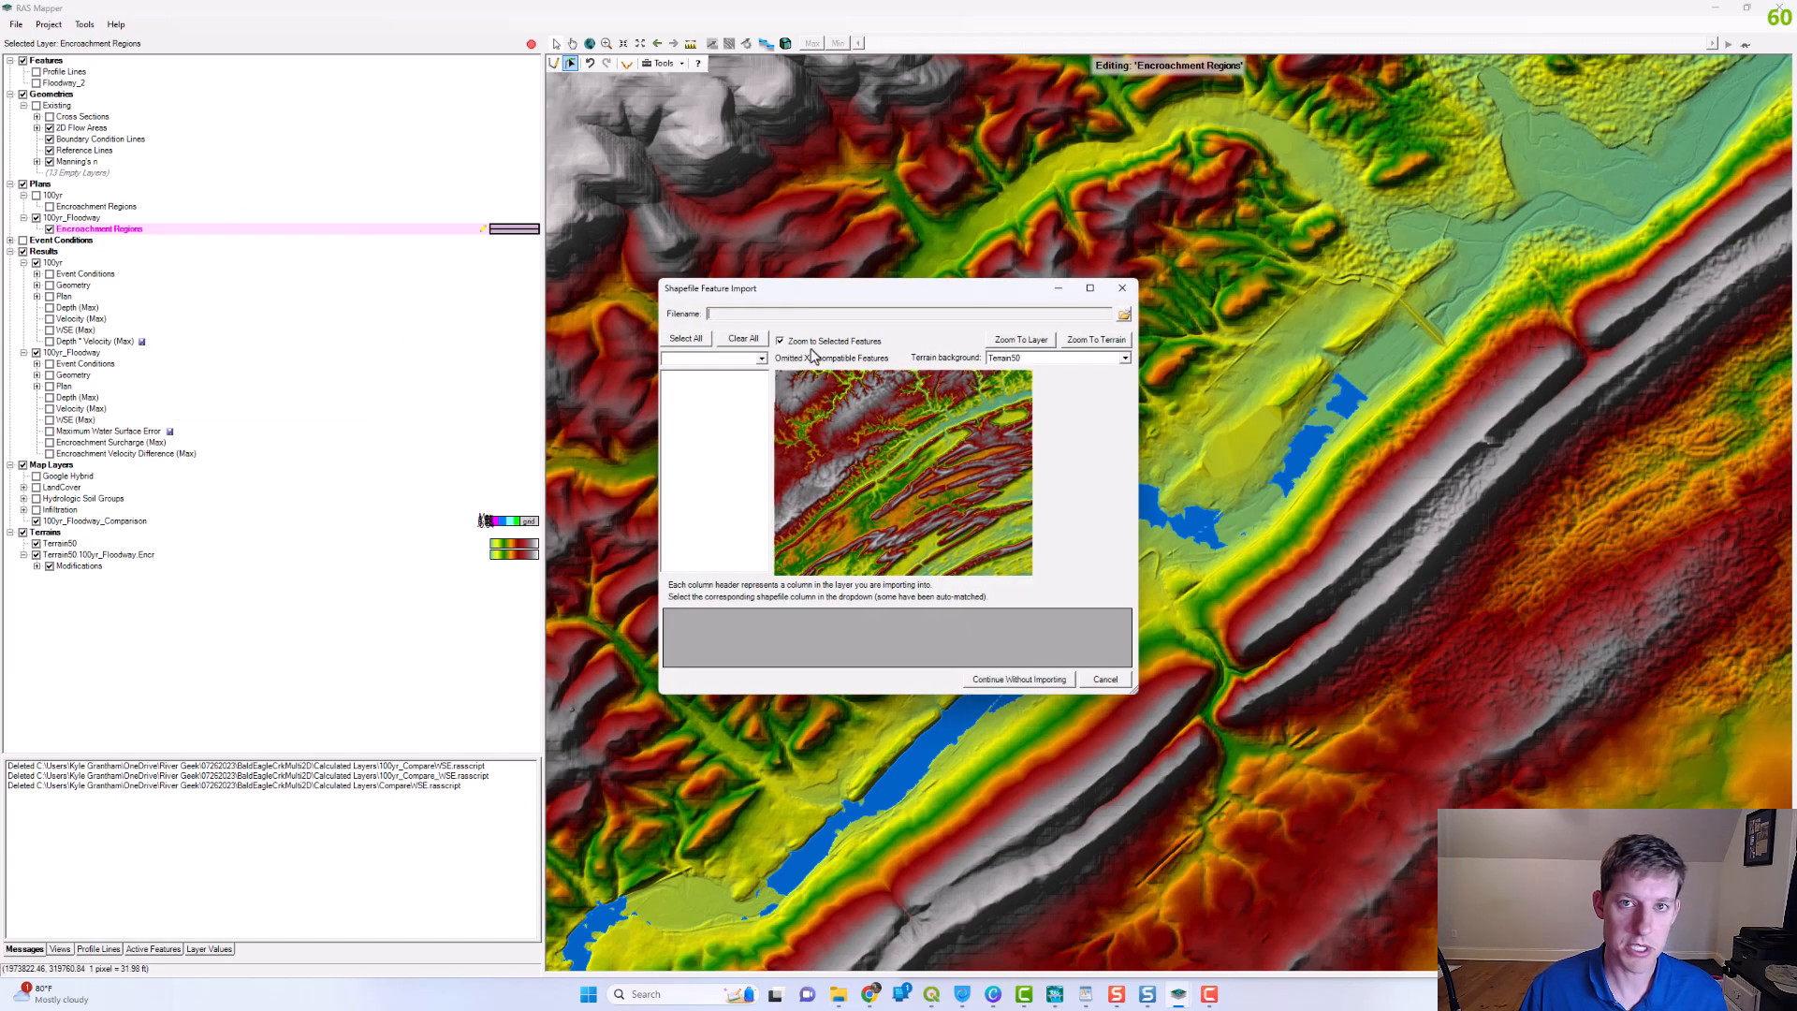
pyautogui.click(1124, 315)
pyautogui.click(1064, 544)
pyautogui.doubleClick(1064, 545)
pyautogui.click(1087, 432)
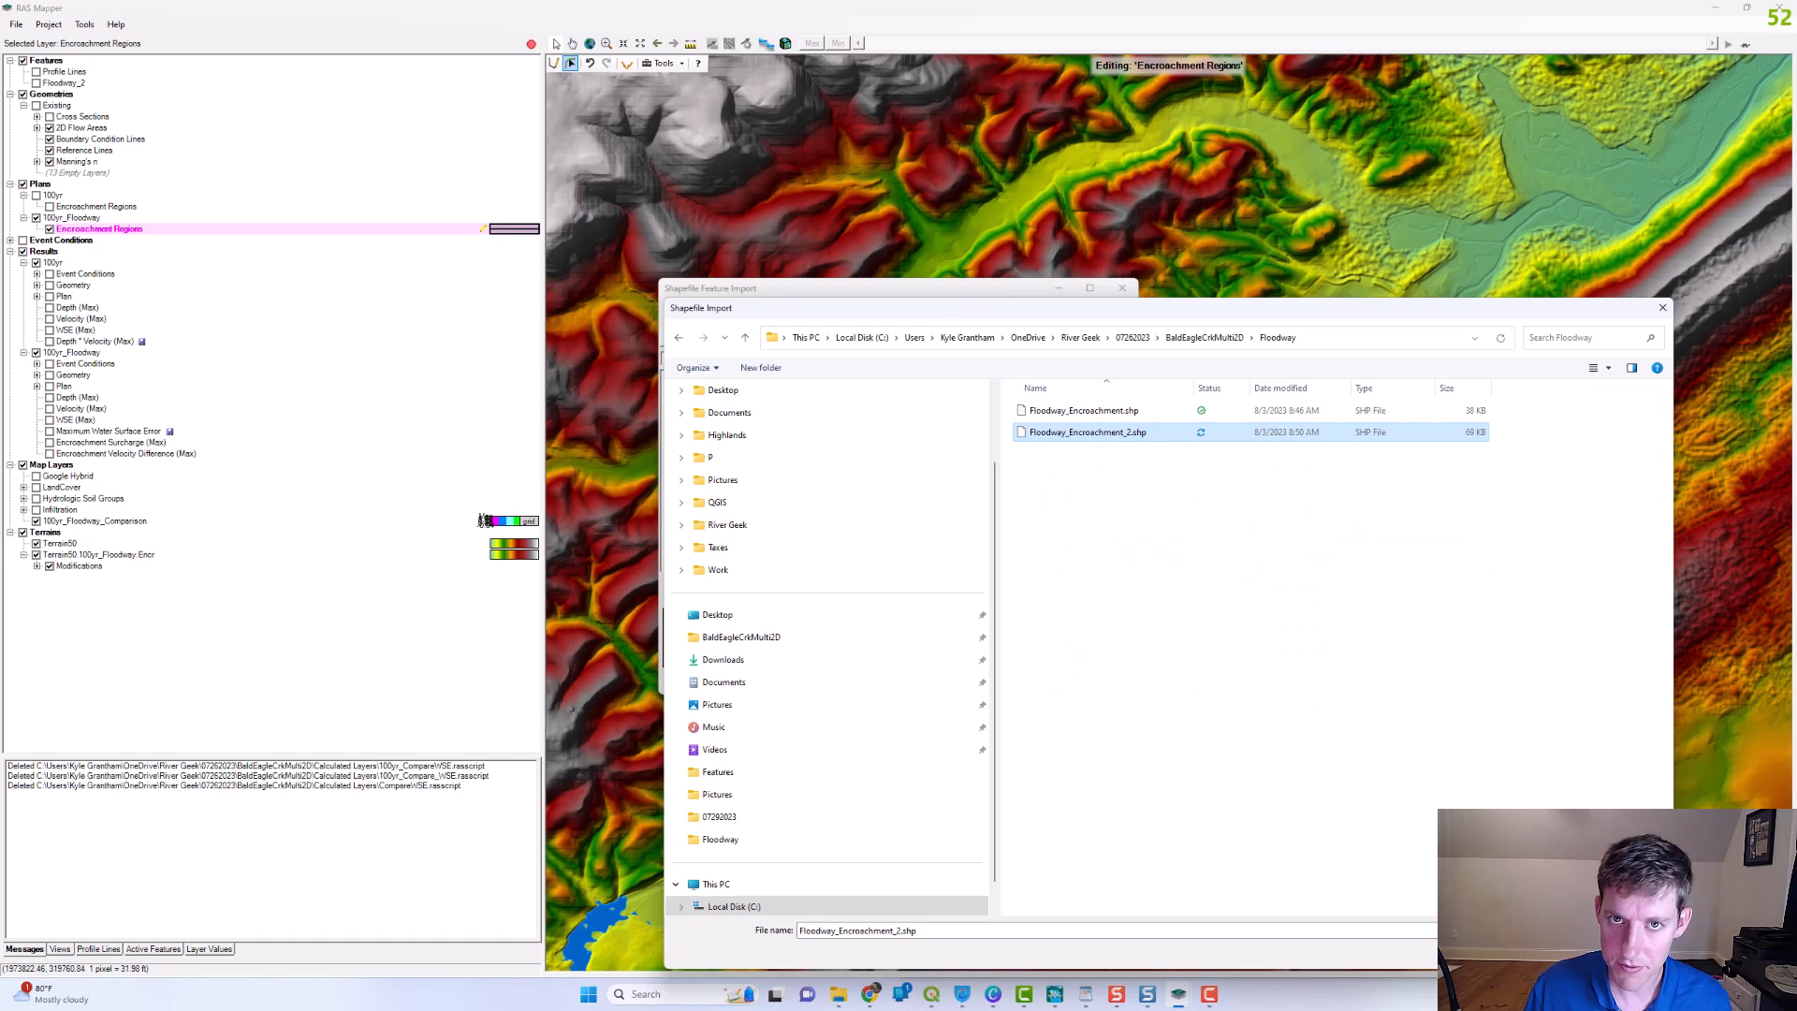
pyautogui.click(1541, 953)
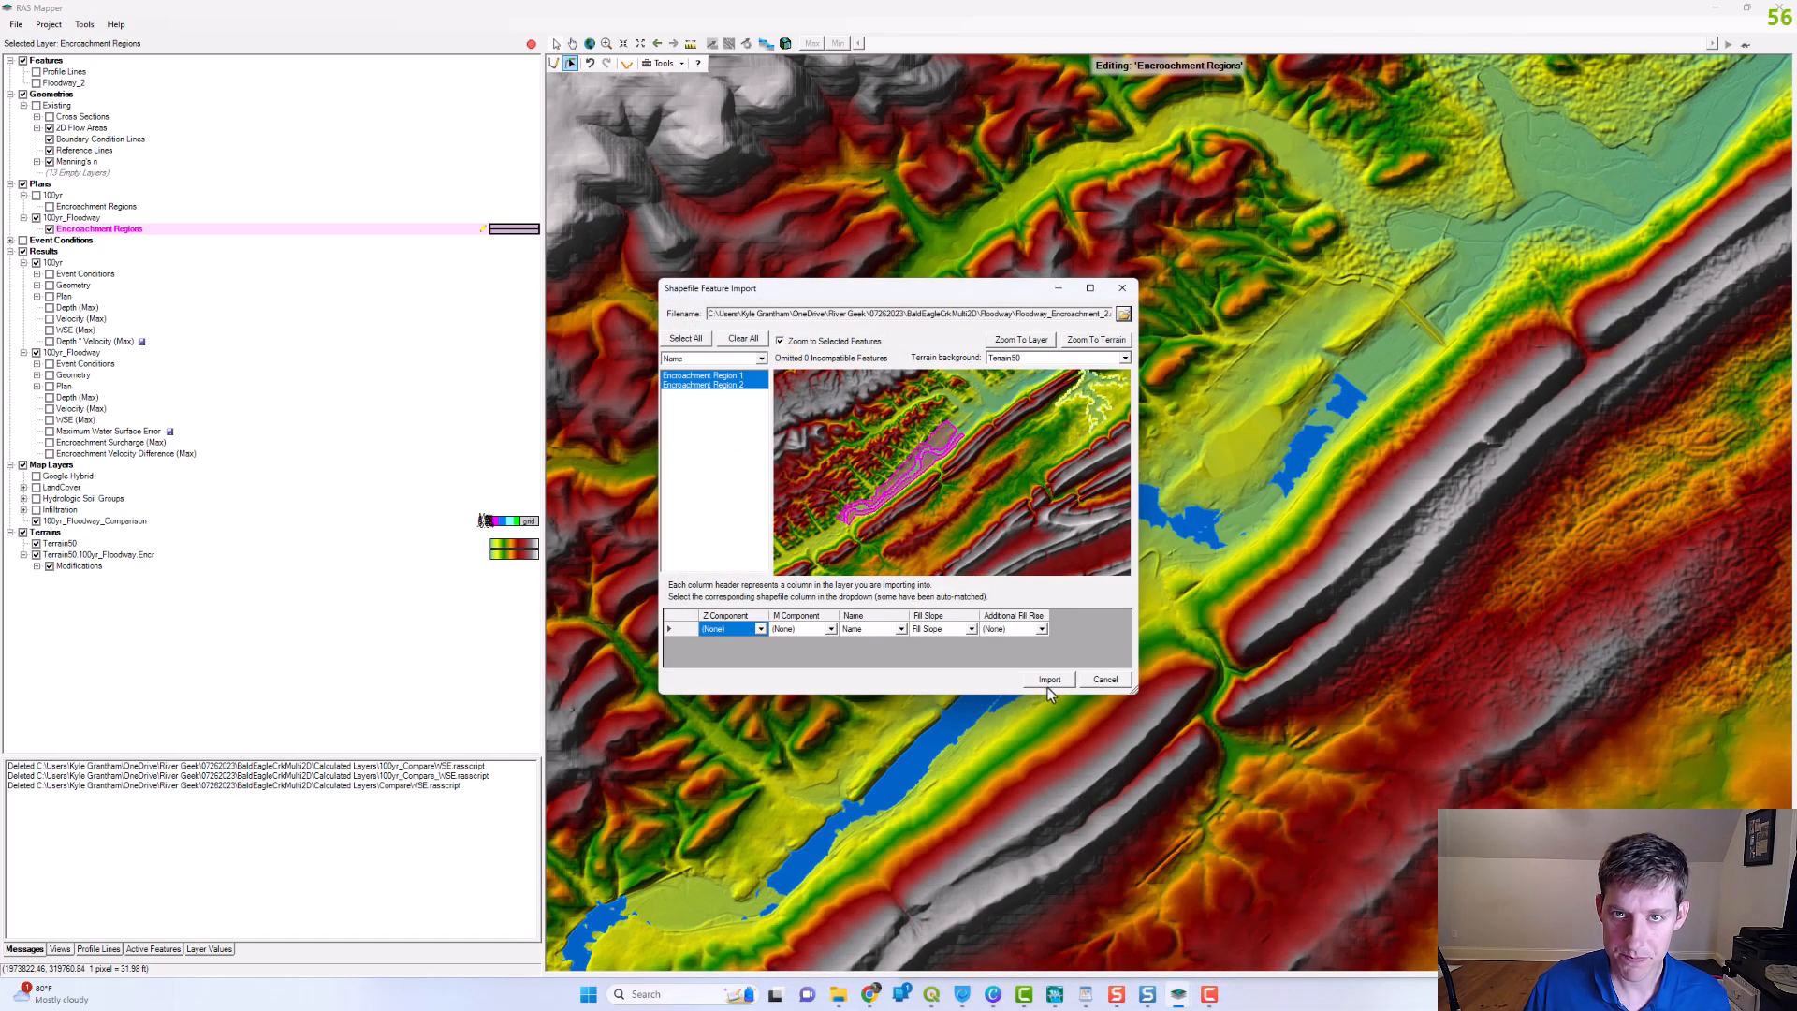
pyautogui.click(1049, 680)
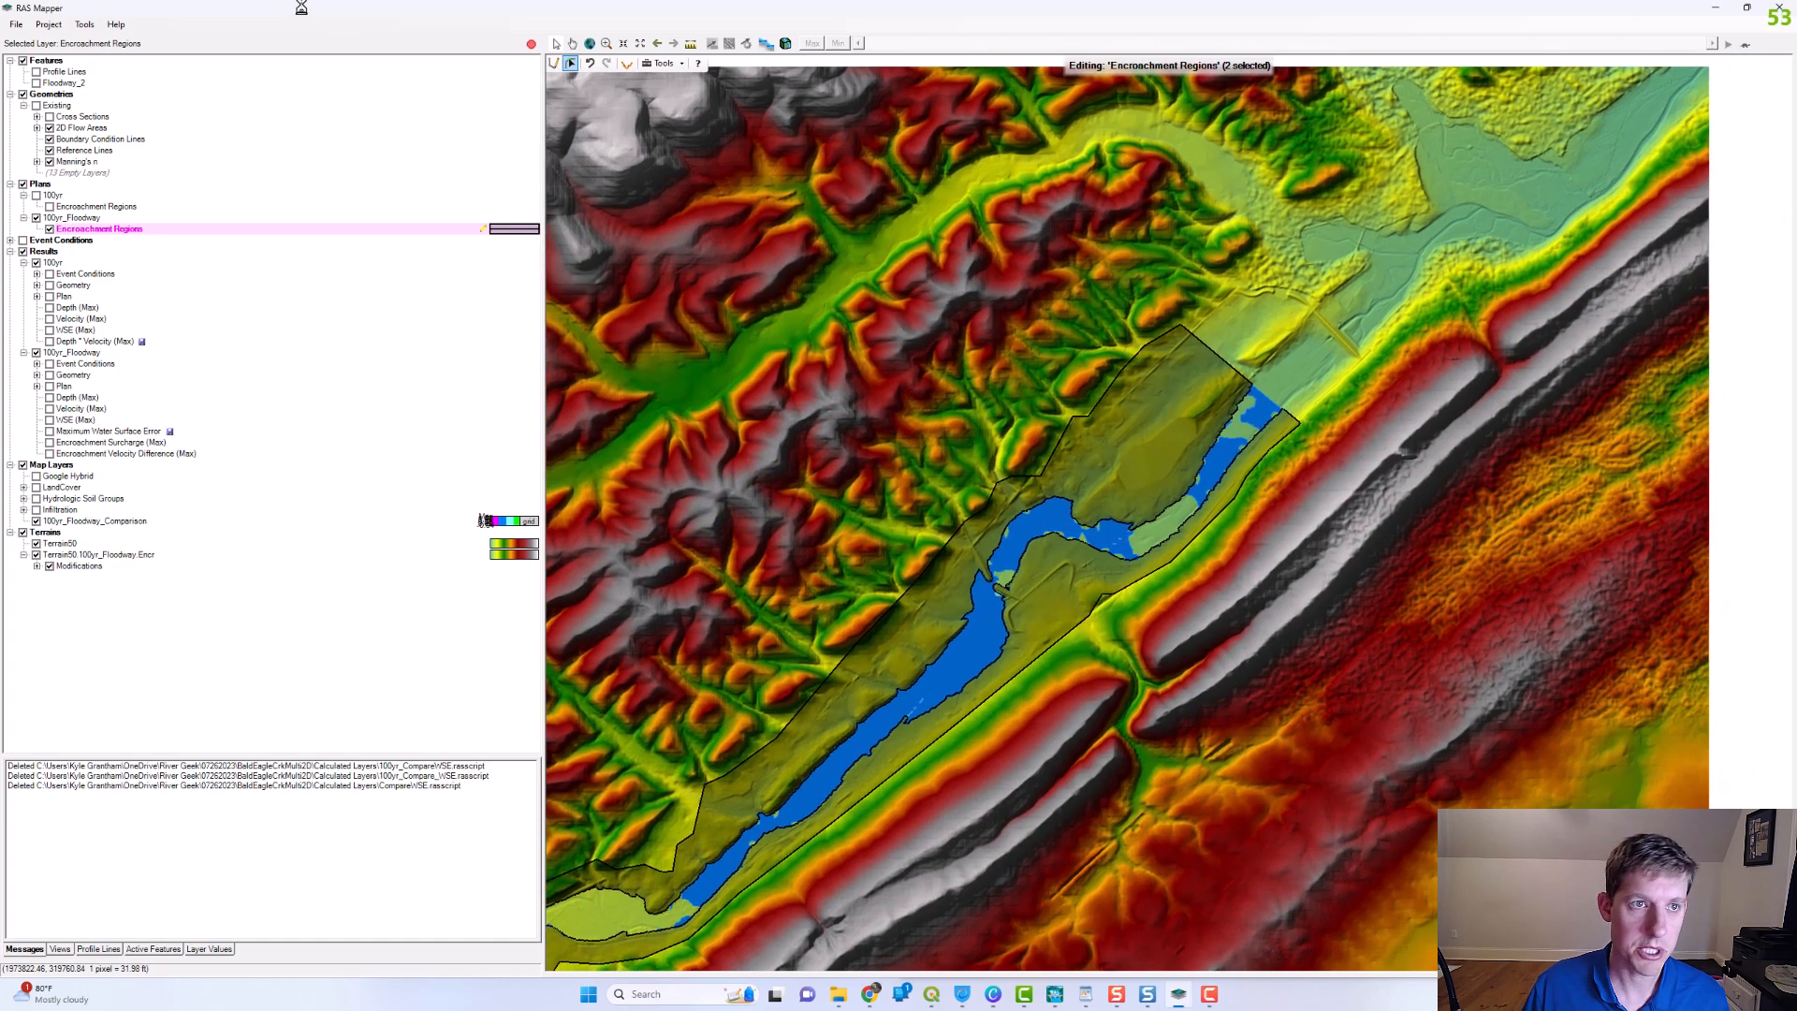
# - Stop editing the Encroachment Regions and save the edits for 100yr_Floodway
pyautogui.rightClick(391, 230)
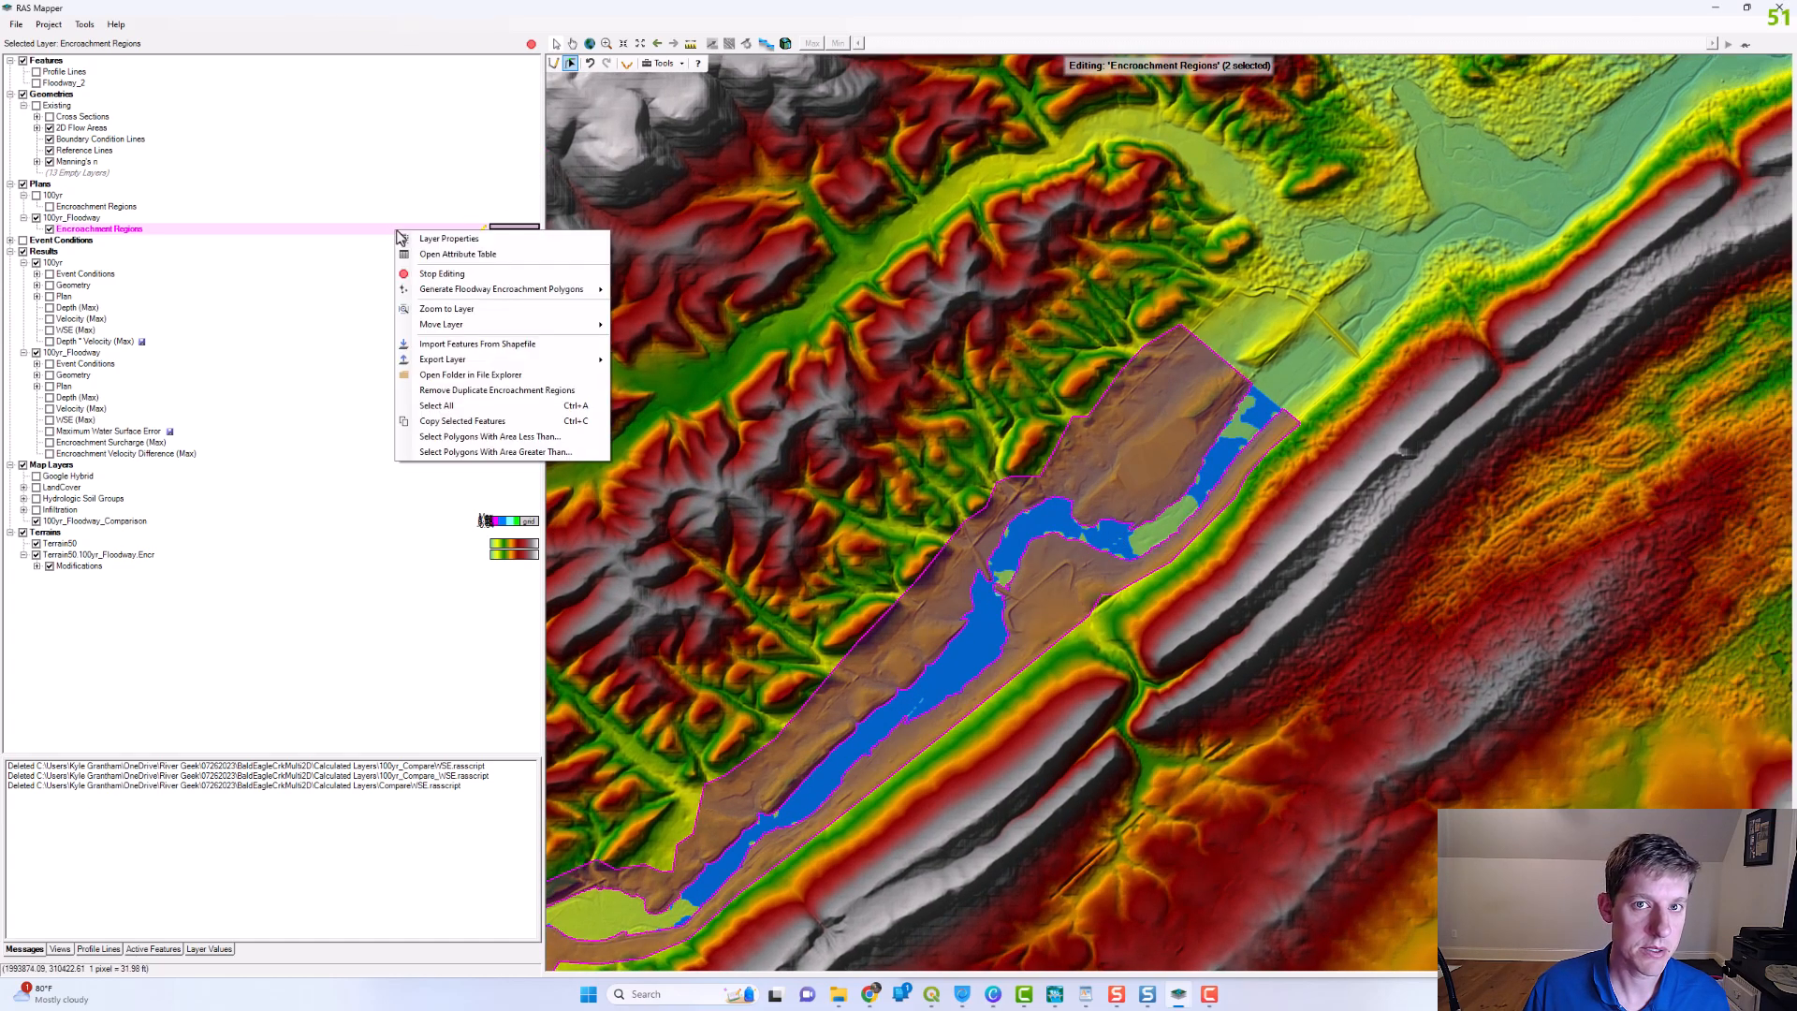
pyautogui.click(480, 272)
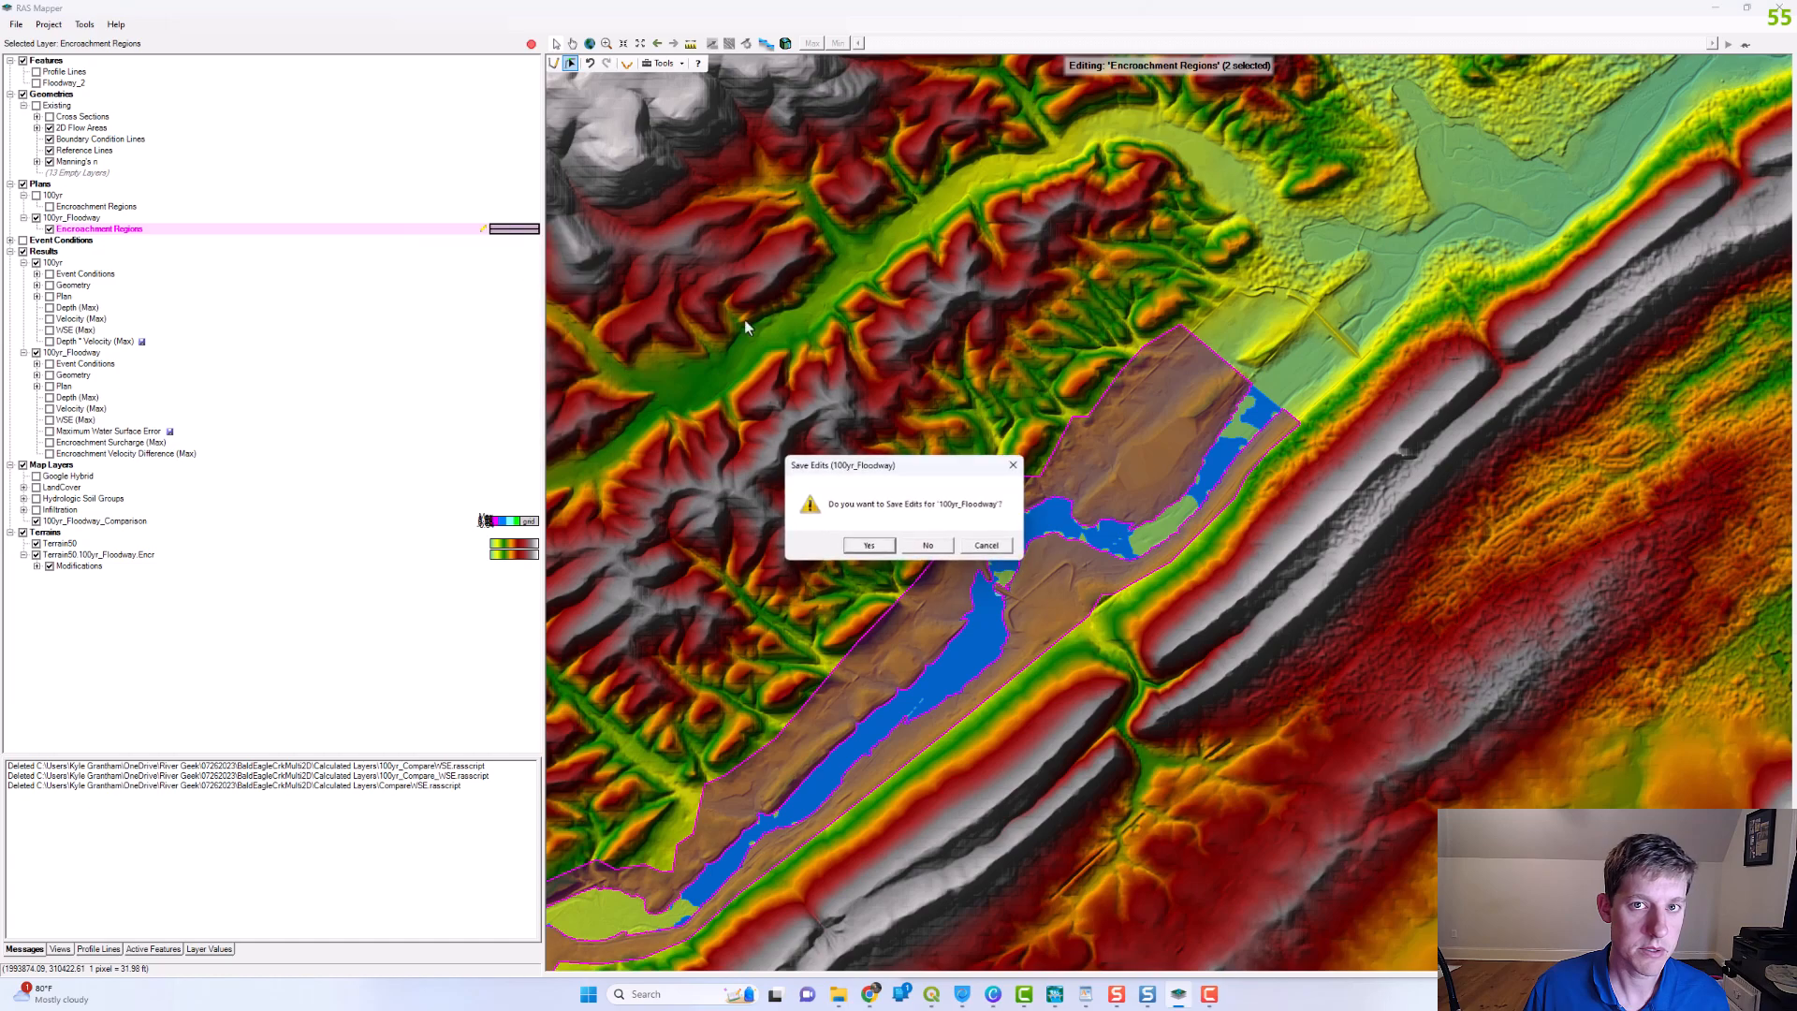
pyautogui.click(869, 546)
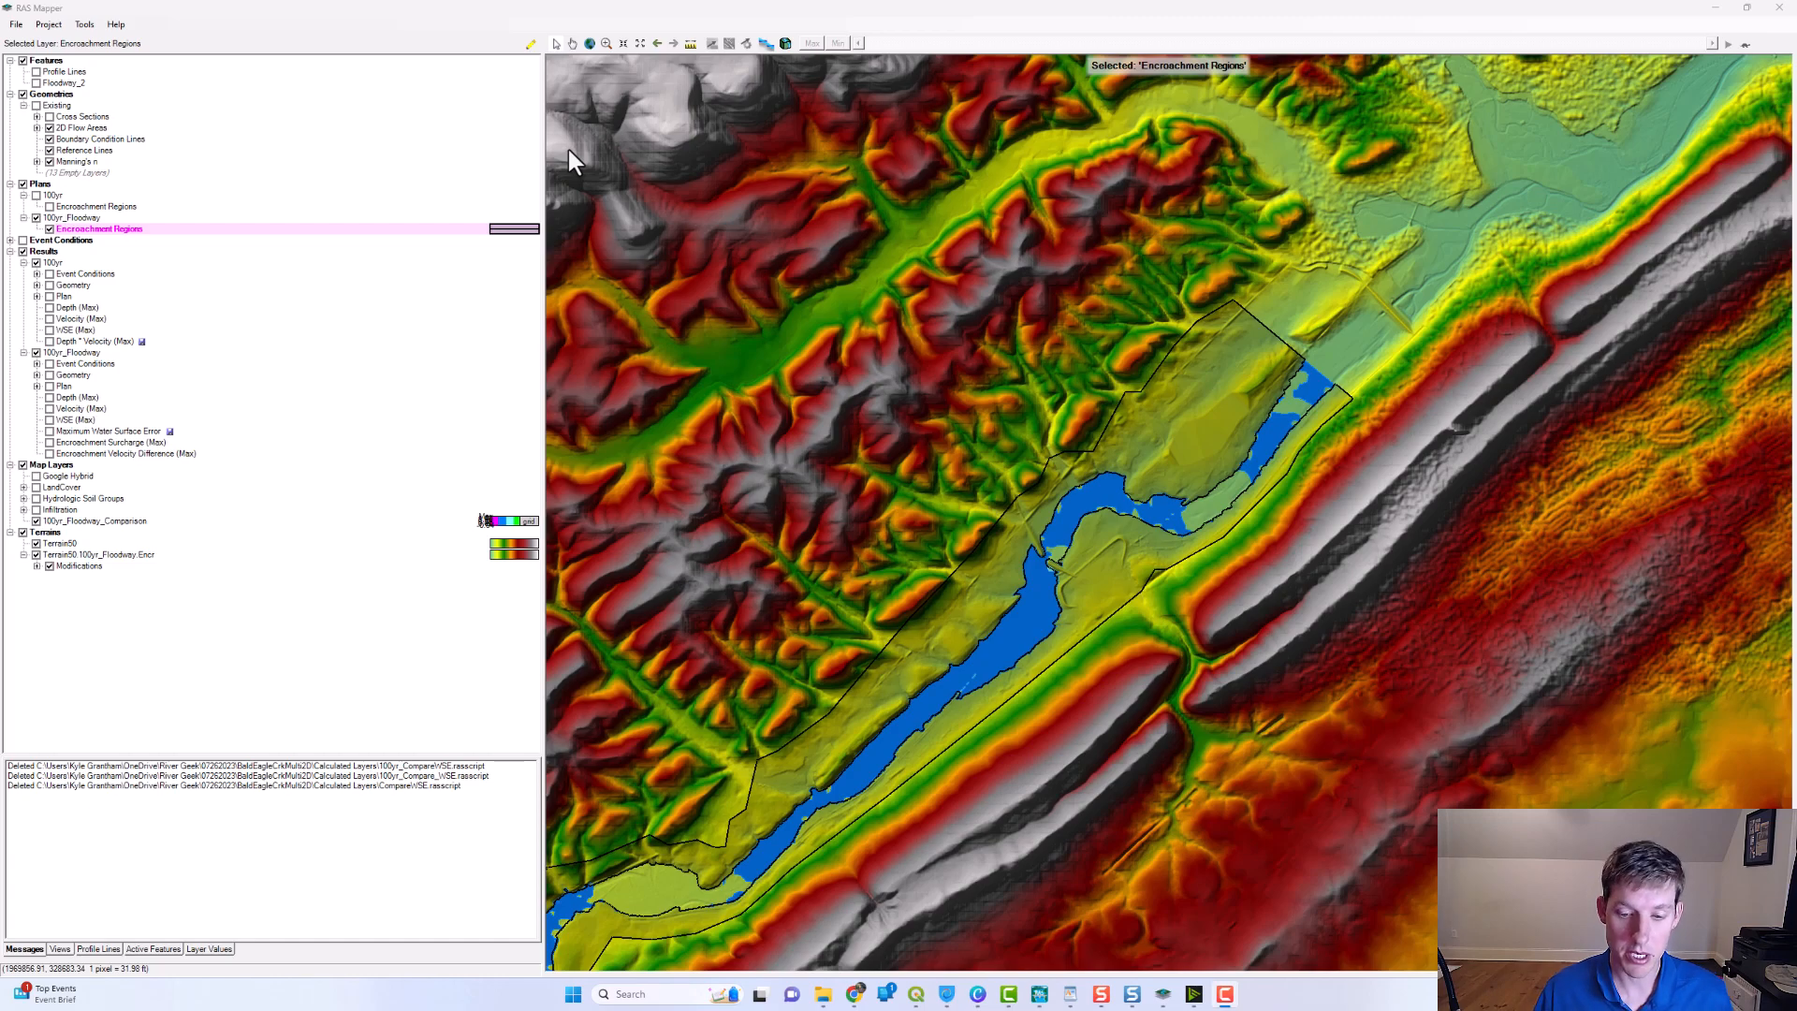
# - In the Unsteady Flow Analysis's Unsteady Encroachments settings, set the fill slope on terrain modifications to 0.001 and accept
pyautogui.moveTo(1043, 994)
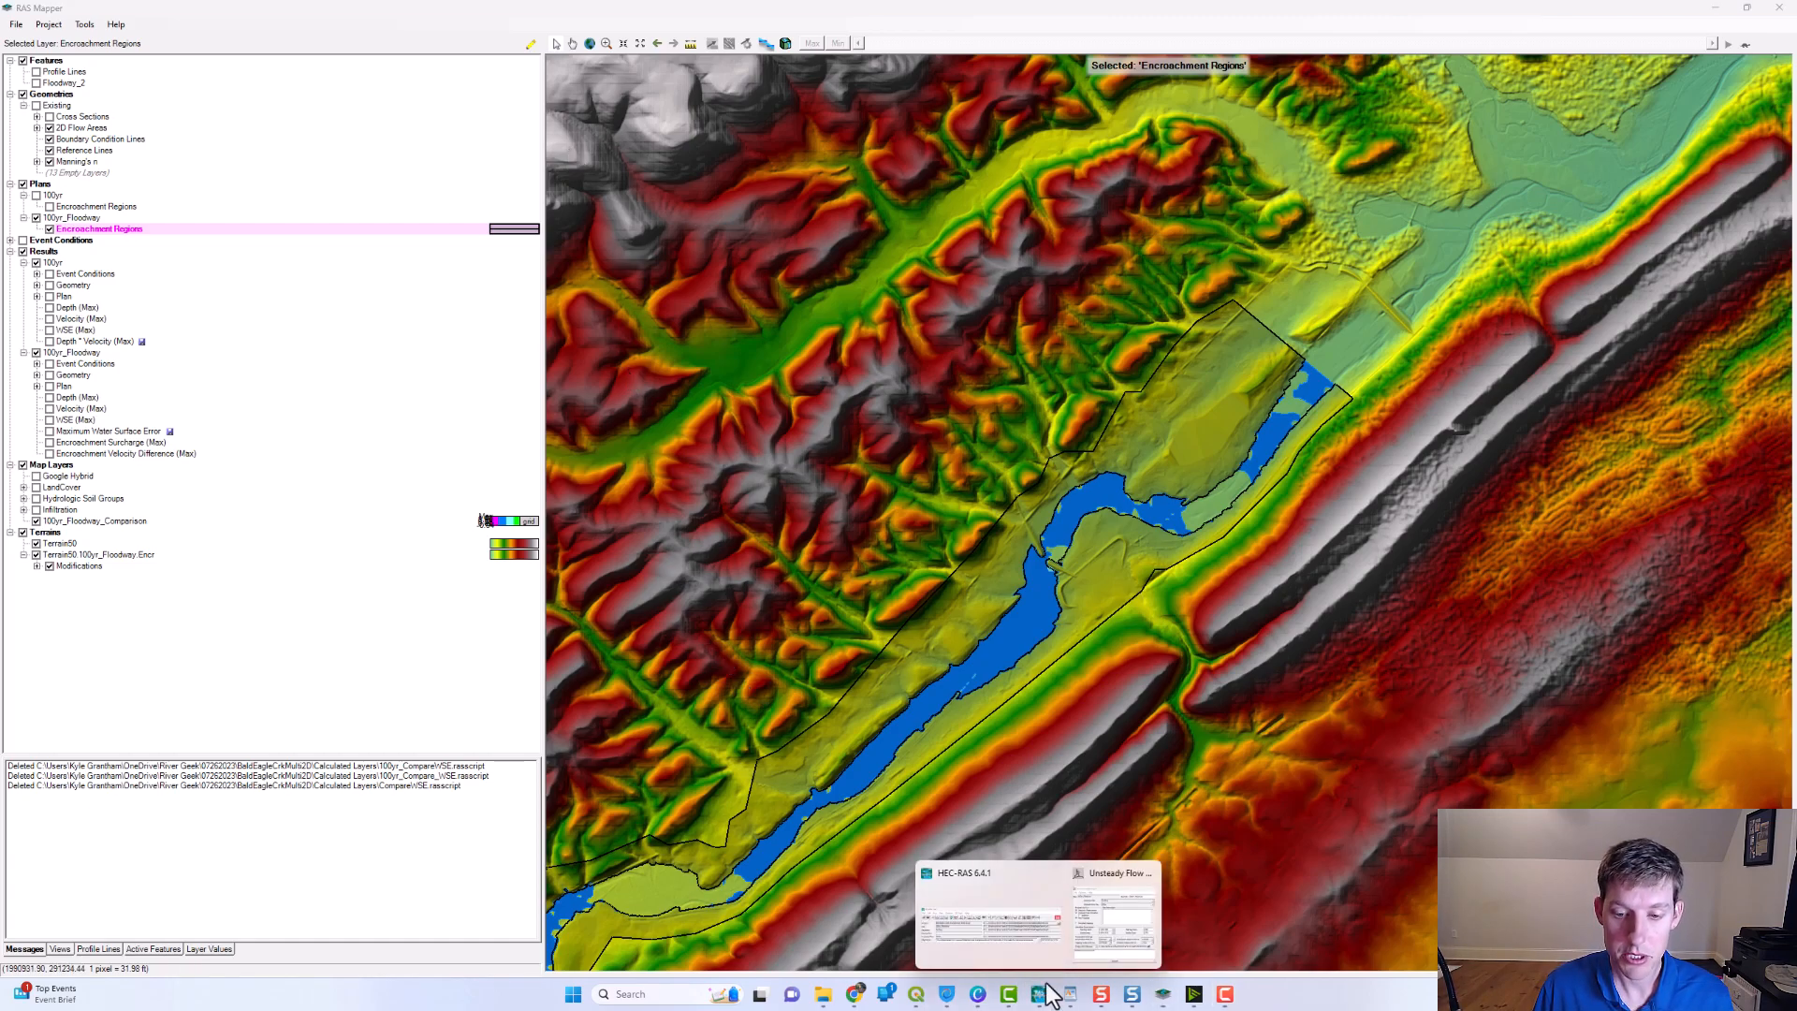
pyautogui.click(1104, 877)
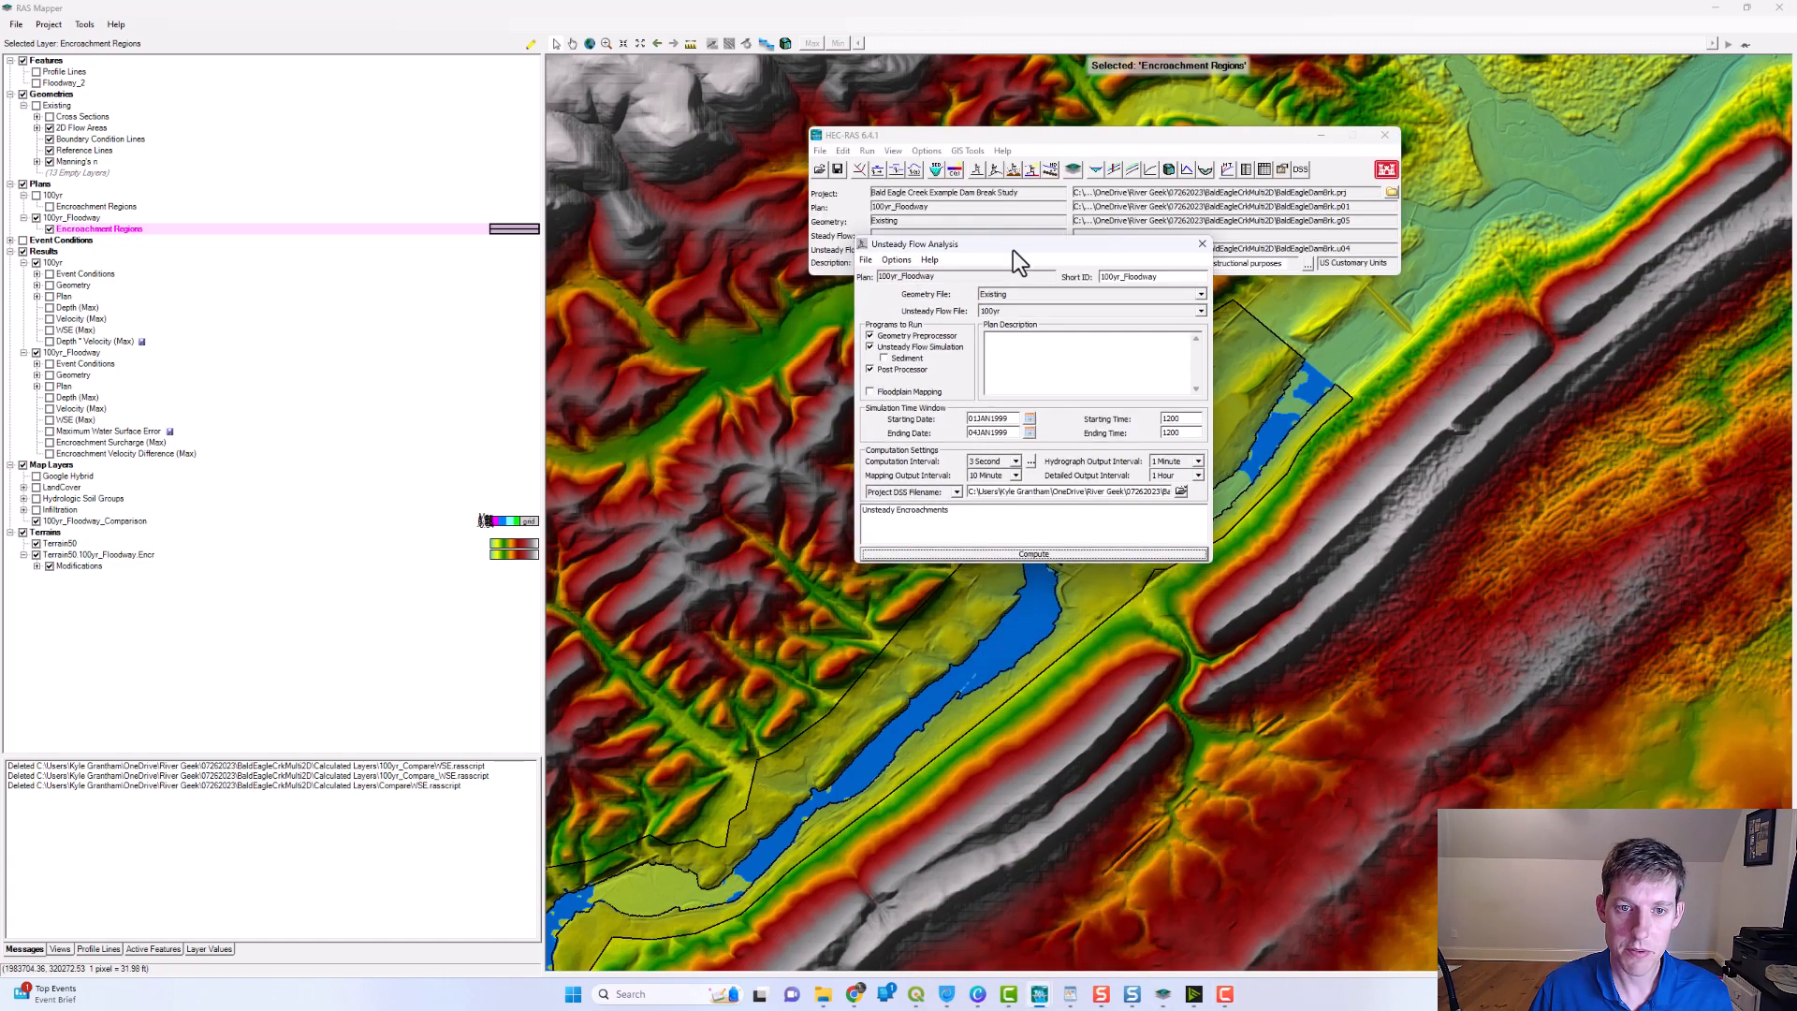
pyautogui.click(895, 261)
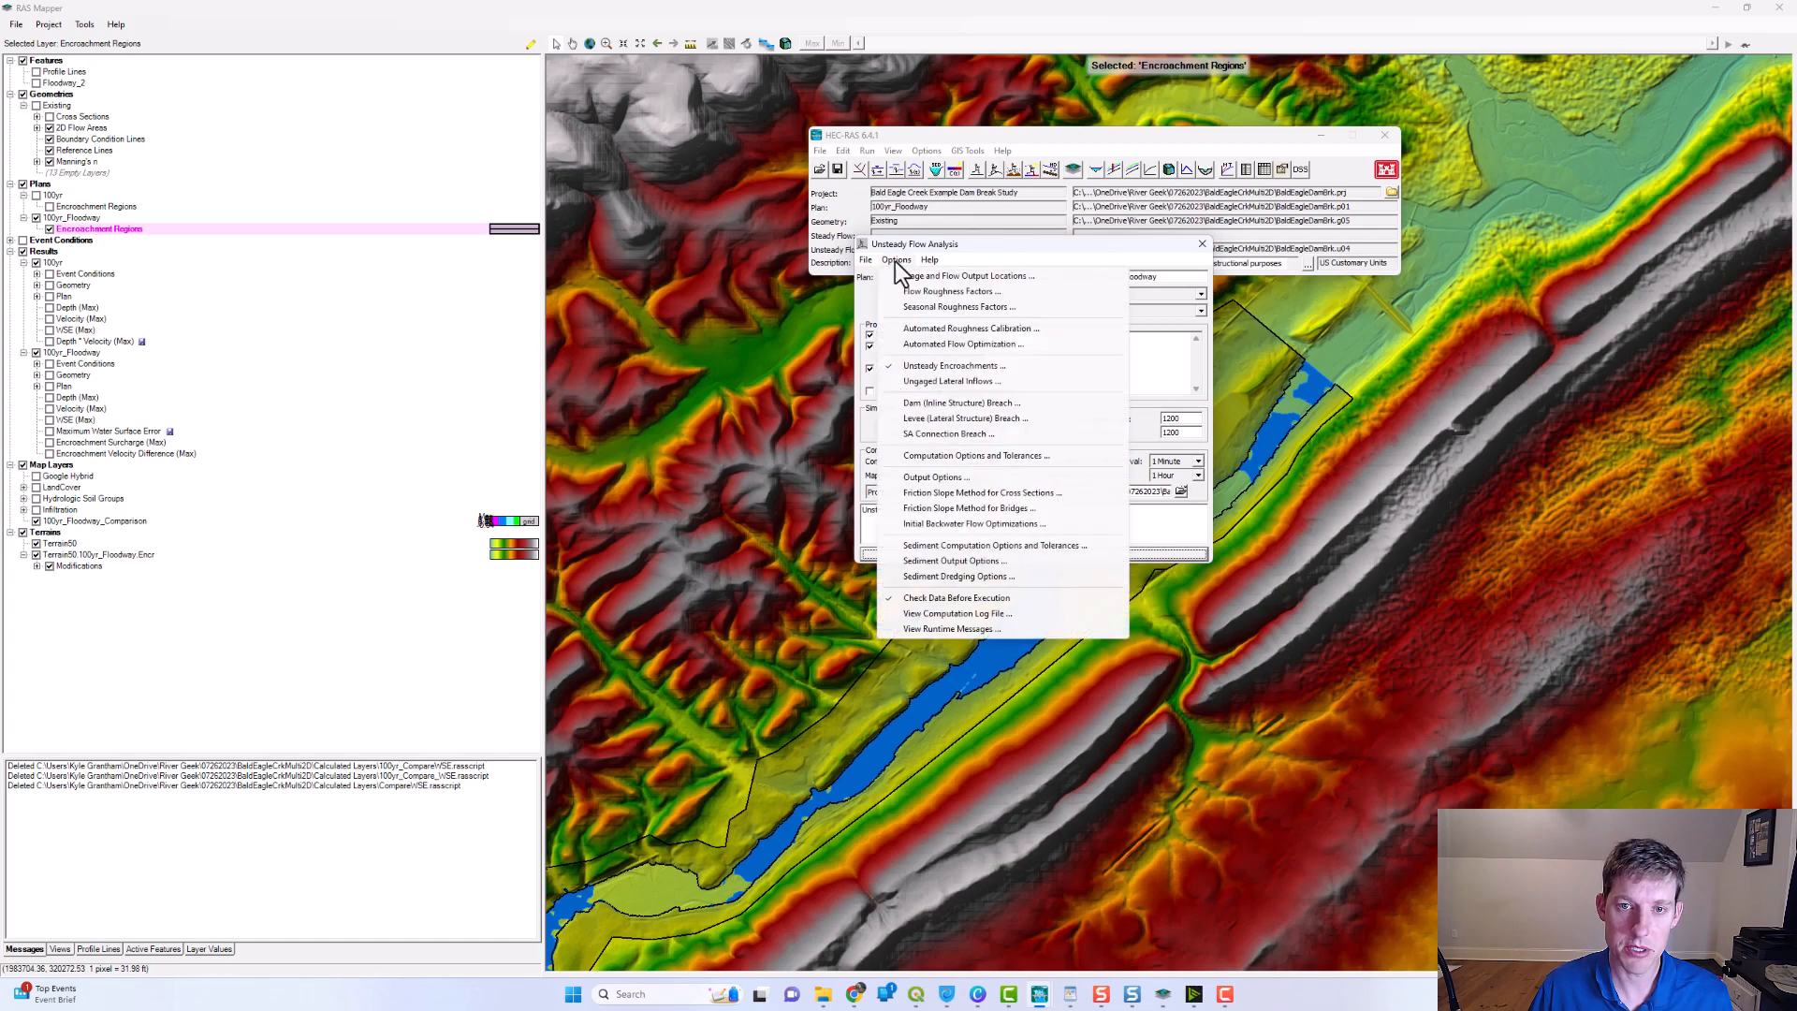
pyautogui.click(954, 366)
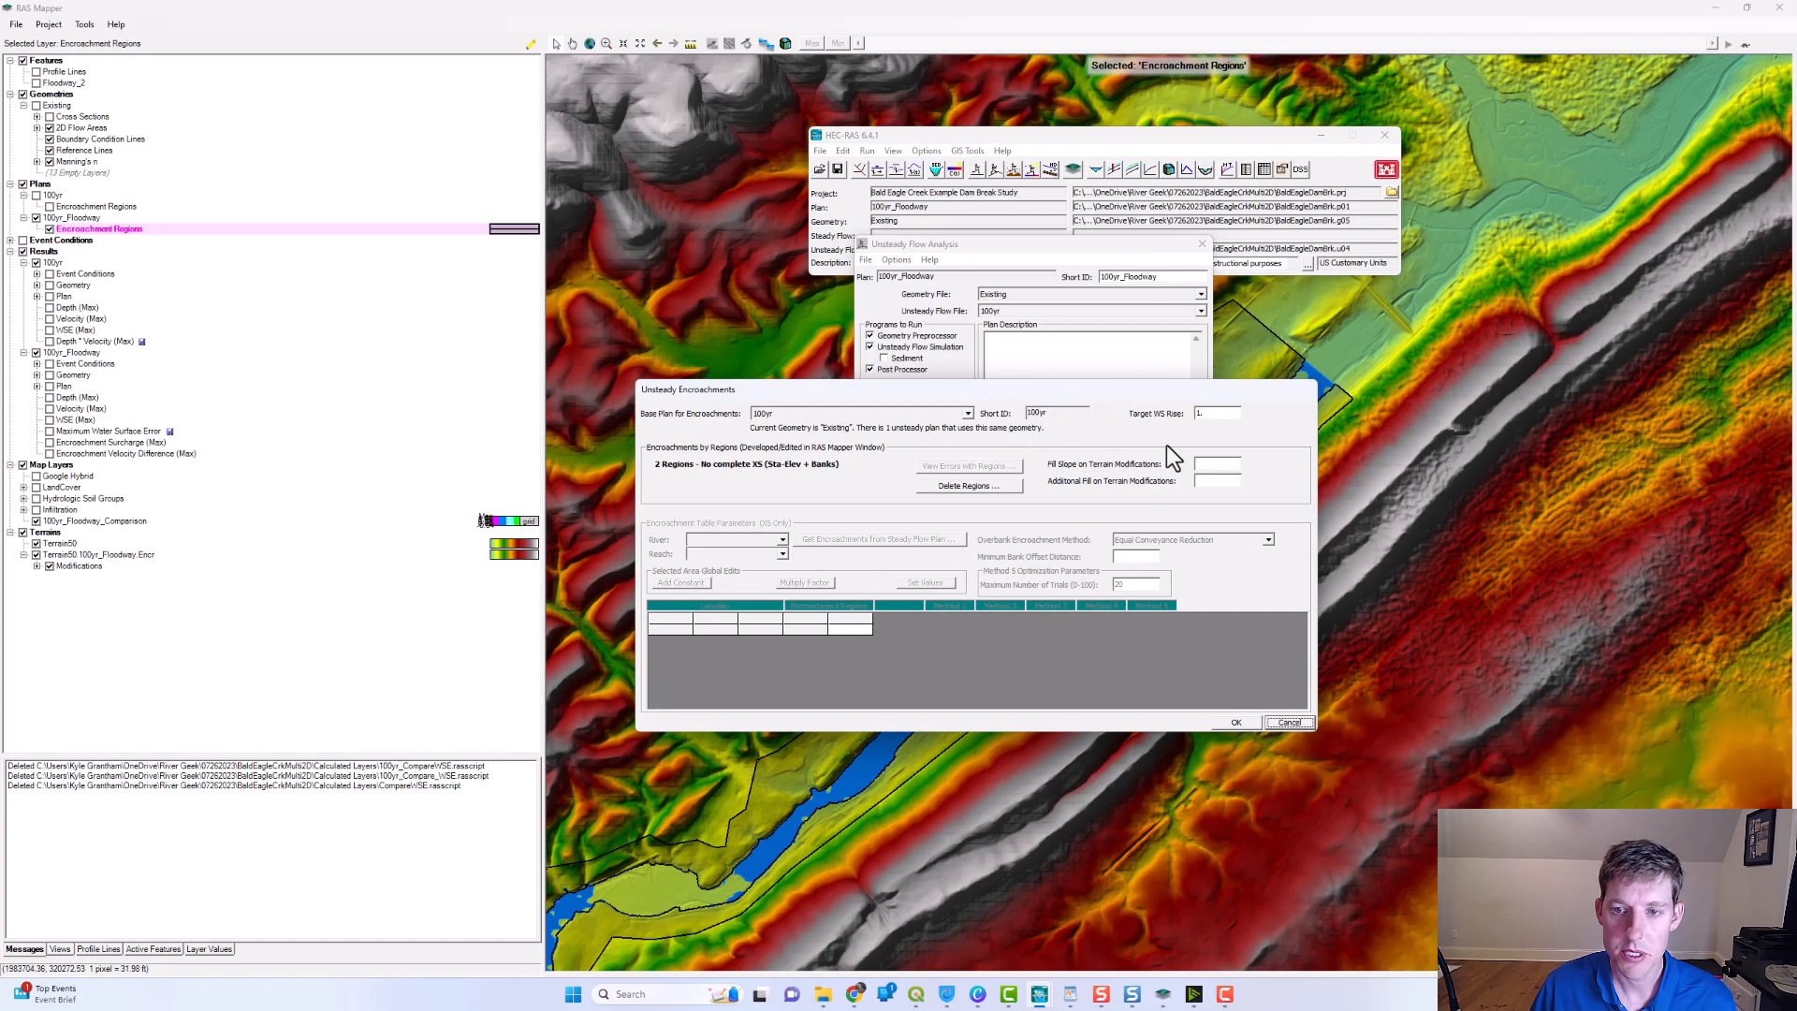
pyautogui.moveTo(1215, 413); pyautogui.dragTo(1148, 413)
pyautogui.click(1227, 465)
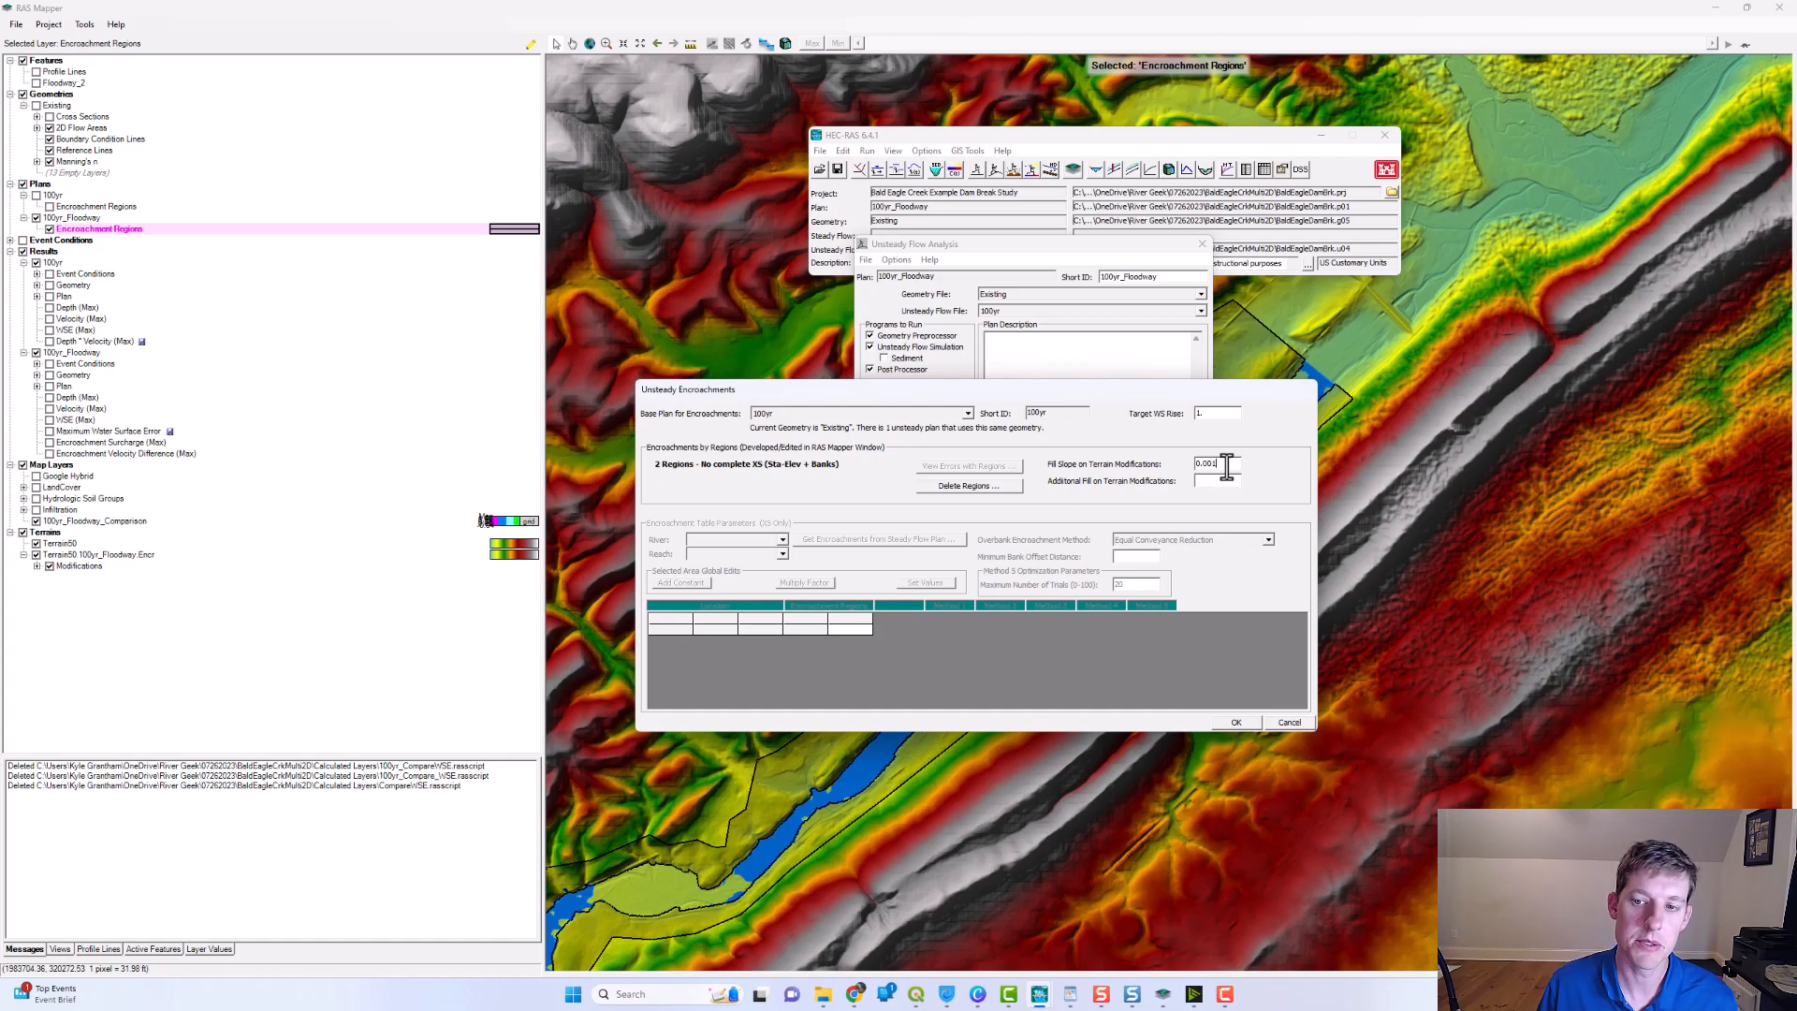
pyautogui.click(1237, 723)
# - Save the 100yr_Floodway plan and compute the unsteady flow simulation
pyautogui.click(866, 259)
pyautogui.click(889, 308)
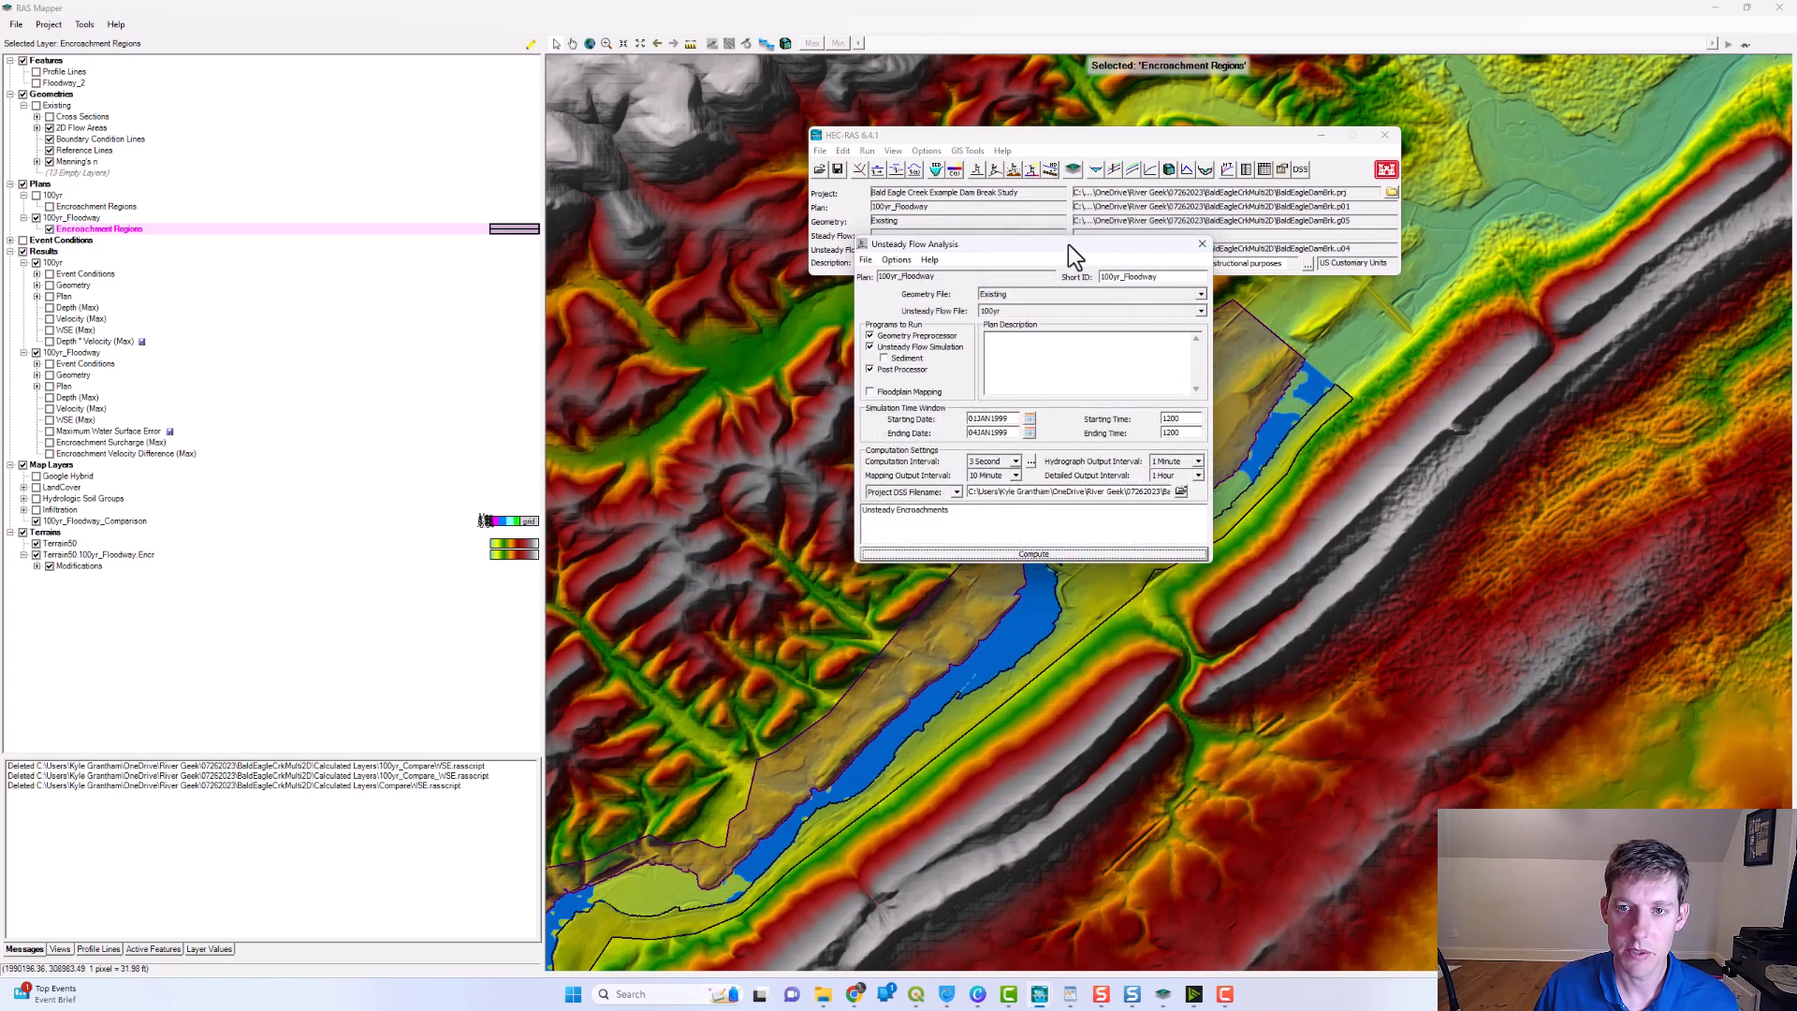
pyautogui.moveTo(1069, 245); pyautogui.dragTo(1099, 182)
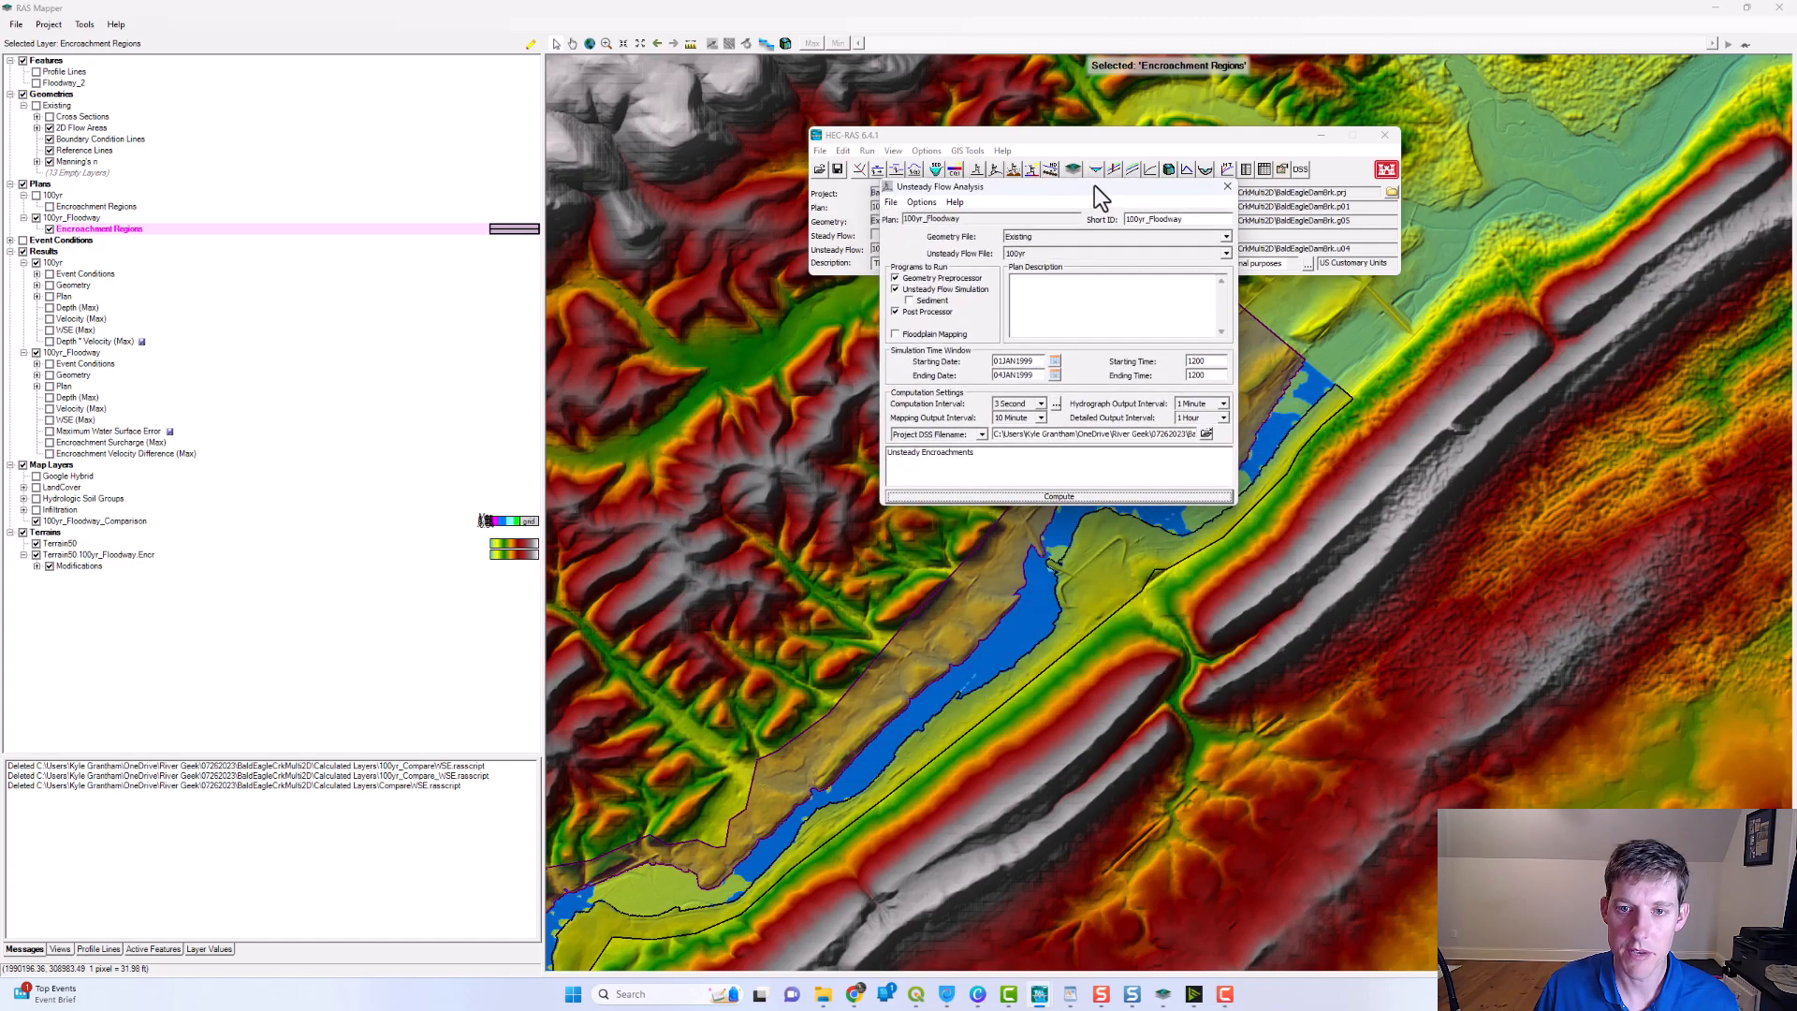
pyautogui.click(1072, 496)
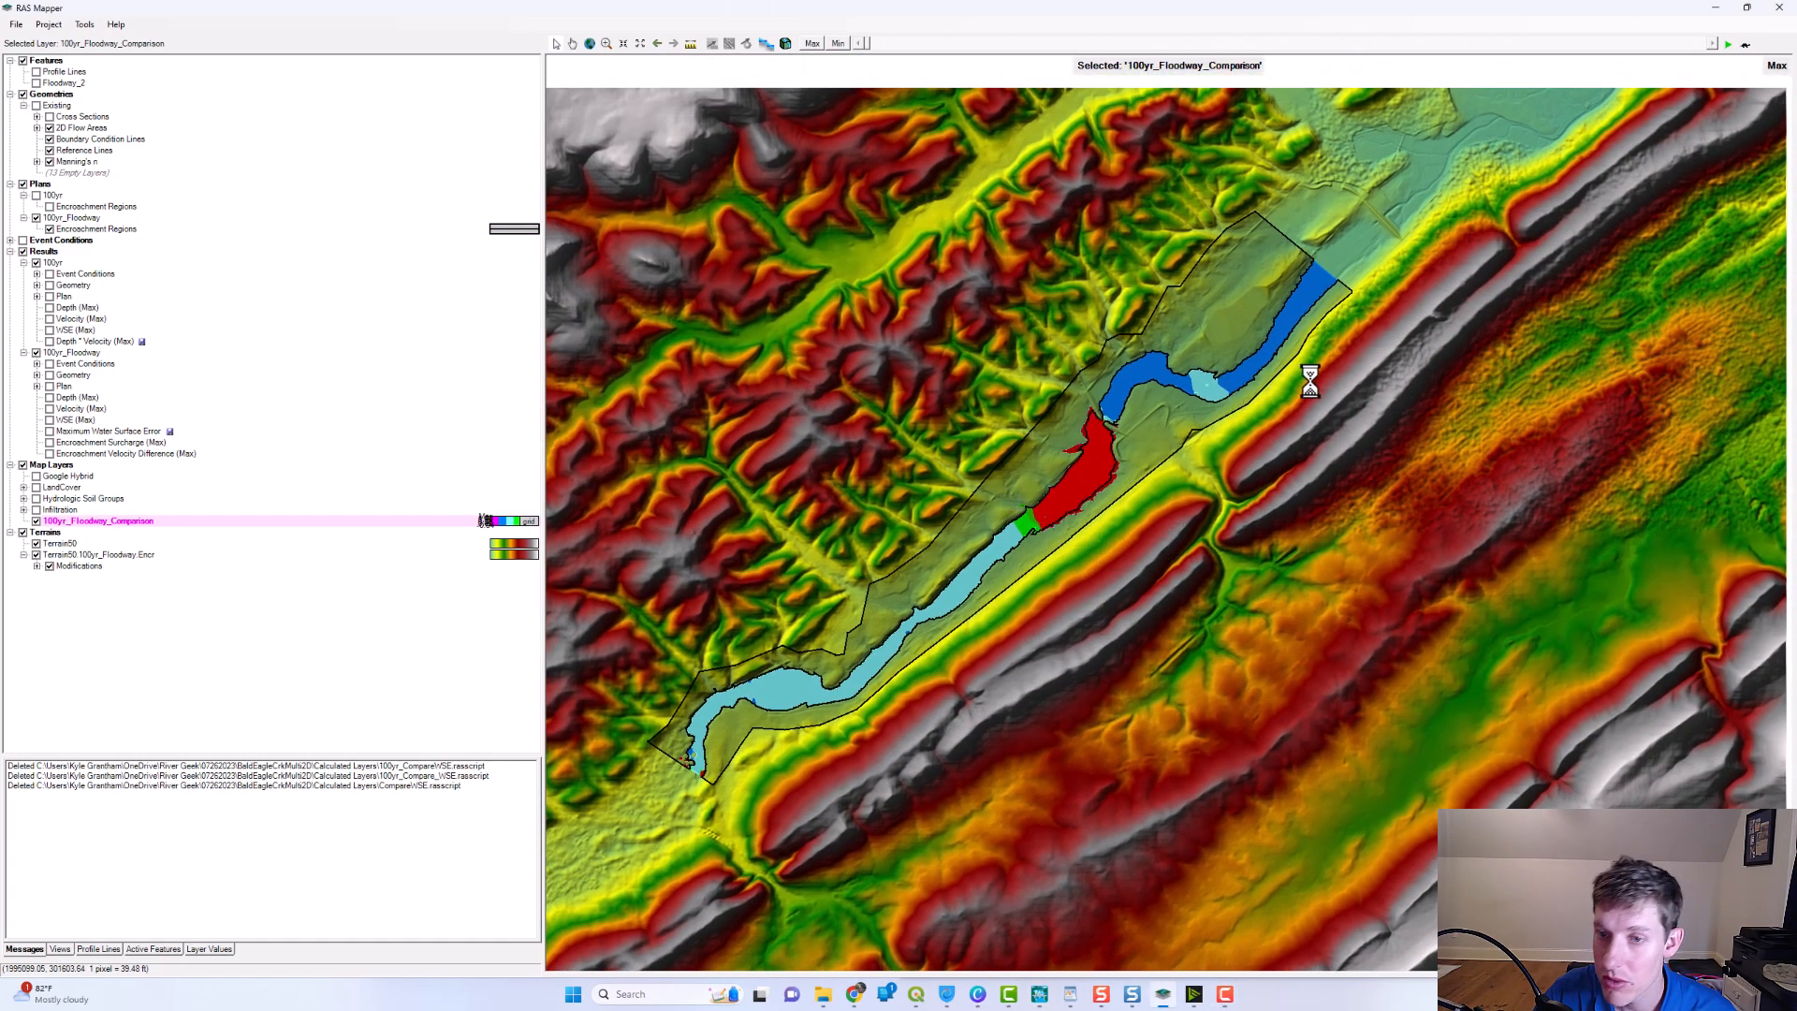
# - Examine the 100yr_Floodway_Comparison water surface differences along the floodway, from the green and red zone past the embankment opening to the downstream end
pyautogui.scroll(2, 1282, 285)
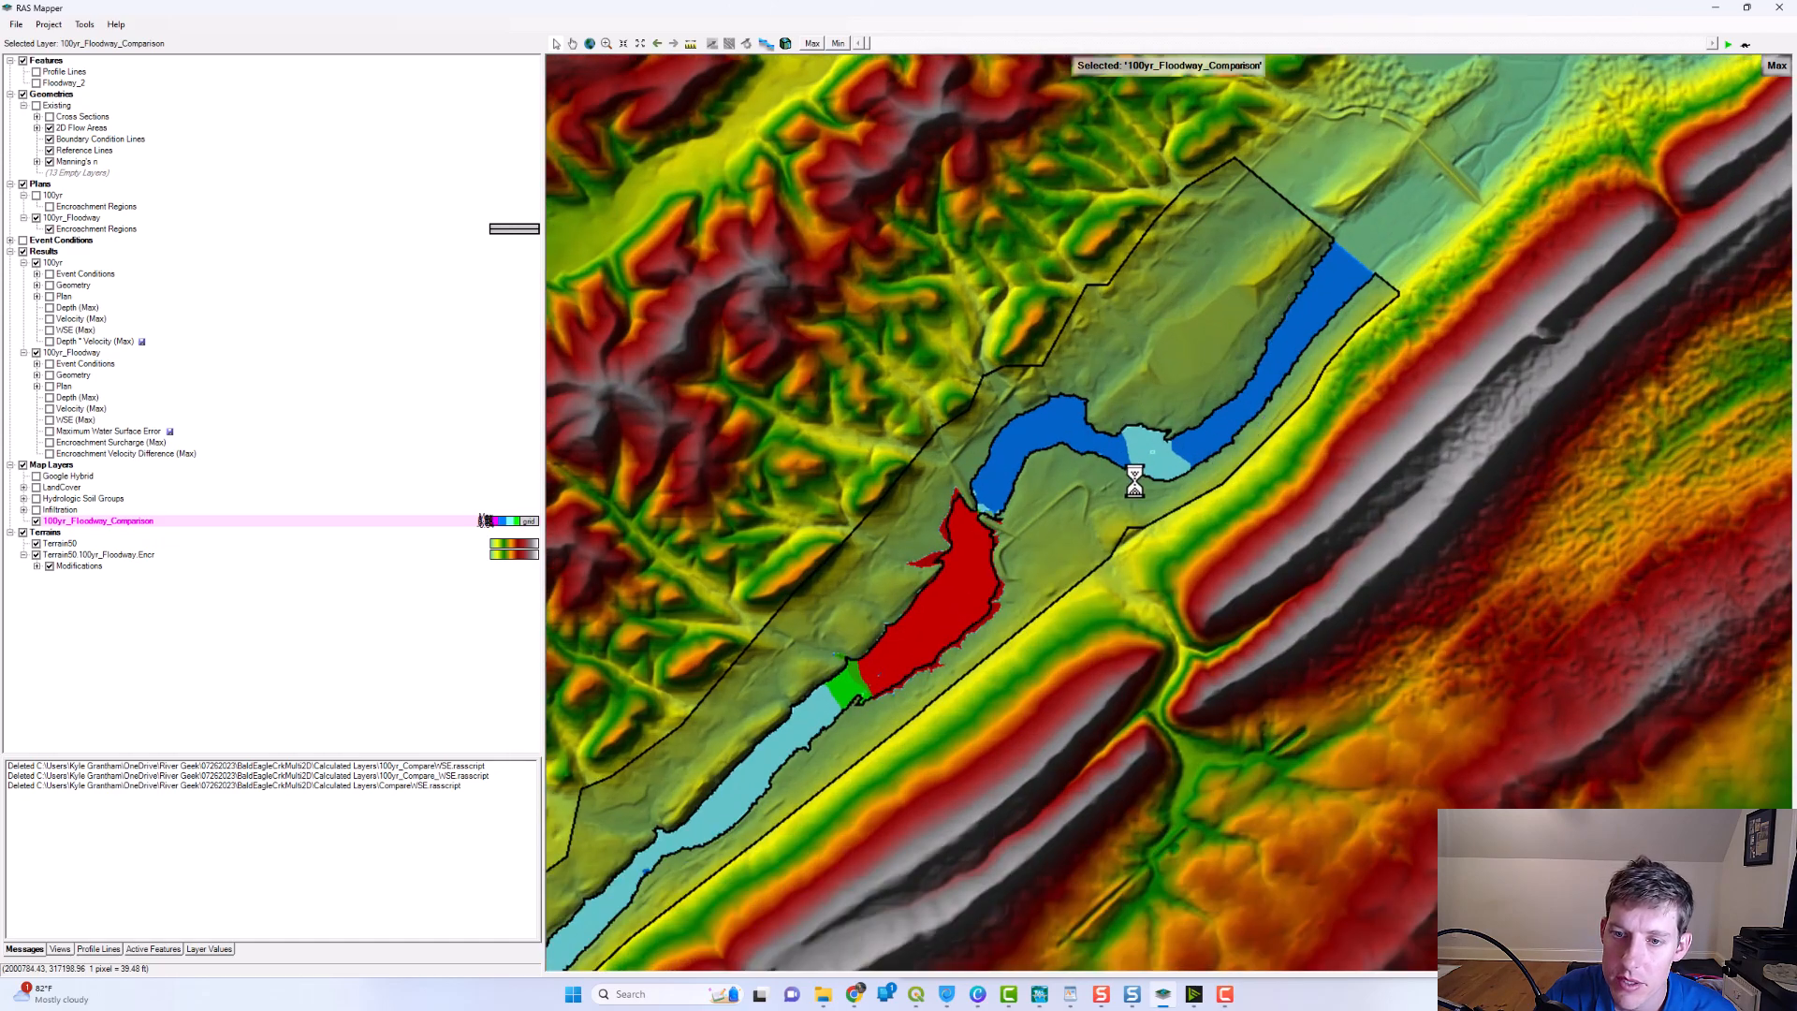
pyautogui.scroll(2, 1121, 482)
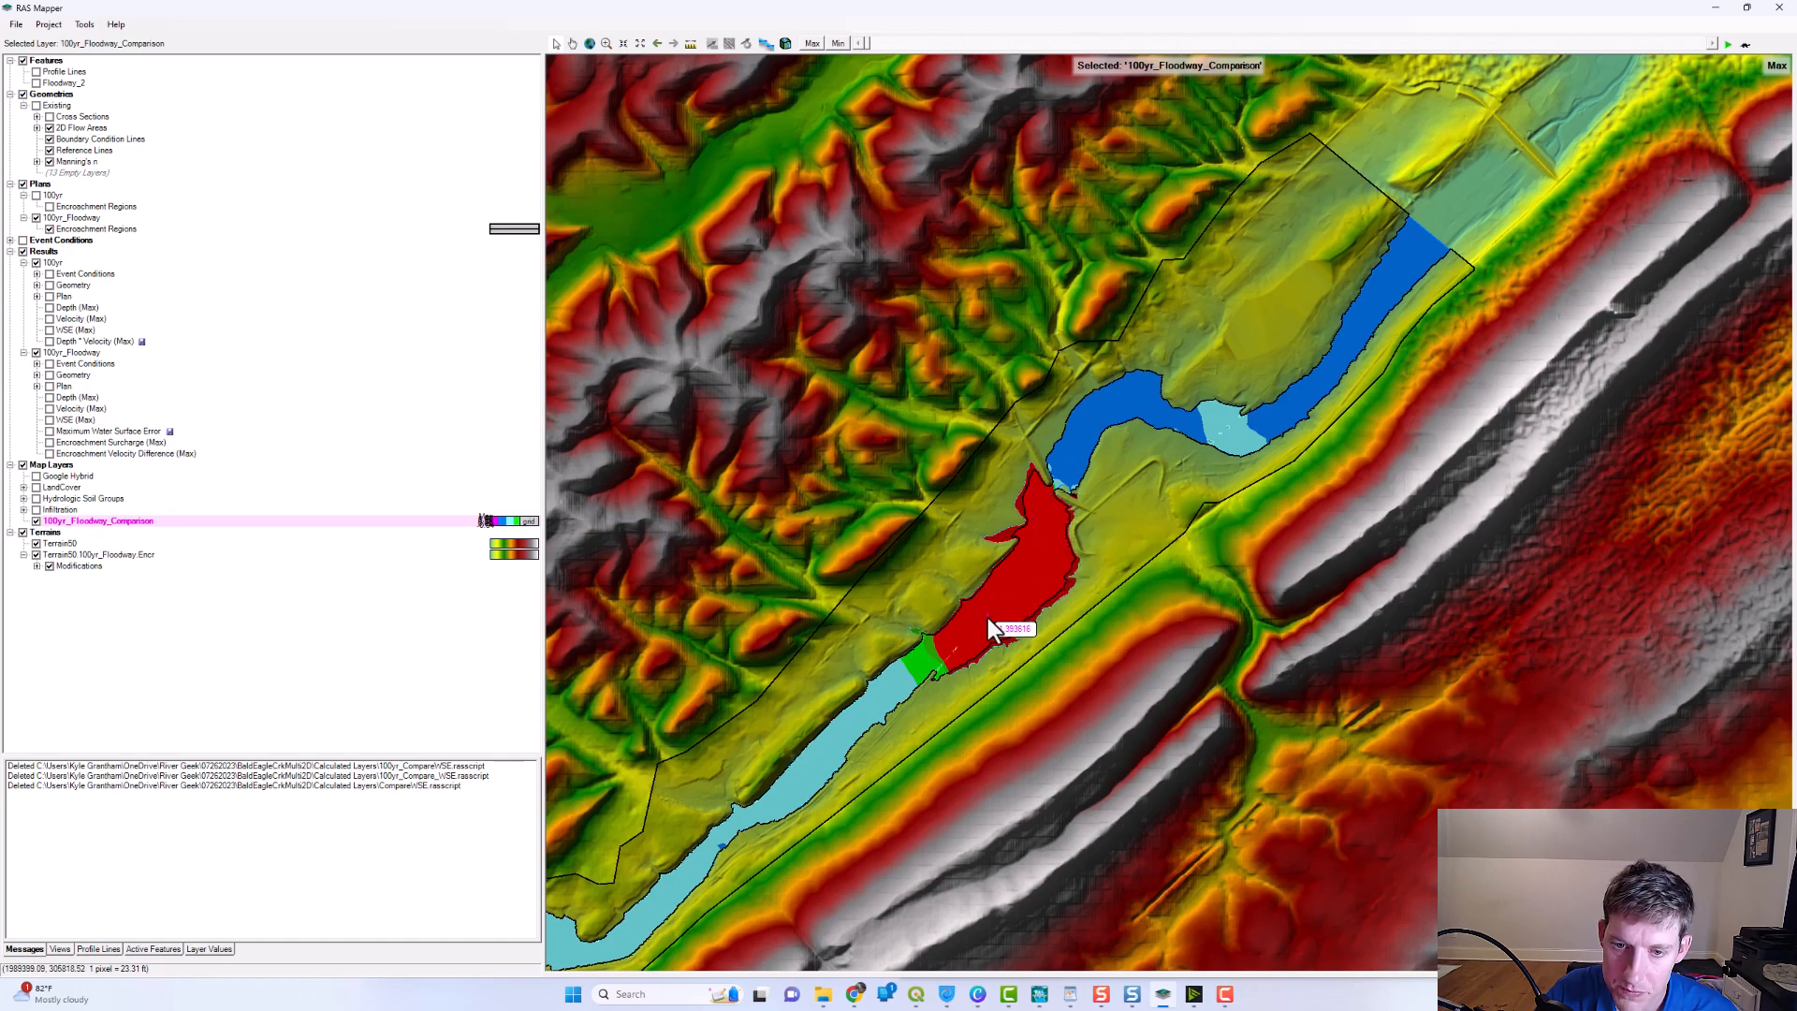
pyautogui.scroll(3, 1044, 512)
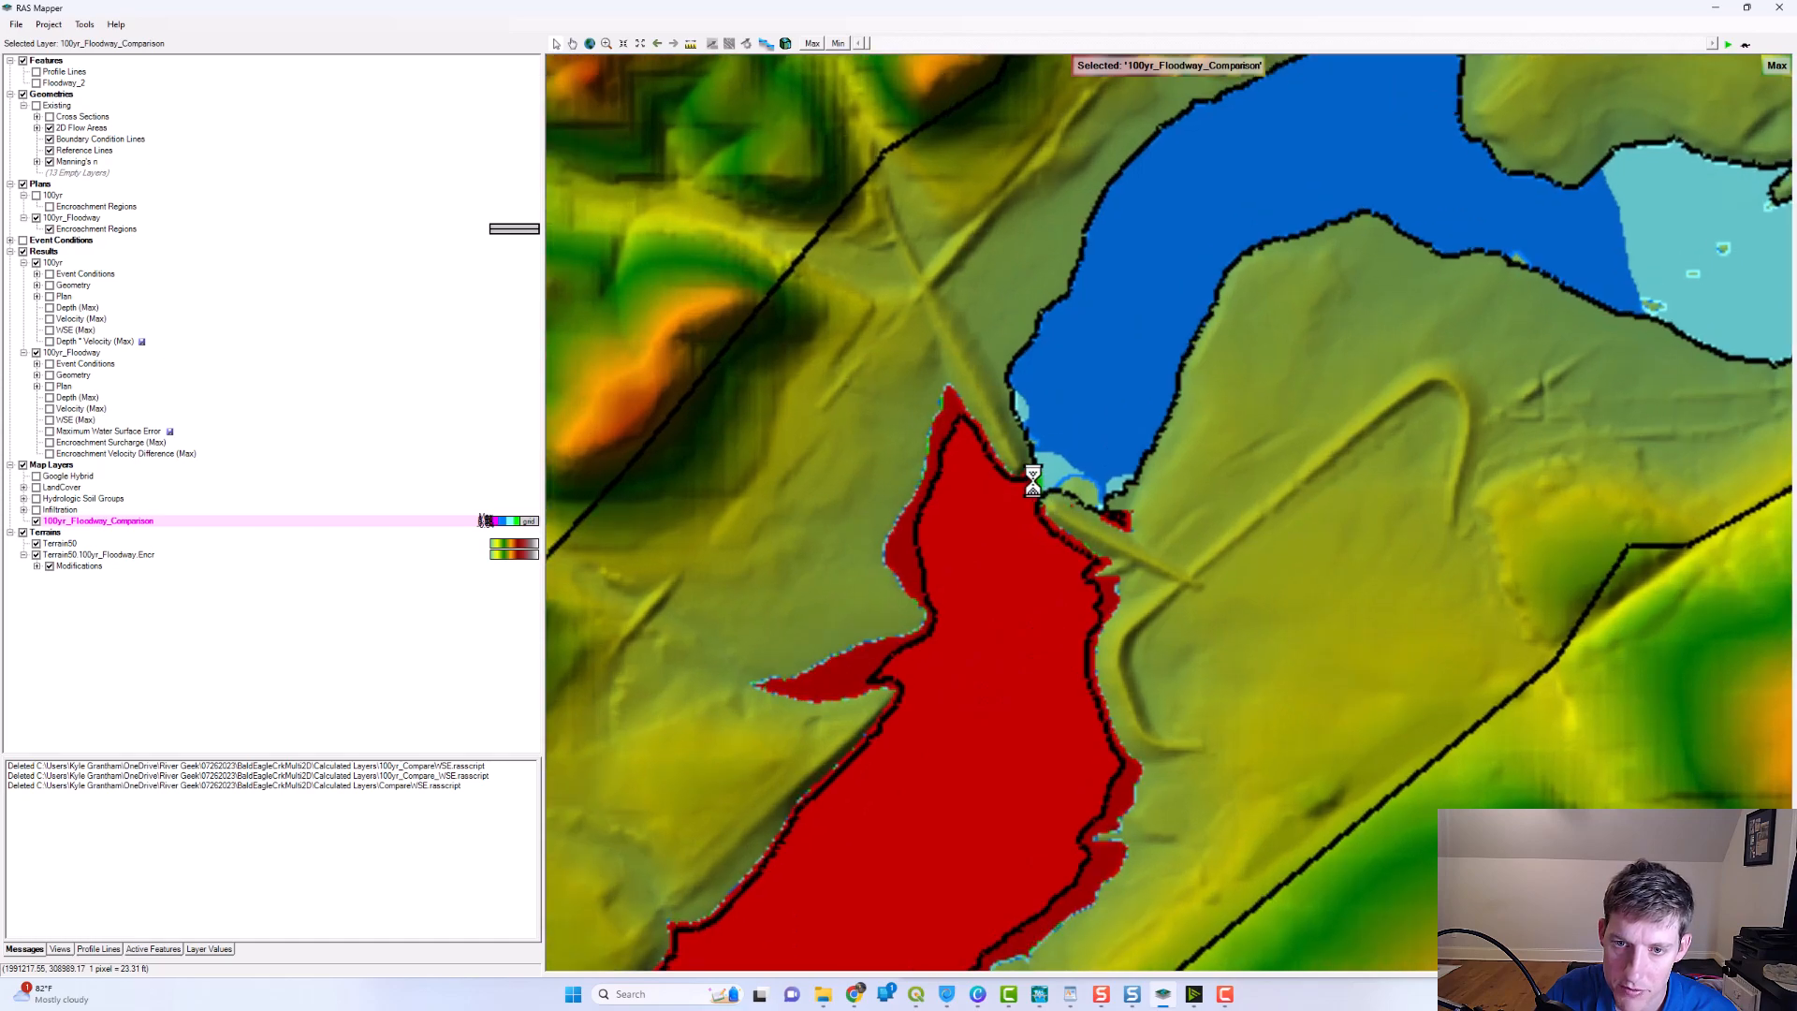
pyautogui.scroll(4, 1035, 468)
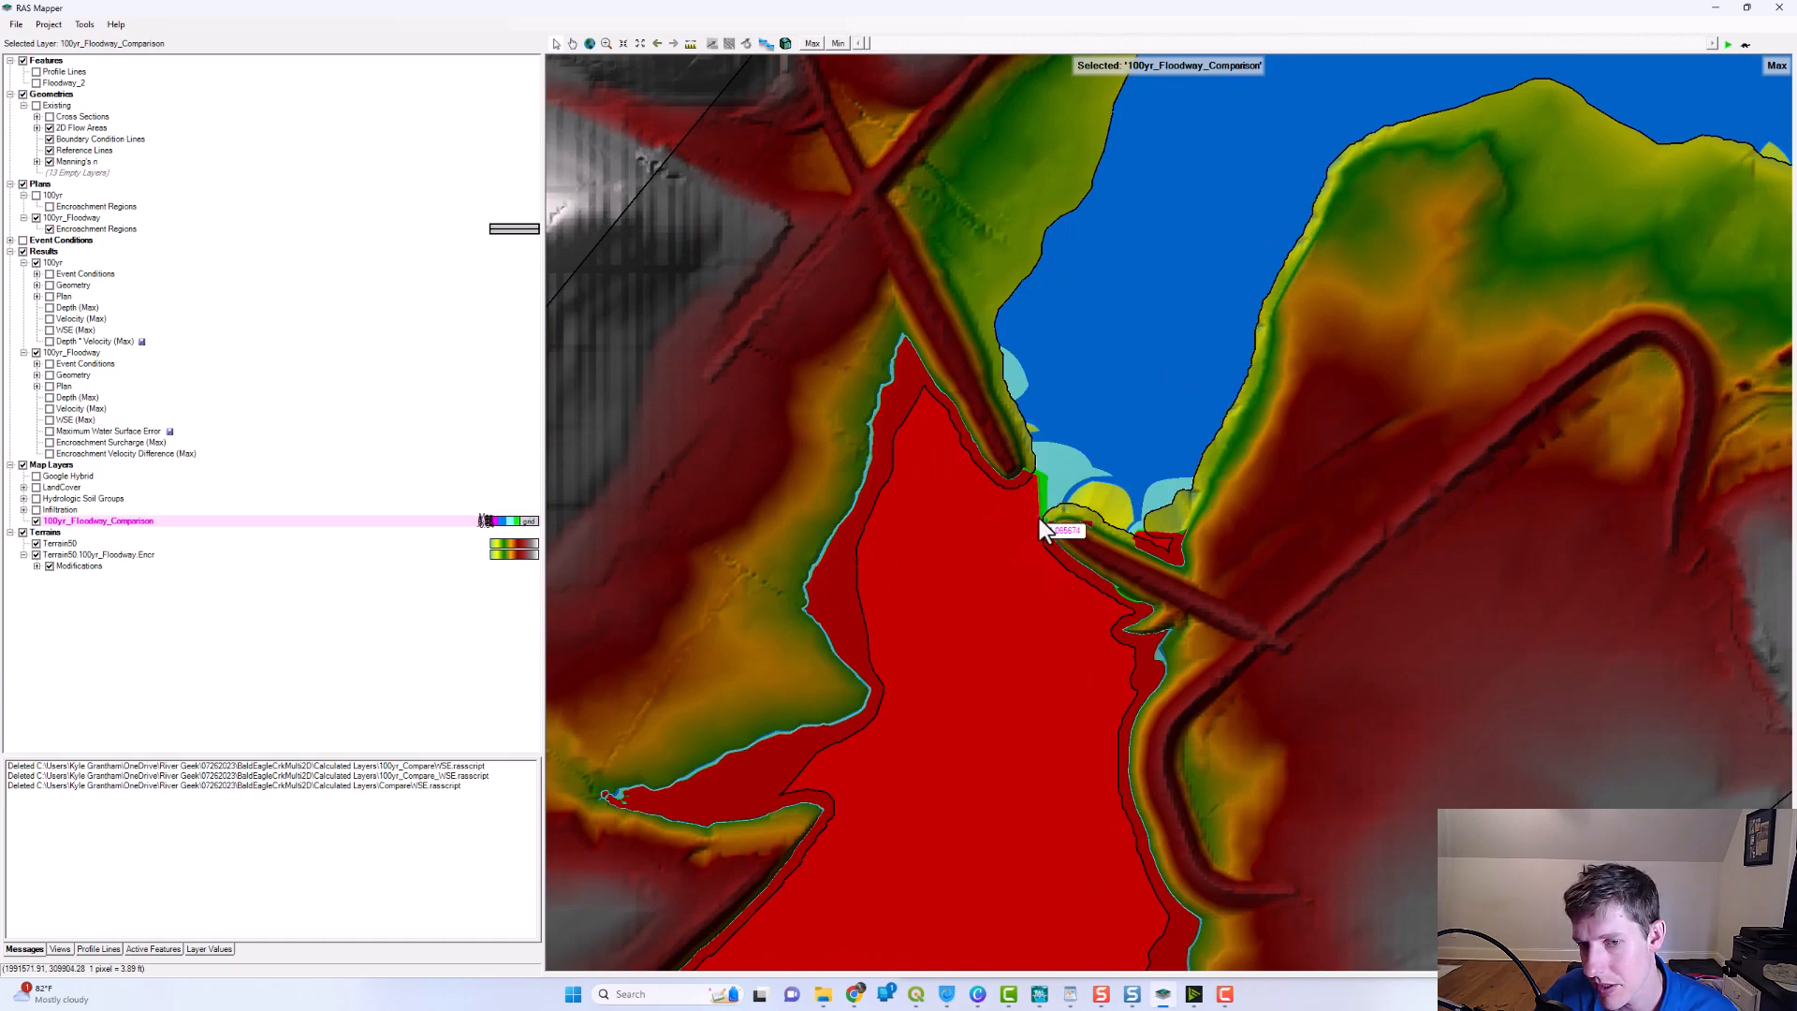
pyautogui.scroll(-3, 1020, 520)
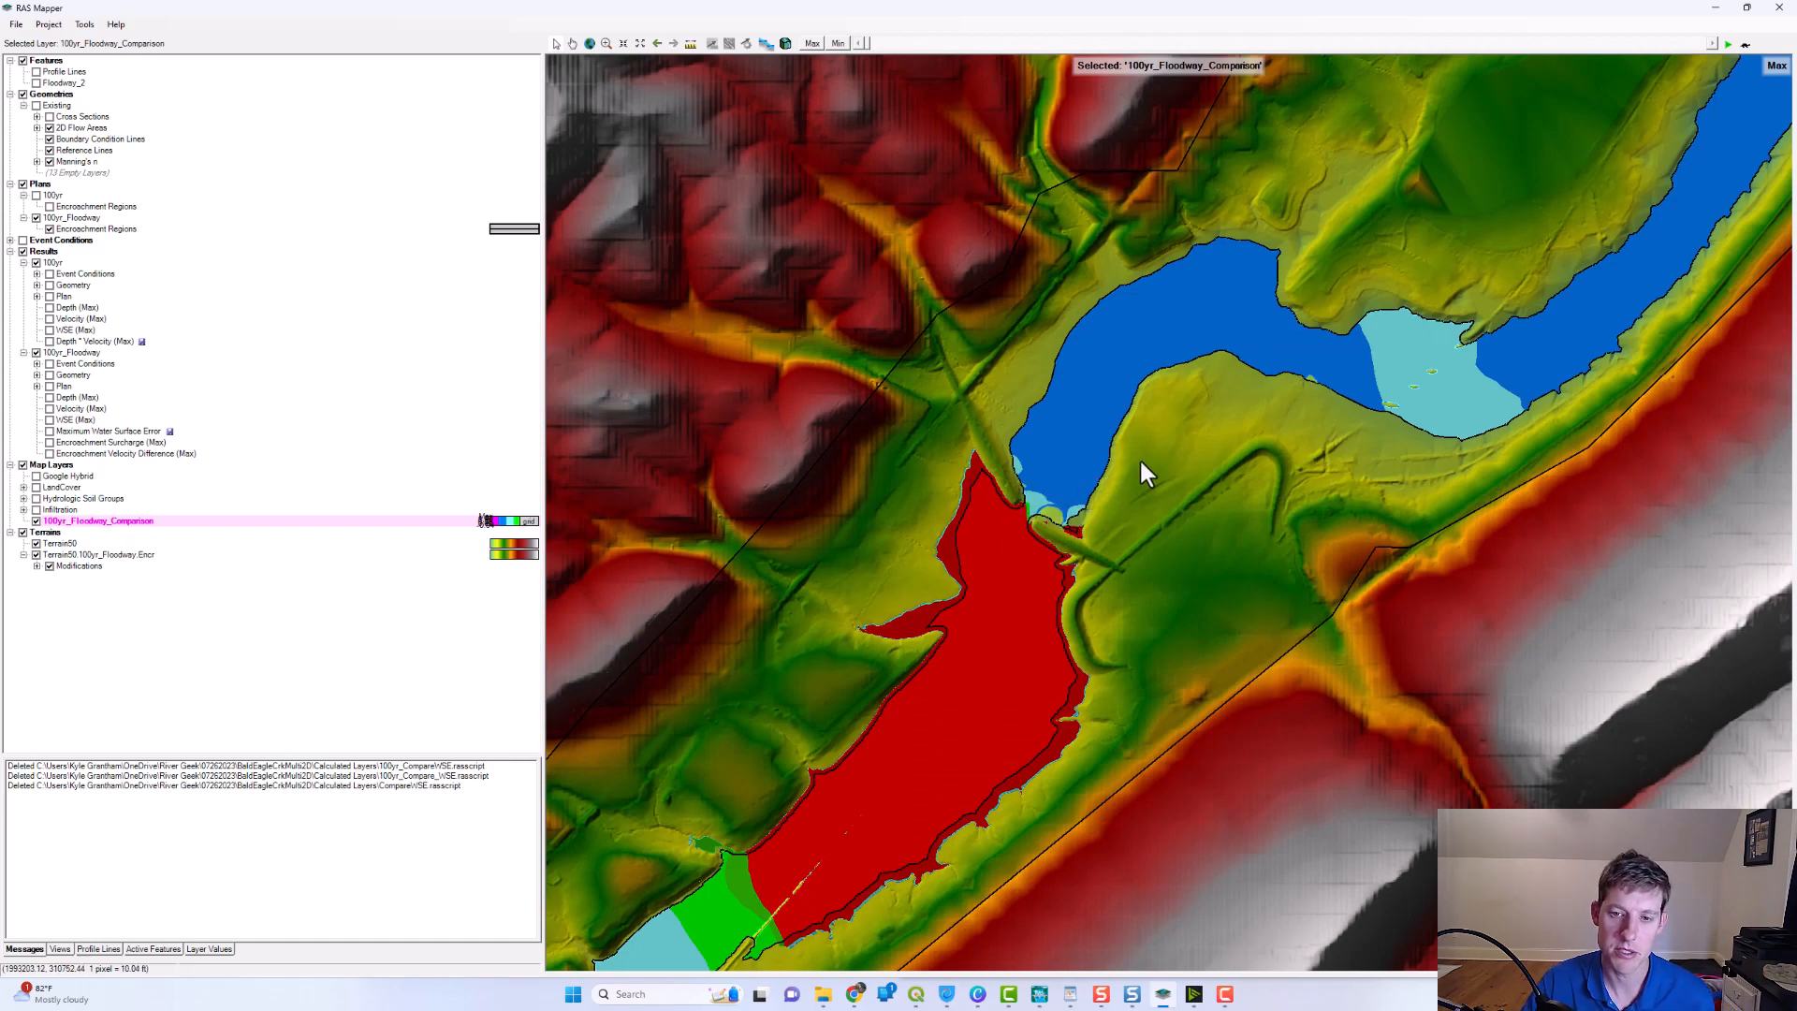
pyautogui.moveTo(1143, 461); pyautogui.dragTo(926, 553)
pyautogui.moveTo(1226, 454); pyautogui.dragTo(942, 560)
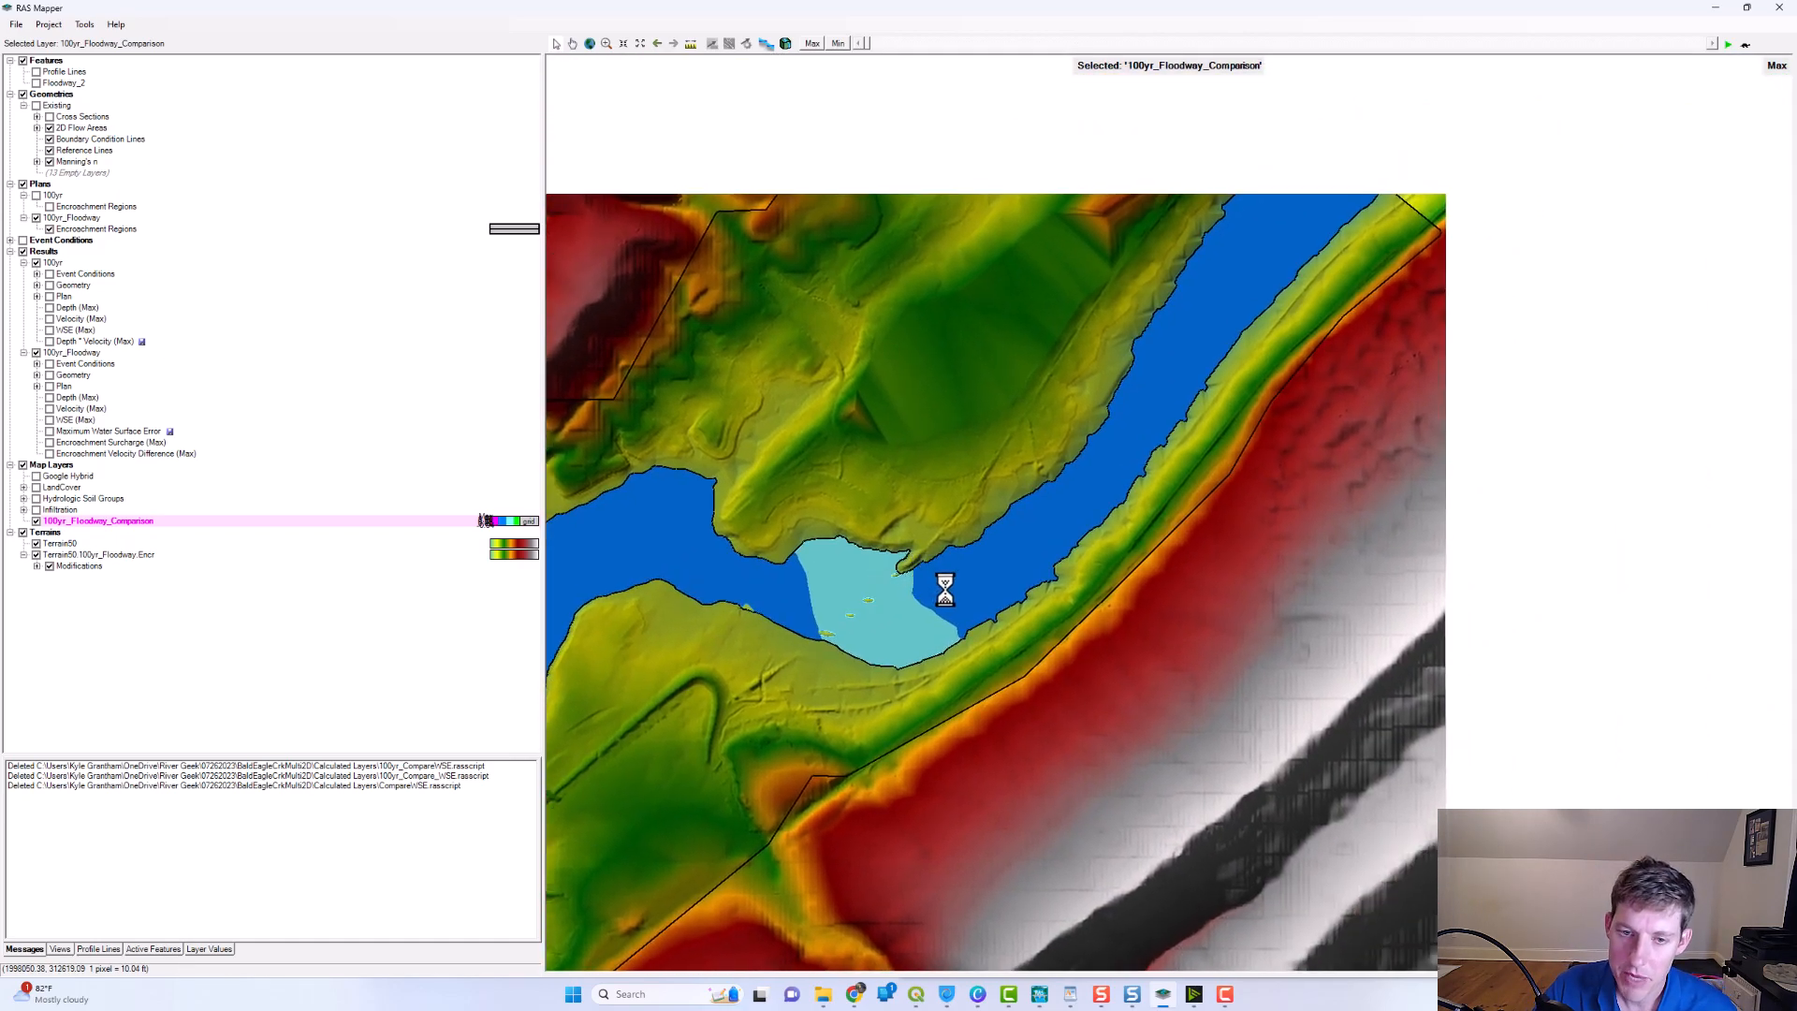
pyautogui.scroll(-2, 944, 575)
pyautogui.moveTo(751, 643); pyautogui.dragTo(1006, 547)
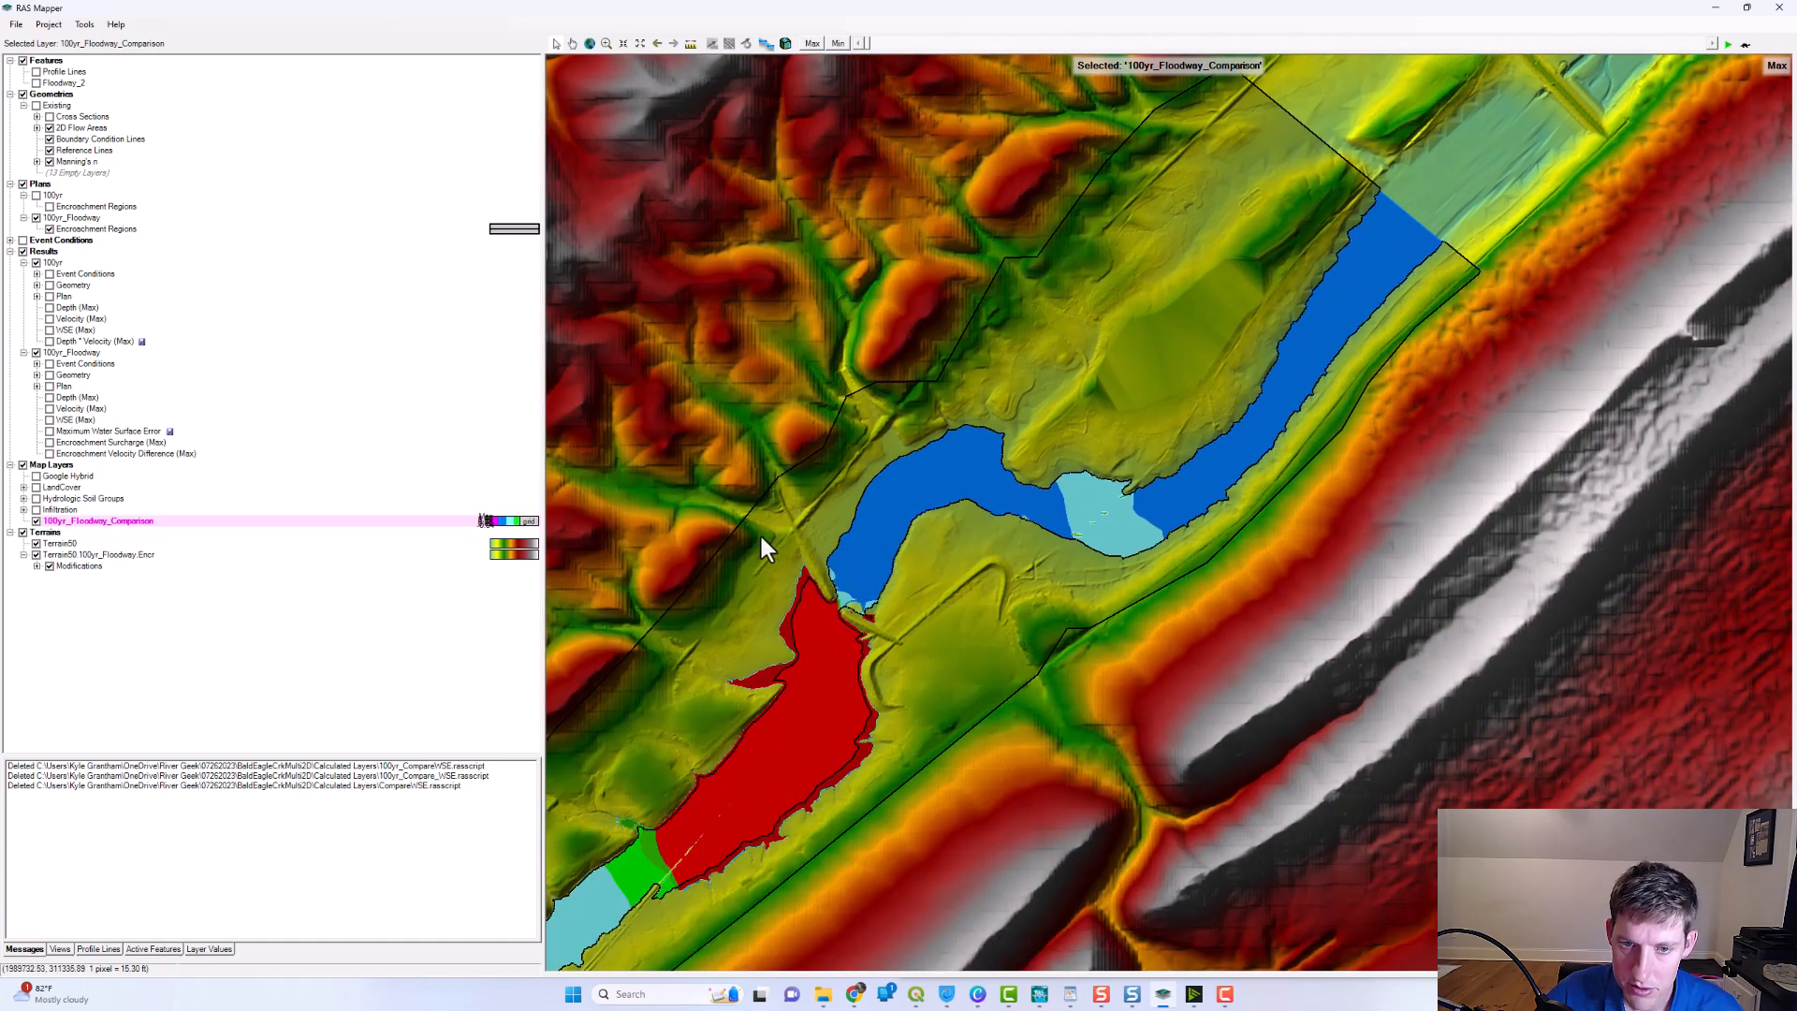
pyautogui.moveTo(1263, 342); pyautogui.dragTo(1183, 428)
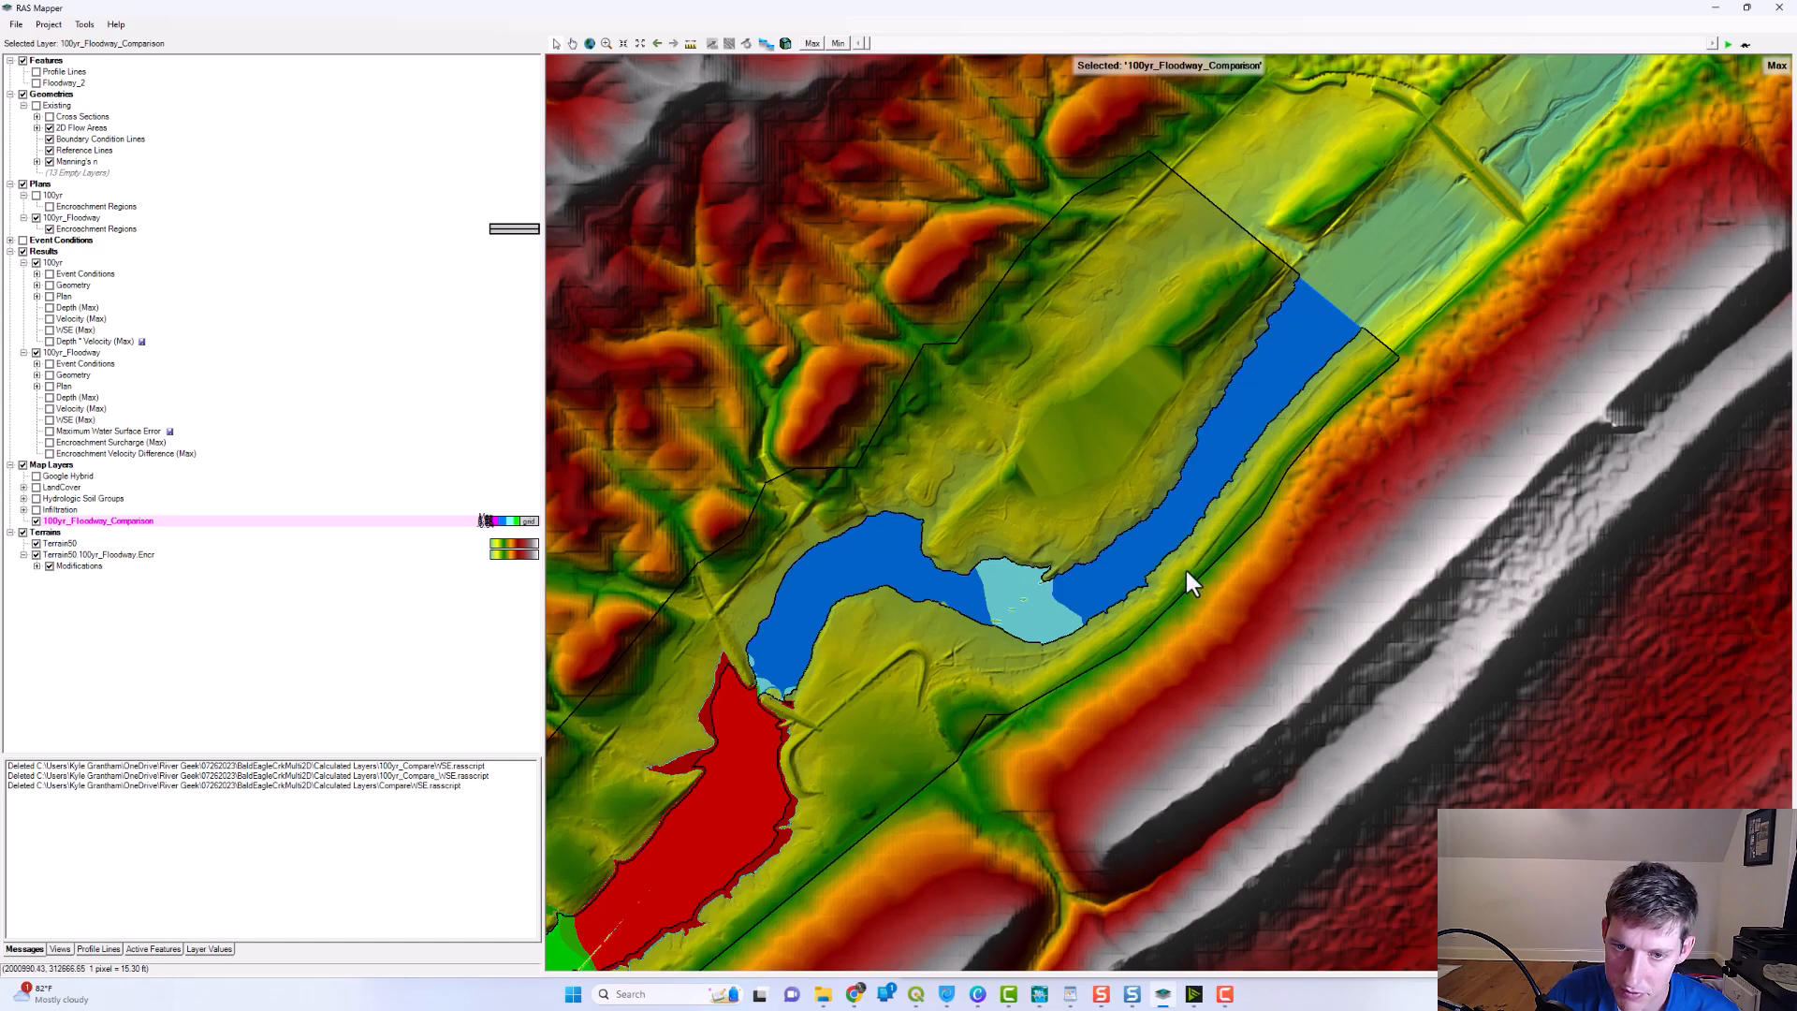
pyautogui.moveTo(1113, 610); pyautogui.dragTo(1291, 442)
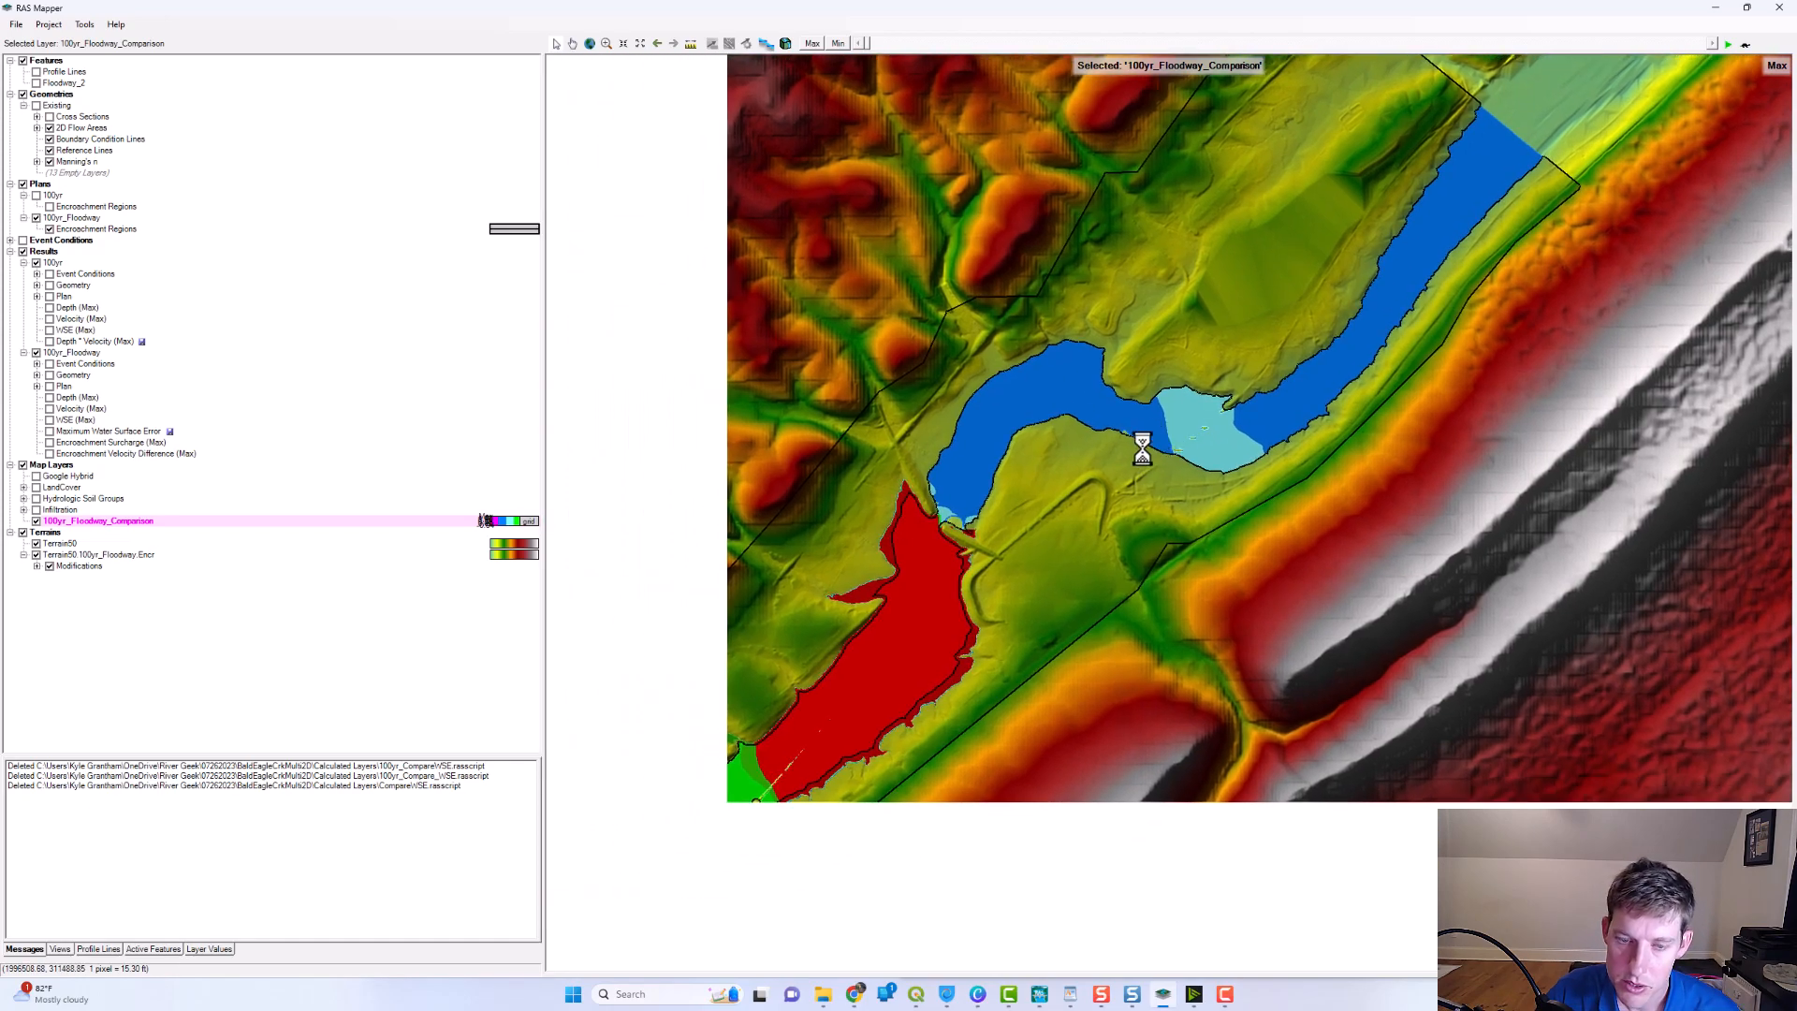
pyautogui.scroll(-1, 992, 514)
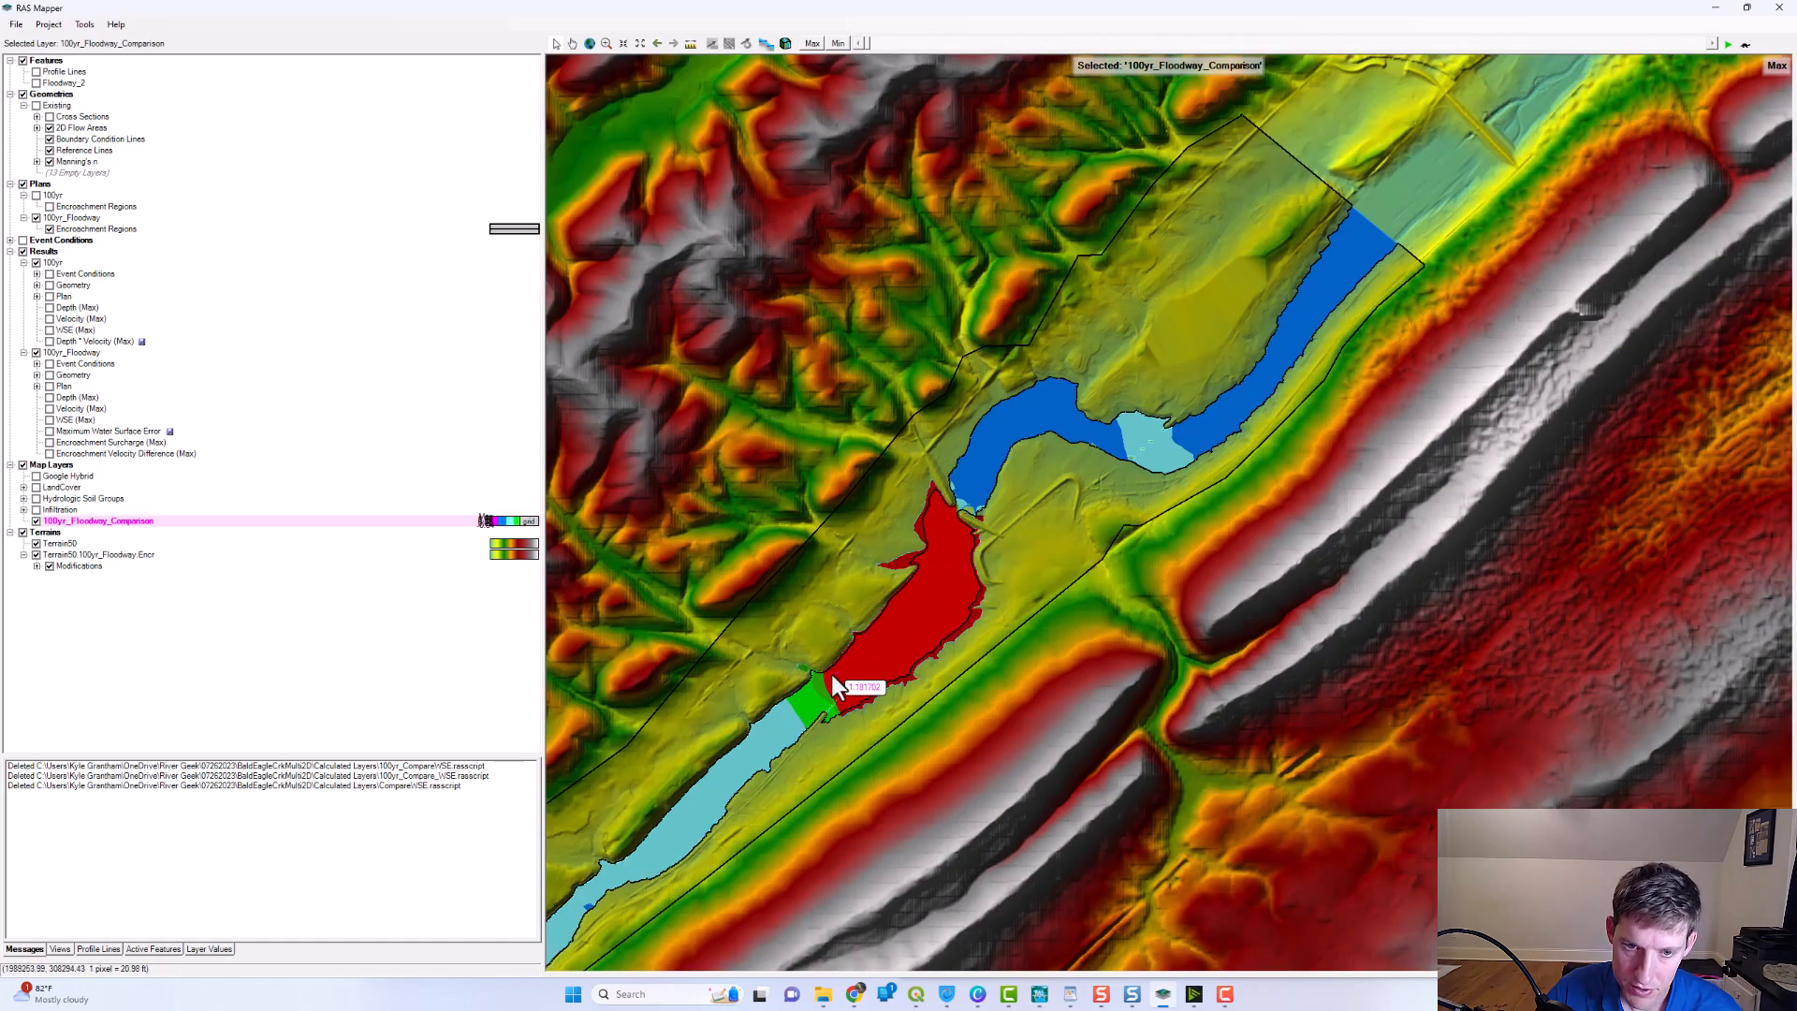
pyautogui.moveTo(862, 628); pyautogui.dragTo(953, 534)
pyautogui.moveTo(1126, 455); pyautogui.dragTo(900, 612)
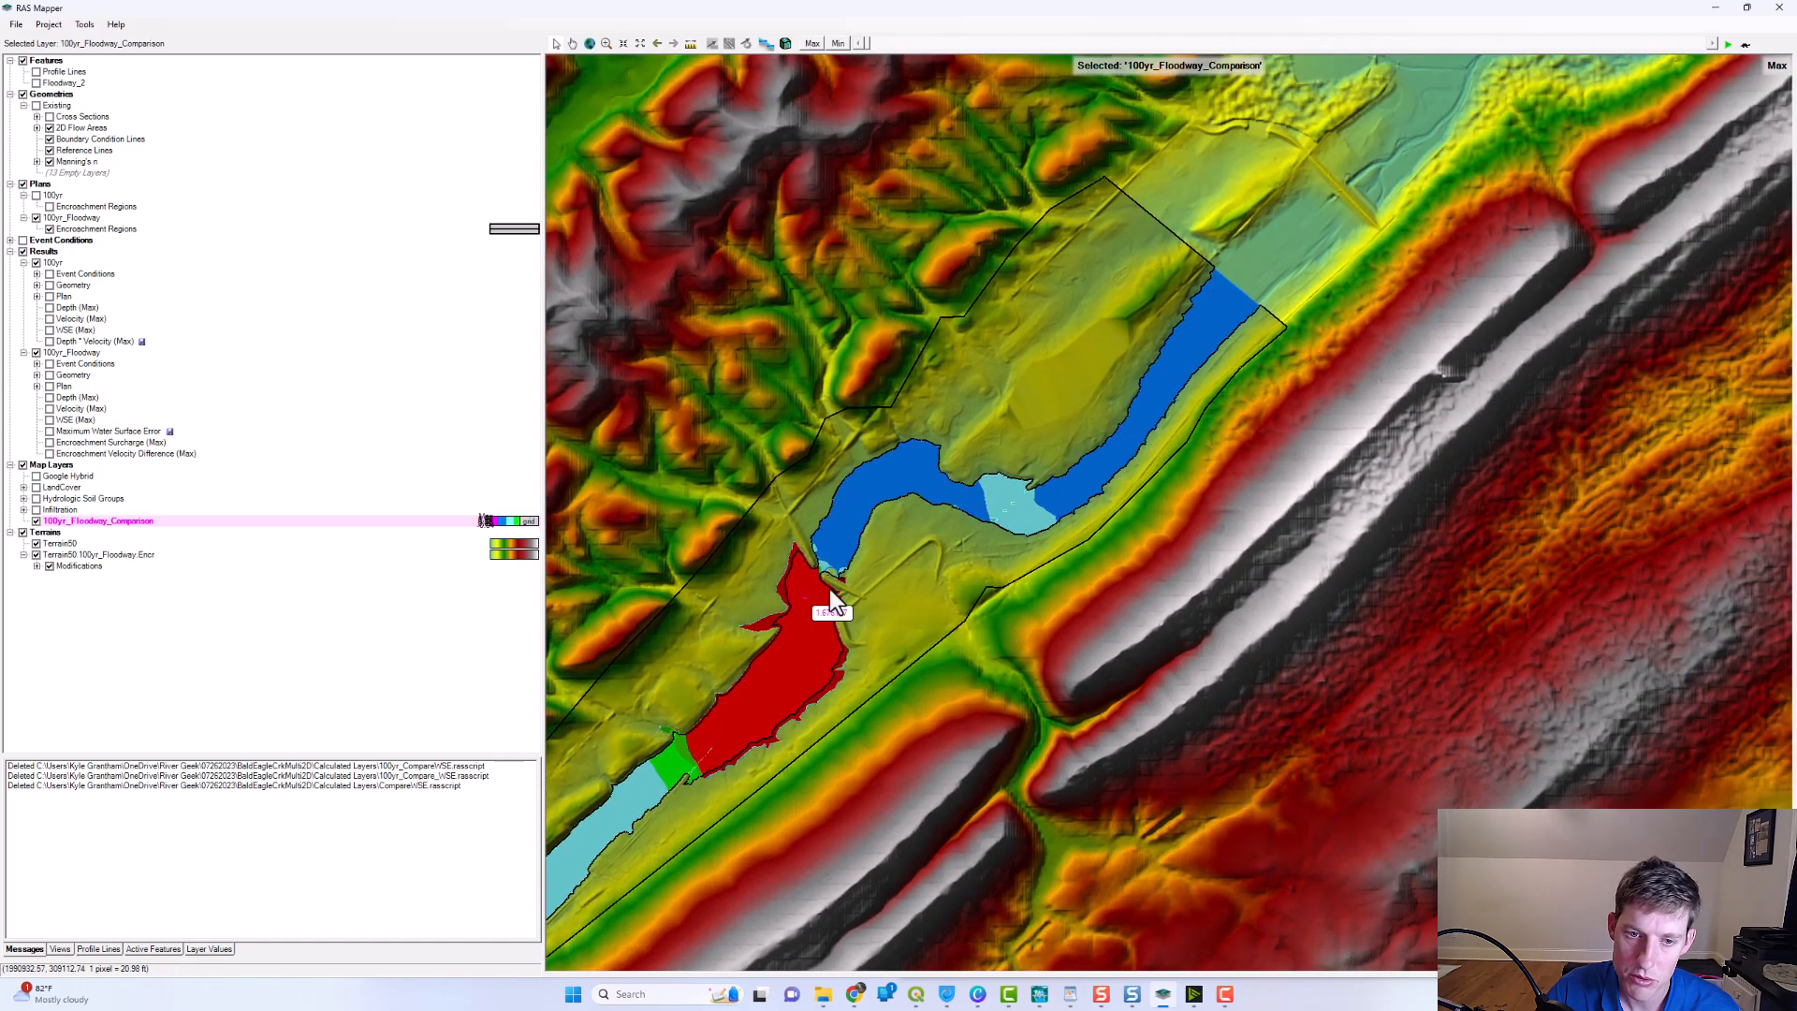
pyautogui.moveTo(977, 517); pyautogui.dragTo(919, 585)
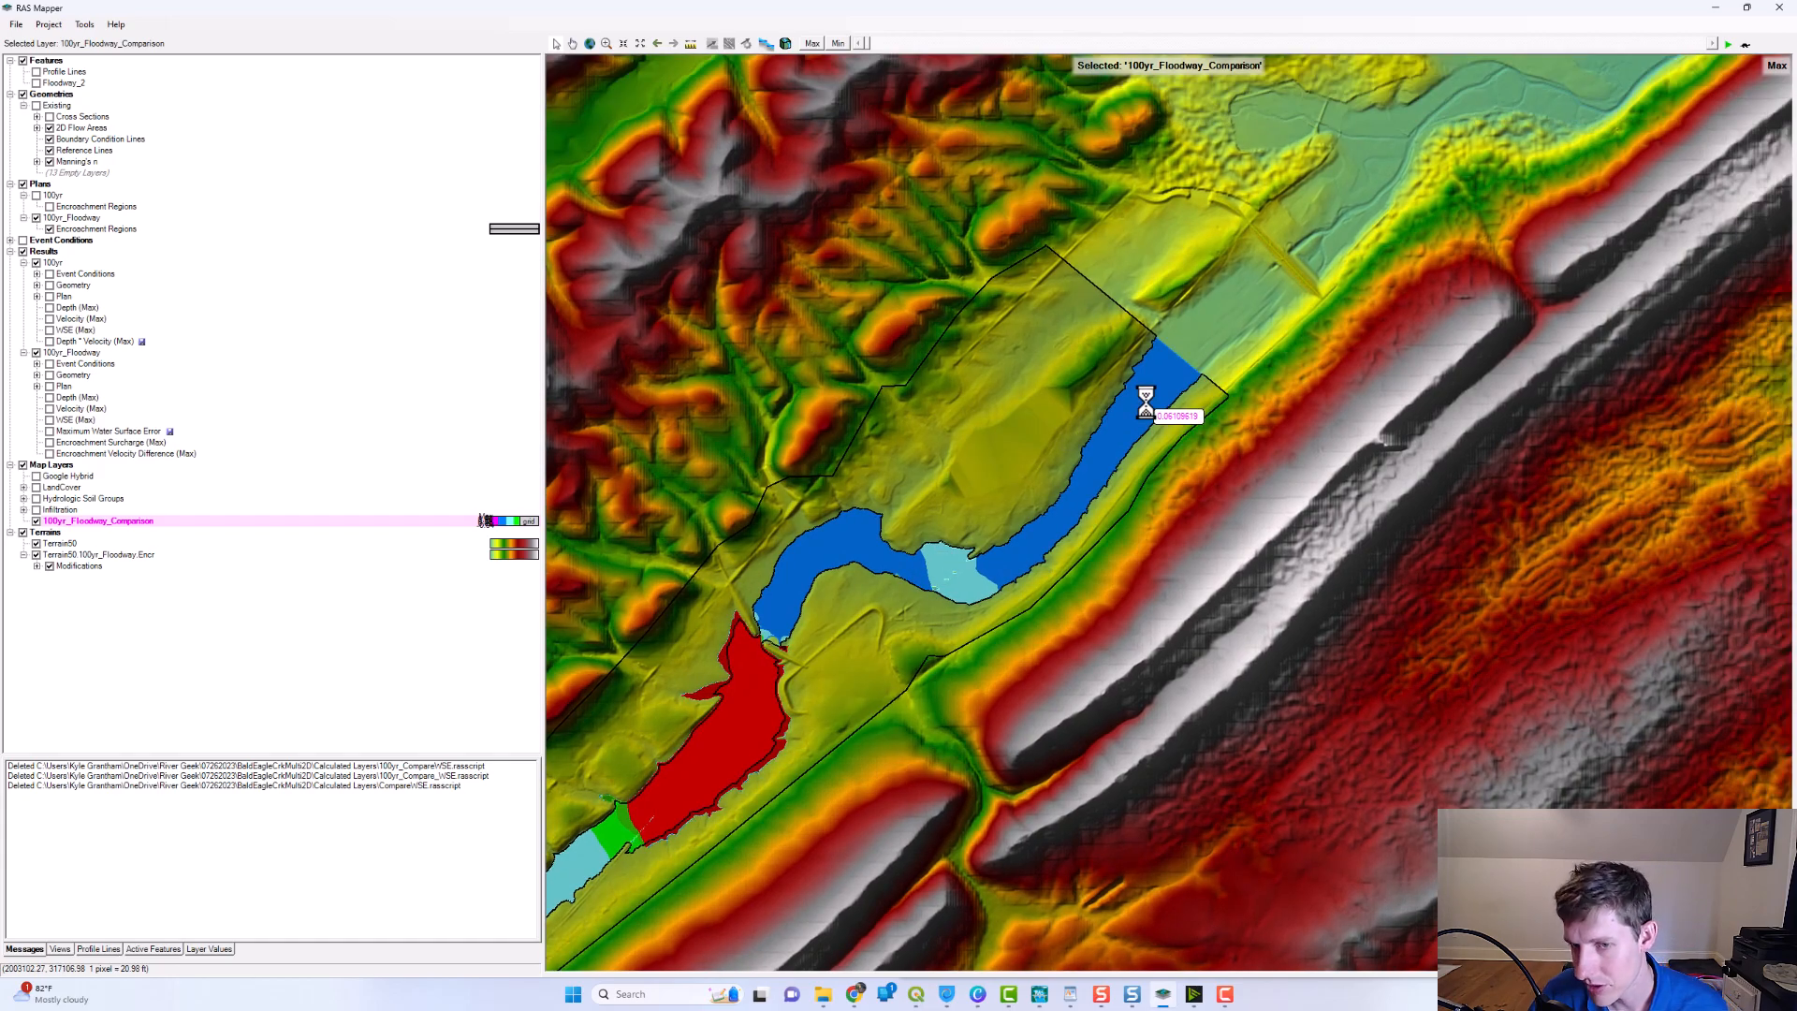
pyautogui.moveTo(1093, 452); pyautogui.dragTo(1179, 485)
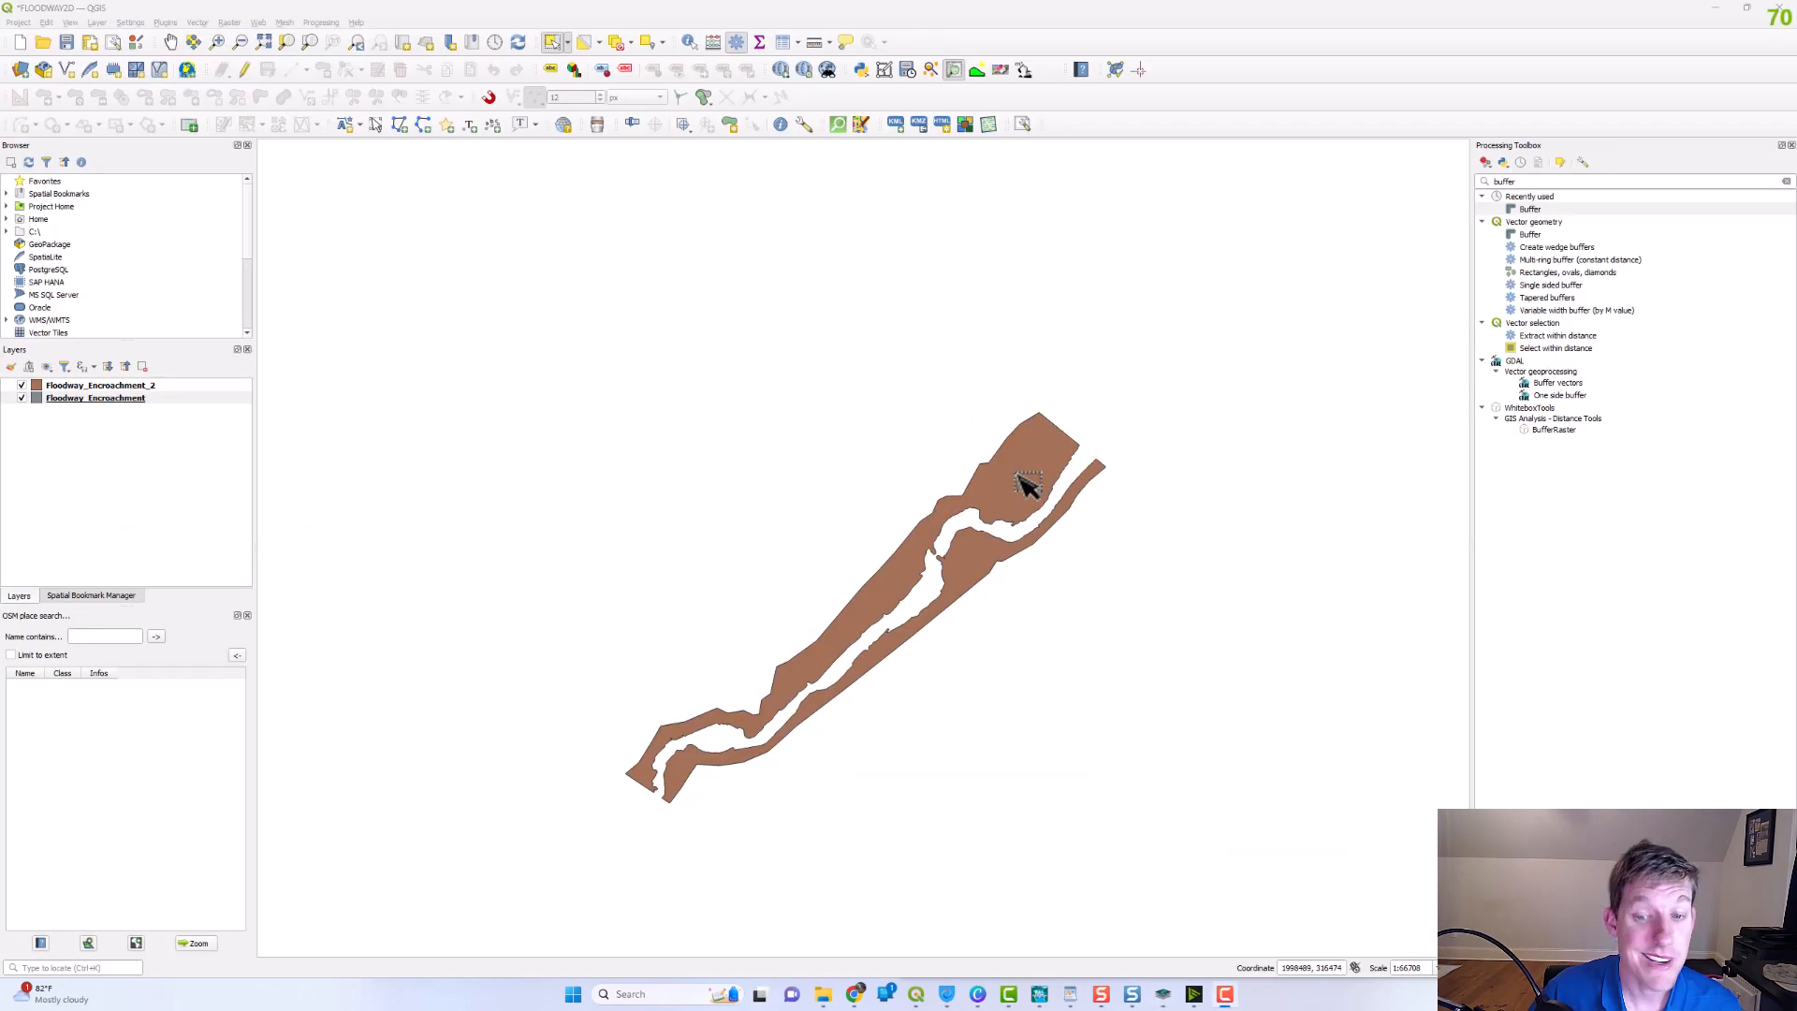
# - Switch to QGIS and set up a Buffer of the Floodway_Encroachment layer with a distance of 100 feet
pyautogui.moveTo(978, 487); pyautogui.dragTo(906, 465)
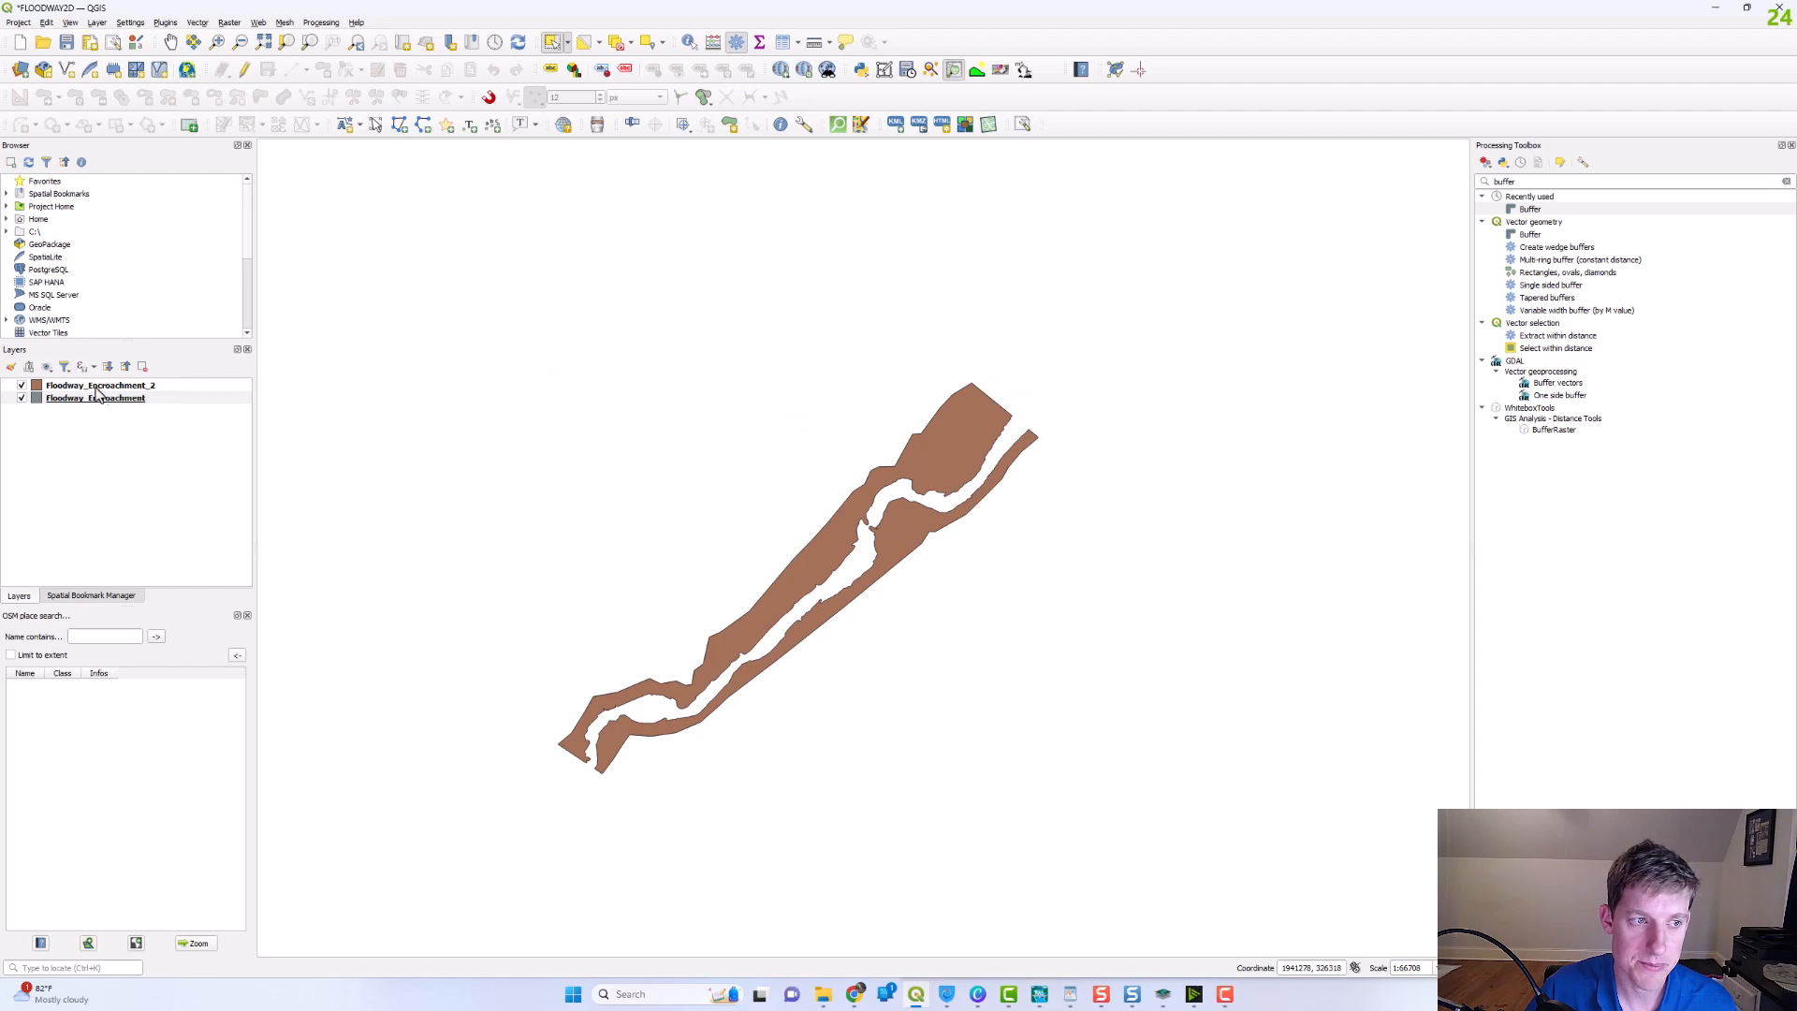
pyautogui.click(22, 398)
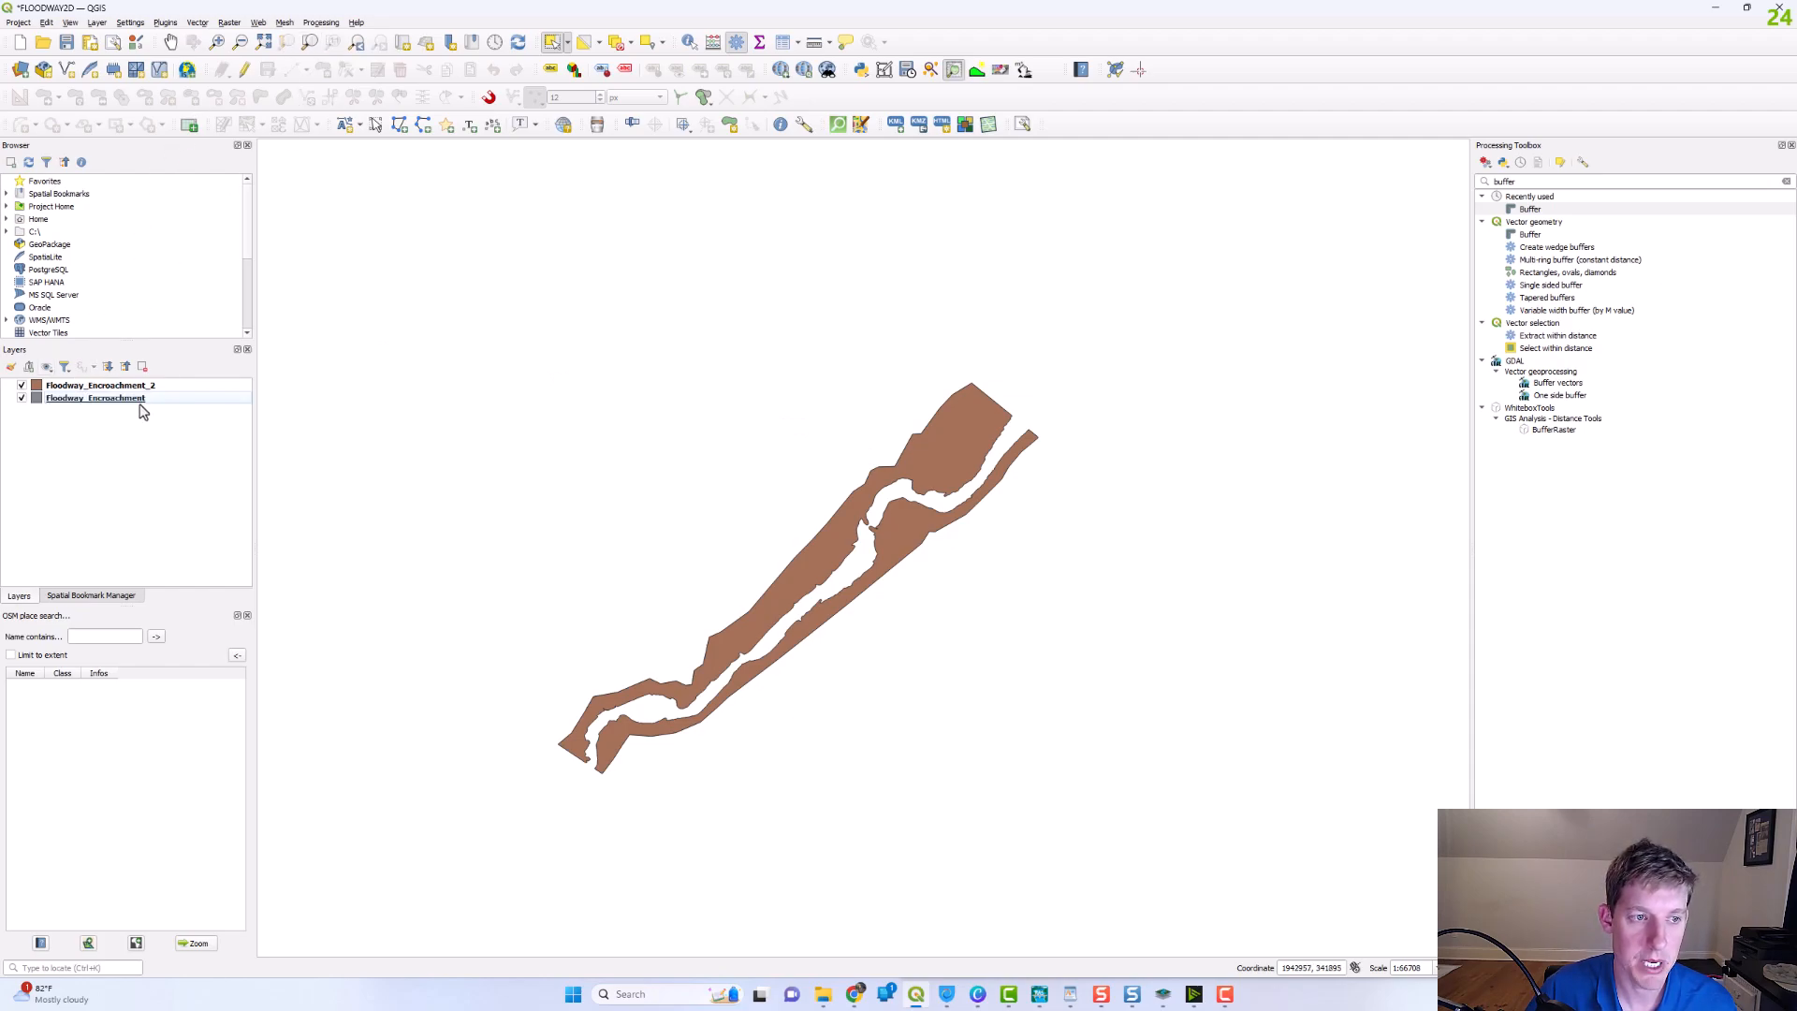
pyautogui.click(141, 401)
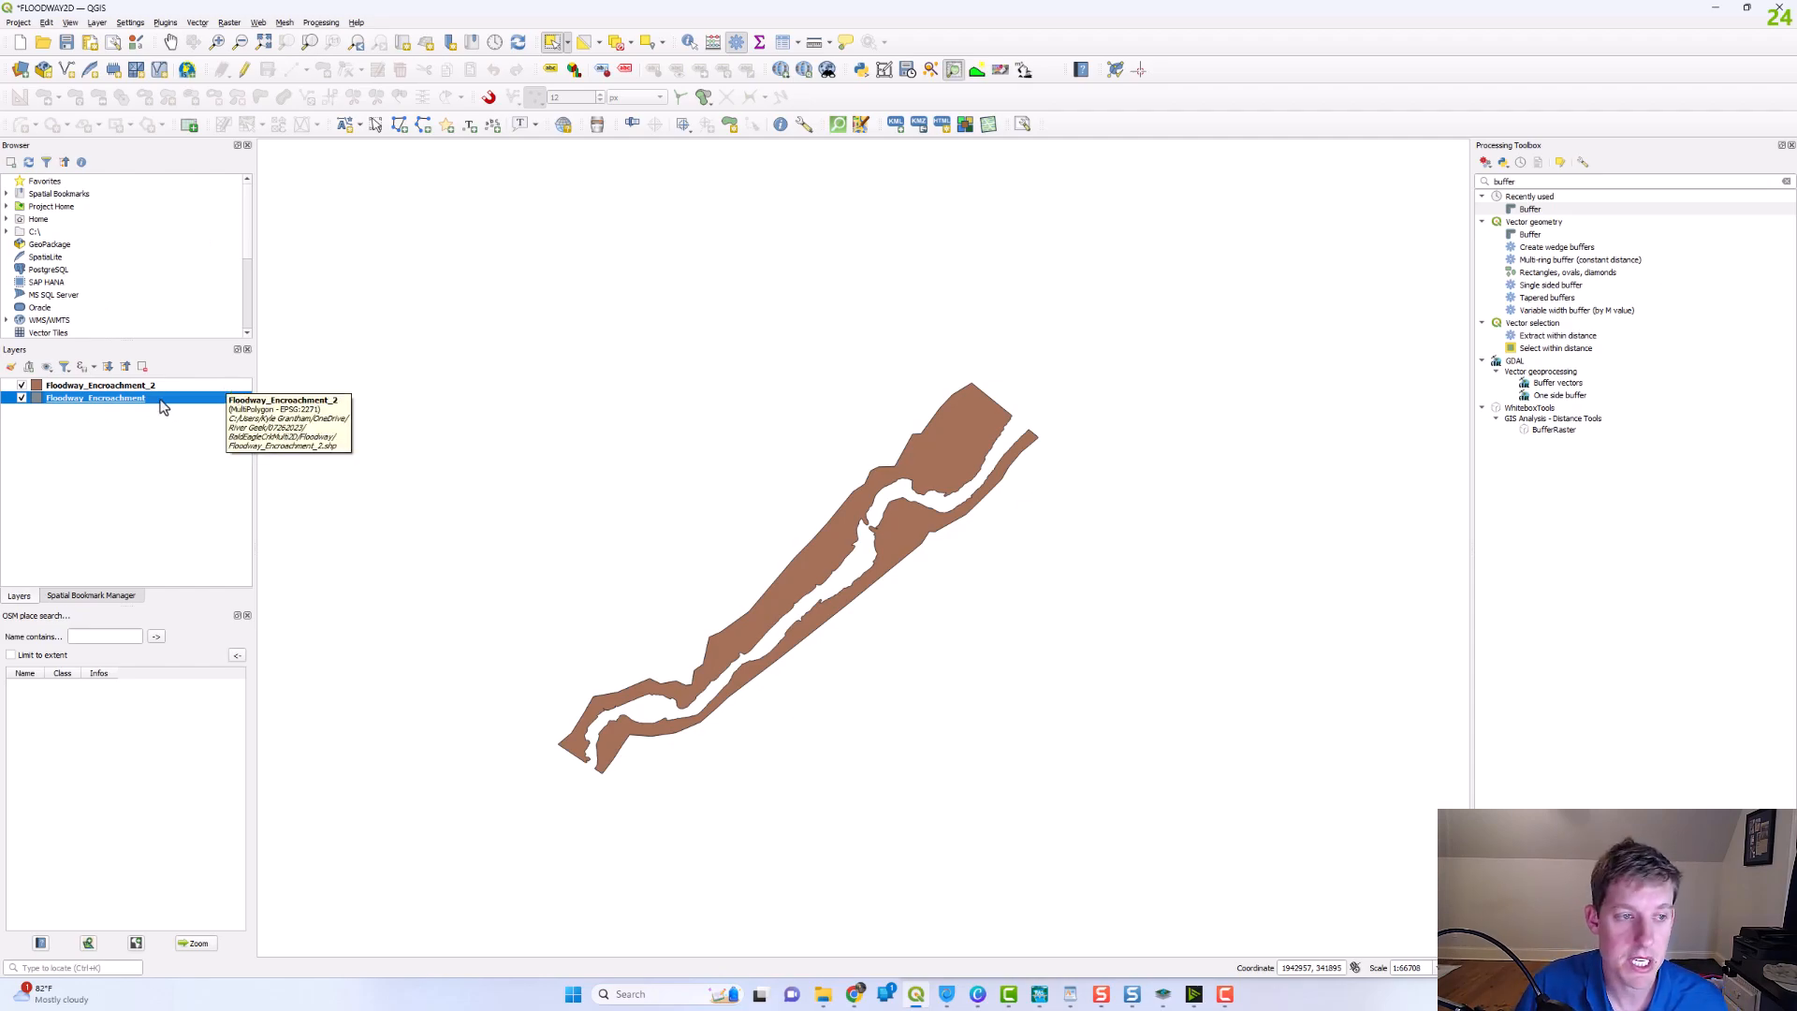
pyautogui.doubleClick(1519, 211)
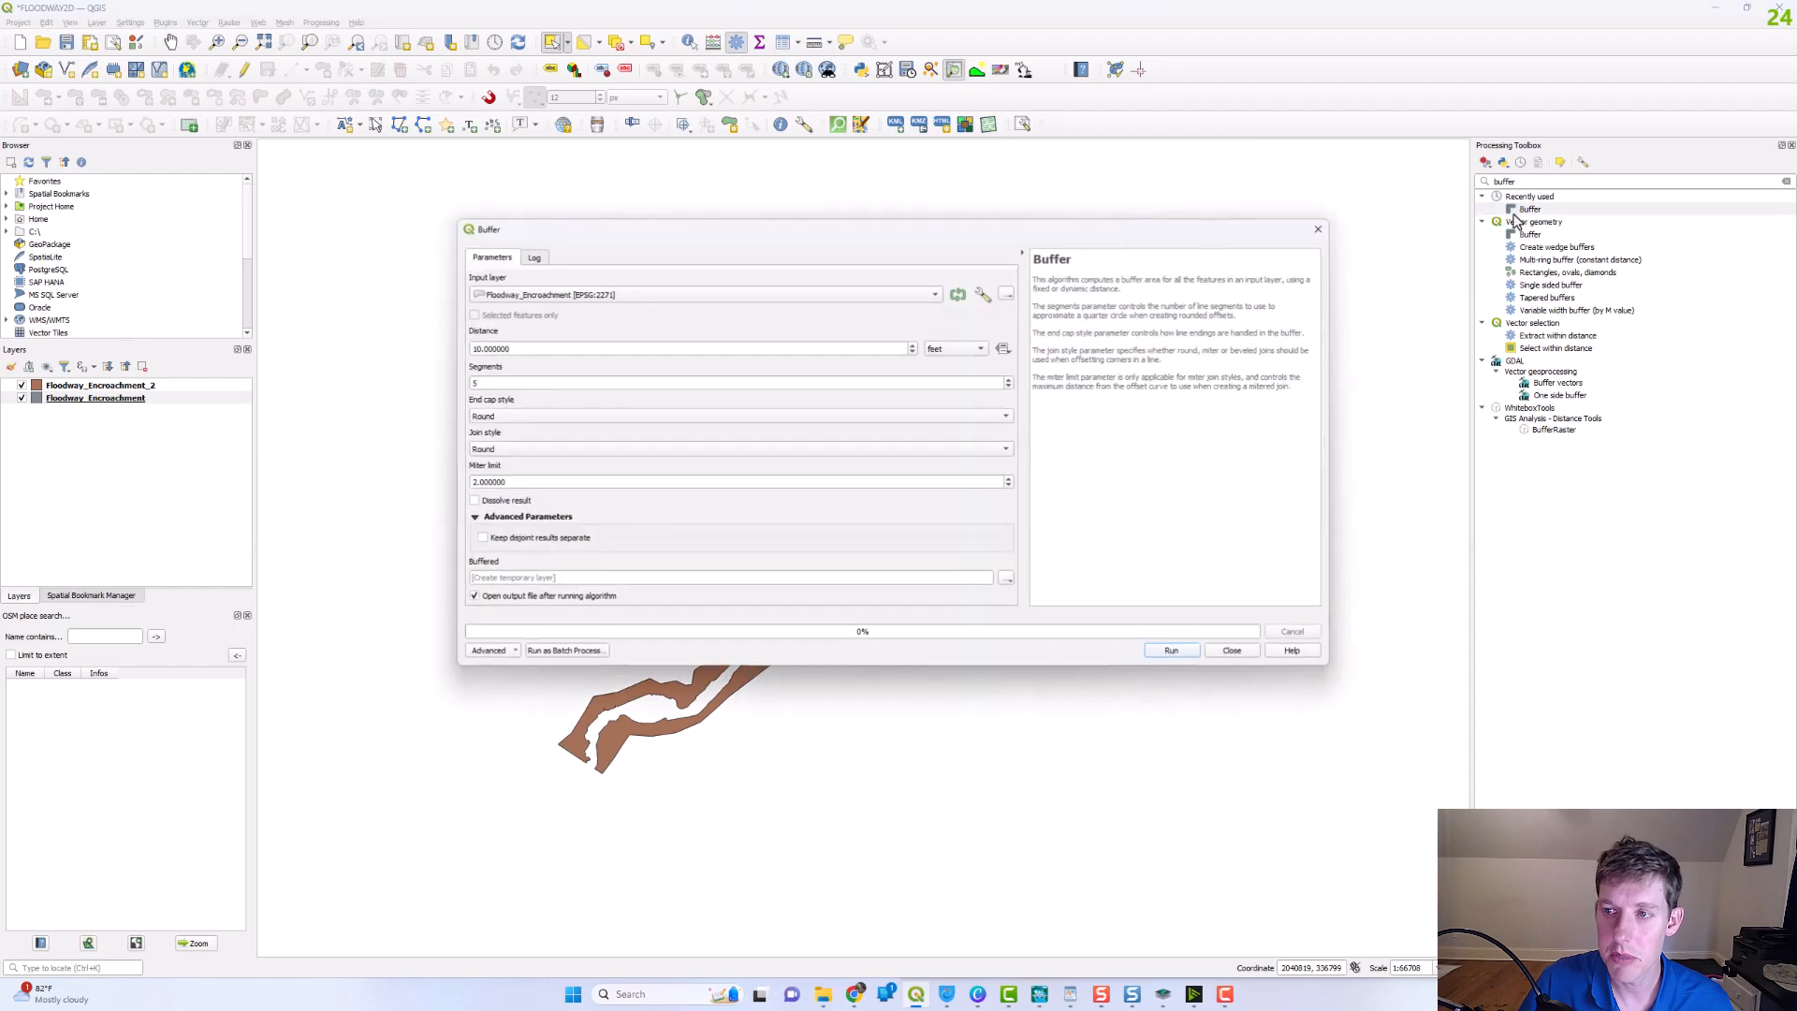
pyautogui.click(917, 292)
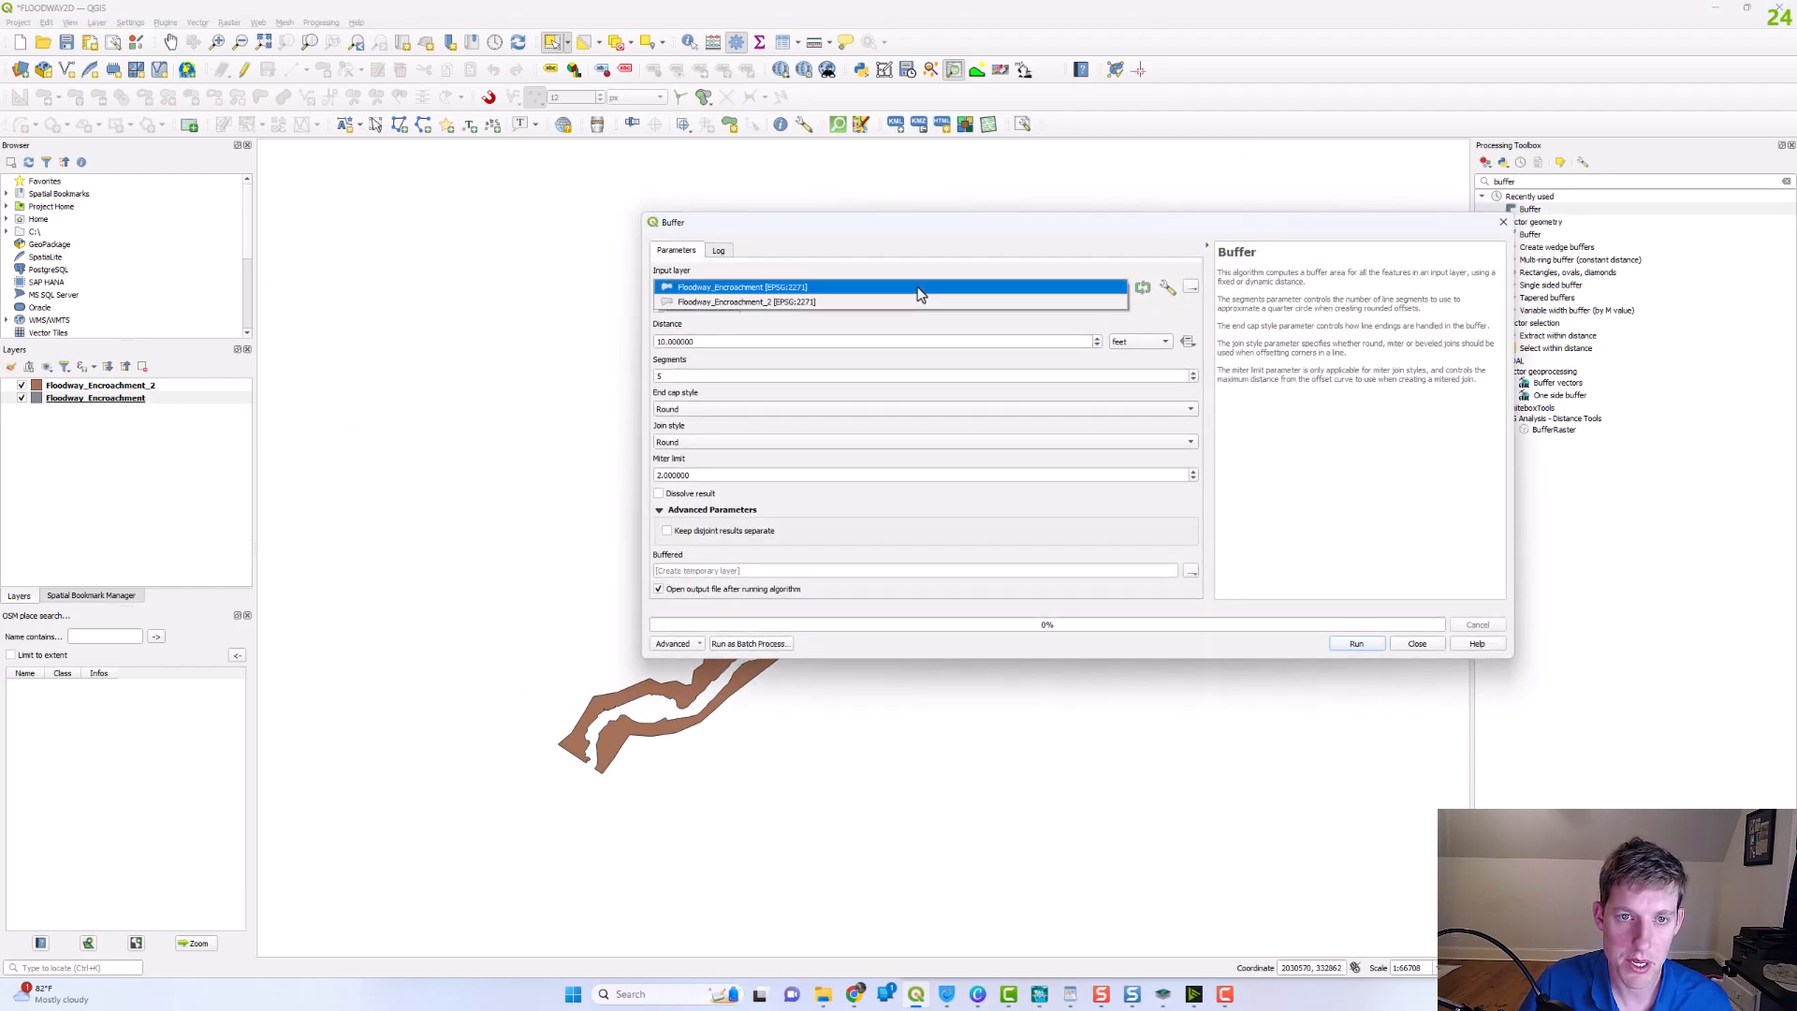
pyautogui.click(918, 292)
pyautogui.moveTo(791, 344); pyautogui.dragTo(469, 321)
pyautogui.write('100')
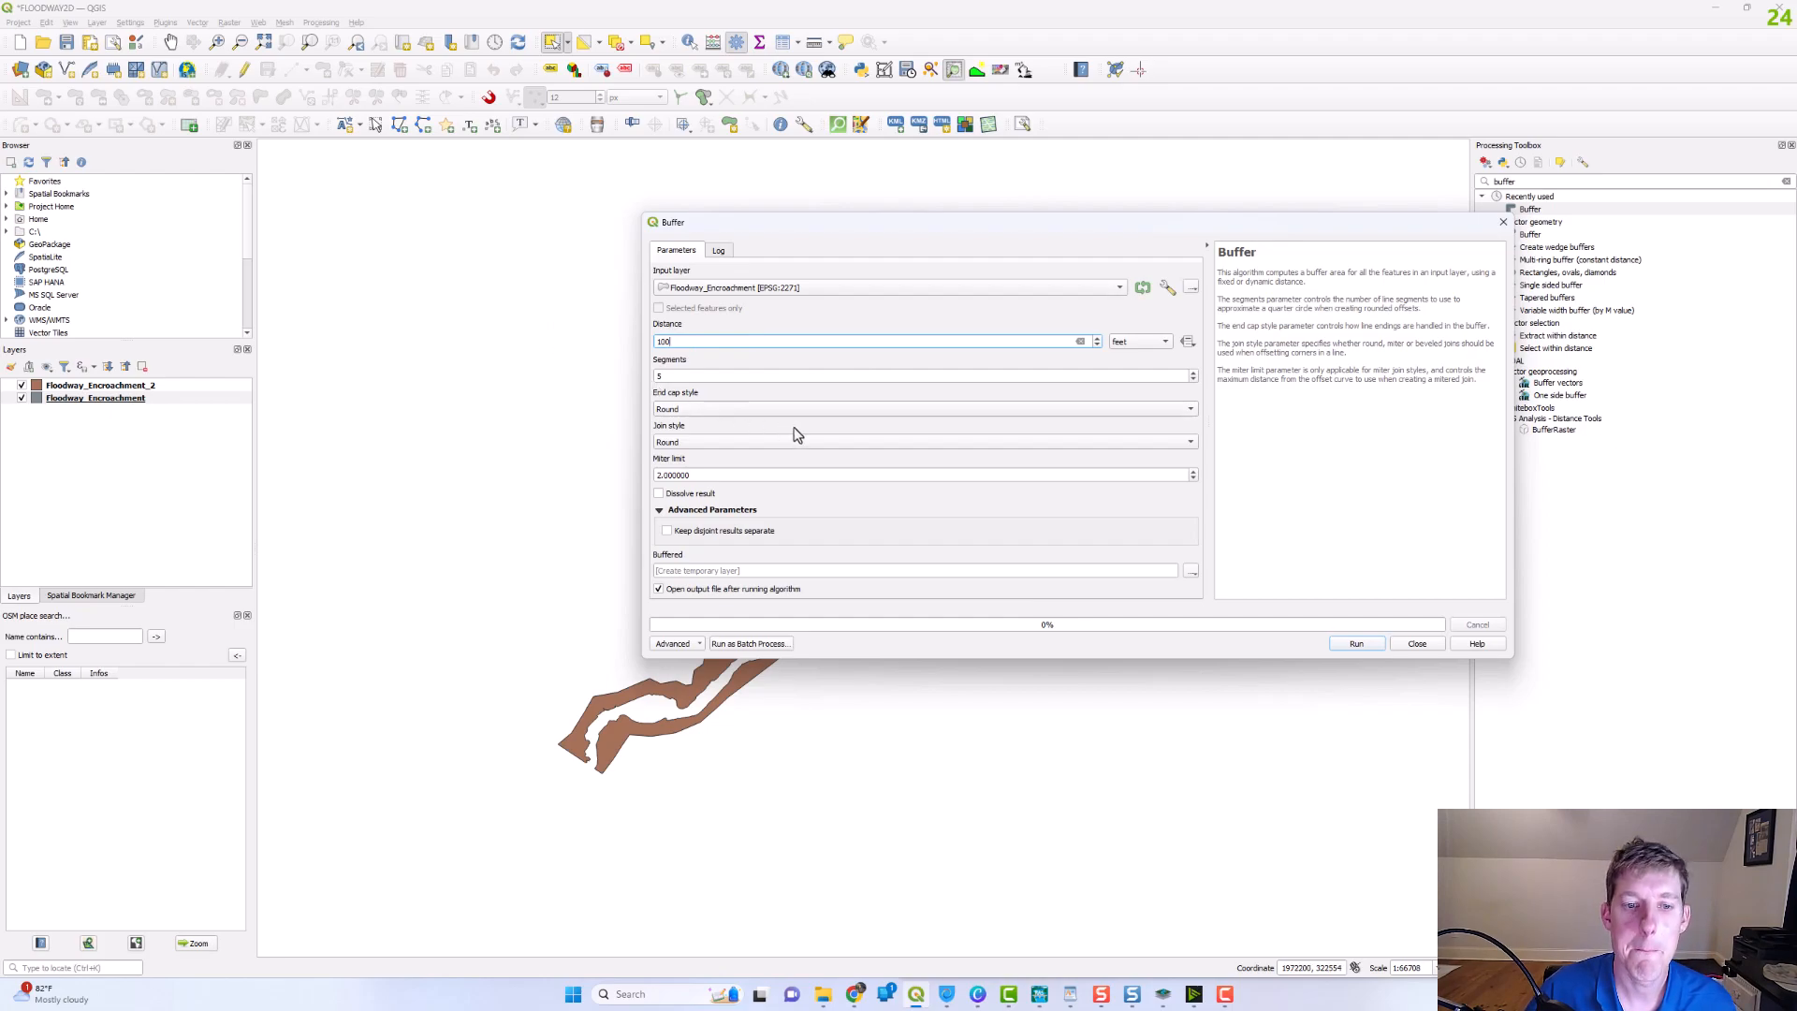
# - Set the buffer output to Floodway_Encroachment_3.shp in the Floodway folder, run the buffer and close the tool
pyautogui.click(1194, 580)
pyautogui.click(1231, 609)
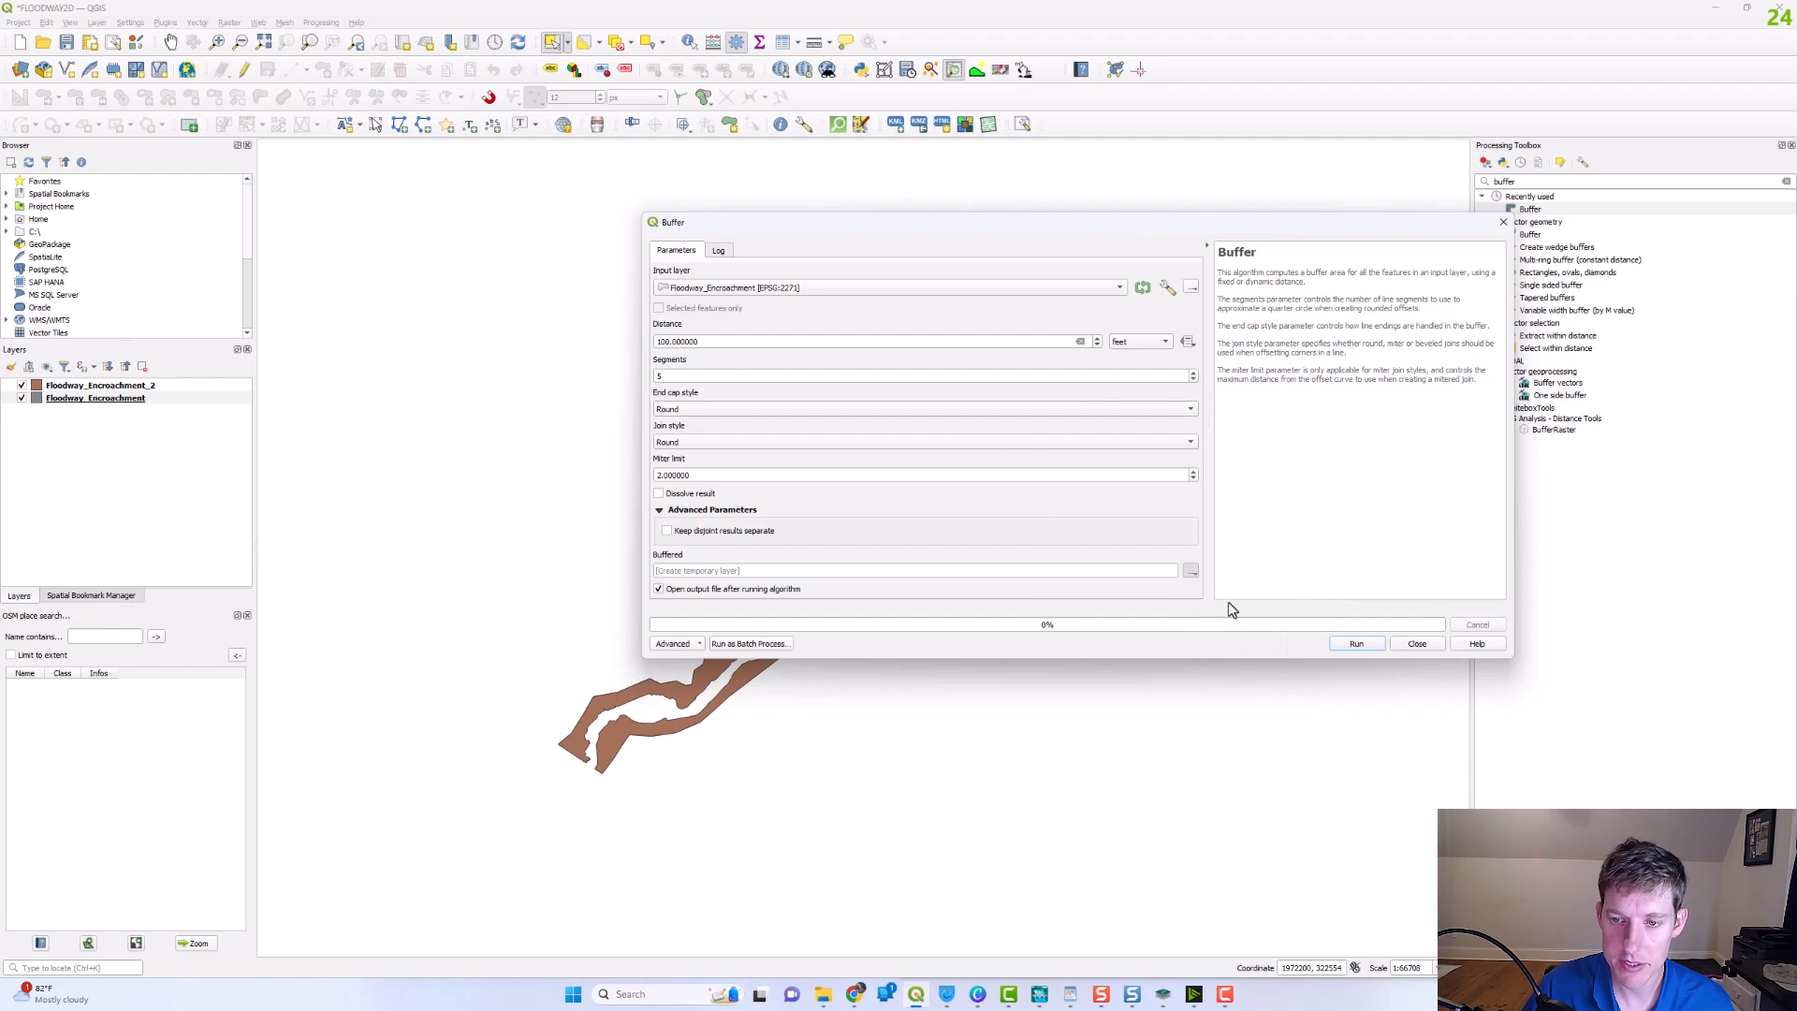
pyautogui.click(1018, 369)
pyautogui.click(837, 790)
pyautogui.press('BackSpace')
pyautogui.write('3')
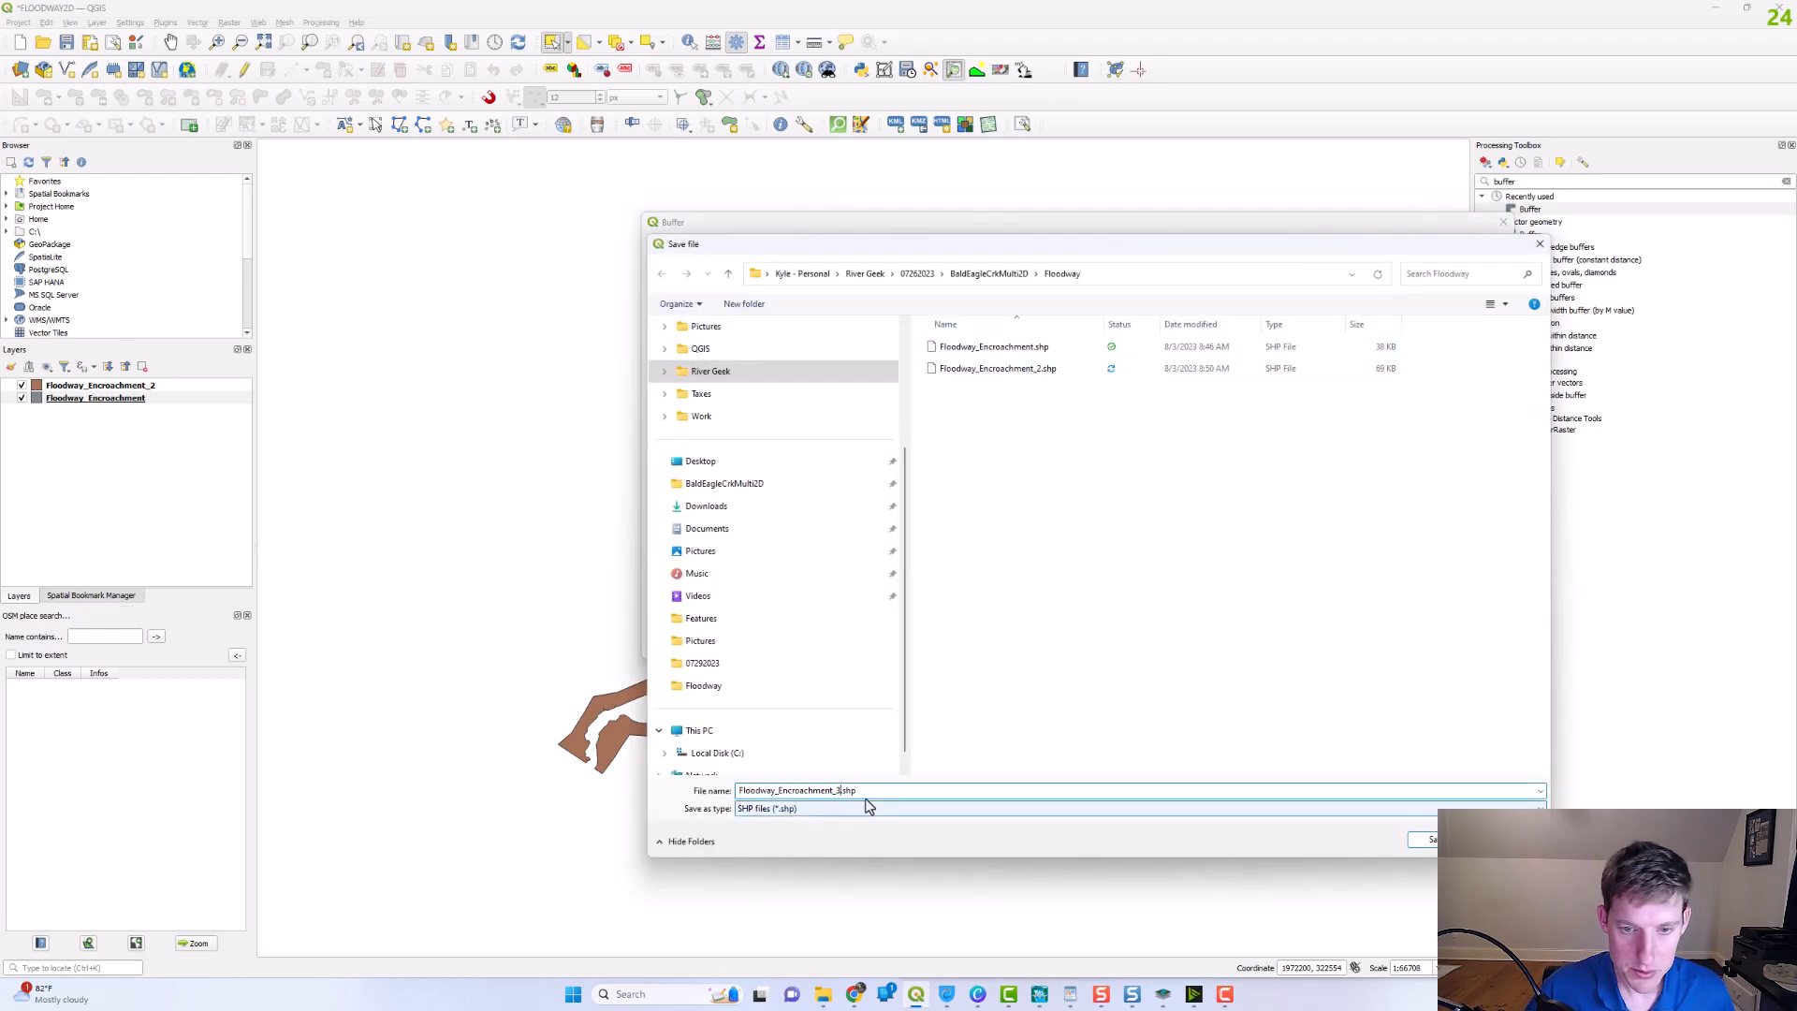
pyautogui.click(1423, 840)
pyautogui.click(1356, 643)
pyautogui.click(1416, 643)
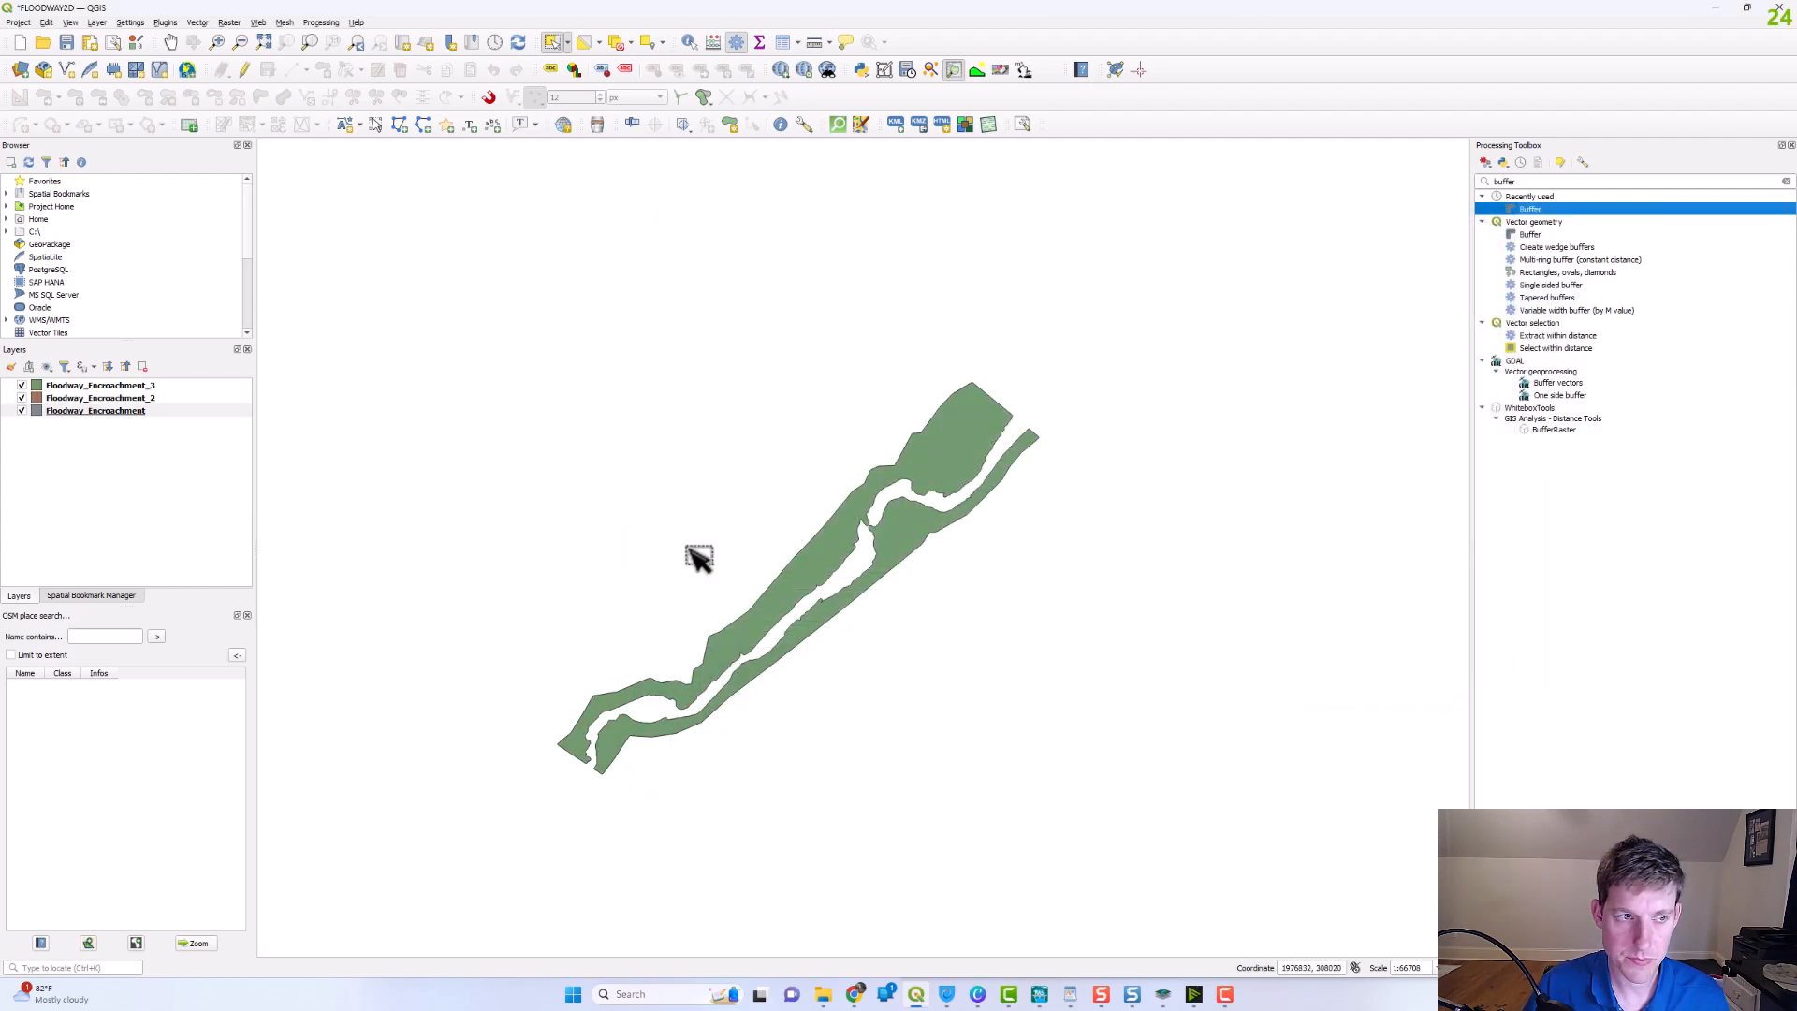
# - Switch to RAS Mapper, start editing the 100yr_Floodway plan's Encroachment Regions and delete both existing polygons
pyautogui.click(1163, 994)
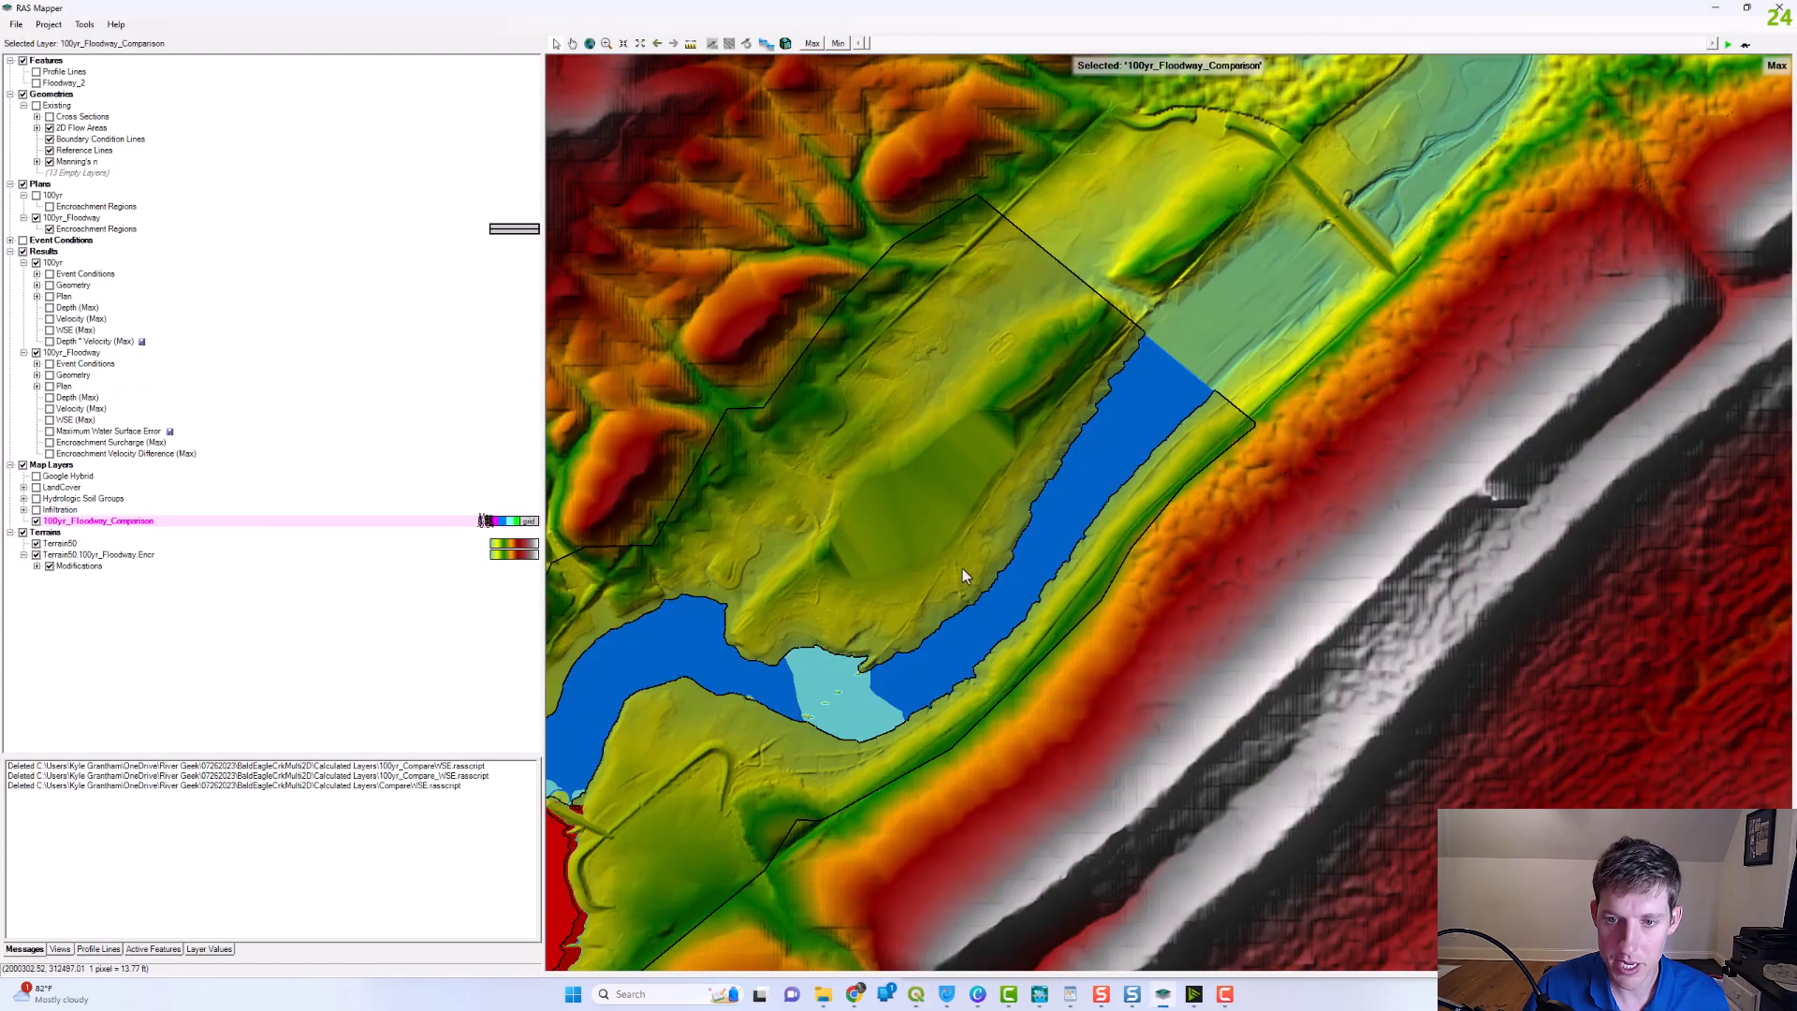
pyautogui.moveTo(1008, 722); pyautogui.dragTo(1244, 300)
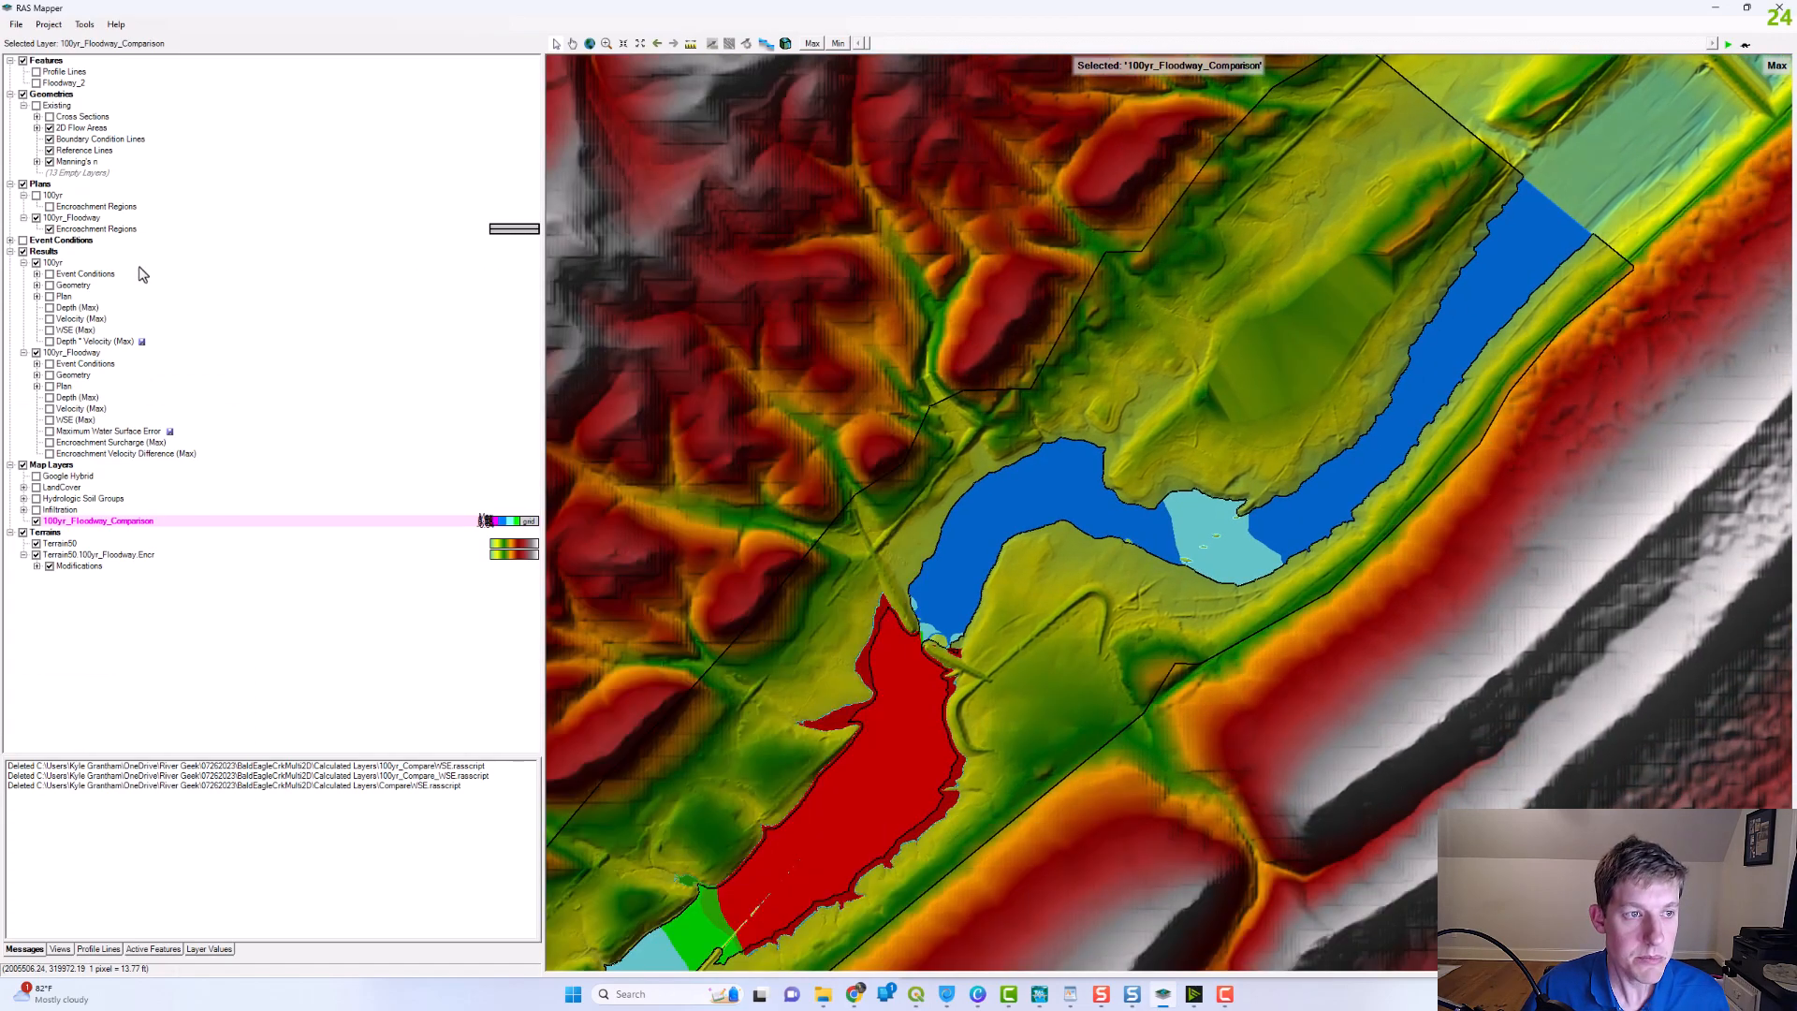
pyautogui.click(99, 219)
pyautogui.click(104, 229)
pyautogui.rightClick(106, 228)
pyautogui.click(294, 237)
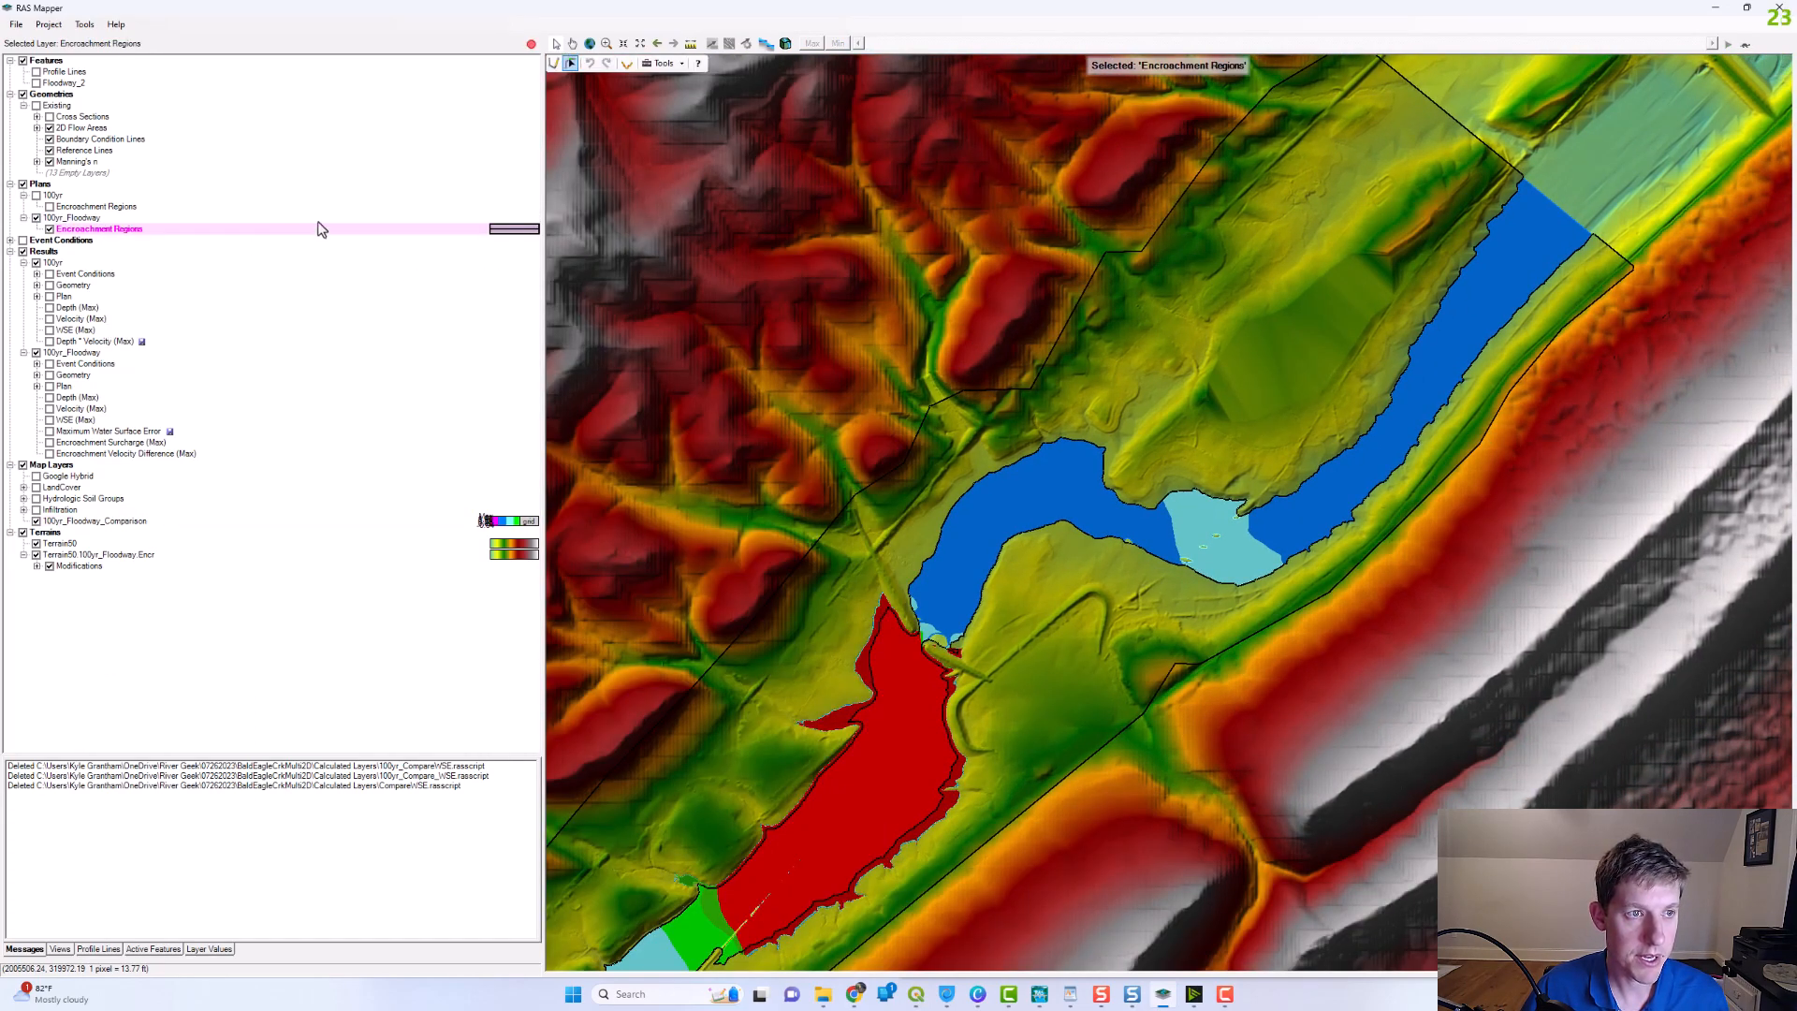
pyautogui.moveTo(923, 315); pyautogui.dragTo(1281, 776)
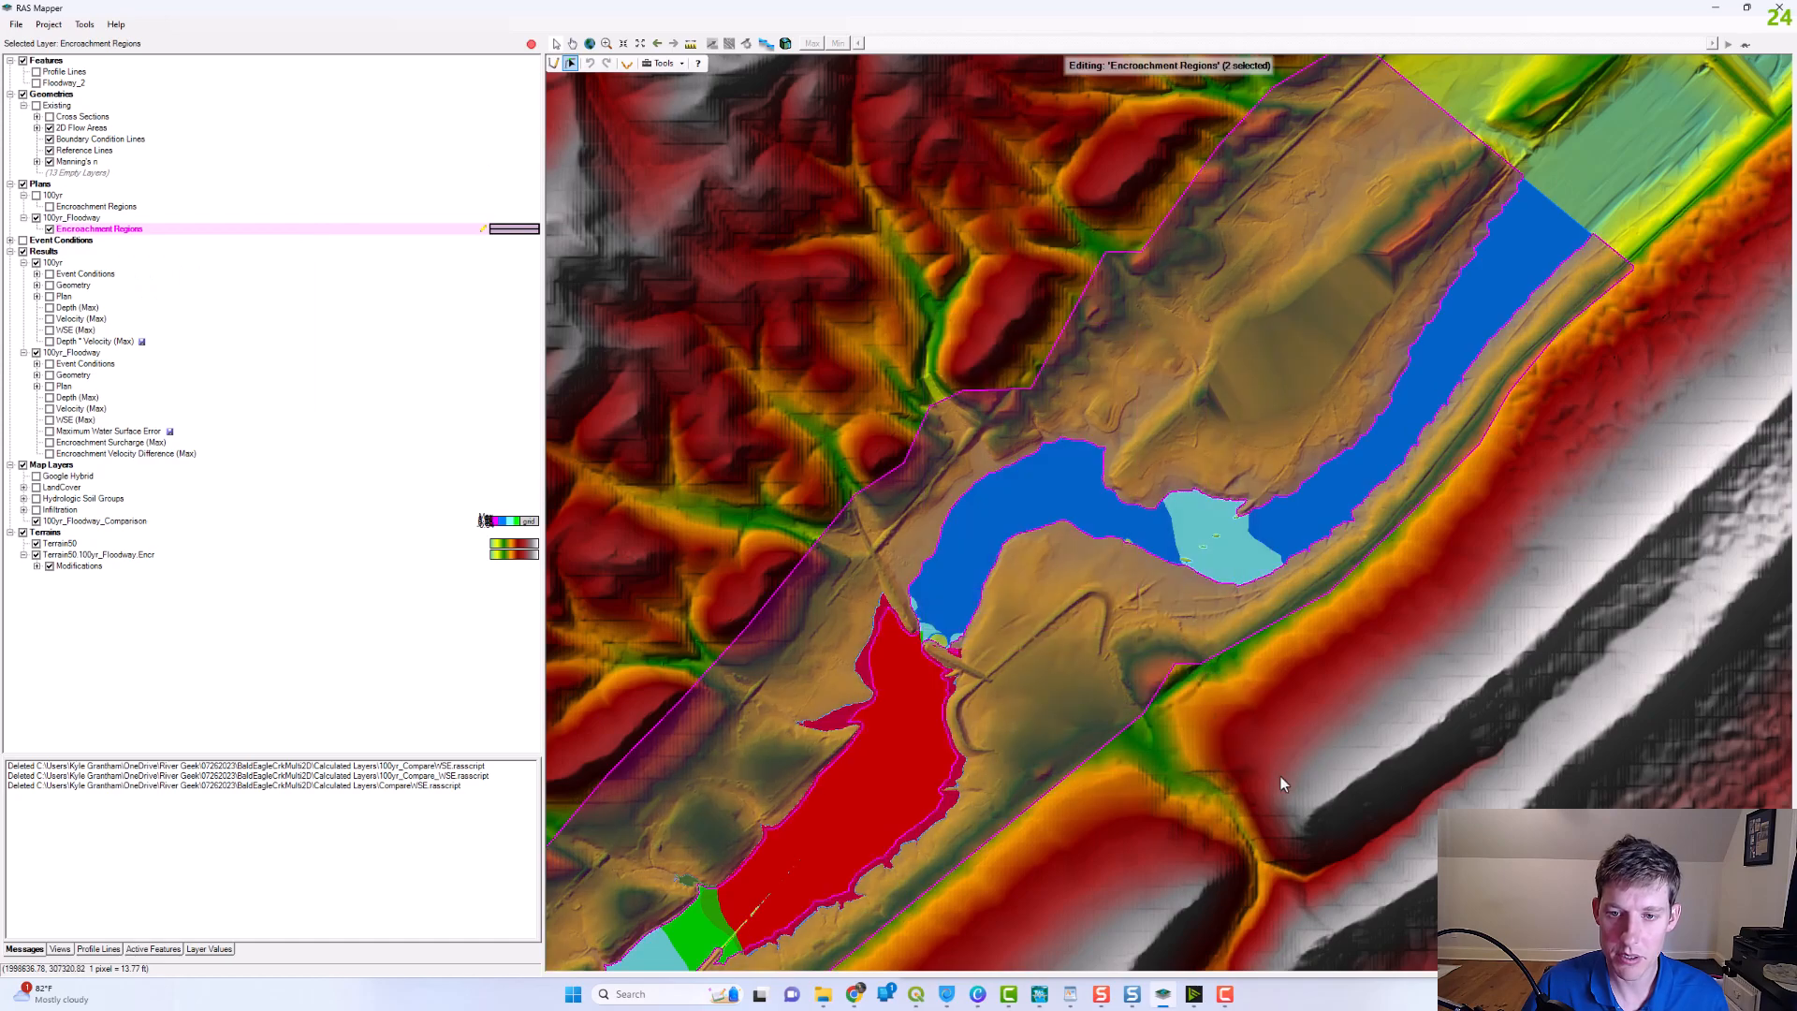
pyautogui.click(1237, 732)
# - Import both features from Floodway_Encroachment_3.shp into the 100yr_Floodway plan's Encroachment Regions
pyautogui.rightClick(166, 230)
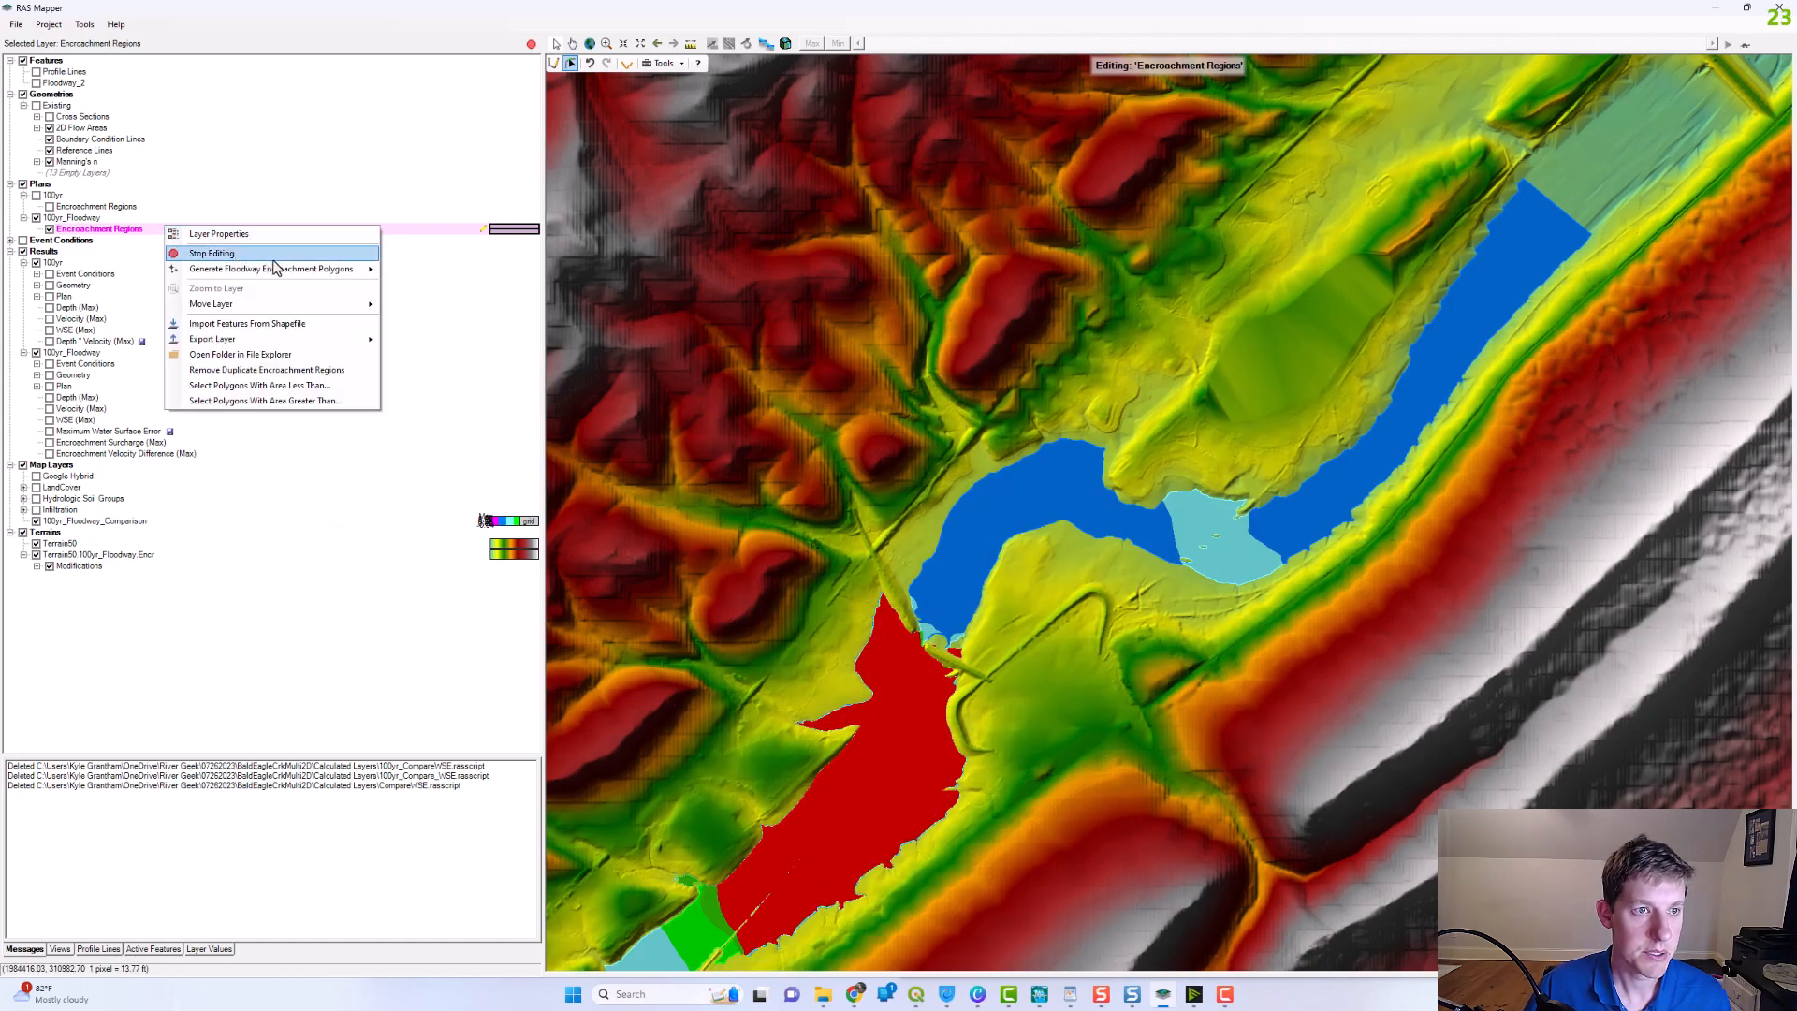
pyautogui.click(361, 327)
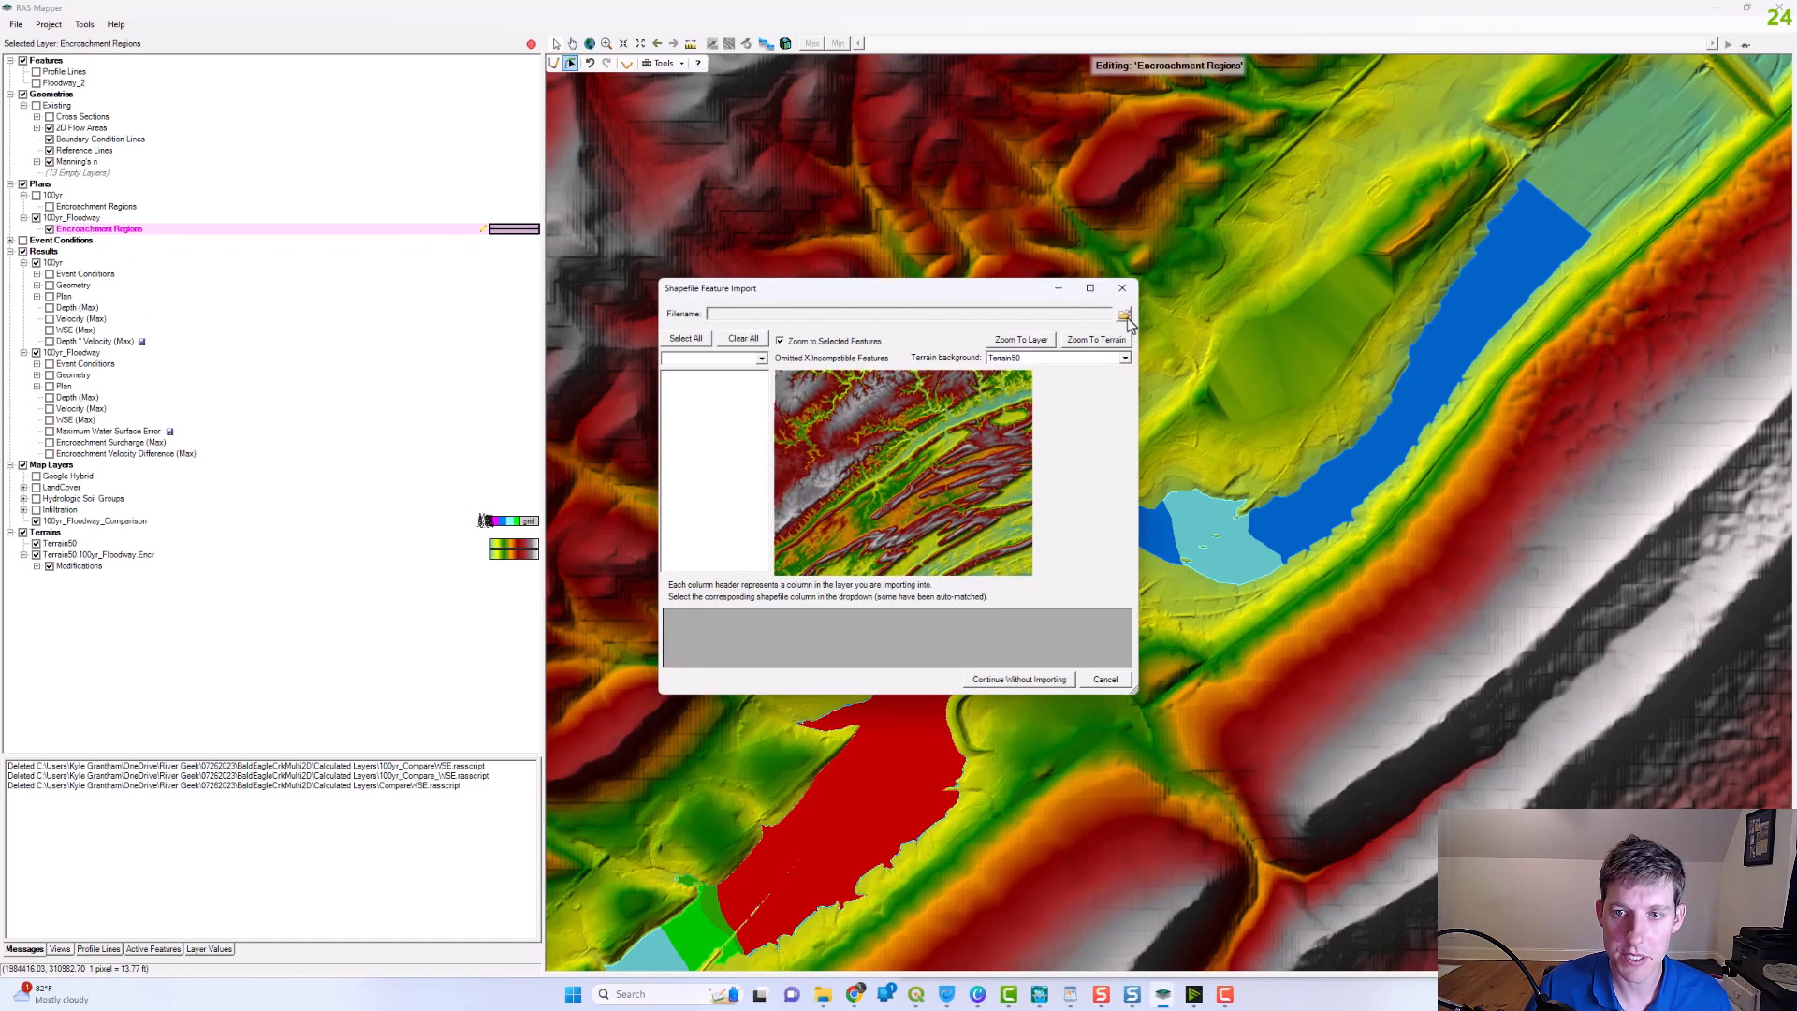
pyautogui.click(1123, 315)
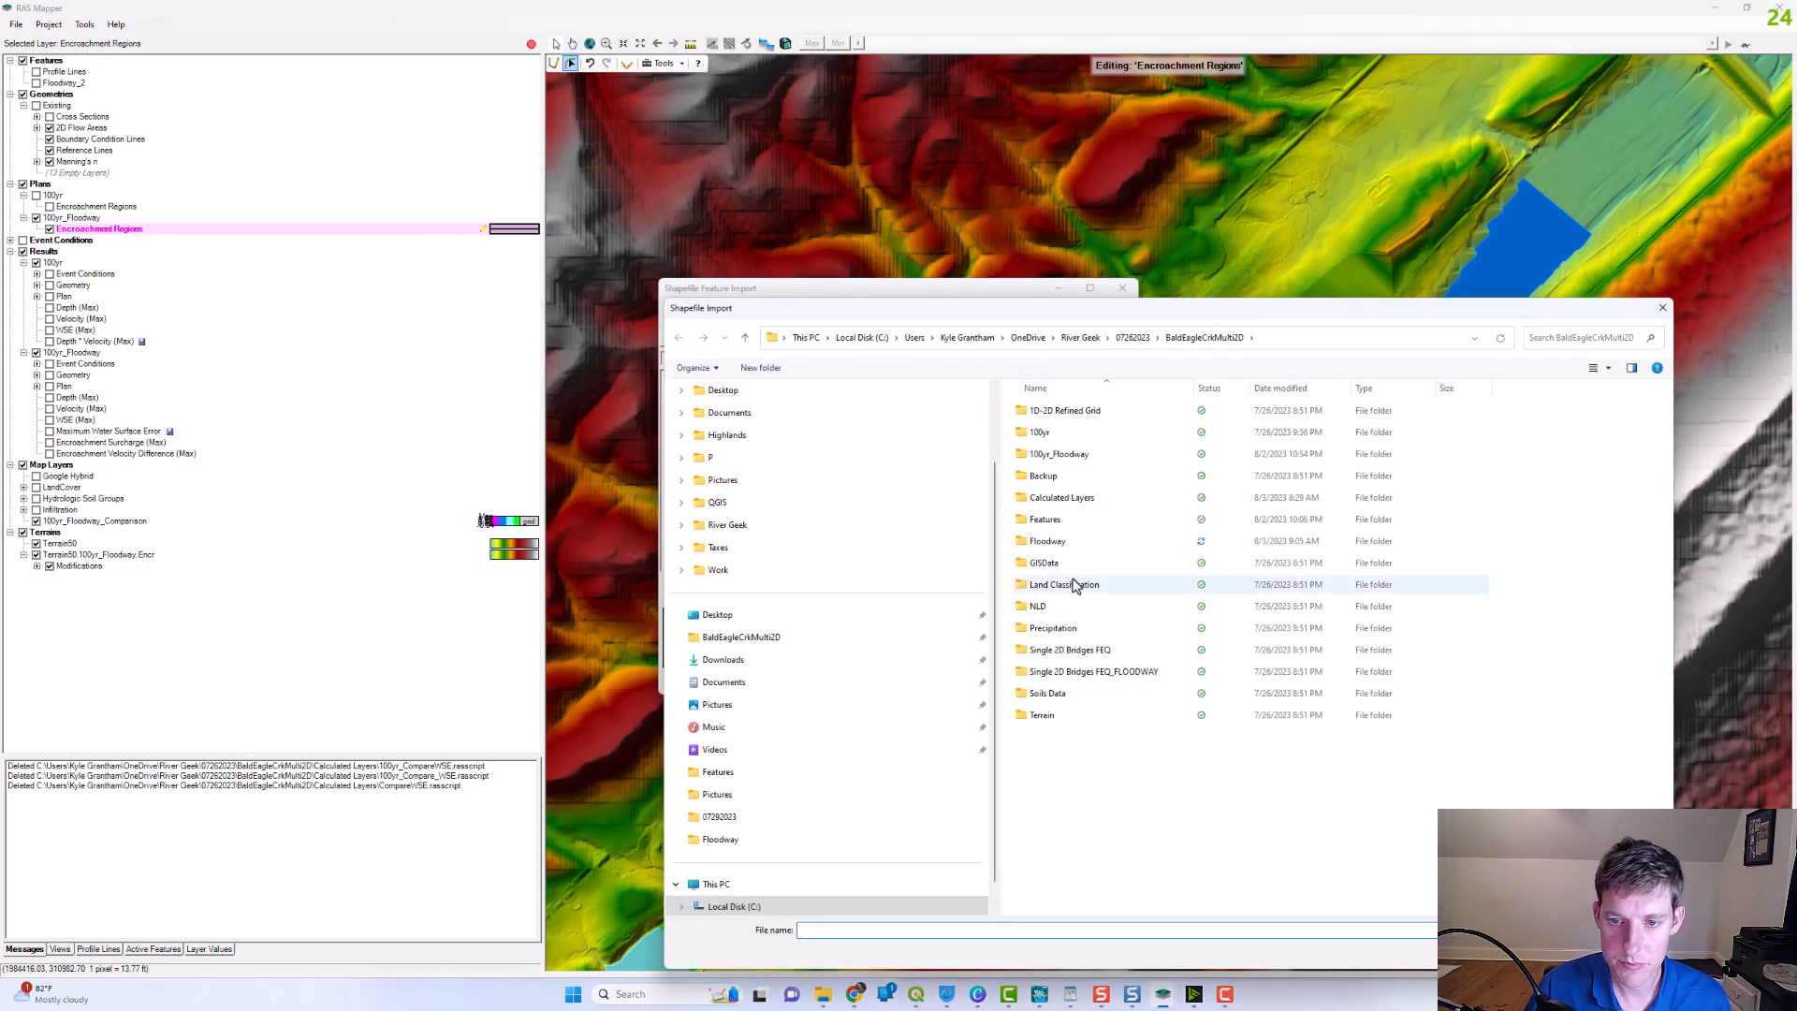
pyautogui.doubleClick(1048, 541)
pyautogui.click(1143, 456)
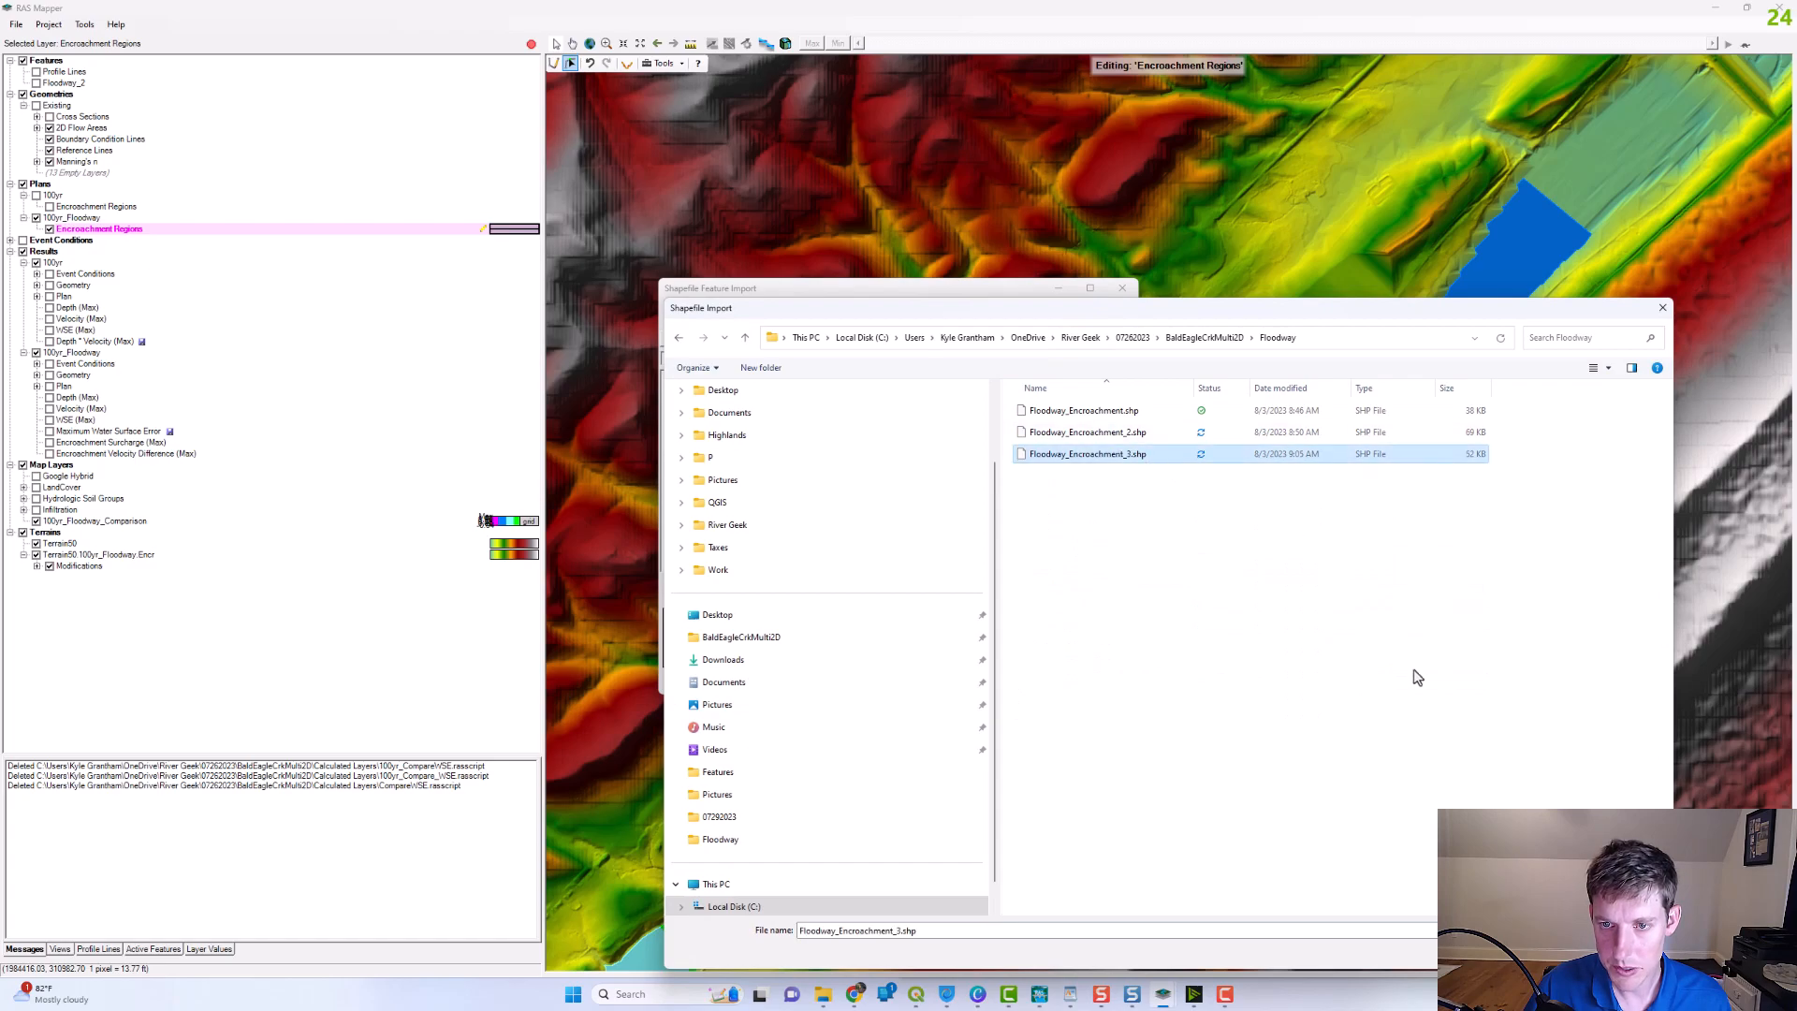
pyautogui.click(1549, 953)
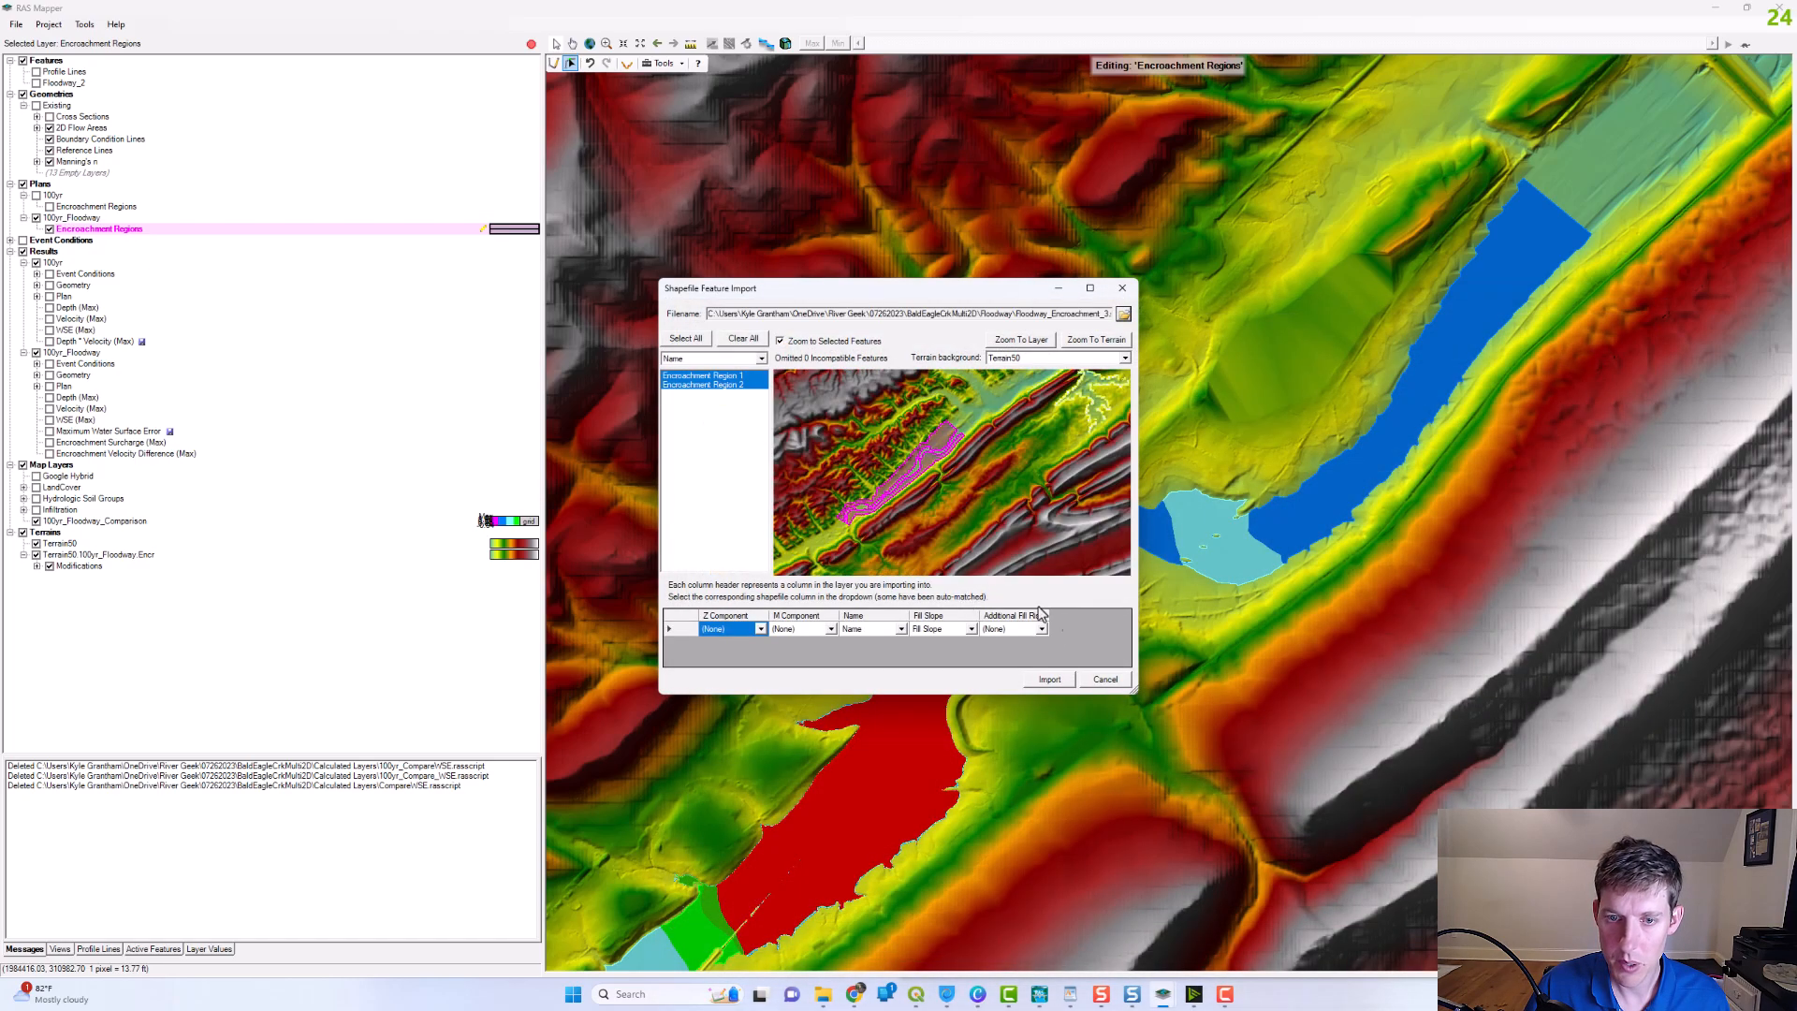
pyautogui.click(1048, 685)
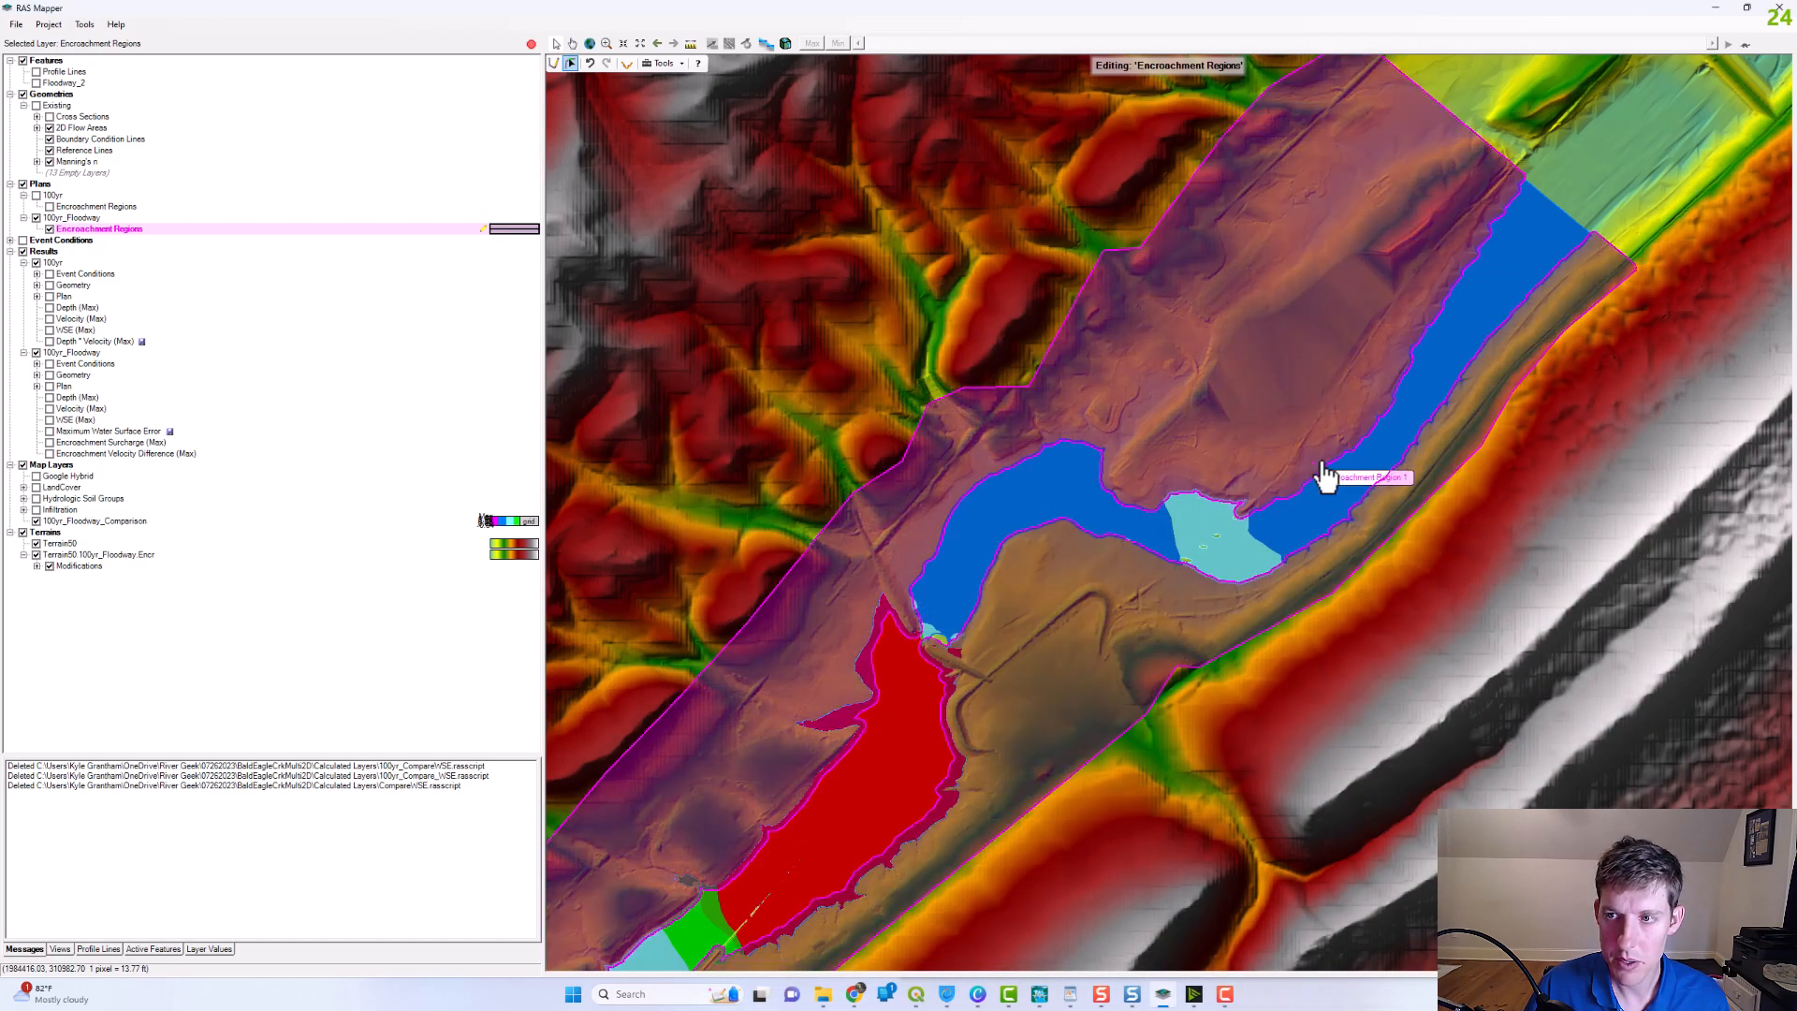
# - Check the imported encroachment edges along the channel, and stop editing the Encroachment Regions with the edits saved
pyautogui.scroll(5, 1208, 468)
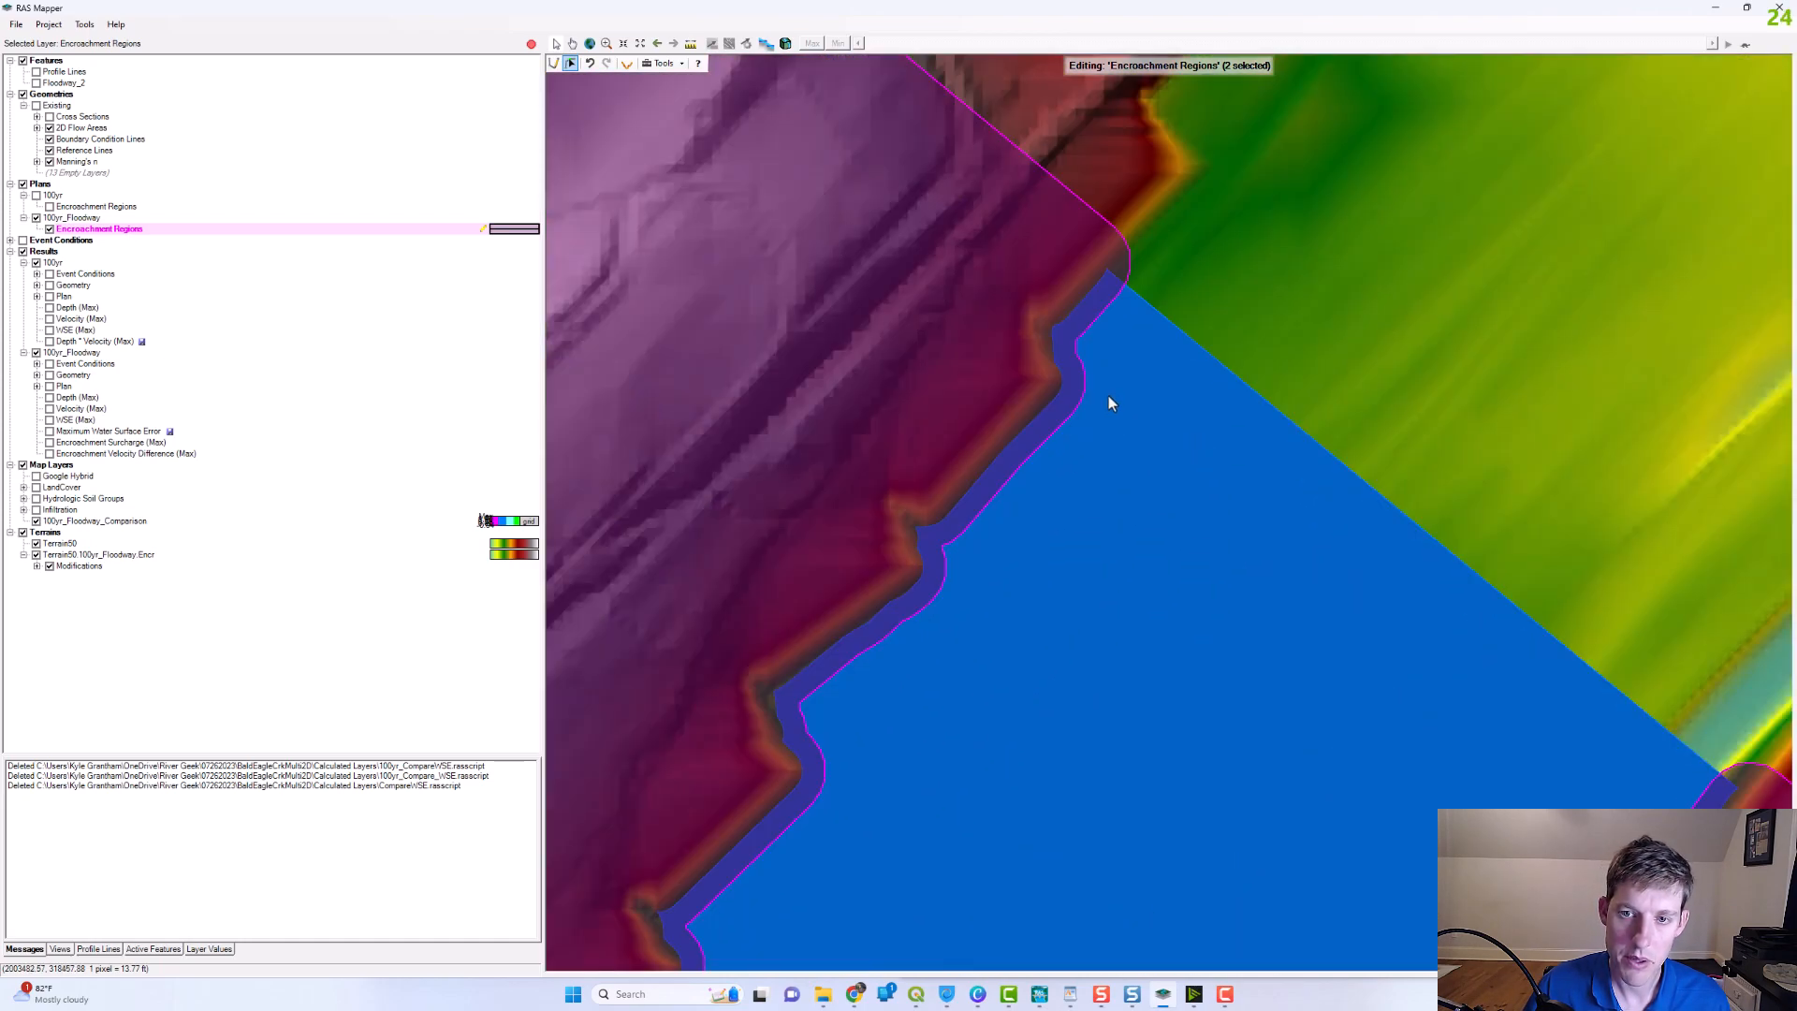
pyautogui.scroll(-8, 1114, 374)
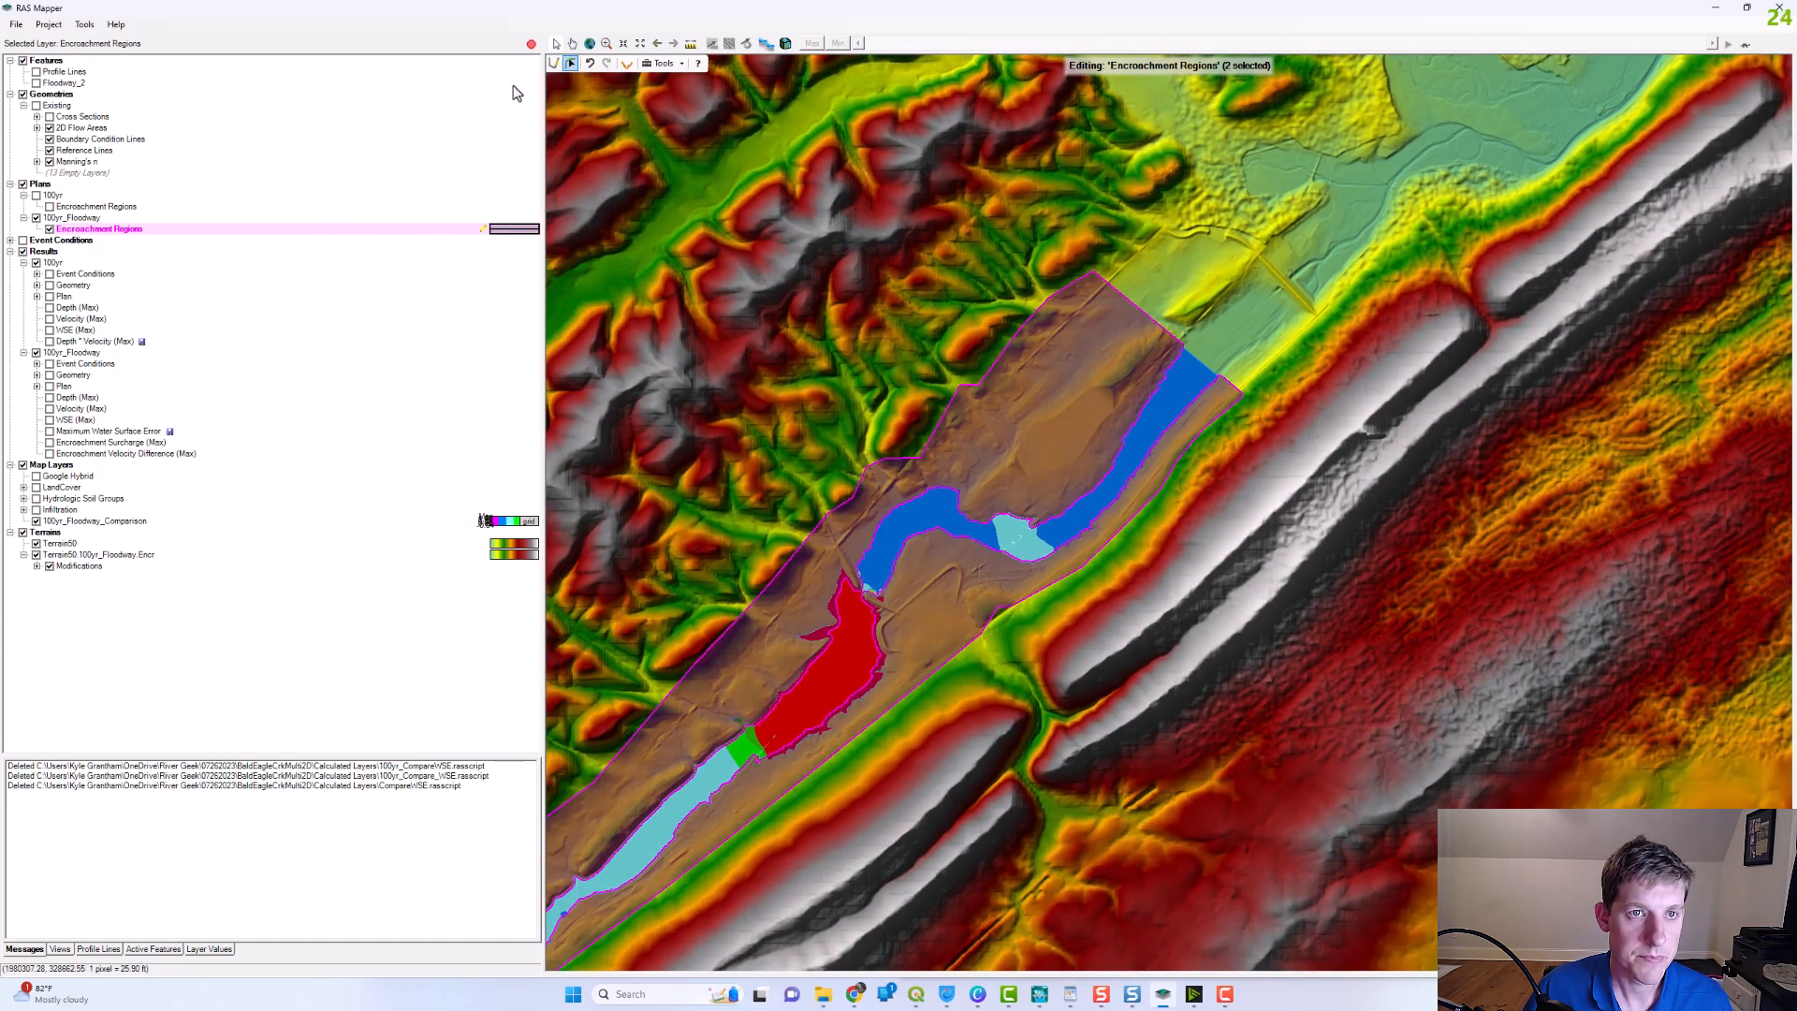
pyautogui.click(531, 44)
pyautogui.click(869, 549)
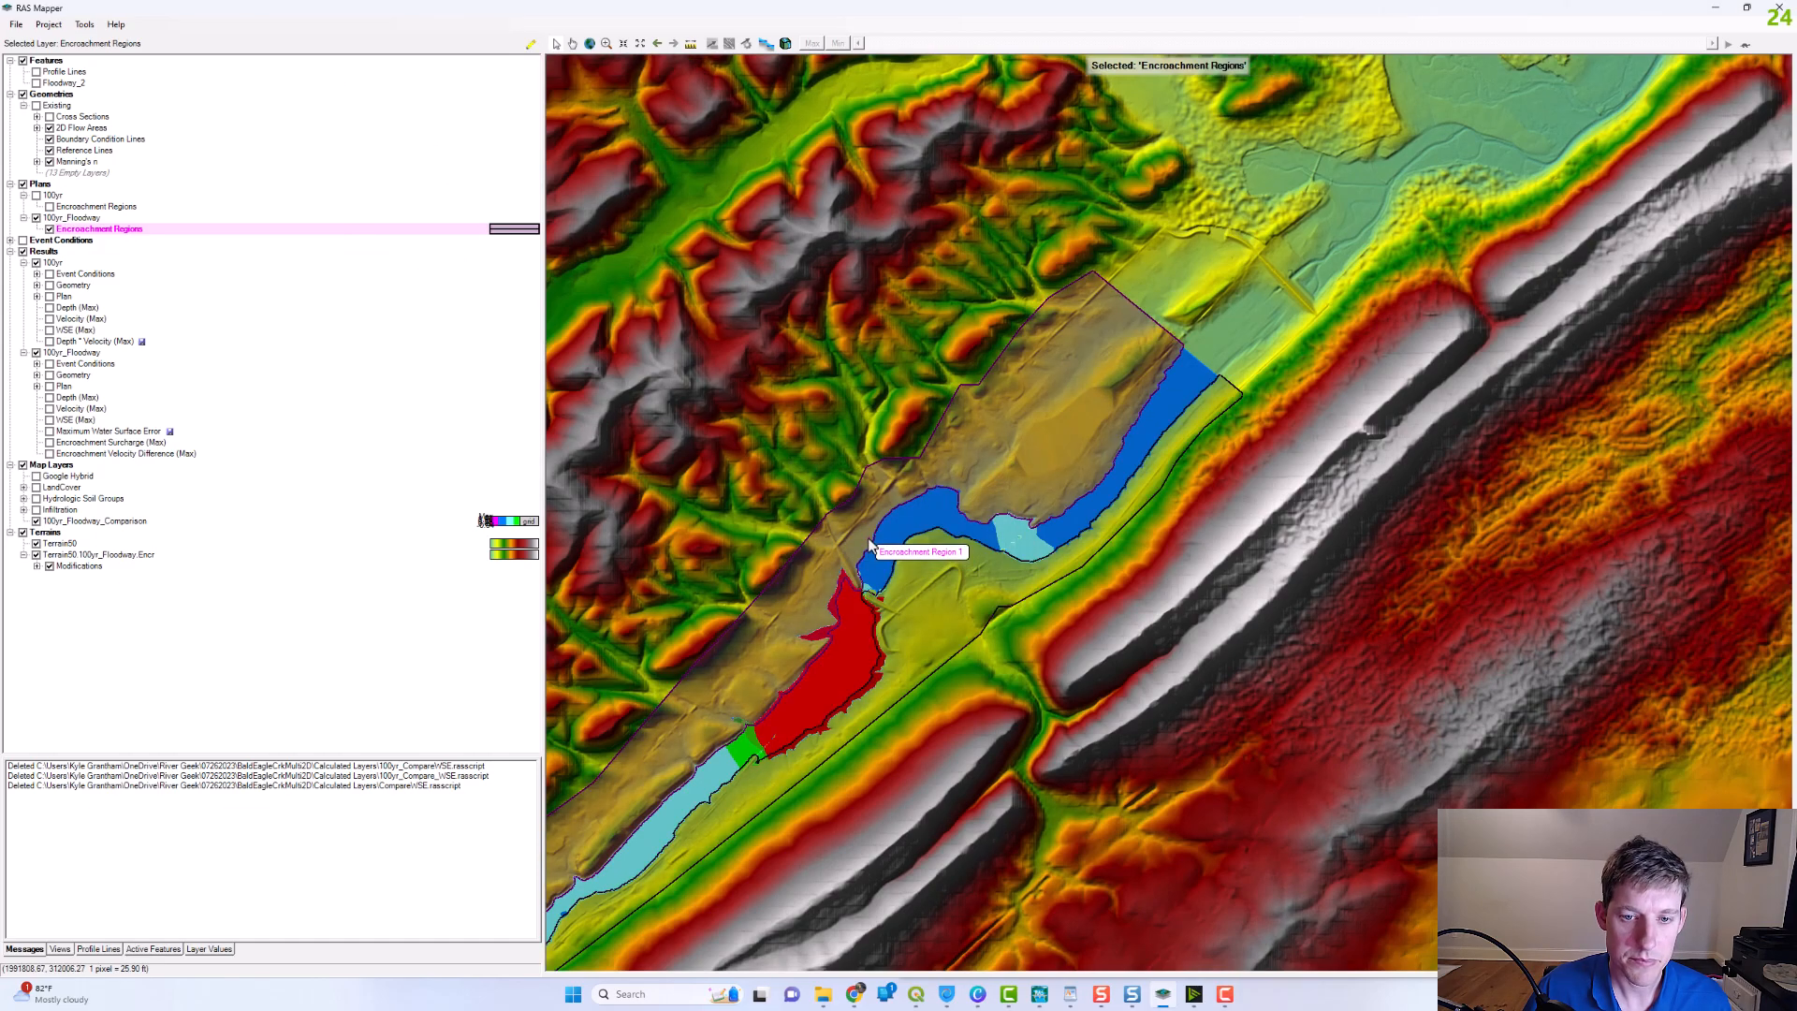
# - Switch to HEC-RAS, set the 100yr_Floodway plan's unsteady encroachments to target WS rise 1 and terrain modification fill slope 0.00, and compute
pyautogui.moveTo(974, 509); pyautogui.dragTo(1124, 452)
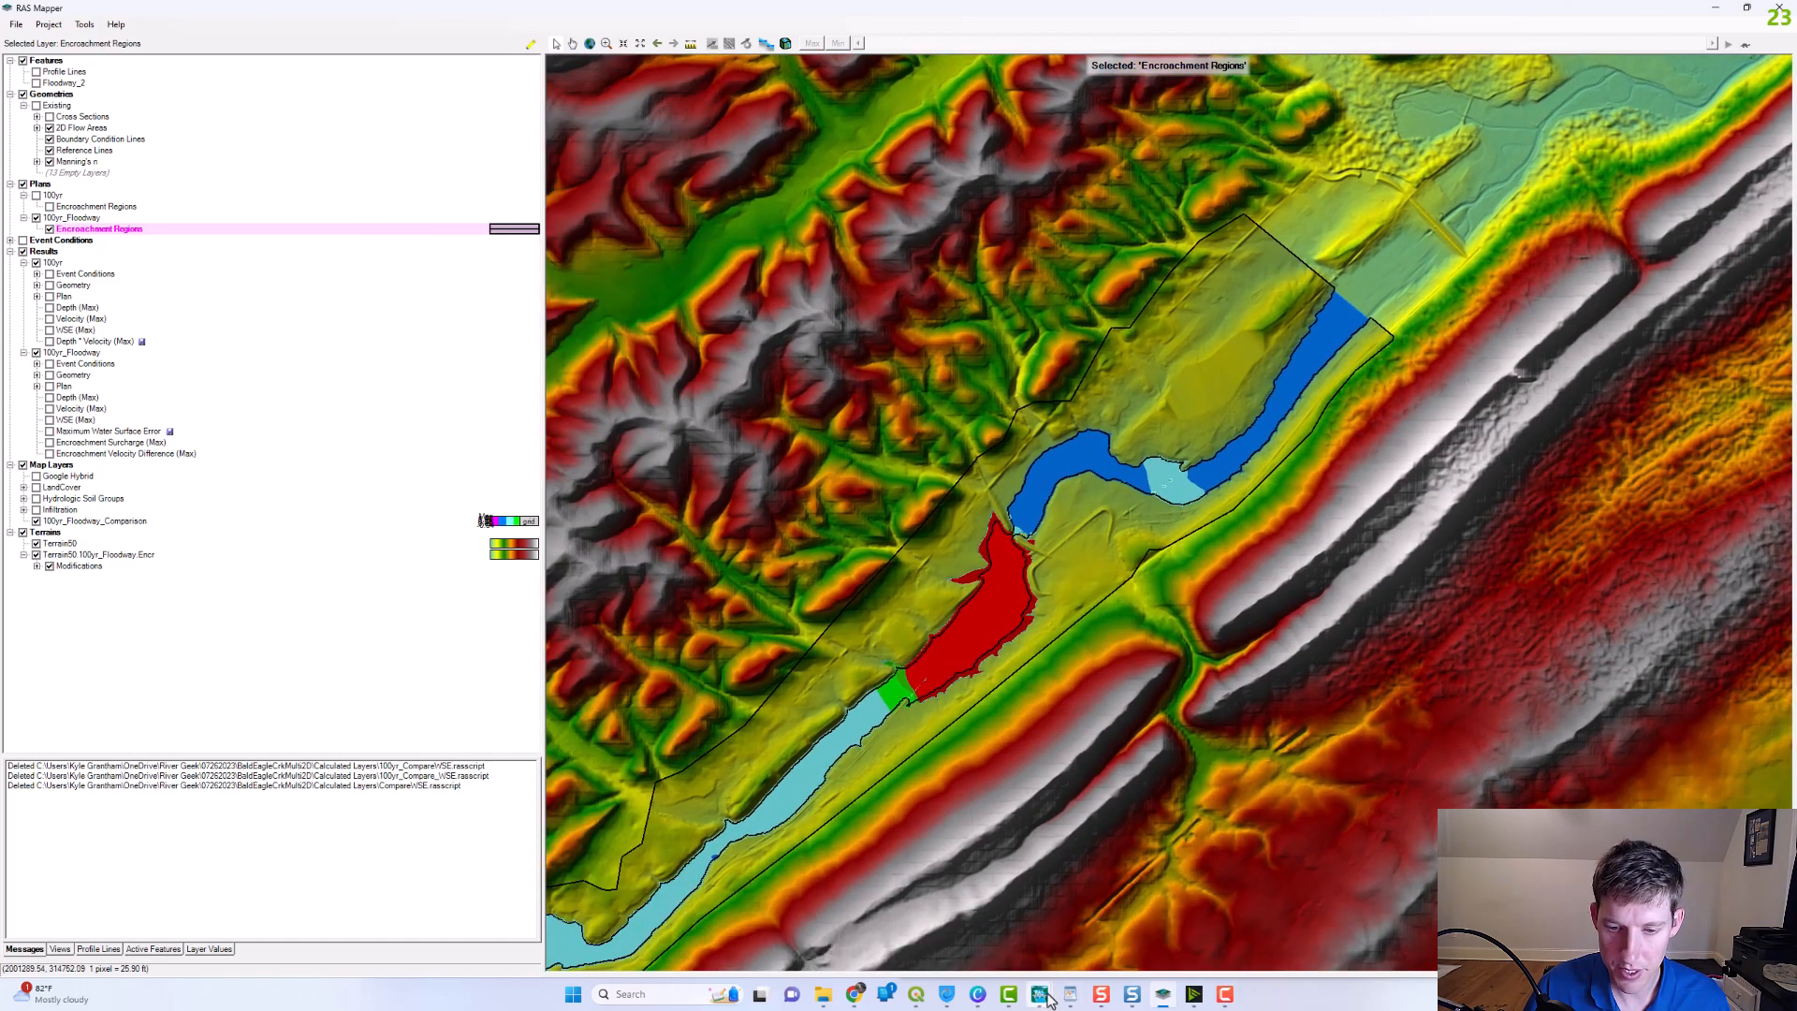
pyautogui.moveTo(1046, 997)
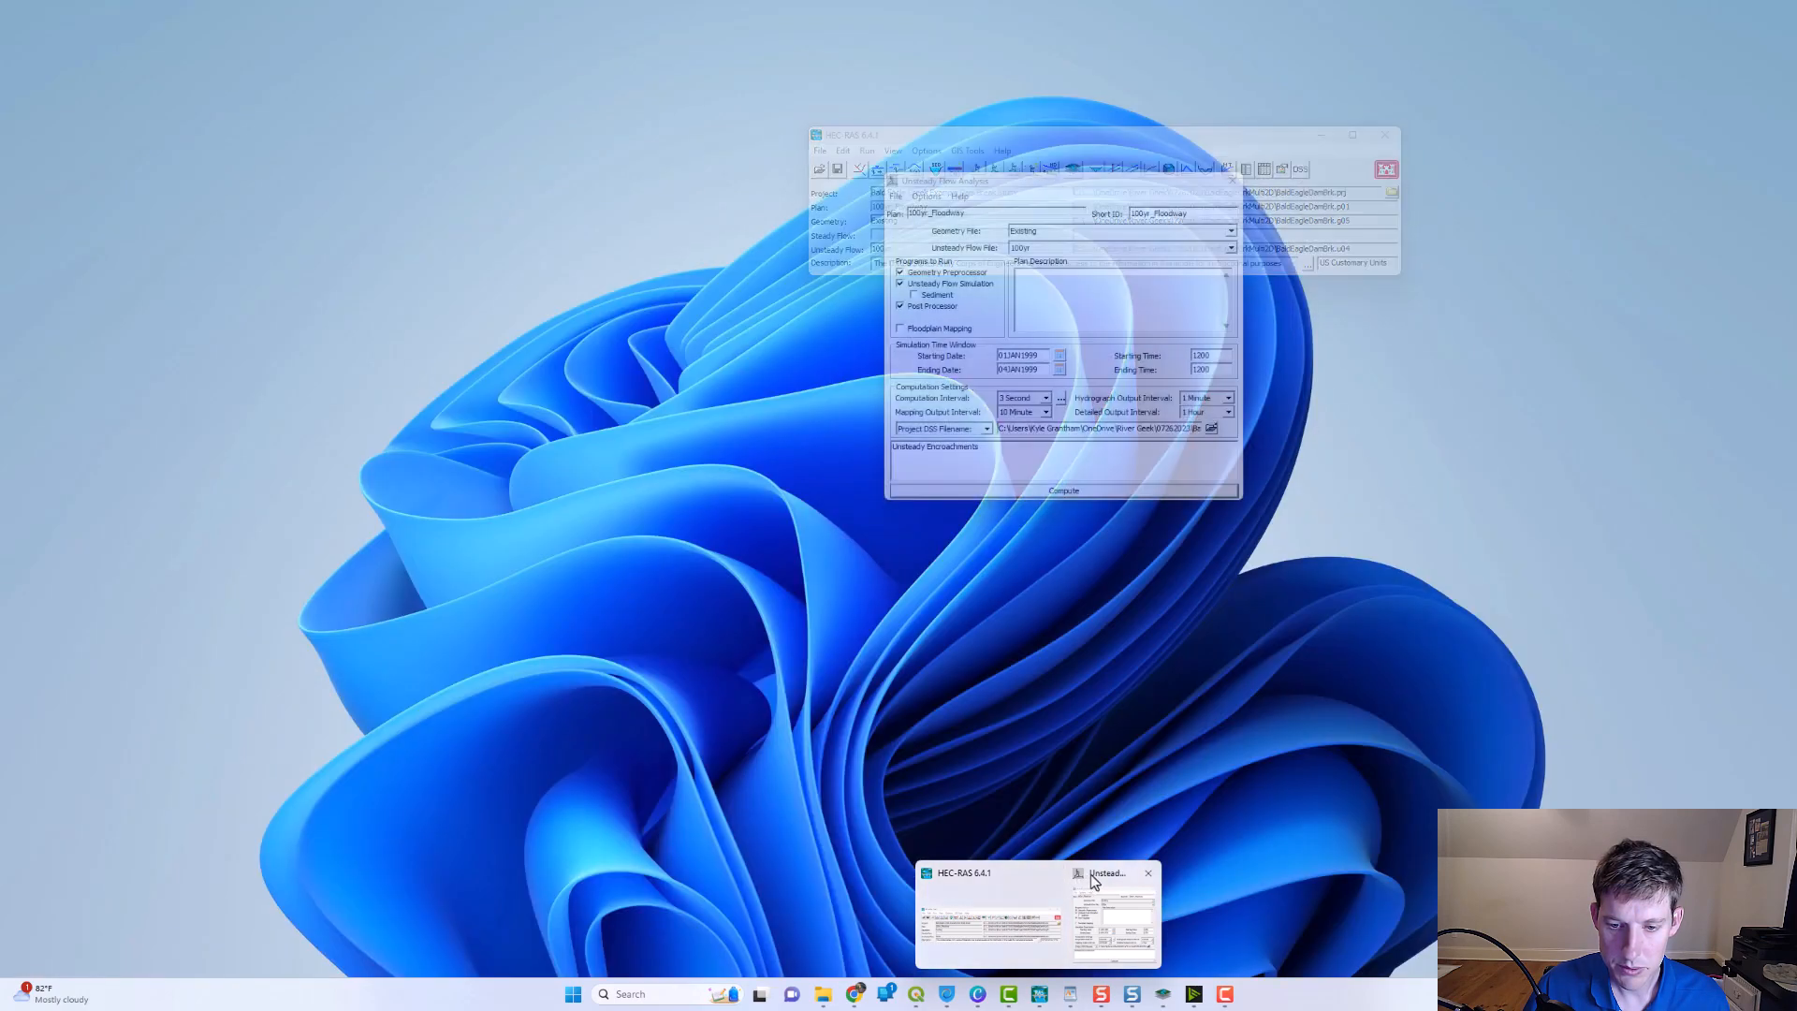
pyautogui.click(1005, 885)
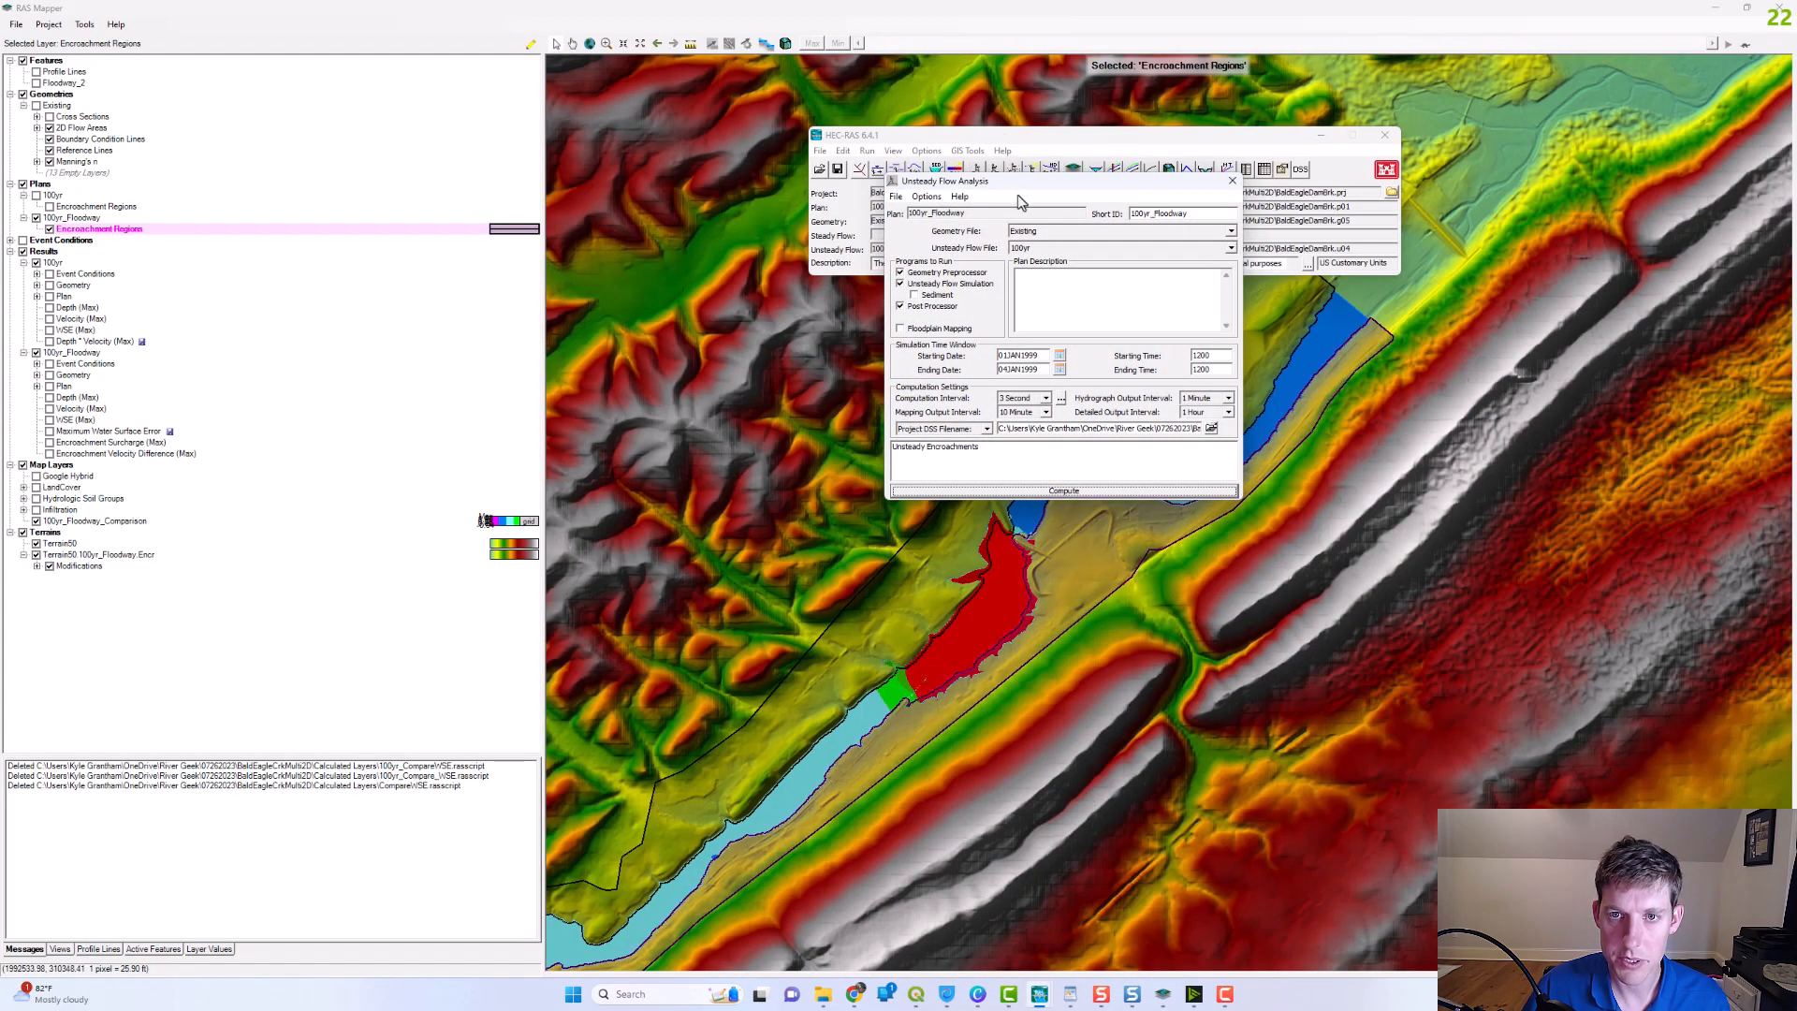
pyautogui.moveTo(1020, 194); pyautogui.dragTo(1020, 312)
pyautogui.click(927, 314)
pyautogui.click(1137, 428)
pyautogui.doubleClick(1198, 415)
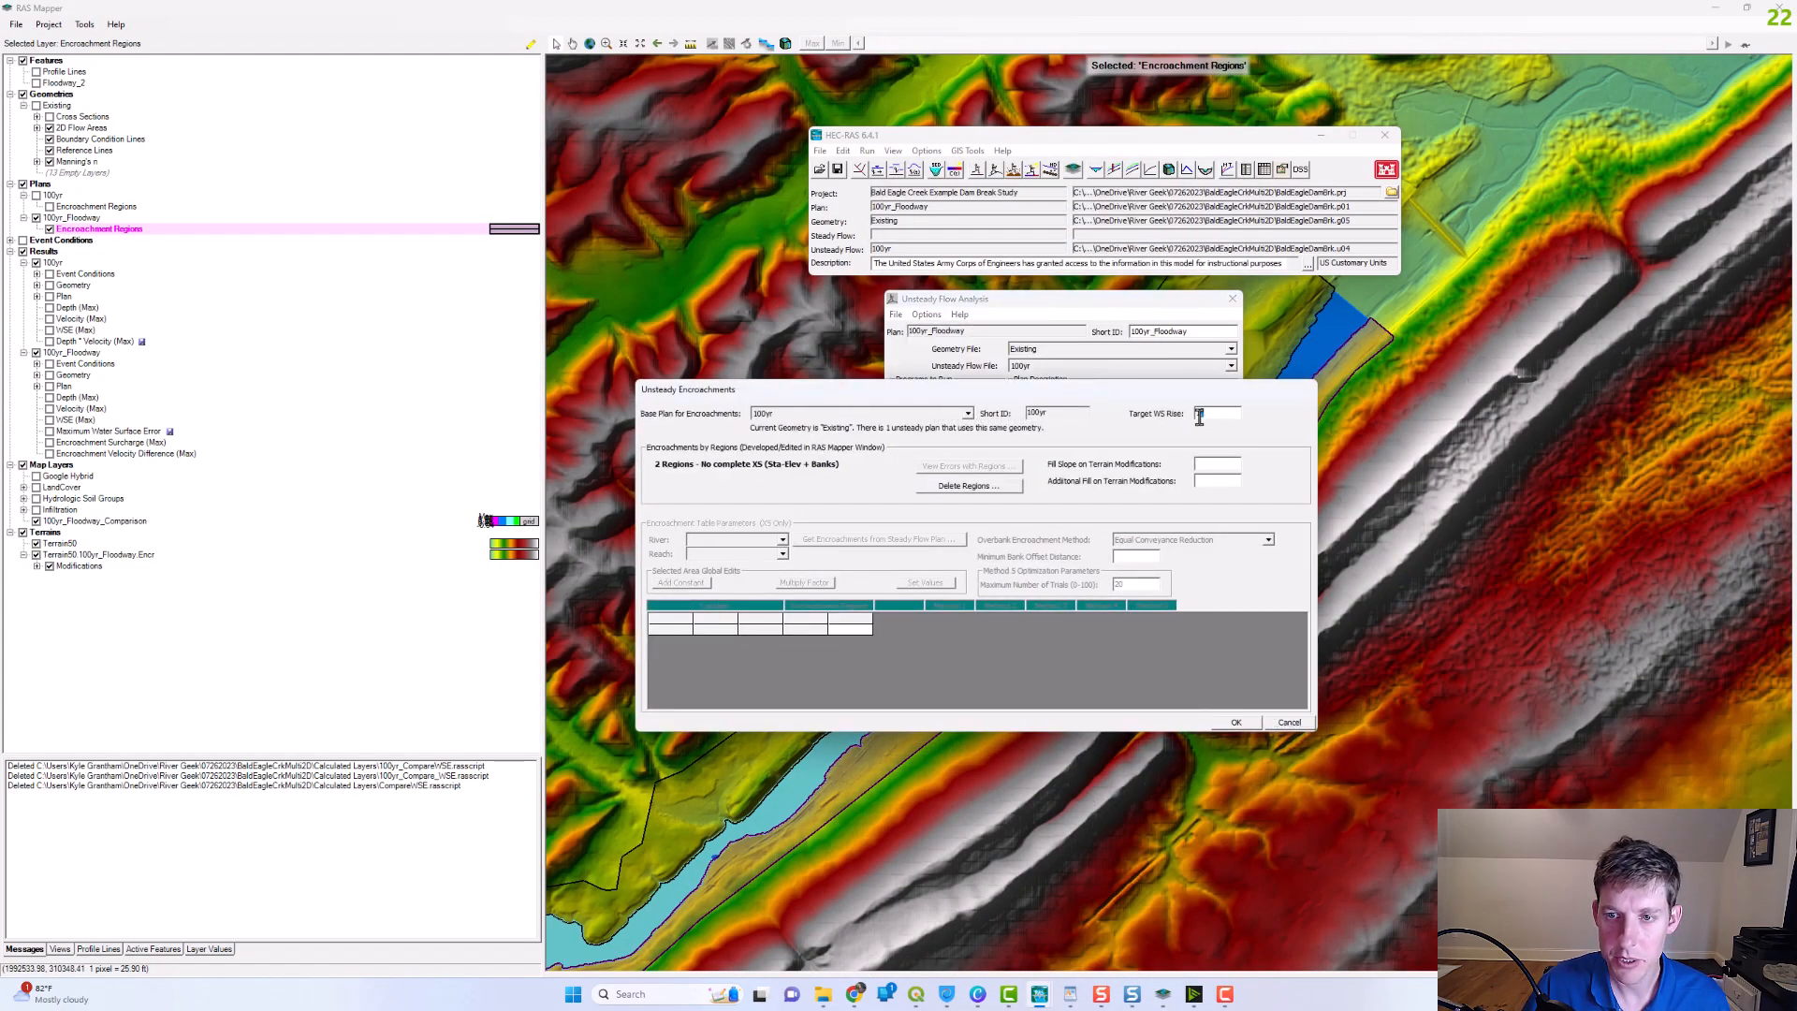
pyautogui.click(1213, 466)
pyautogui.write('0.00')
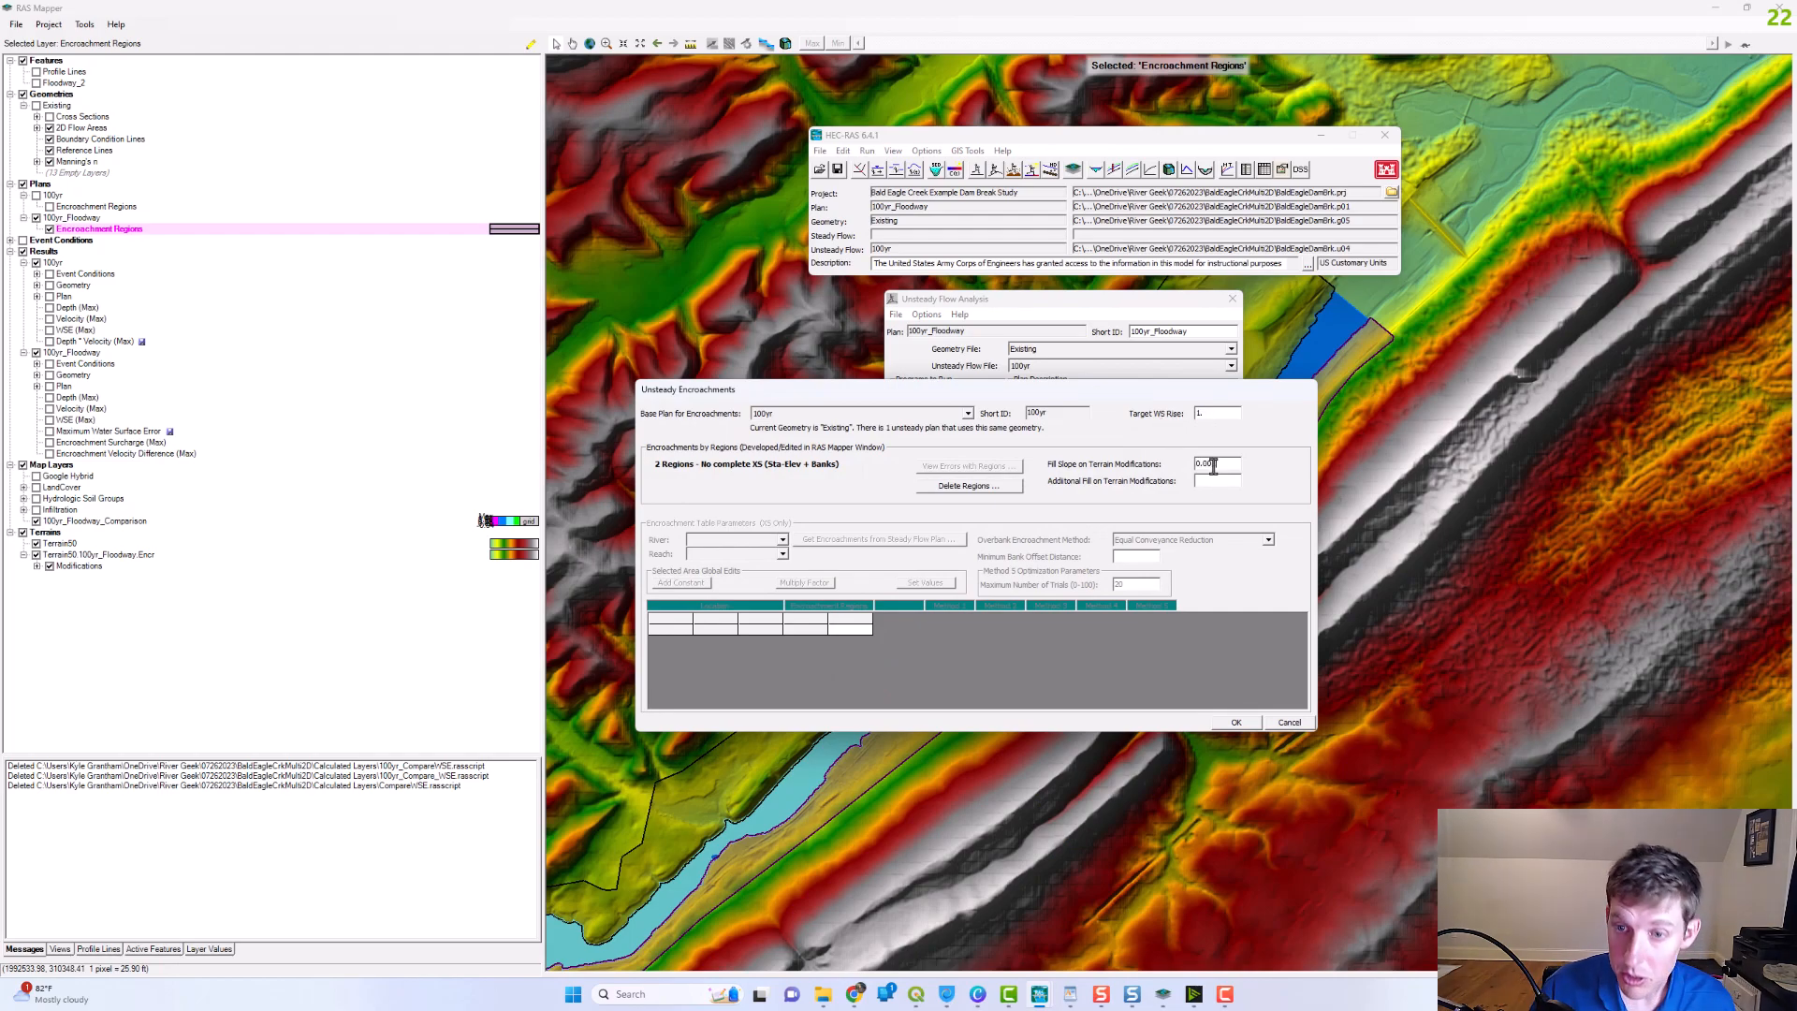
pyautogui.click(1228, 723)
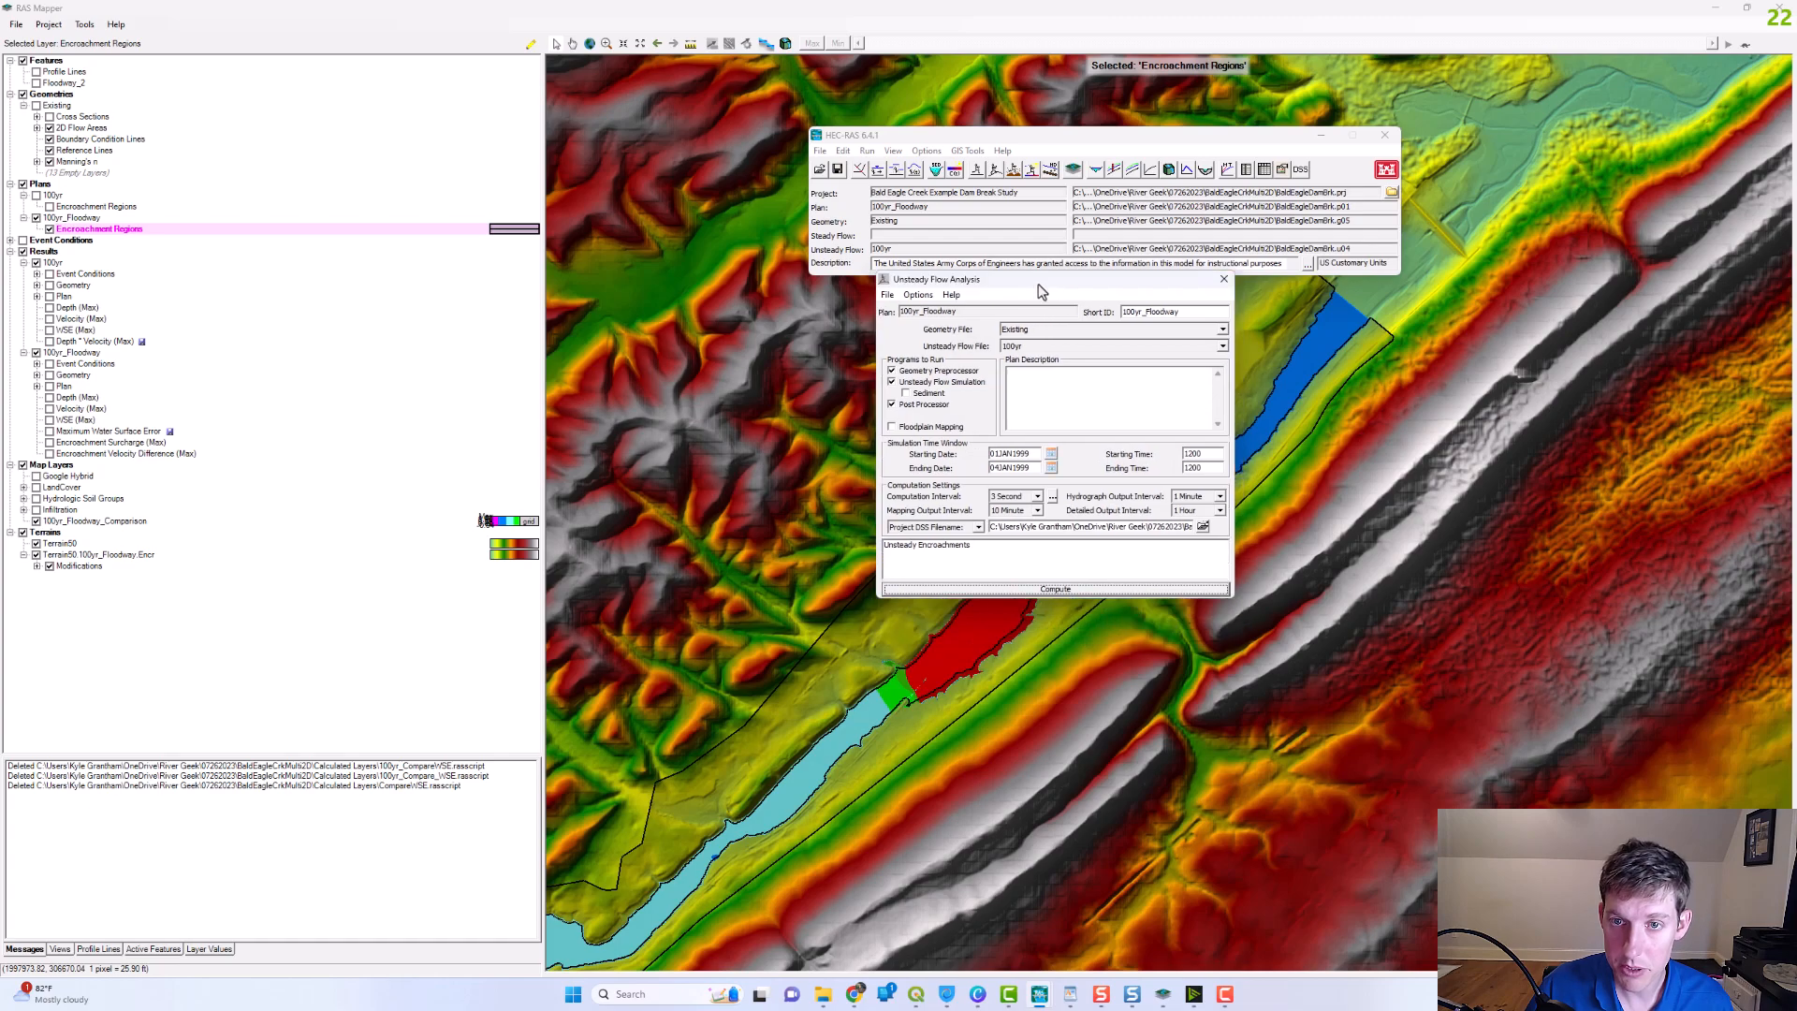
pyautogui.moveTo(1043, 290); pyautogui.dragTo(1009, 251)
pyautogui.click(1013, 554)
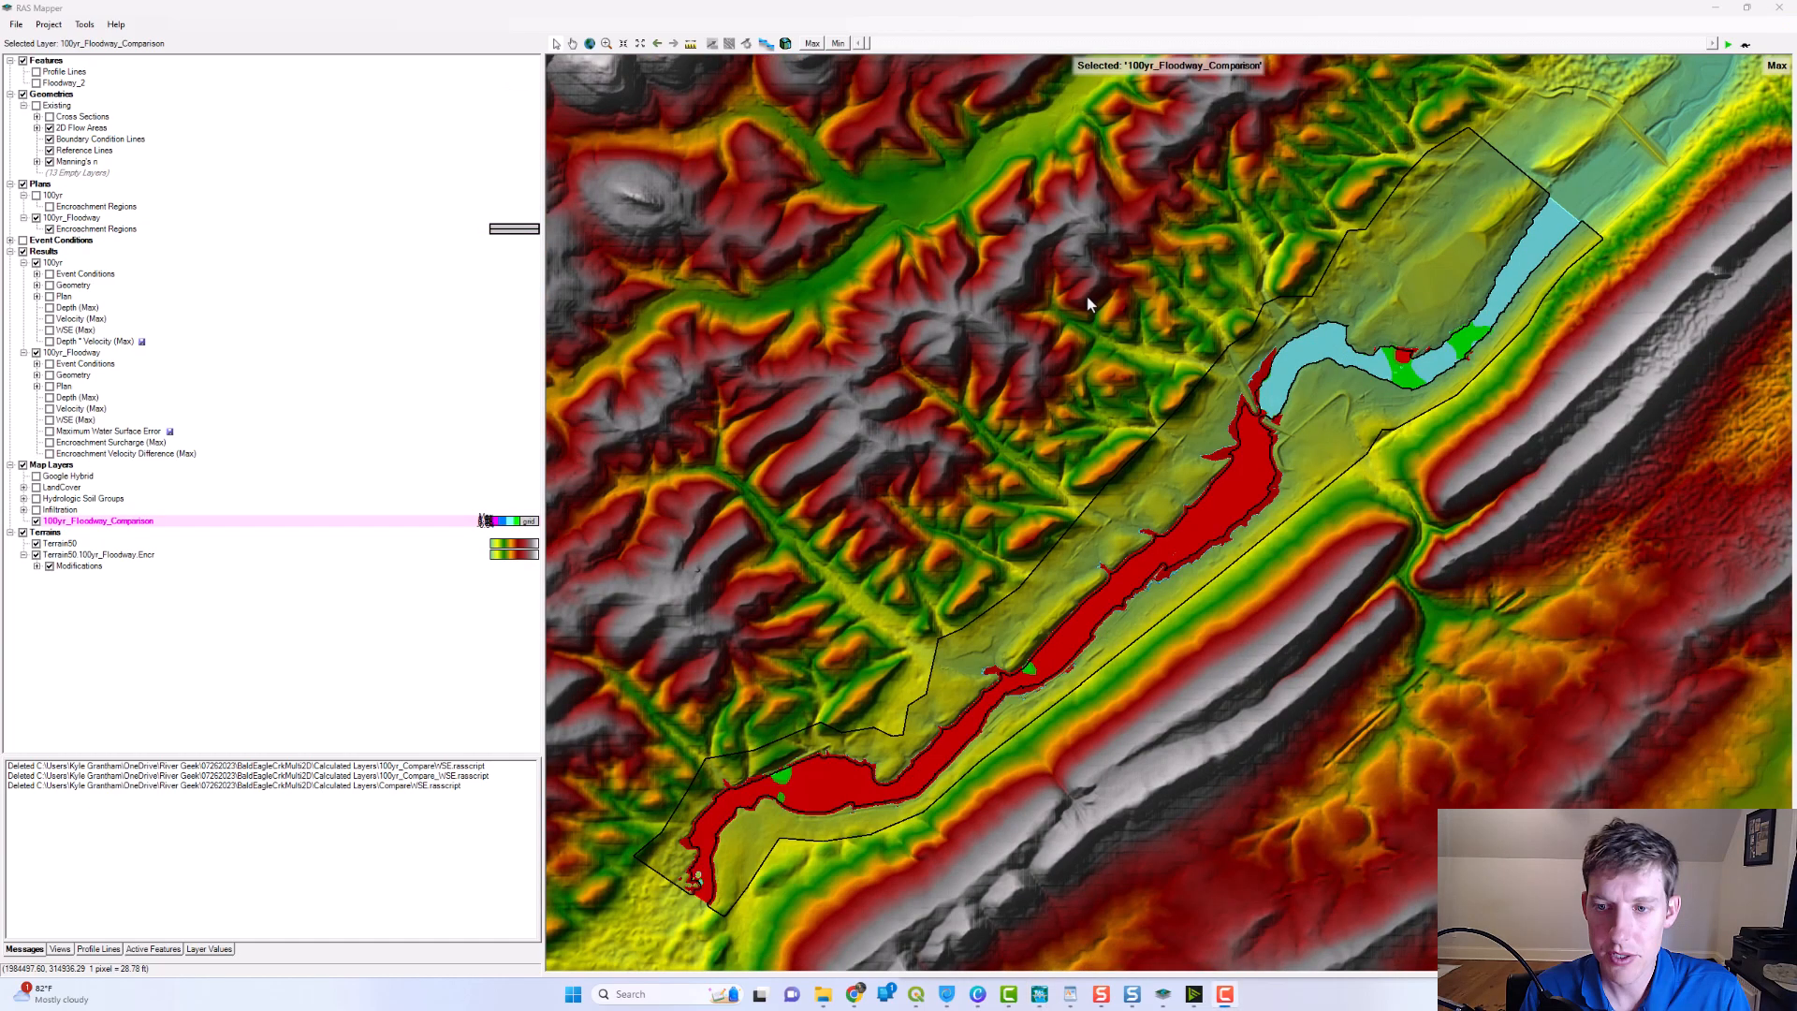
# - Examine the recomputed 100yr_Floodway_Comparison values in RAS Mapper around the embankment constriction and the channel just upstream of it
pyautogui.click(1306, 39)
pyautogui.moveTo(1338, 268); pyautogui.dragTo(1179, 329)
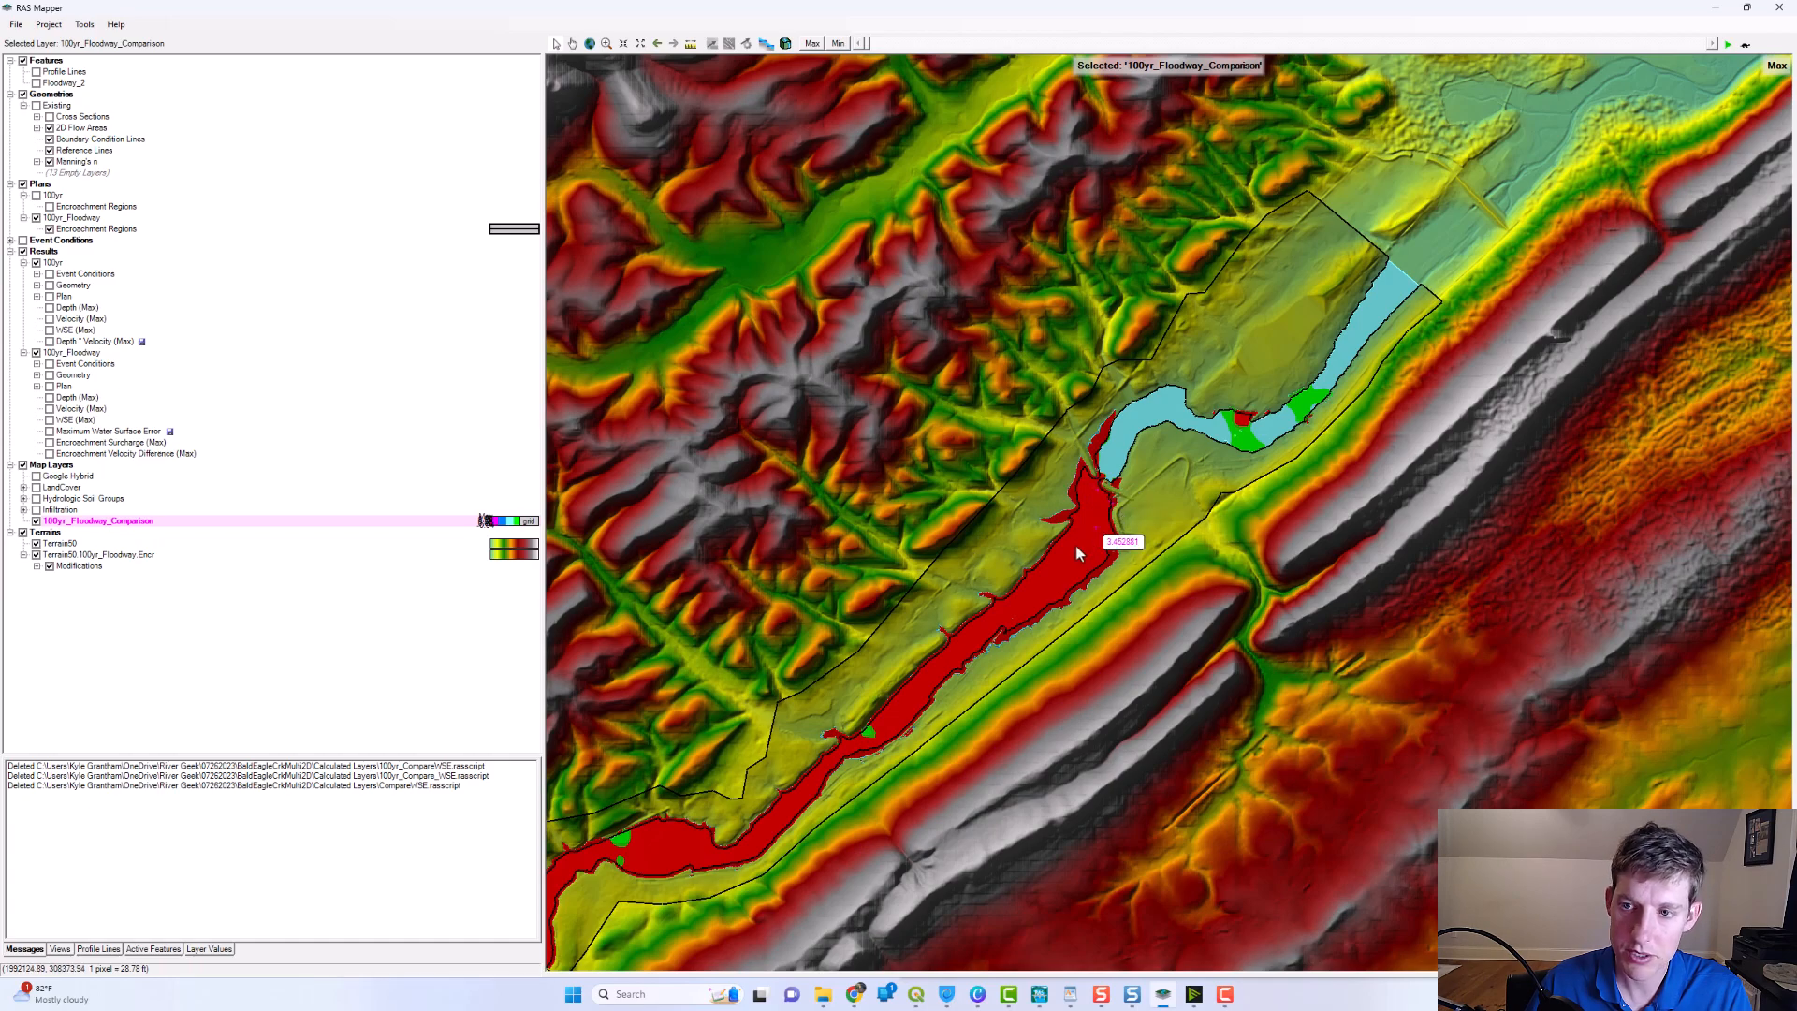
pyautogui.moveTo(1121, 436); pyautogui.dragTo(1075, 478)
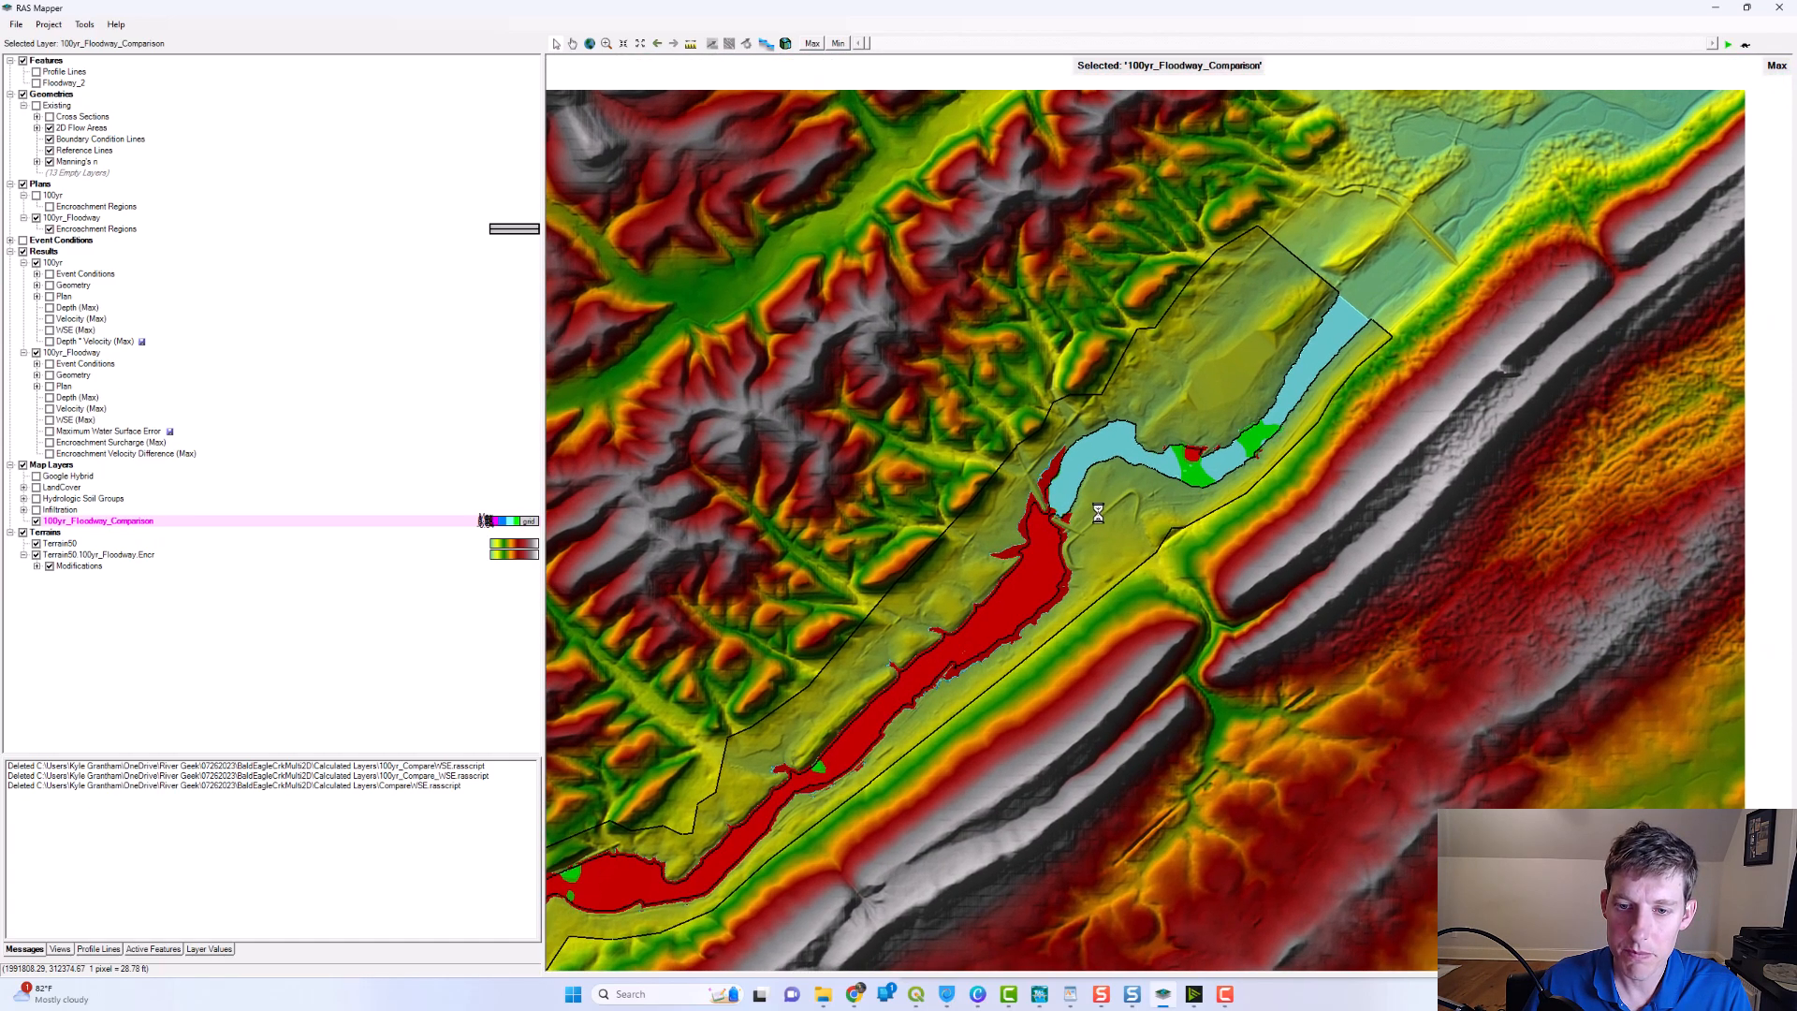
pyautogui.scroll(2, 1265, 463)
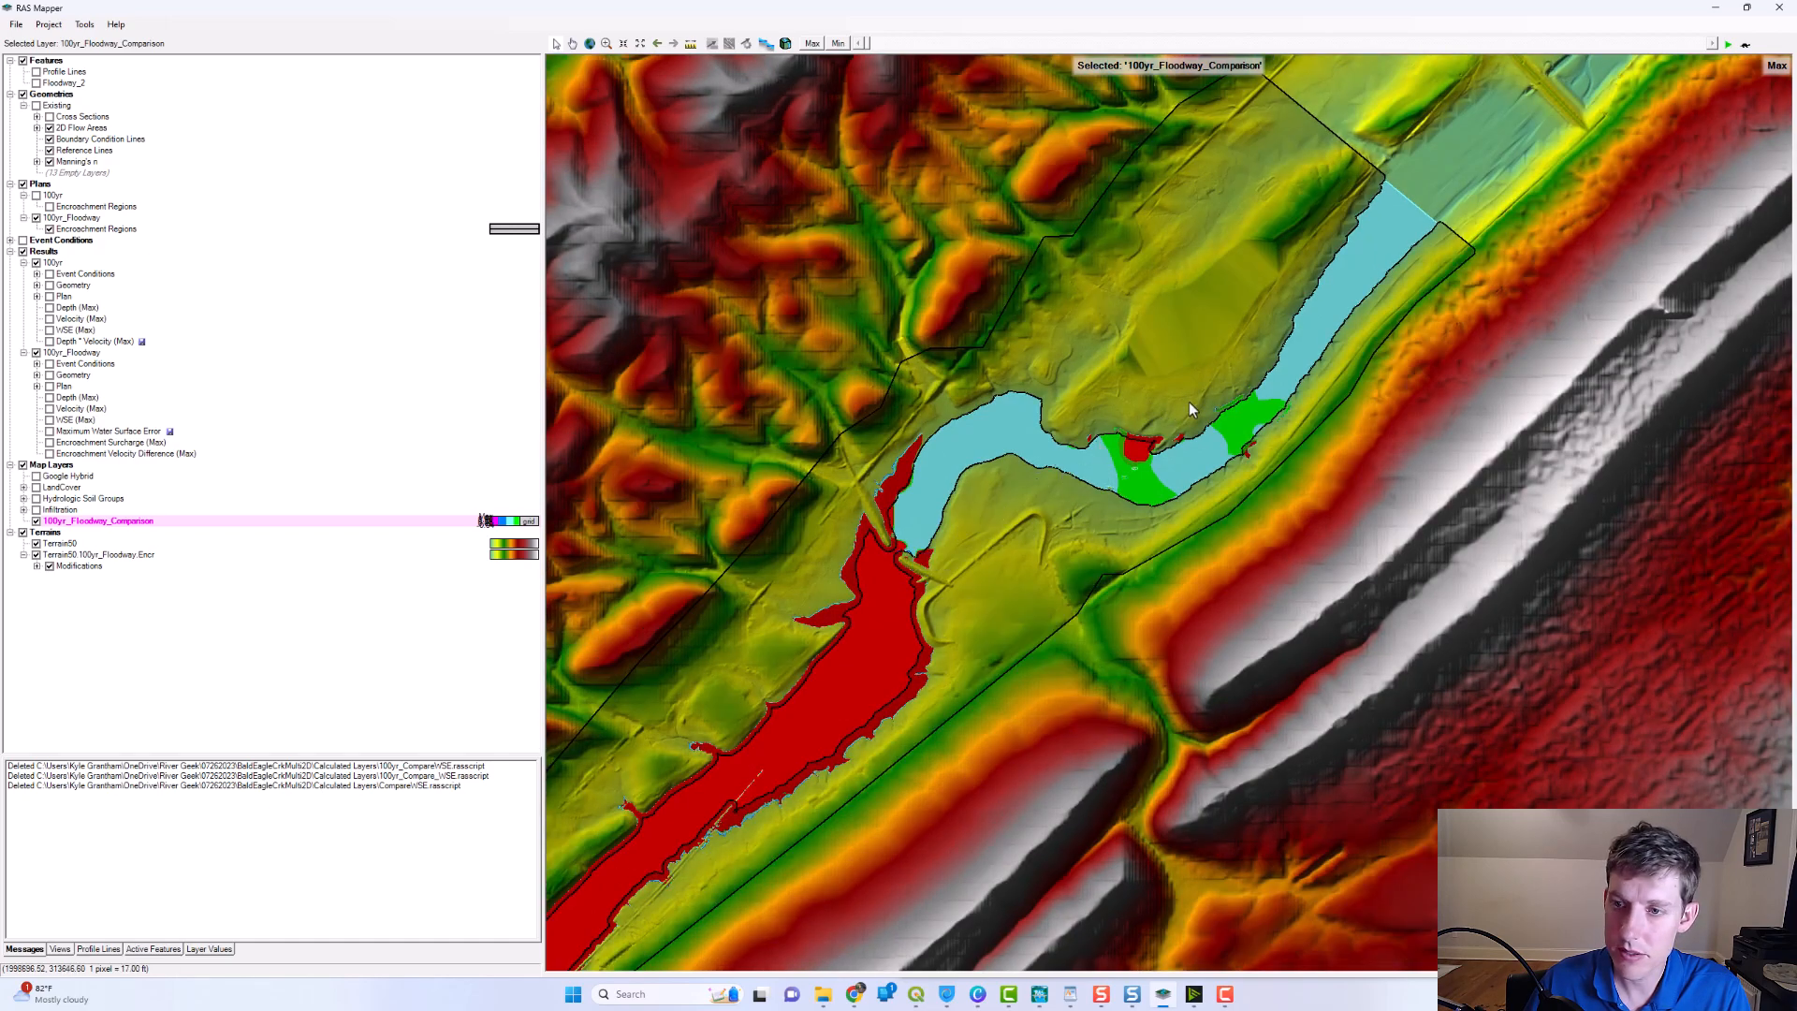
pyautogui.moveTo(1130, 449); pyautogui.dragTo(1055, 555)
pyautogui.scroll(3, 814, 658)
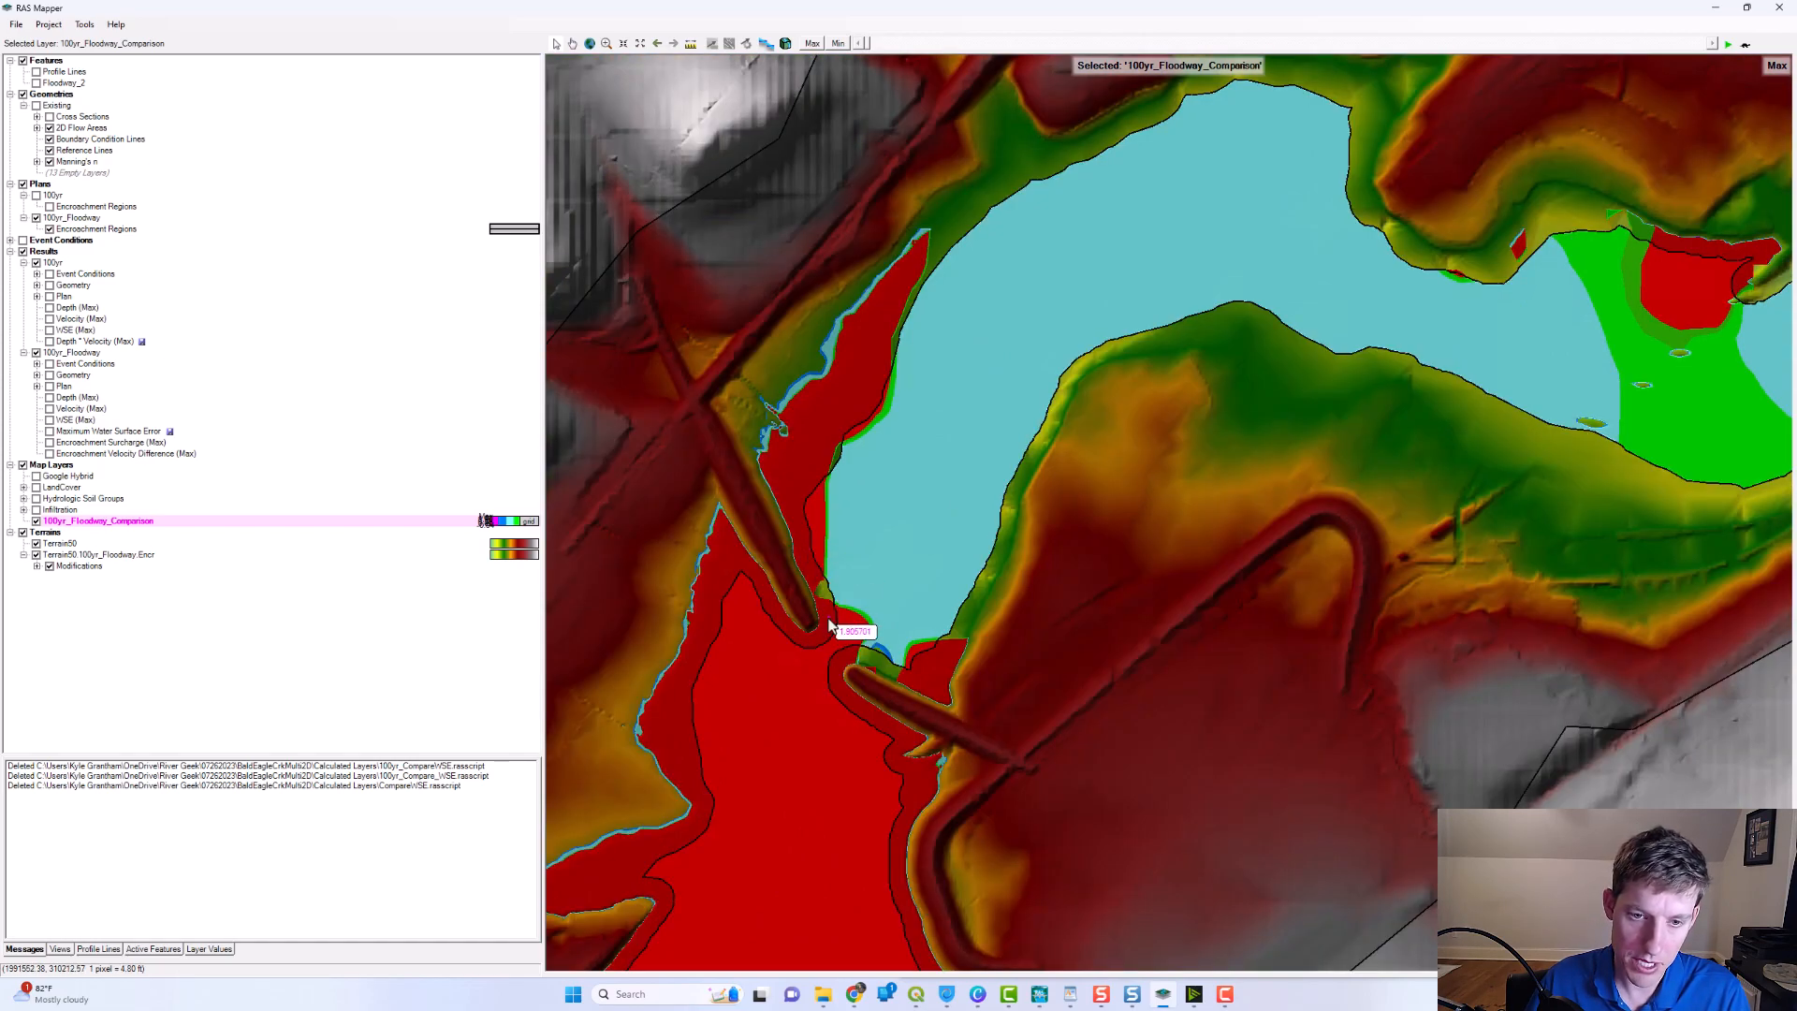
pyautogui.scroll(-3, 755, 644)
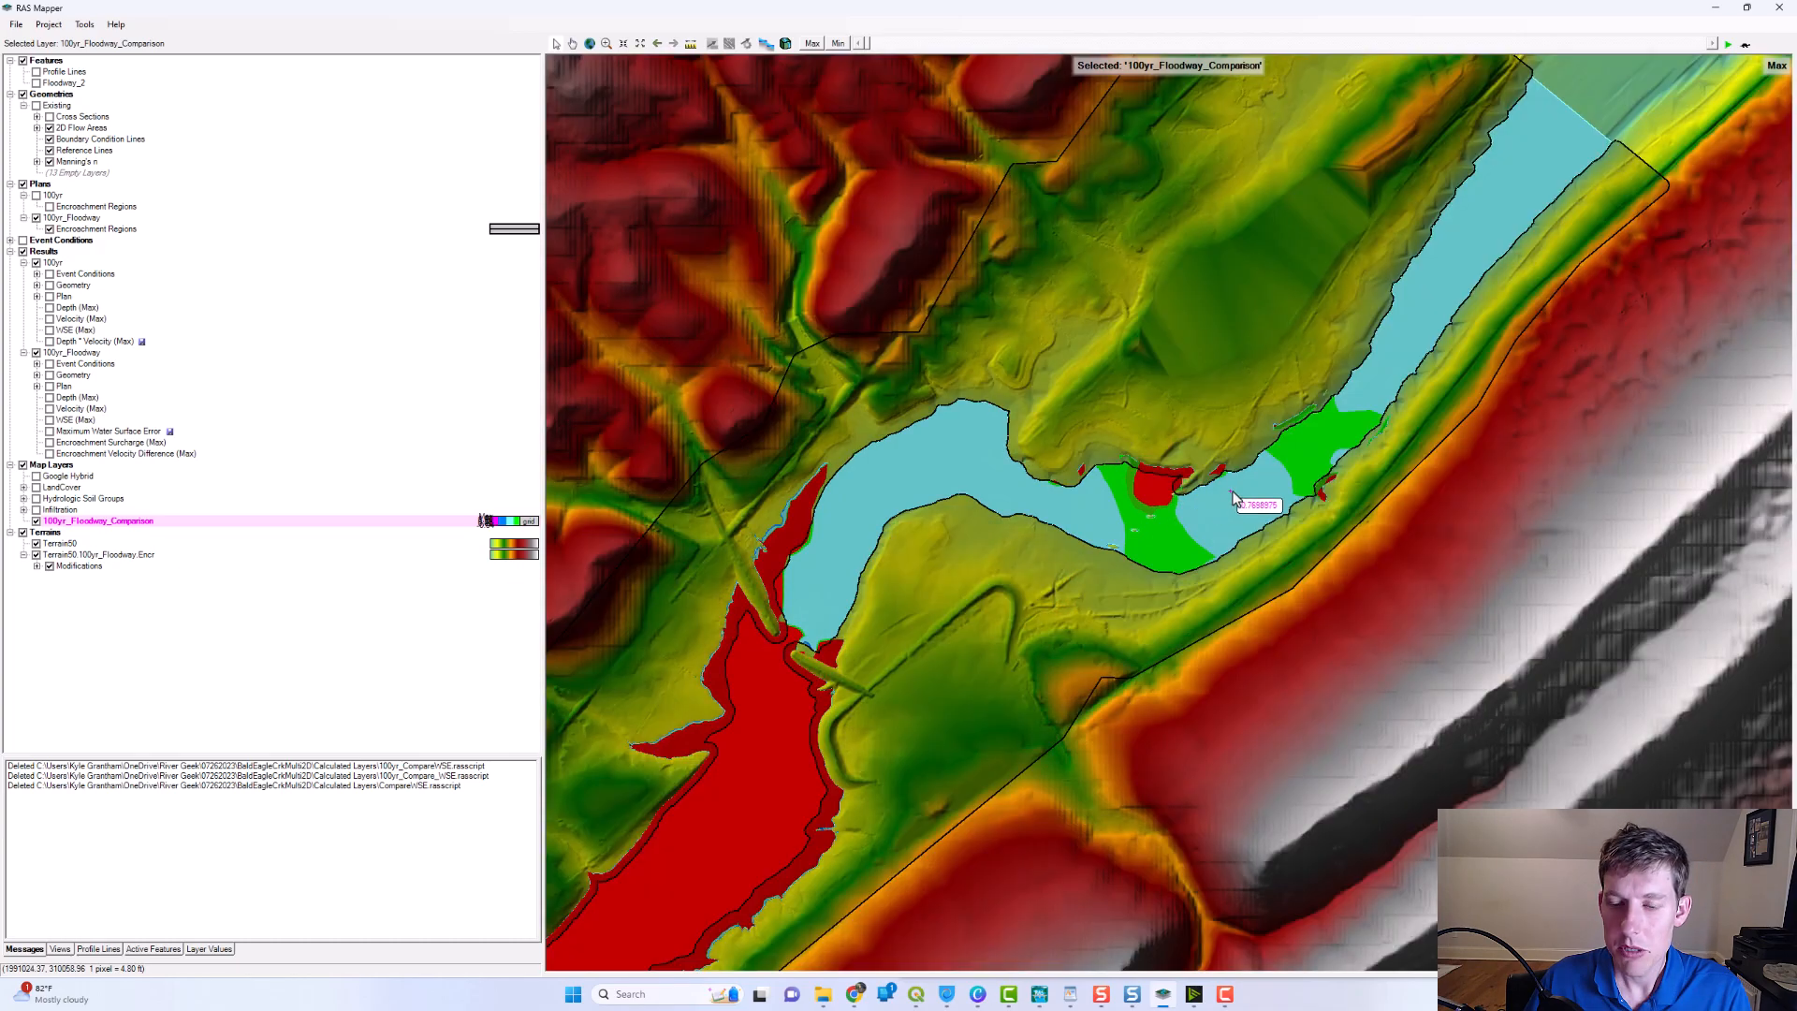
# - Review the 100yr_Floodway_Comparison values from the upstream reach down the full length of the floodway
pyautogui.moveTo(1249, 463); pyautogui.dragTo(970, 629)
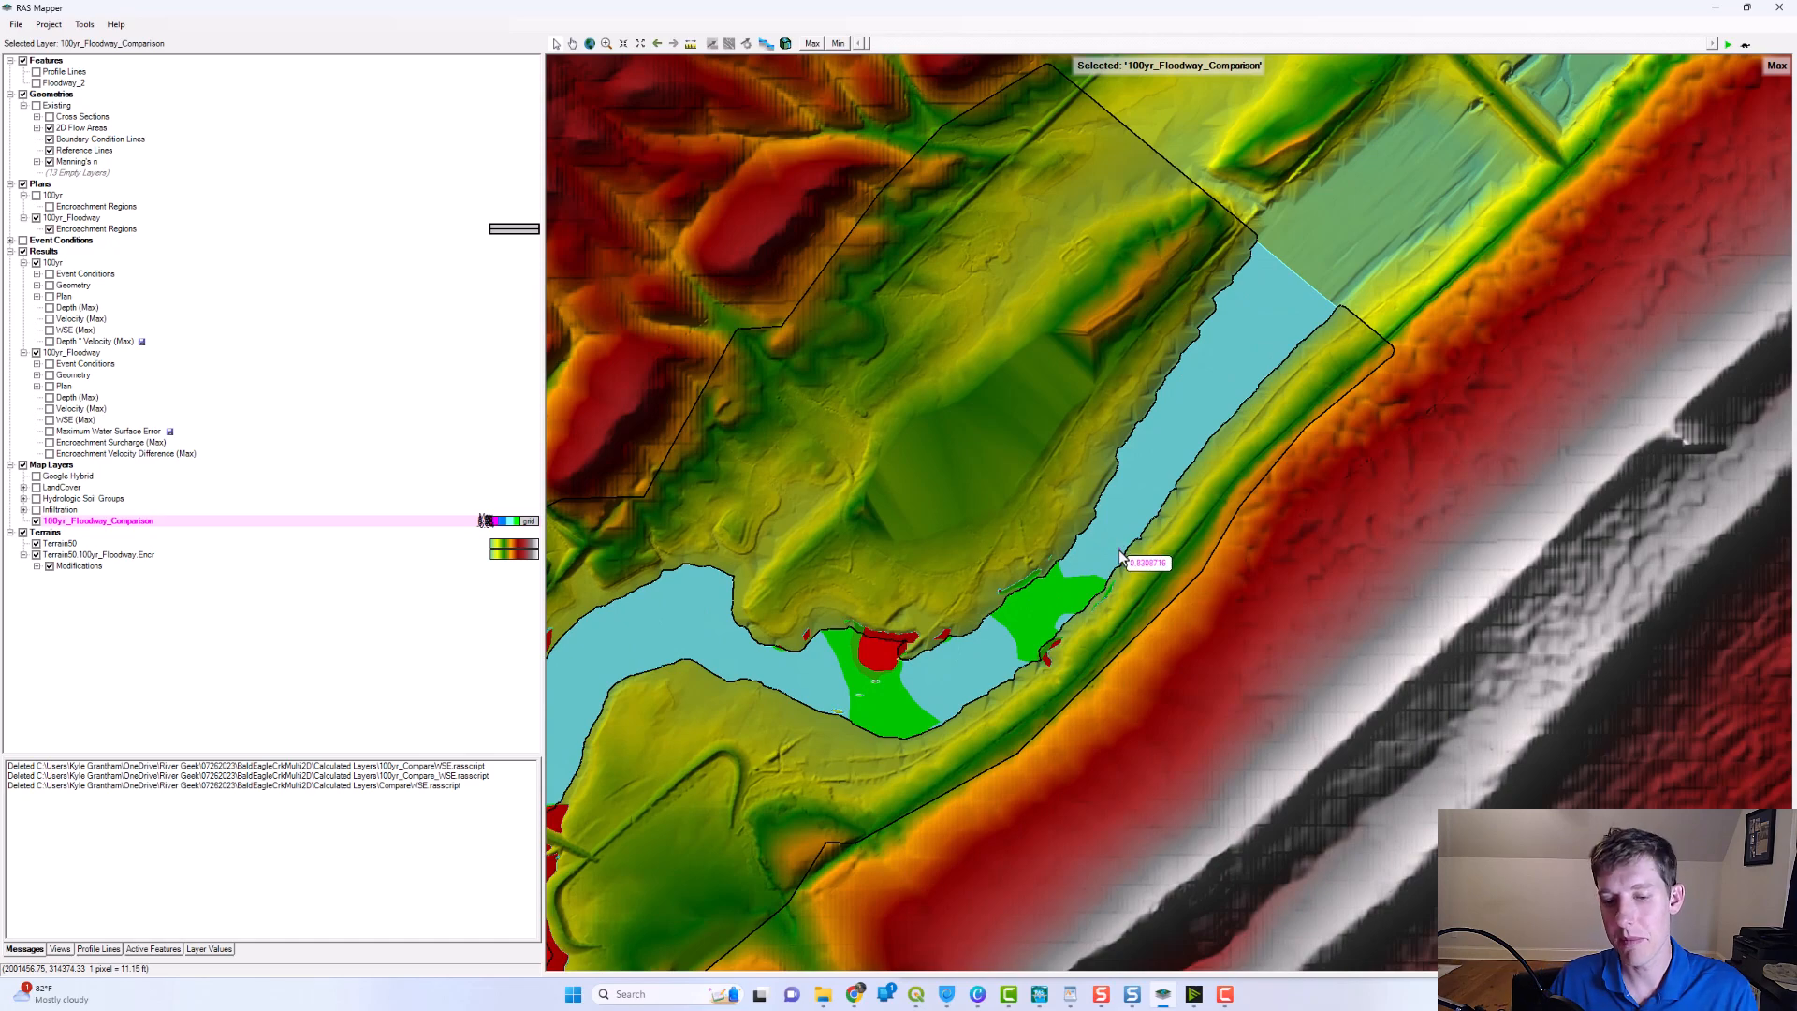
pyautogui.moveTo(942, 558); pyautogui.dragTo(1365, 345)
pyautogui.scroll(-2, 1134, 480)
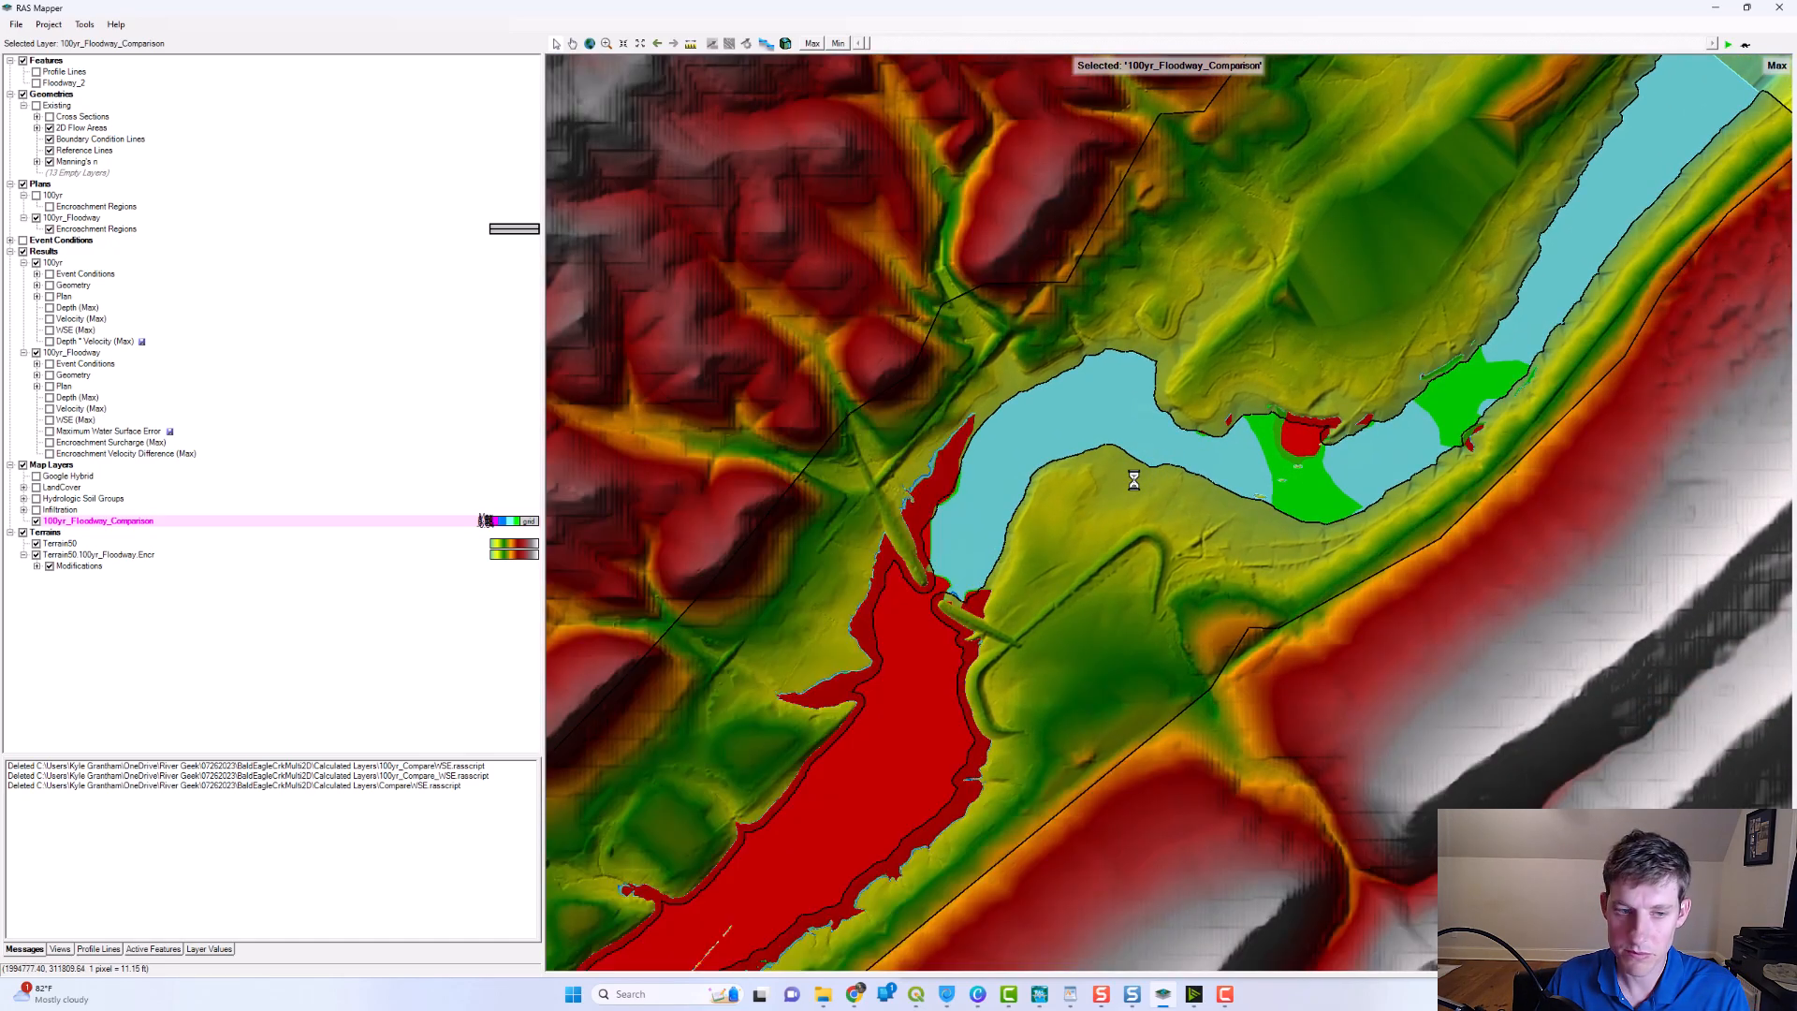
pyautogui.scroll(-2, 1064, 538)
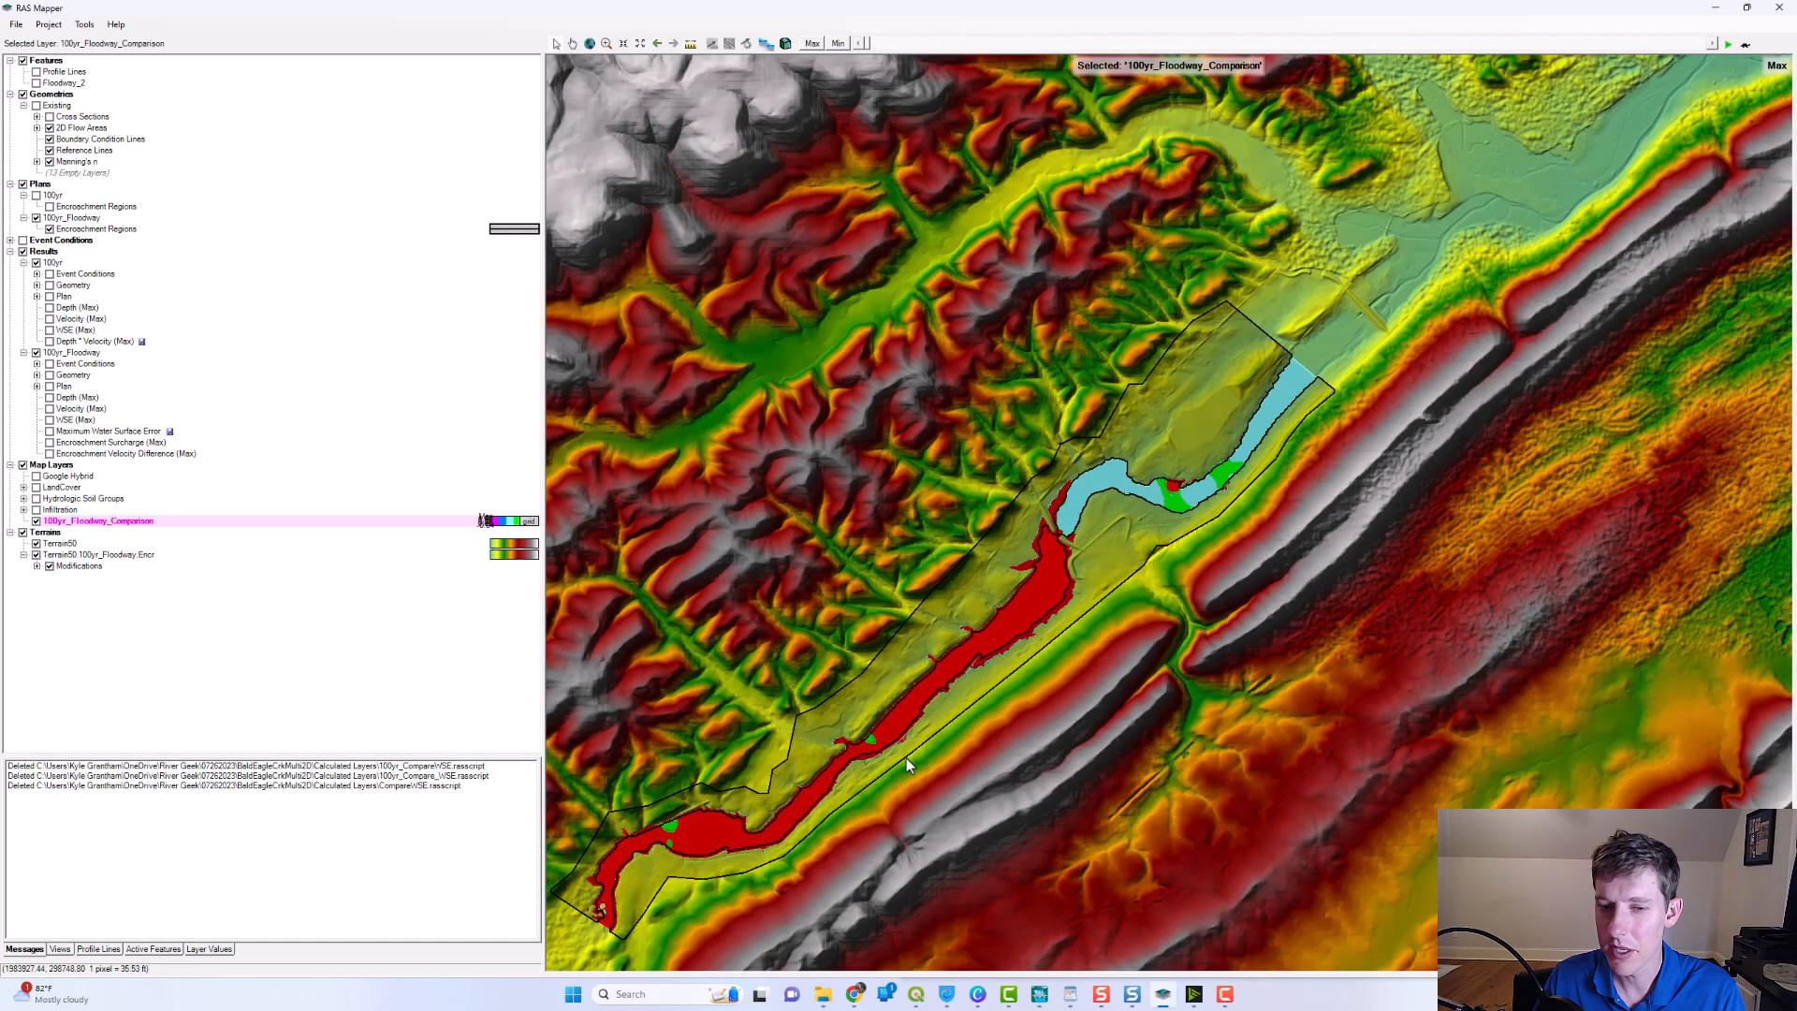
pyautogui.moveTo(906, 766); pyautogui.dragTo(1122, 633)
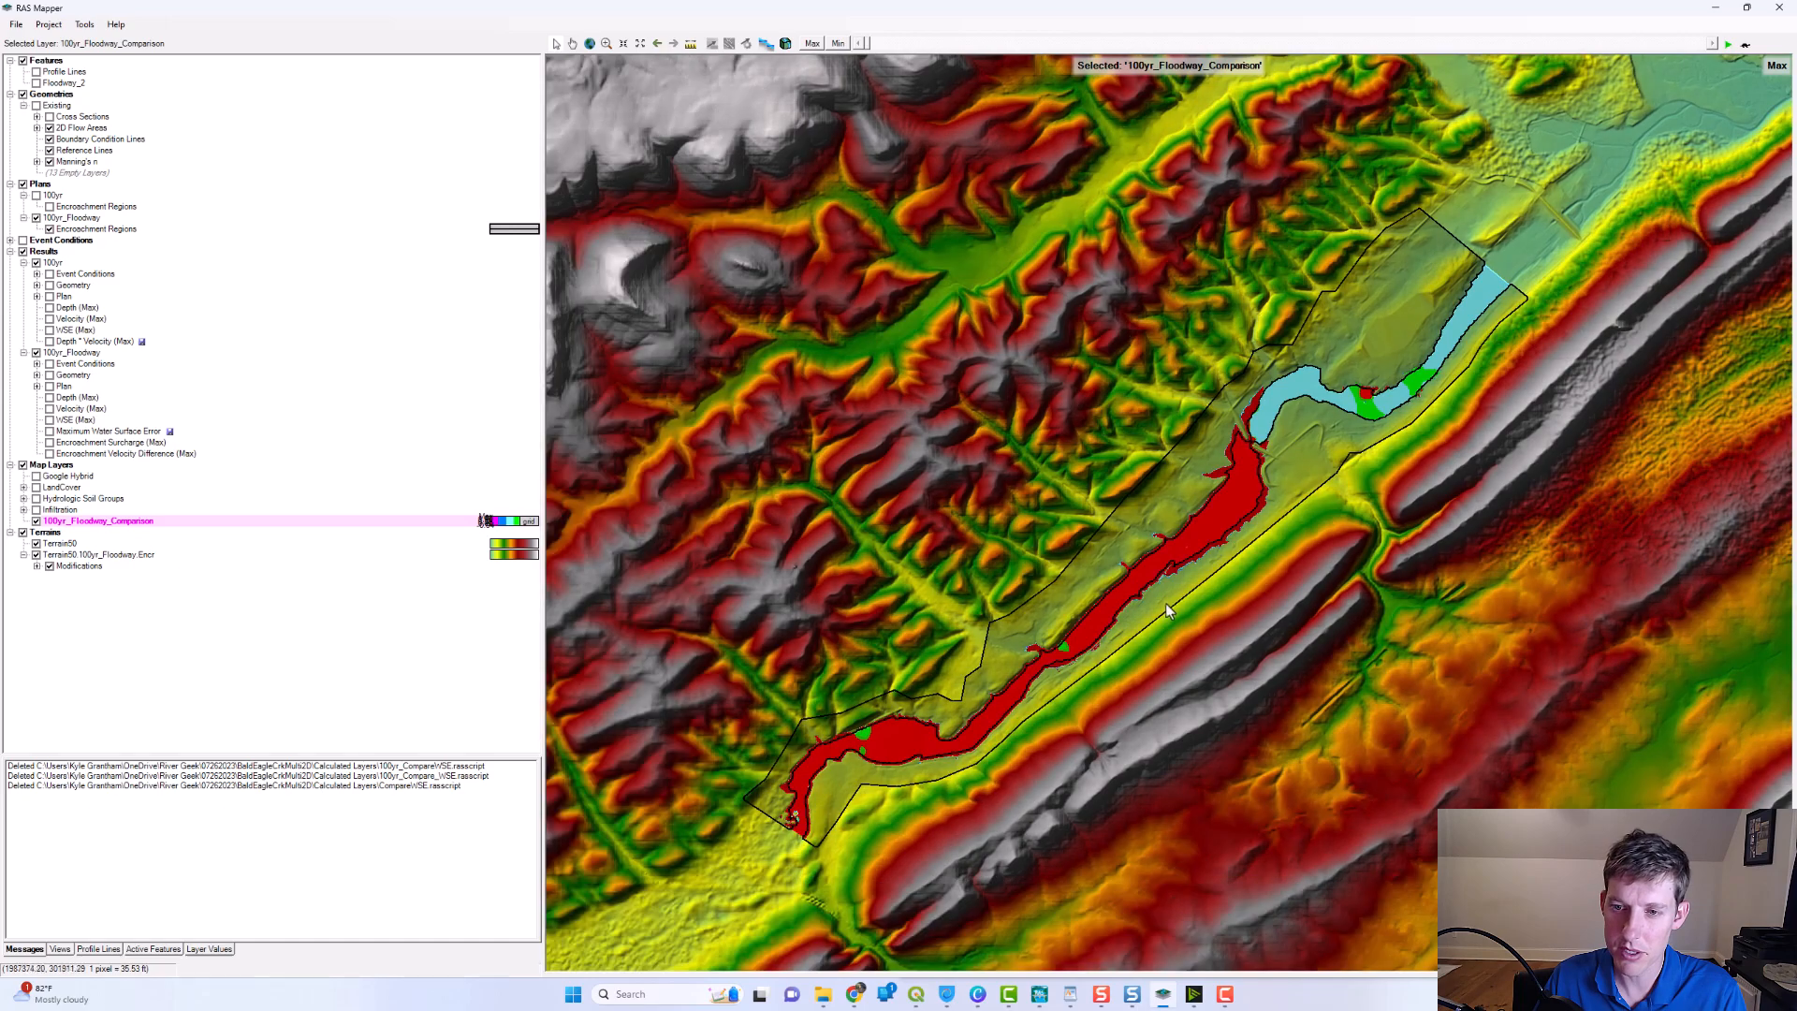
pyautogui.moveTo(1221, 566); pyautogui.dragTo(1151, 602)
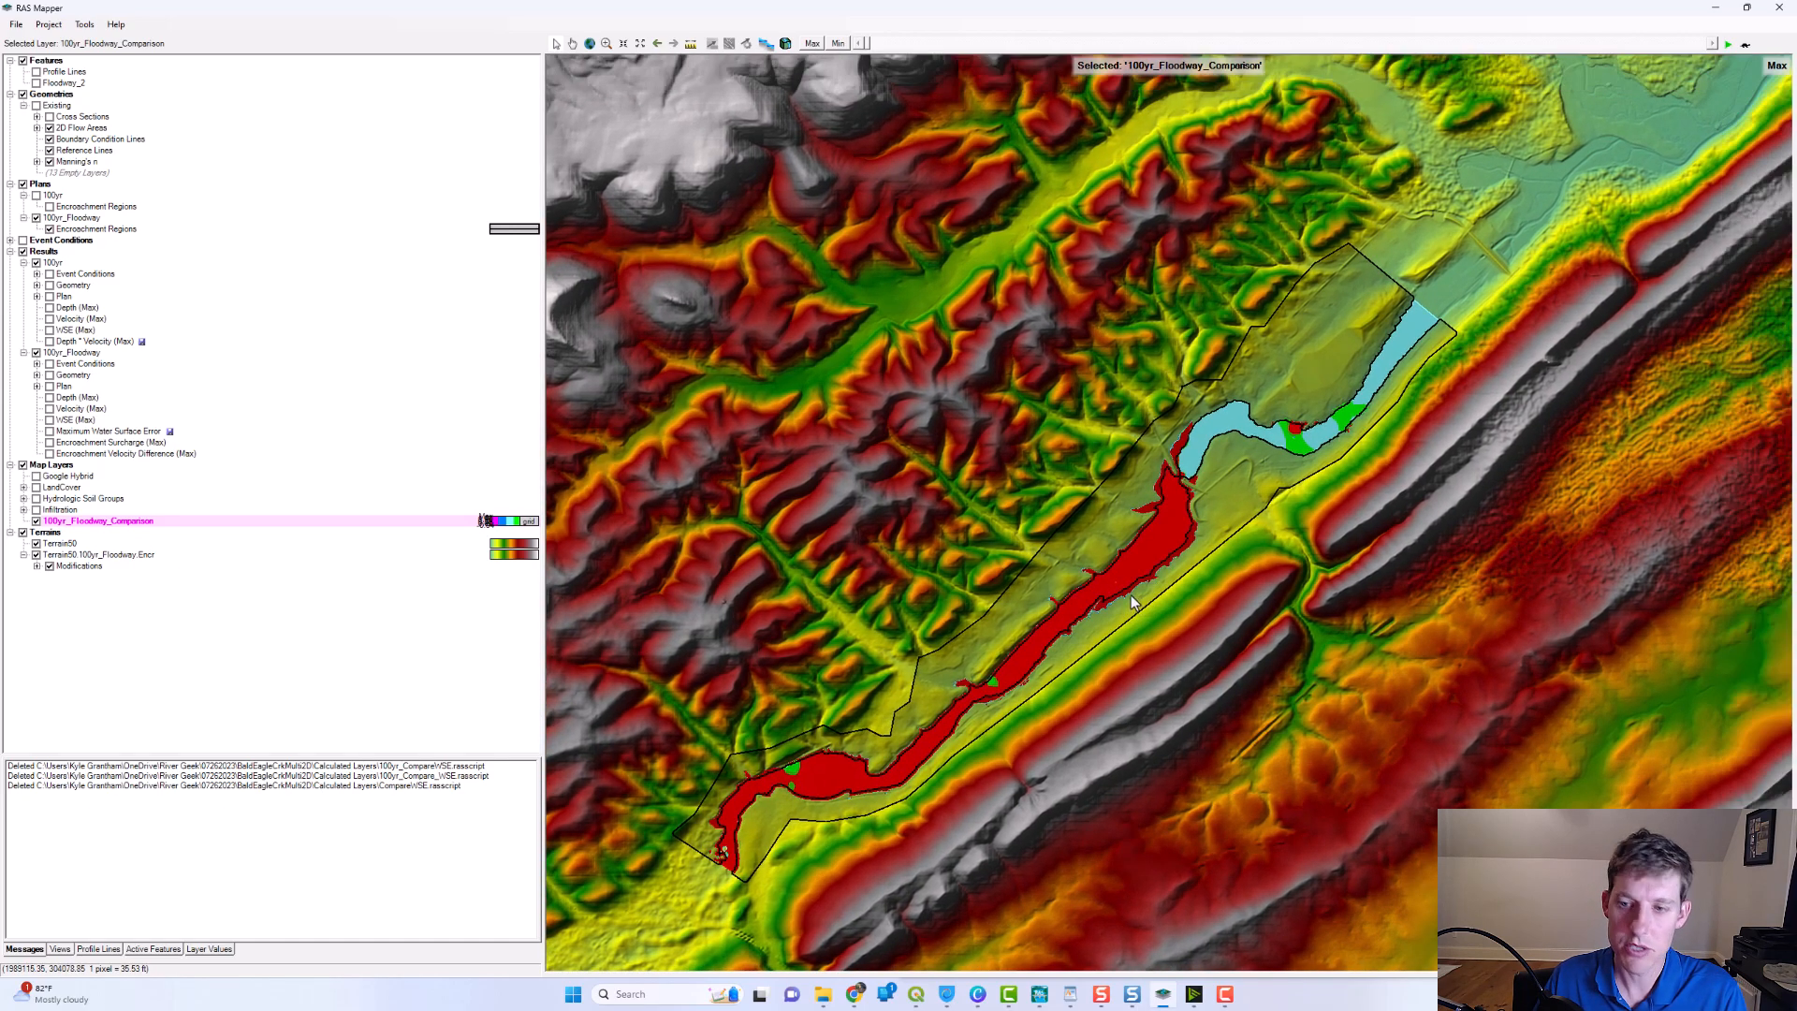
pyautogui.moveTo(1233, 562); pyautogui.dragTo(1166, 547)
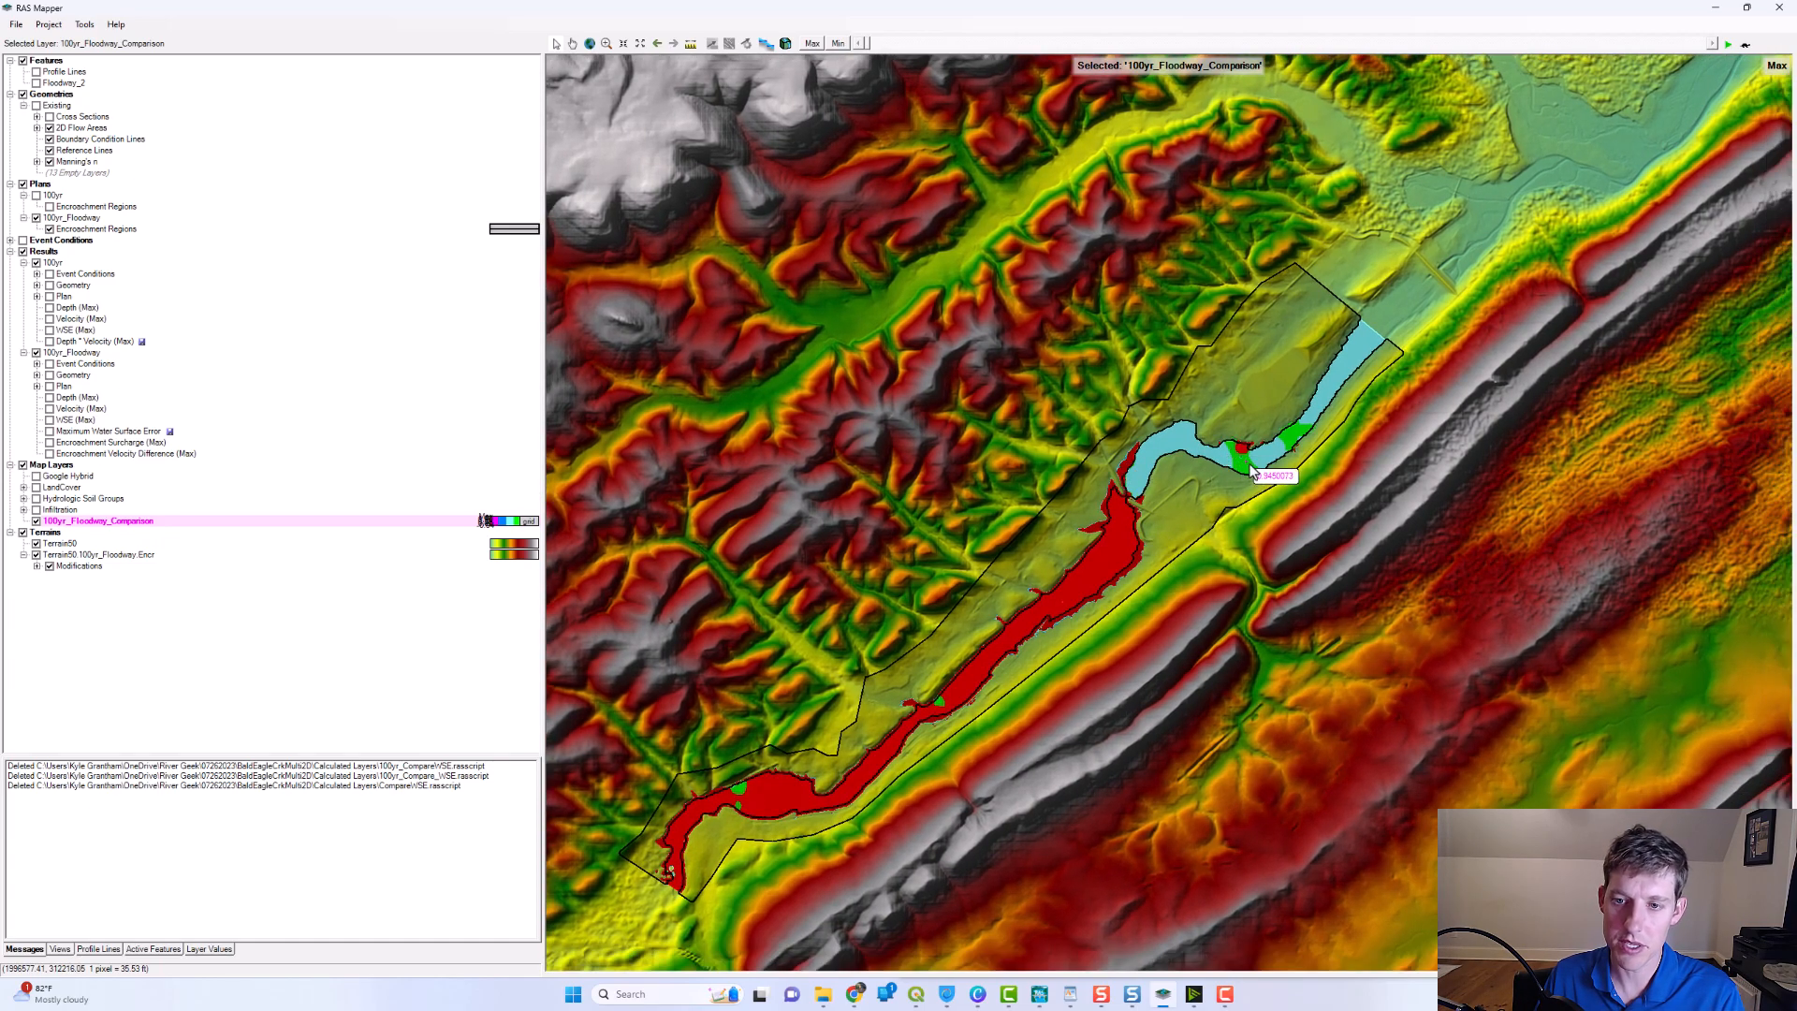
# - Export the current image of the 100yr_Floodway_Comparison layer as a JPG, overwriting Floodway_1 in the Floodway folder
pyautogui.rightClick(195, 531)
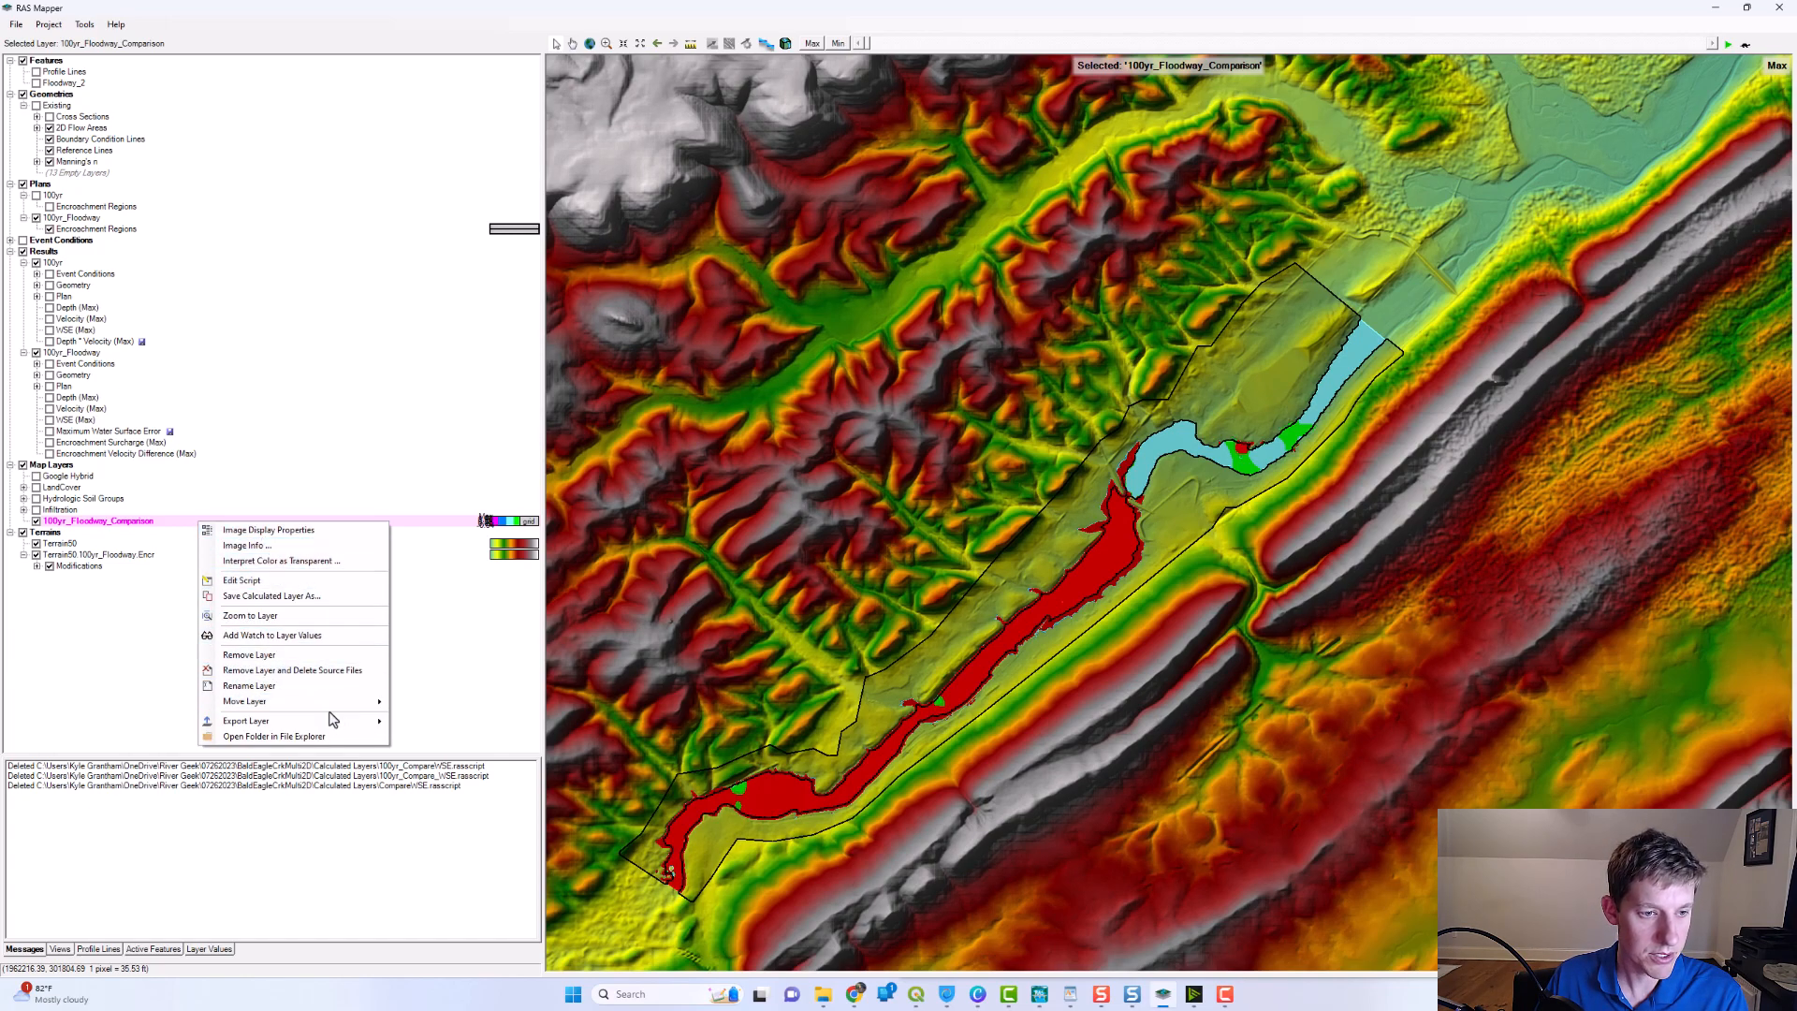
pyautogui.moveTo(338, 720)
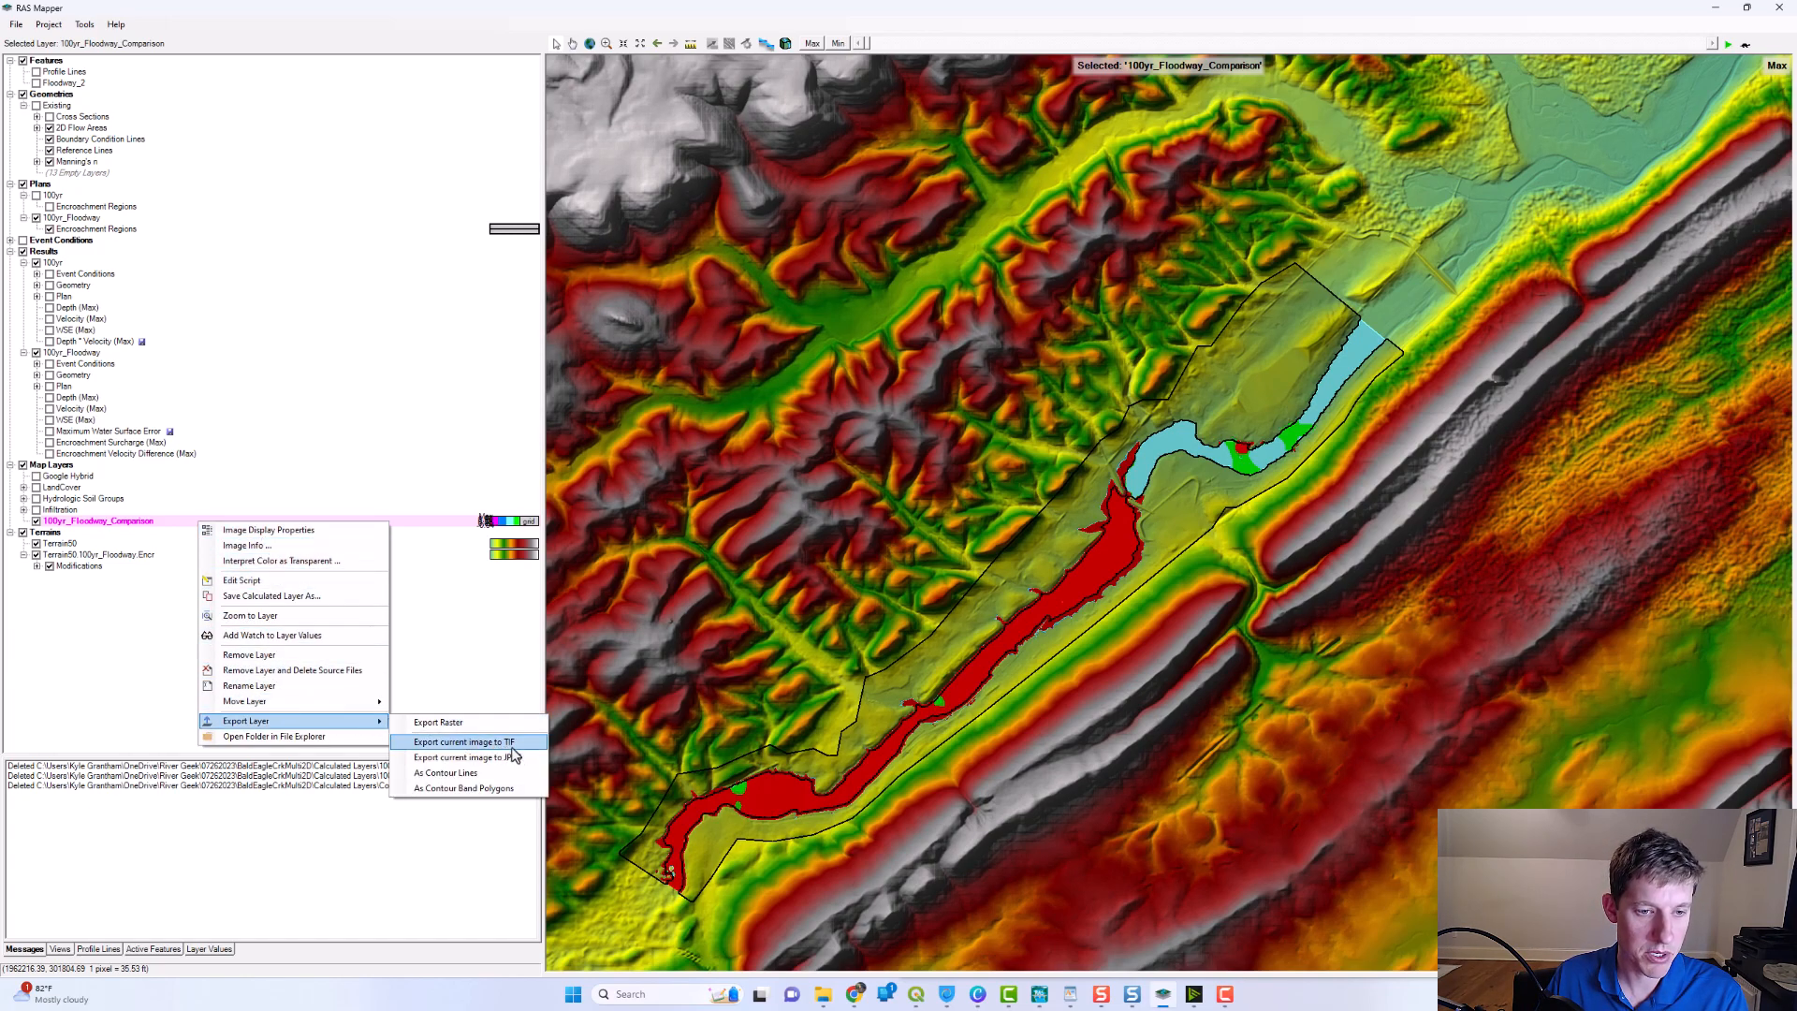
pyautogui.click(468, 757)
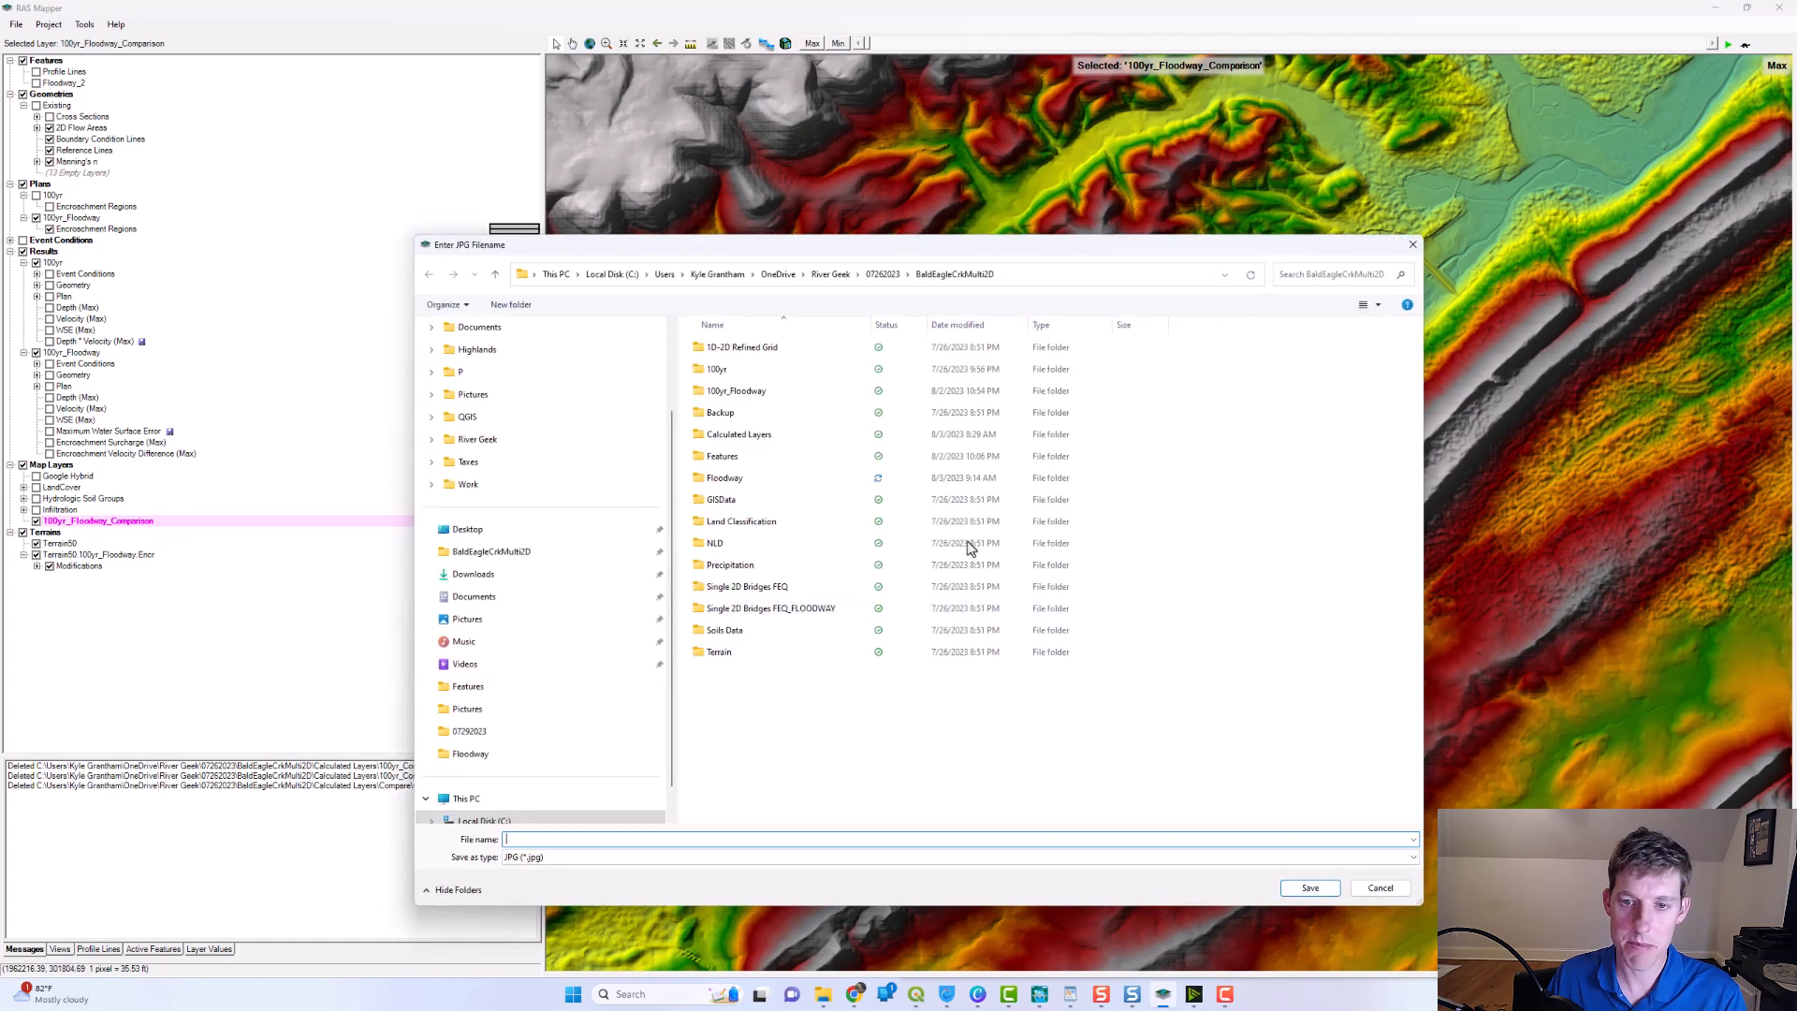
pyautogui.doubleClick(758, 489)
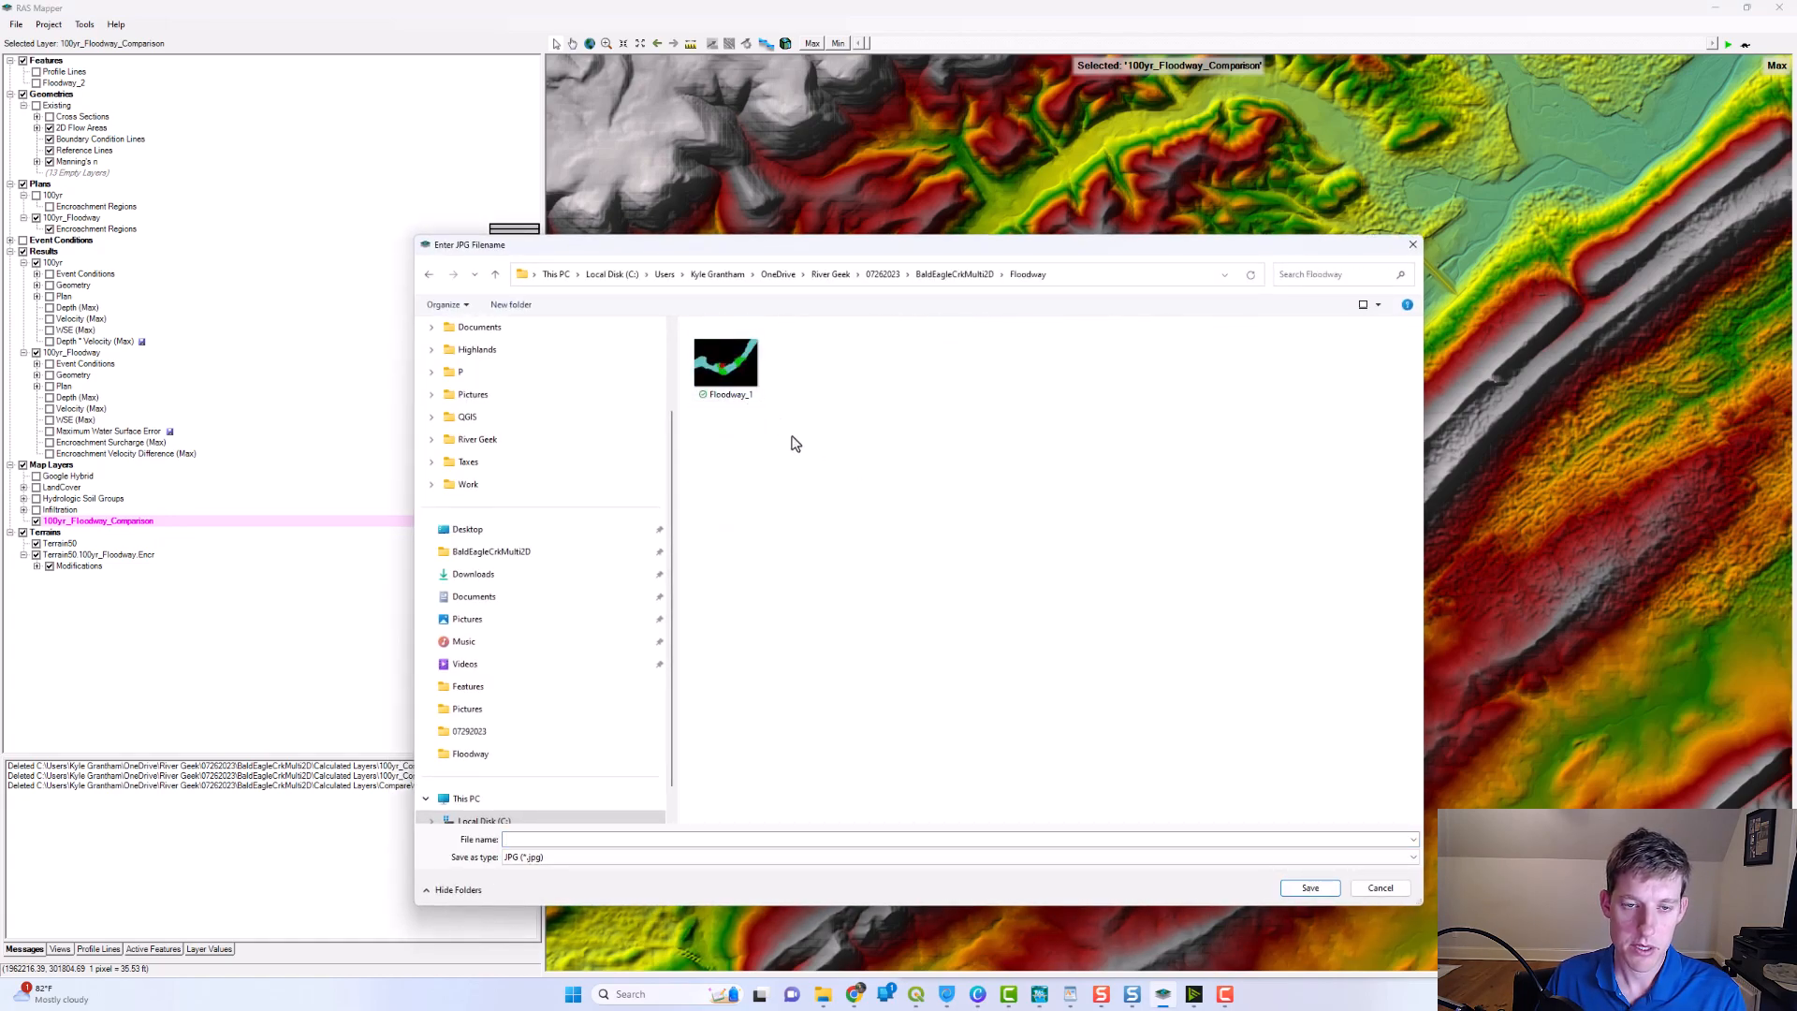
pyautogui.click(734, 388)
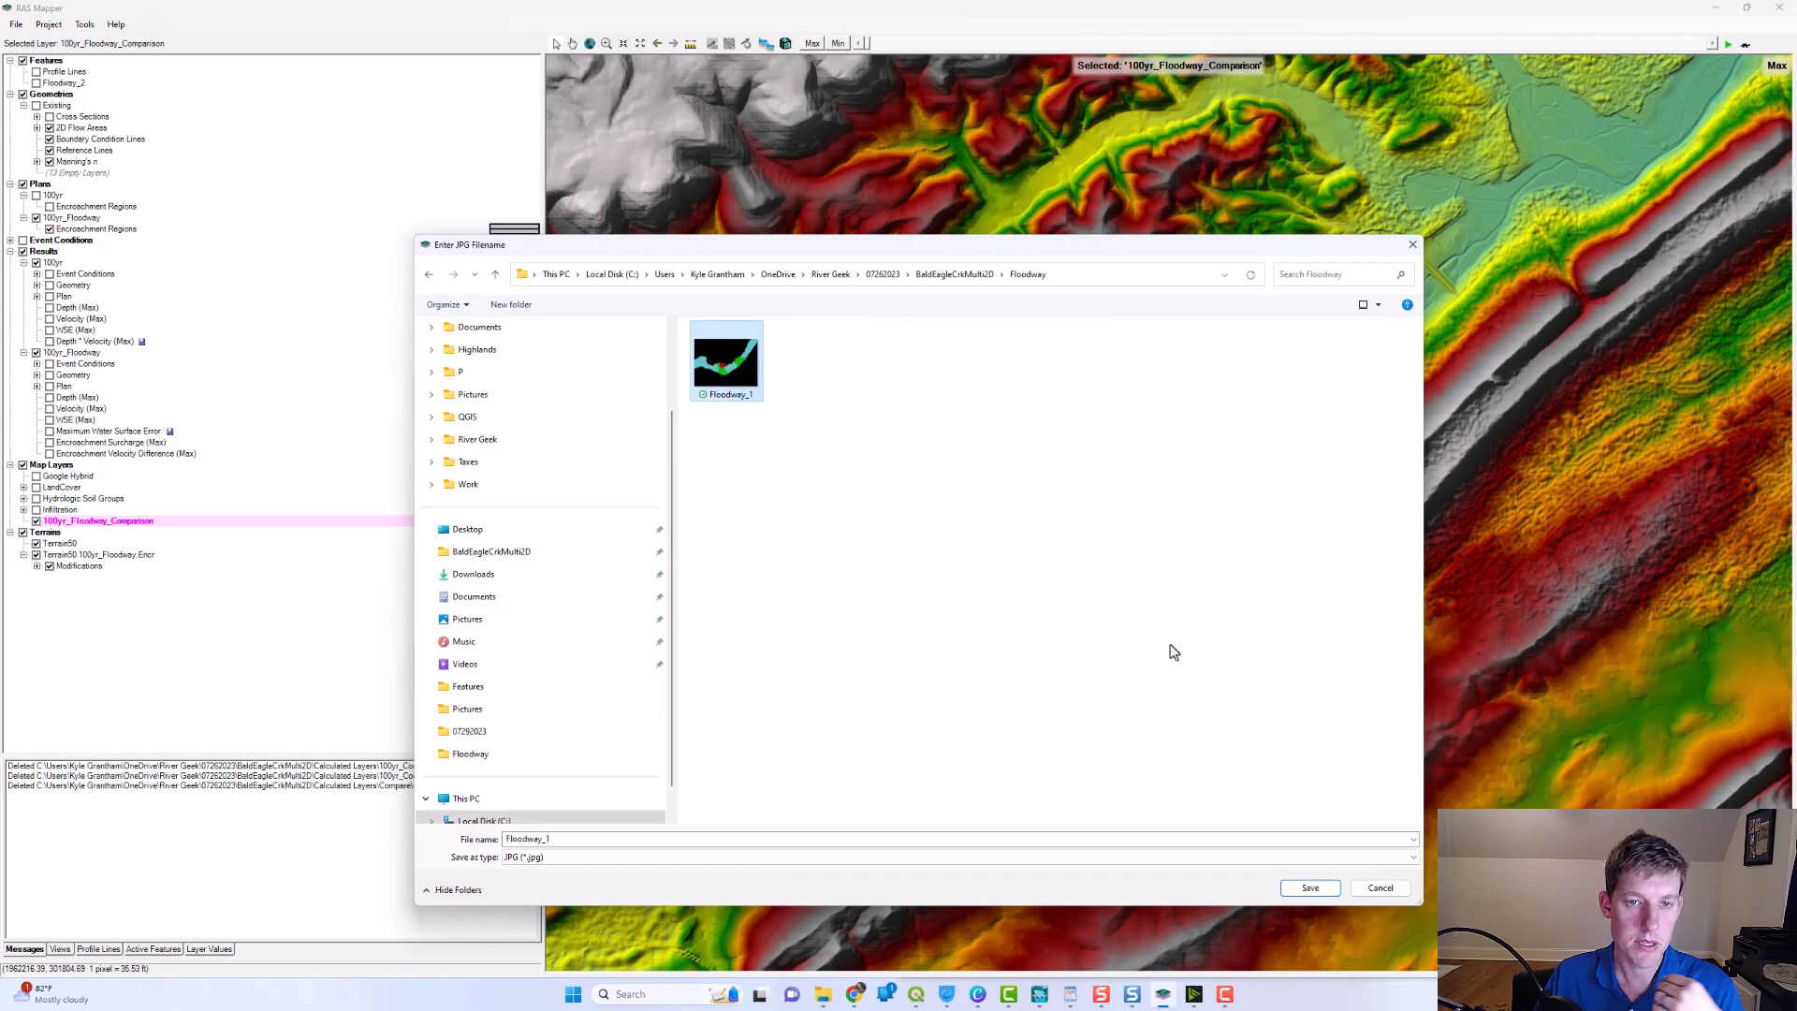
pyautogui.click(1310, 888)
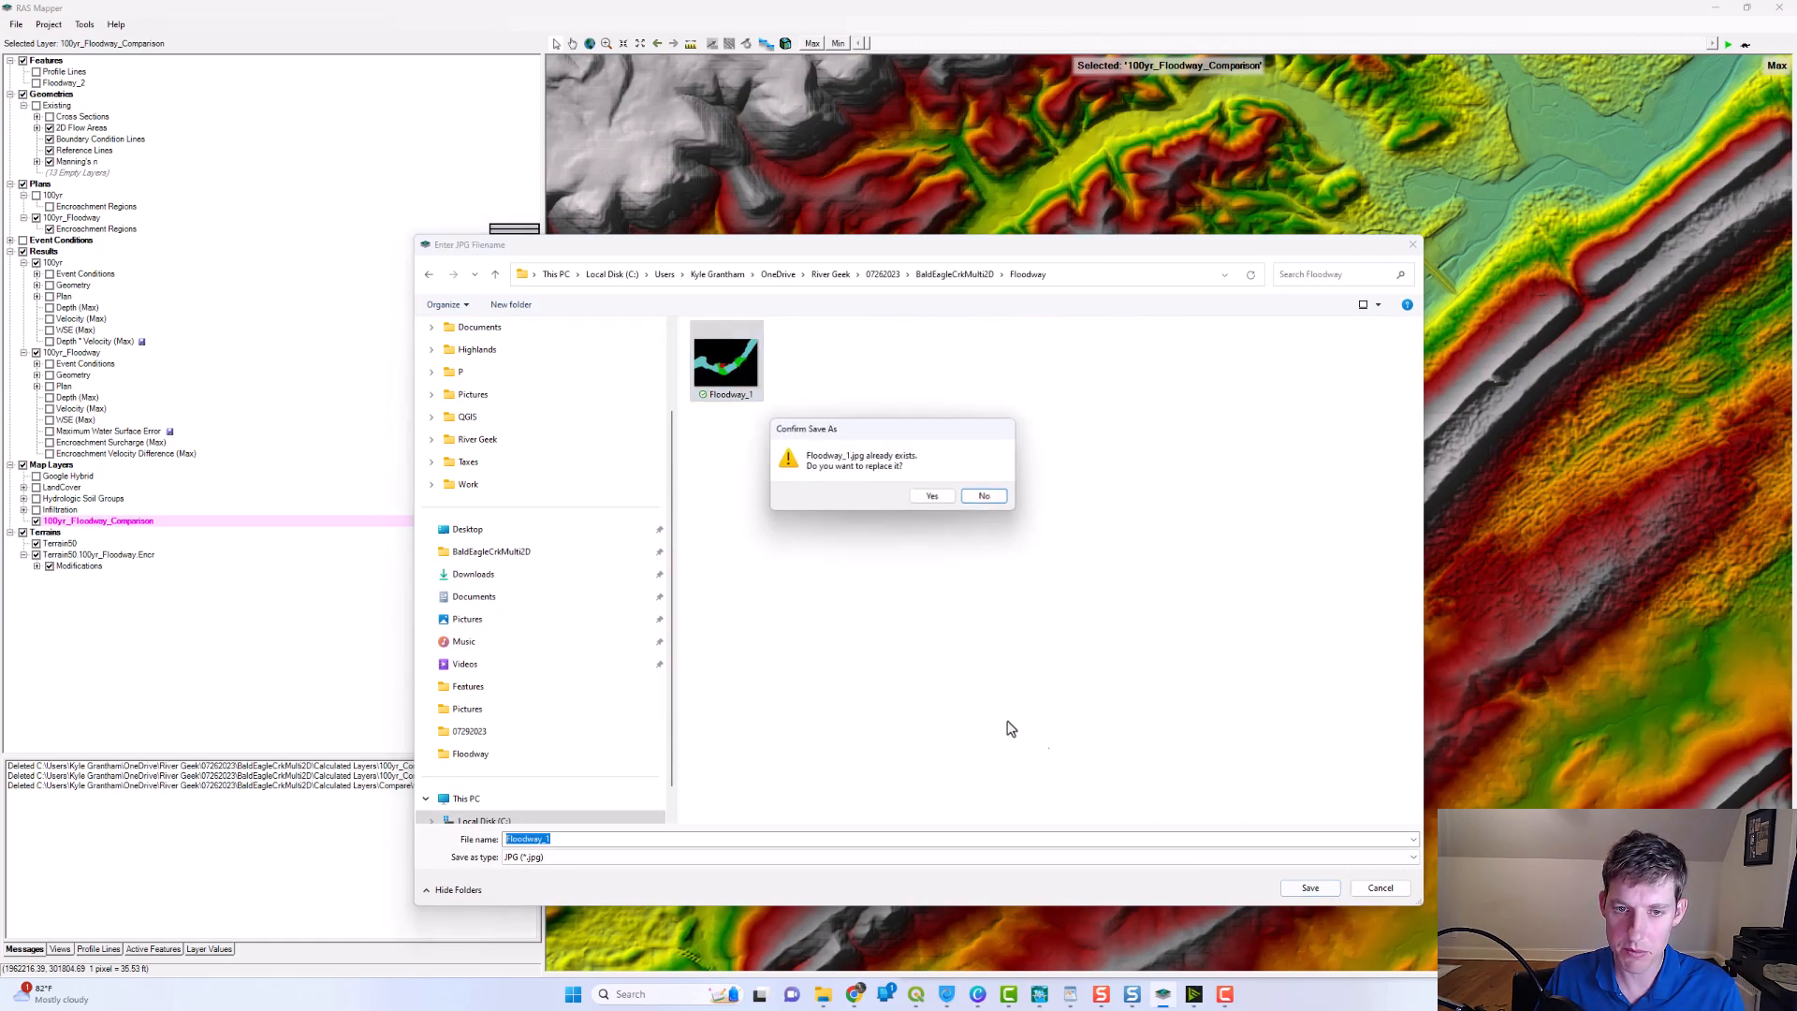
pyautogui.click(947, 499)
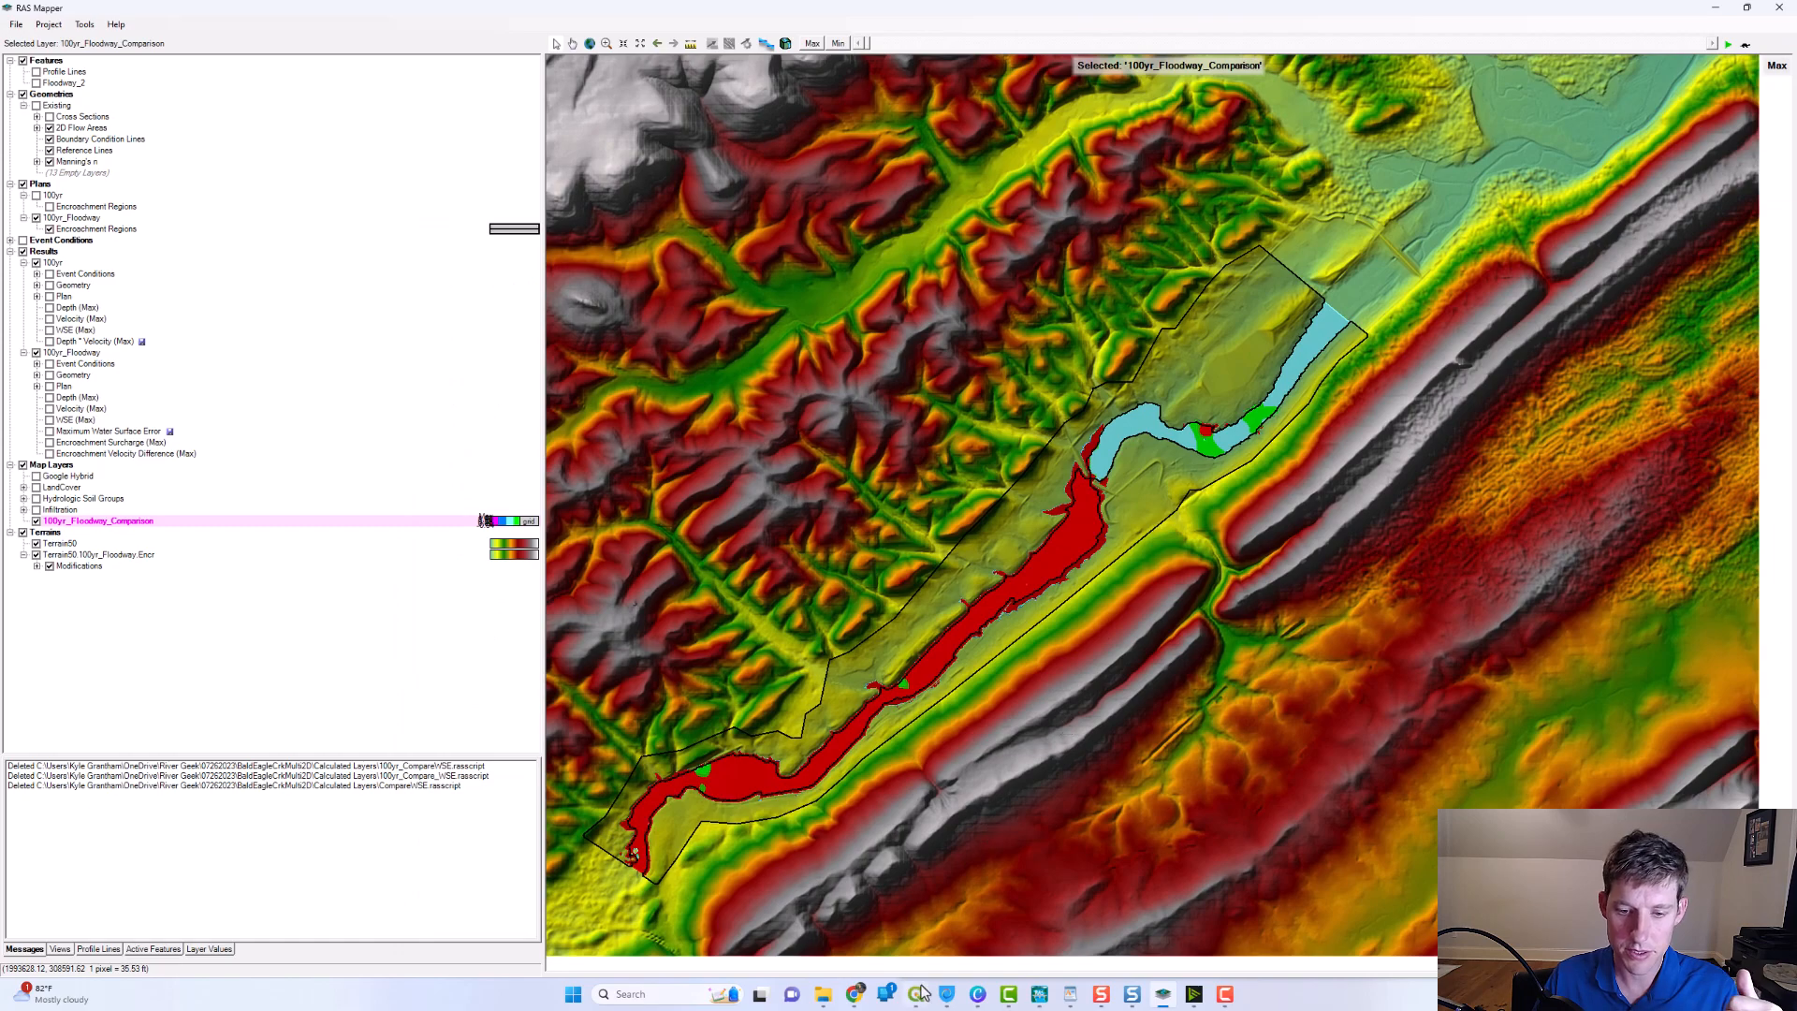
# - Switch to QGIS and place the updated Floodway_1 image layer beneath Floodway_Encroachment_3
pyautogui.click(916, 994)
pyautogui.moveTo(771, 714); pyautogui.dragTo(1118, 814)
pyautogui.click(822, 993)
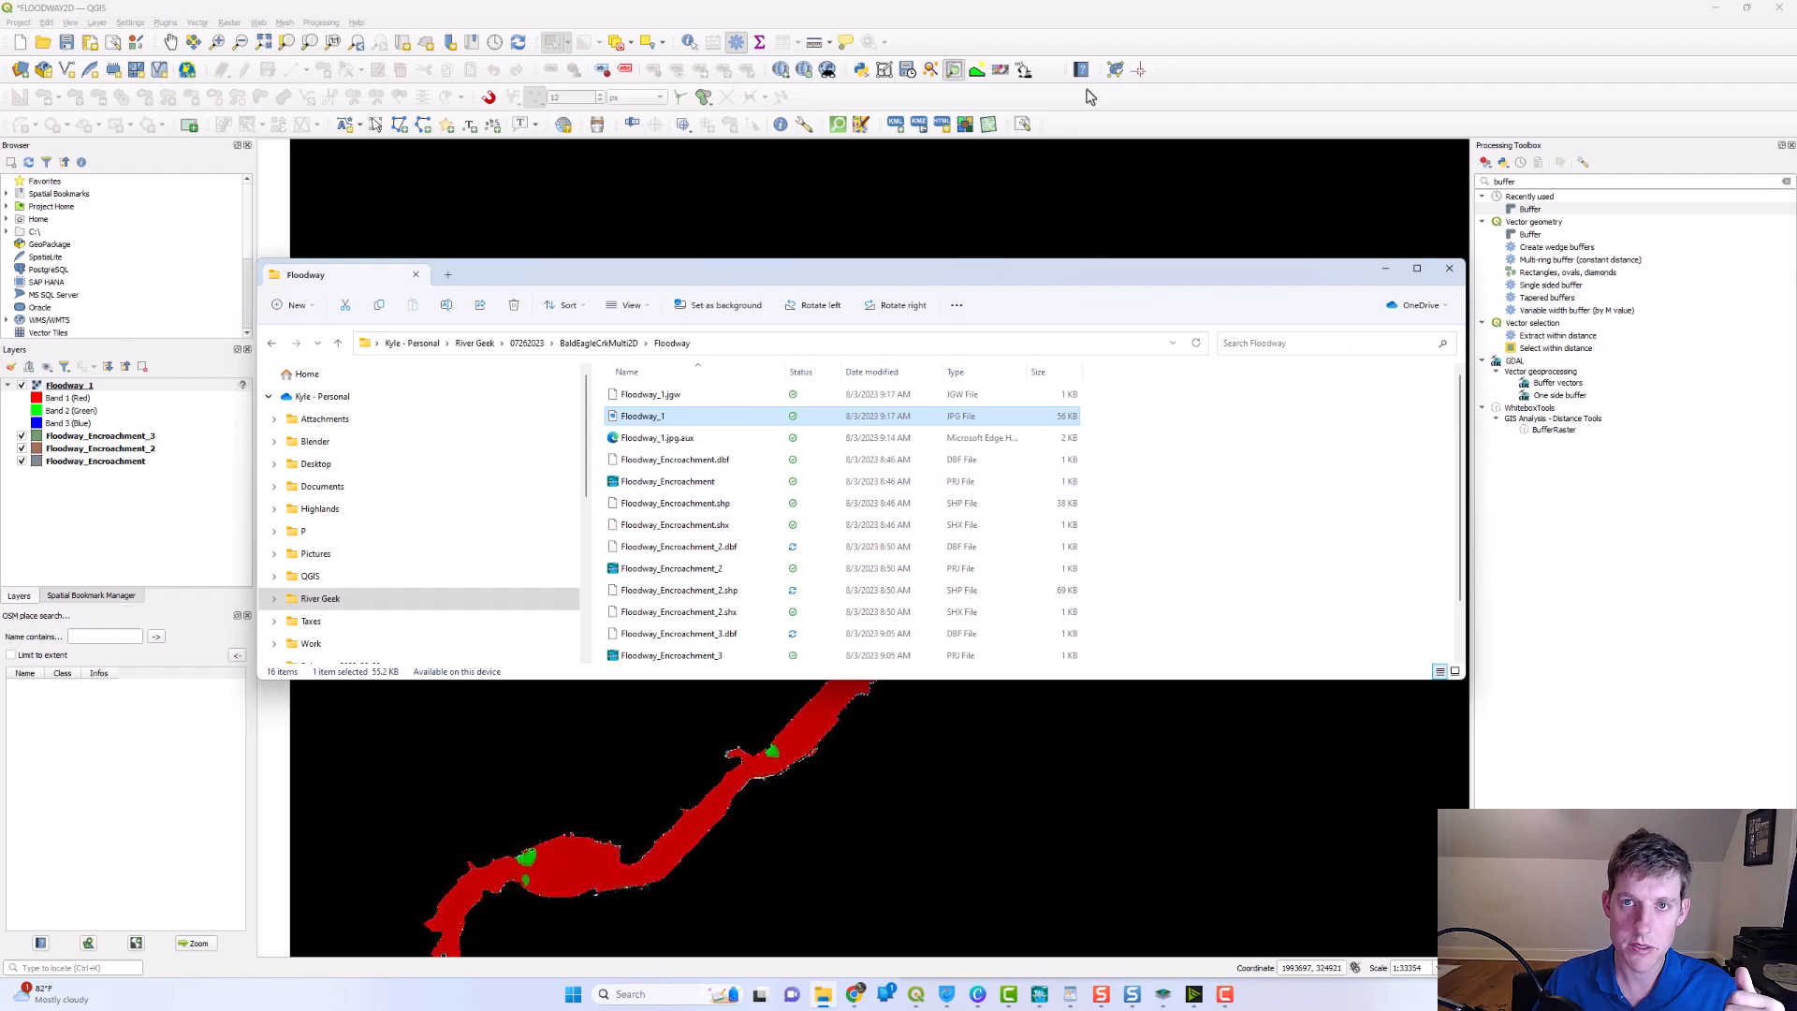
pyautogui.click(1134, 14)
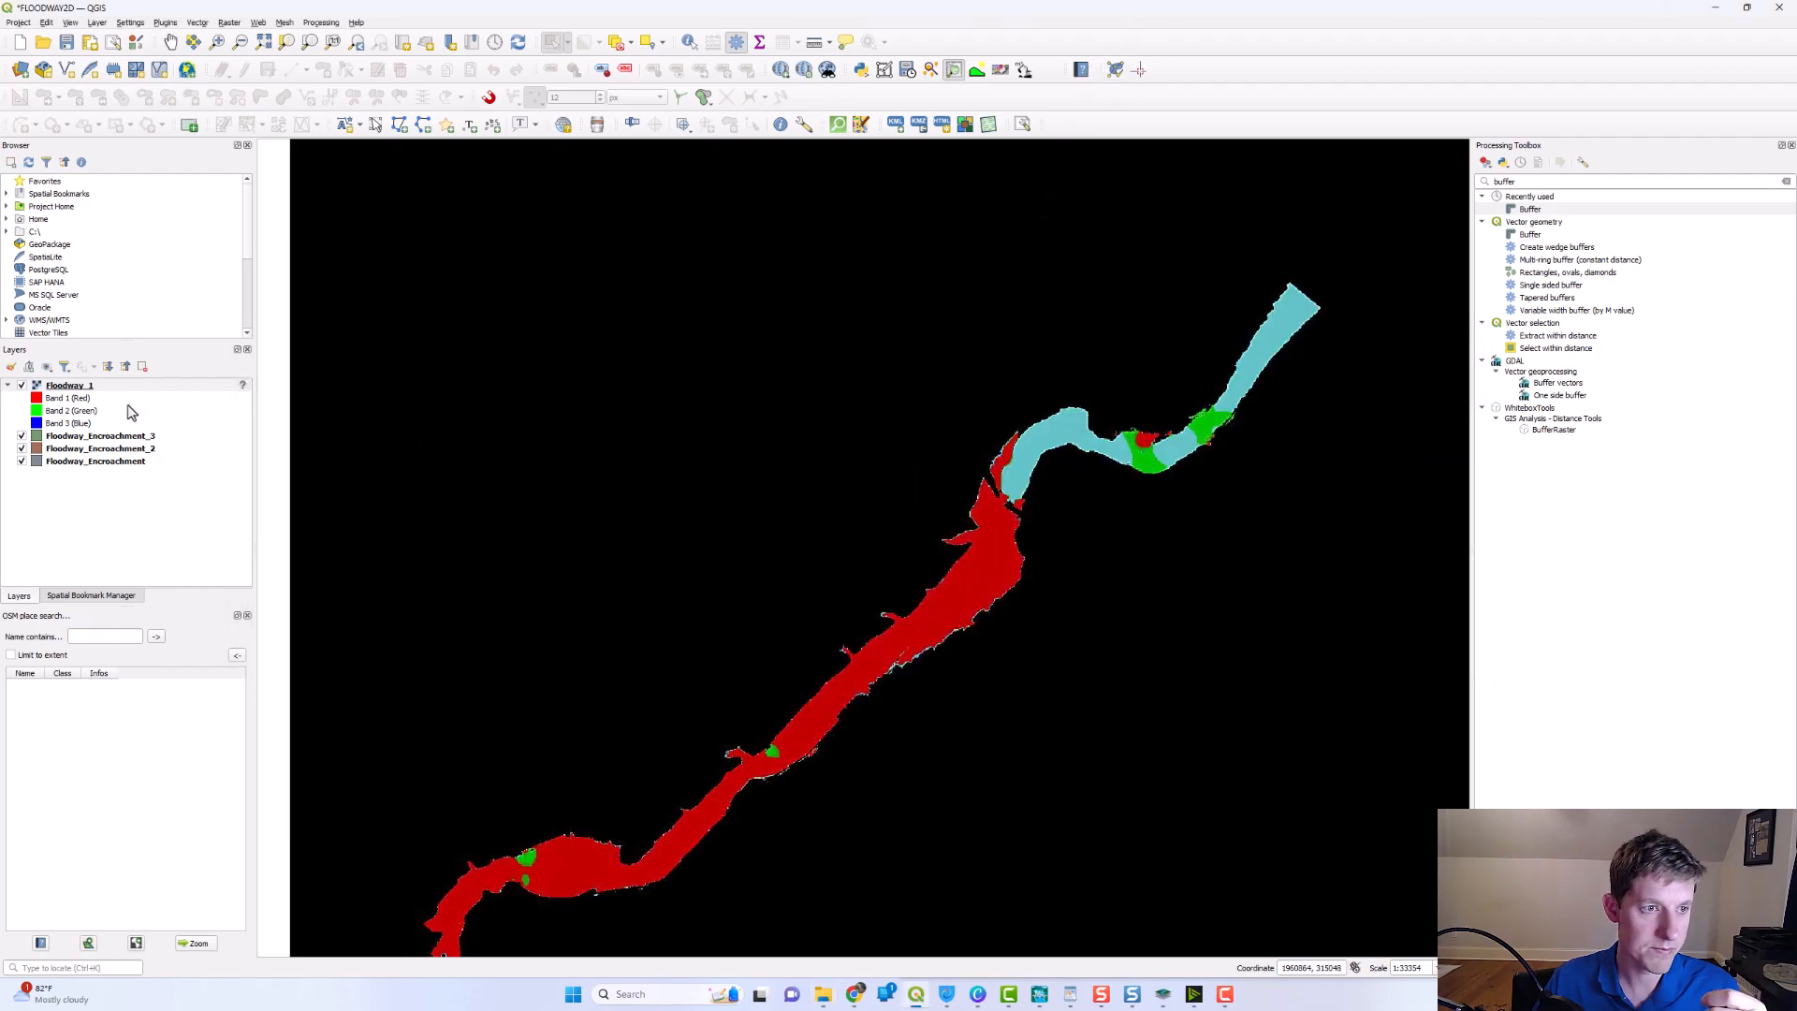
pyautogui.moveTo(80, 387)
pyautogui.mouseDown()
pyautogui.moveTo(168, 478)
pyautogui.moveTo(144, 453)
pyautogui.moveTo(168, 439)
pyautogui.mouseUp()
# - Compare the Floodway_Encroachment_3 edges with the coloured zones of the Floodway_1 image along the upstream channel
pyautogui.scroll(2, 1015, 474)
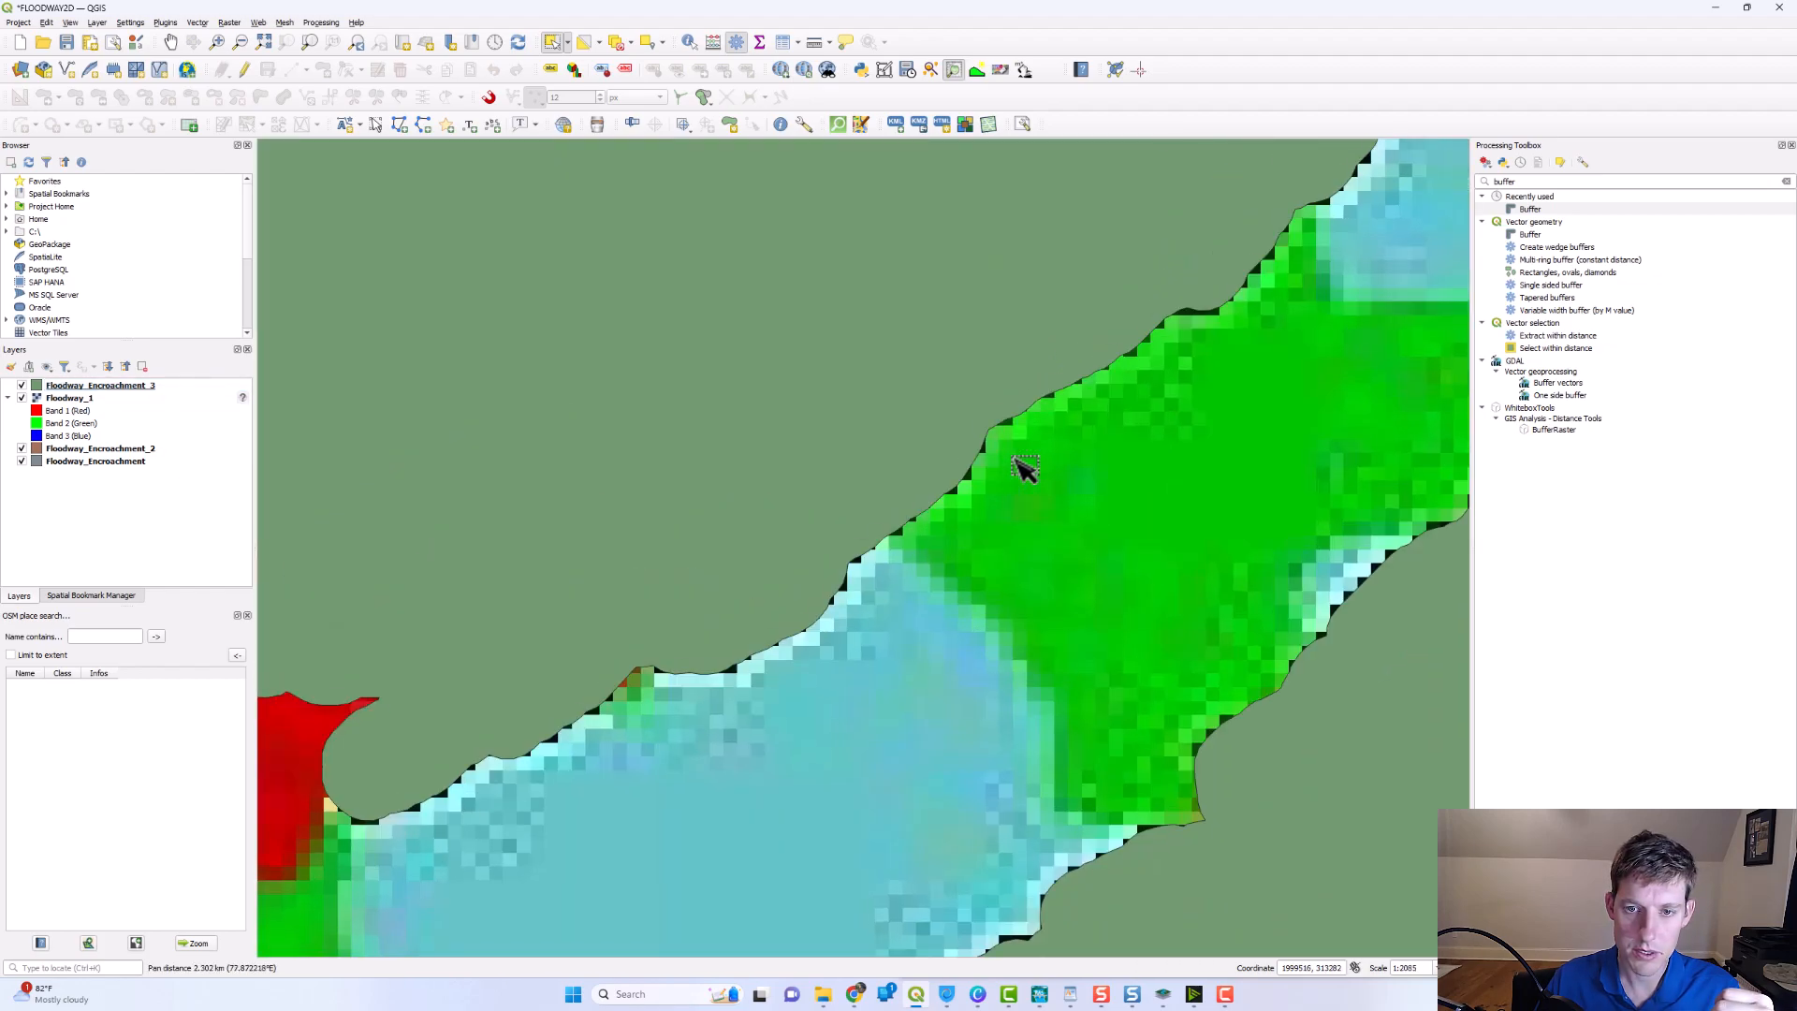
pyautogui.scroll(-2, 1020, 506)
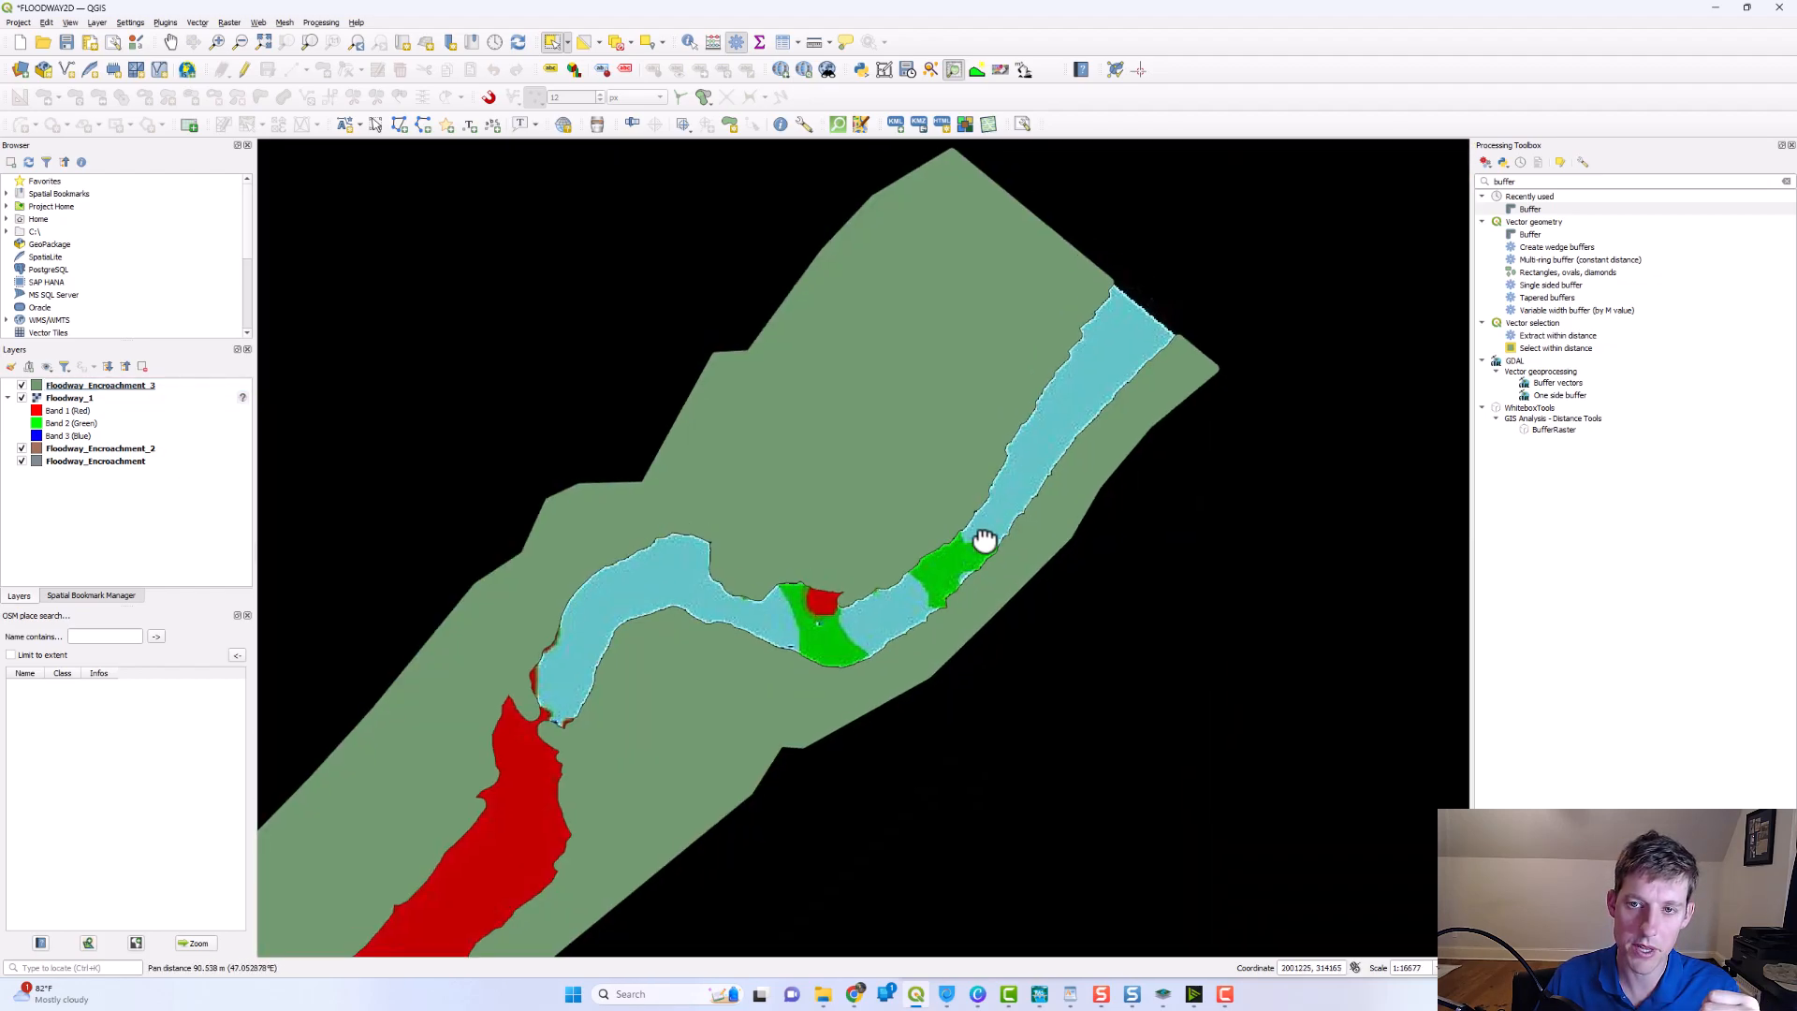
pyautogui.moveTo(1072, 348); pyautogui.dragTo(1005, 395)
pyautogui.scroll(2, 1005, 397)
pyautogui.scroll(-2, 1004, 395)
pyautogui.moveTo(850, 590); pyautogui.dragTo(923, 513)
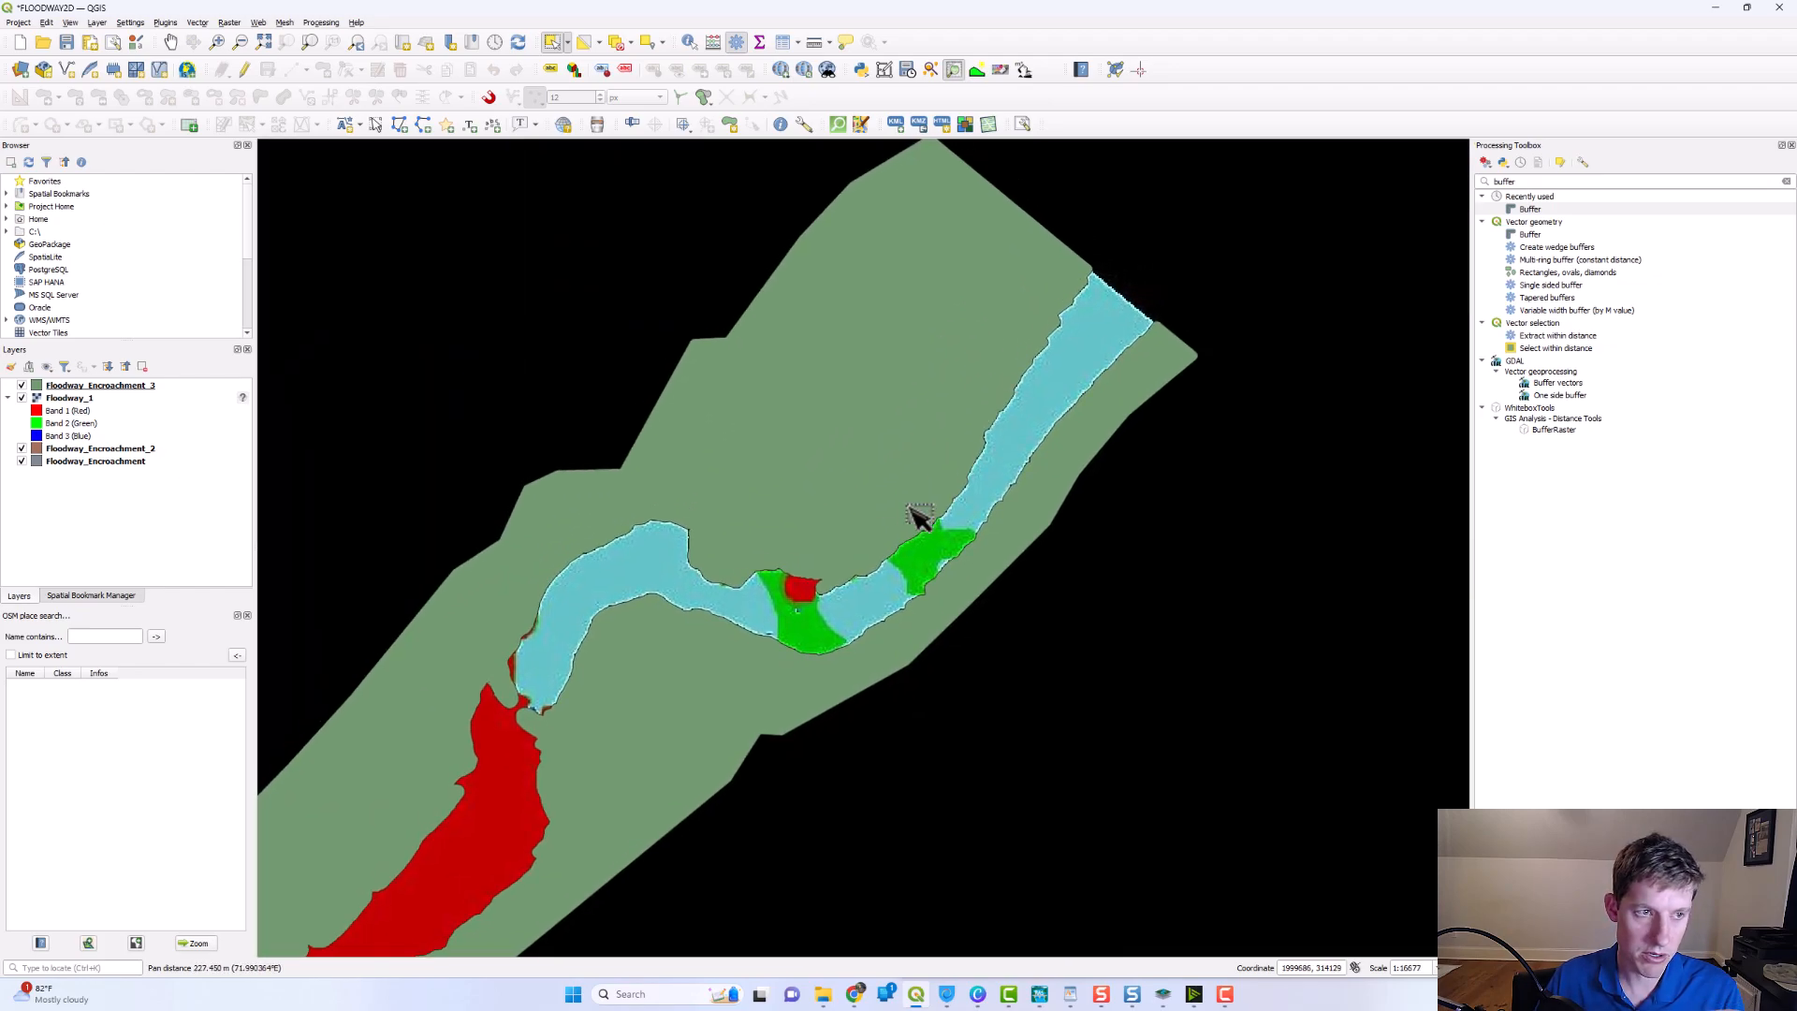
pyautogui.moveTo(926, 425); pyautogui.dragTo(908, 479)
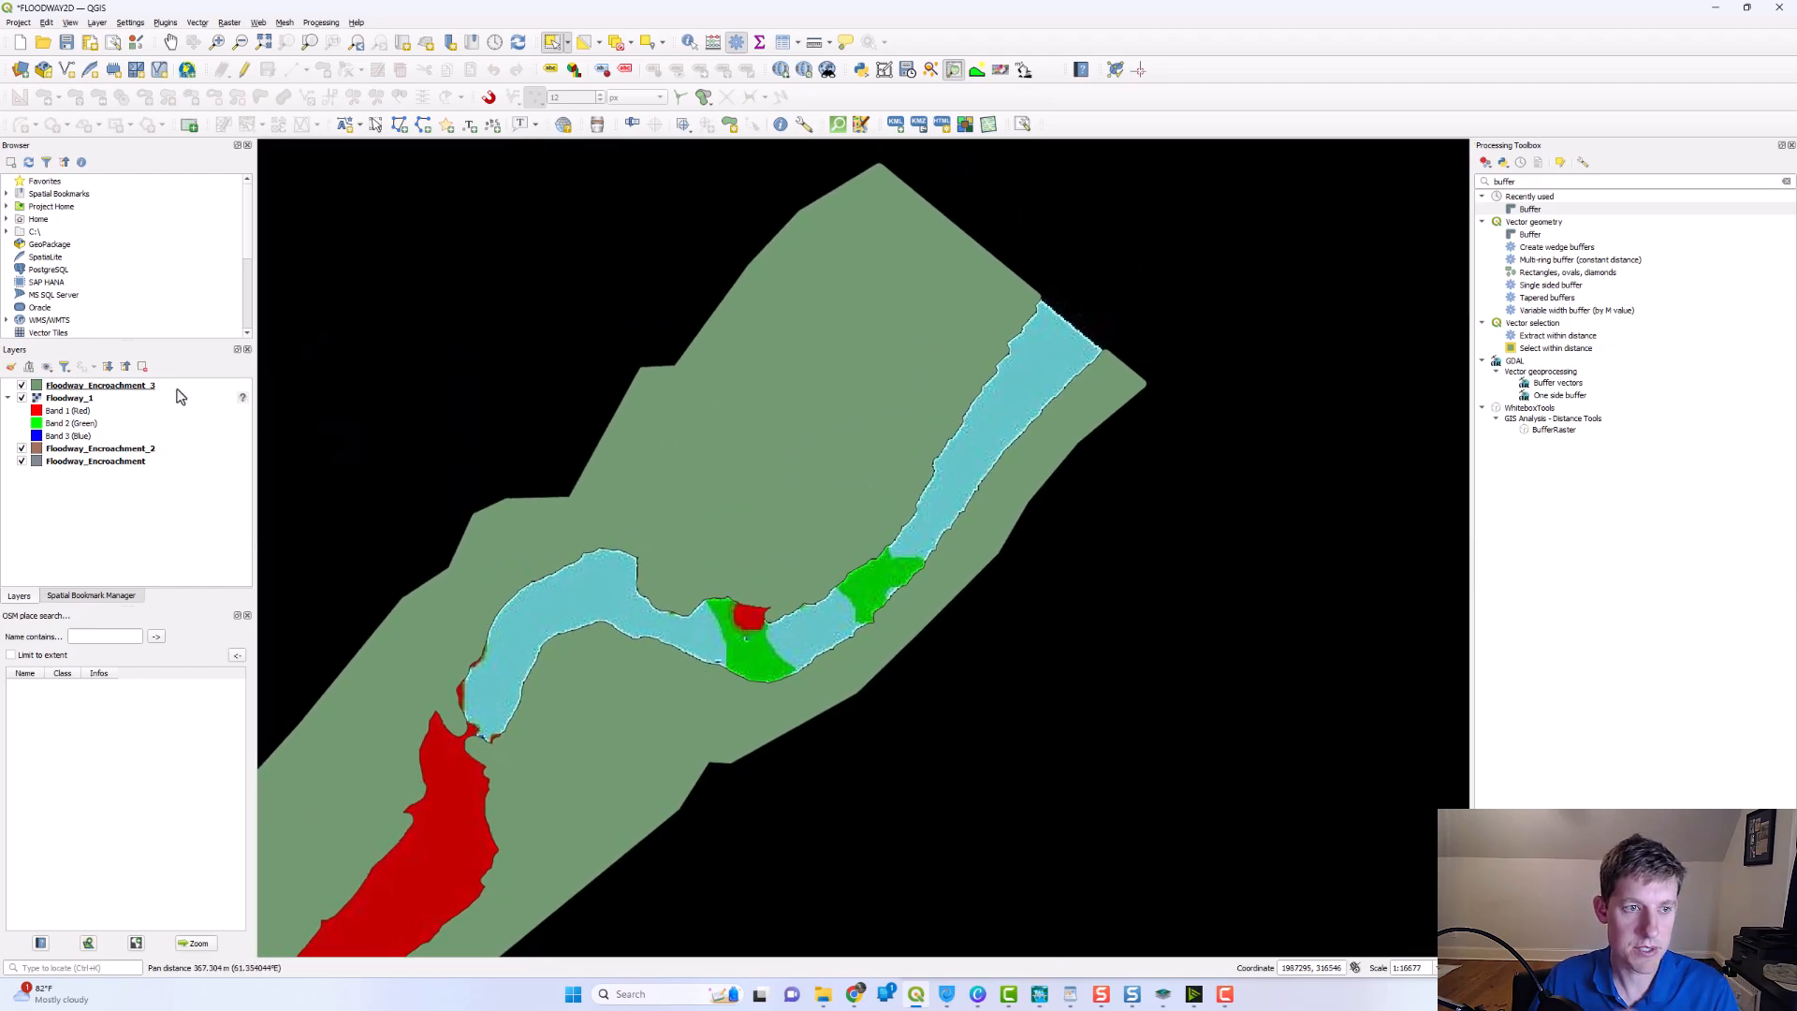
# - Enable editing on the Floodway_Encroachment_3 layer
pyautogui.click(140, 385)
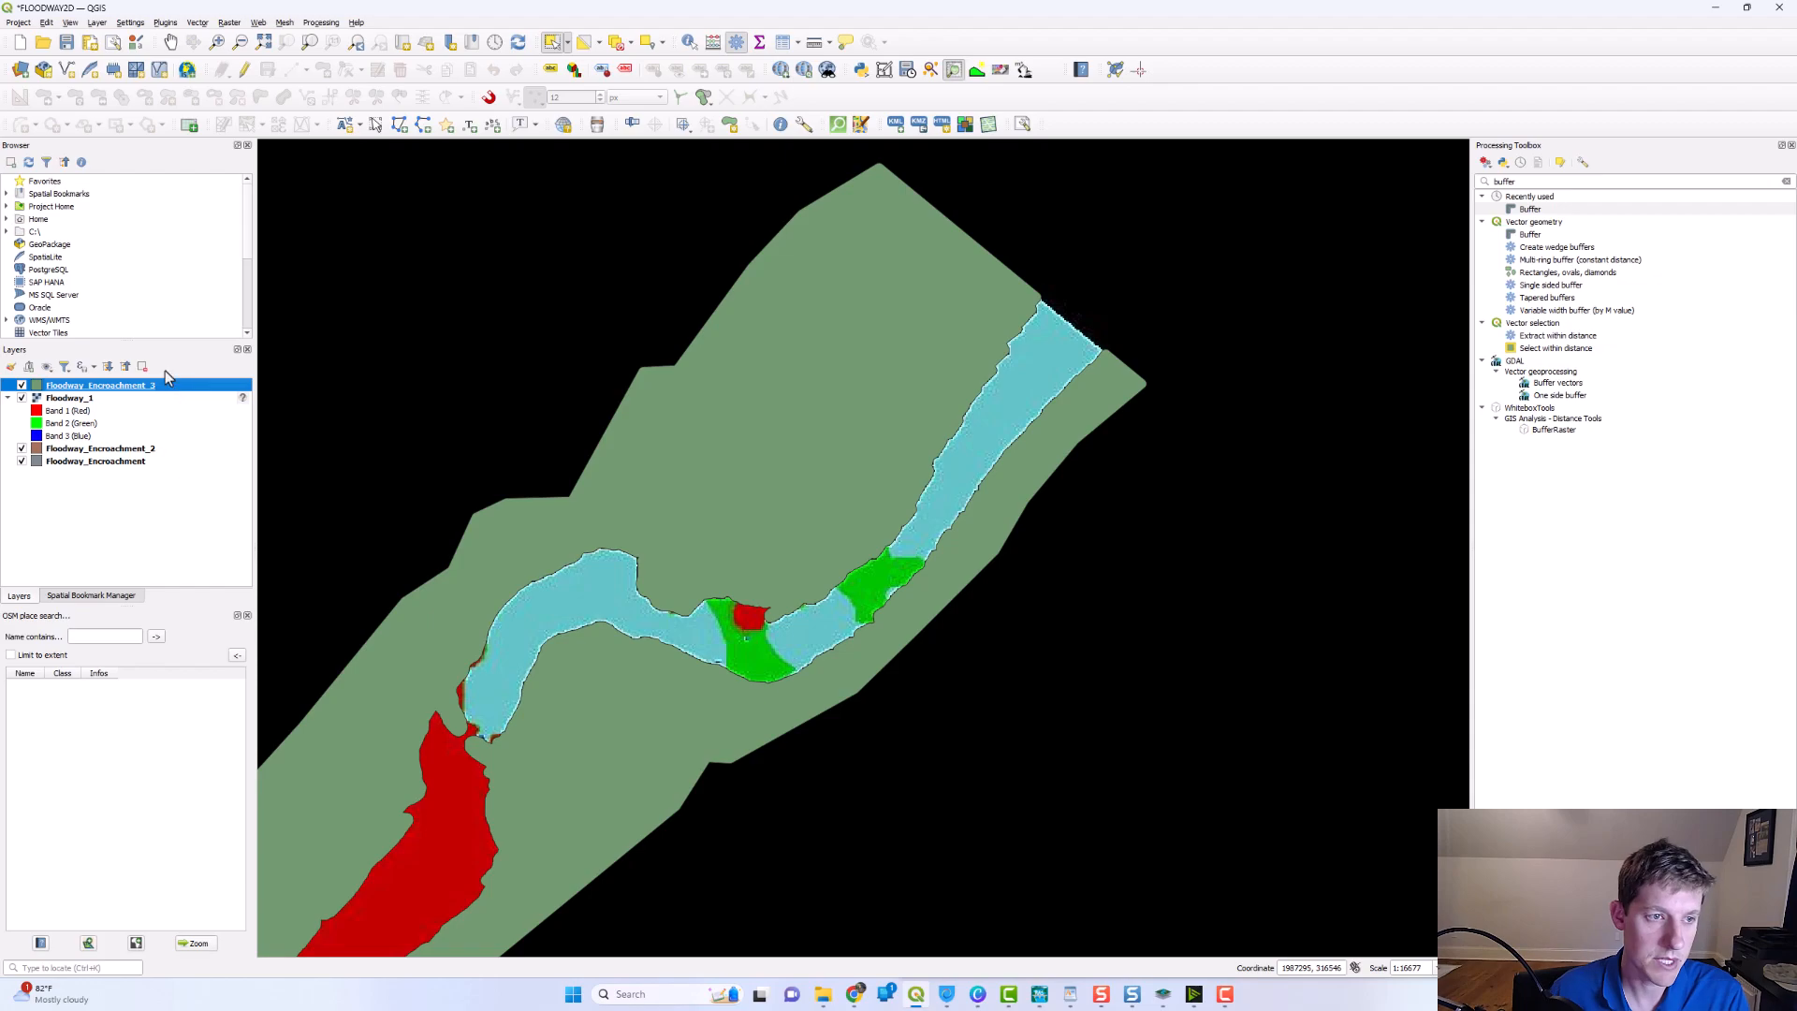
pyautogui.rightClick(167, 391)
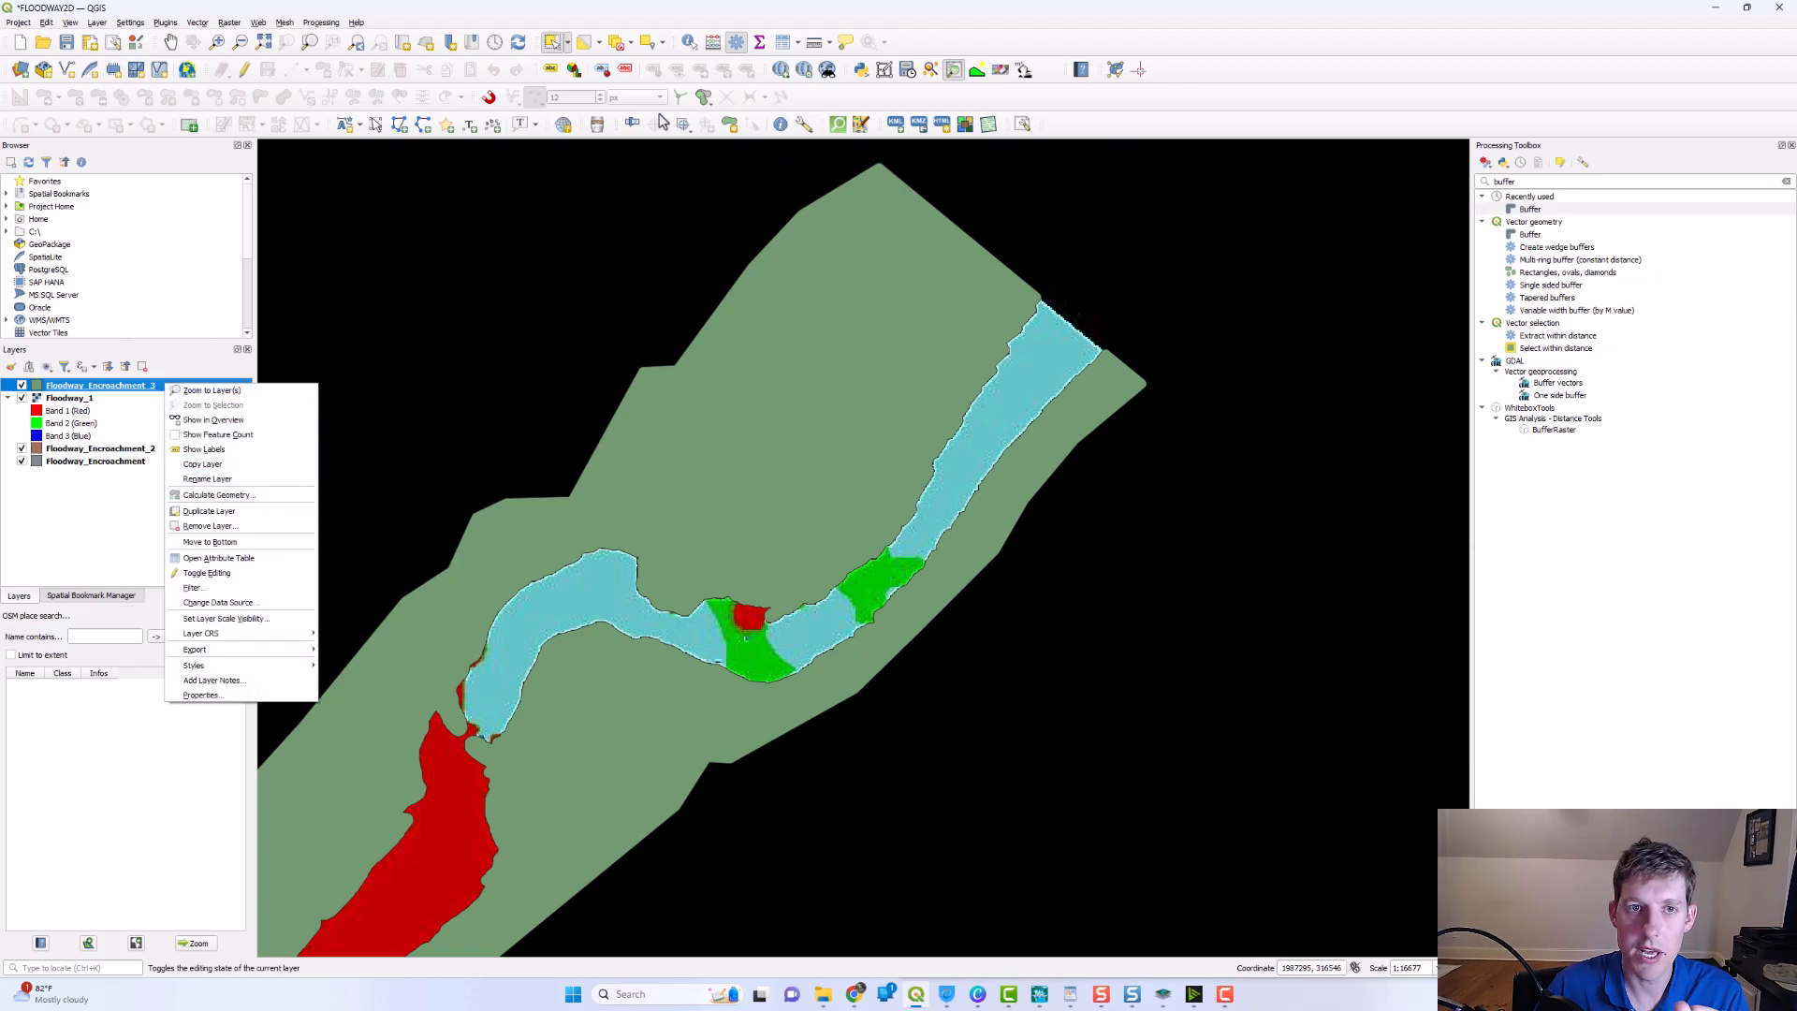
pyautogui.click(206, 573)
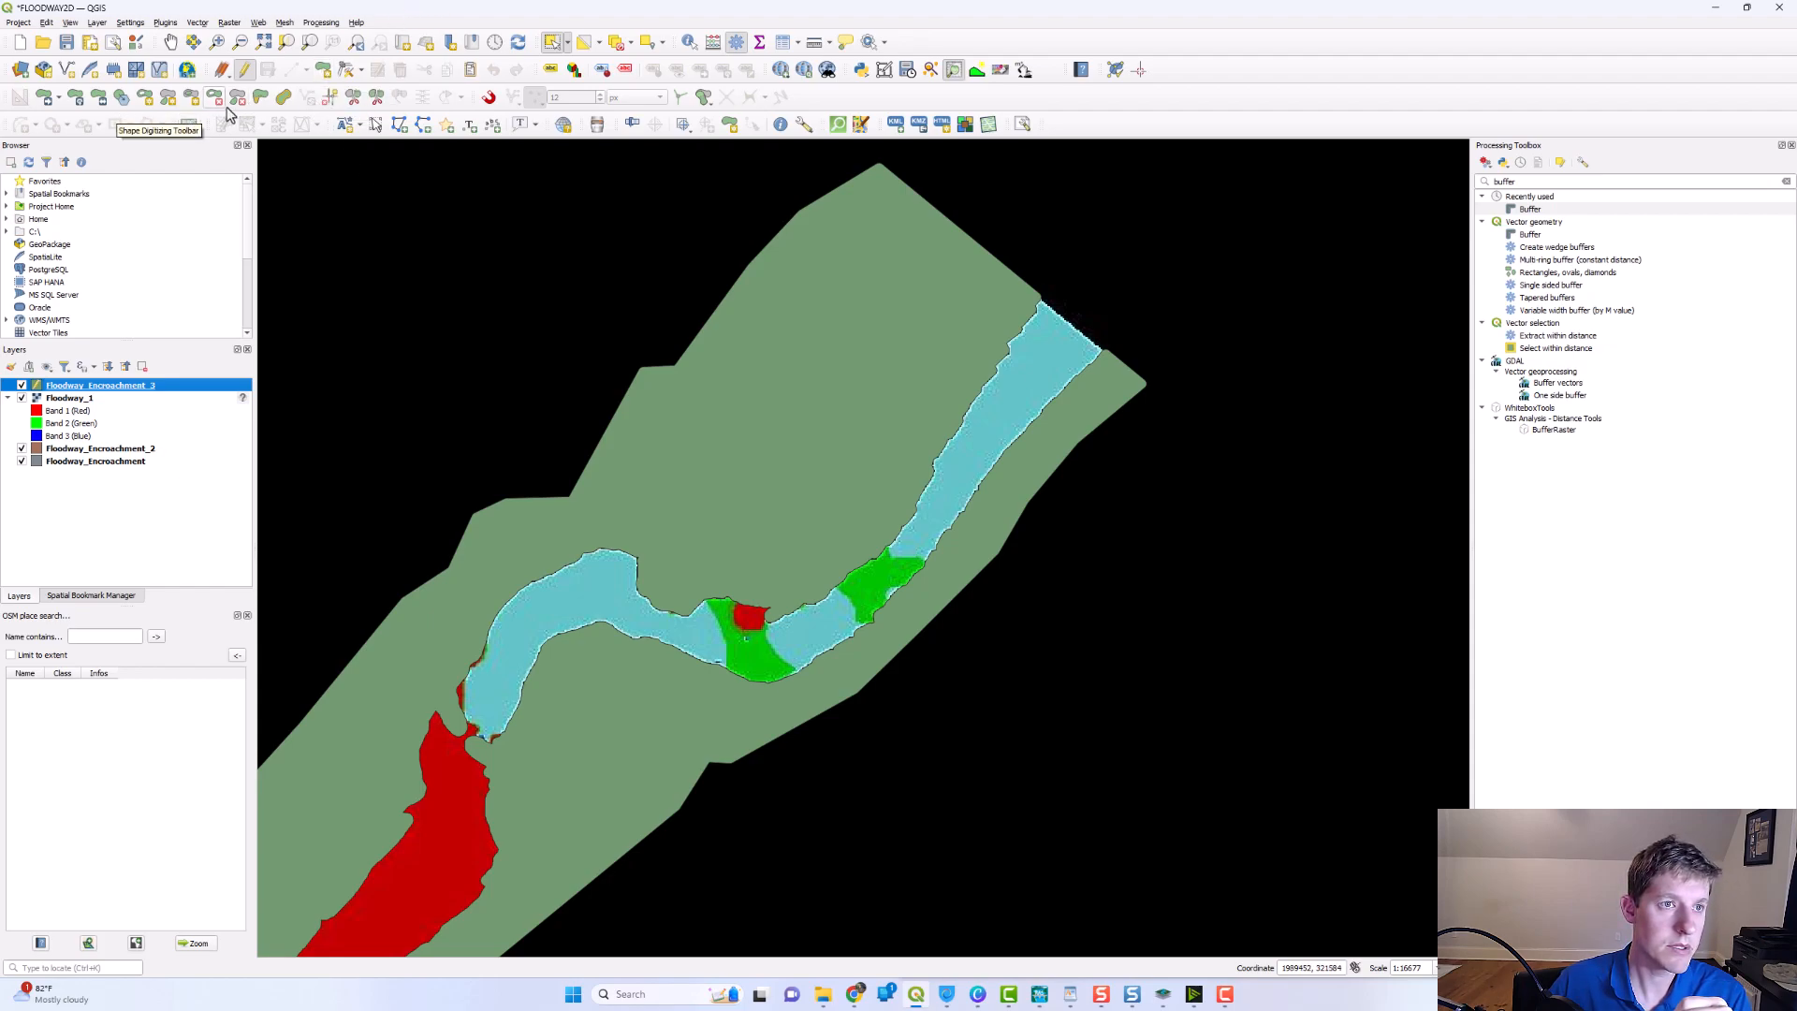
# - Reshape the channel-side edge of Encroachment Region 1 into a smooth line along the upstream reach, ending just above the green zone
pyautogui.click(261, 97)
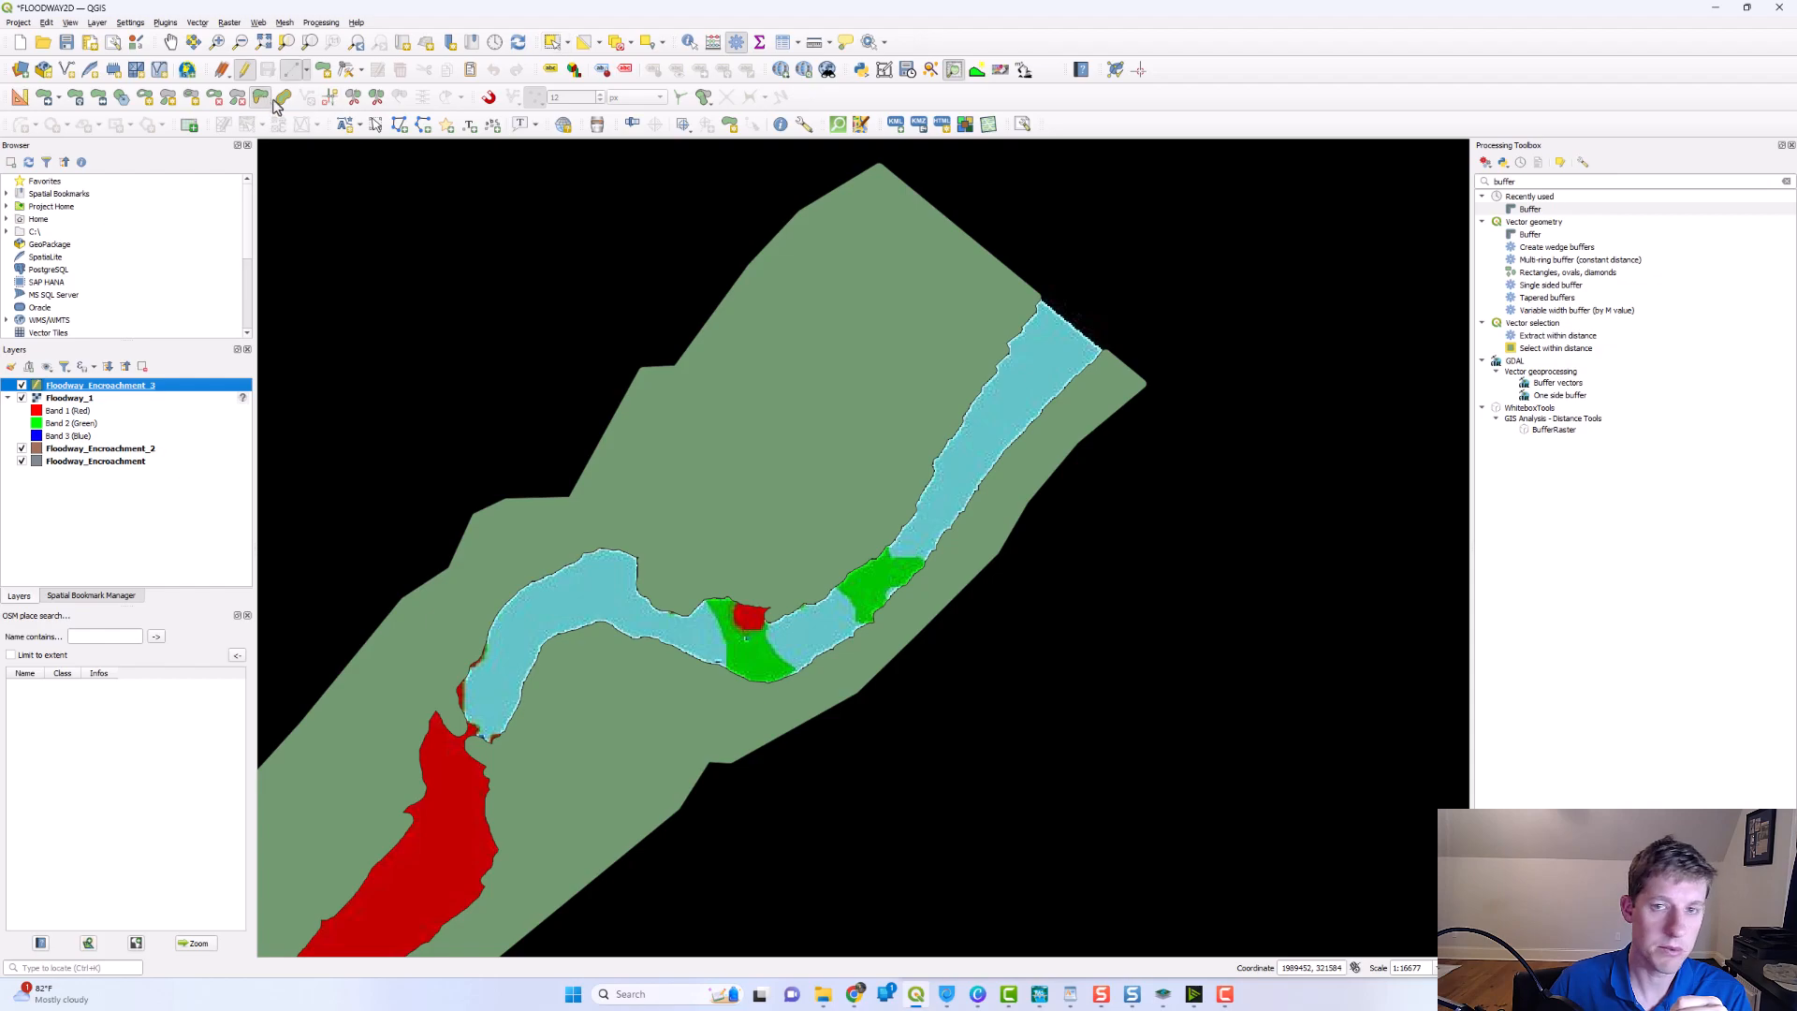
pyautogui.scroll(2, 955, 328)
pyautogui.click(552, 41)
pyautogui.click(782, 321)
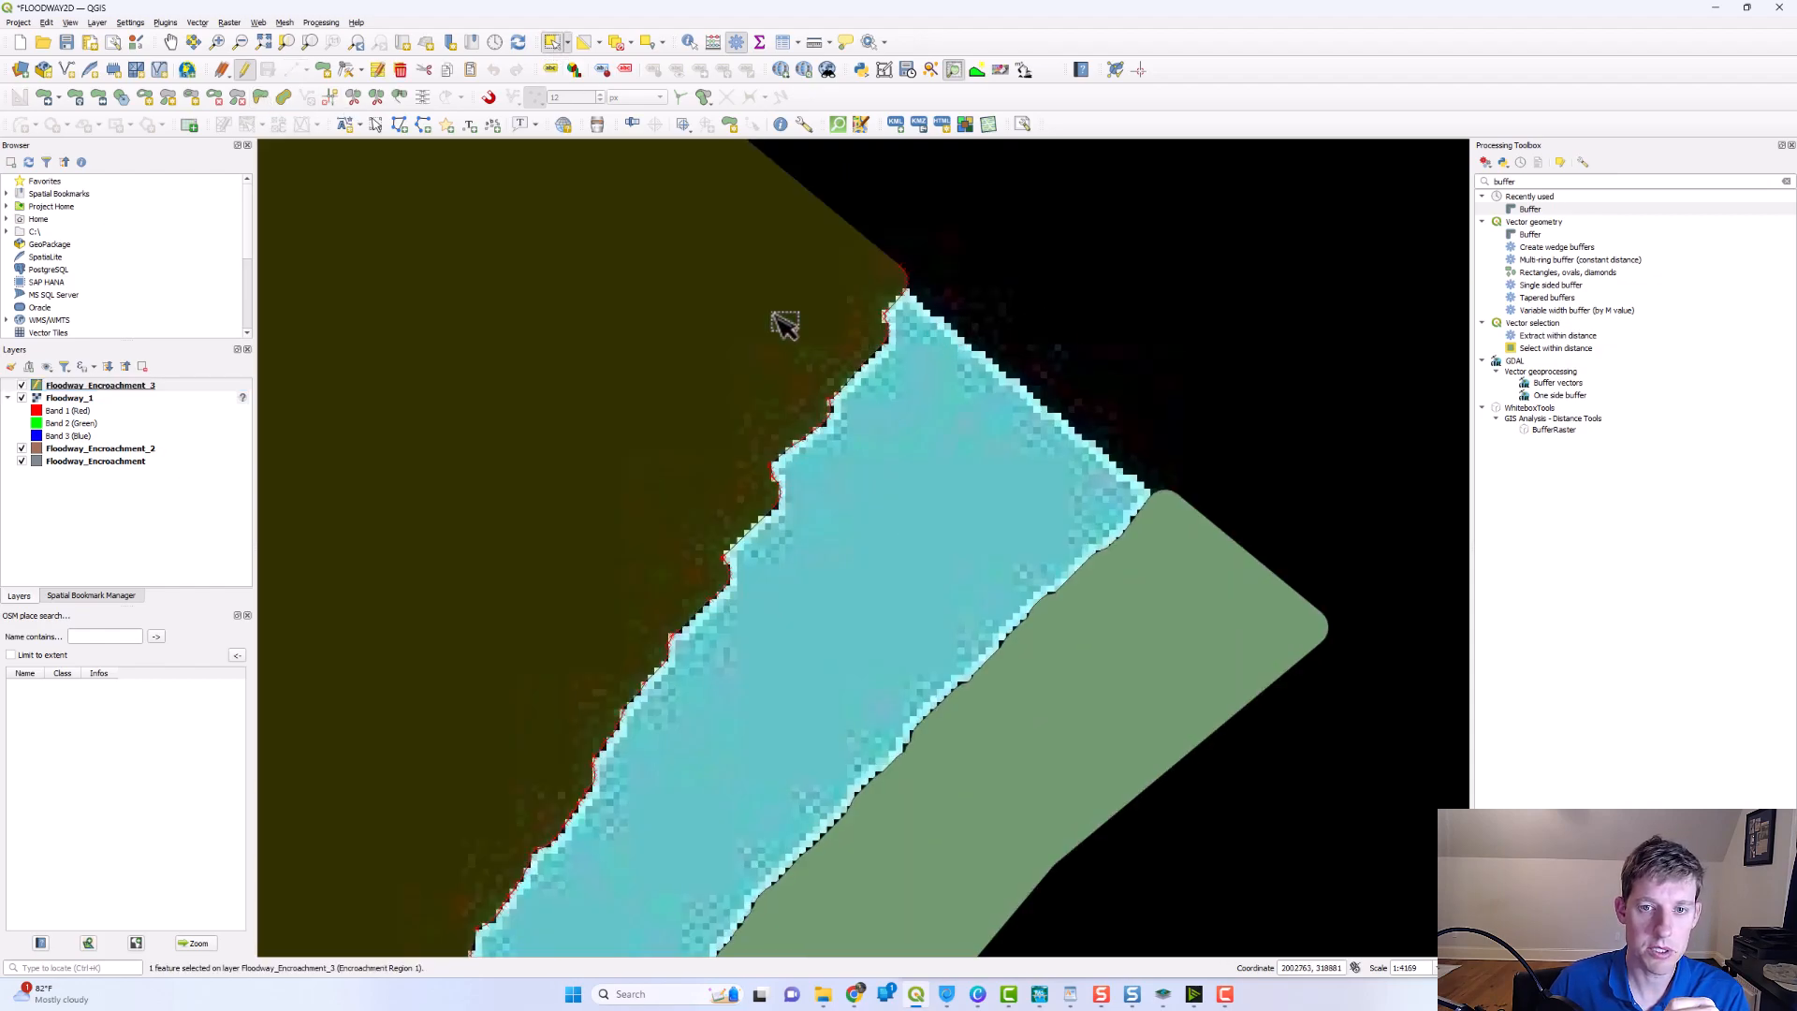
pyautogui.click(261, 100)
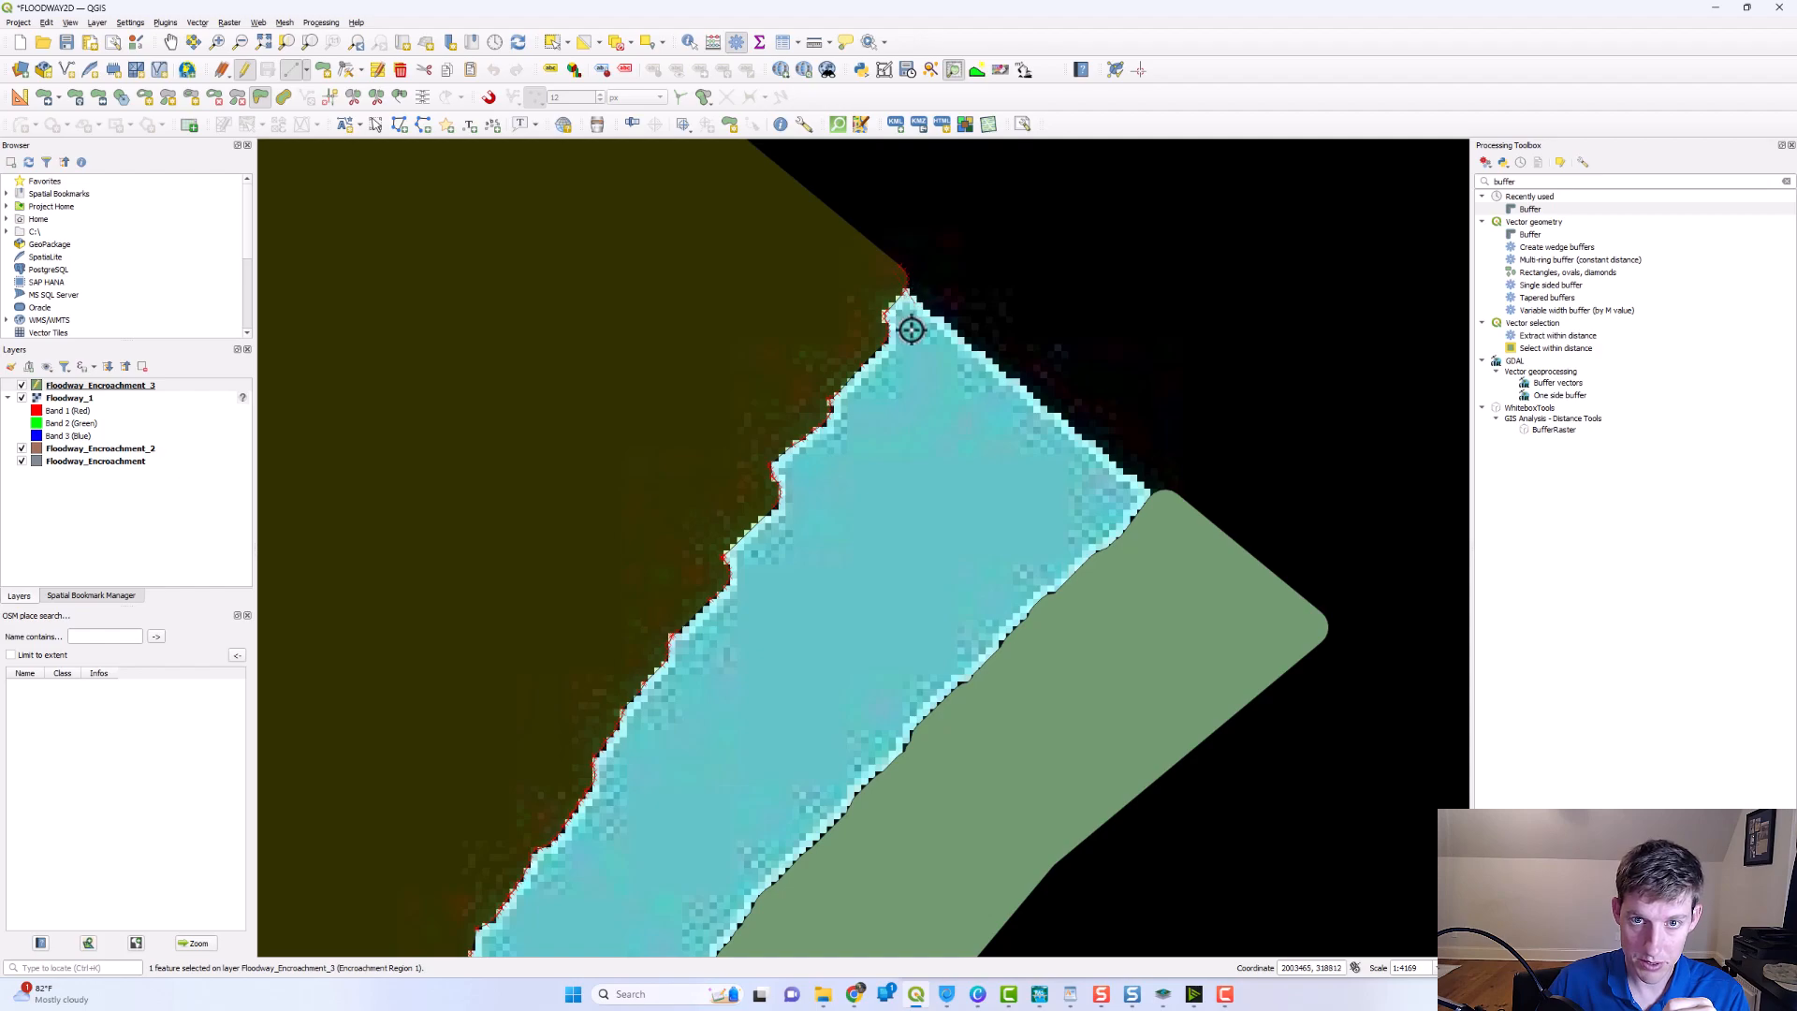
pyautogui.click(890, 354)
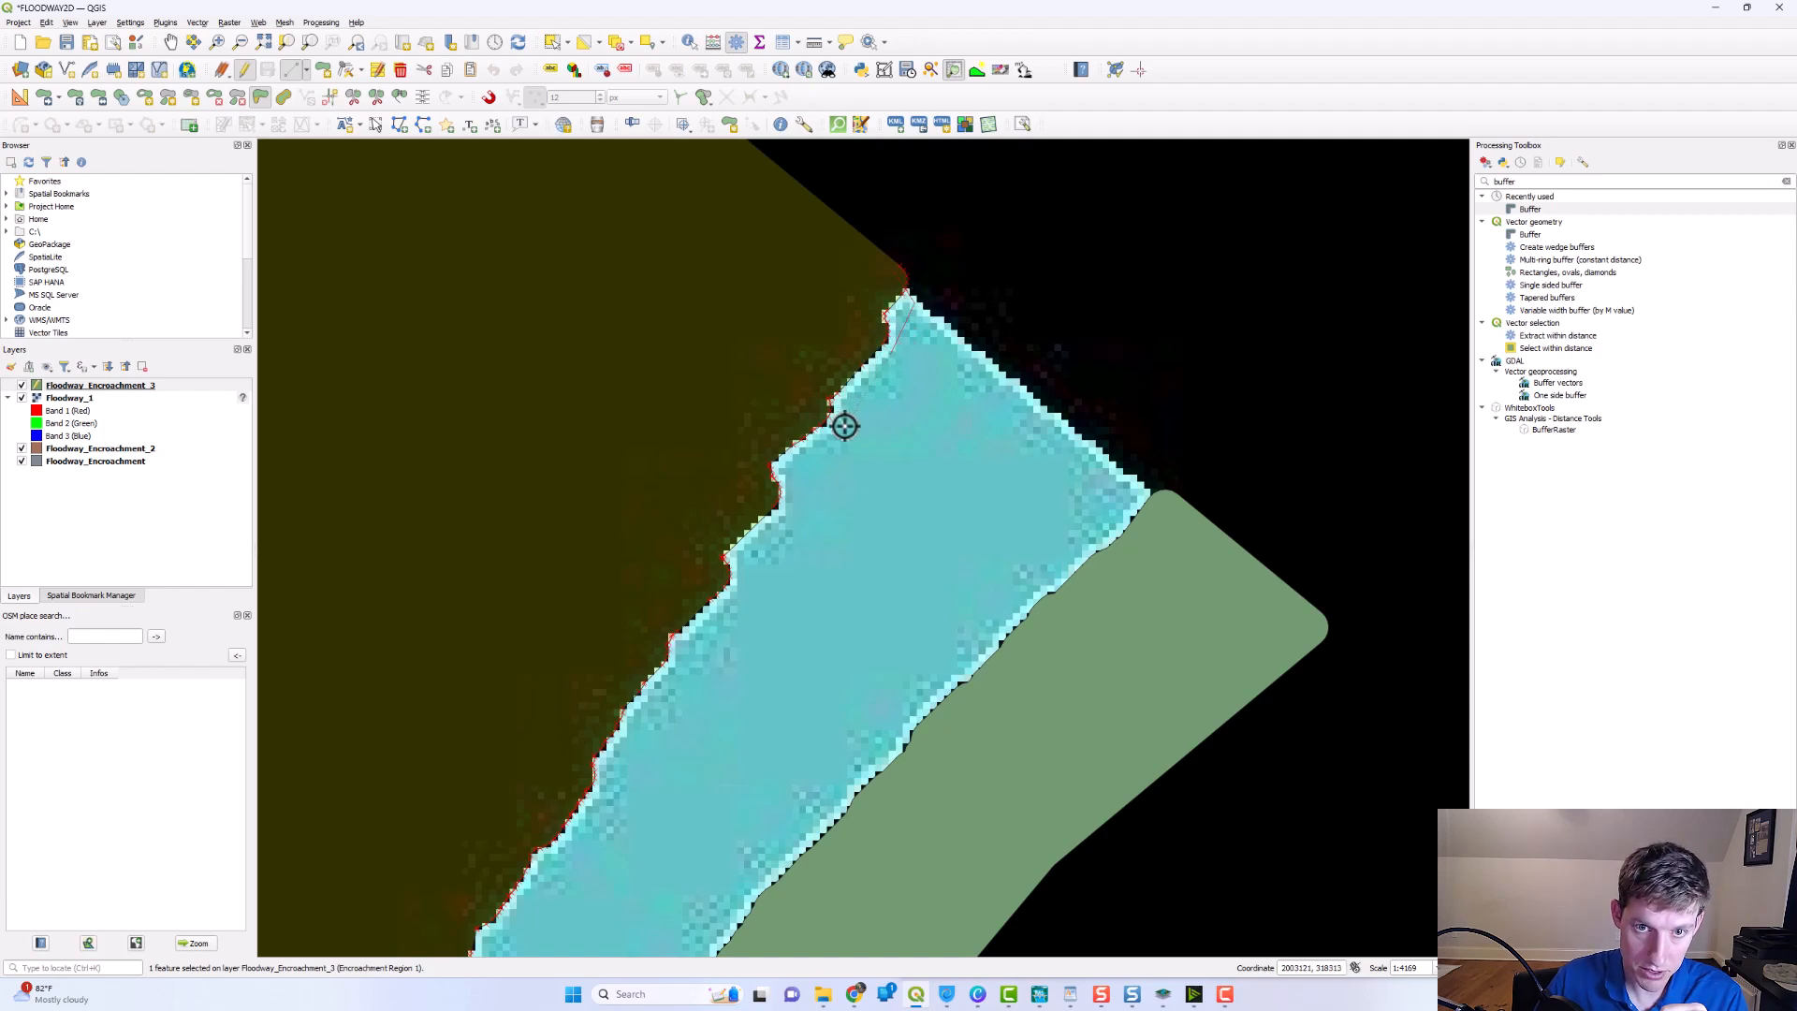
pyautogui.click(842, 429)
pyautogui.click(786, 514)
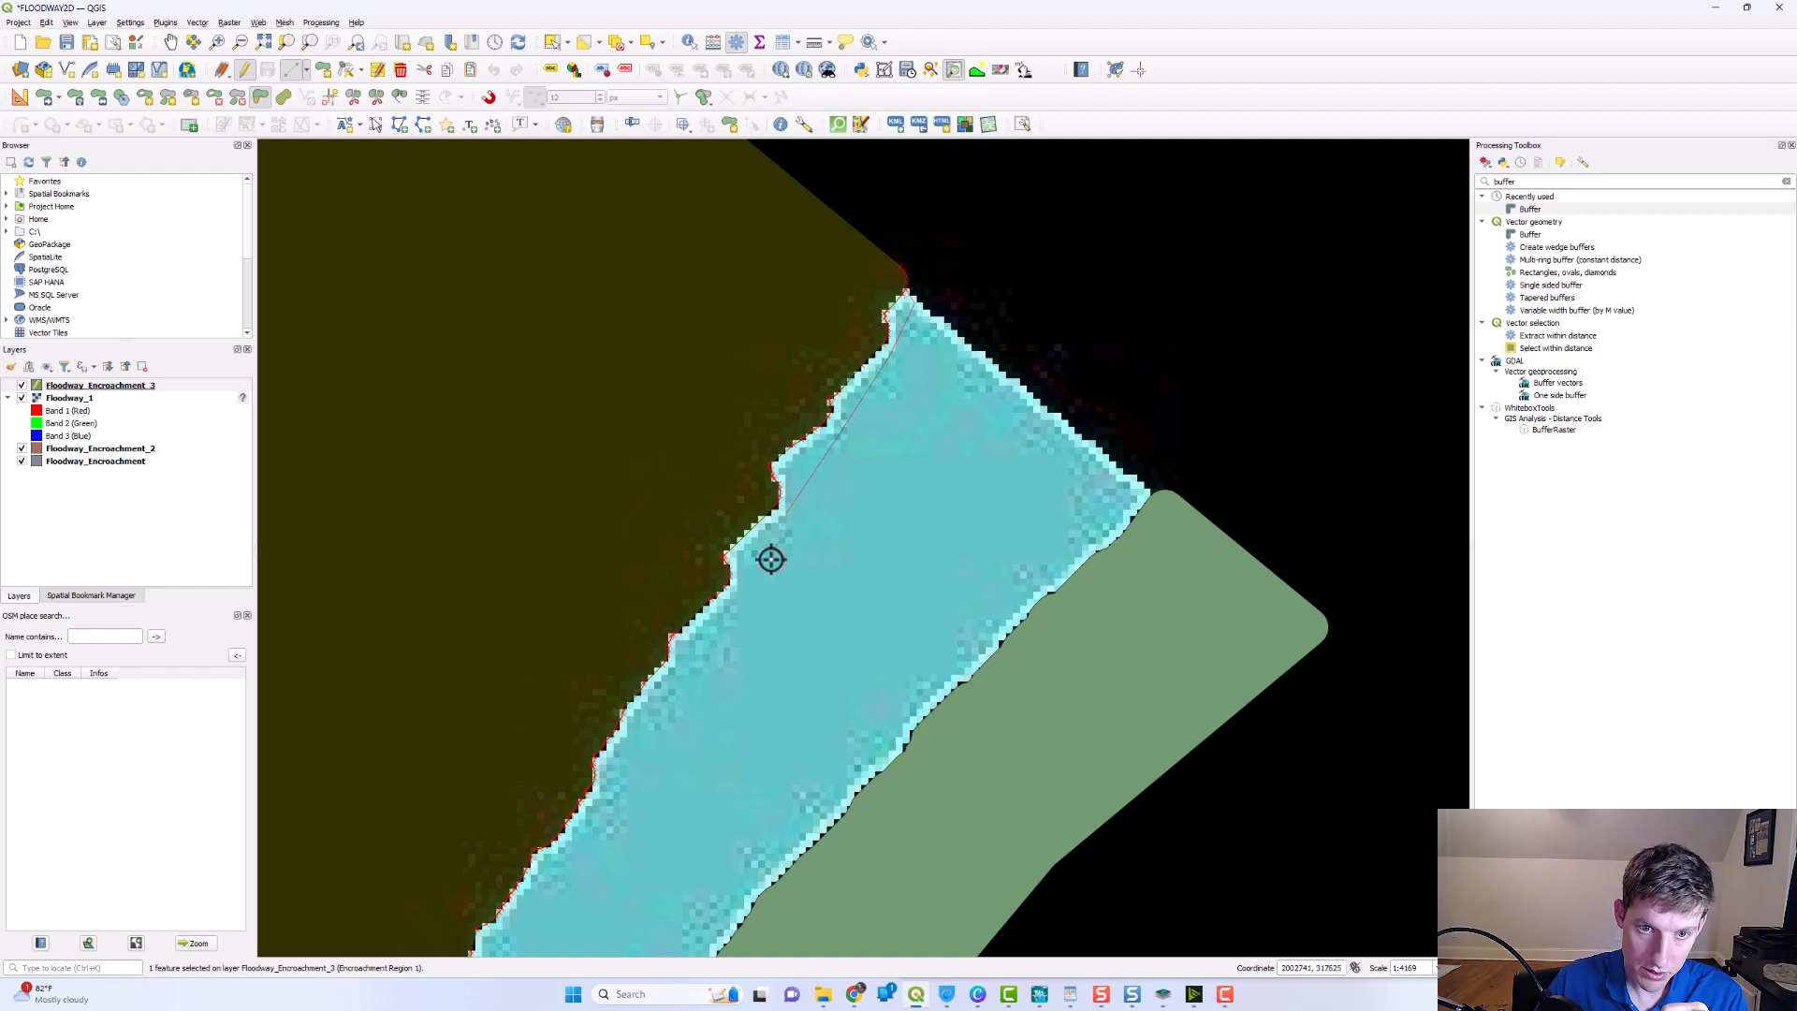
pyautogui.moveTo(731, 598); pyautogui.dragTo(869, 431)
pyautogui.click(859, 436)
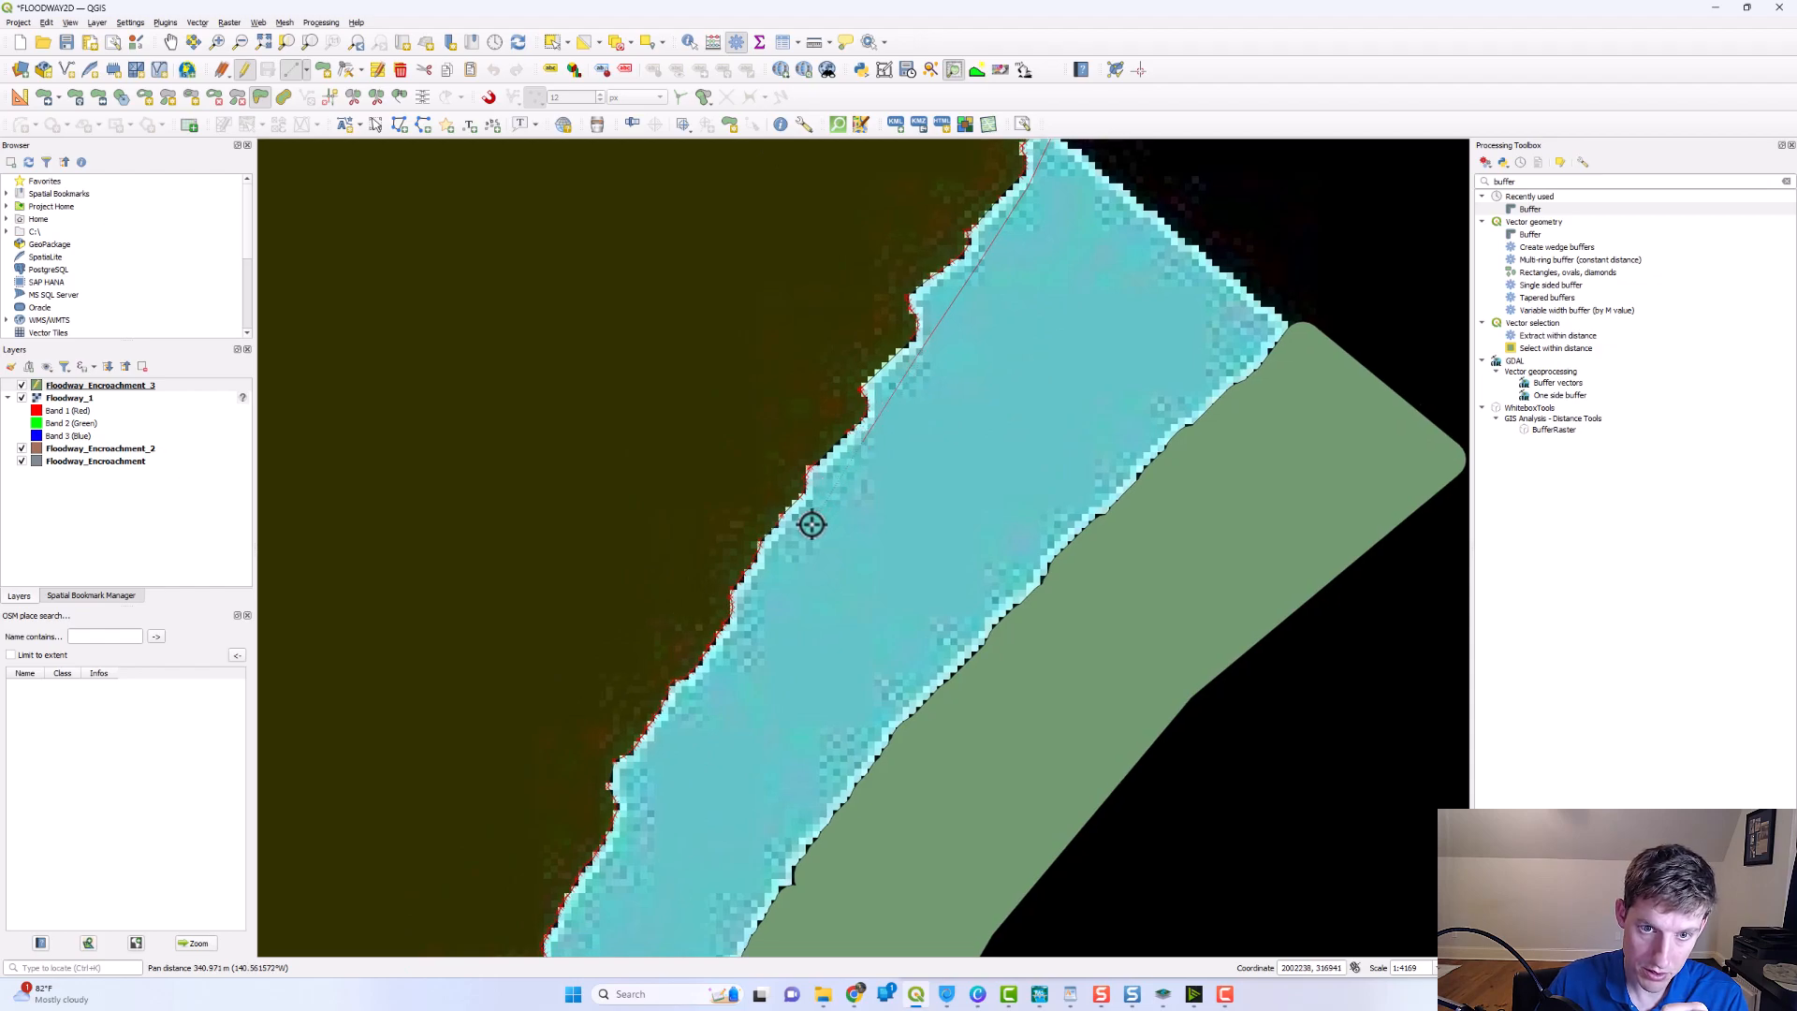
pyautogui.moveTo(774, 589); pyautogui.dragTo(846, 402)
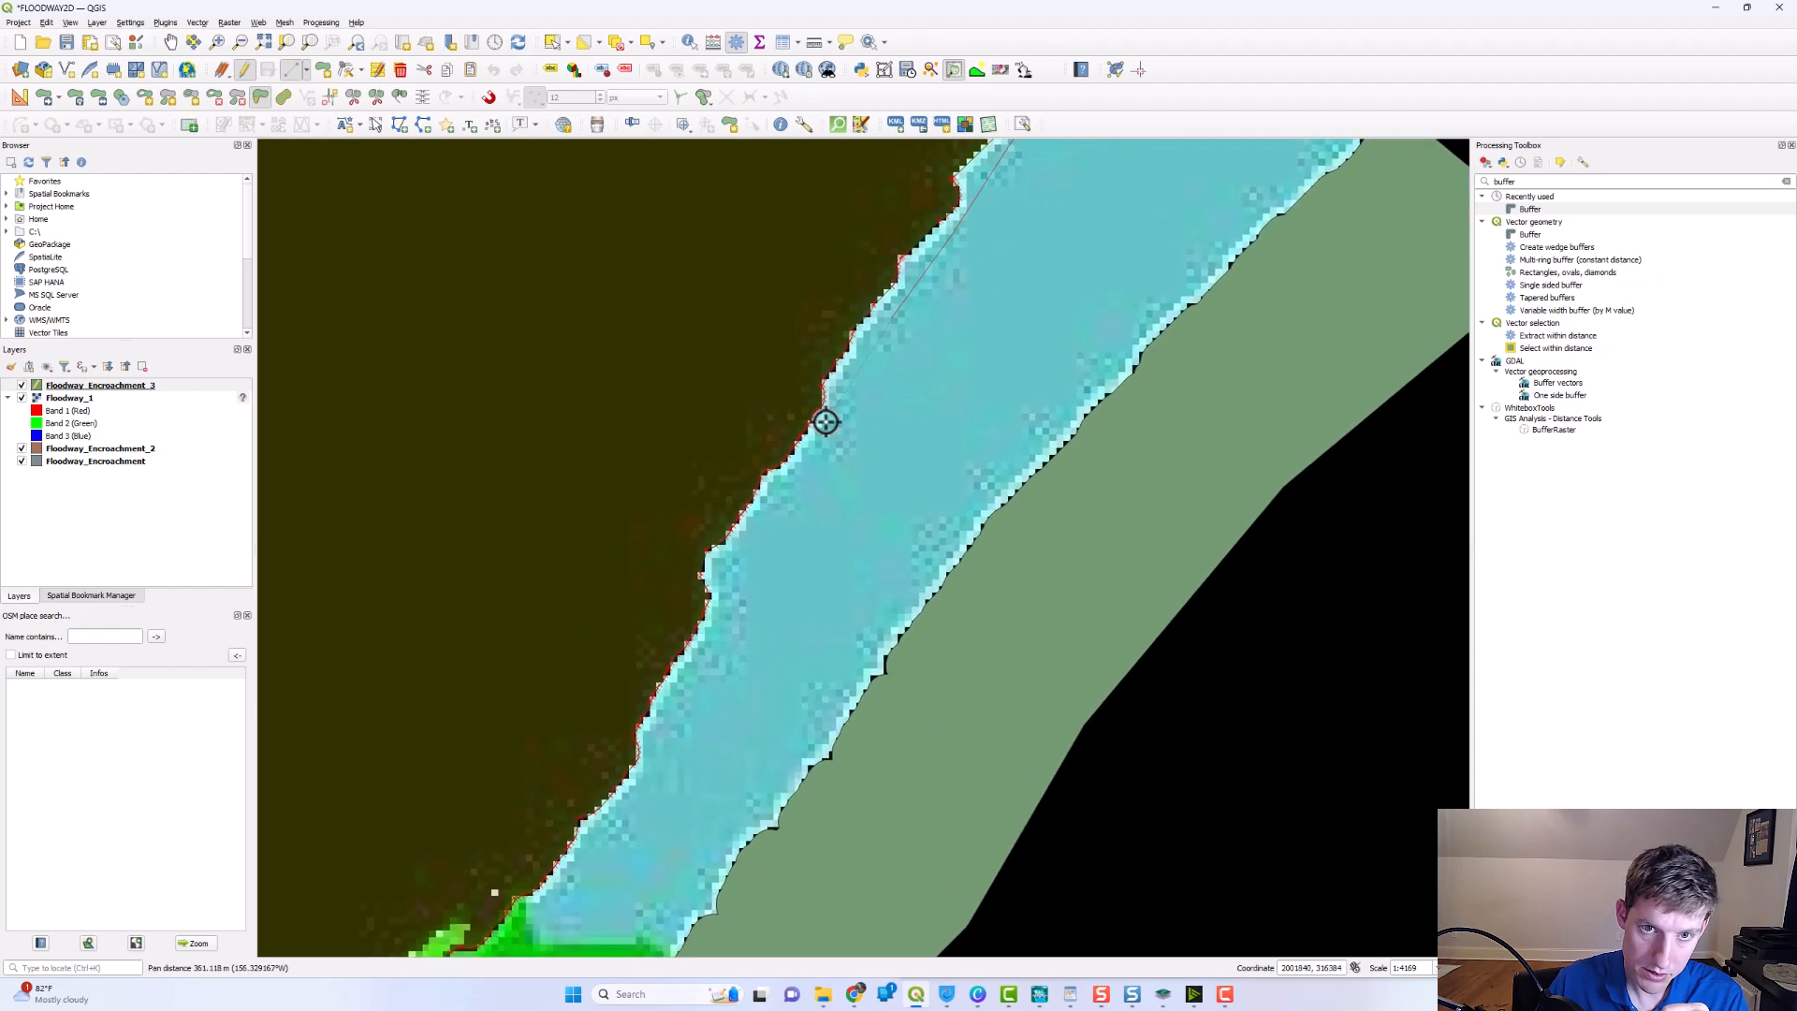
pyautogui.click(753, 551)
pyautogui.moveTo(719, 682); pyautogui.dragTo(777, 479)
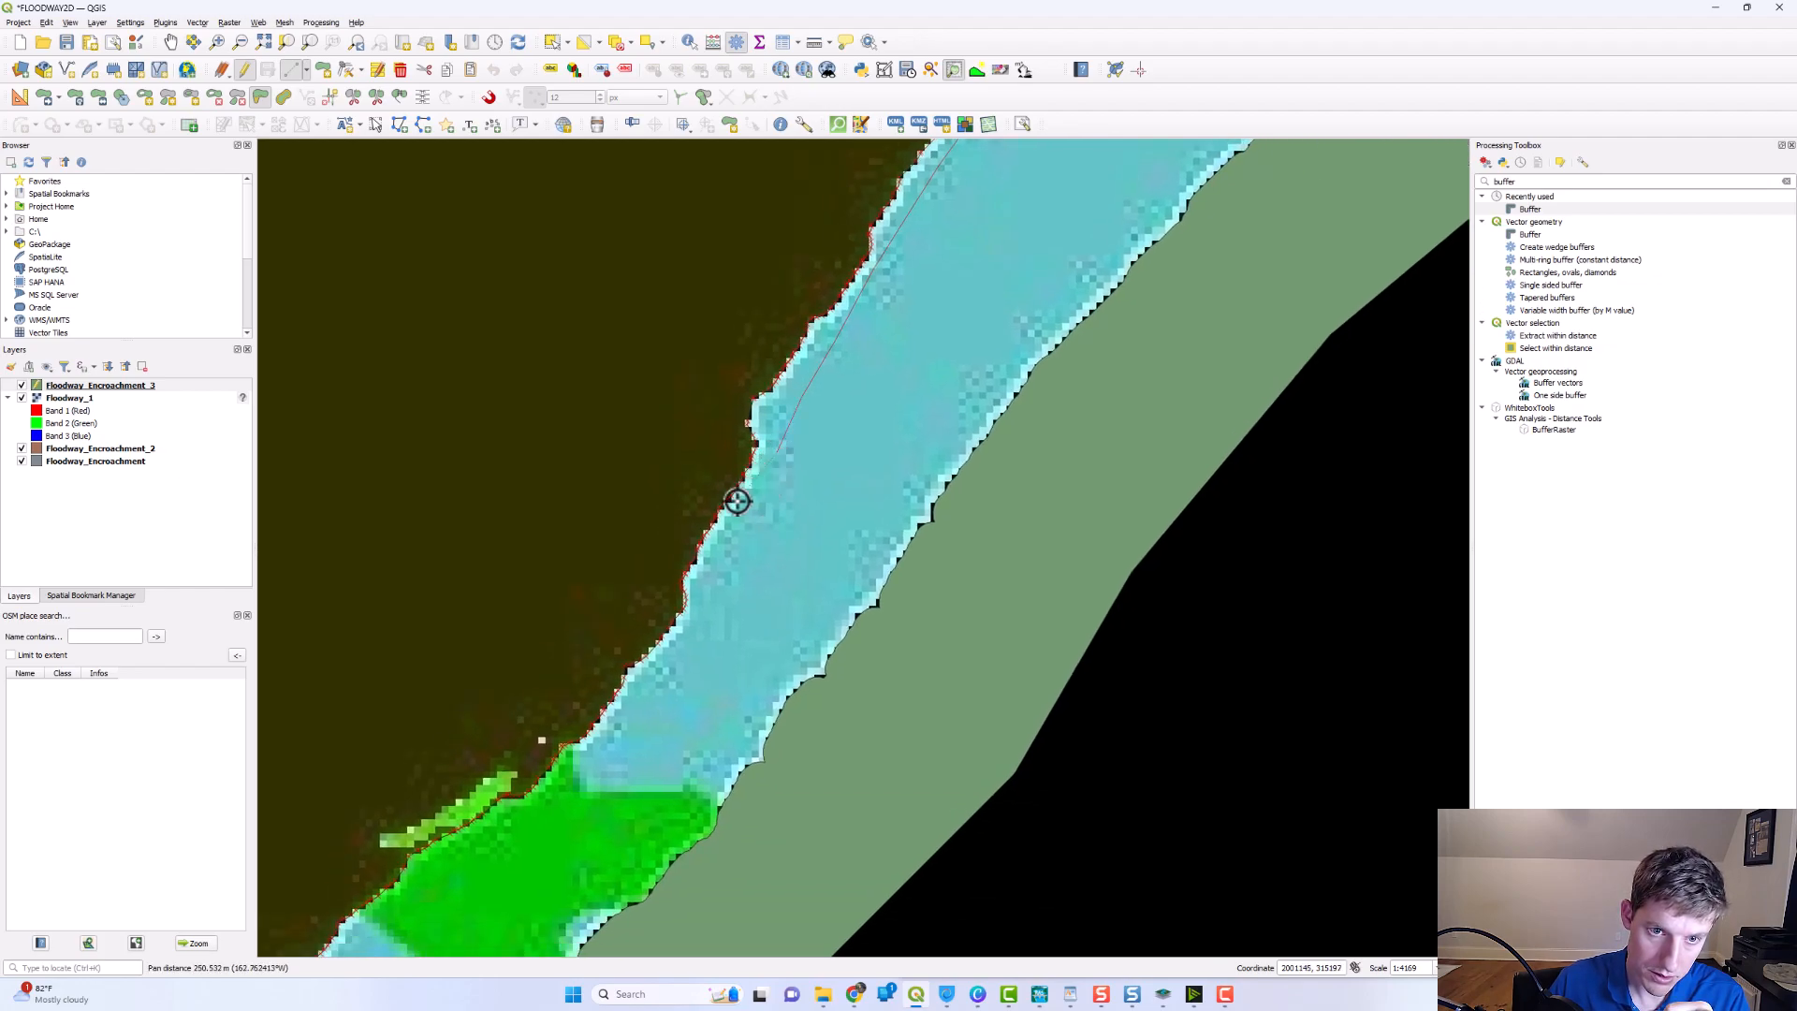
pyautogui.click(686, 605)
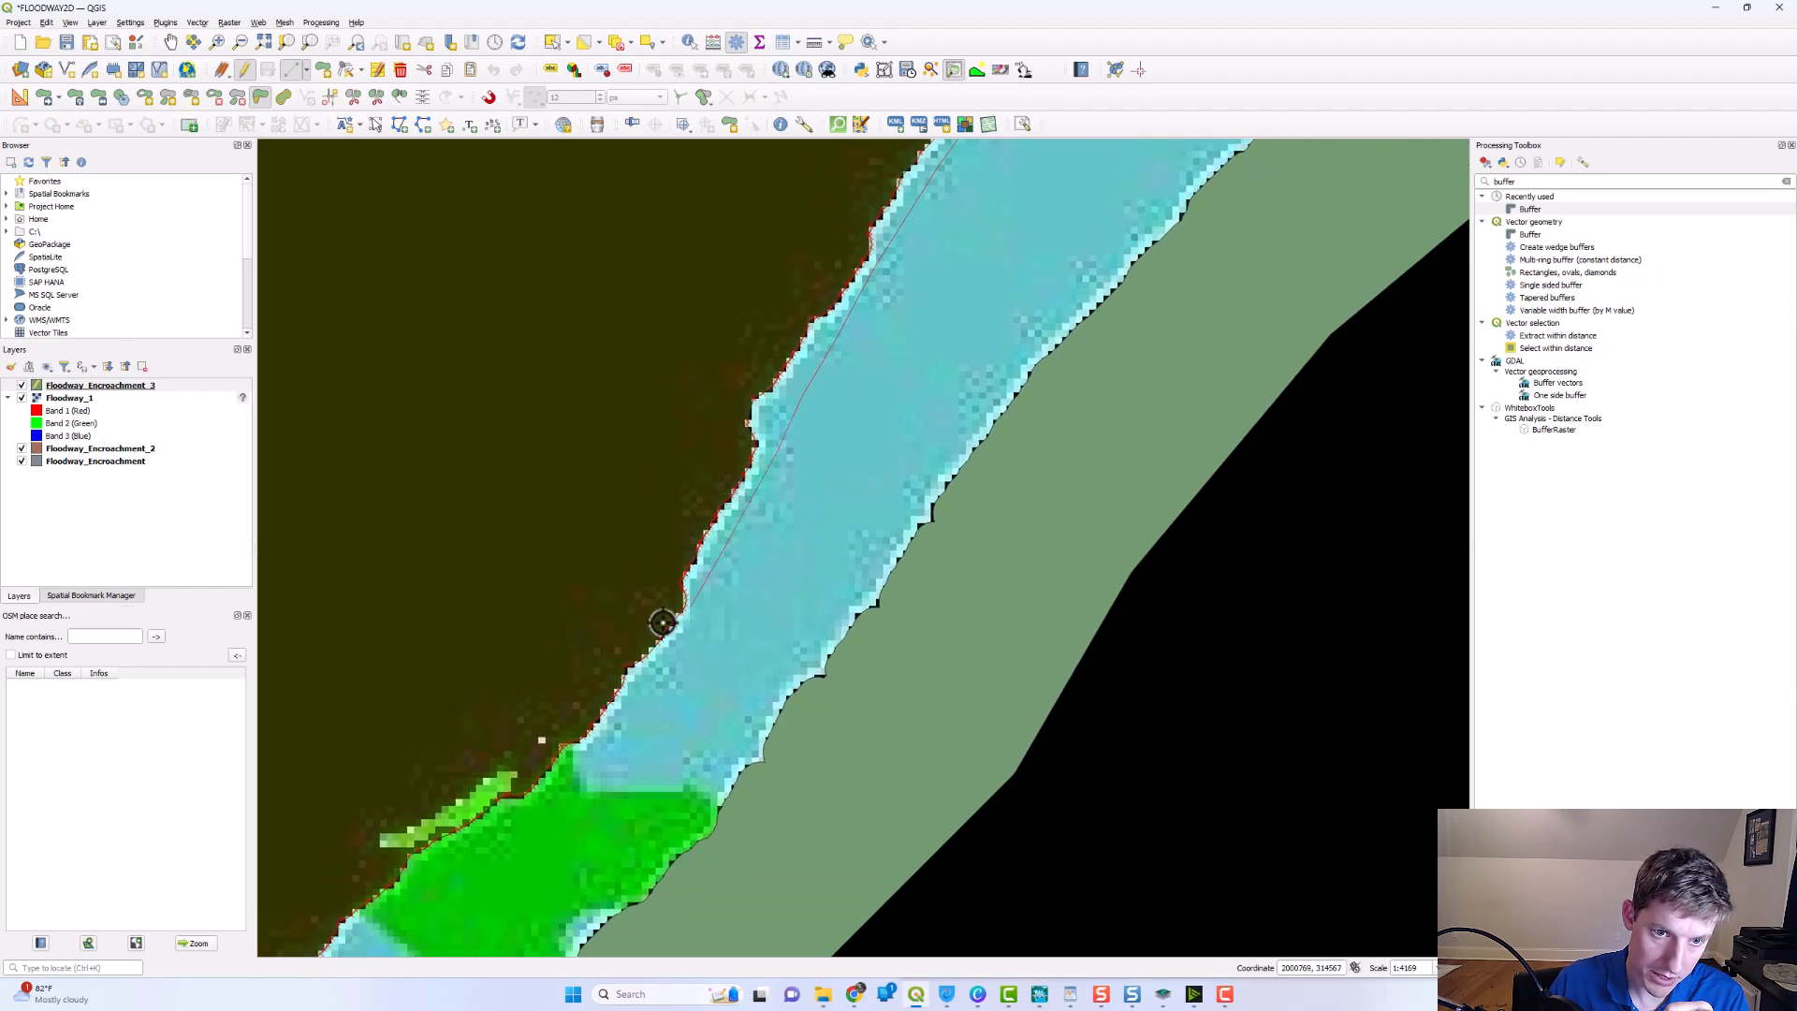
pyautogui.rightClick(610, 623)
pyautogui.scroll(-3, 526, 585)
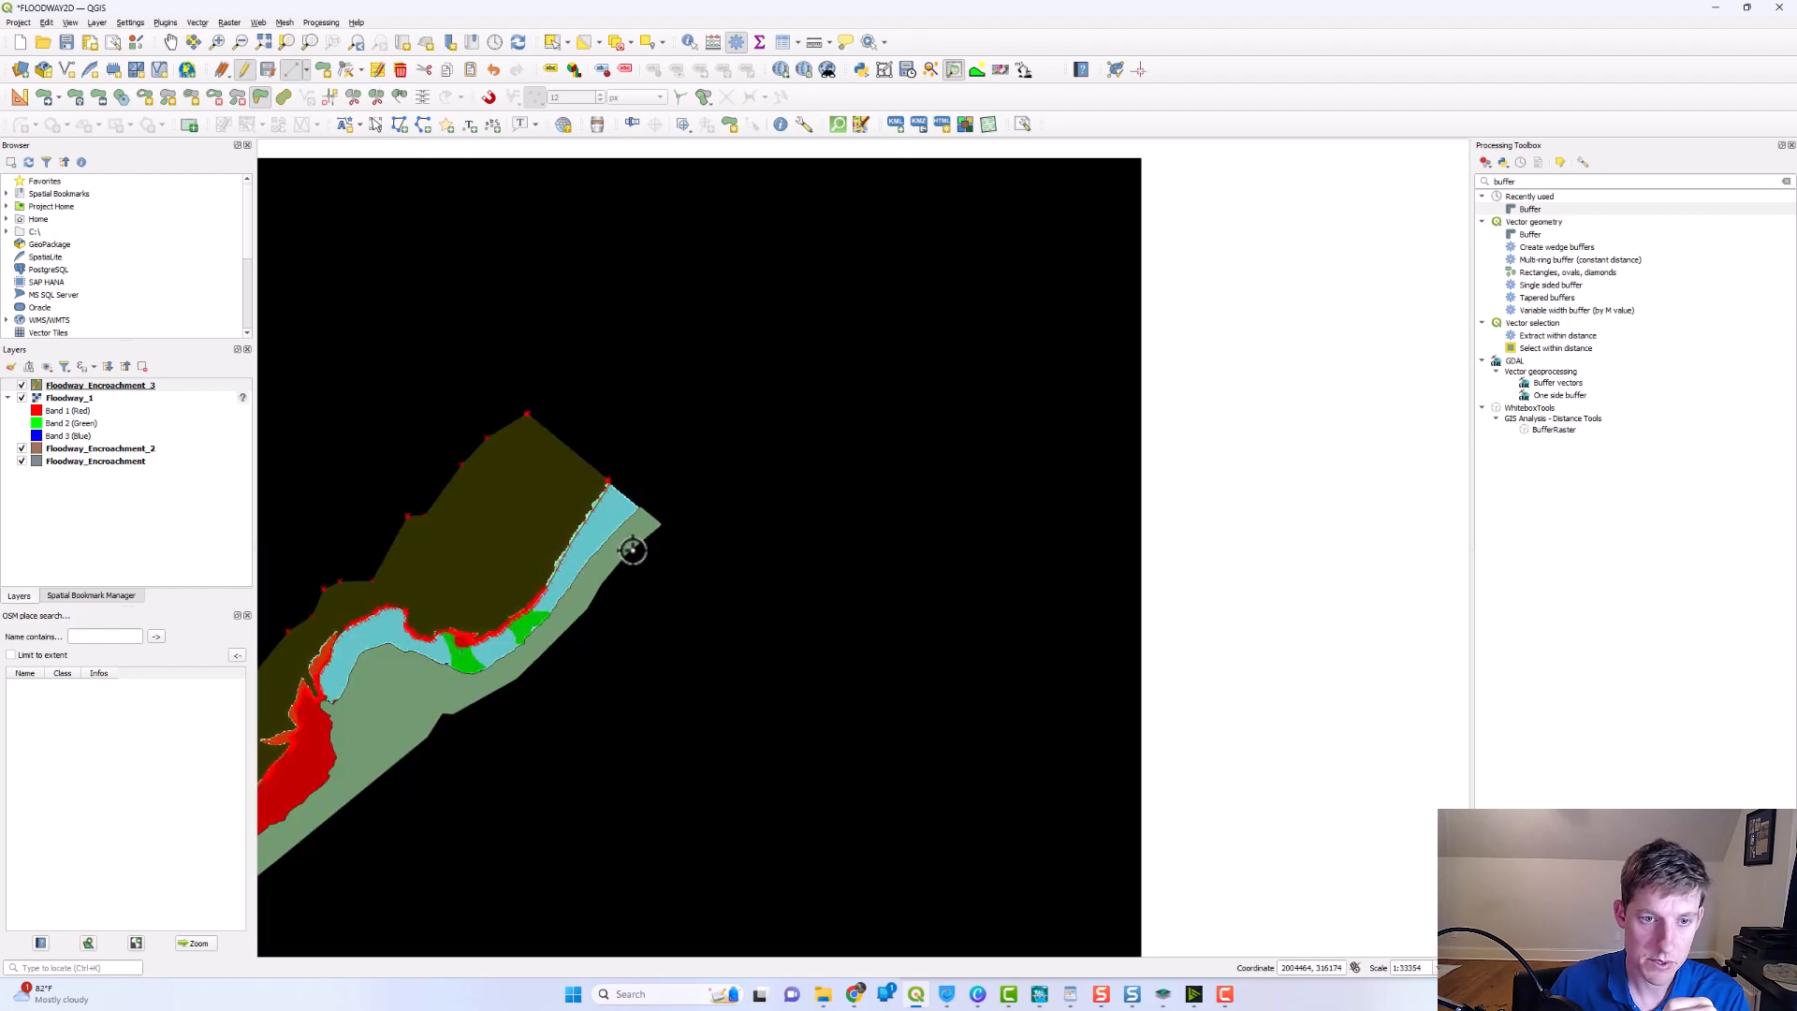
# - Reshape the channel-side edge of Encroachment Region 2 into a smooth line from the upstream end down towards the green zone
pyautogui.scroll(2, 626, 533)
pyautogui.moveTo(643, 471); pyautogui.dragTo(731, 525)
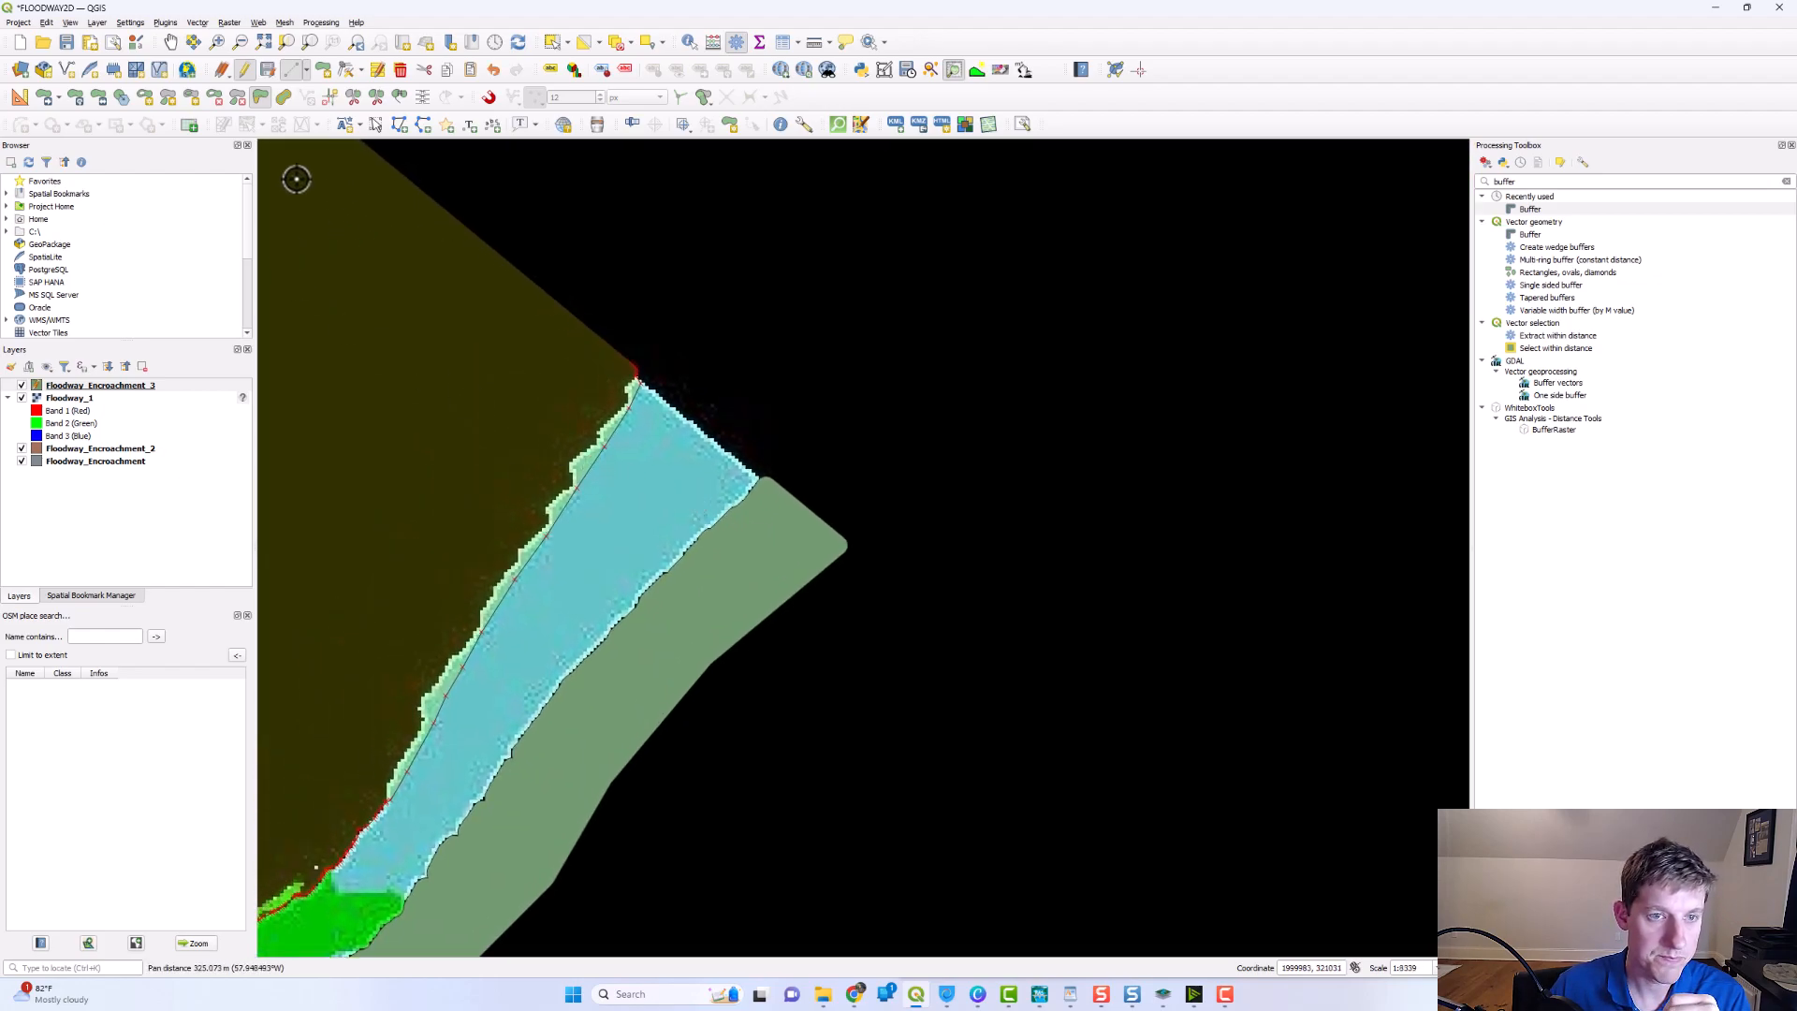
pyautogui.click(552, 43)
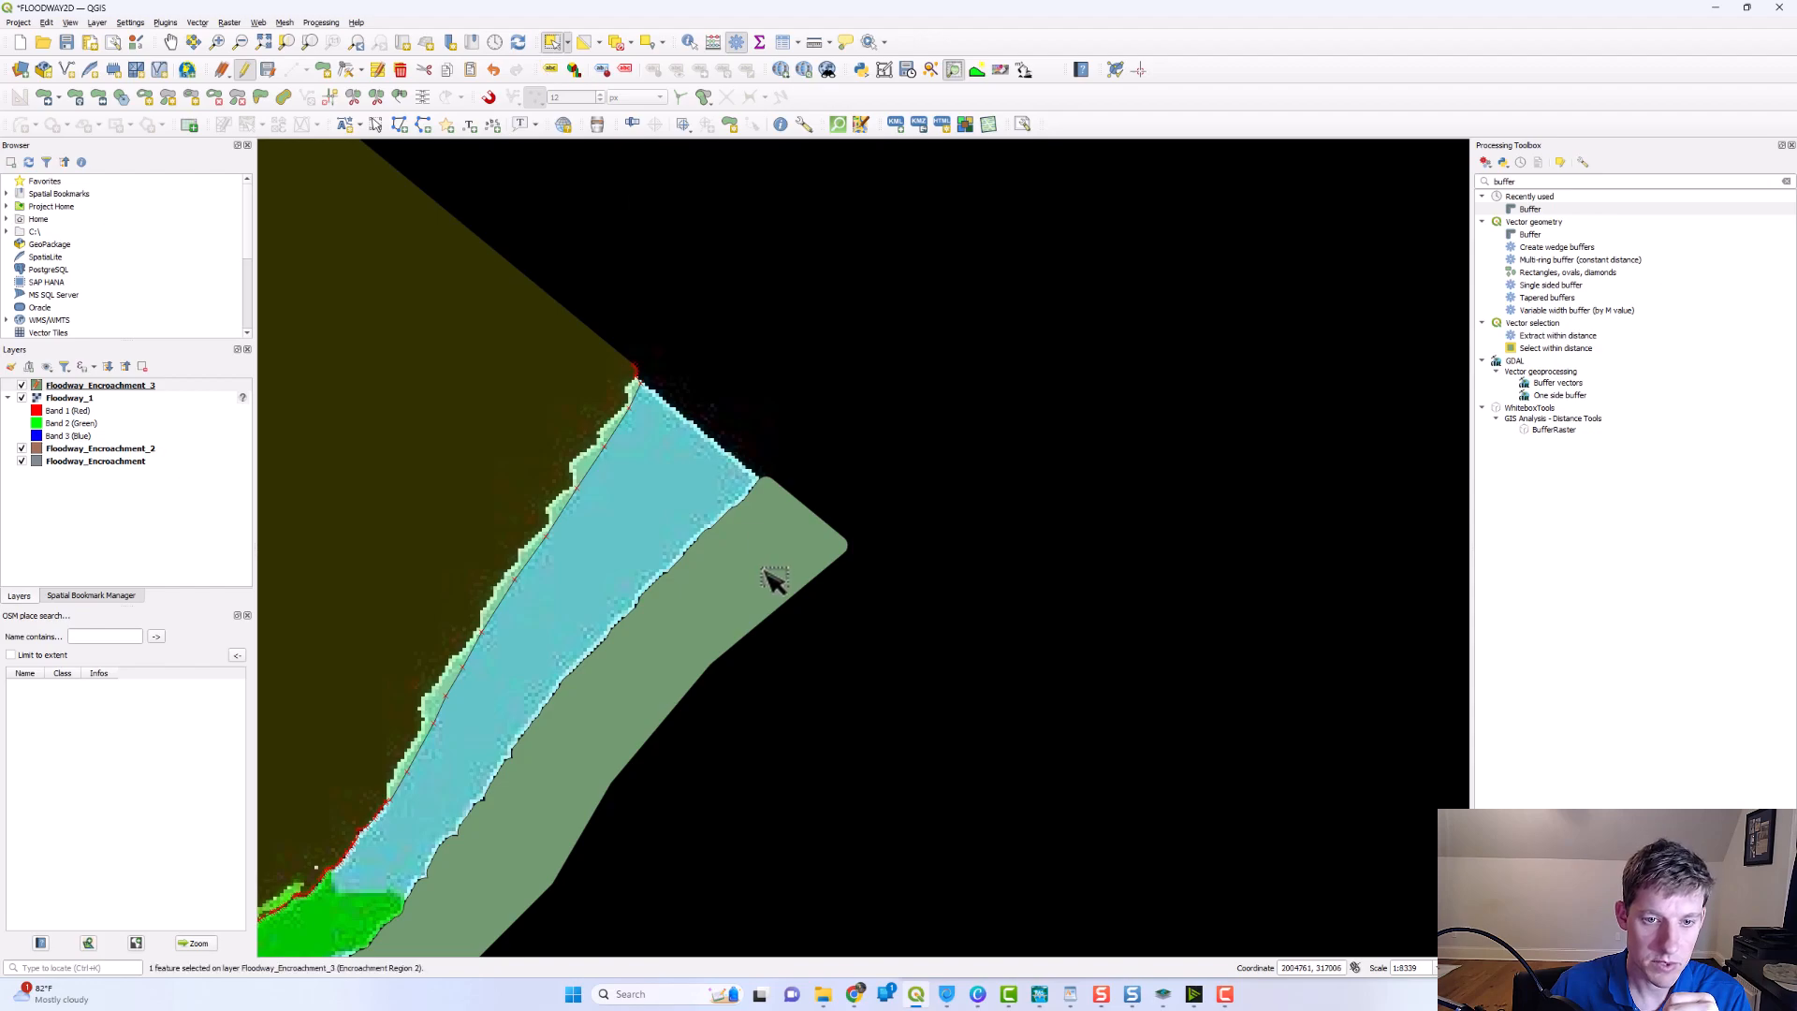
pyautogui.click(774, 581)
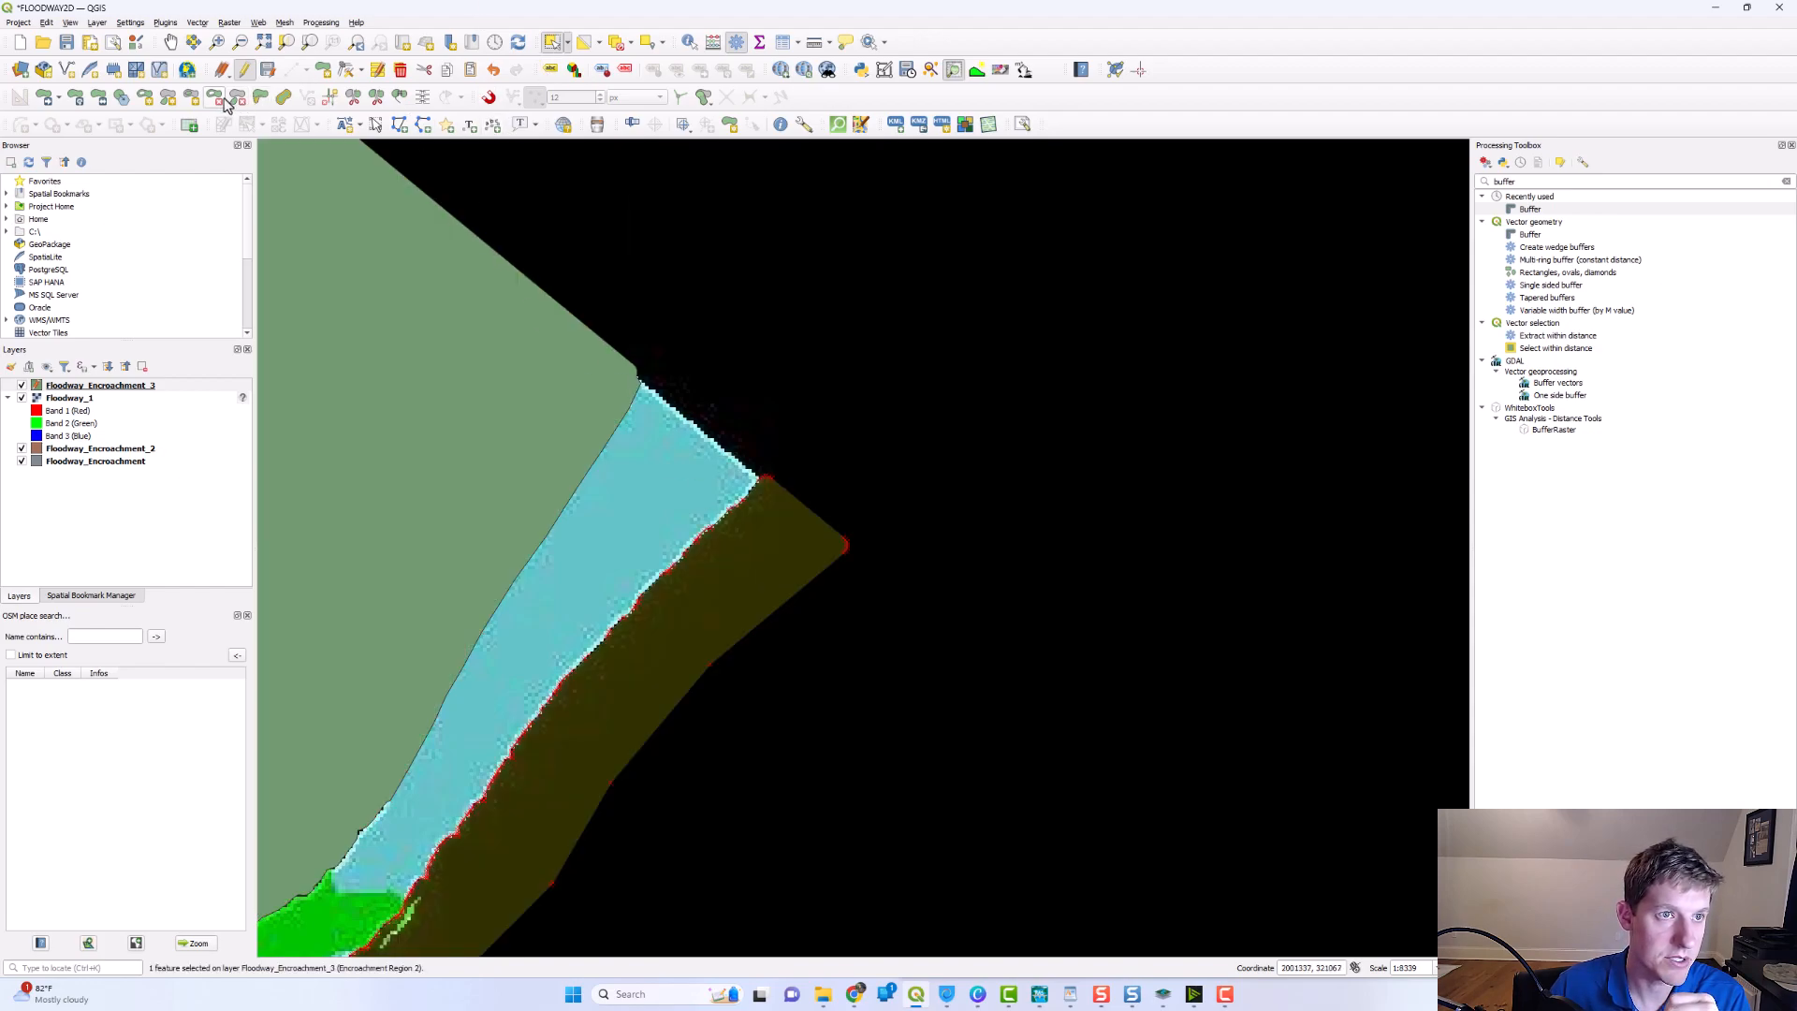
pyautogui.click(261, 101)
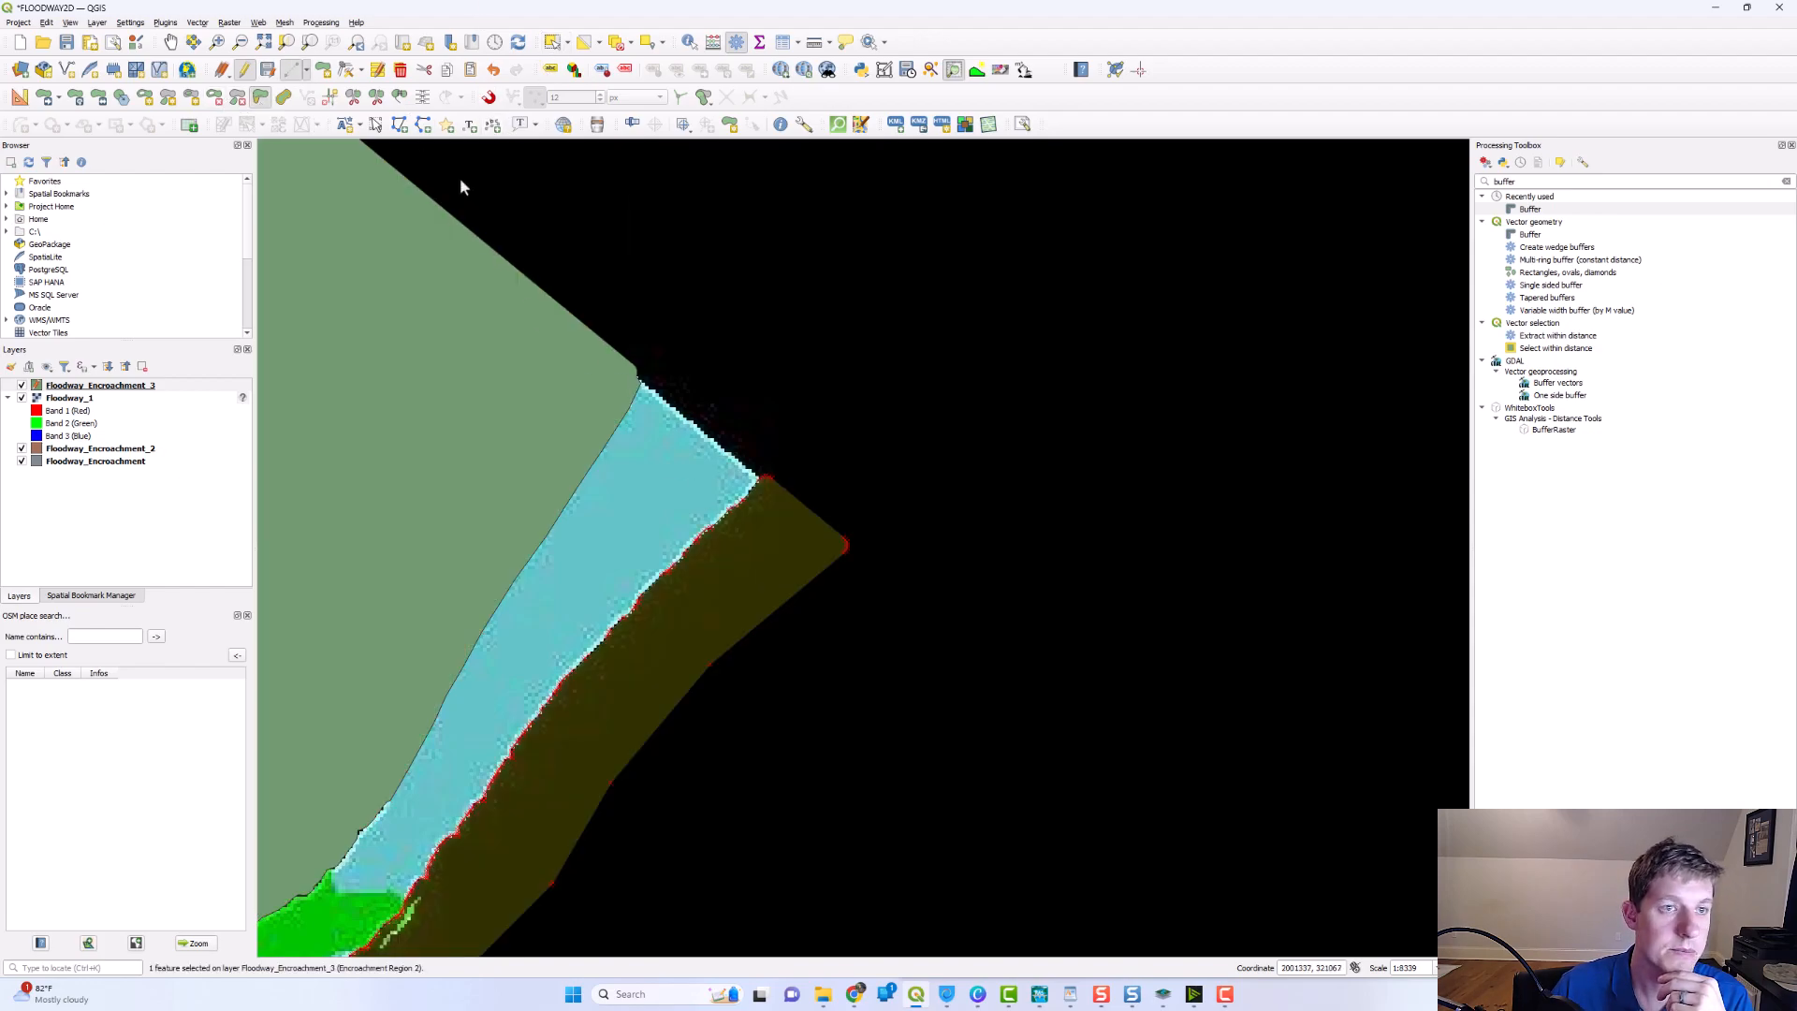
pyautogui.scroll(3, 713, 480)
pyautogui.click(1152, 448)
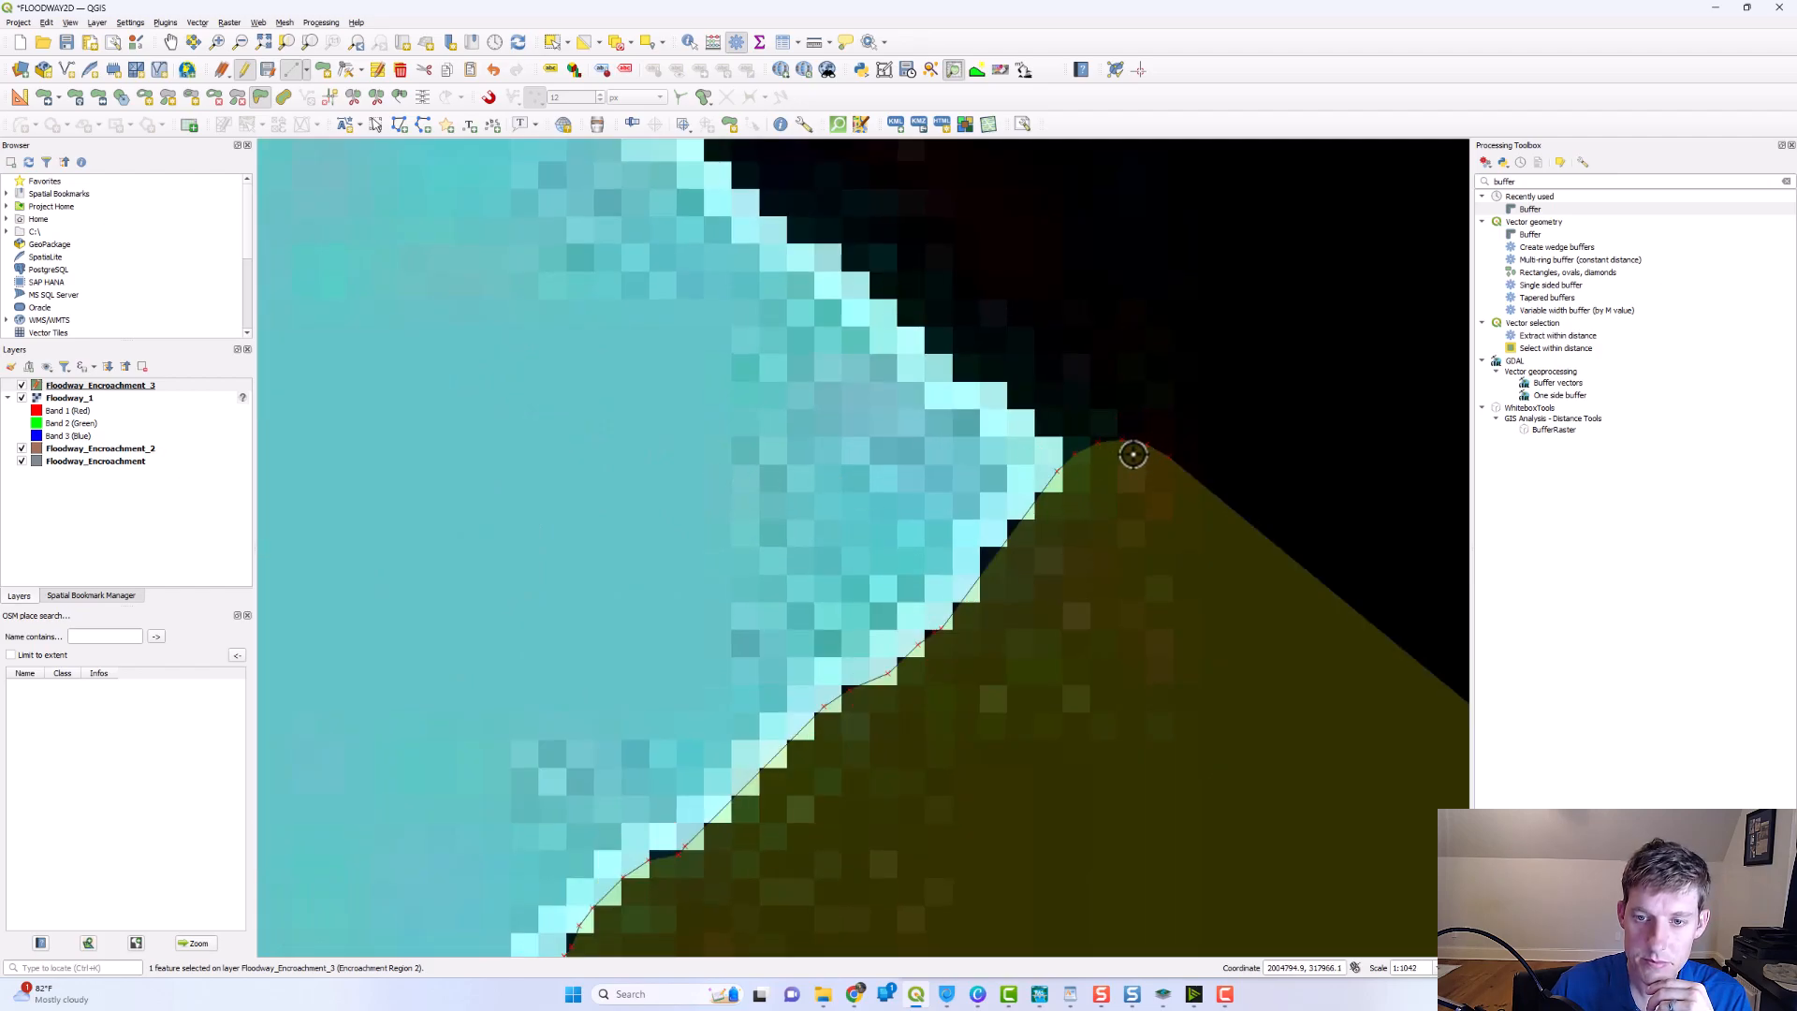
pyautogui.click(1055, 457)
pyautogui.click(957, 496)
pyautogui.scroll(-5, 1154, 337)
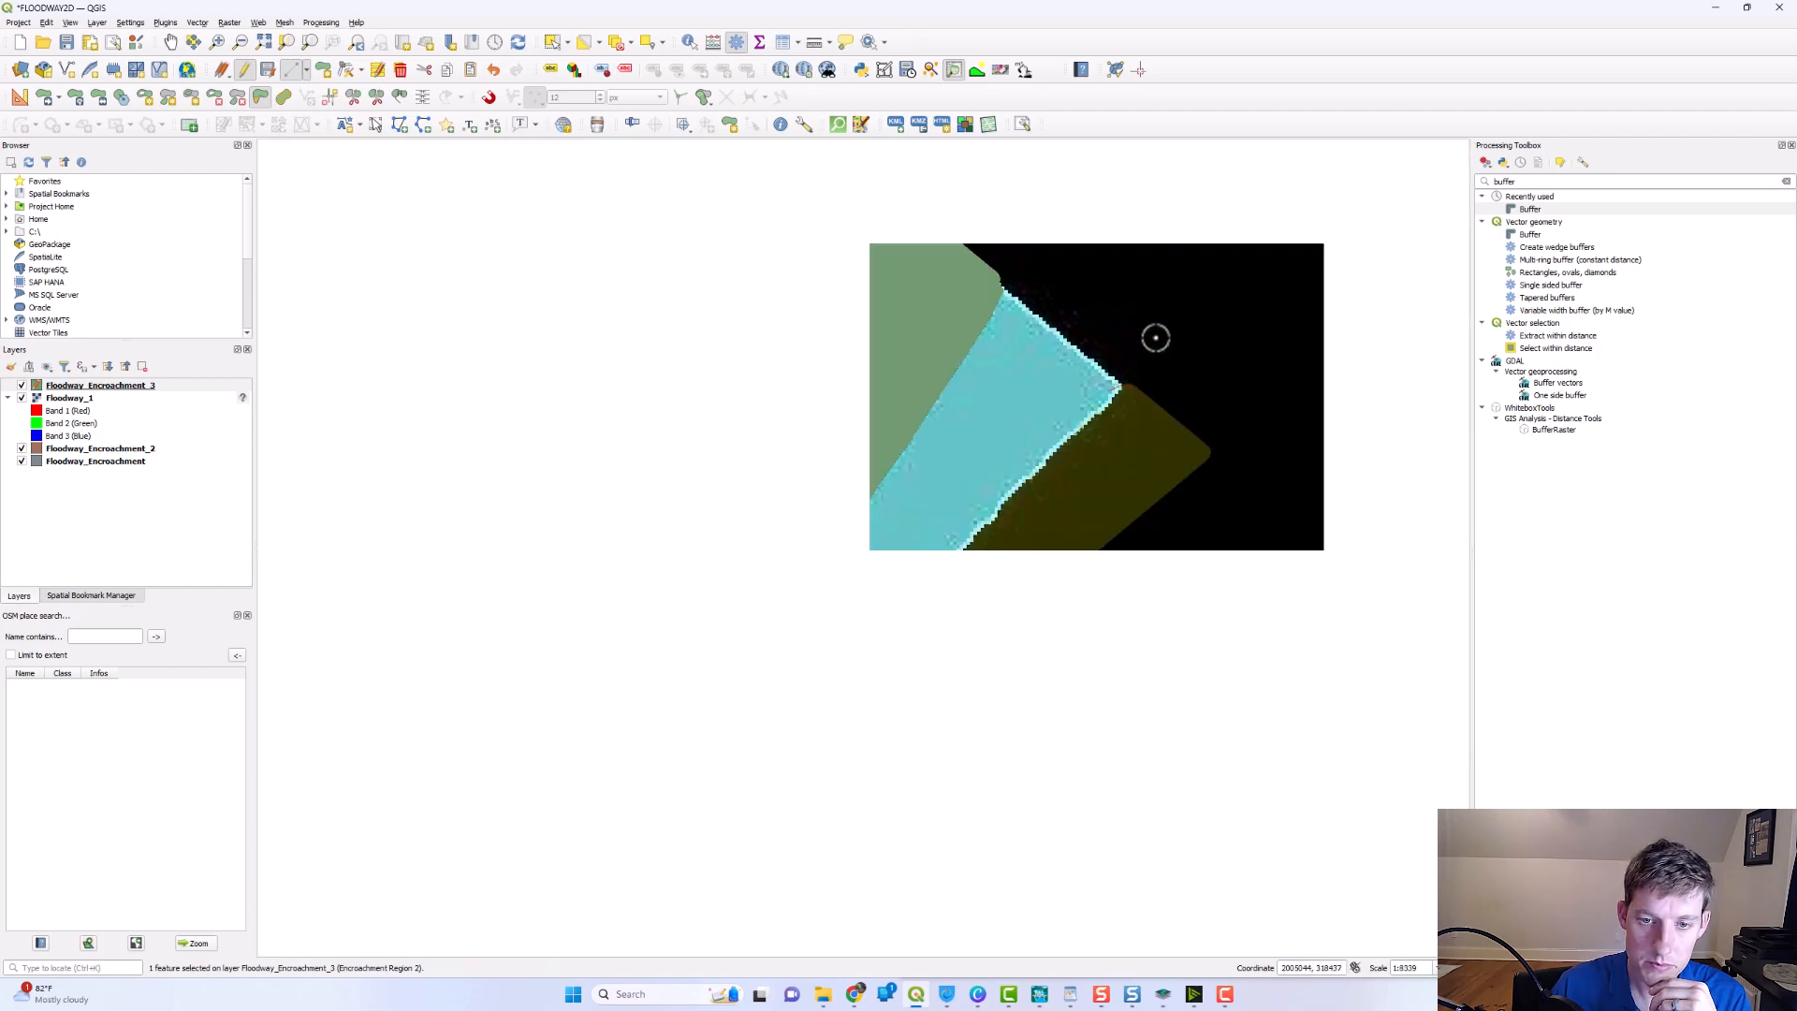
pyautogui.scroll(2, 1091, 400)
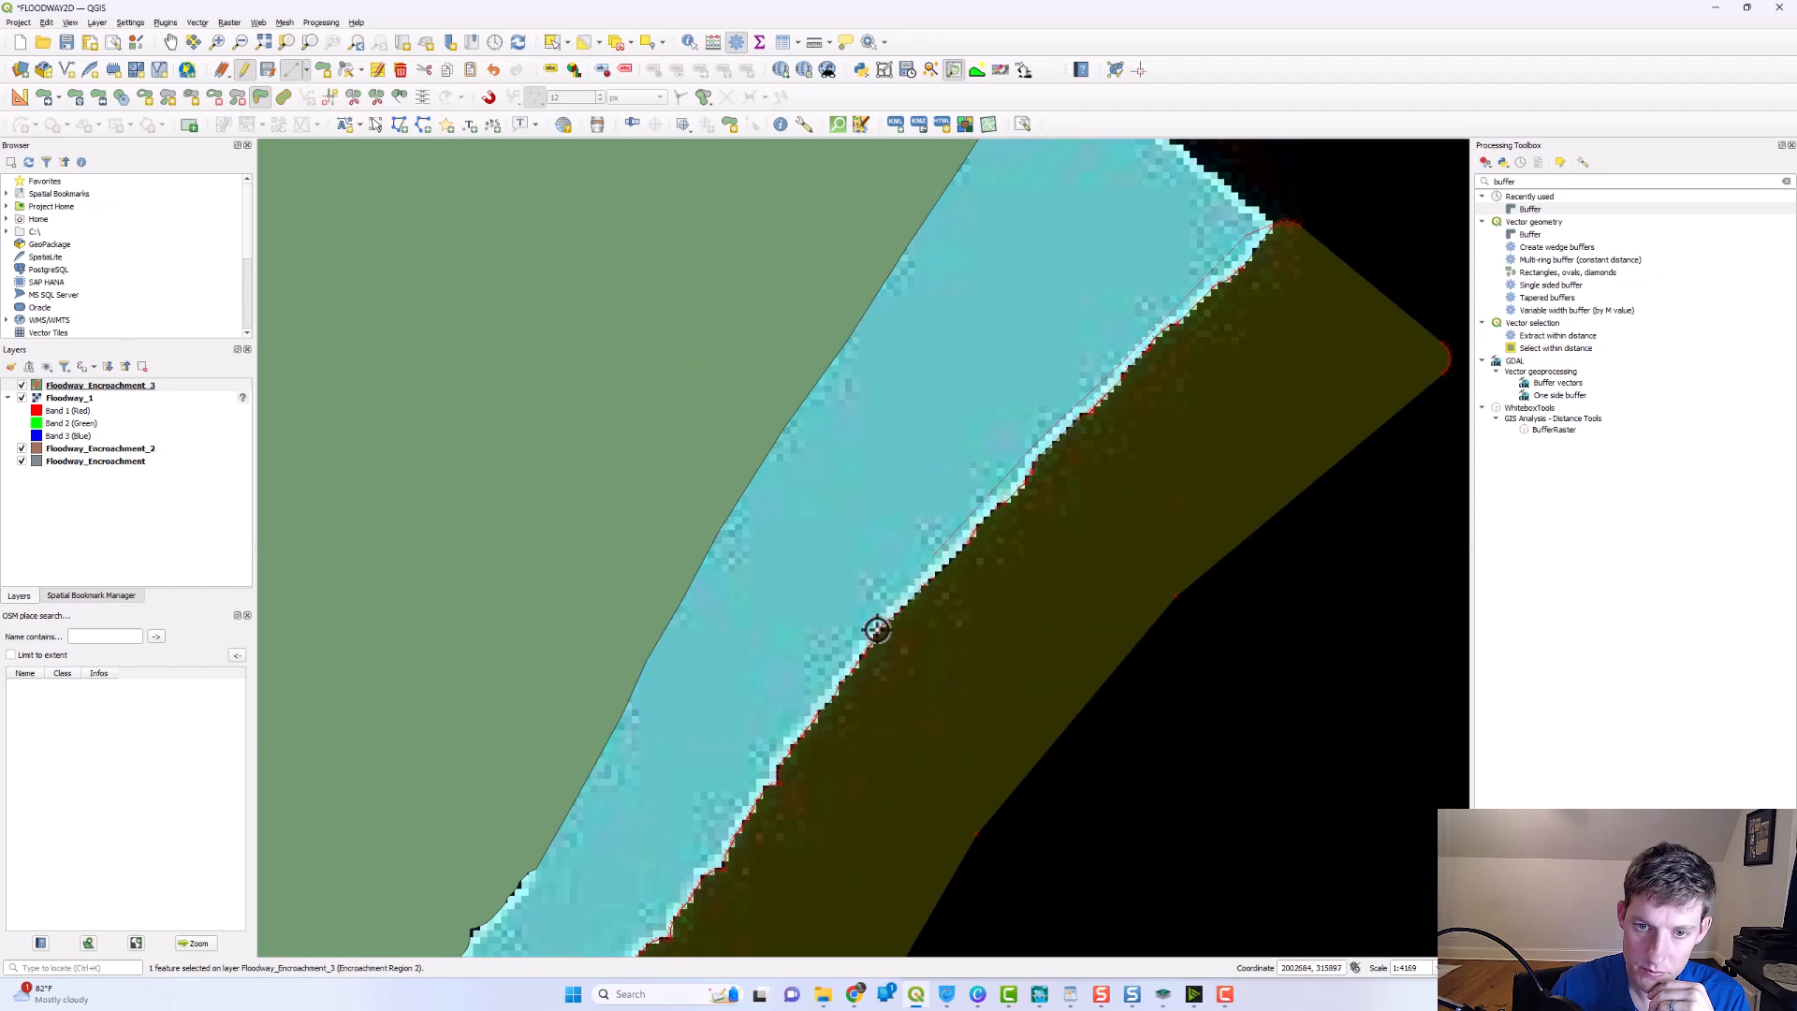
pyautogui.moveTo(853, 646); pyautogui.dragTo(959, 416)
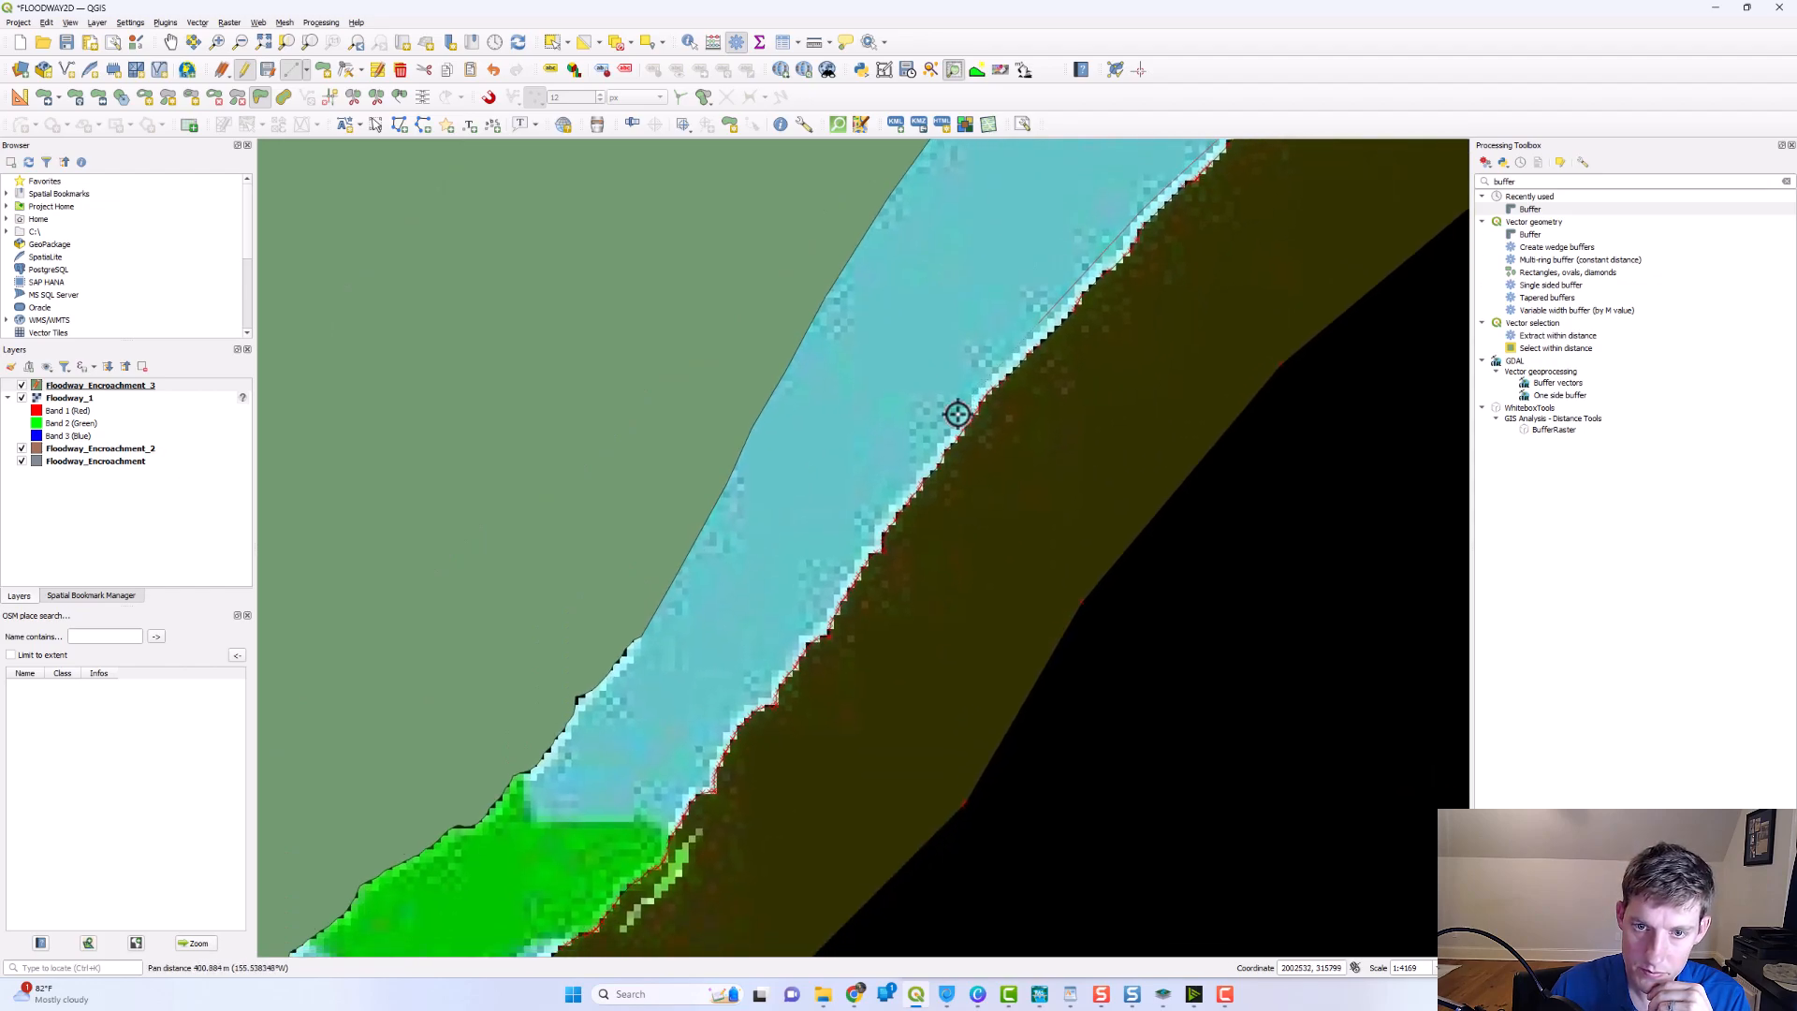
pyautogui.click(804, 638)
pyautogui.click(776, 675)
pyautogui.click(781, 747)
pyautogui.rightClick(780, 747)
pyautogui.scroll(-2, 836, 668)
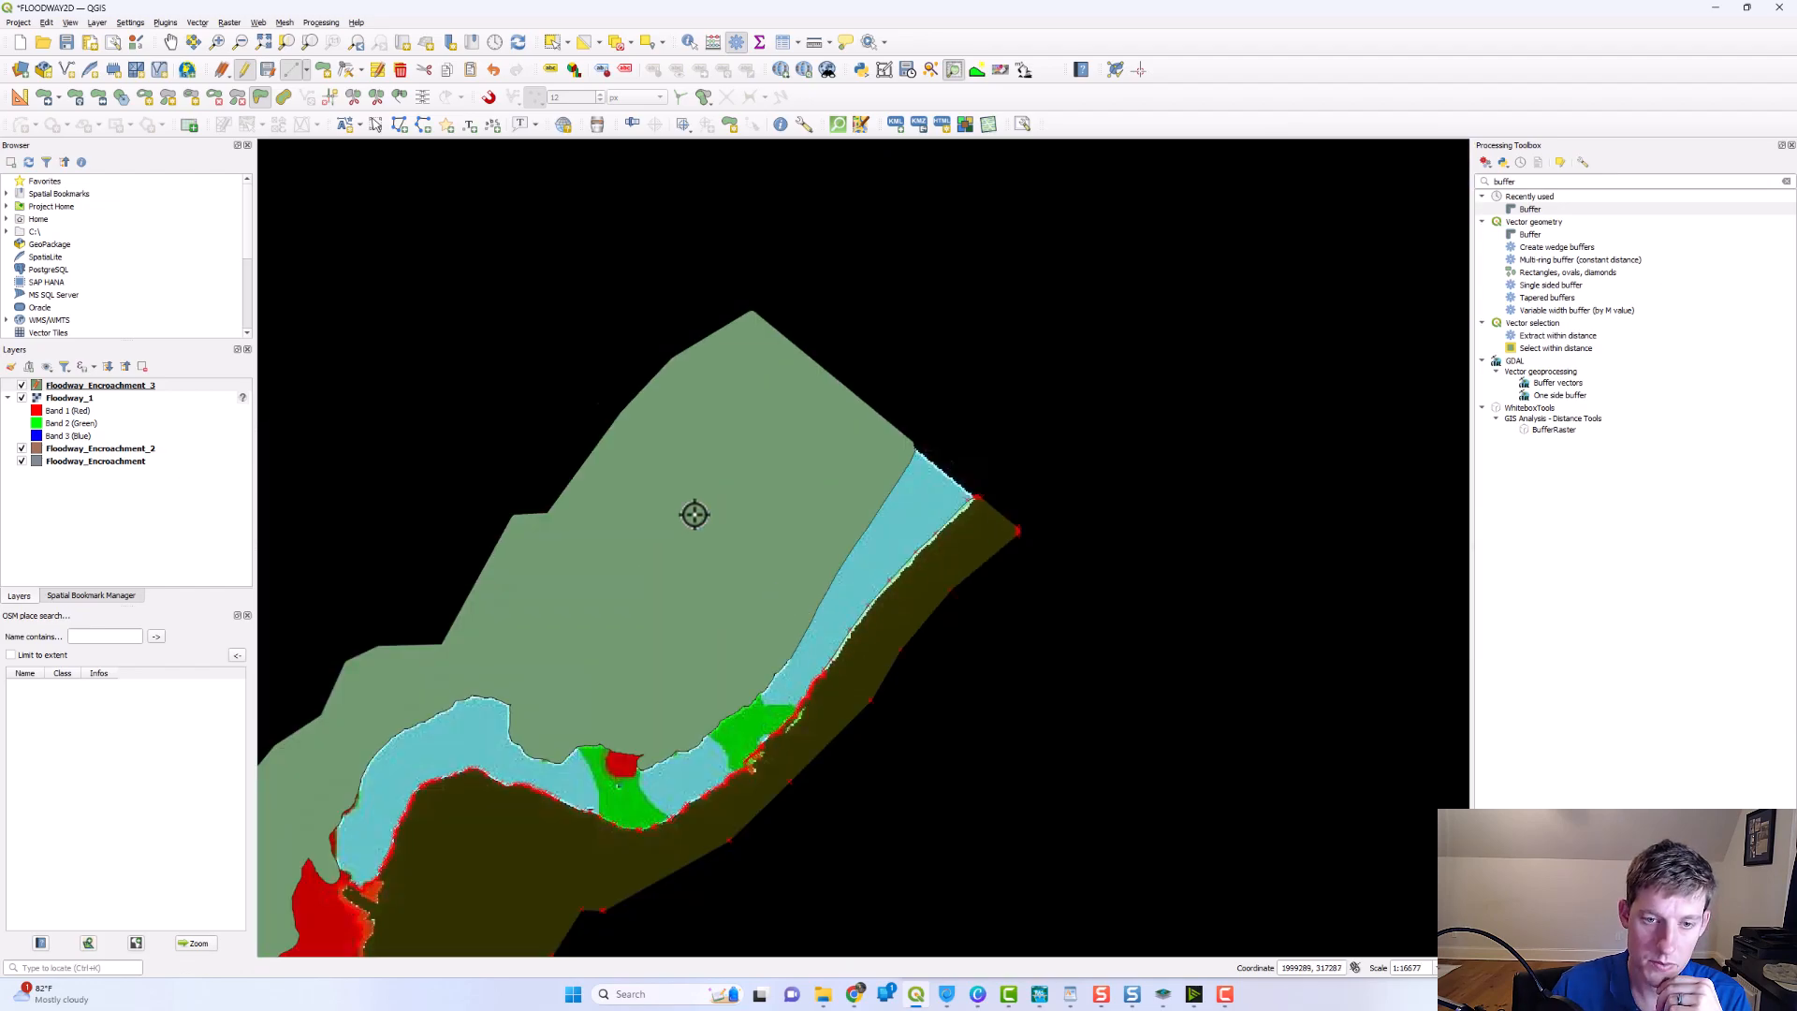
# - Stop editing Floodway_Encroachment_3 and save the changes to the layer
pyautogui.click(248, 67)
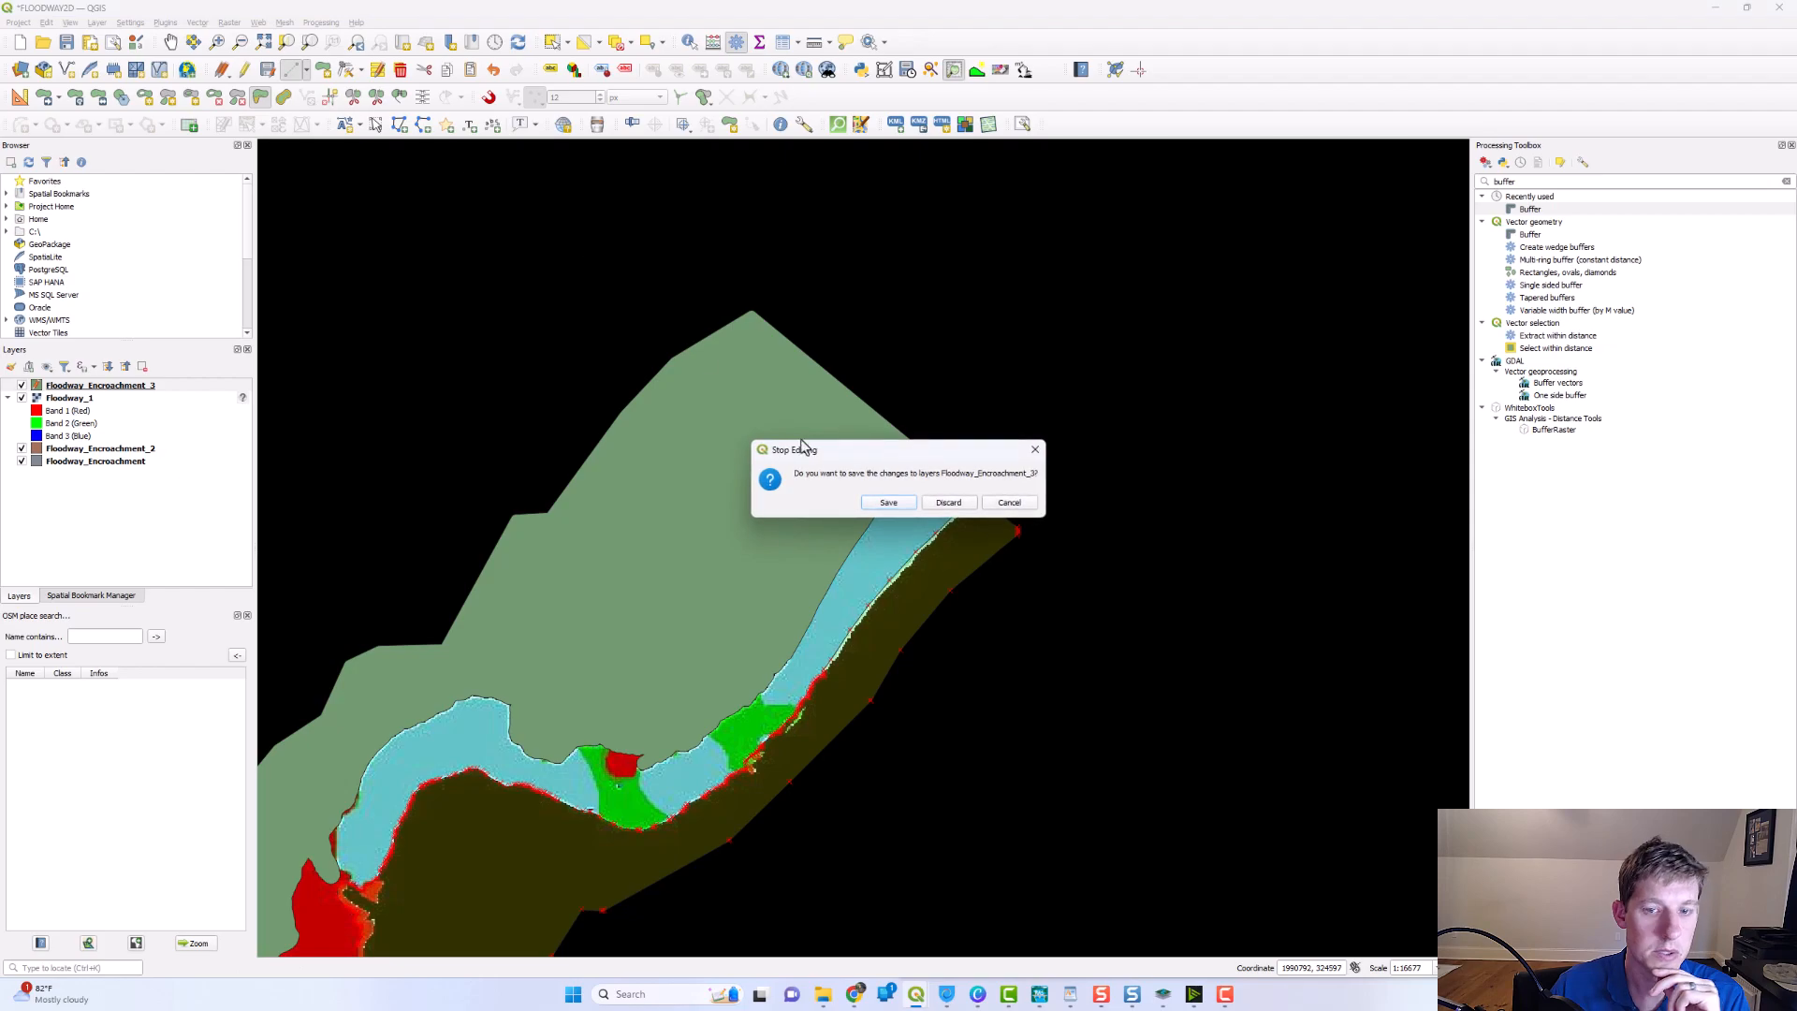
pyautogui.click(886, 503)
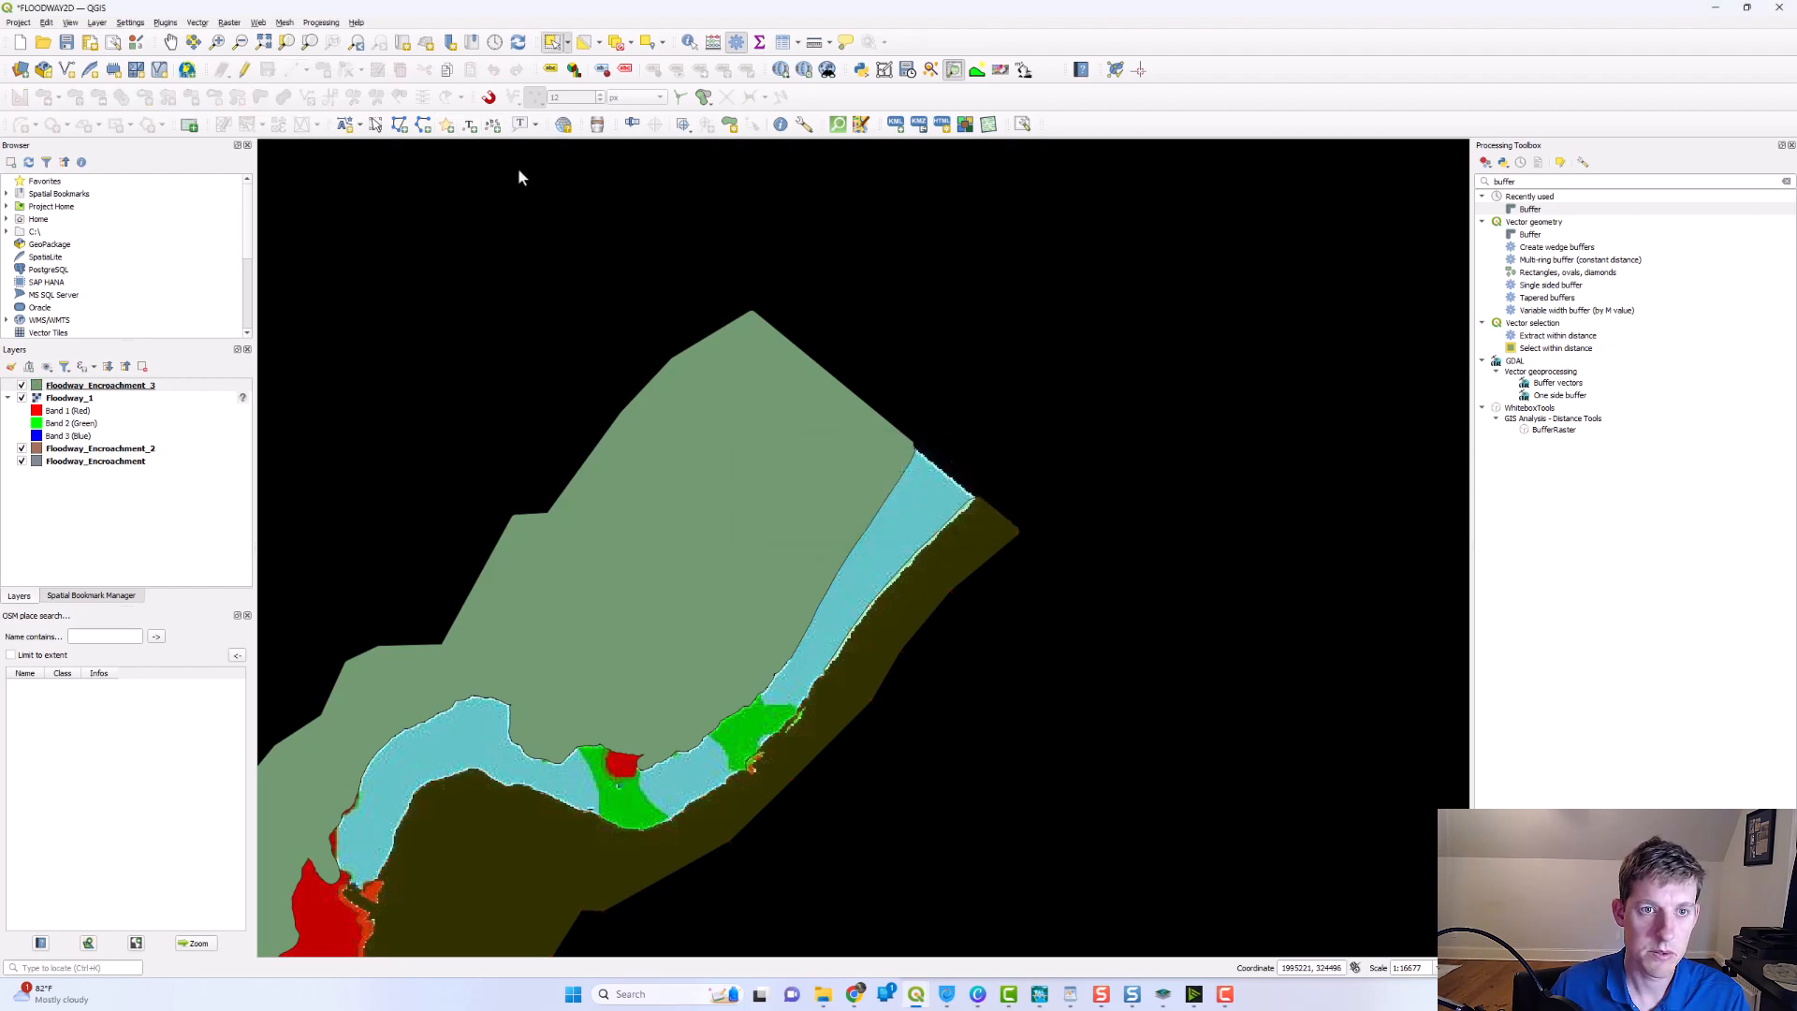
pyautogui.scroll(-2, 992, 318)
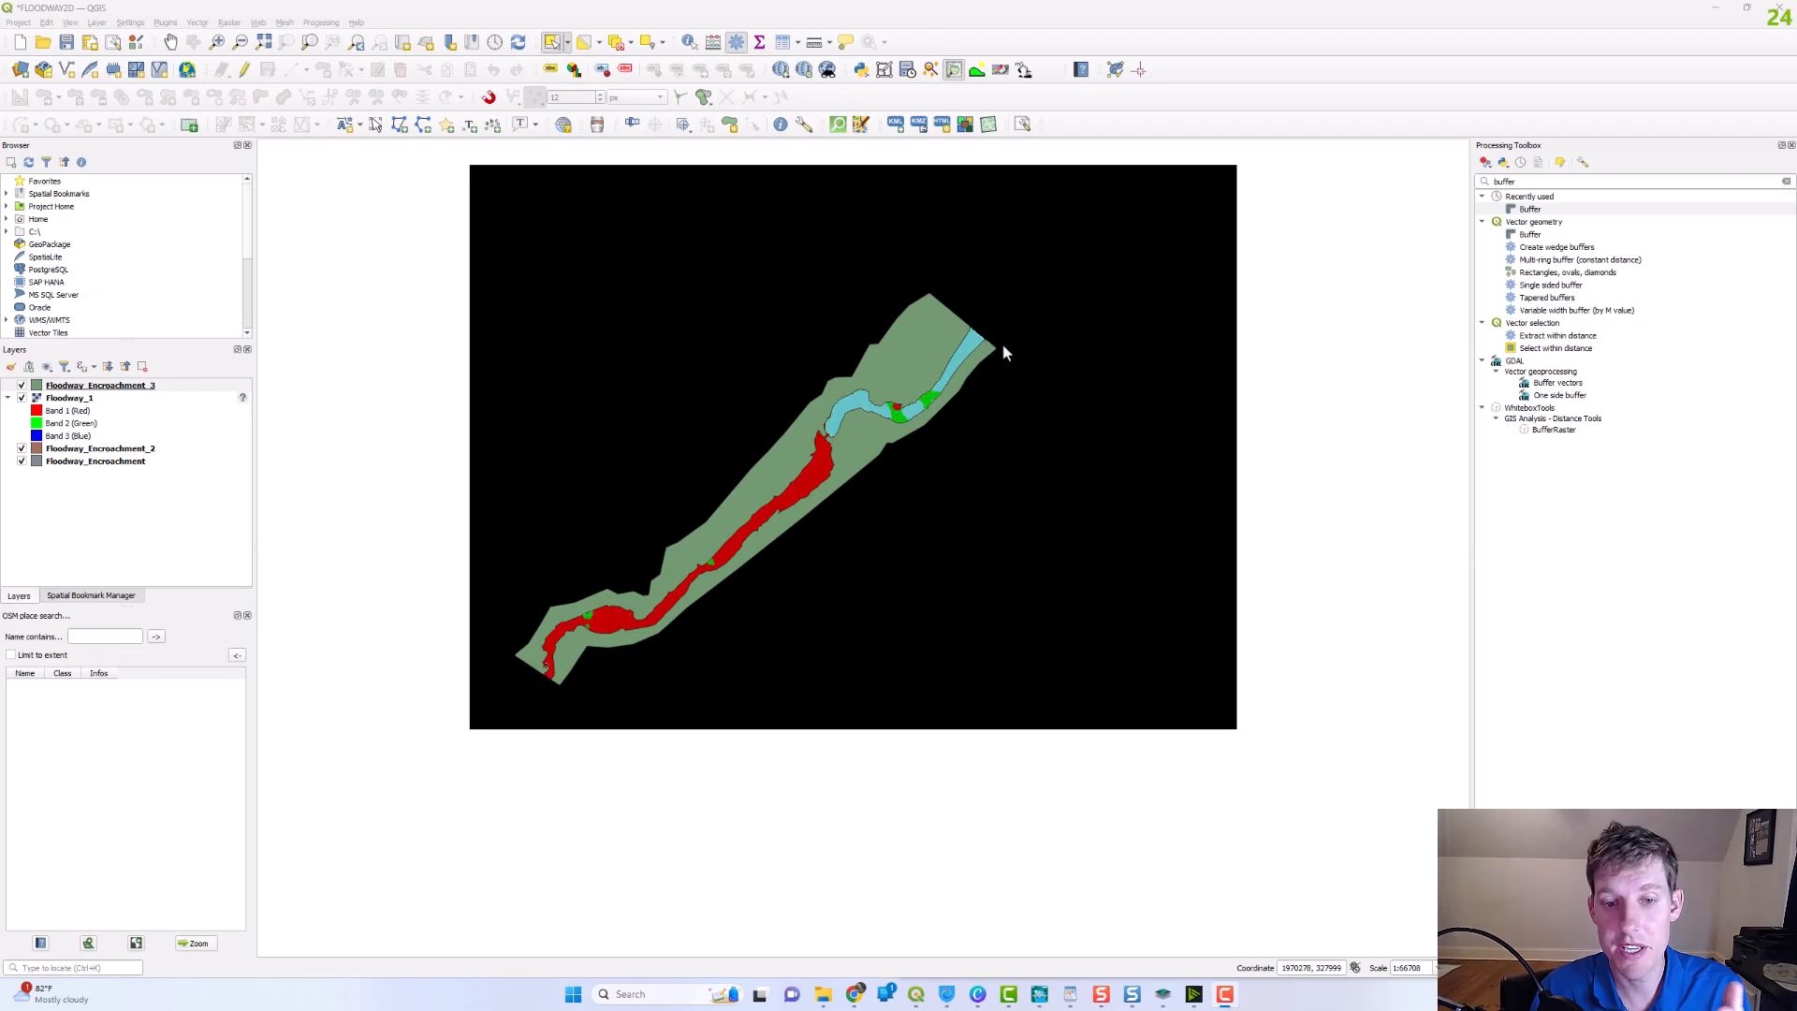
# - Switch to RAS Mapper and delete all existing polygons from the Encroachment Regions of the 100yr_Floodway plan
pyautogui.click(1157, 992)
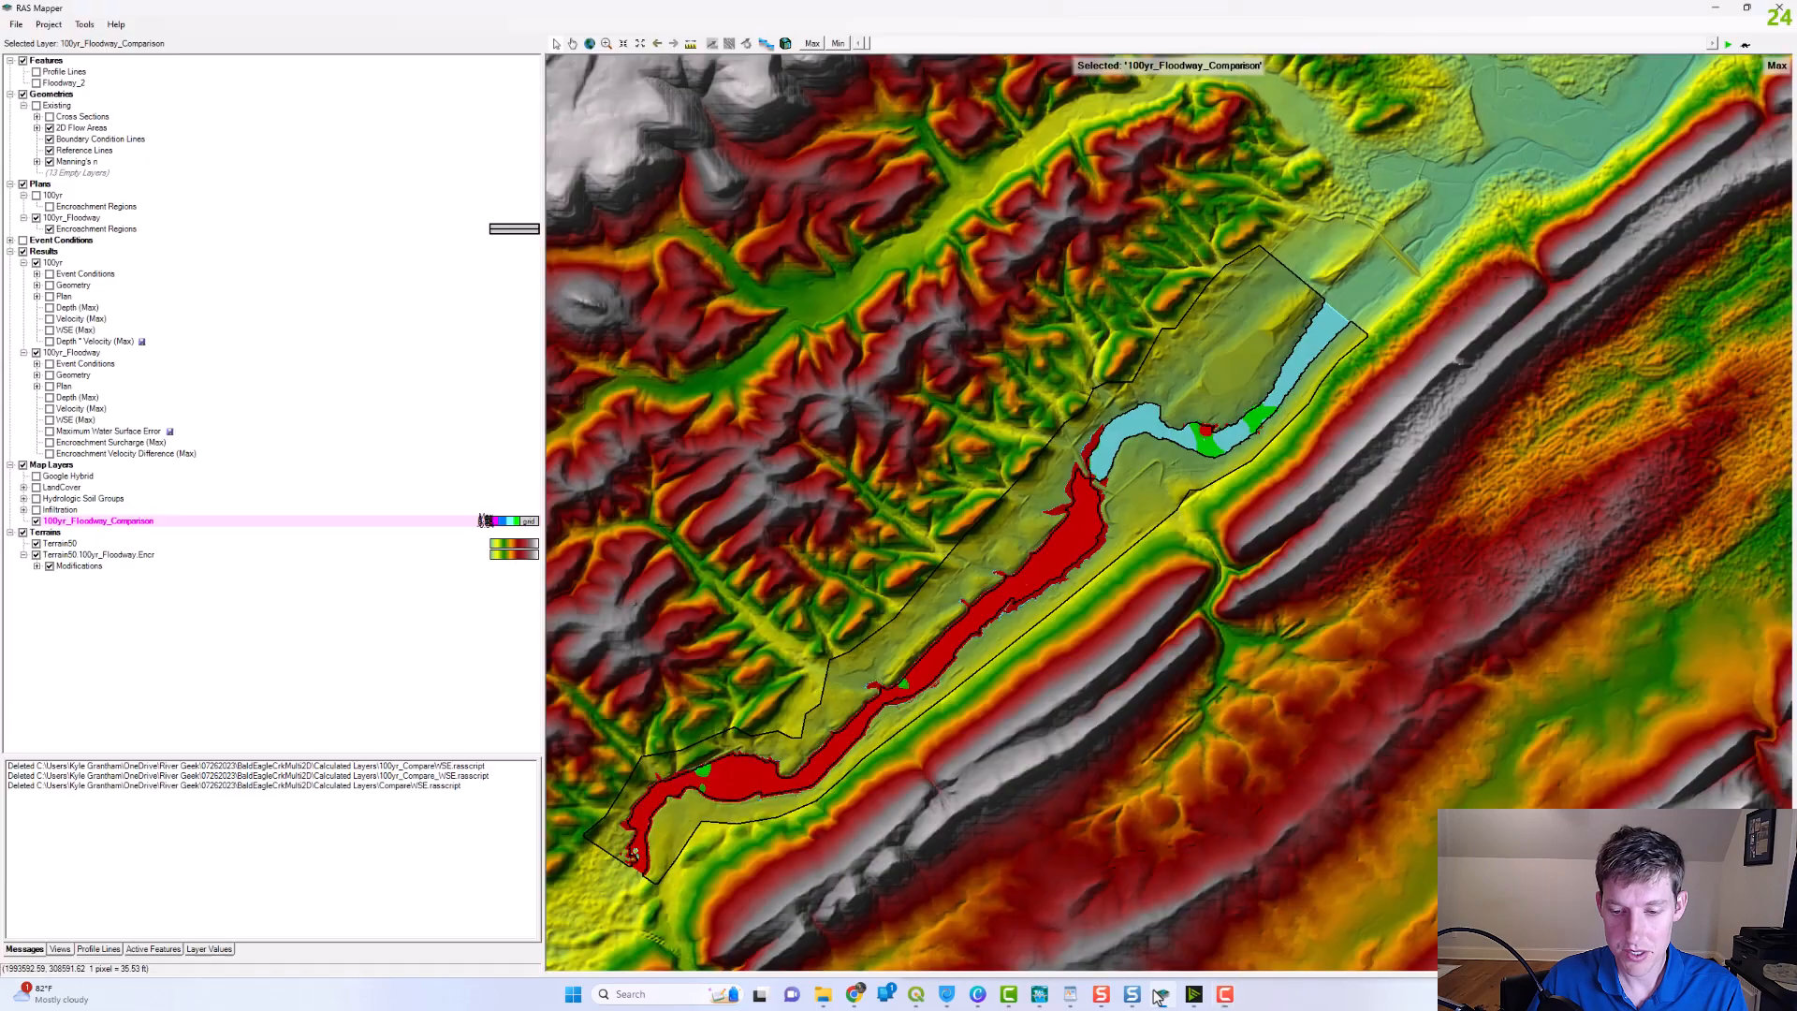
pyautogui.rightClick(133, 231)
pyautogui.click(243, 282)
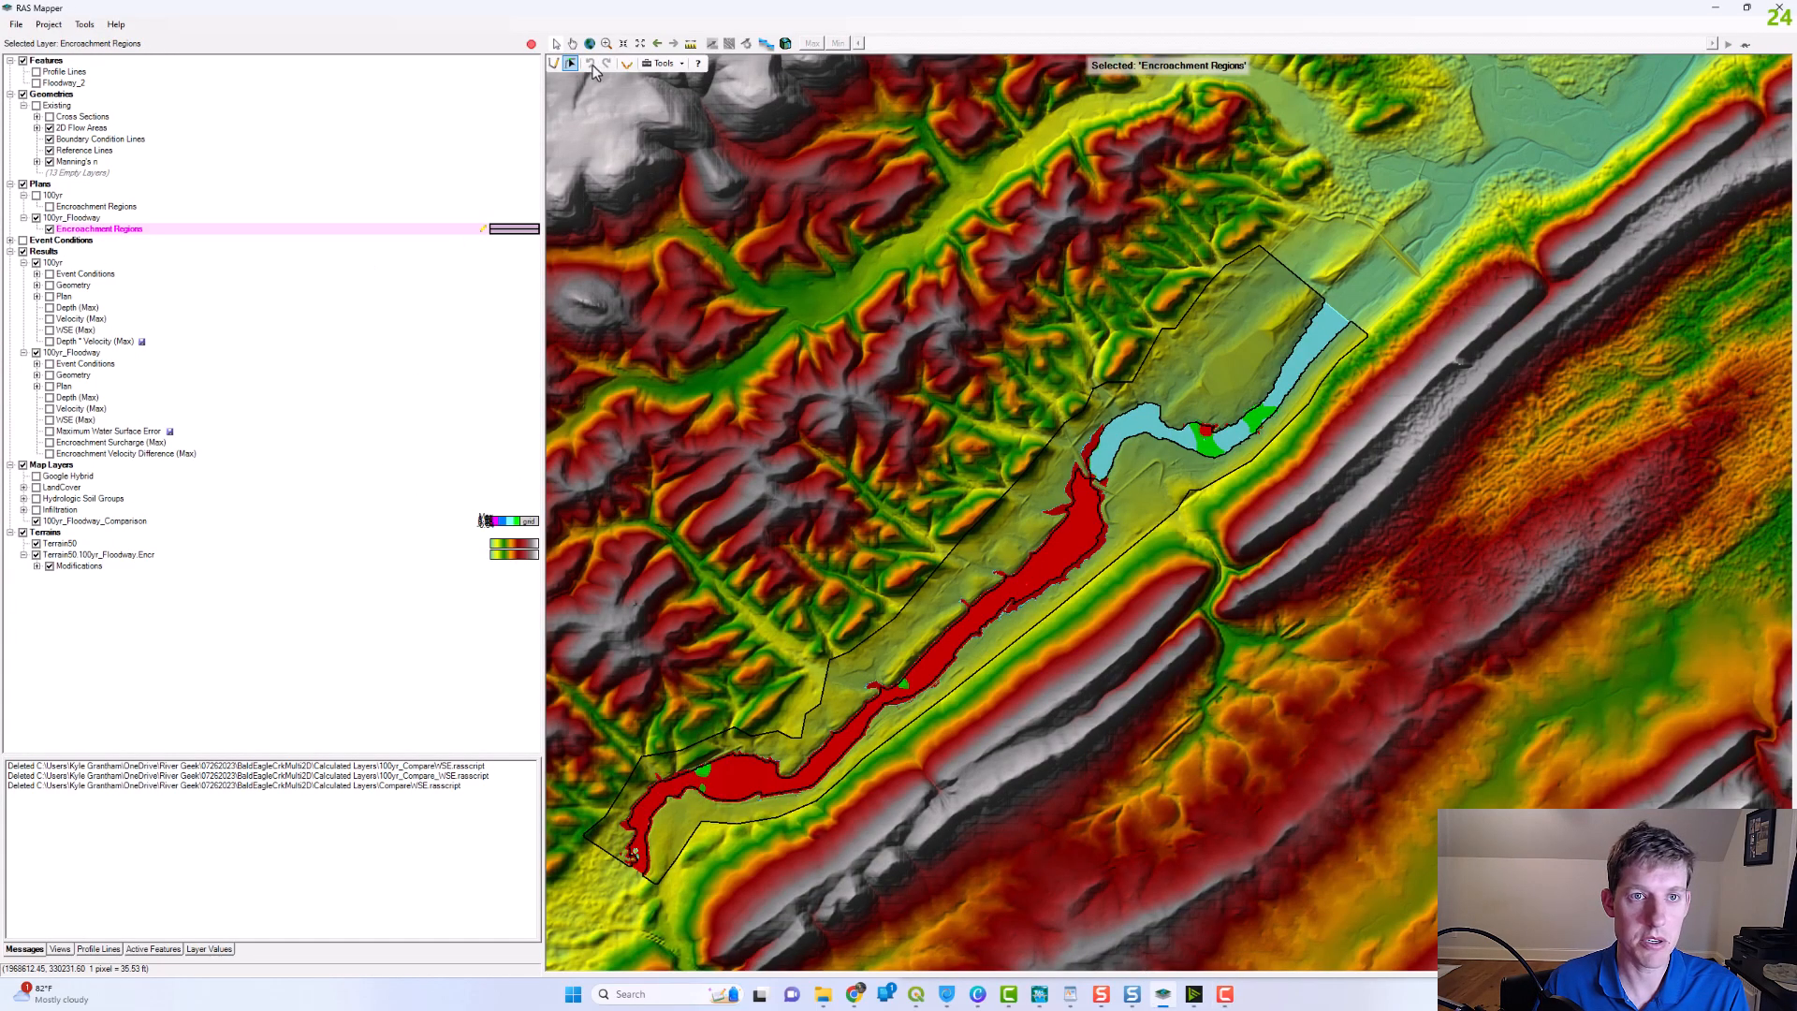
pyautogui.moveTo(907, 350); pyautogui.dragTo(1258, 764)
pyautogui.press('Delete')
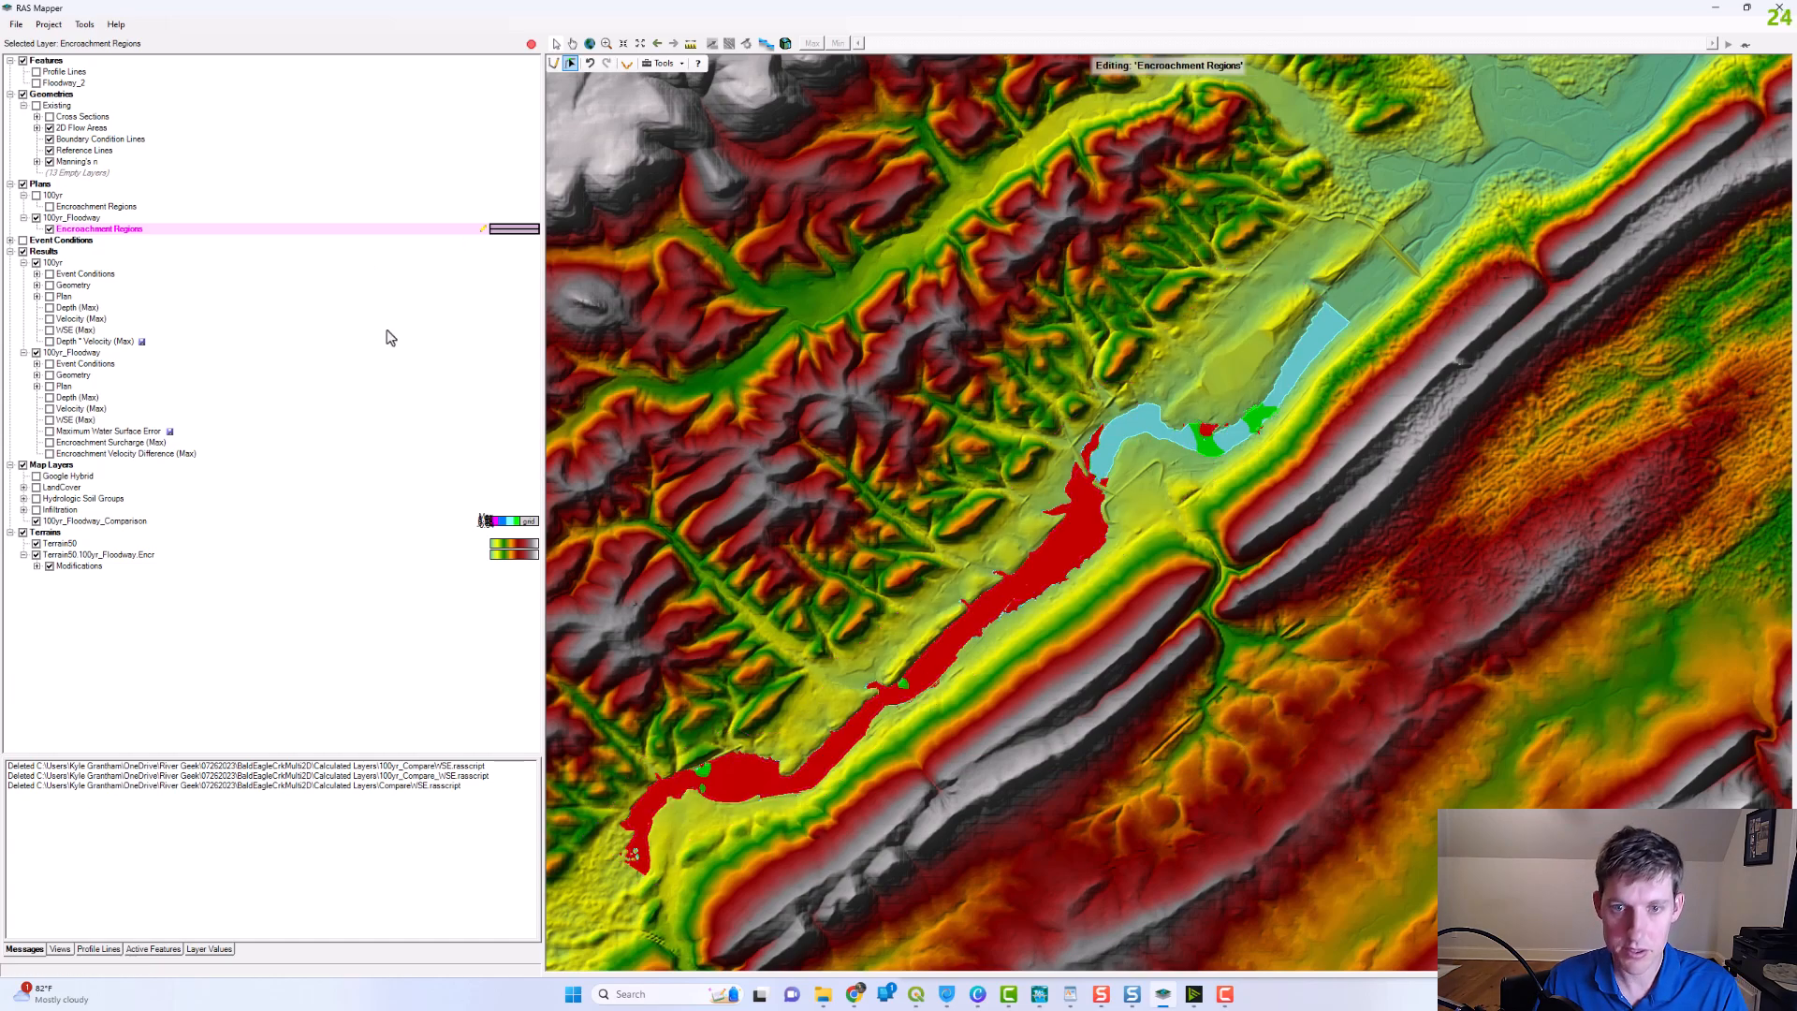
# - Import both regions from Floodway_Encroachment_3.shp in the Floodway folder into the 100yr_Floodway Encroachment Regions and save the edits
pyautogui.rightClick(136, 235)
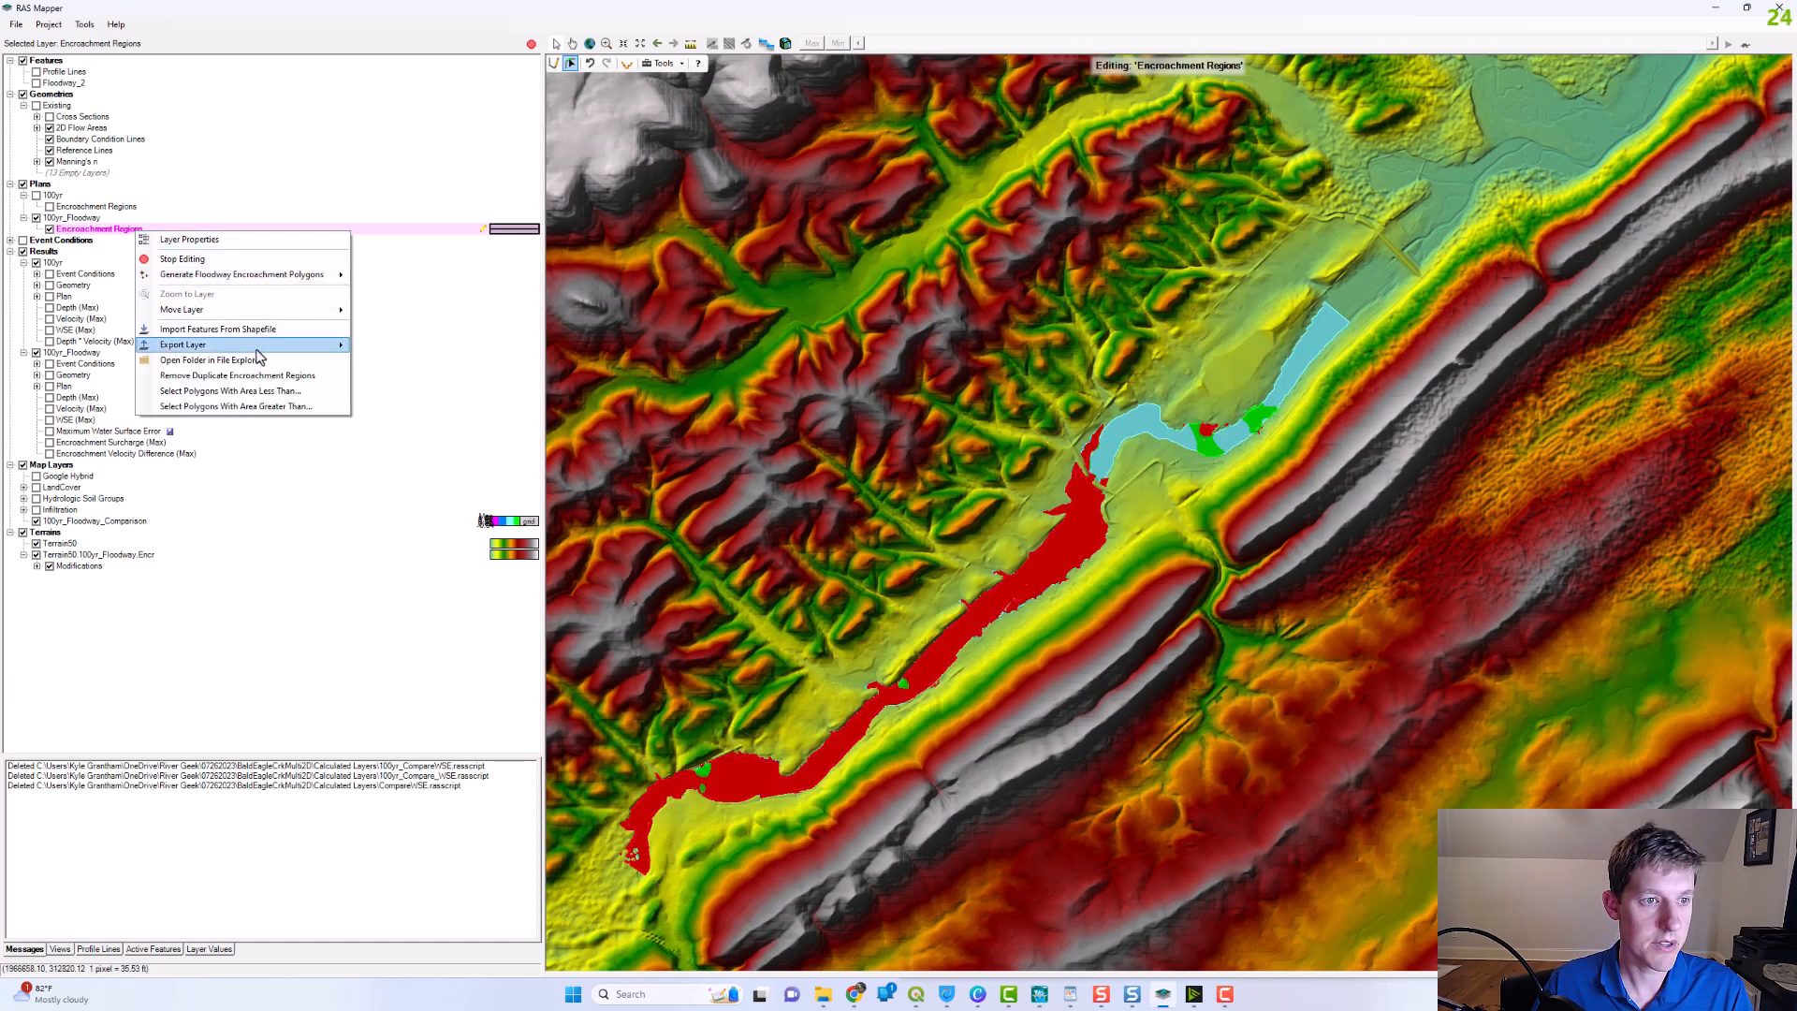
pyautogui.click(313, 330)
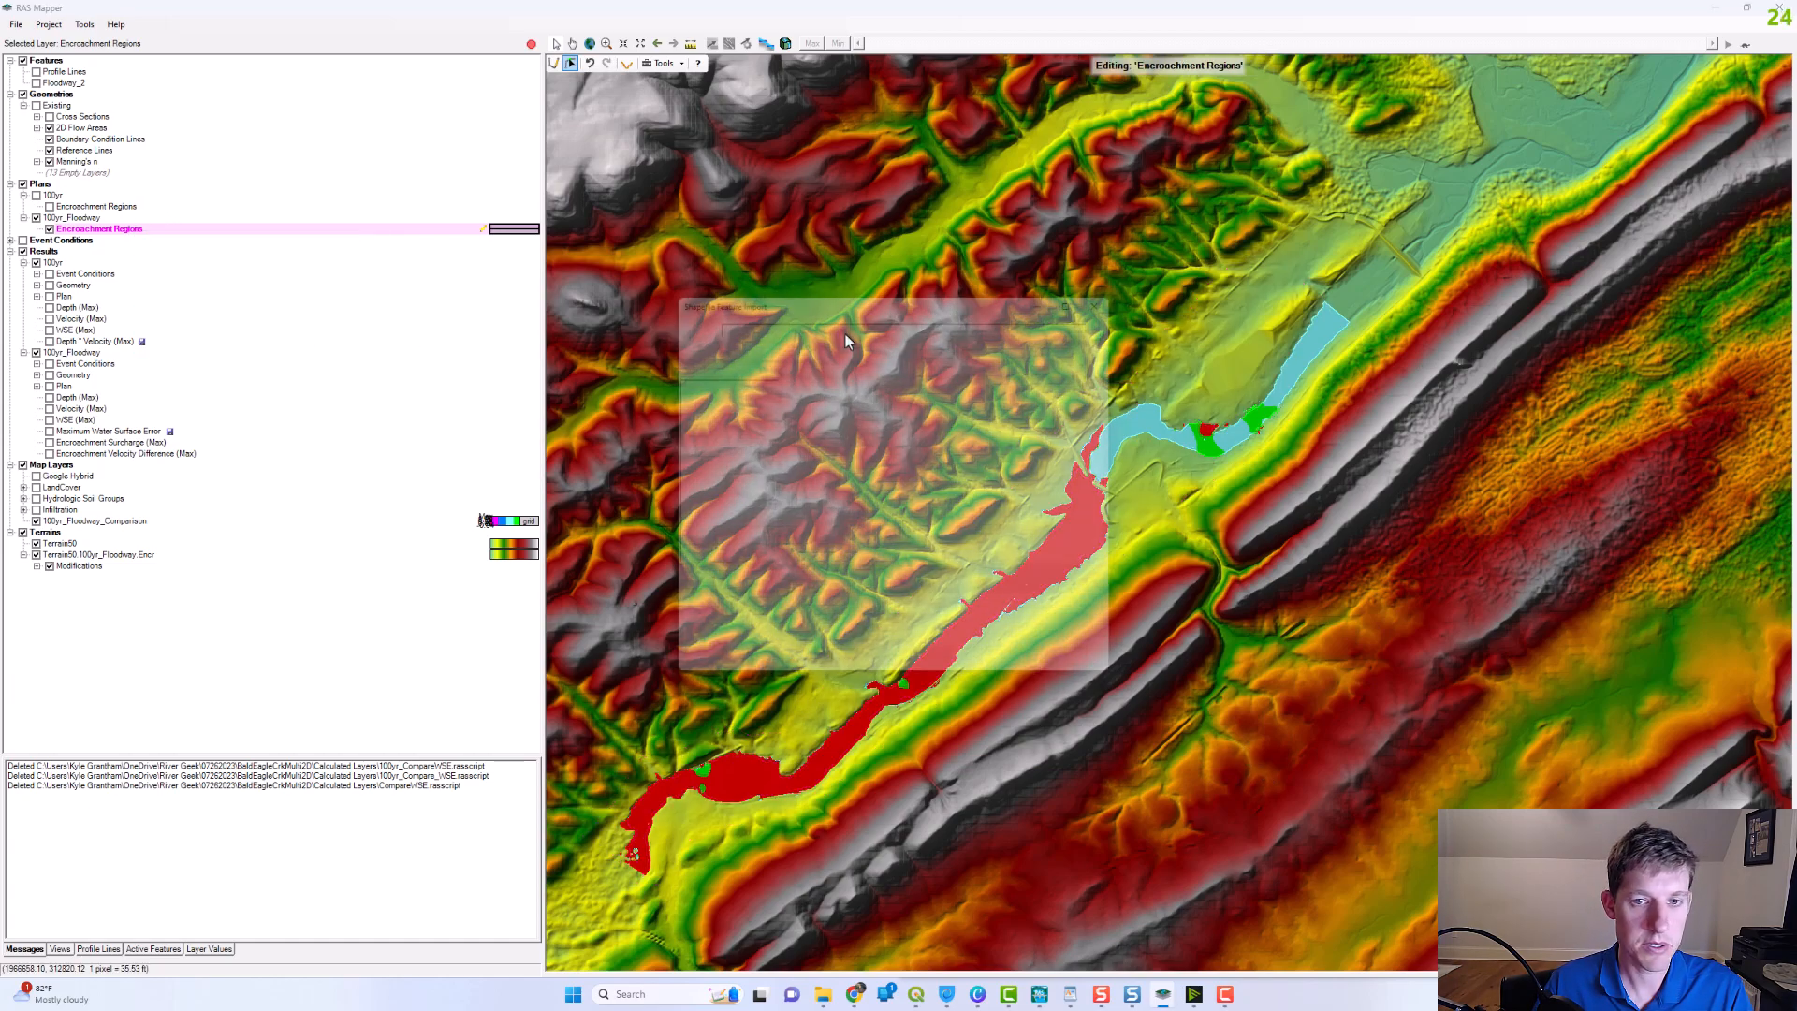
pyautogui.click(1123, 314)
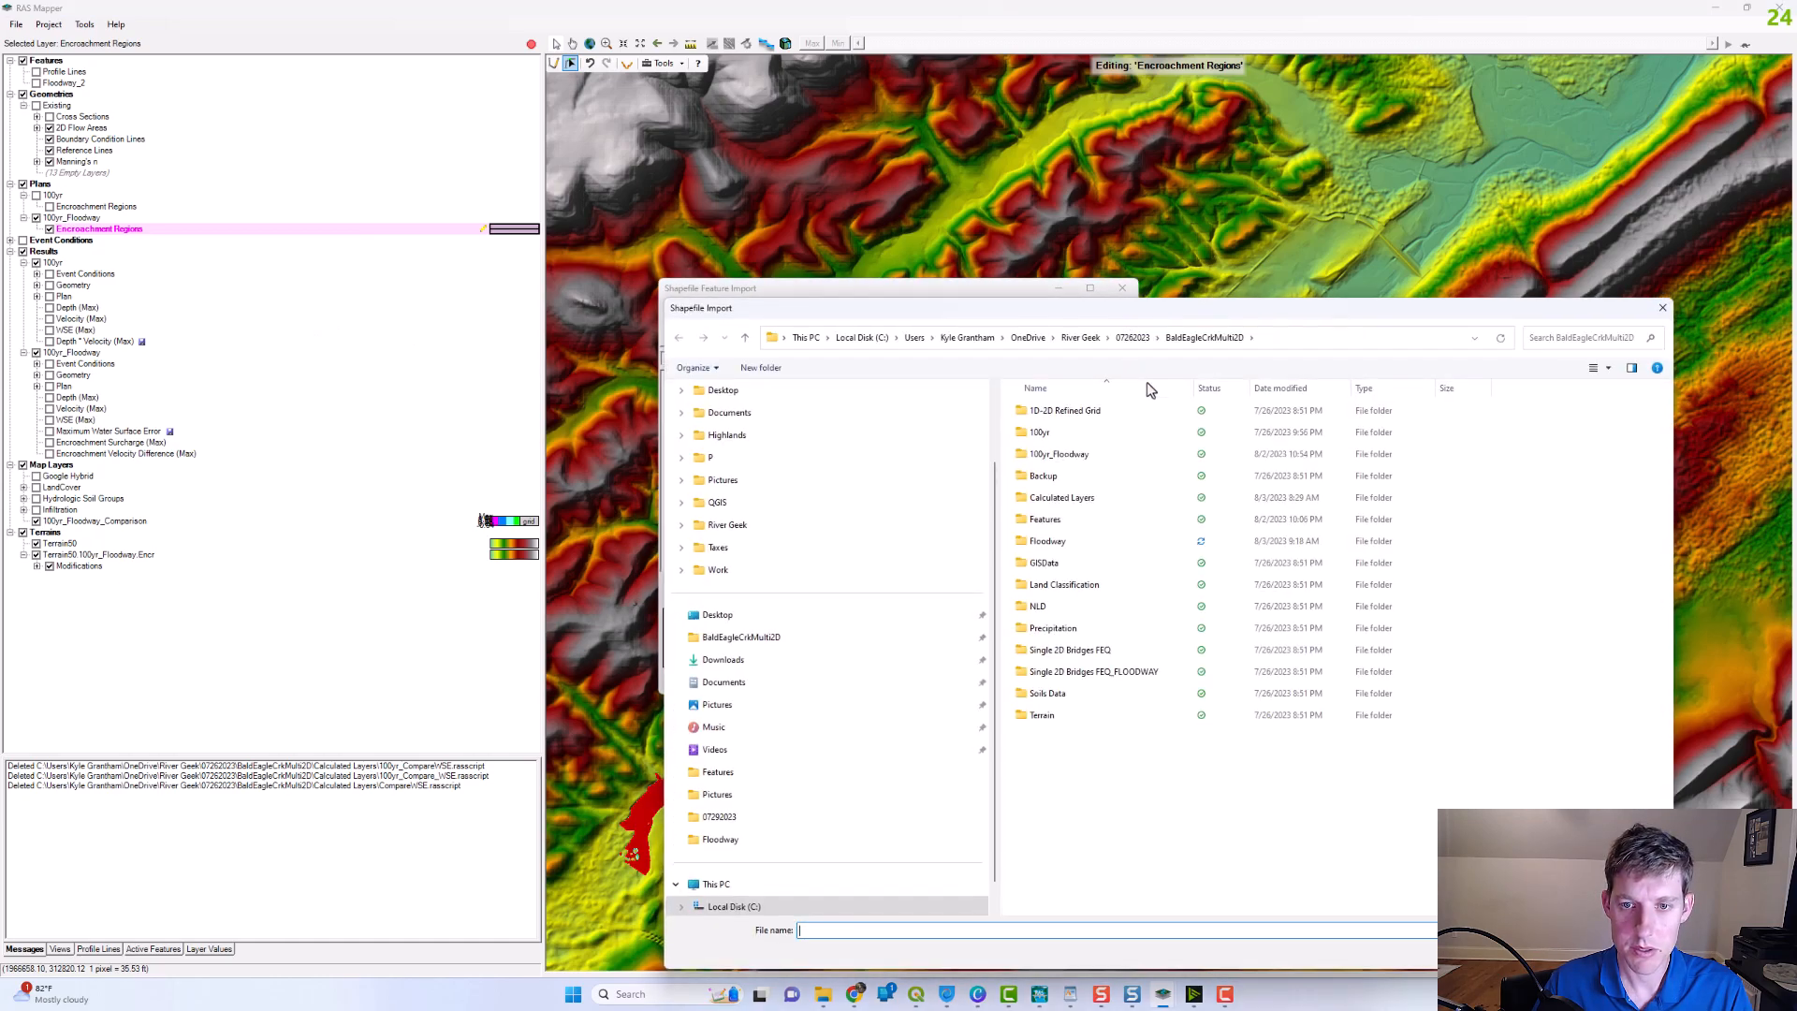
pyautogui.click(1111, 459)
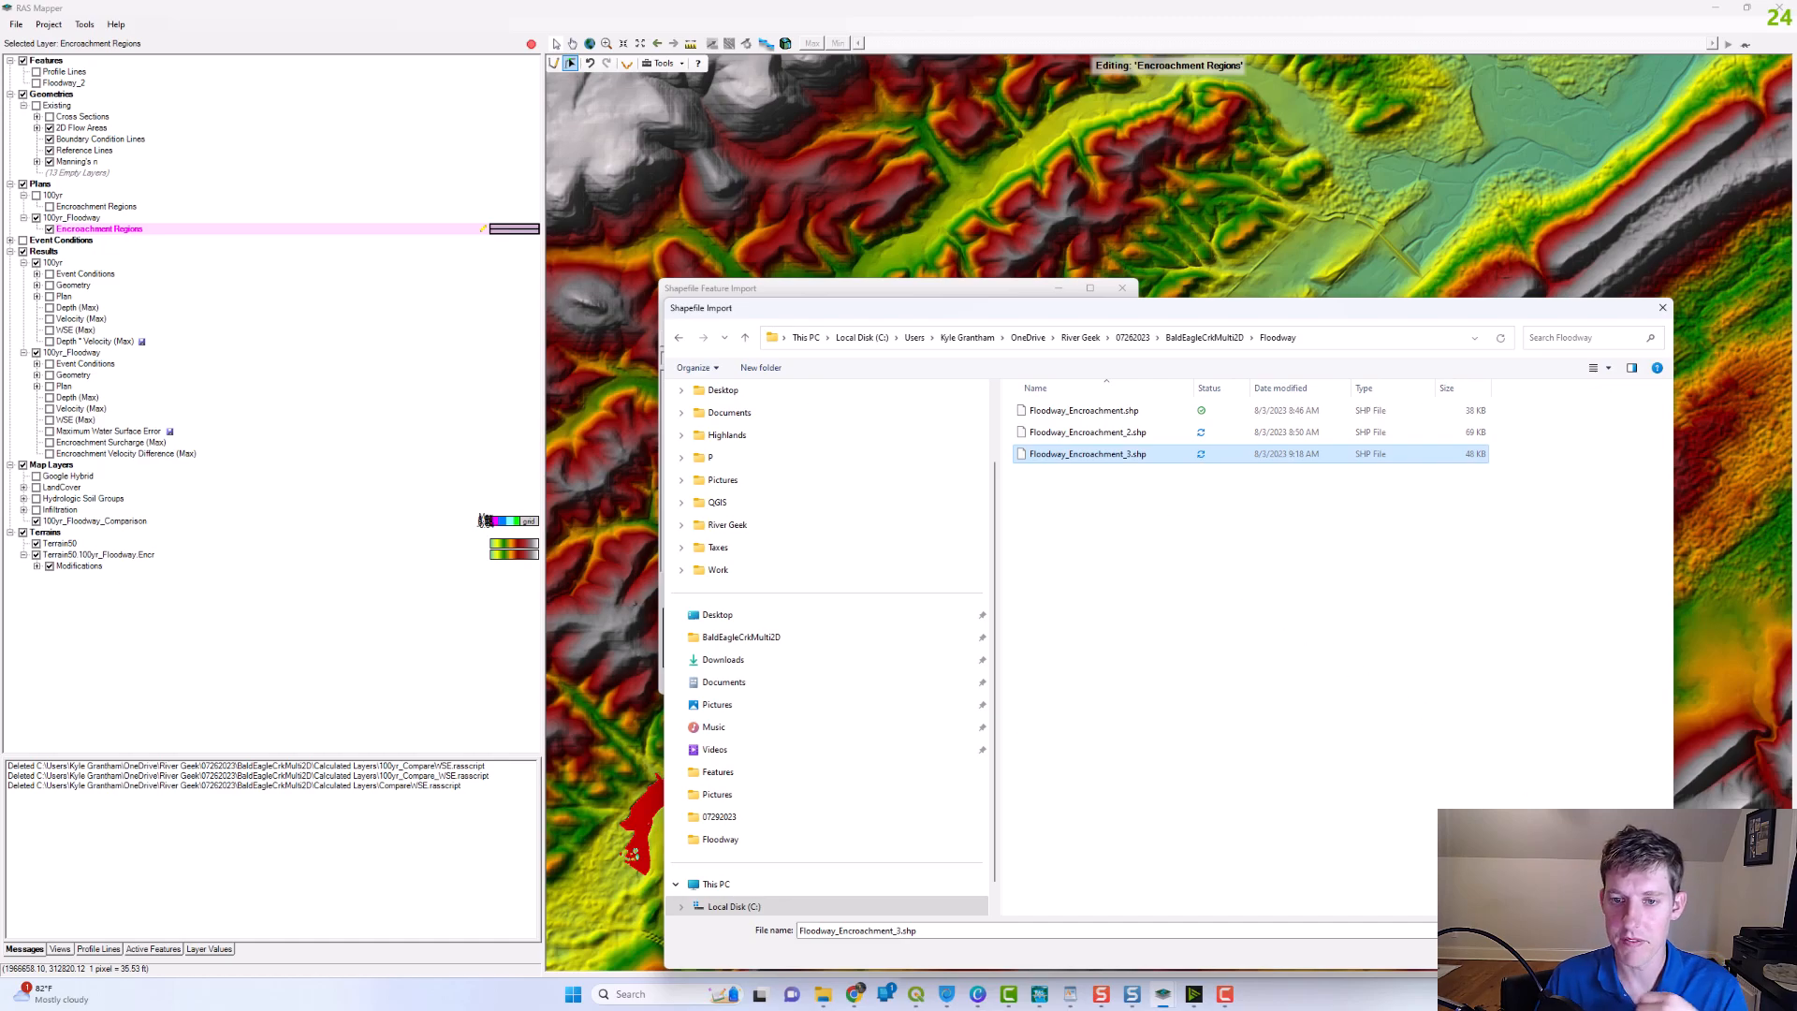
pyautogui.click(1546, 953)
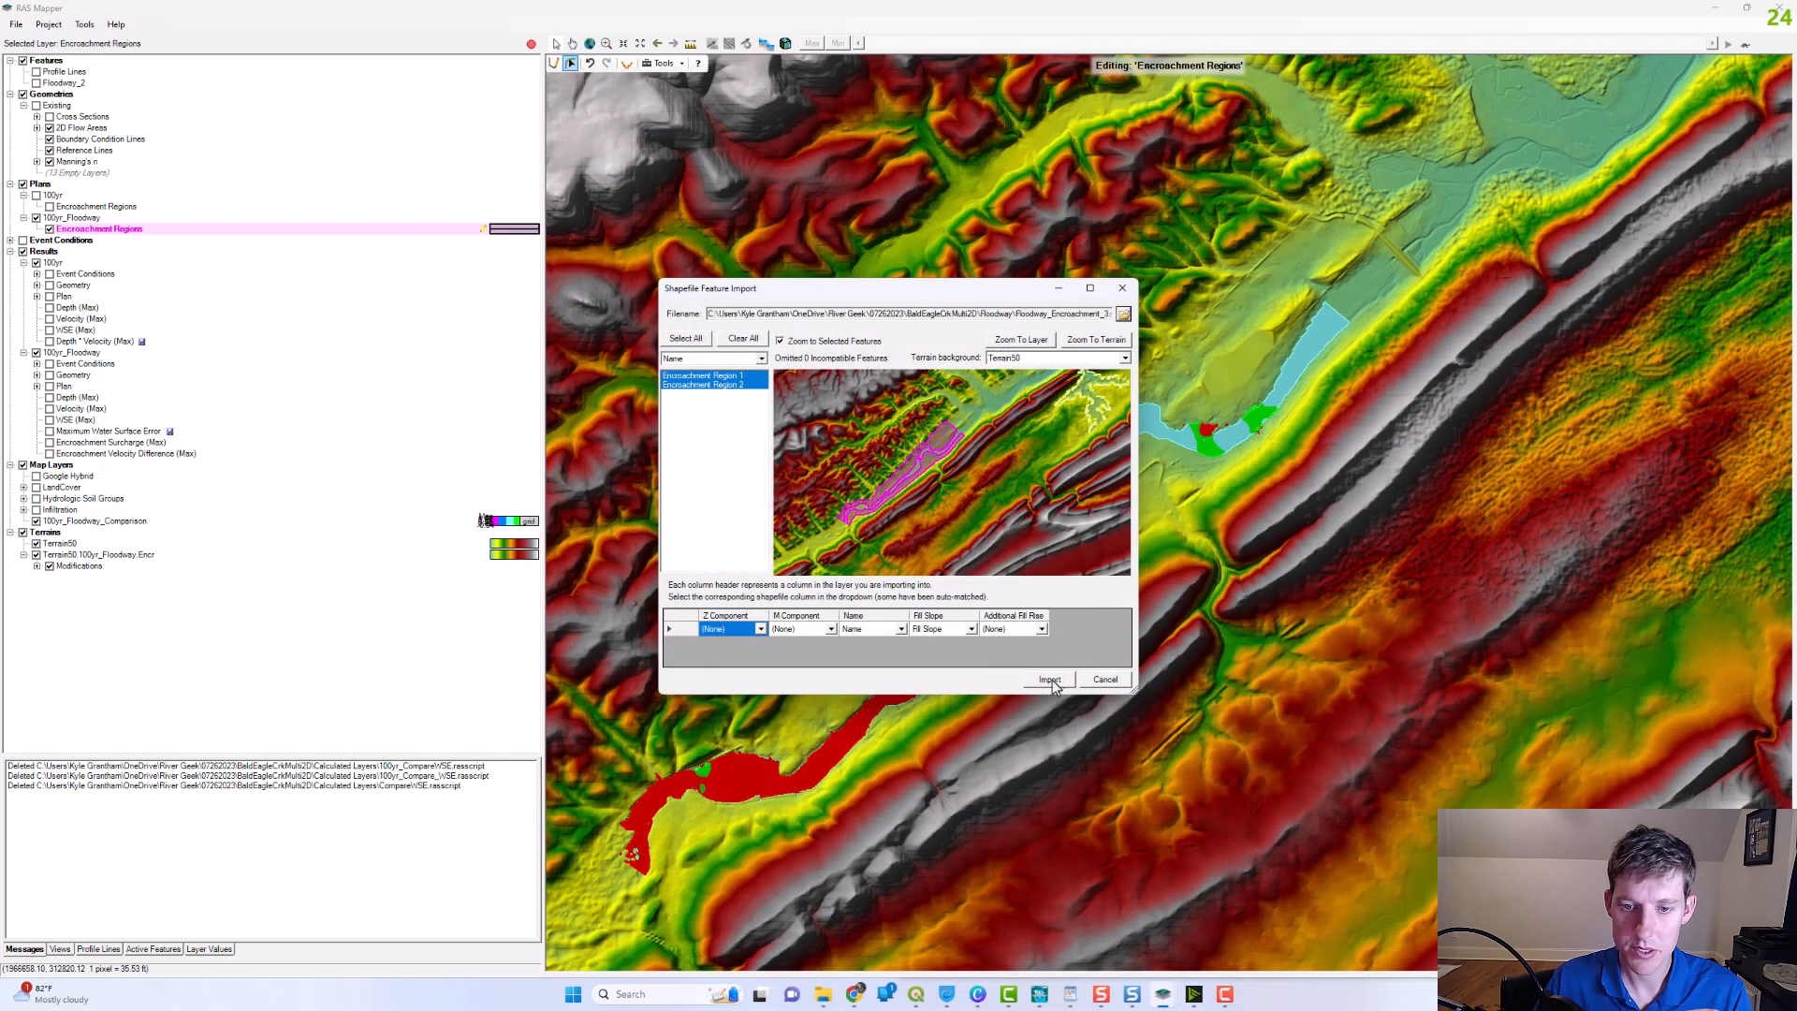
pyautogui.click(1062, 684)
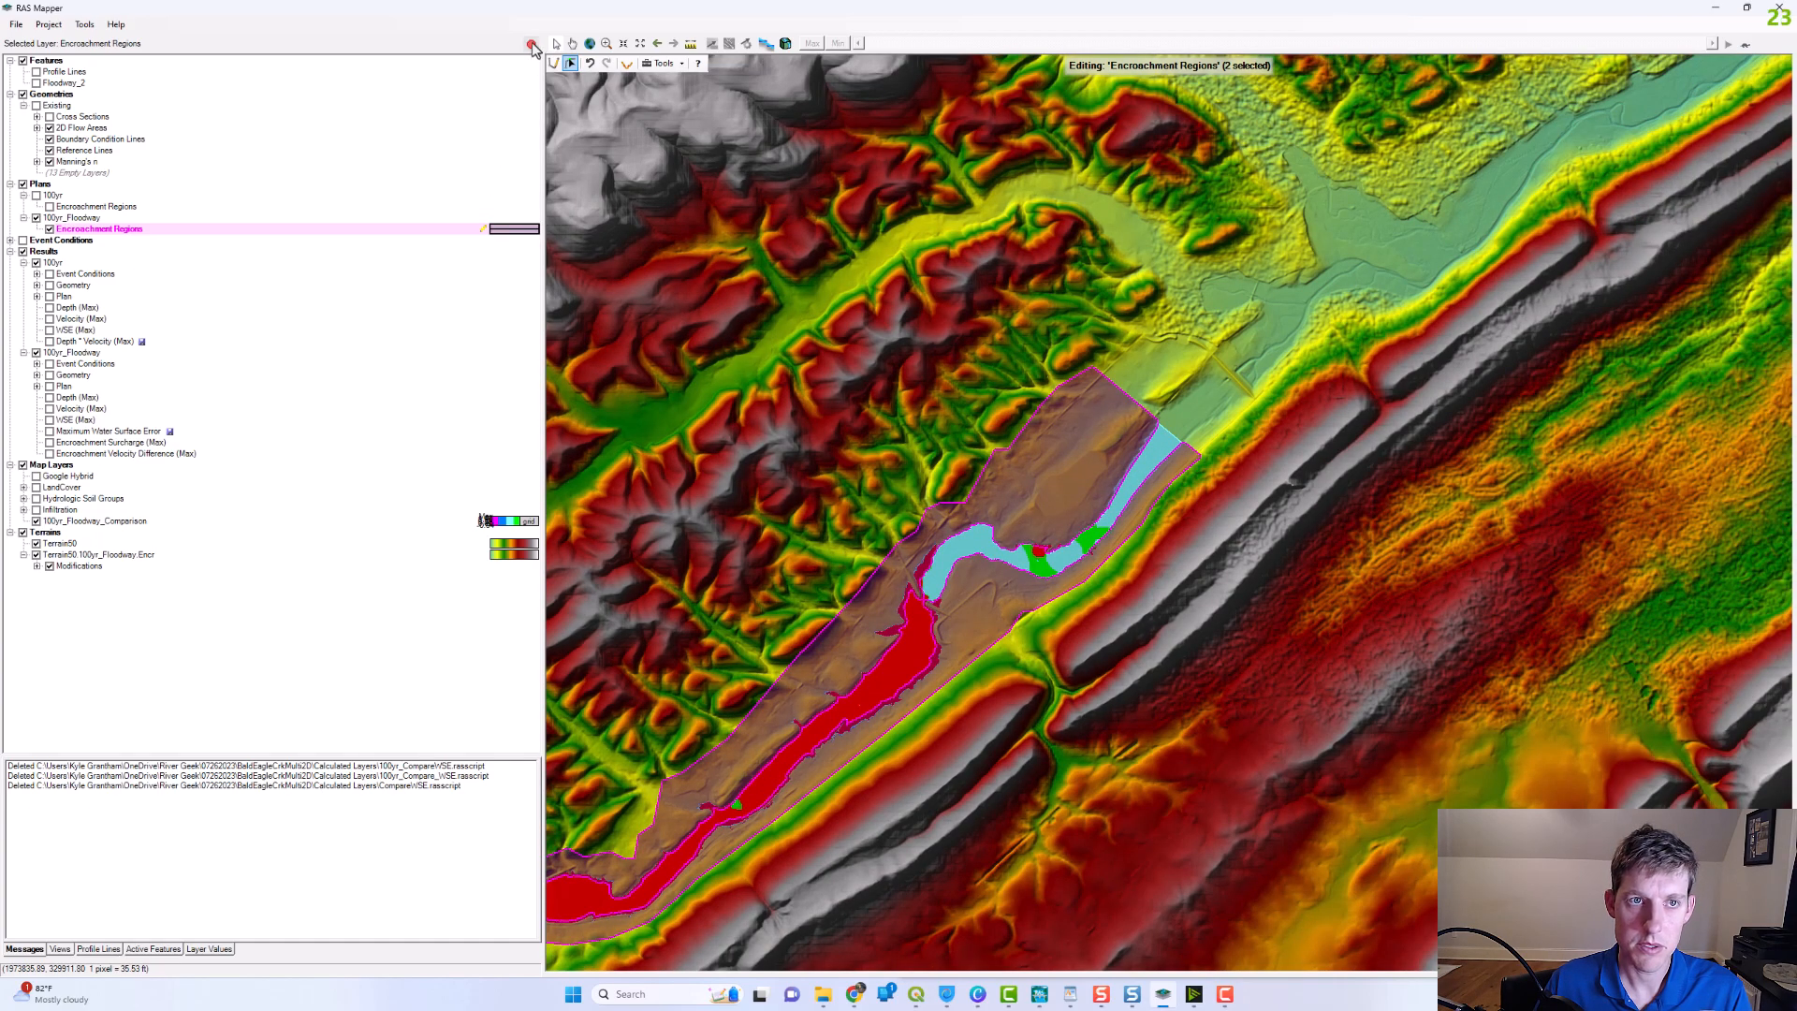
pyautogui.click(530, 44)
pyautogui.click(856, 547)
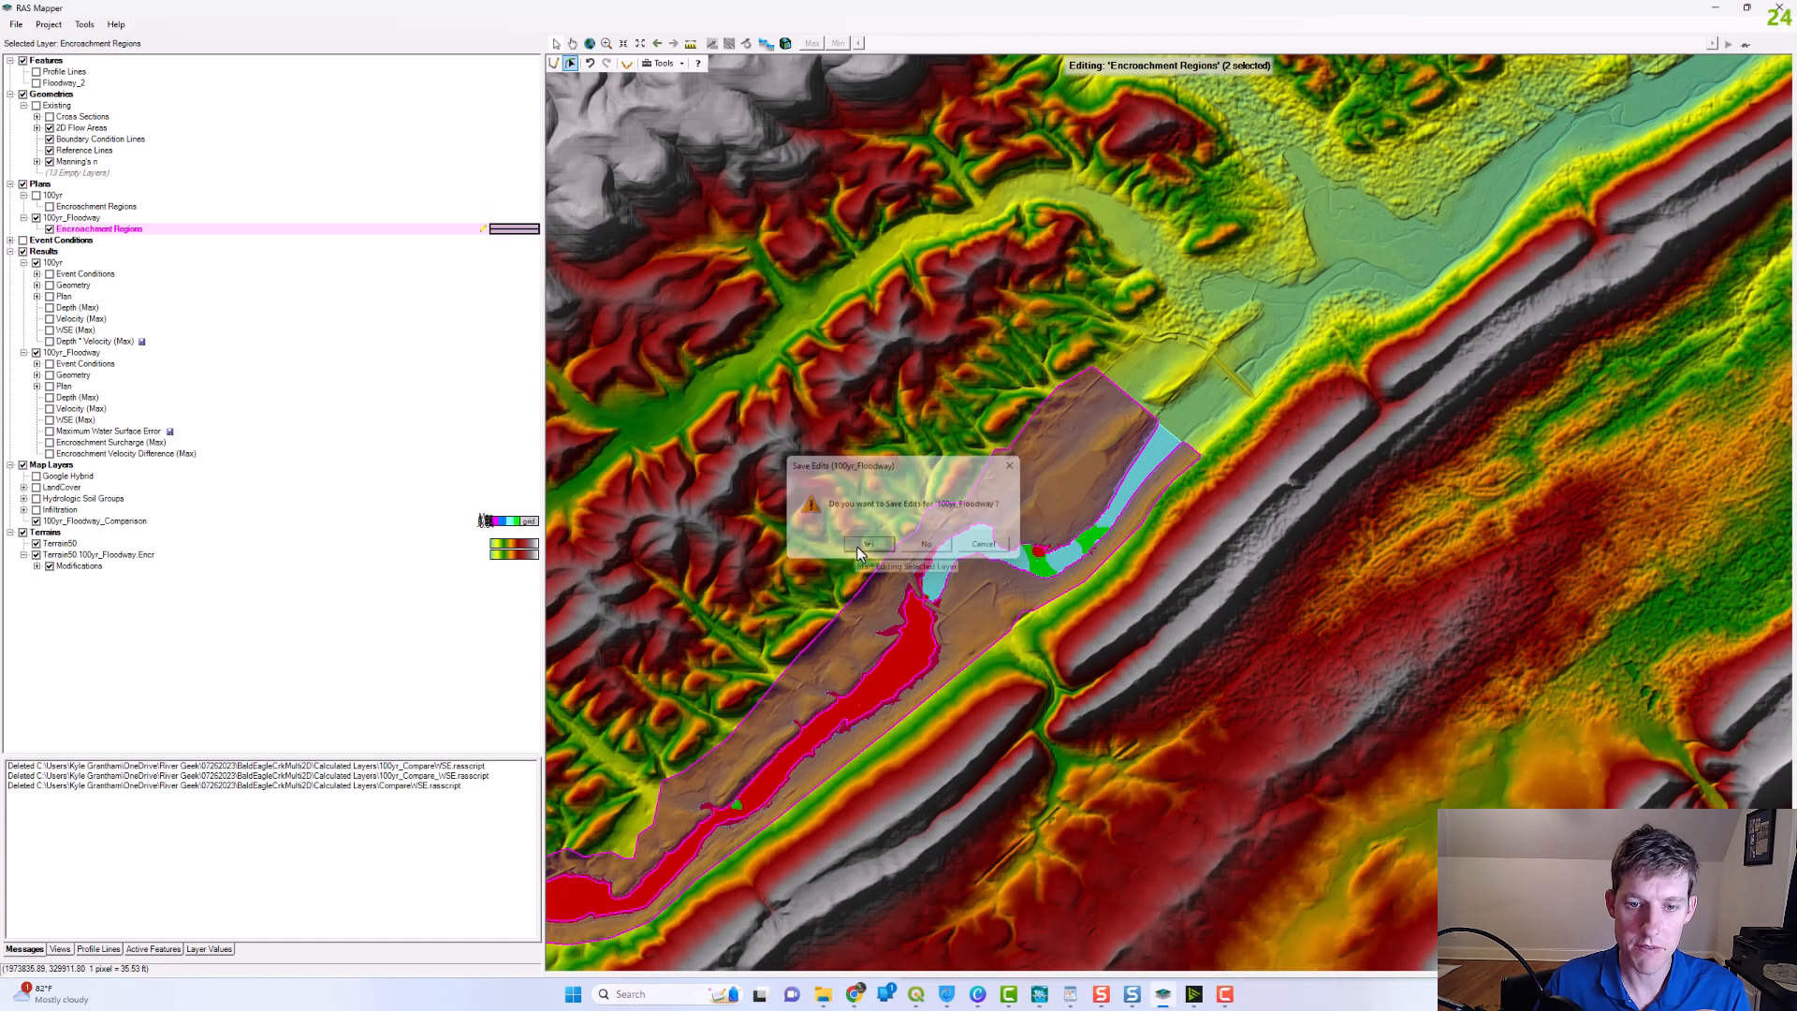
# - Switch to the HEC-RAS unsteady flow analysis, accept the 100yr_Floodway encroachment settings with base plan 100yr, and compute the plan
pyautogui.click(1038, 998)
pyautogui.click(1093, 884)
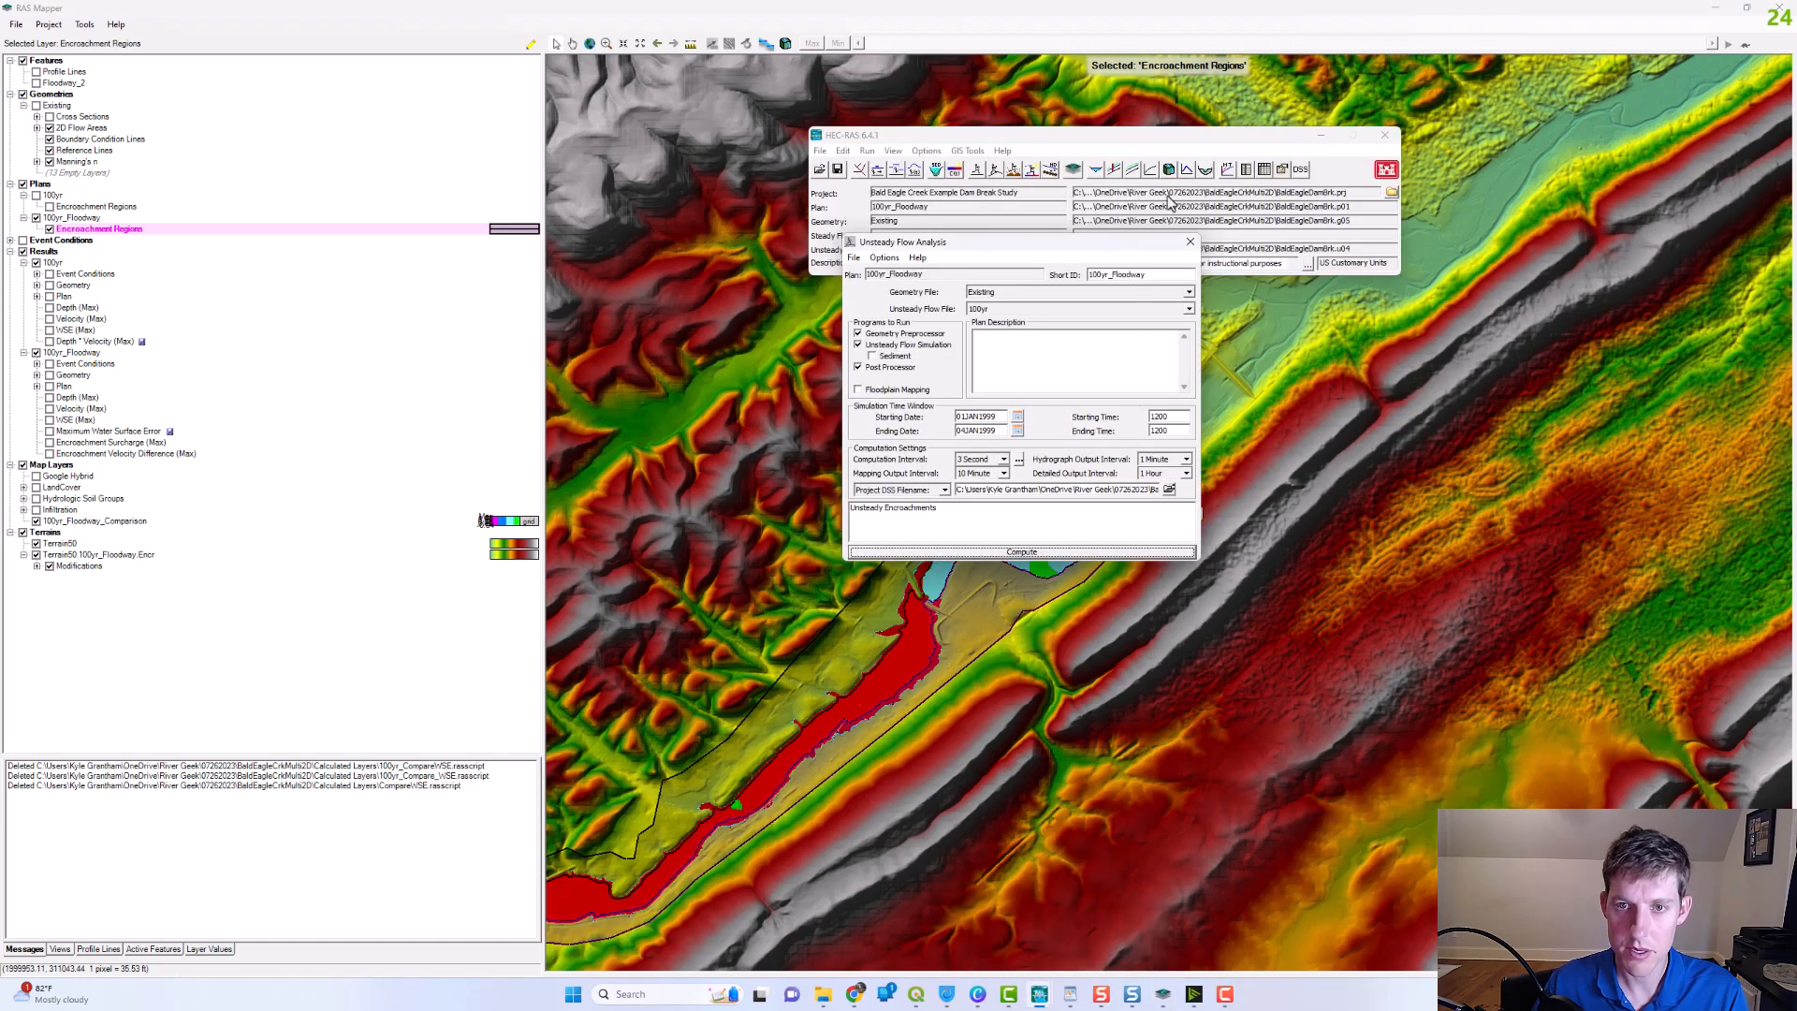
pyautogui.moveTo(1054, 251); pyautogui.dragTo(1166, 315)
pyautogui.moveTo(1087, 310); pyautogui.dragTo(1039, 284)
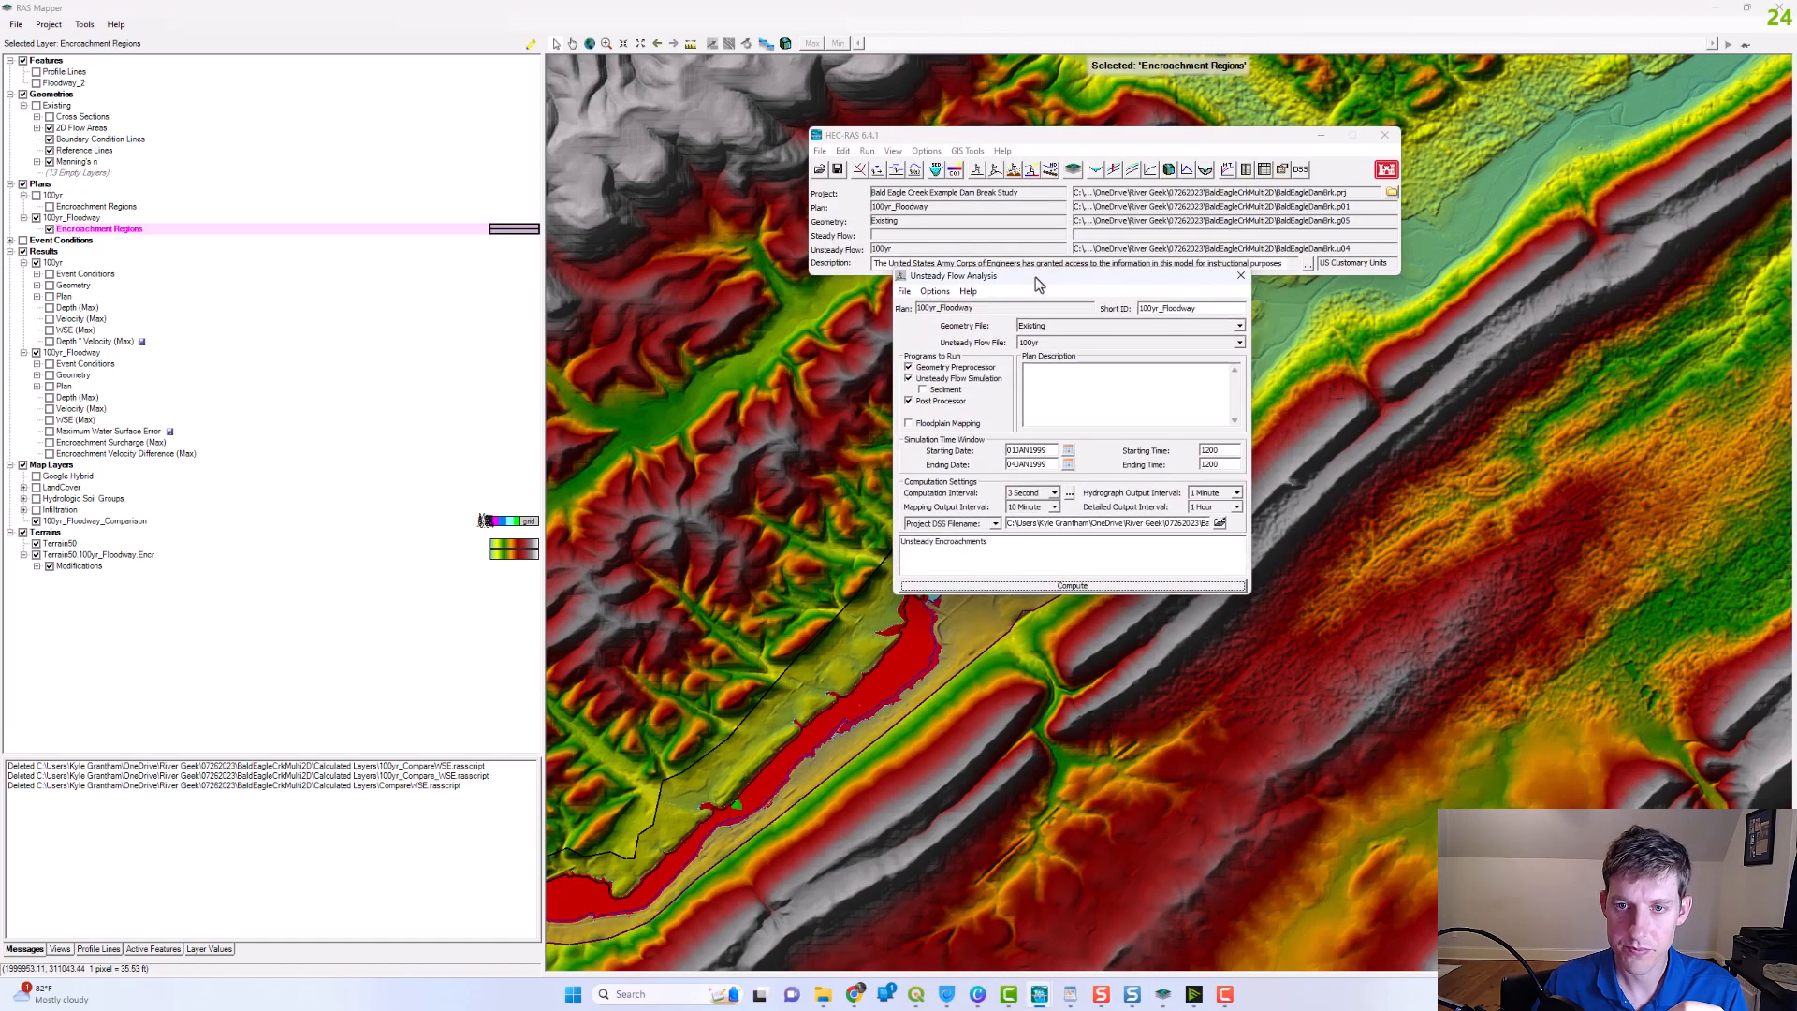
pyautogui.click(934, 291)
pyautogui.click(971, 396)
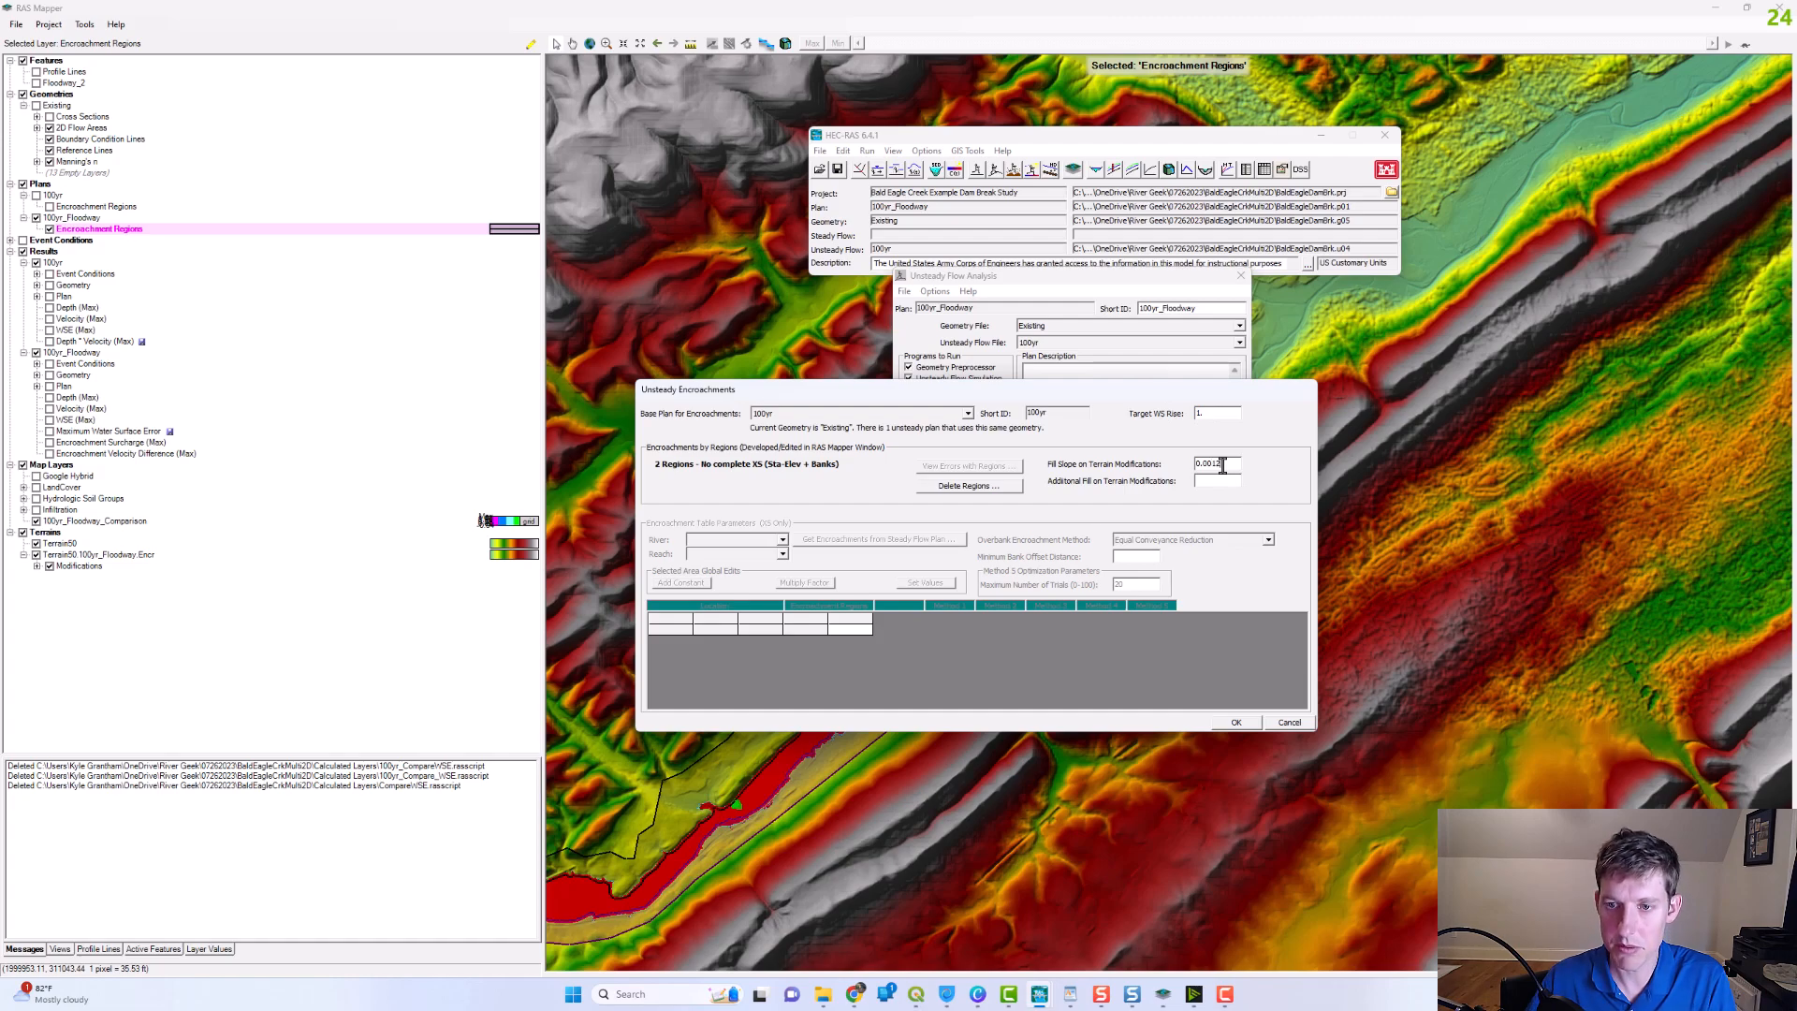
pyautogui.click(1237, 722)
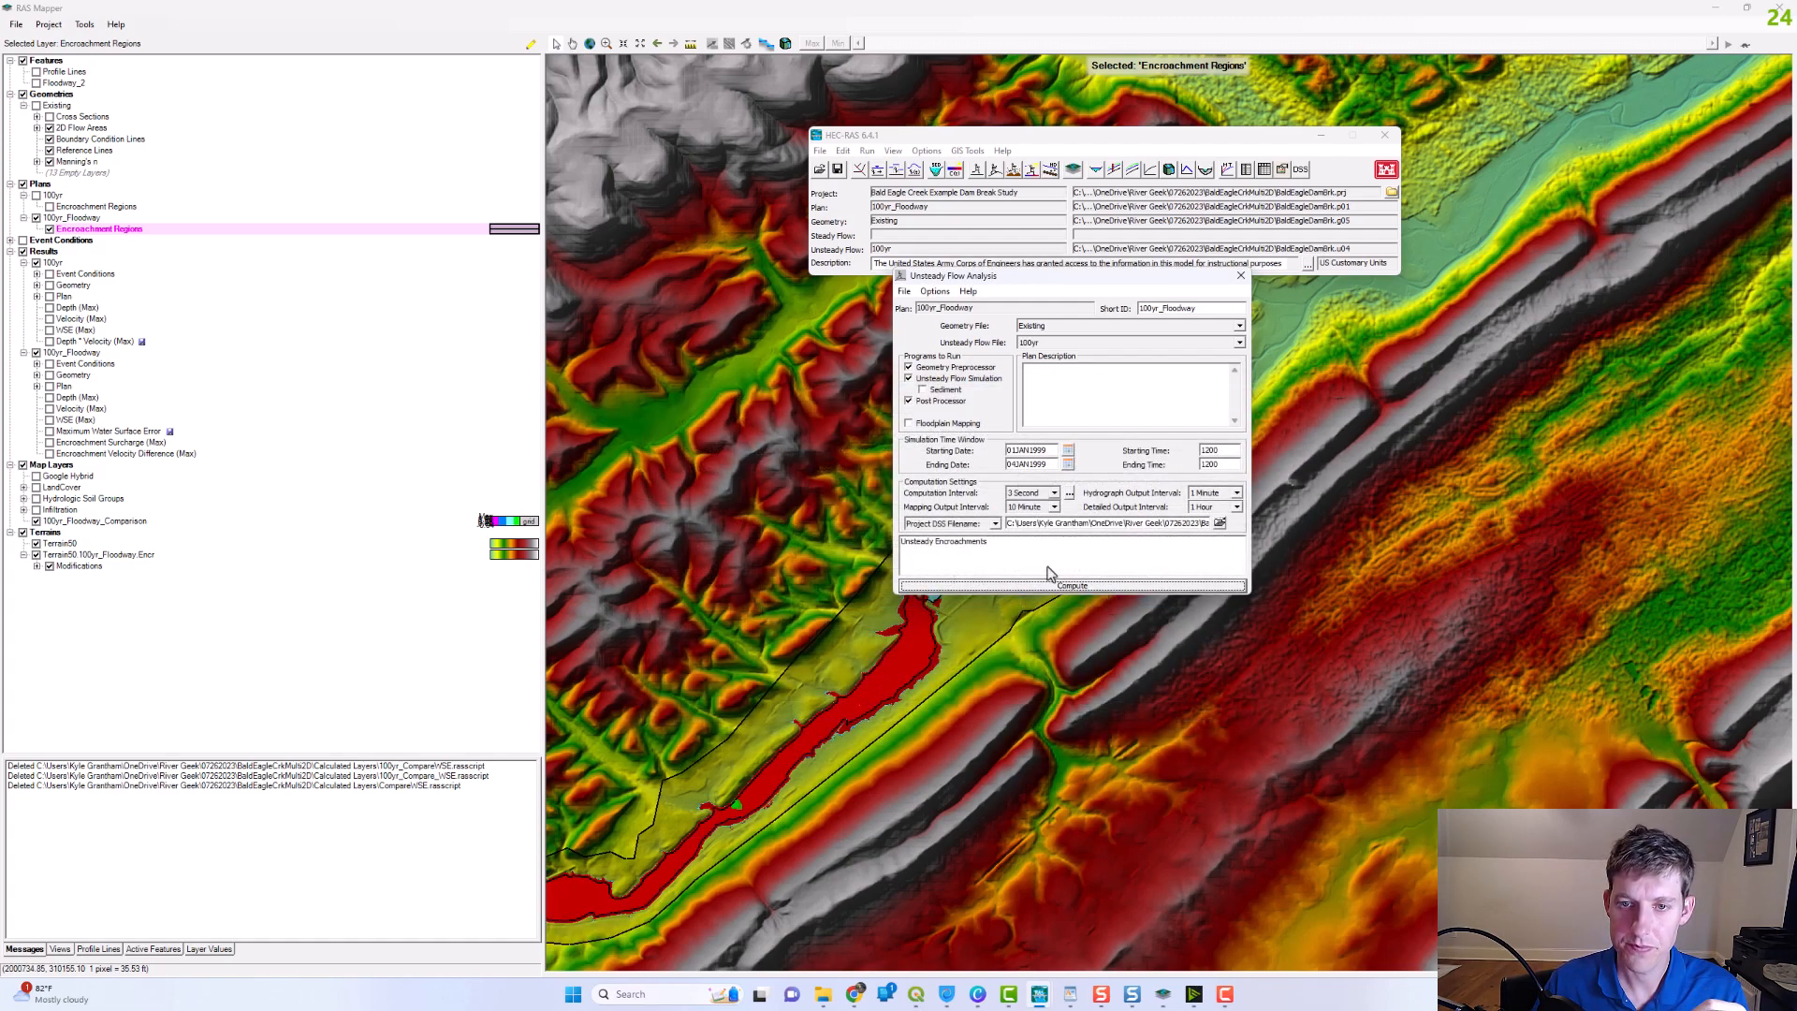
pyautogui.click(1083, 586)
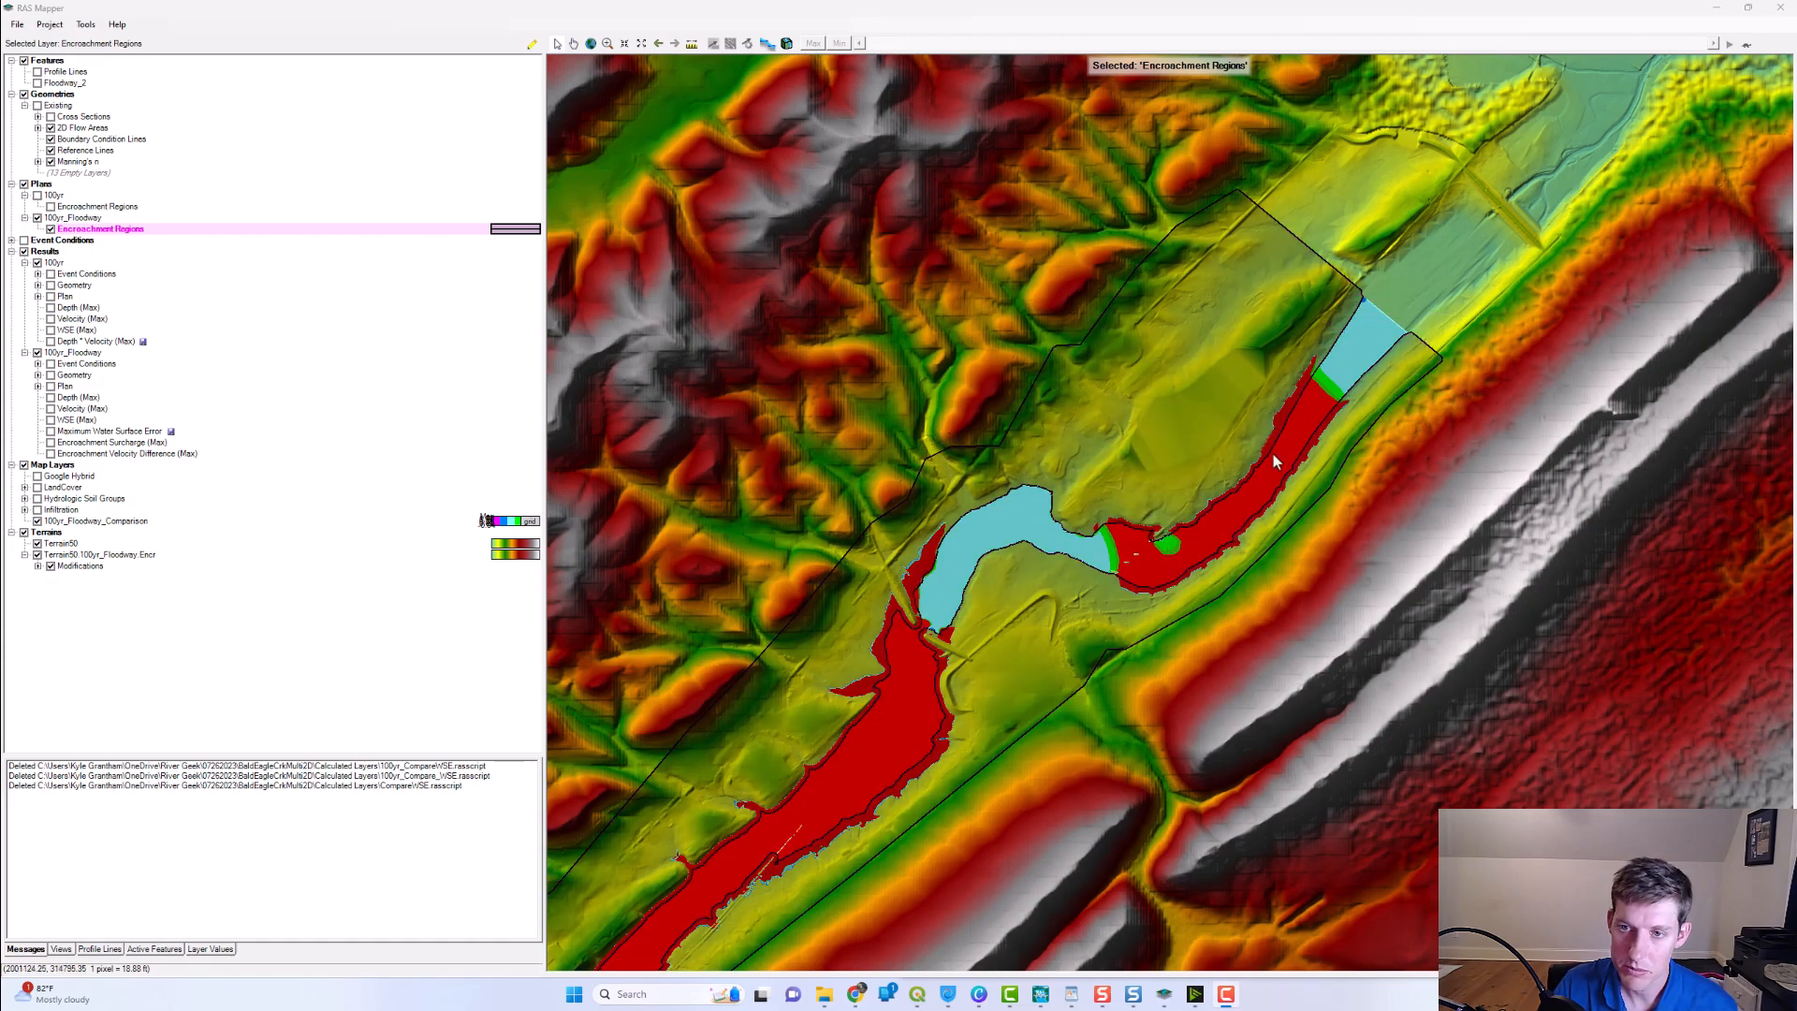
# - Examine the recomputed floodway comparison in RAS Mapper along the upper channel and close up at the upstream end
pyautogui.moveTo(1075, 561); pyautogui.dragTo(998, 480)
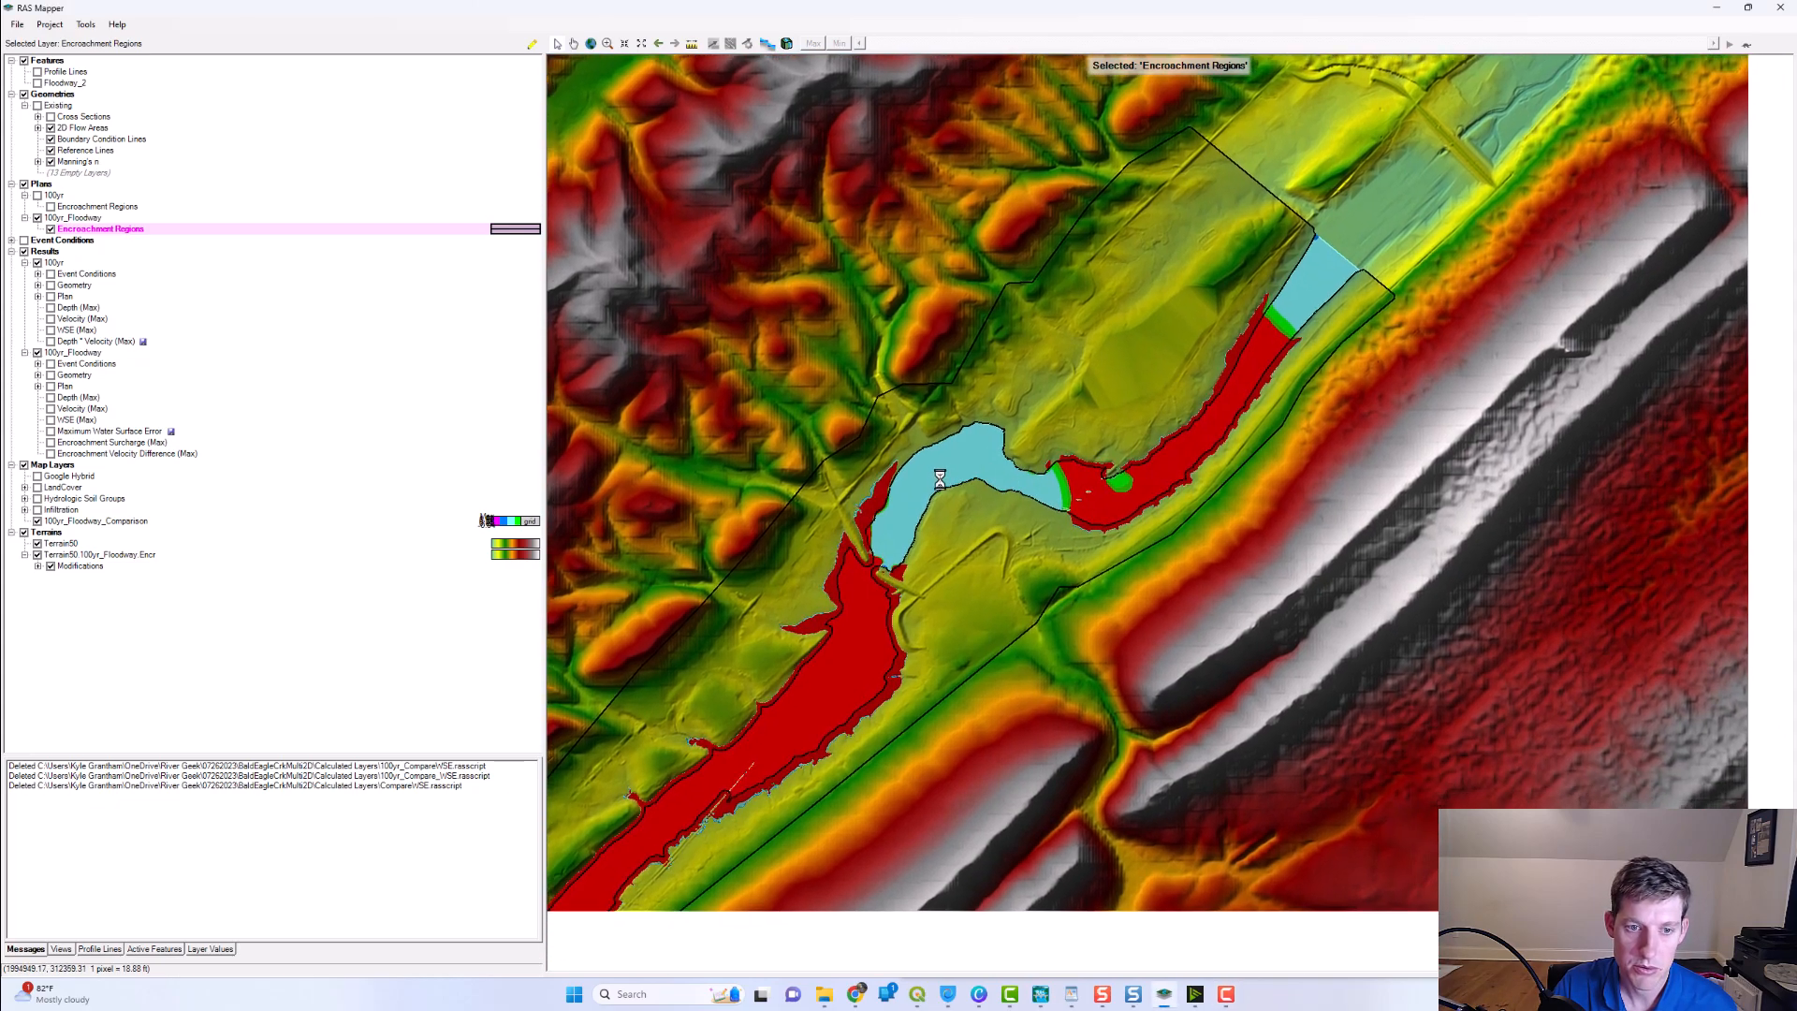
pyautogui.moveTo(1136, 473); pyautogui.dragTo(1161, 541)
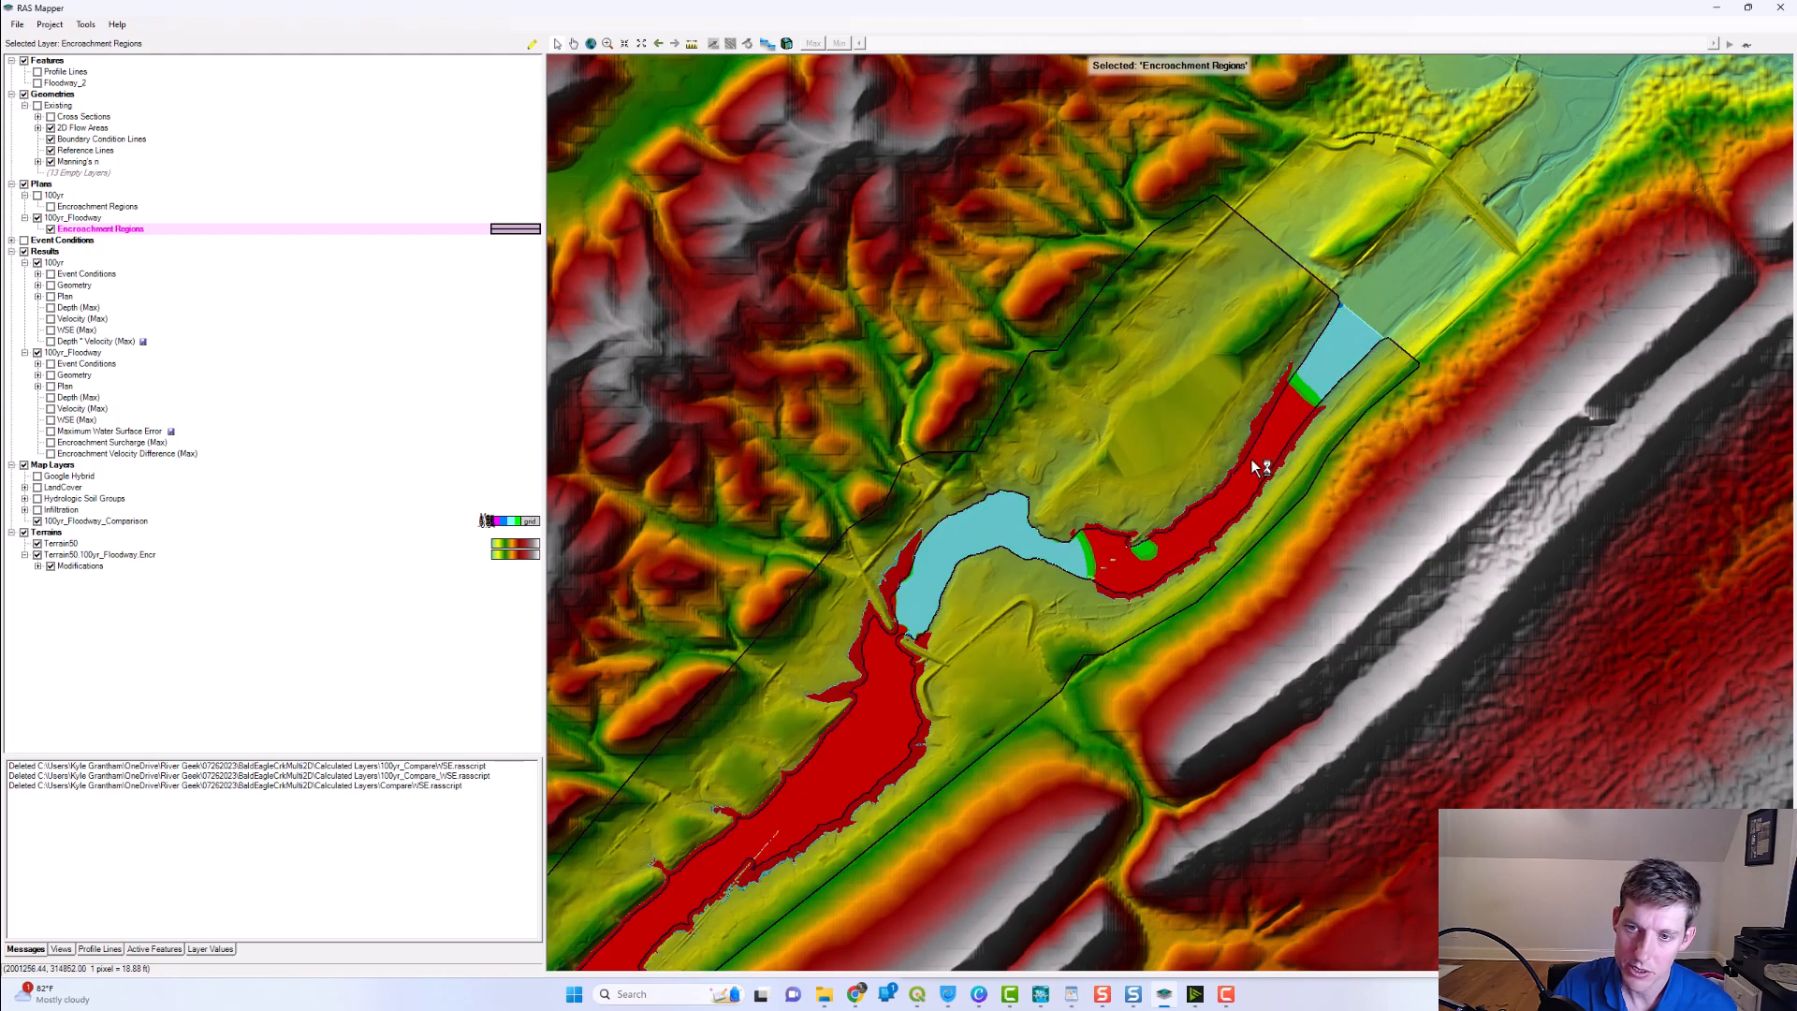
pyautogui.moveTo(1299, 448); pyautogui.dragTo(1203, 495)
pyautogui.scroll(5, 1220, 430)
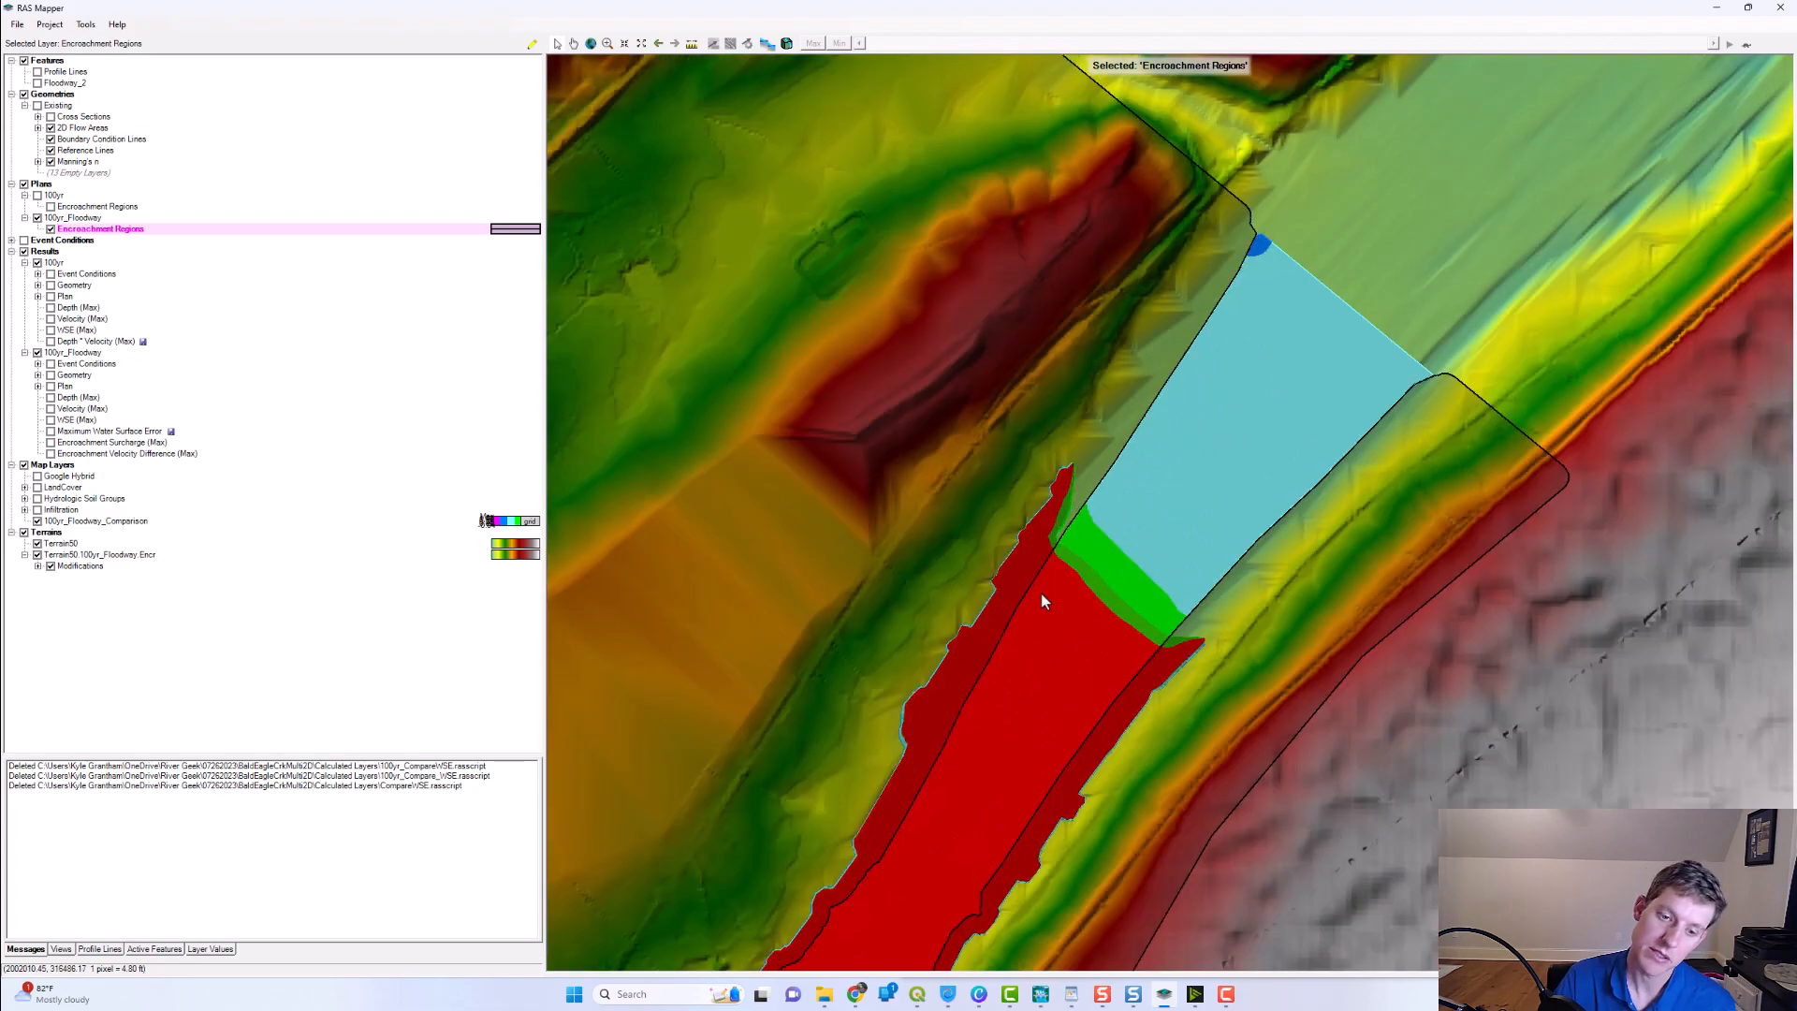
pyautogui.moveTo(1041, 594); pyautogui.dragTo(1062, 545)
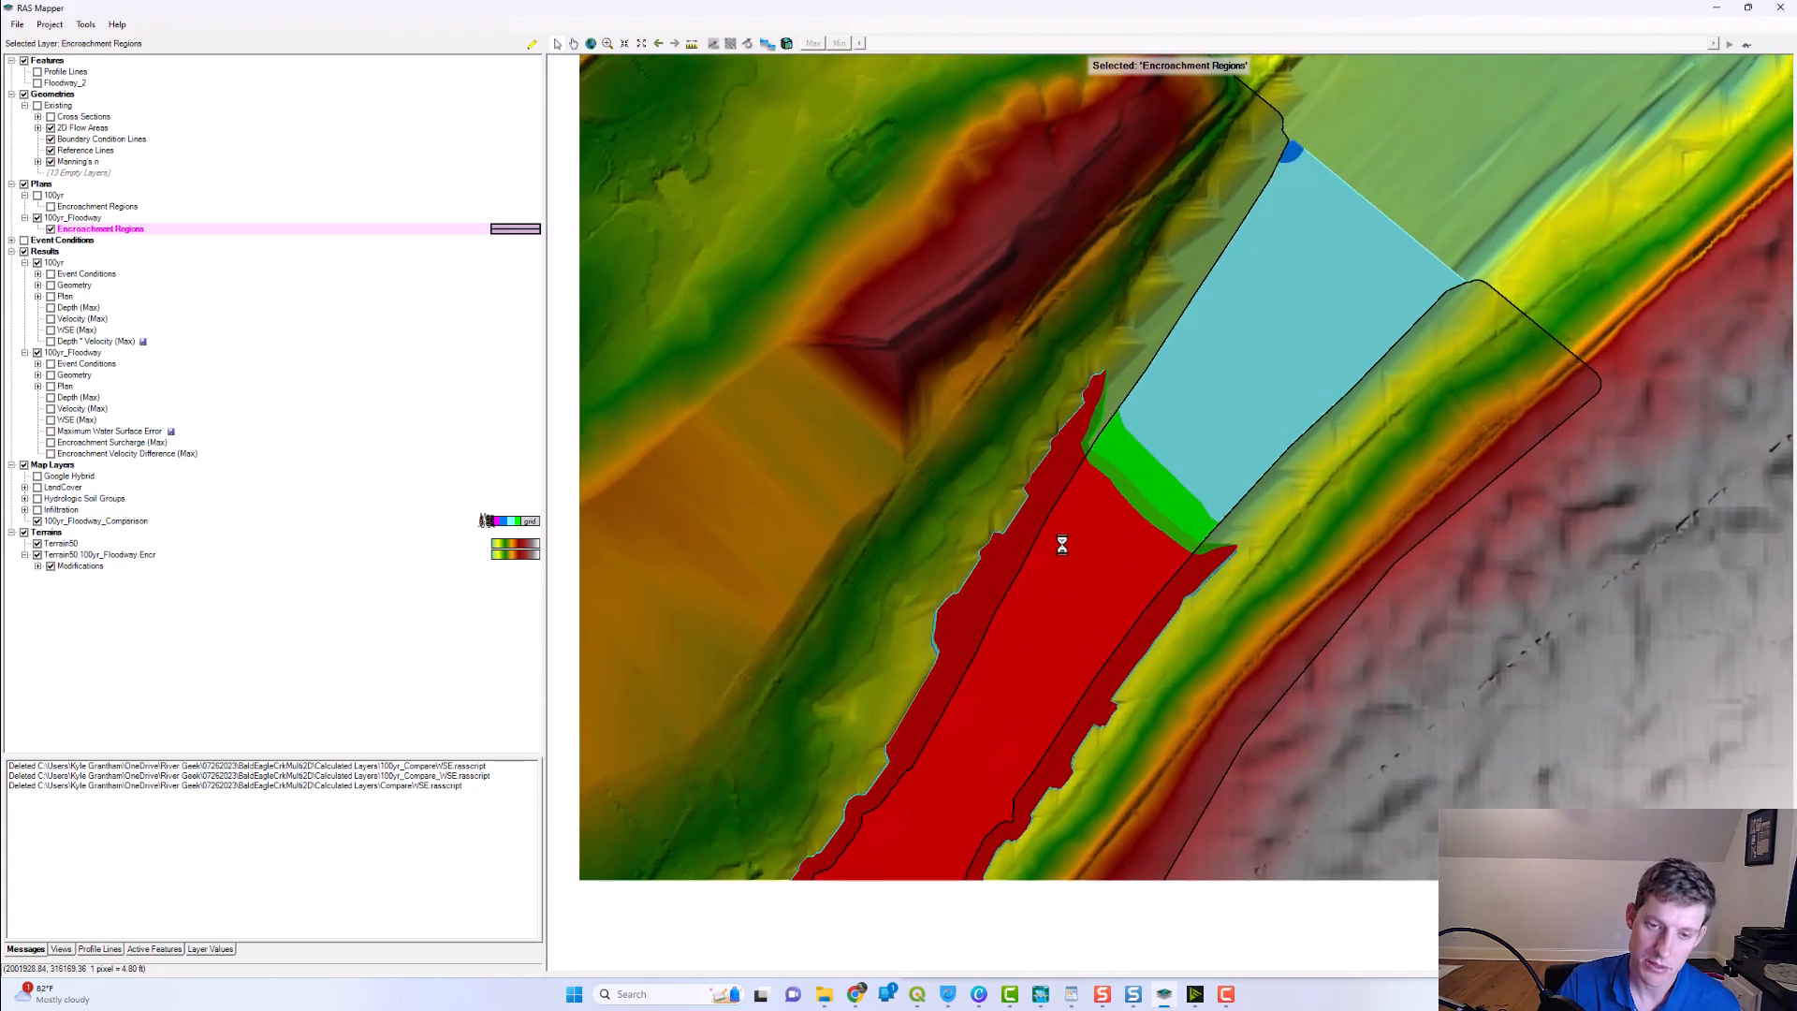
# - Switch to QGIS and enable editing for the Floodway_Encroachment_3 layer
pyautogui.click(918, 996)
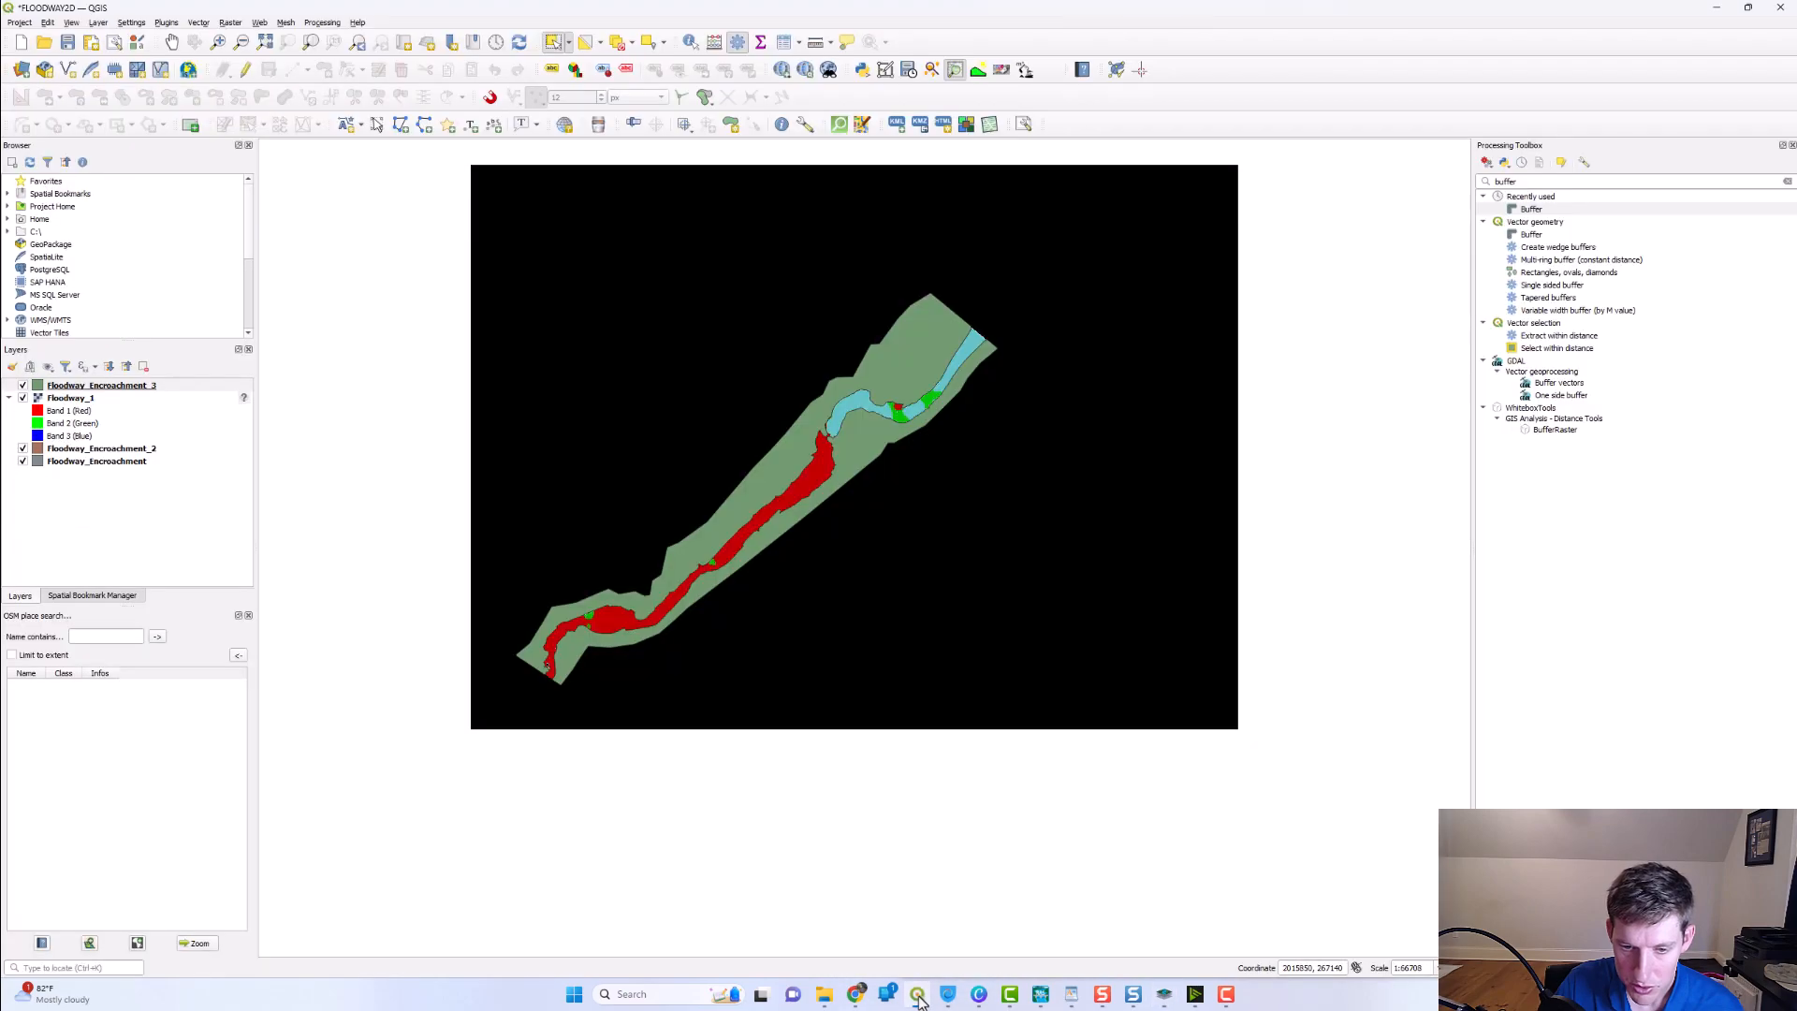
pyautogui.scroll(1, 798, 579)
pyautogui.moveTo(854, 548); pyautogui.dragTo(953, 655)
pyautogui.moveTo(1037, 481); pyautogui.dragTo(947, 643)
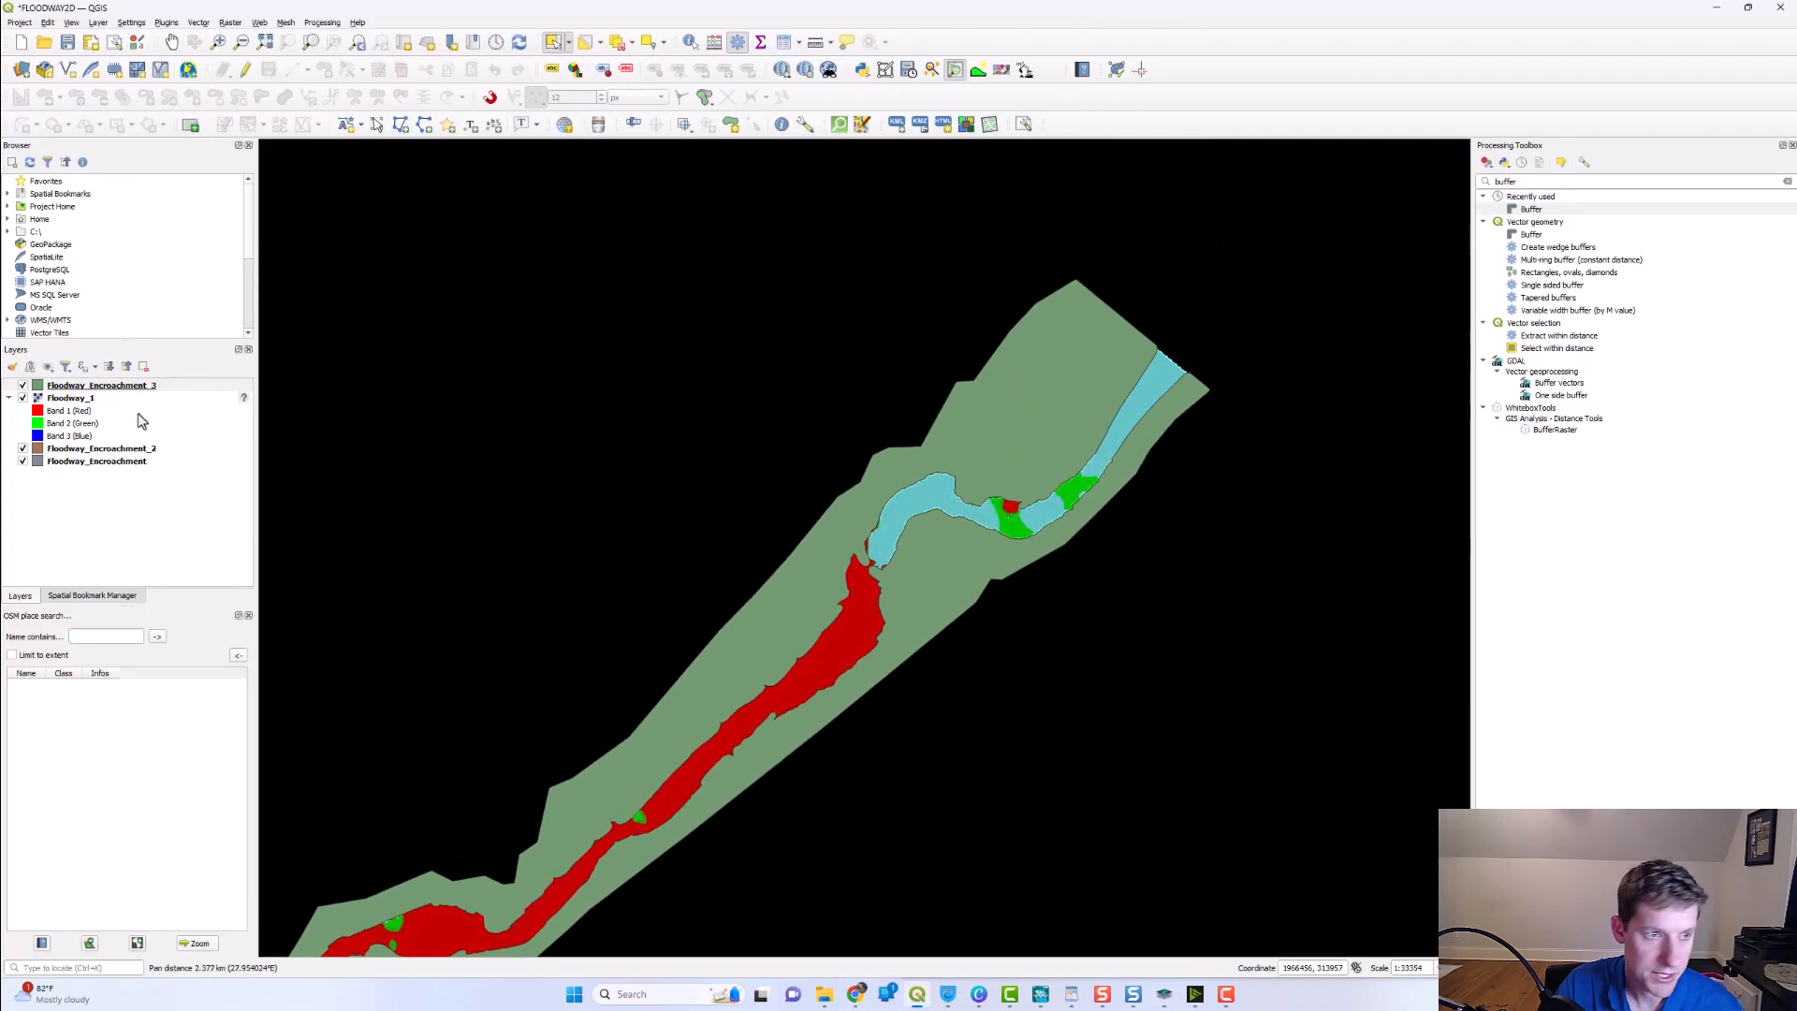
pyautogui.click(164, 389)
pyautogui.click(245, 70)
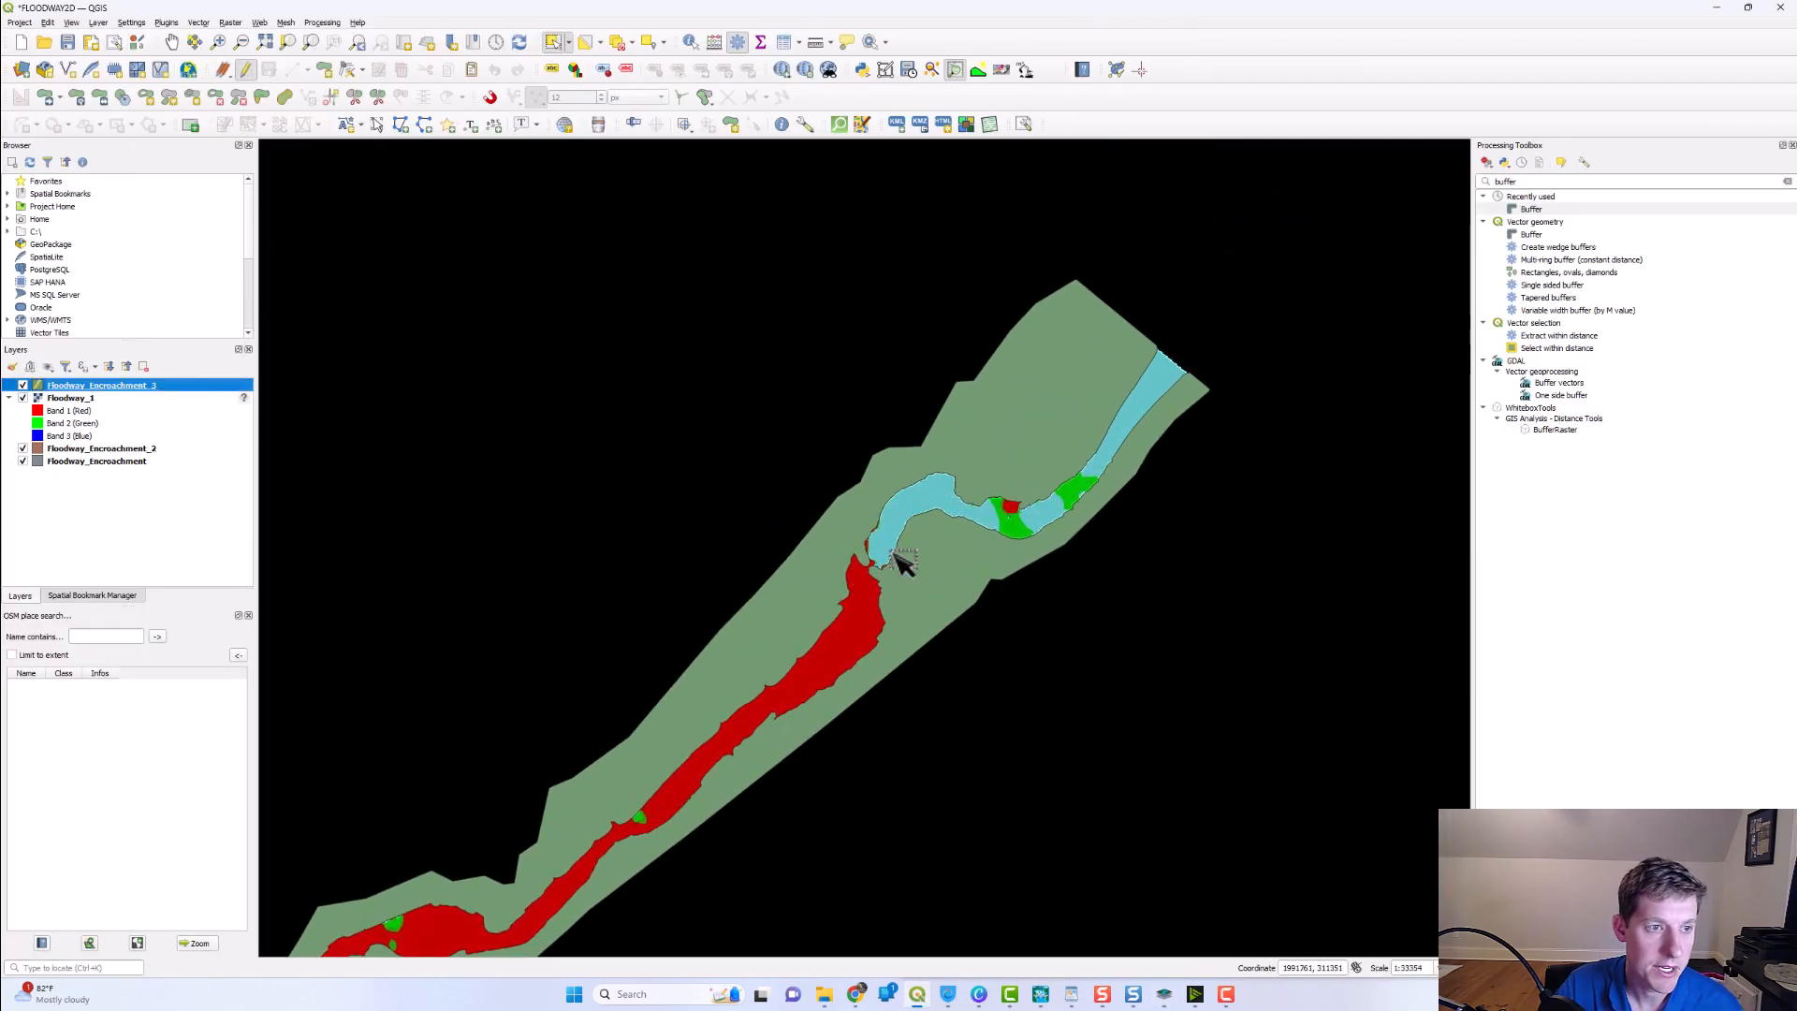
# - Move the Floodway_Encroachment layer above the others for reference and make Floodway_Encroachment_3 the active layer
pyautogui.scroll(1, 822, 609)
pyautogui.scroll(3, 734, 593)
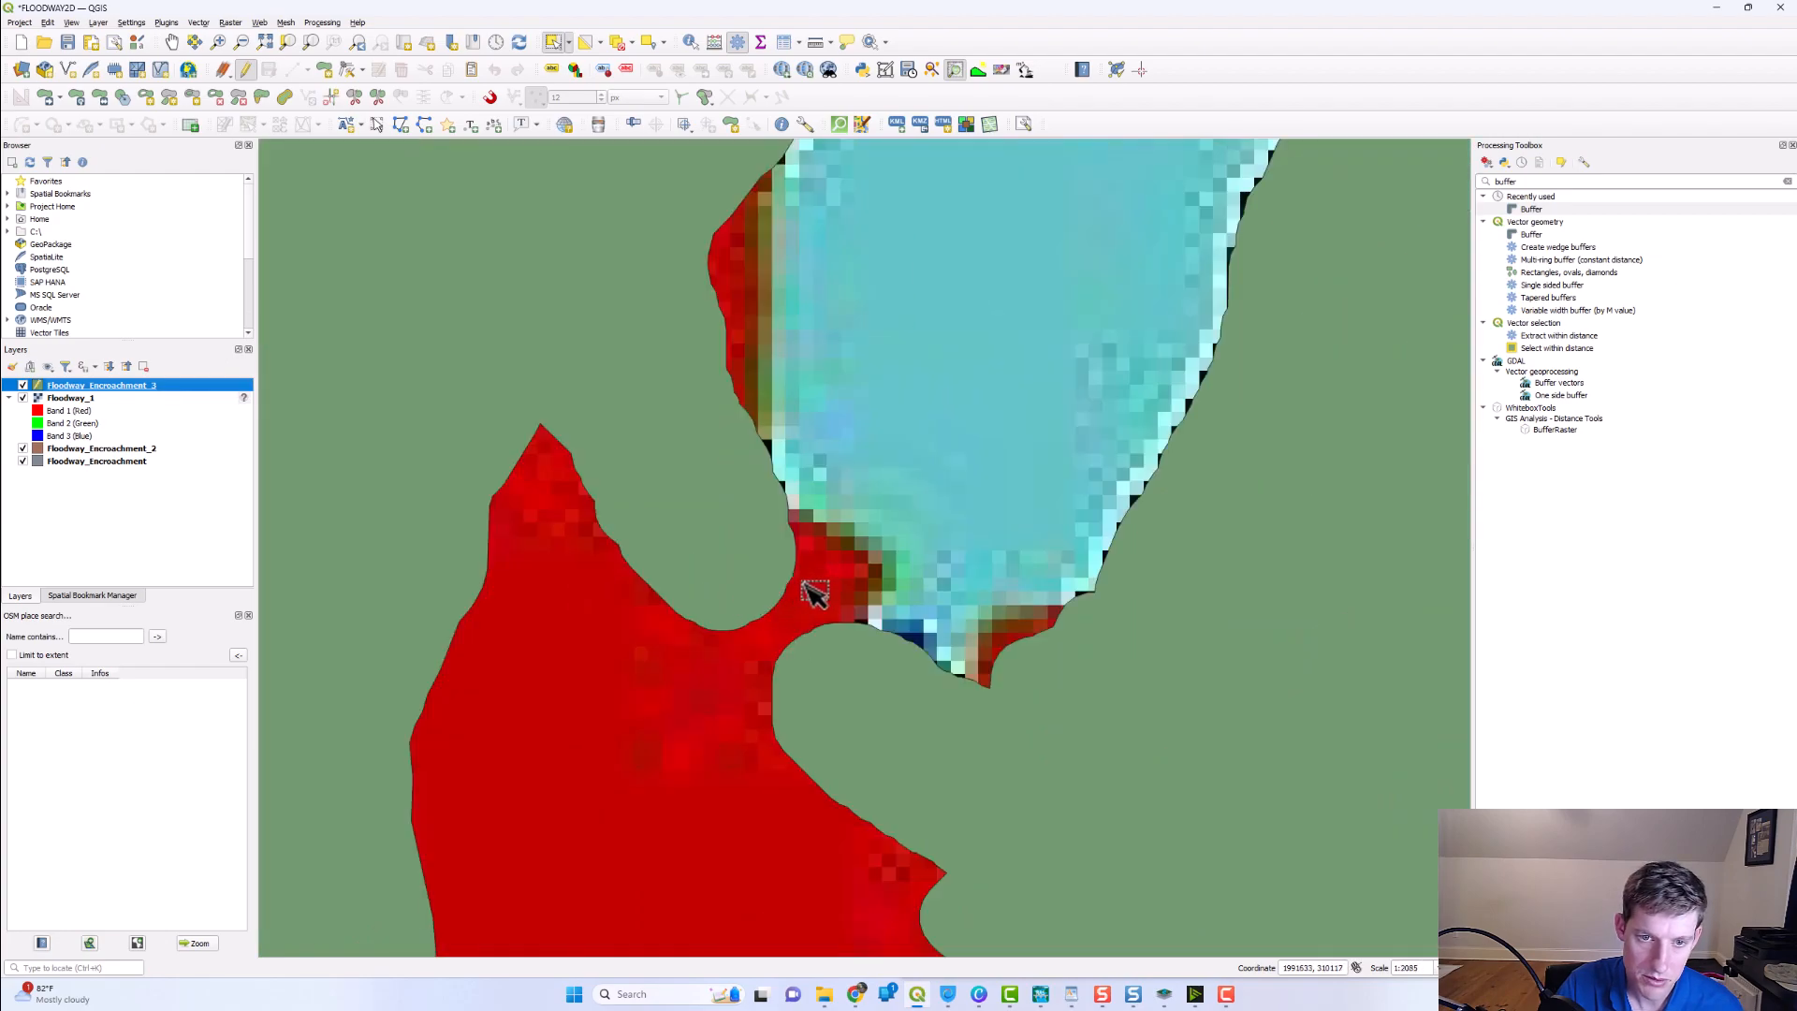
pyautogui.scroll(-1, 821, 589)
pyautogui.scroll(-1, 820, 592)
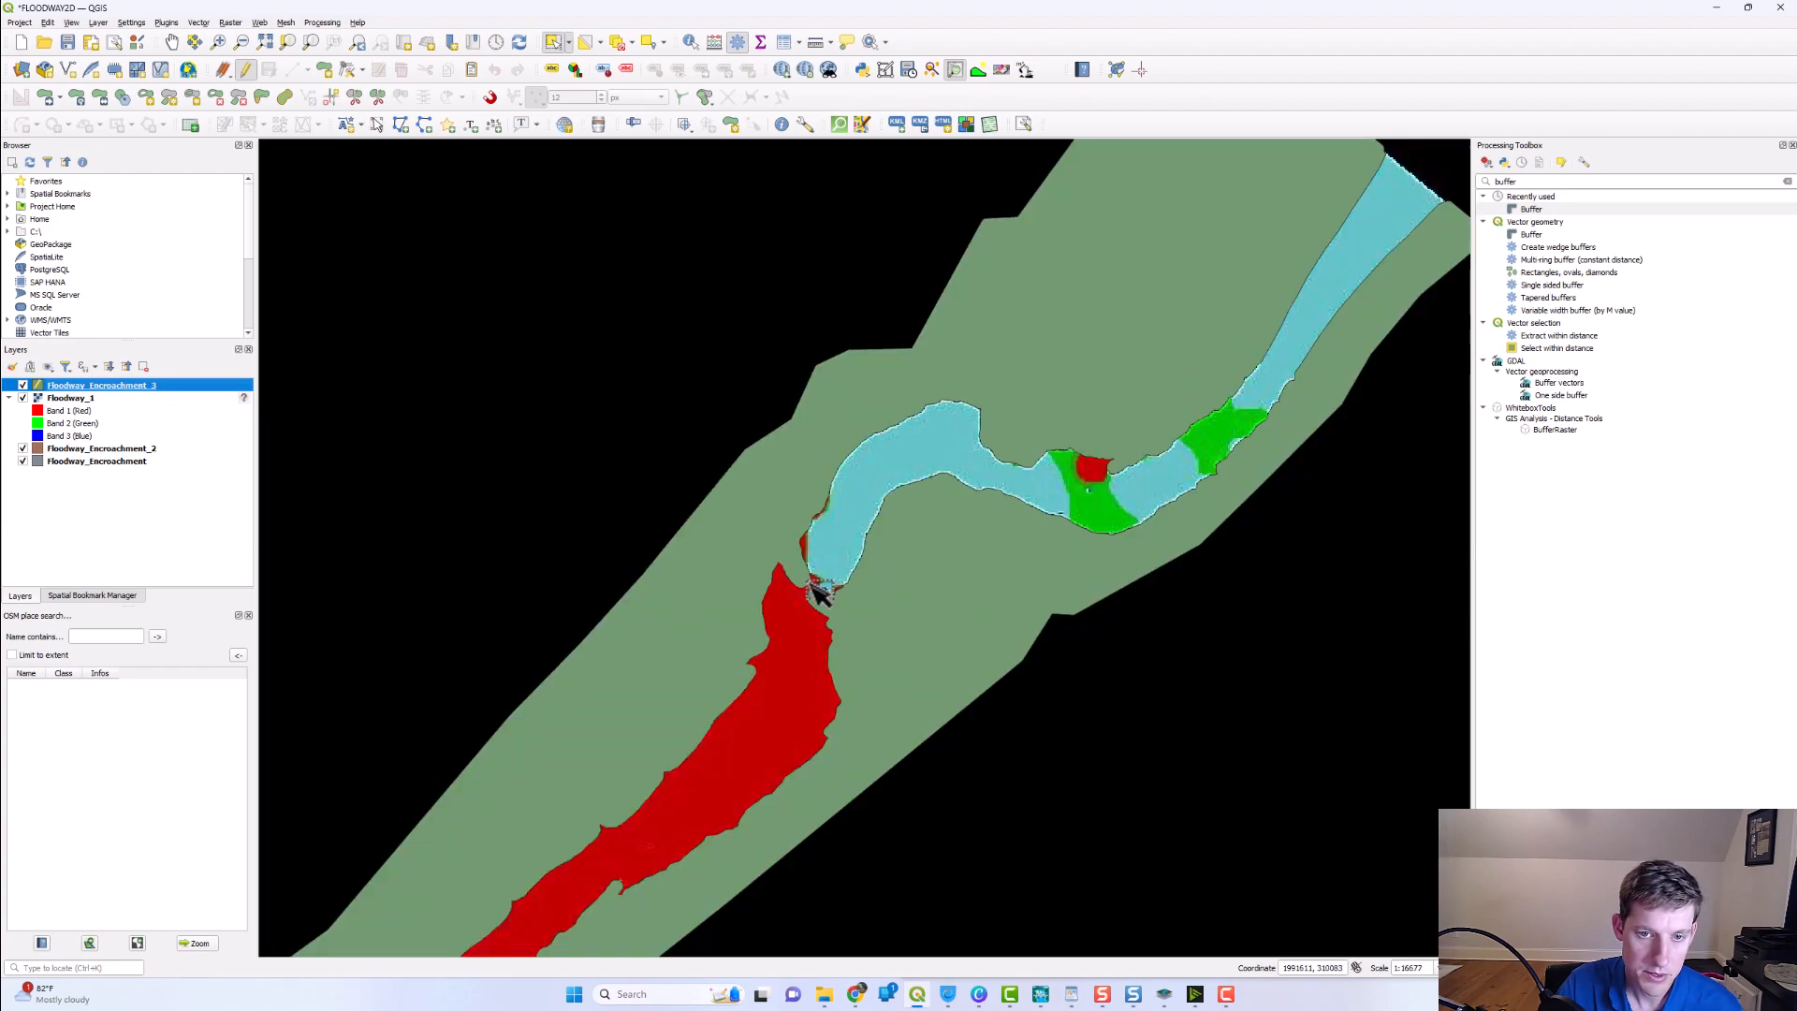
pyautogui.scroll(1, 820, 592)
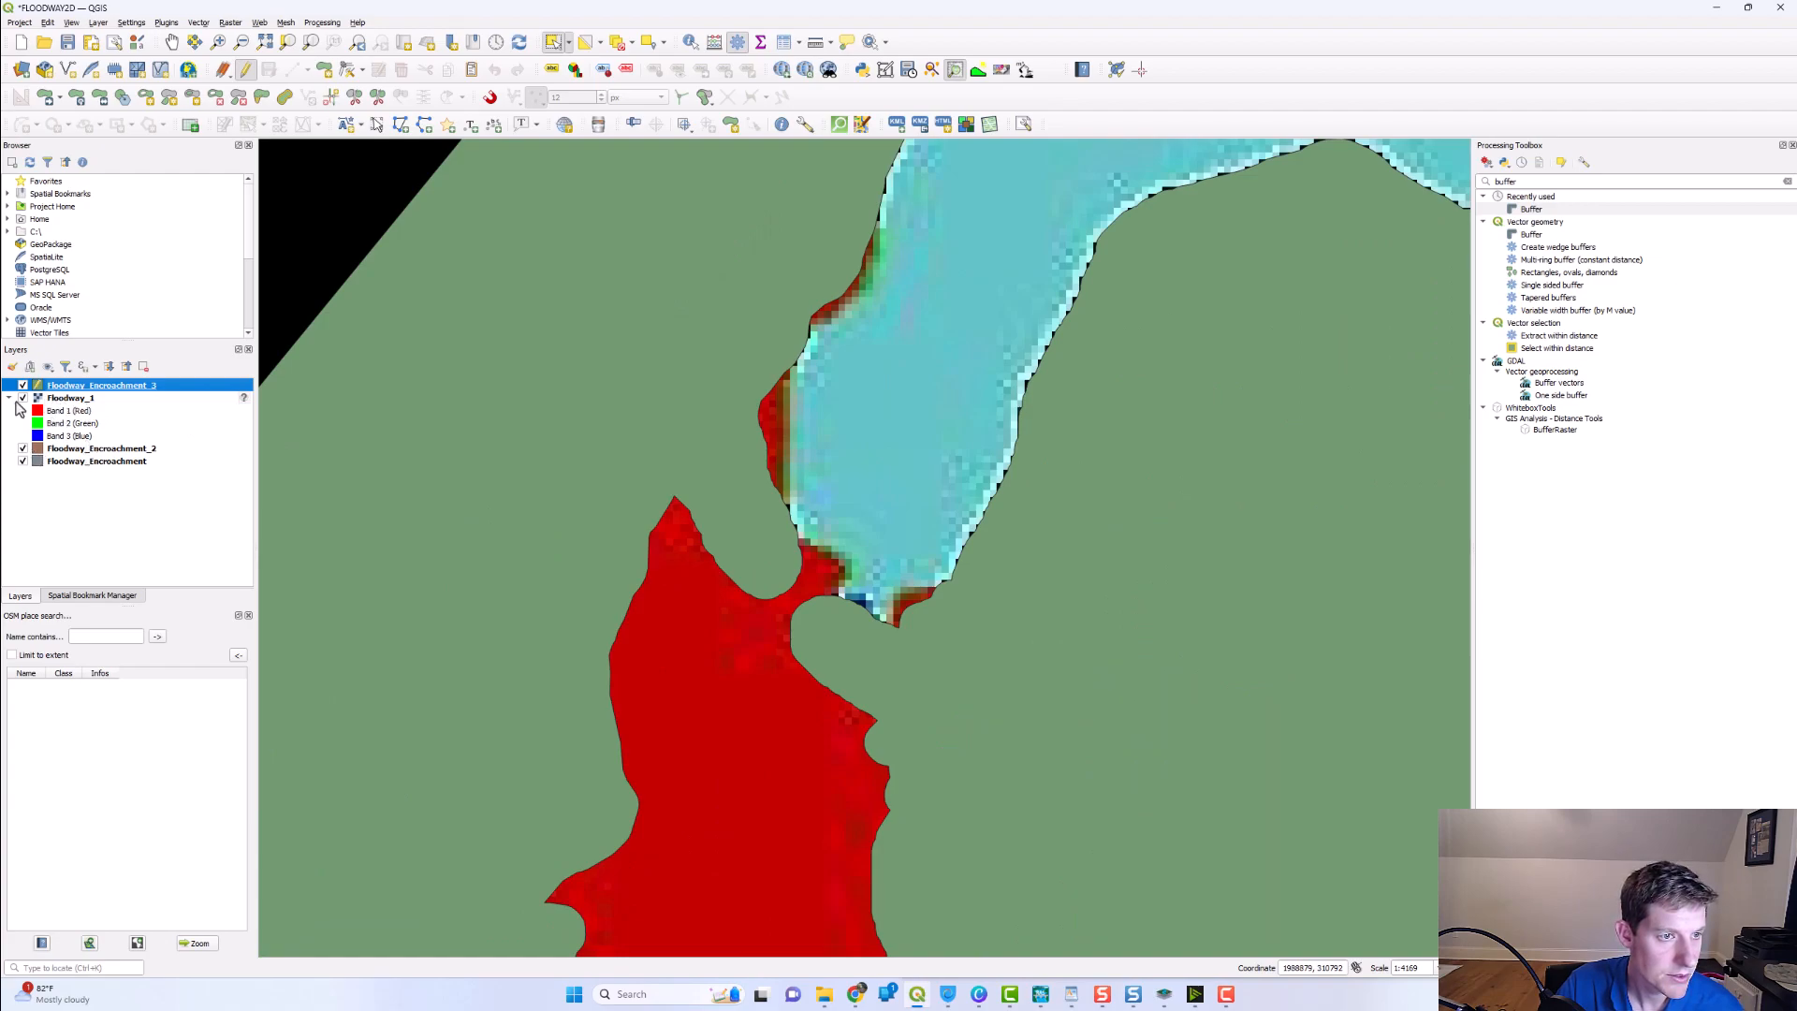
pyautogui.moveTo(82, 463)
pyautogui.mouseDown()
pyautogui.moveTo(112, 405)
pyautogui.moveTo(58, 401)
pyautogui.moveTo(117, 438)
pyautogui.moveTo(96, 413)
pyautogui.mouseUp()
pyautogui.scroll(1, 694, 569)
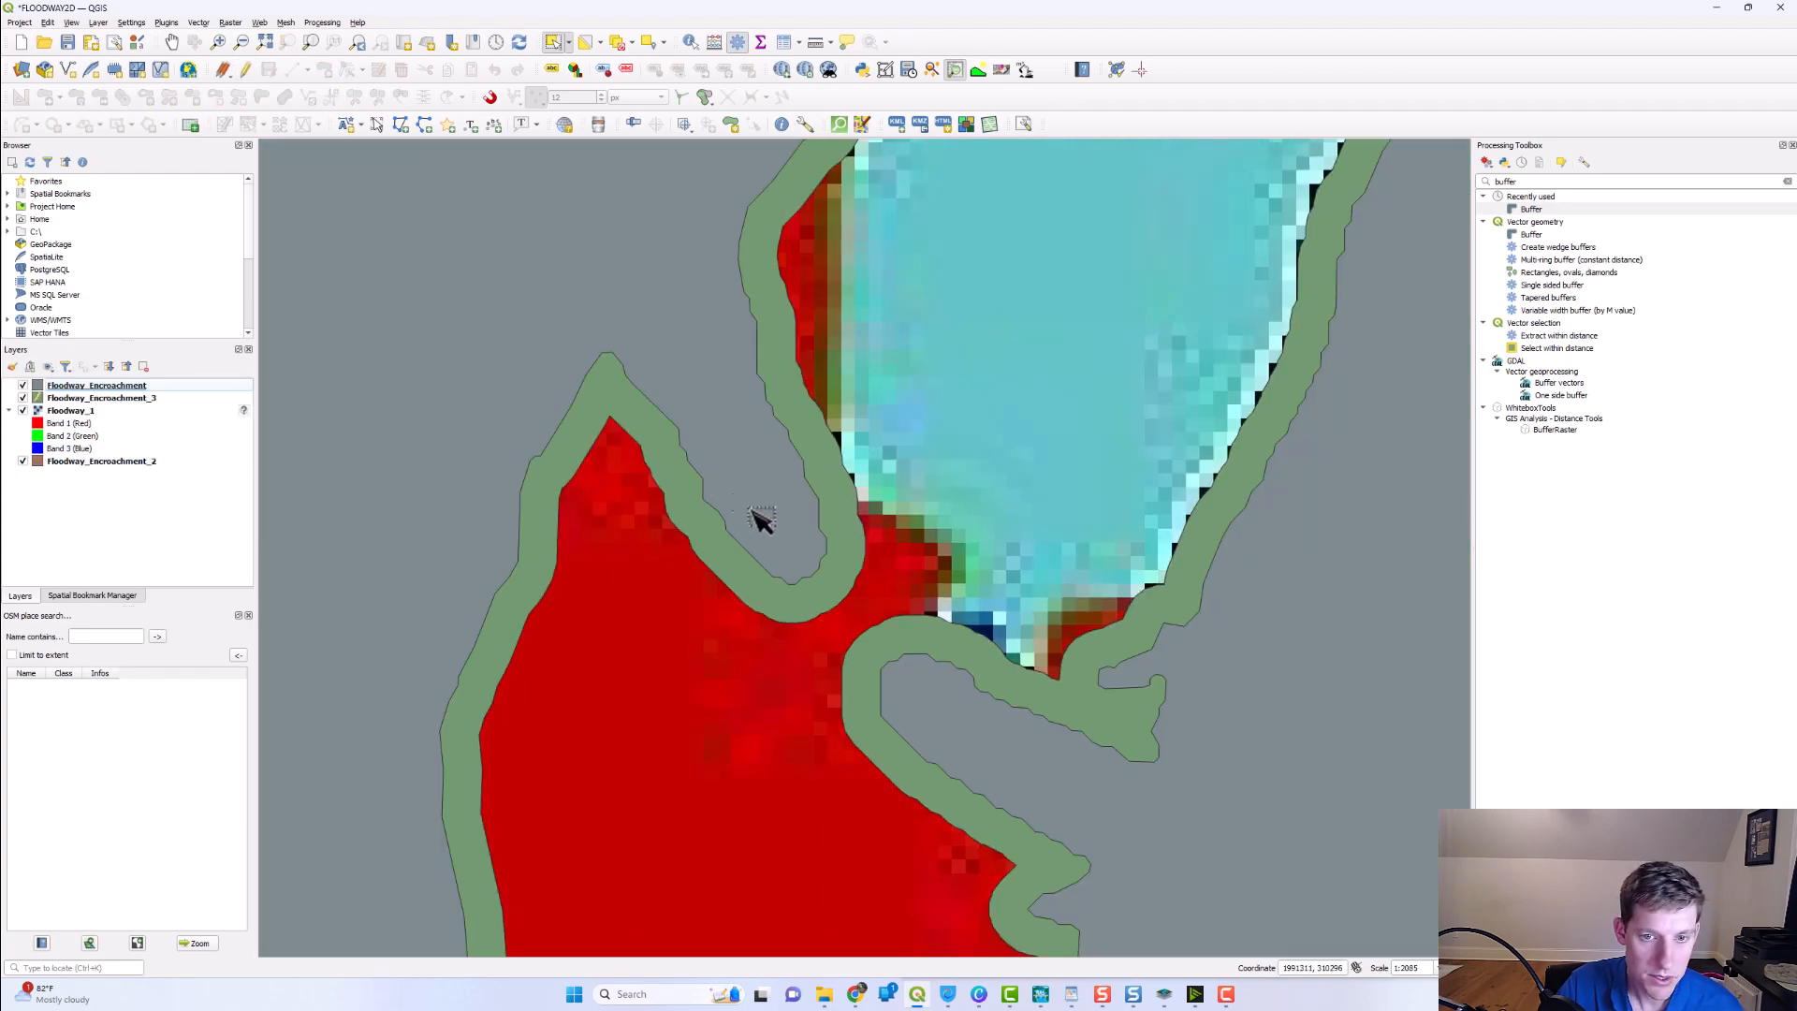
pyautogui.click(120, 400)
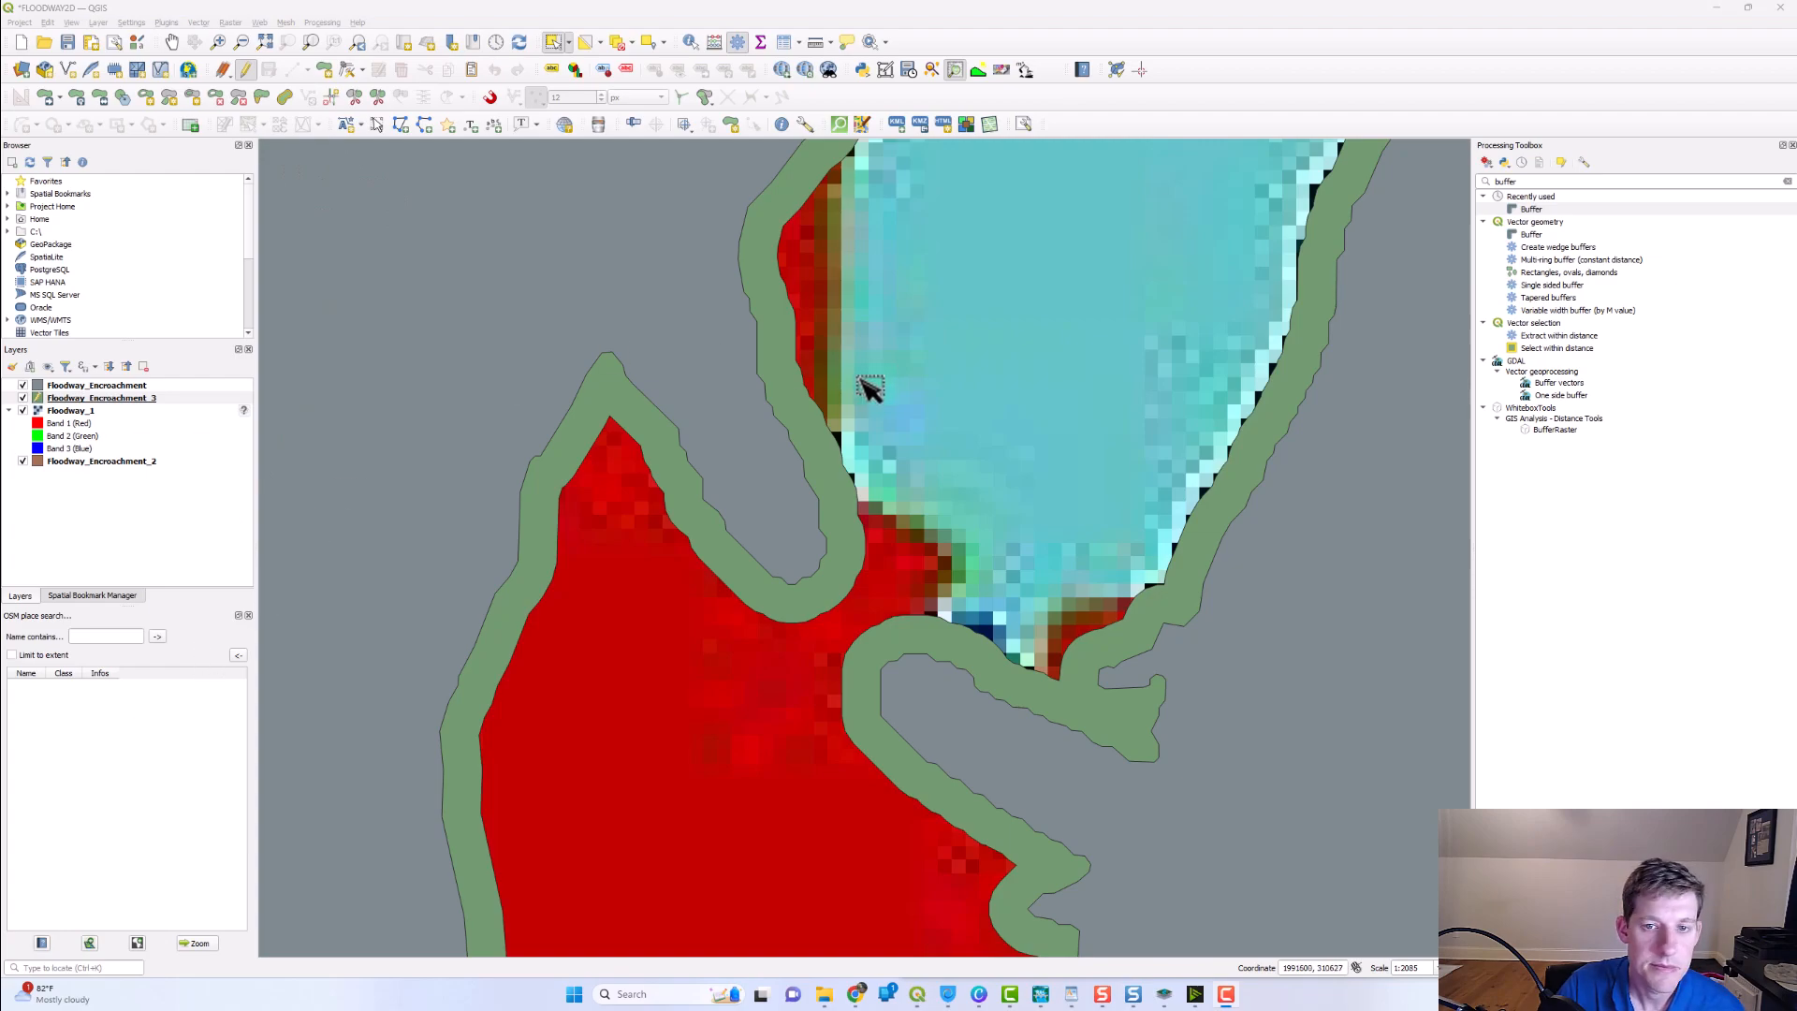
# - Reshape Encroachment Region 1 at the pinch between the red and blue zones, trimming its channel-side edge back to the Floodway_Encroachment boundary
pyautogui.click(746, 379)
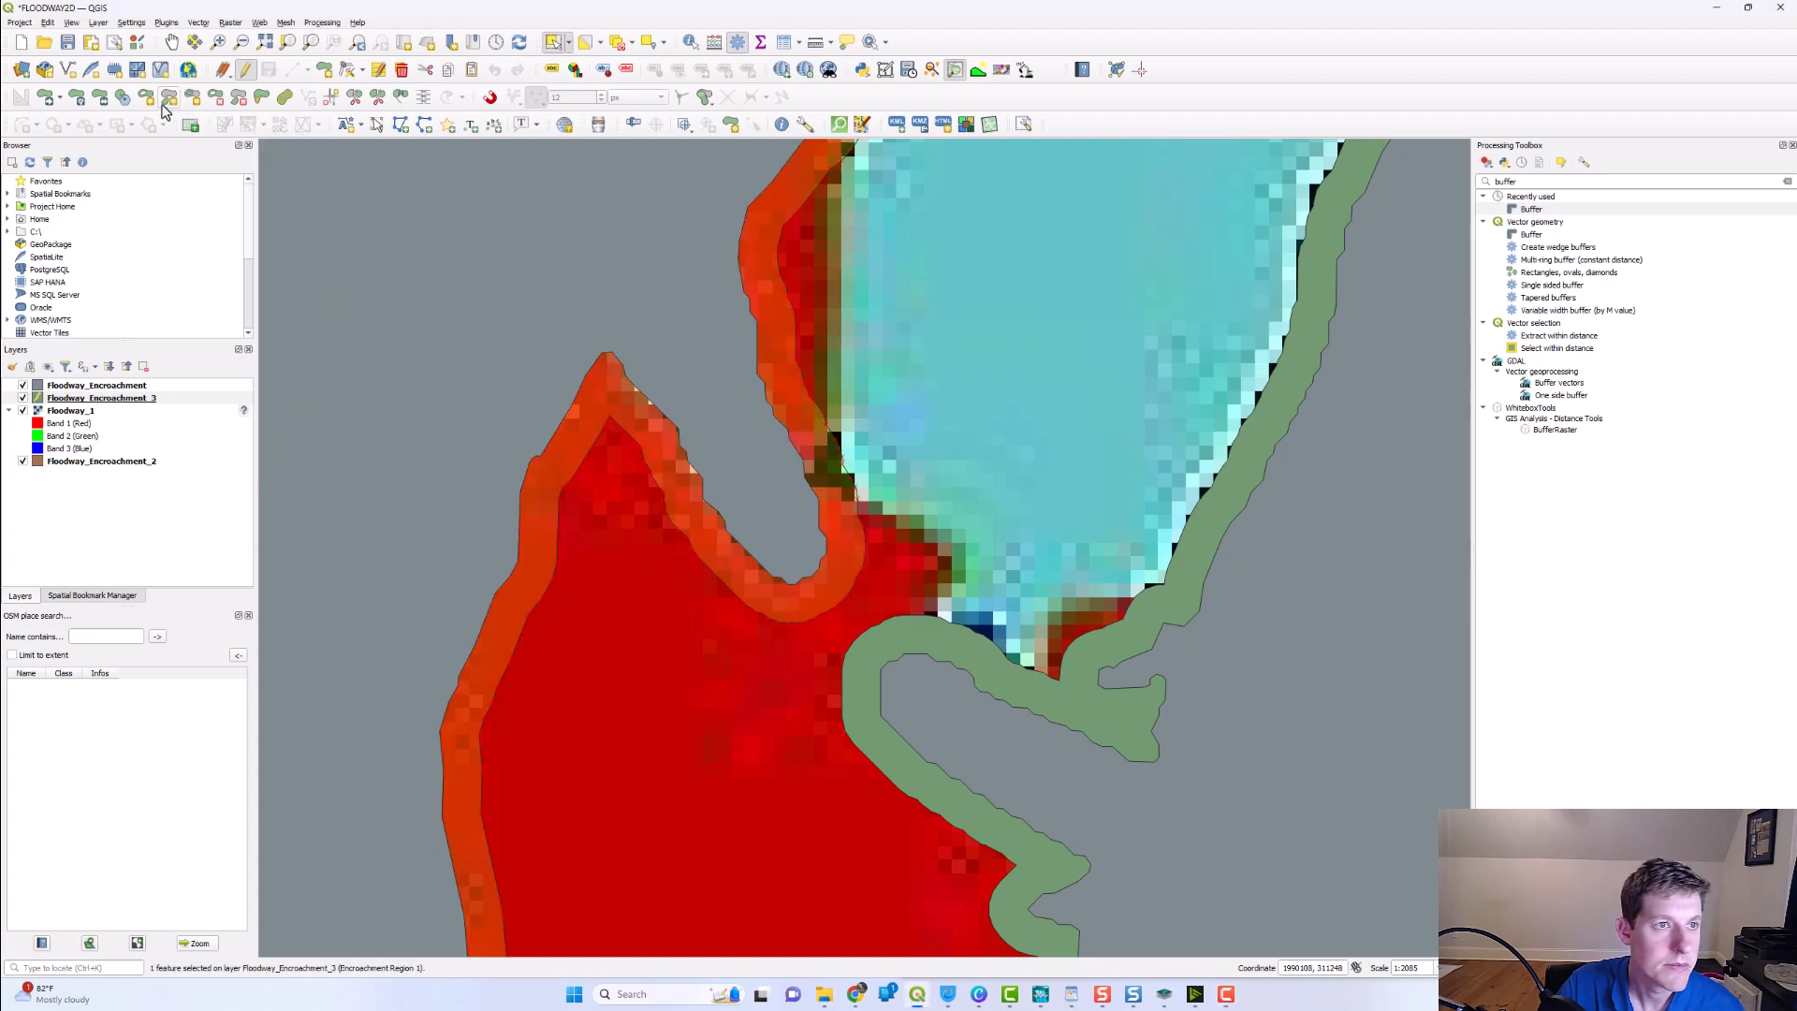
pyautogui.click(261, 97)
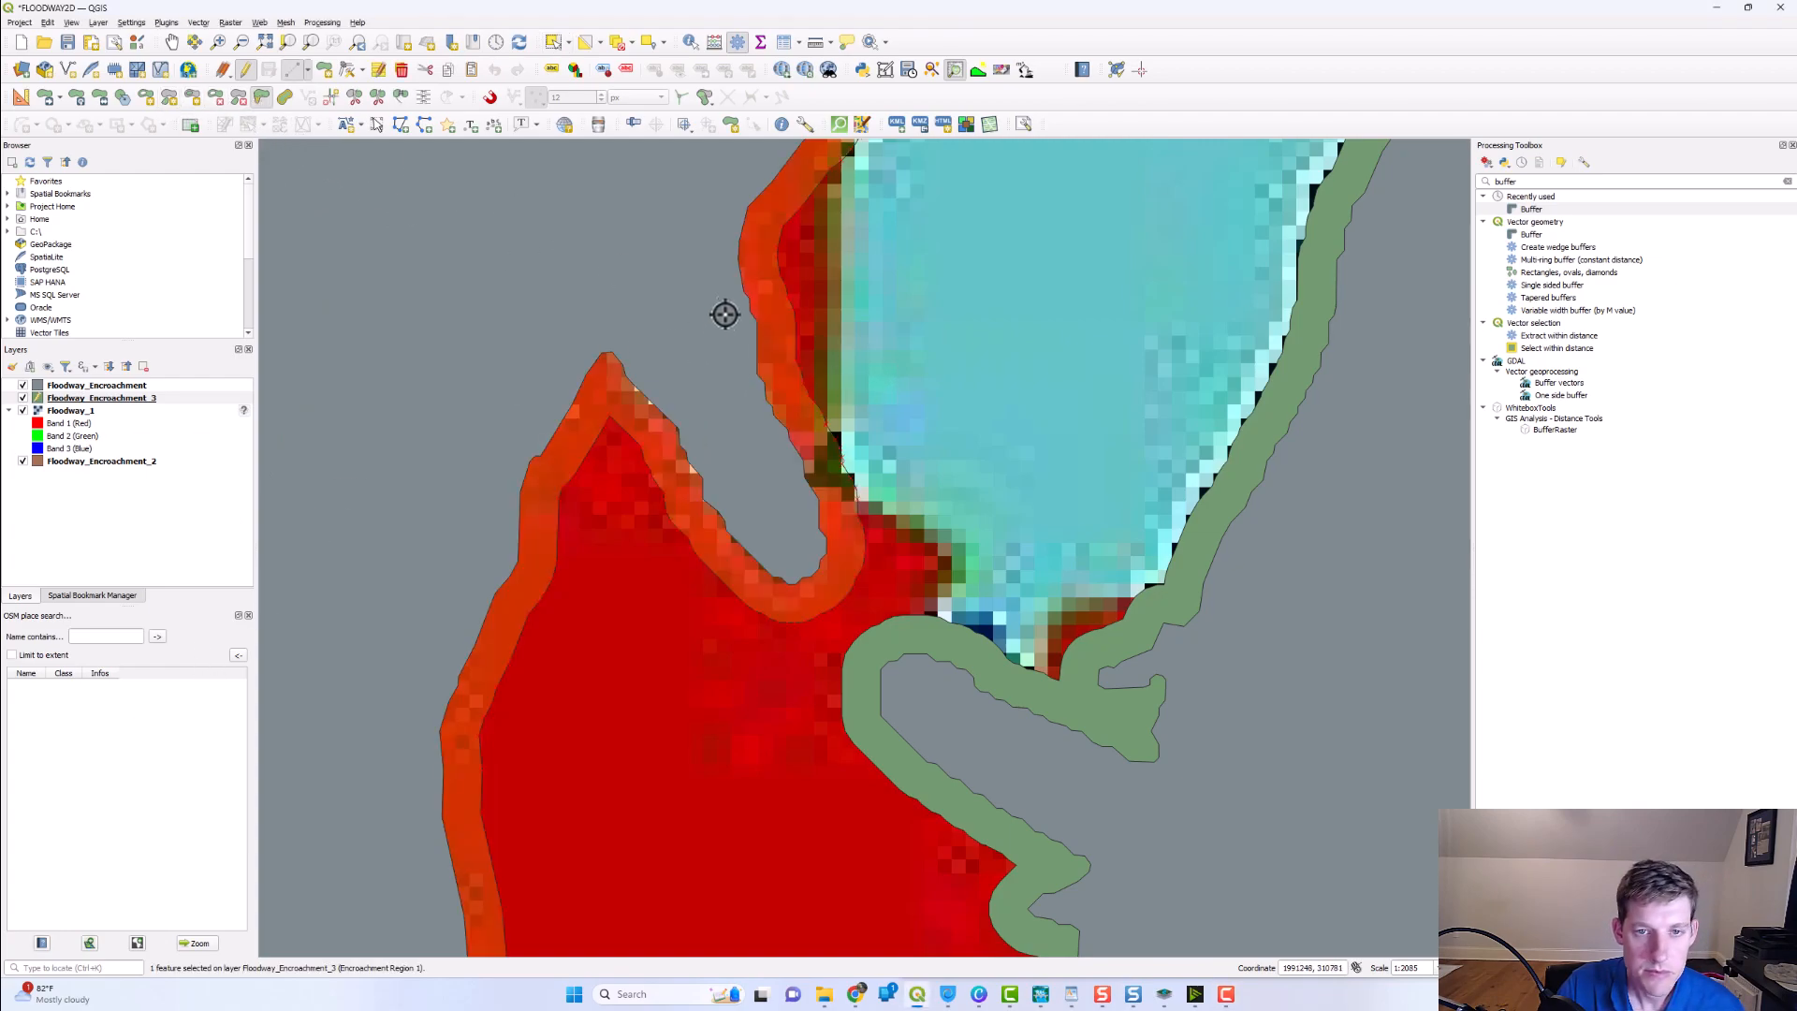
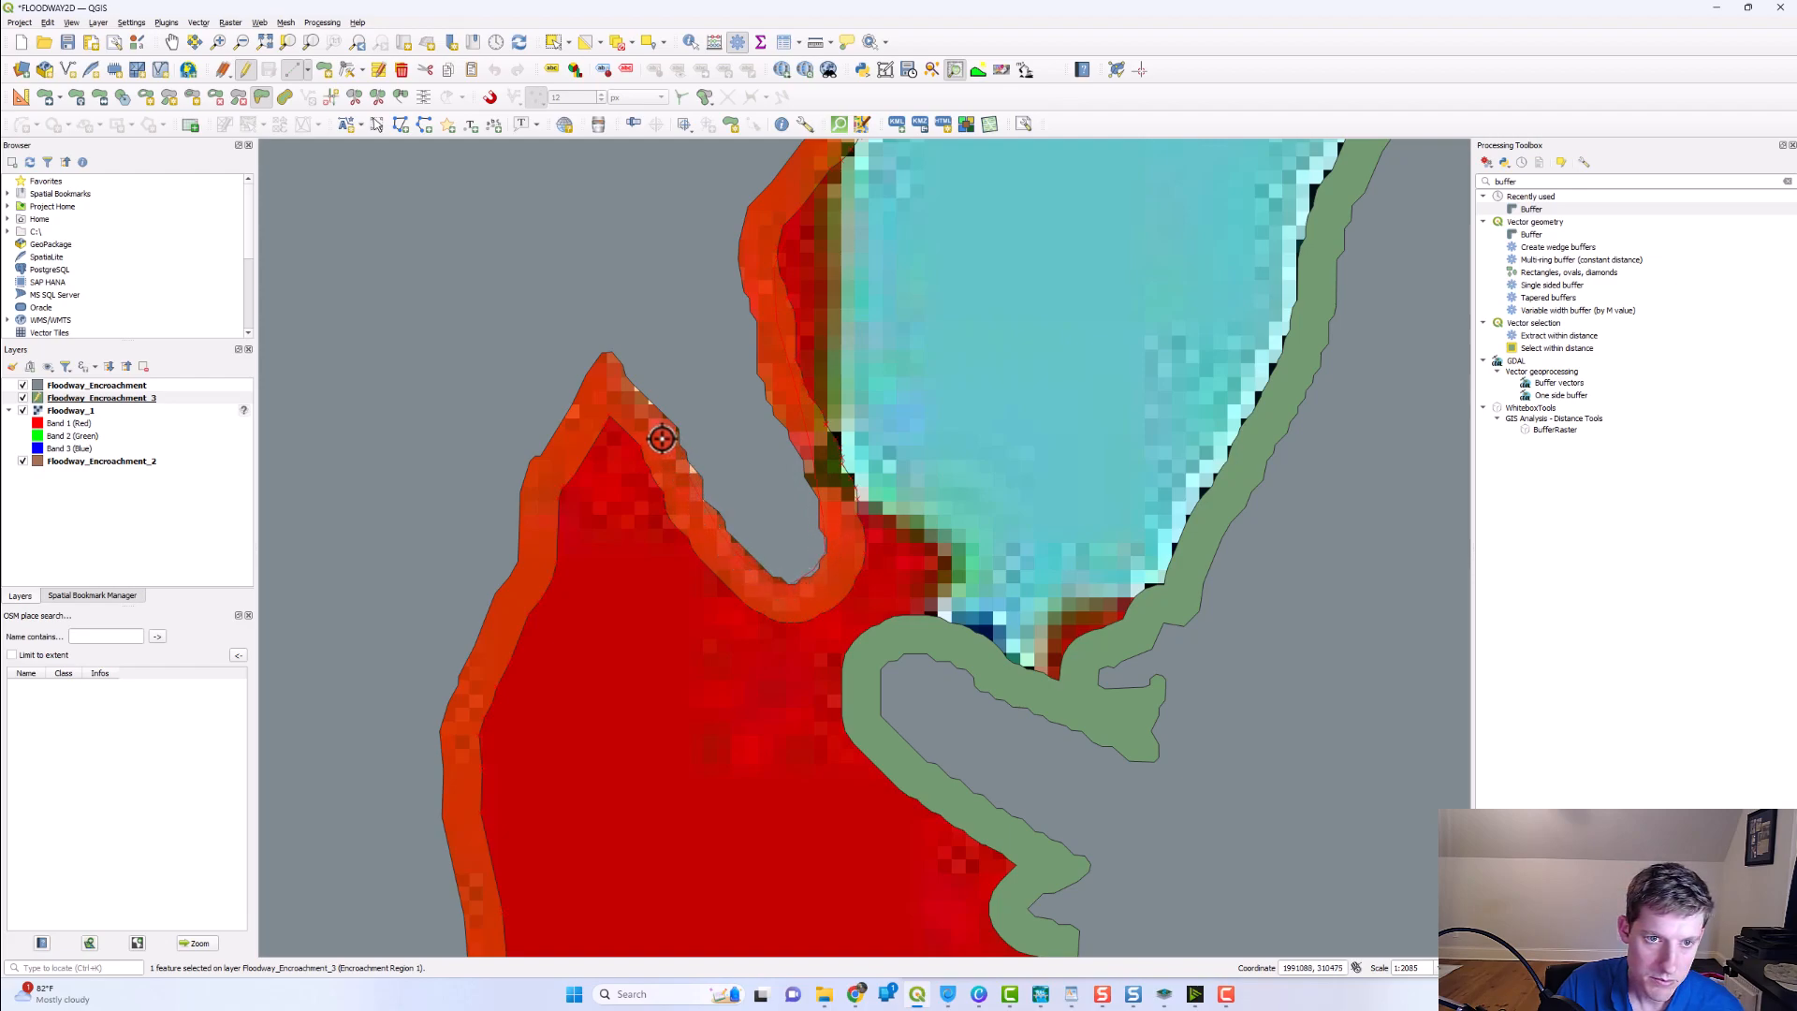
pyautogui.rightClick(602, 423)
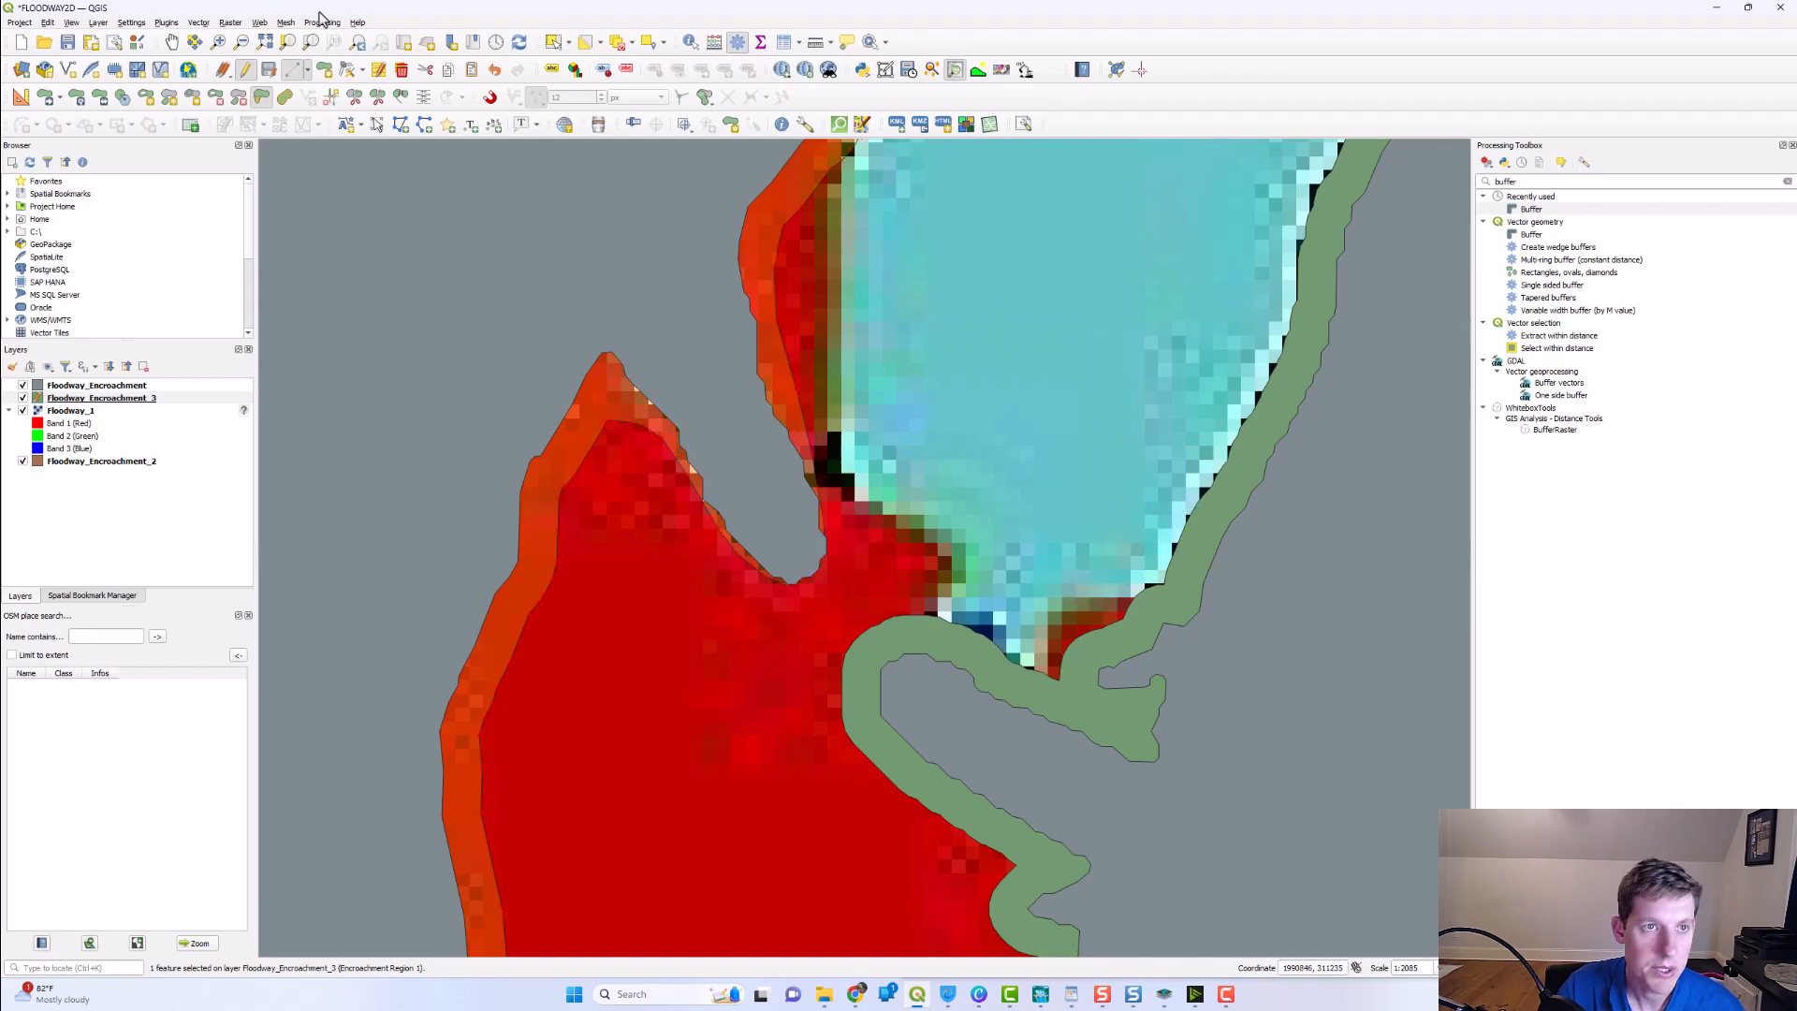
# - Reshape the channel-side edge of Encroachment Region 2 at the same pinch, pulling it back to widen the opening
pyautogui.click(553, 43)
pyautogui.click(1306, 565)
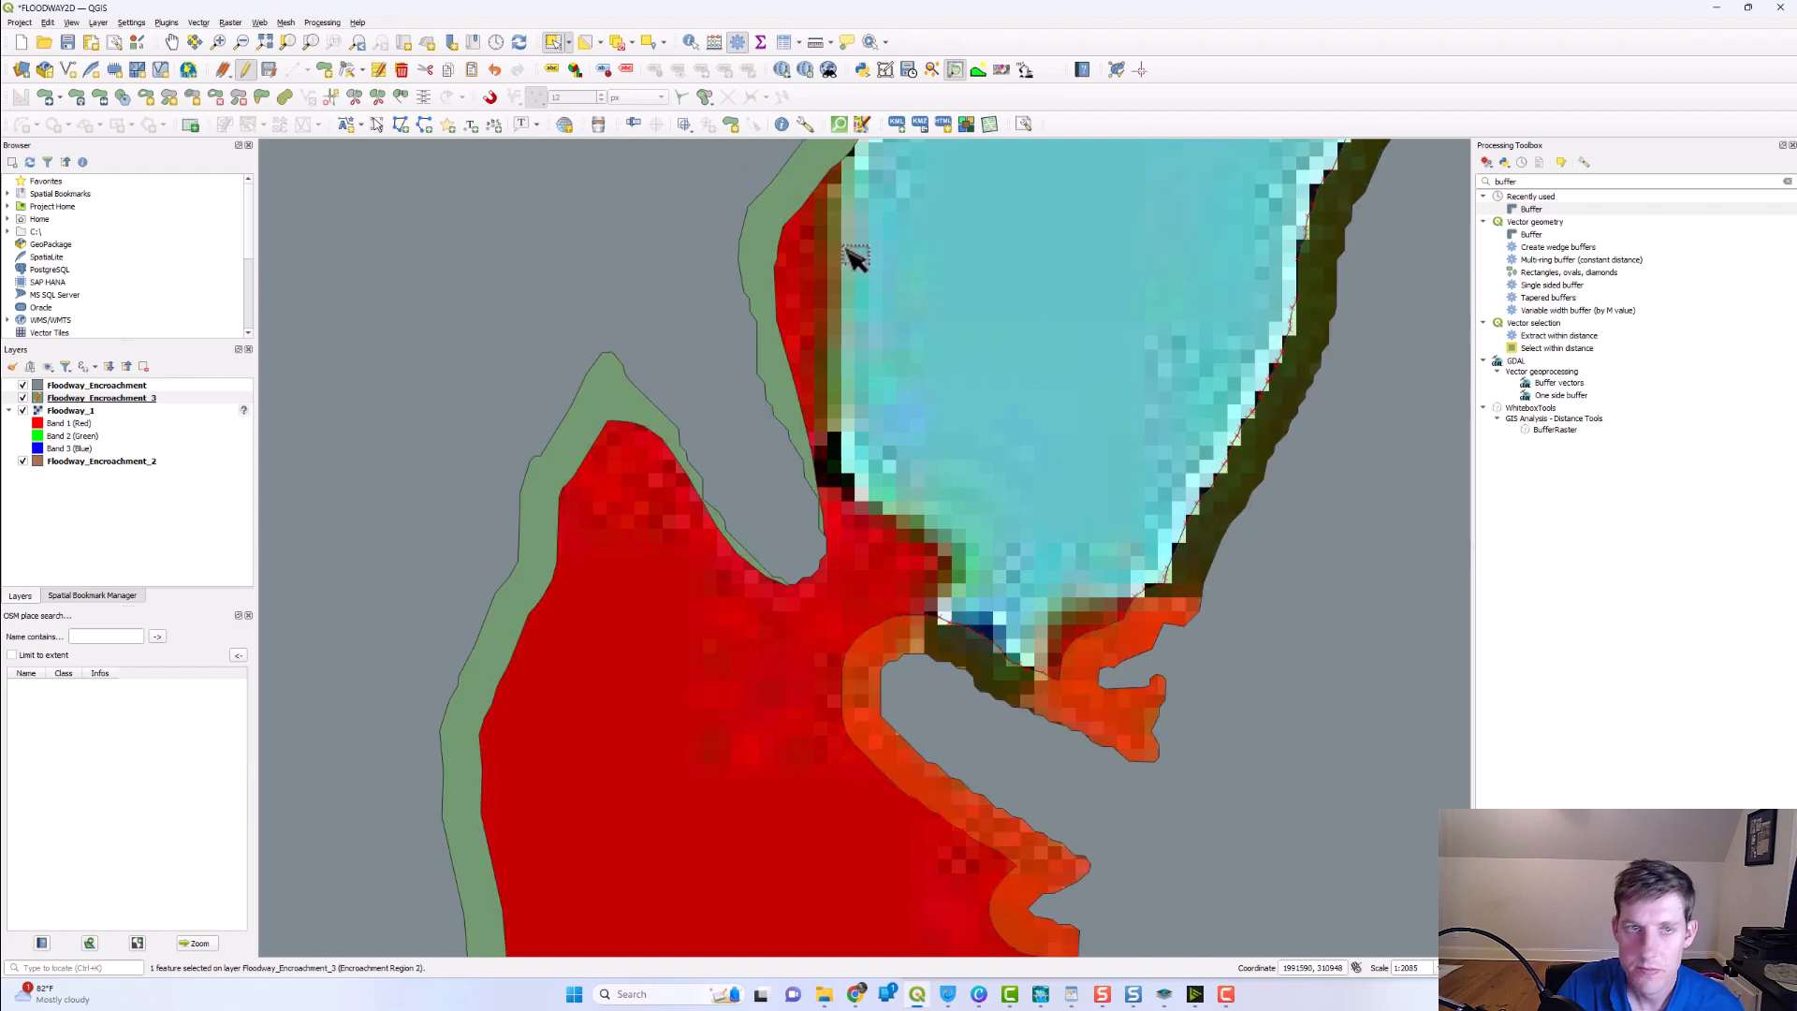
pyautogui.click(259, 98)
pyautogui.click(1177, 539)
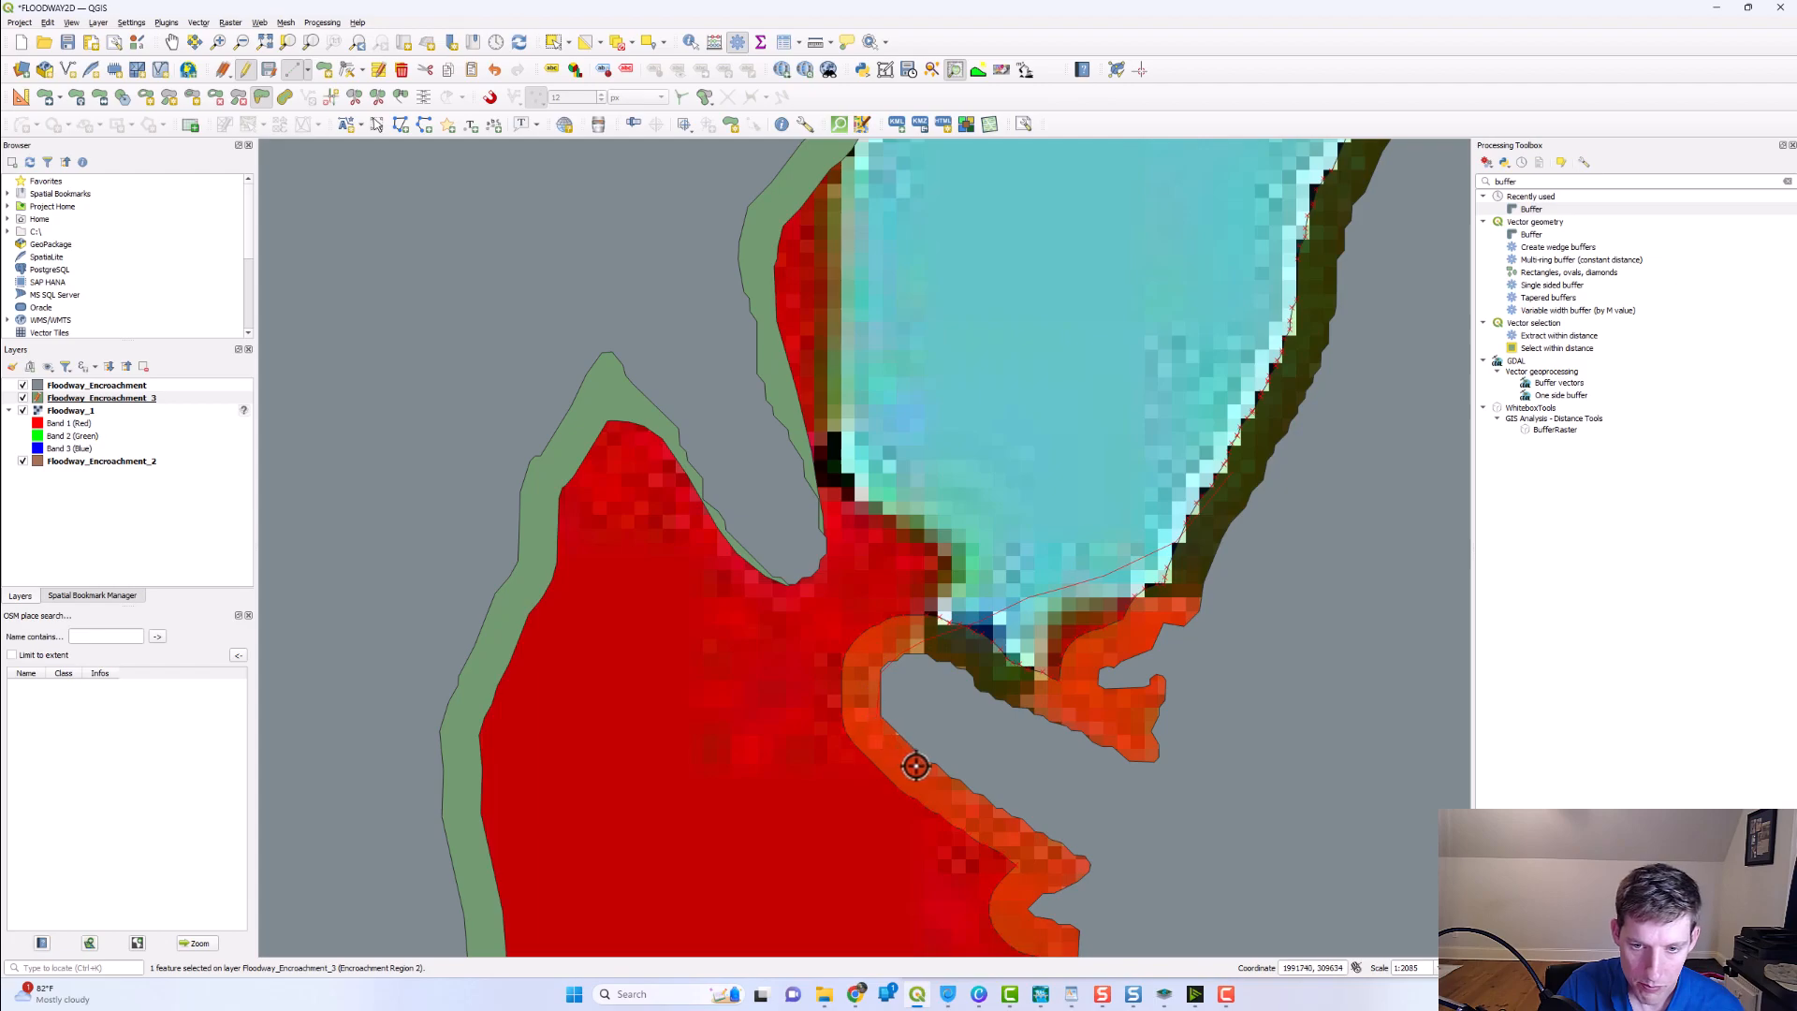
pyautogui.rightClick(1018, 890)
# - Reshape the channel-side edge of Encroachment Region 1 from the upstream end down towards the green zone, pulling it back from the channel
pyautogui.scroll(-2, 974, 746)
pyautogui.moveTo(1199, 526); pyautogui.dragTo(677, 703)
pyautogui.moveTo(1017, 234); pyautogui.dragTo(888, 510)
pyautogui.moveTo(1015, 331); pyautogui.dragTo(926, 491)
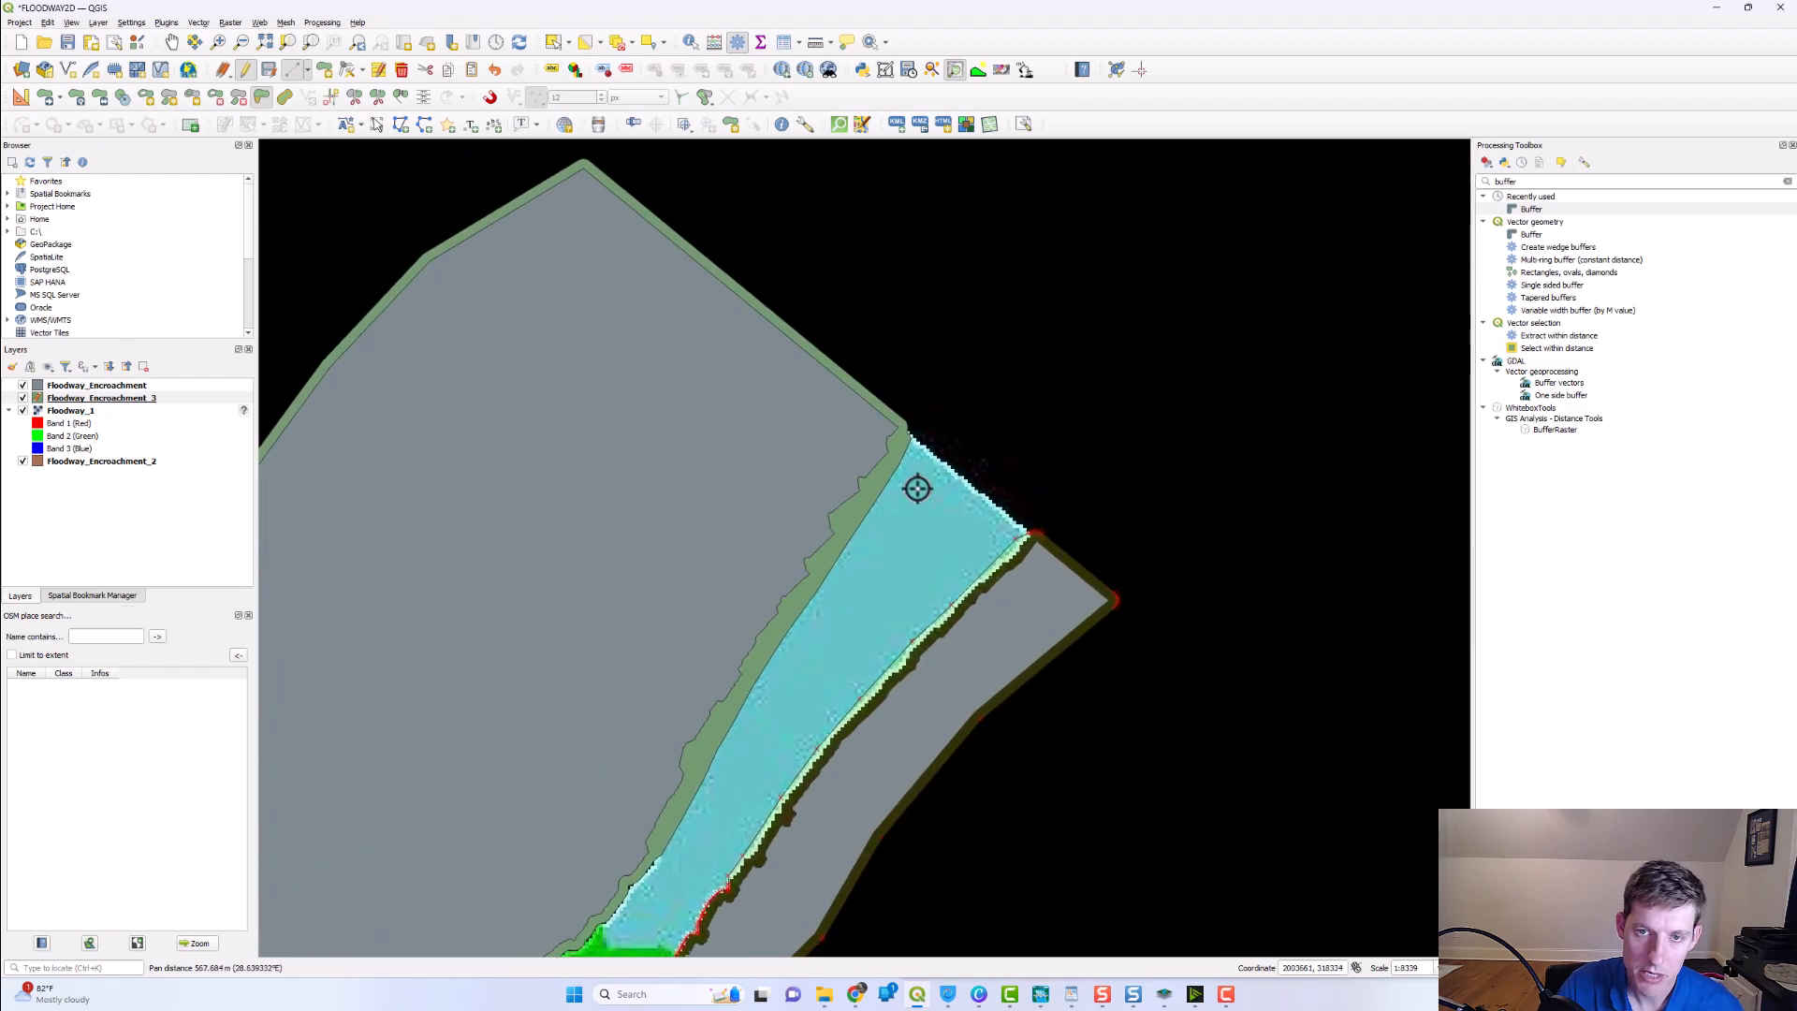
pyautogui.scroll(3, 826, 399)
pyautogui.scroll(-2, 825, 399)
pyautogui.click(553, 42)
pyautogui.click(517, 355)
pyautogui.moveTo(520, 353); pyautogui.dragTo(703, 380)
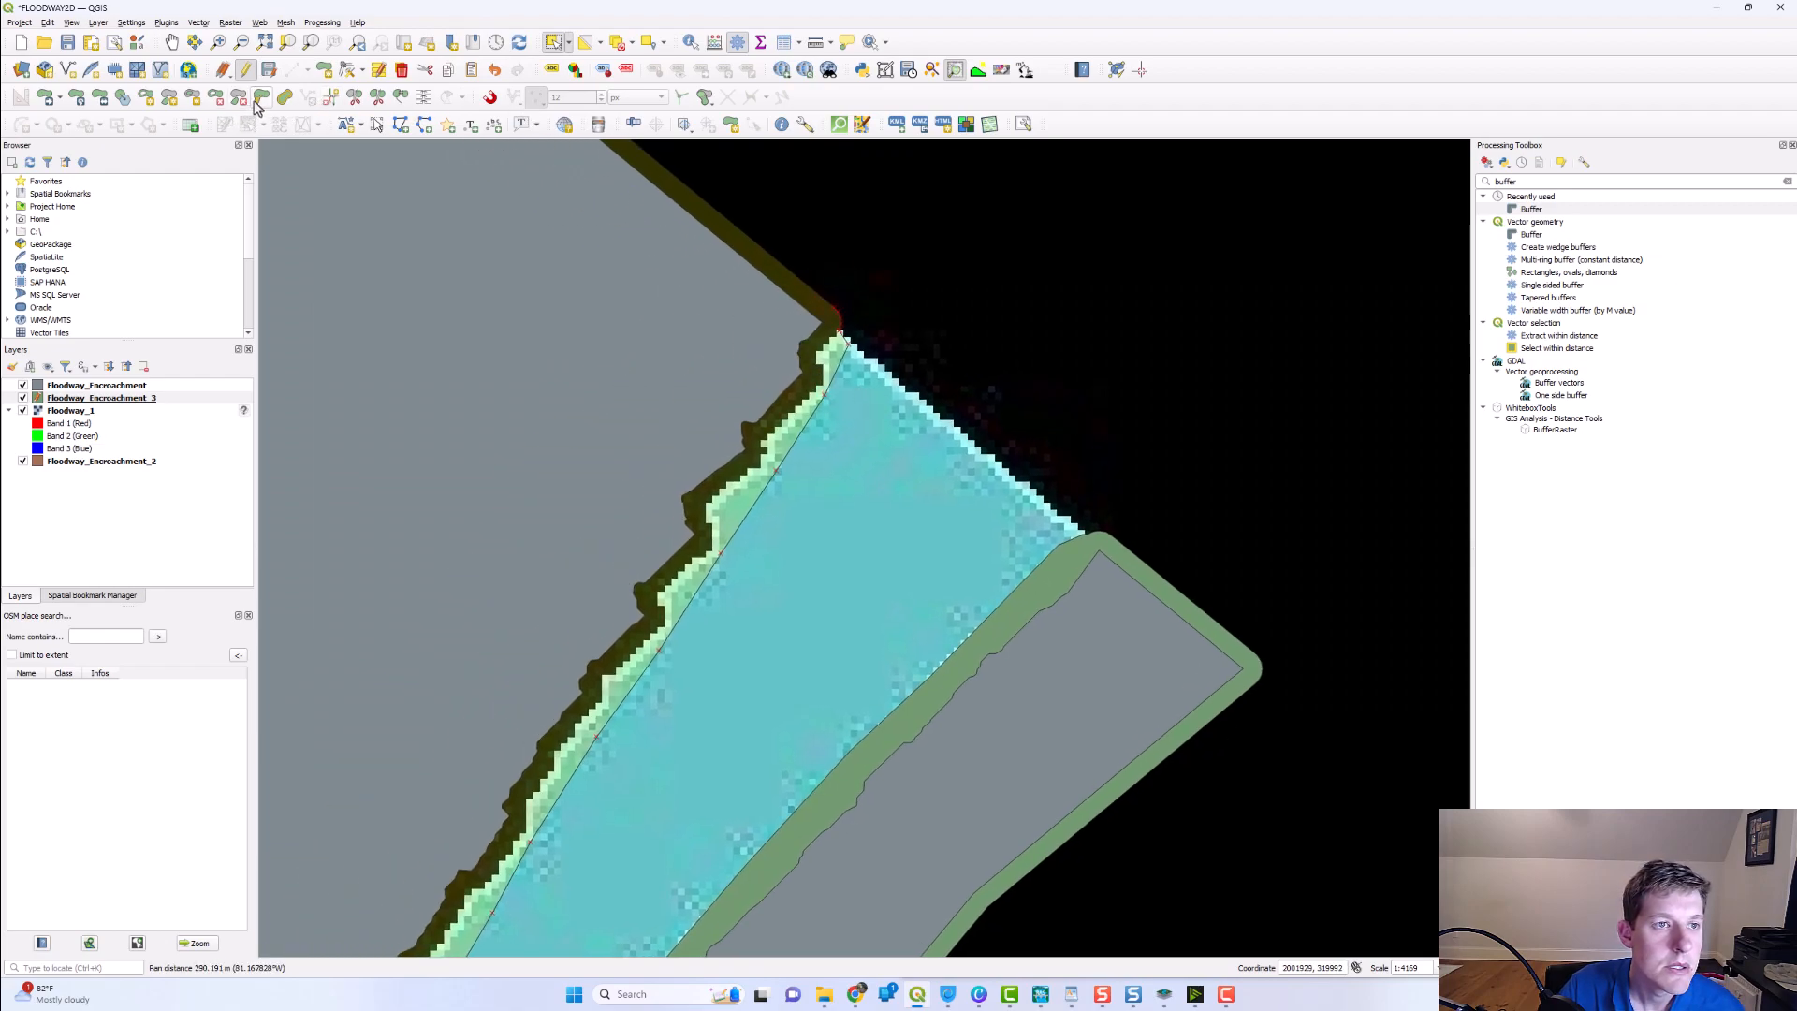
pyautogui.click(293, 70)
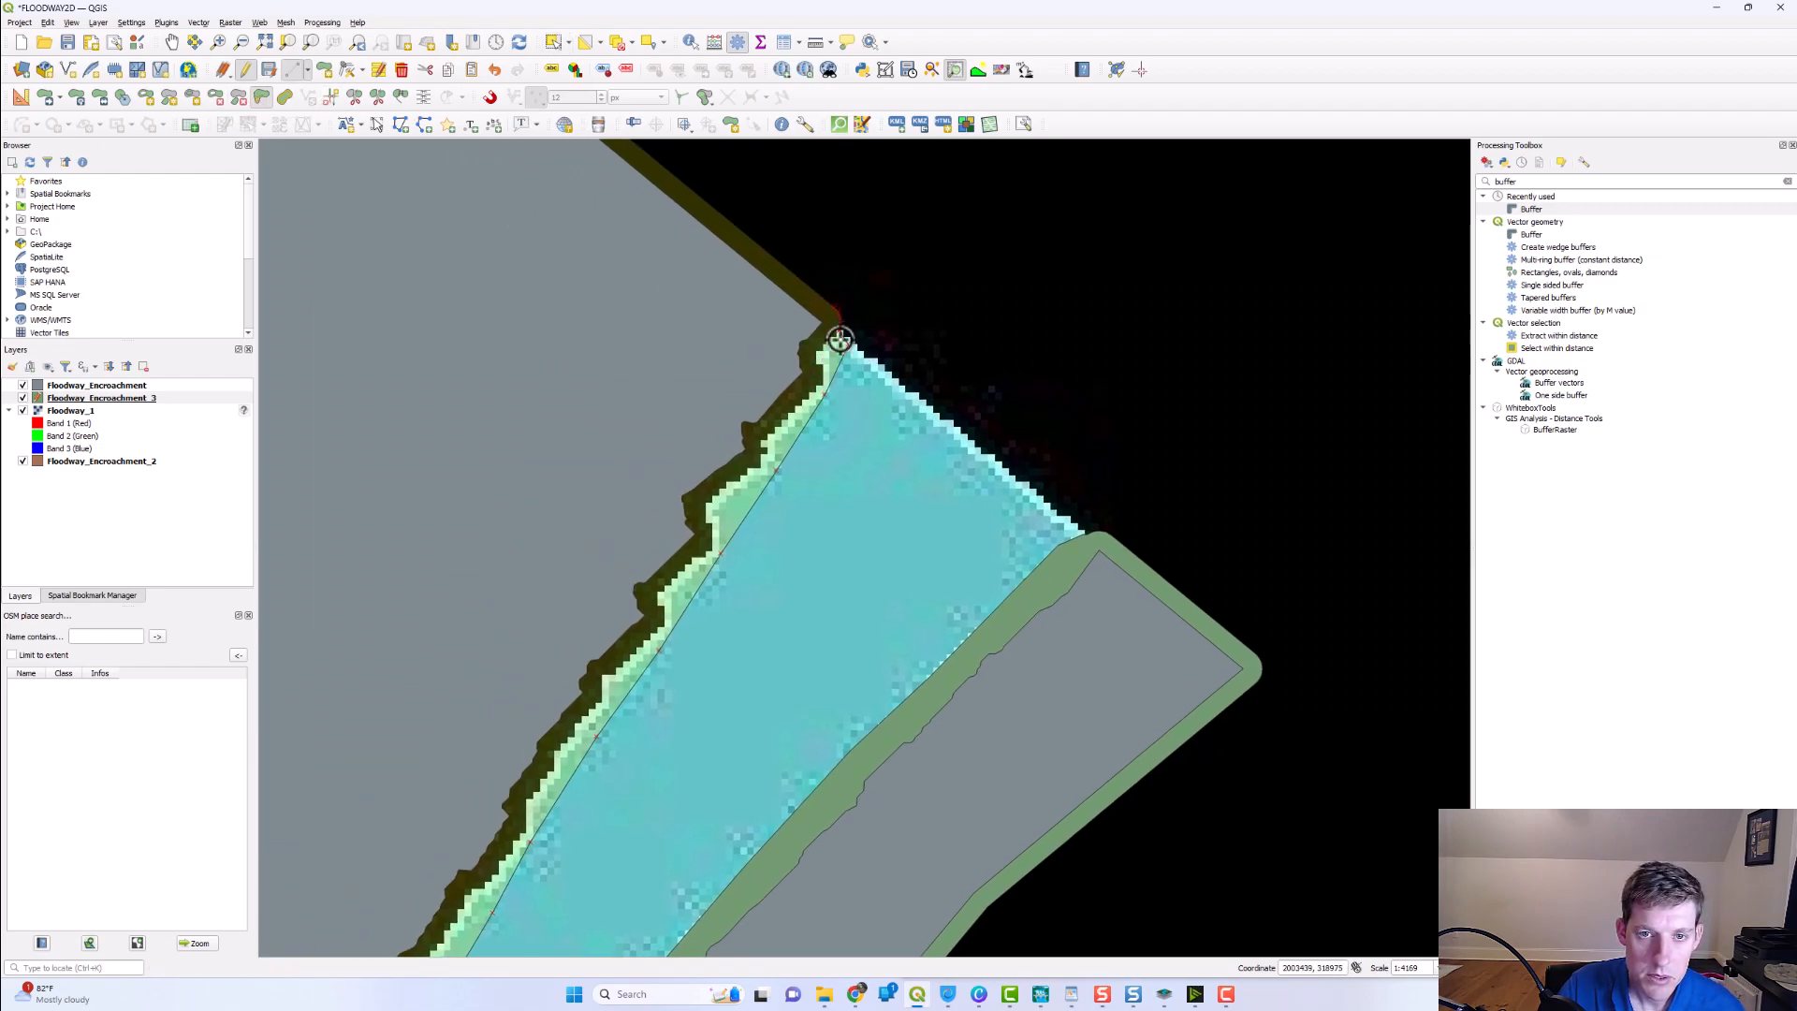
pyautogui.click(835, 344)
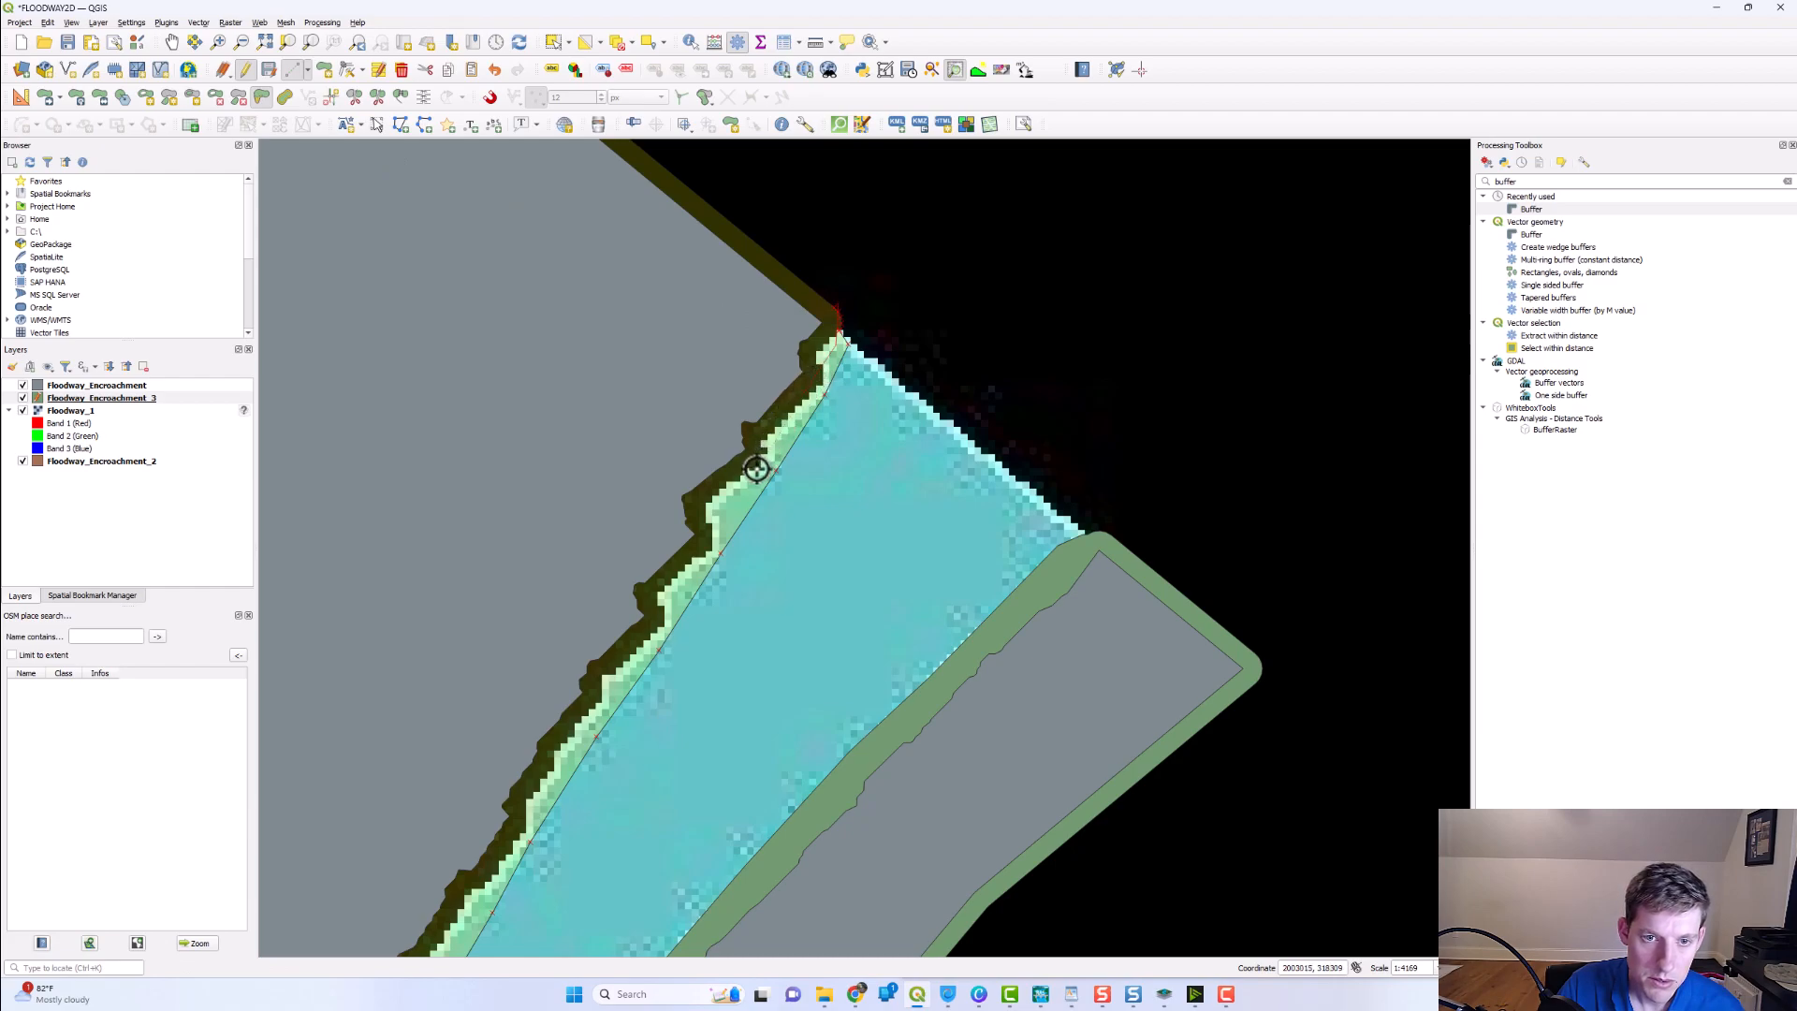
pyautogui.moveTo(733, 525); pyautogui.dragTo(844, 378)
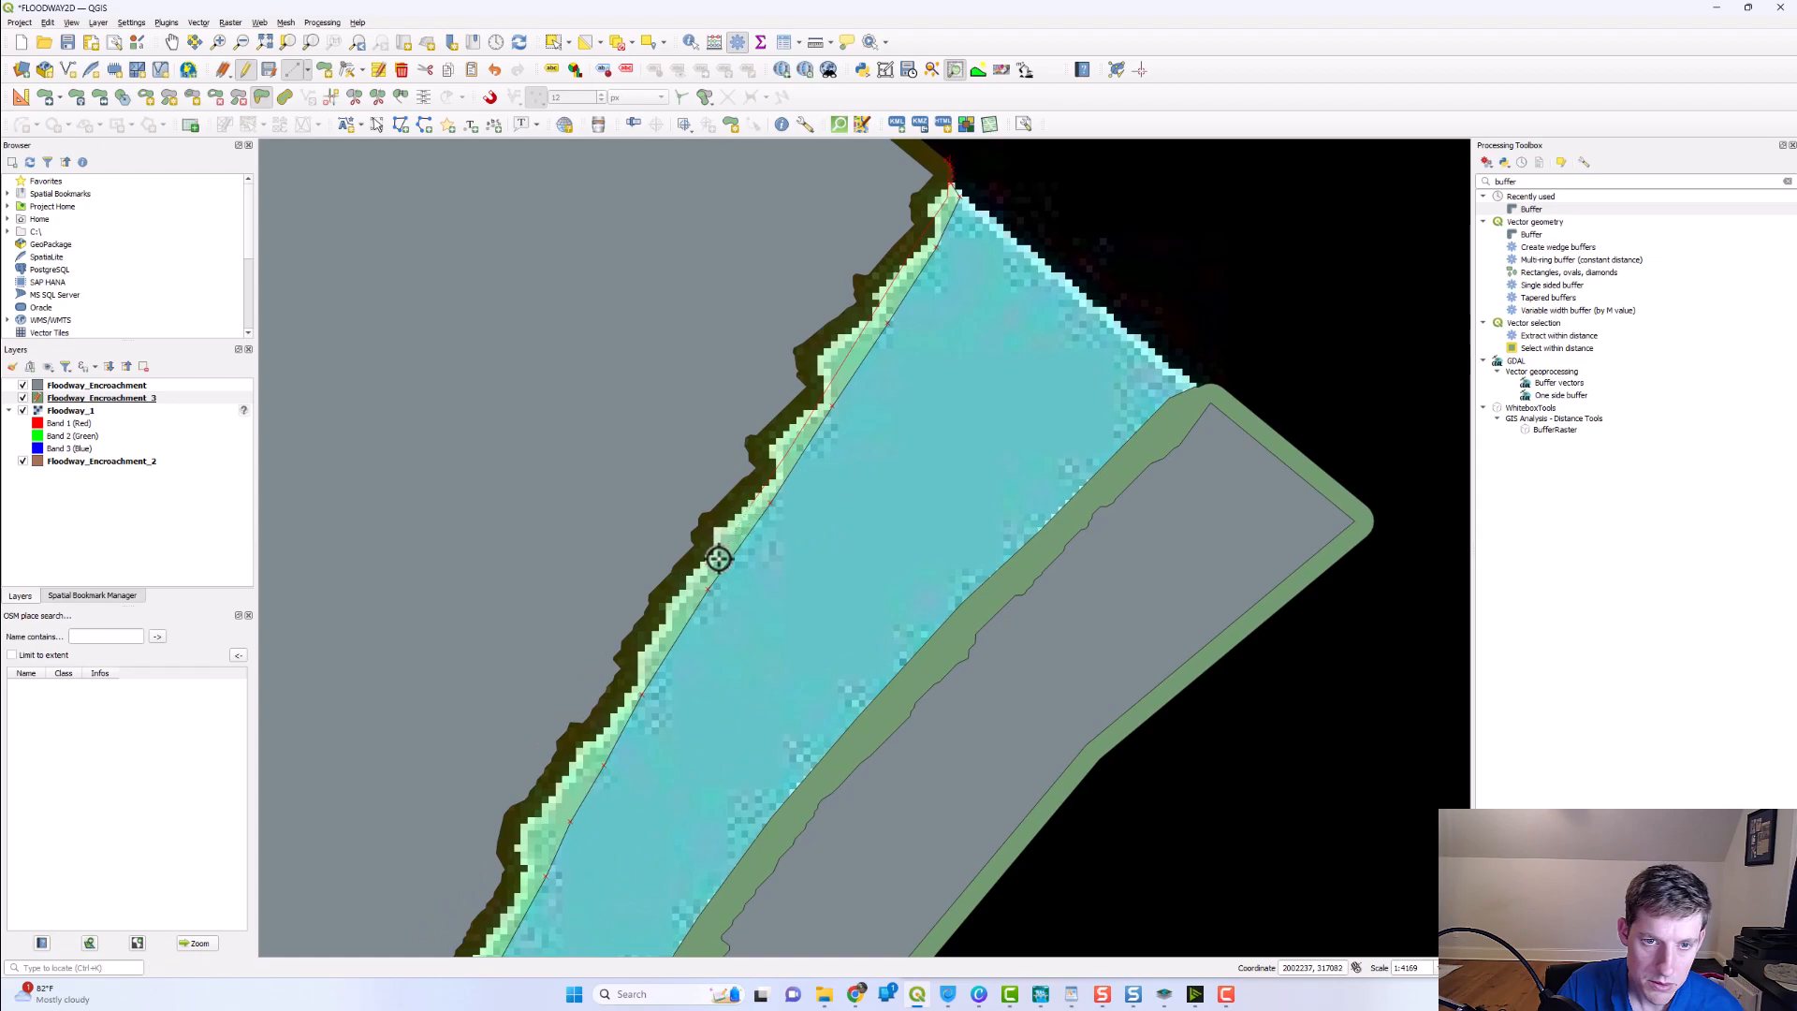
pyautogui.moveTo(686, 581); pyautogui.dragTo(830, 457)
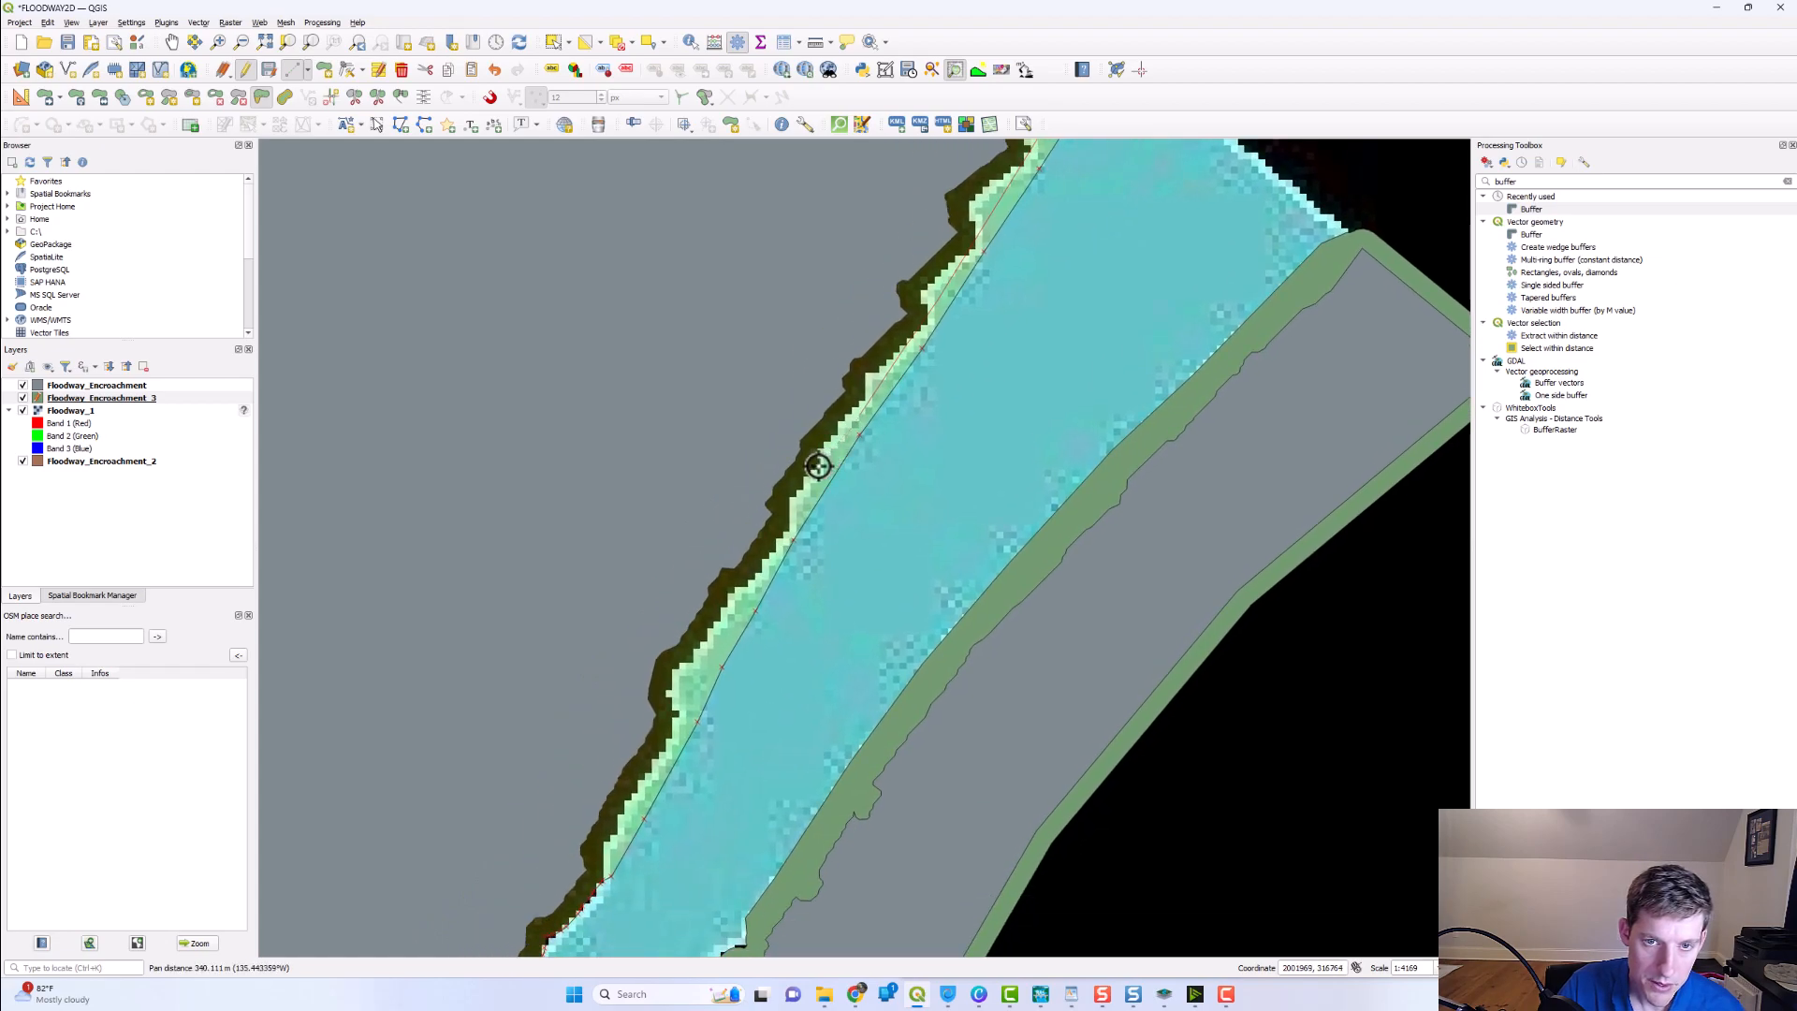
pyautogui.moveTo(769, 557); pyautogui.dragTo(845, 410)
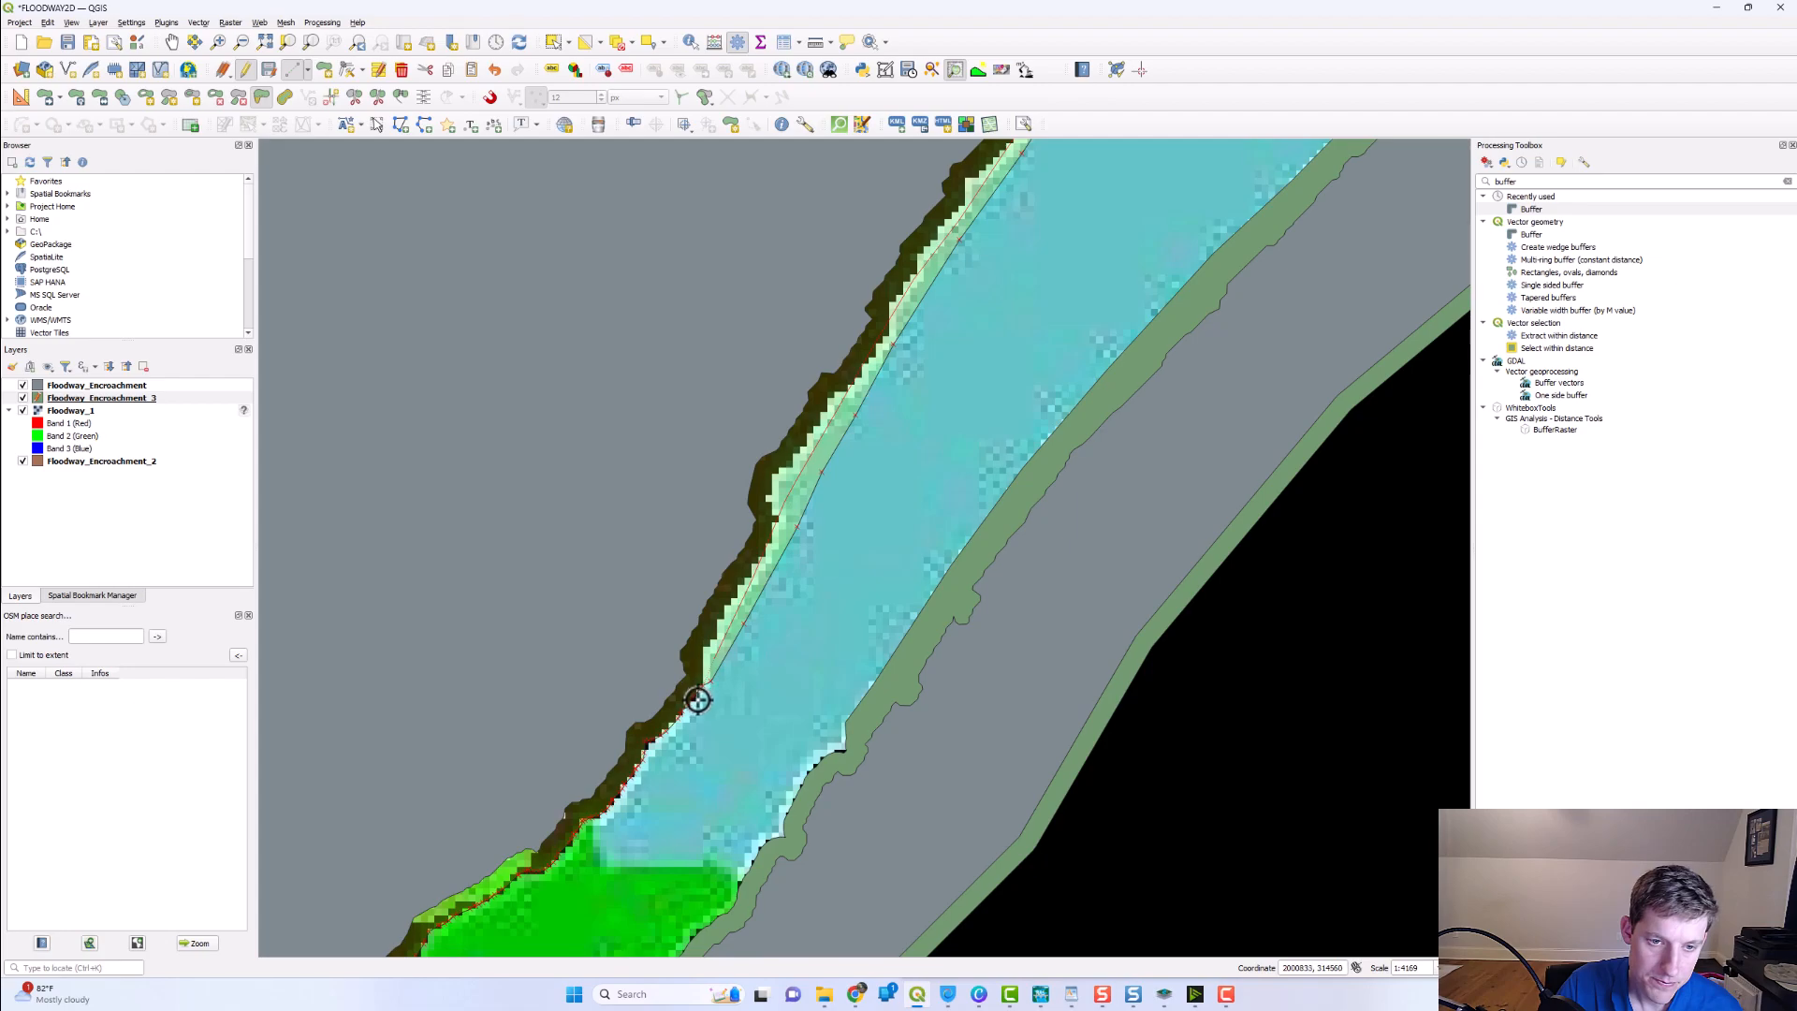
pyautogui.rightClick(675, 738)
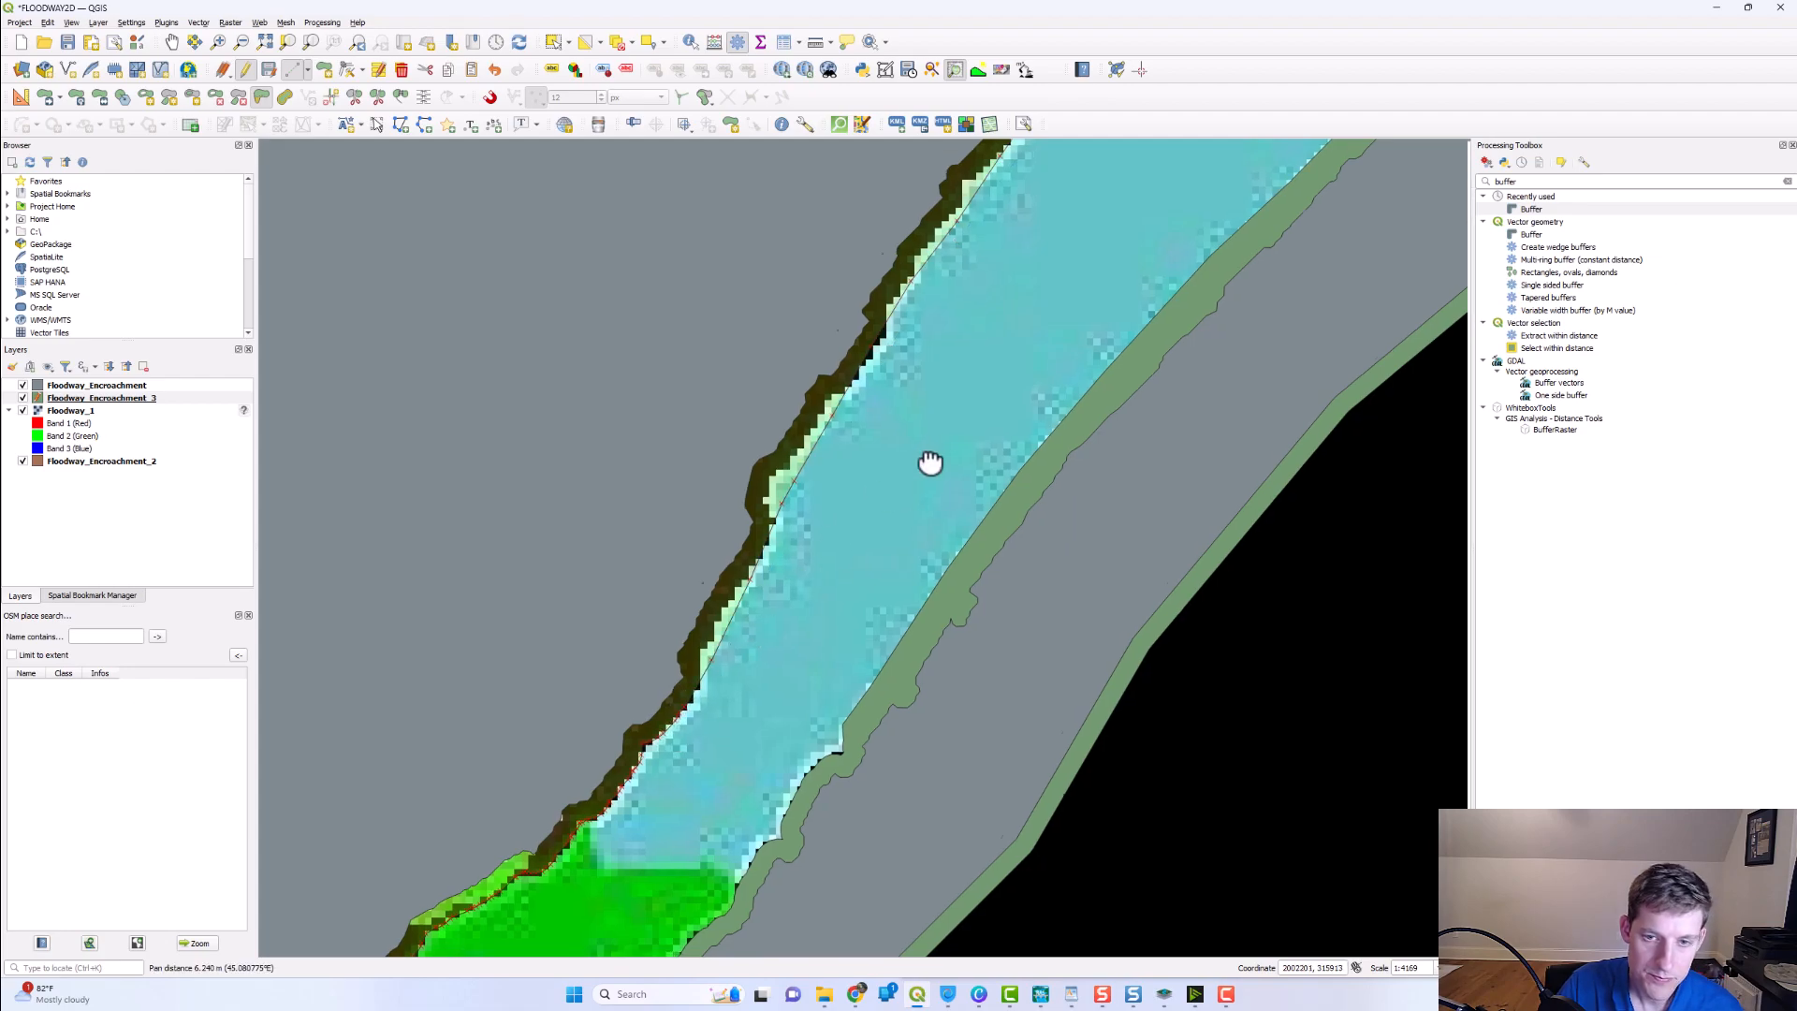
# - Reshape the channel-side edge of Encroachment Region 2 from the upstream end down towards the green zone, pulling it back from the channel
pyautogui.moveTo(955, 445); pyautogui.dragTo(577, 723)
pyautogui.scroll(-1, 662, 565)
pyautogui.click(553, 47)
pyautogui.moveTo(789, 534); pyautogui.dragTo(865, 503)
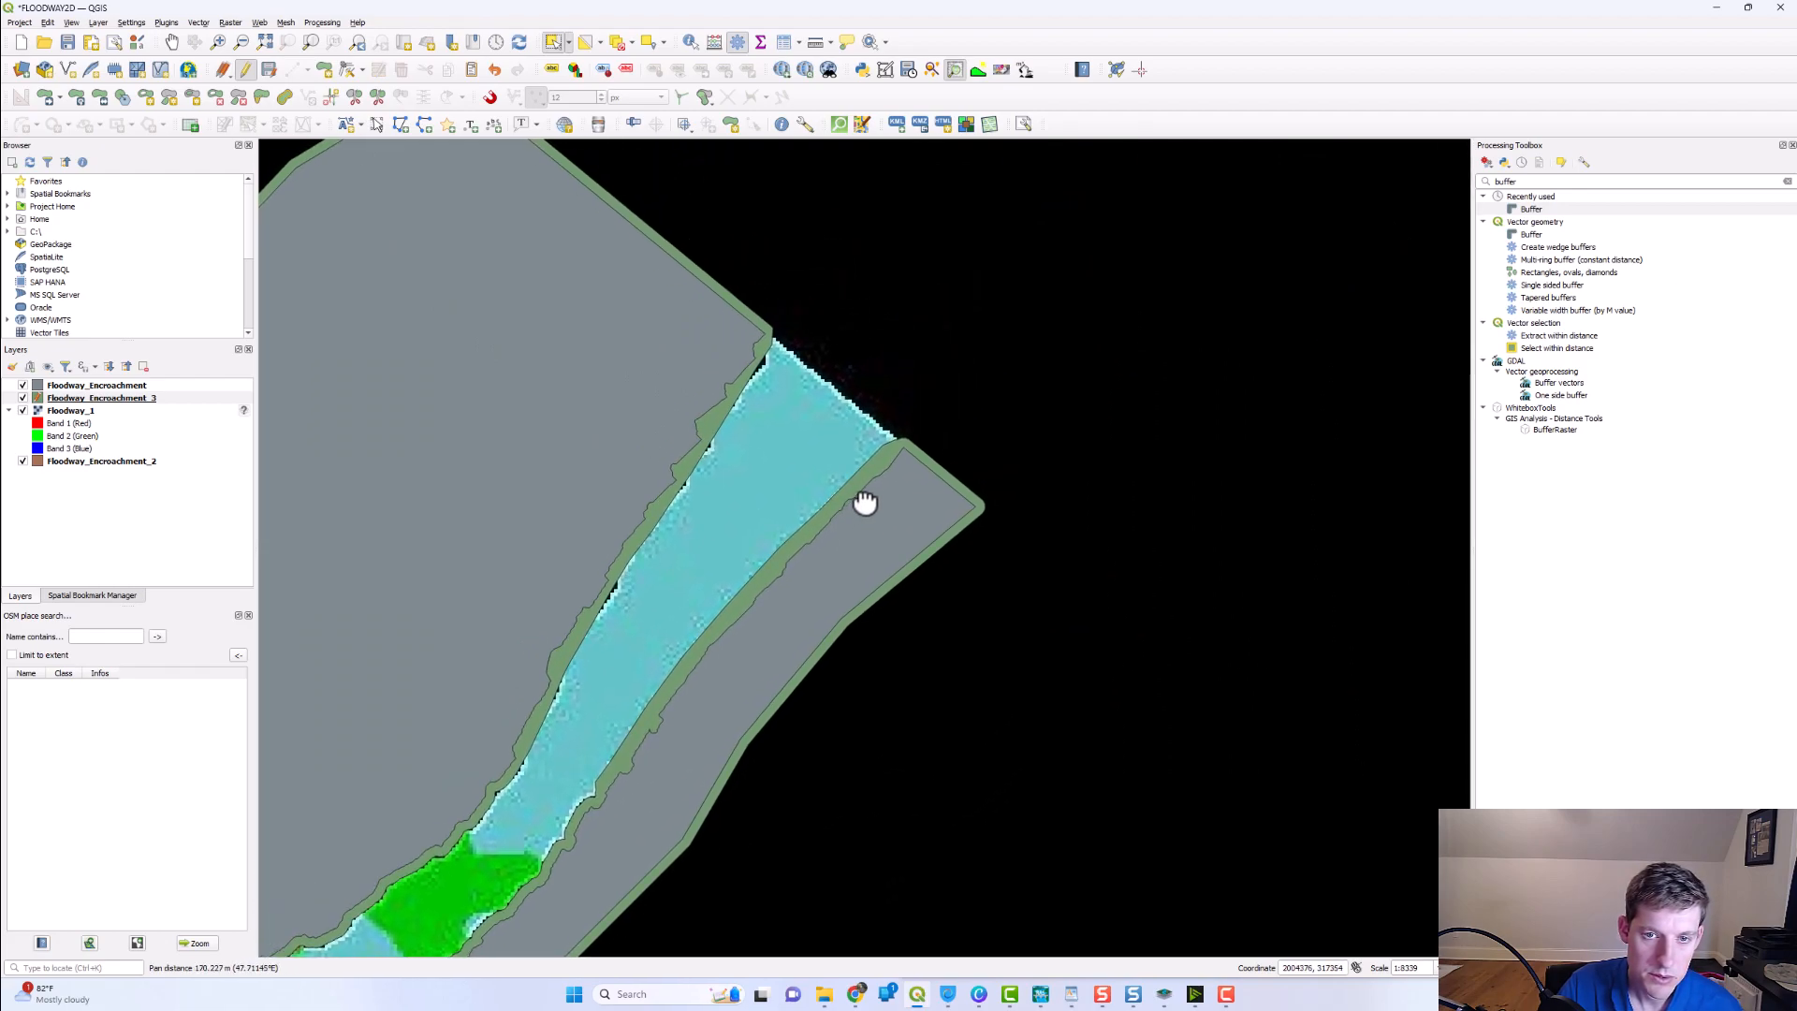
pyautogui.click(884, 421)
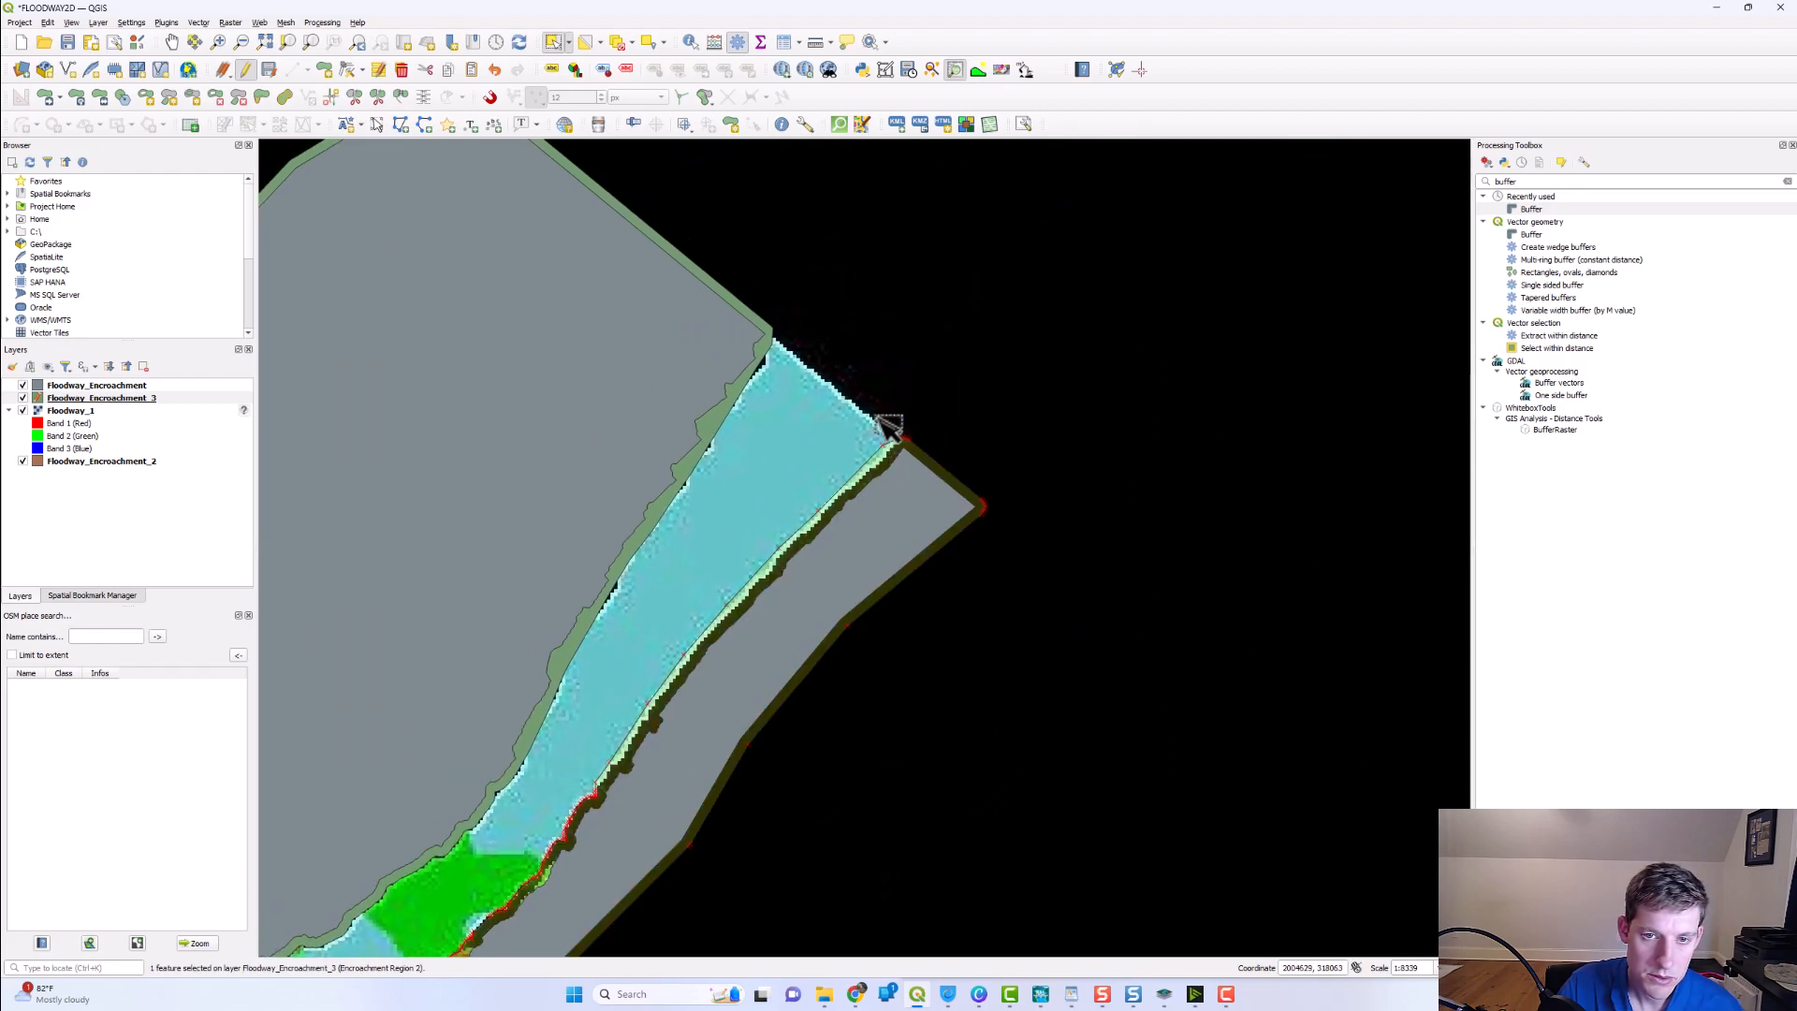
pyautogui.click(261, 98)
pyautogui.scroll(1, 922, 492)
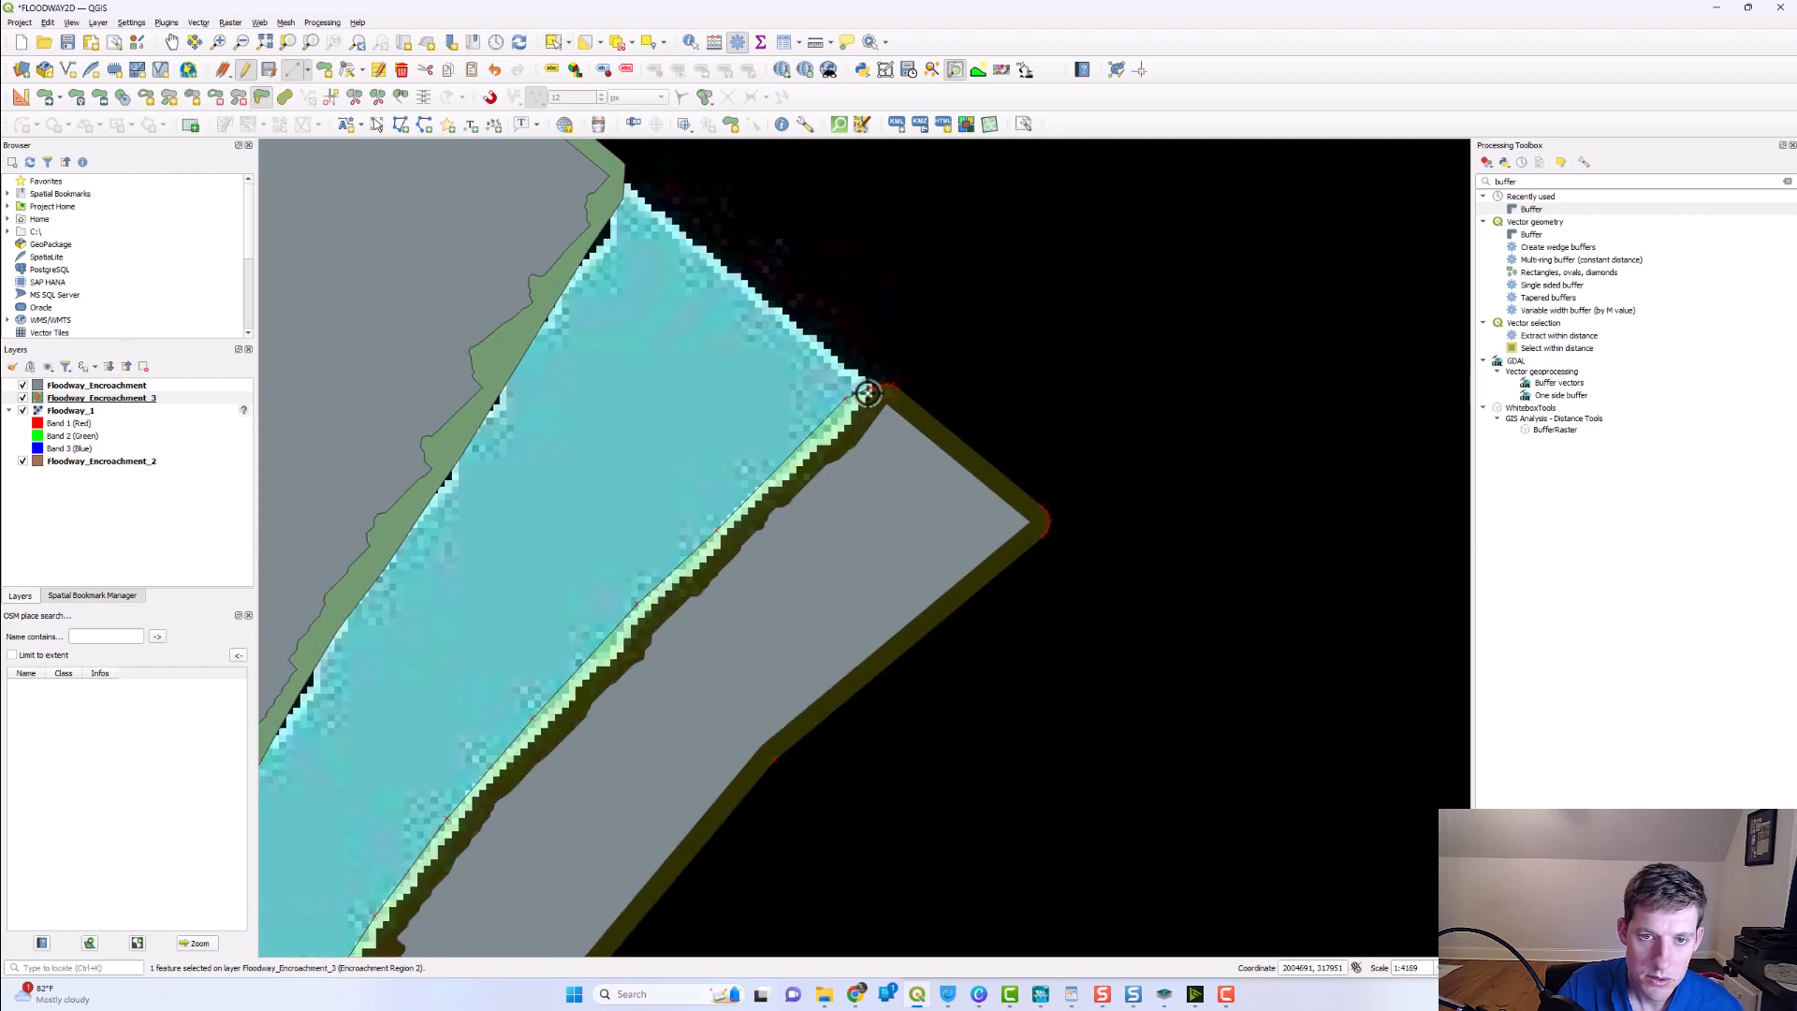
pyautogui.moveTo(697, 575); pyautogui.dragTo(842, 422)
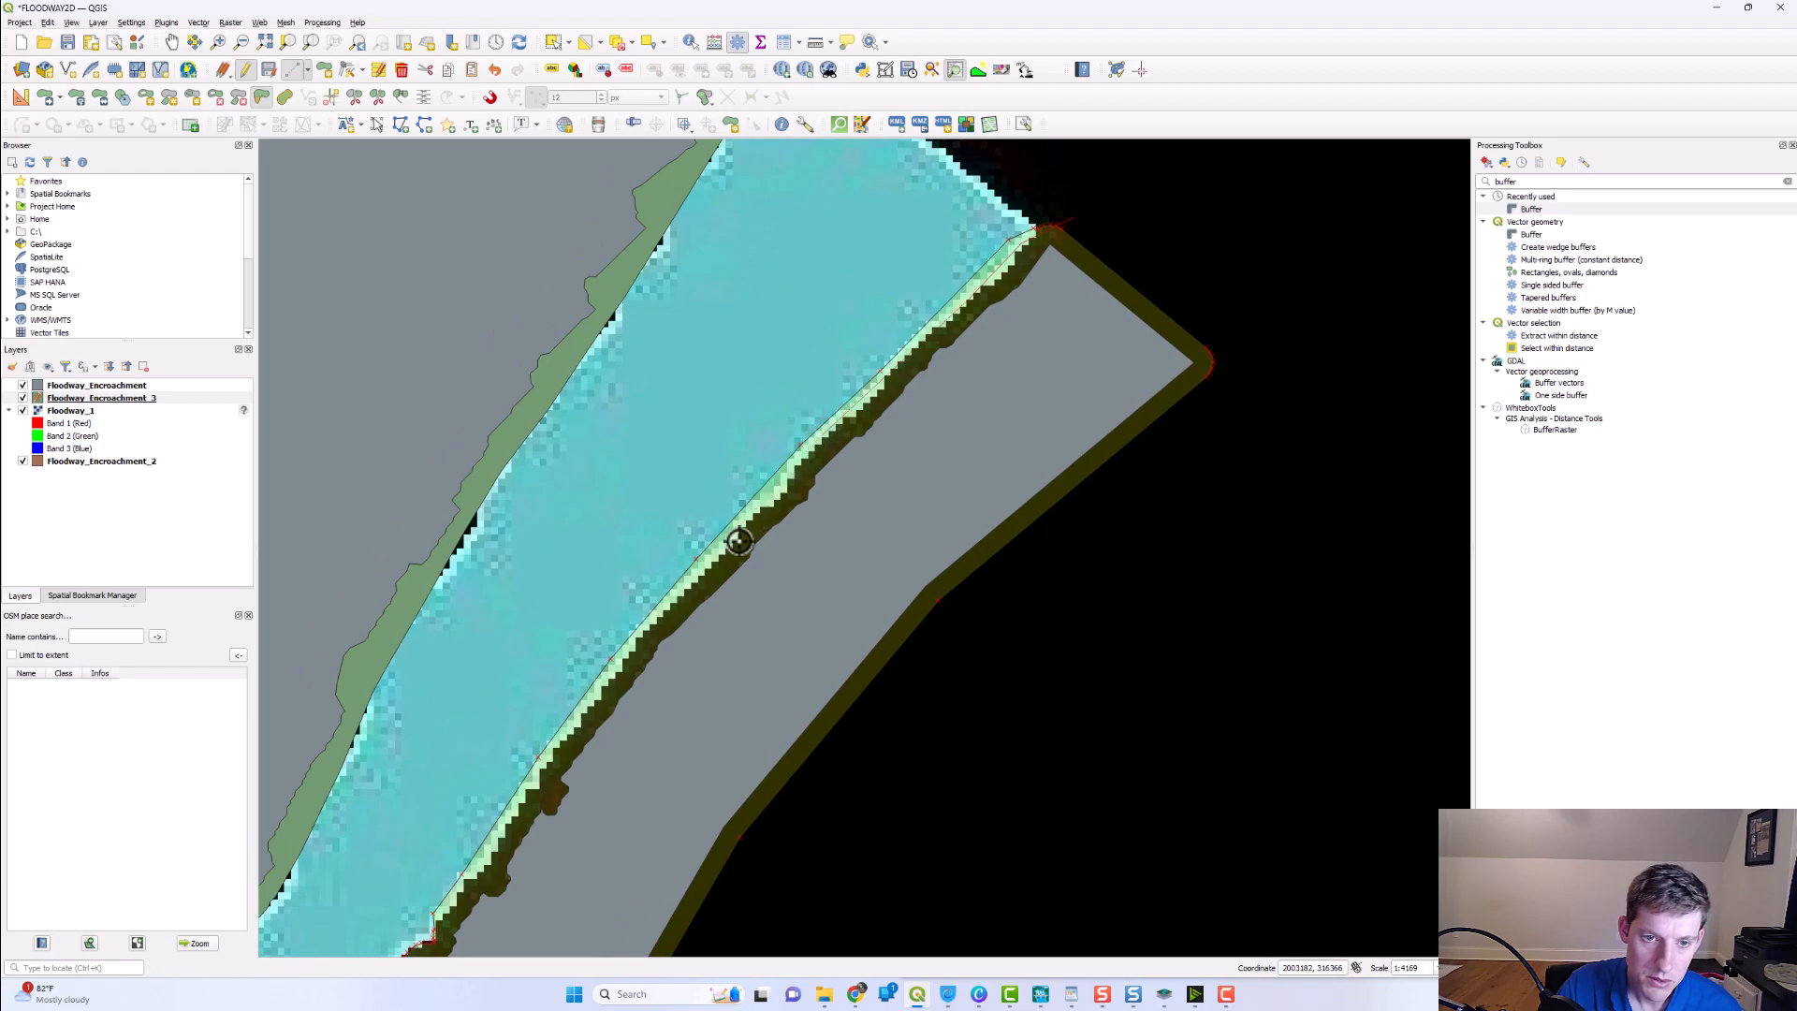
pyautogui.moveTo(642, 642); pyautogui.dragTo(779, 346)
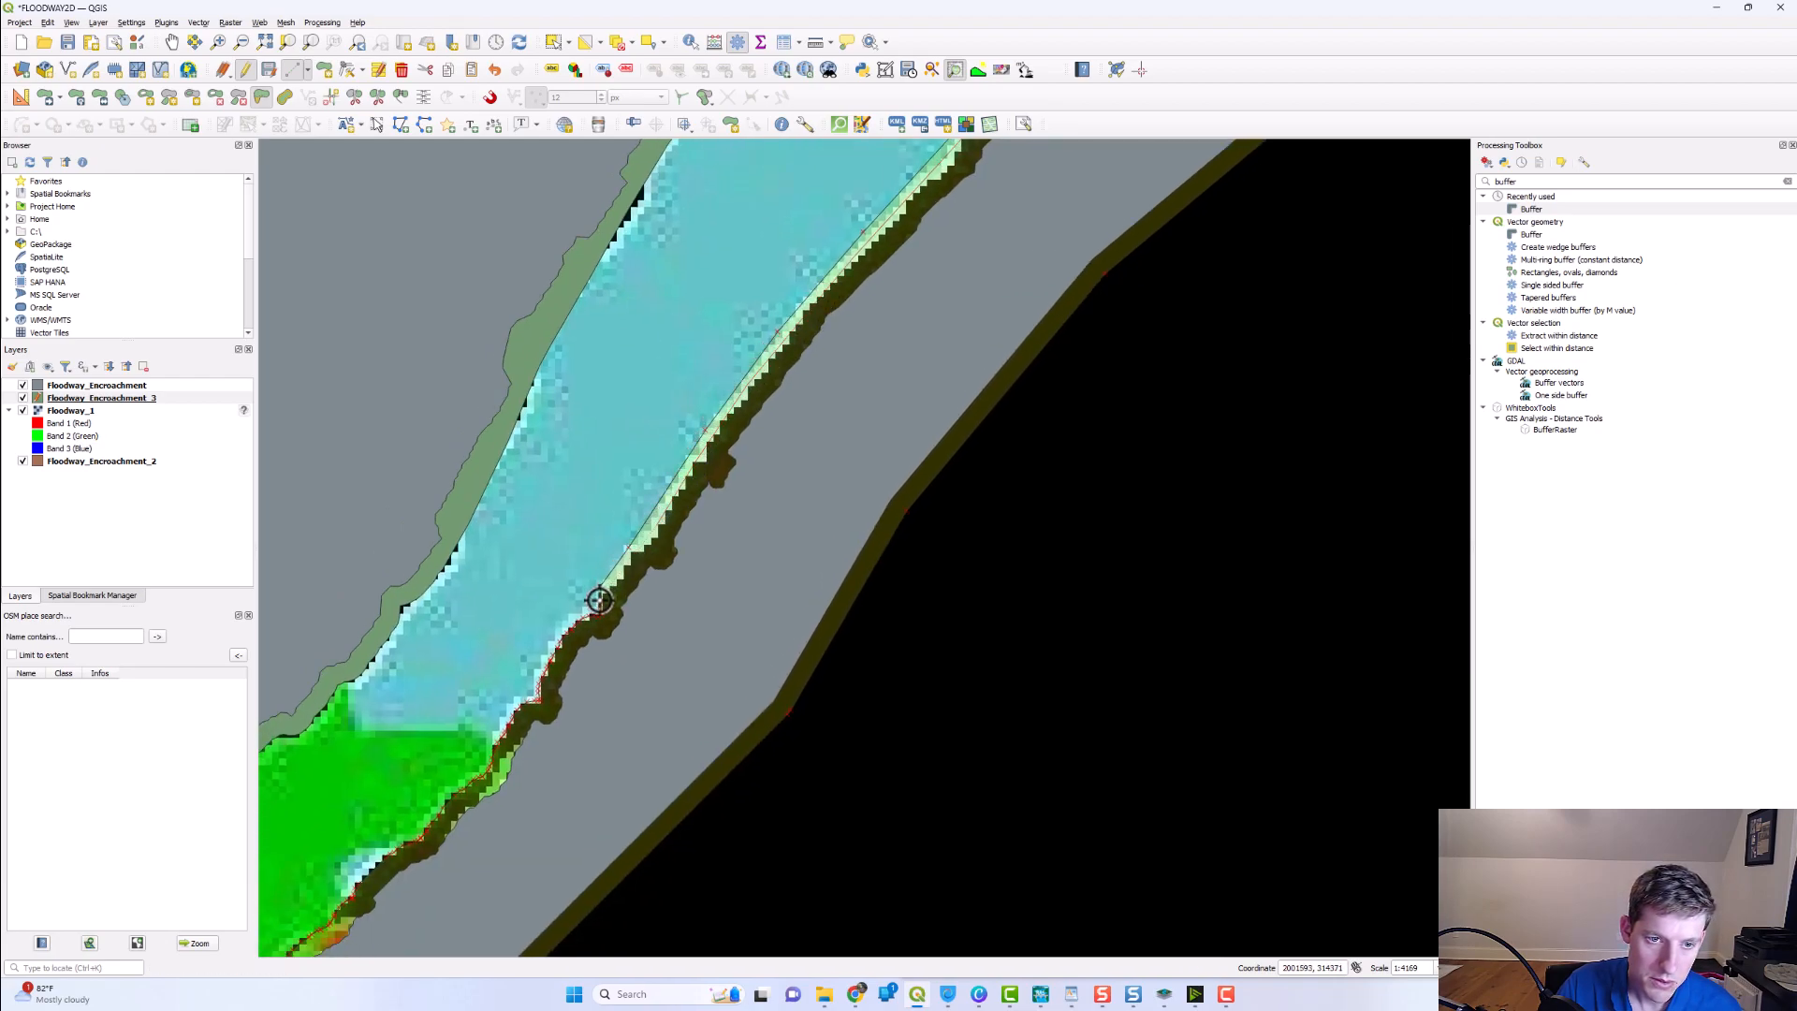
# - Finish editing Floodway_Encroachment_3, save its changes and check the whole reach
pyautogui.click(245, 69)
pyautogui.click(889, 502)
pyautogui.scroll(-4, 875, 562)
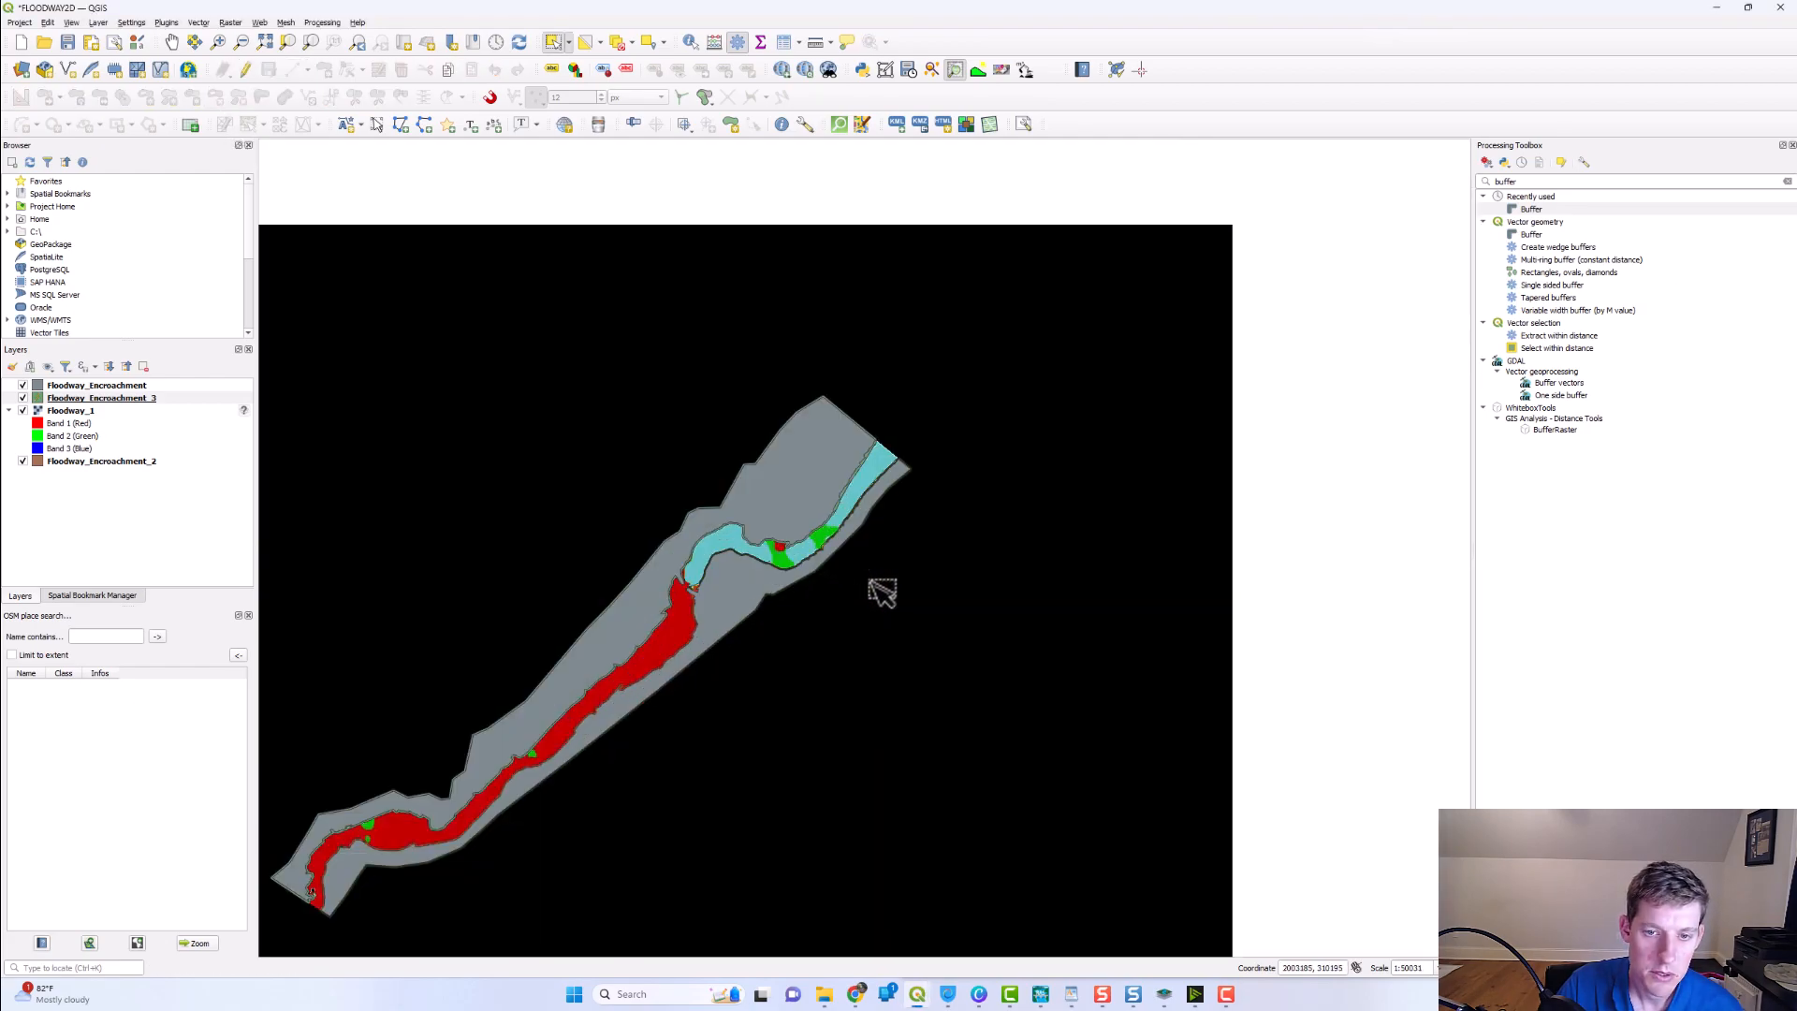
pyautogui.moveTo(739, 500); pyautogui.dragTo(912, 438)
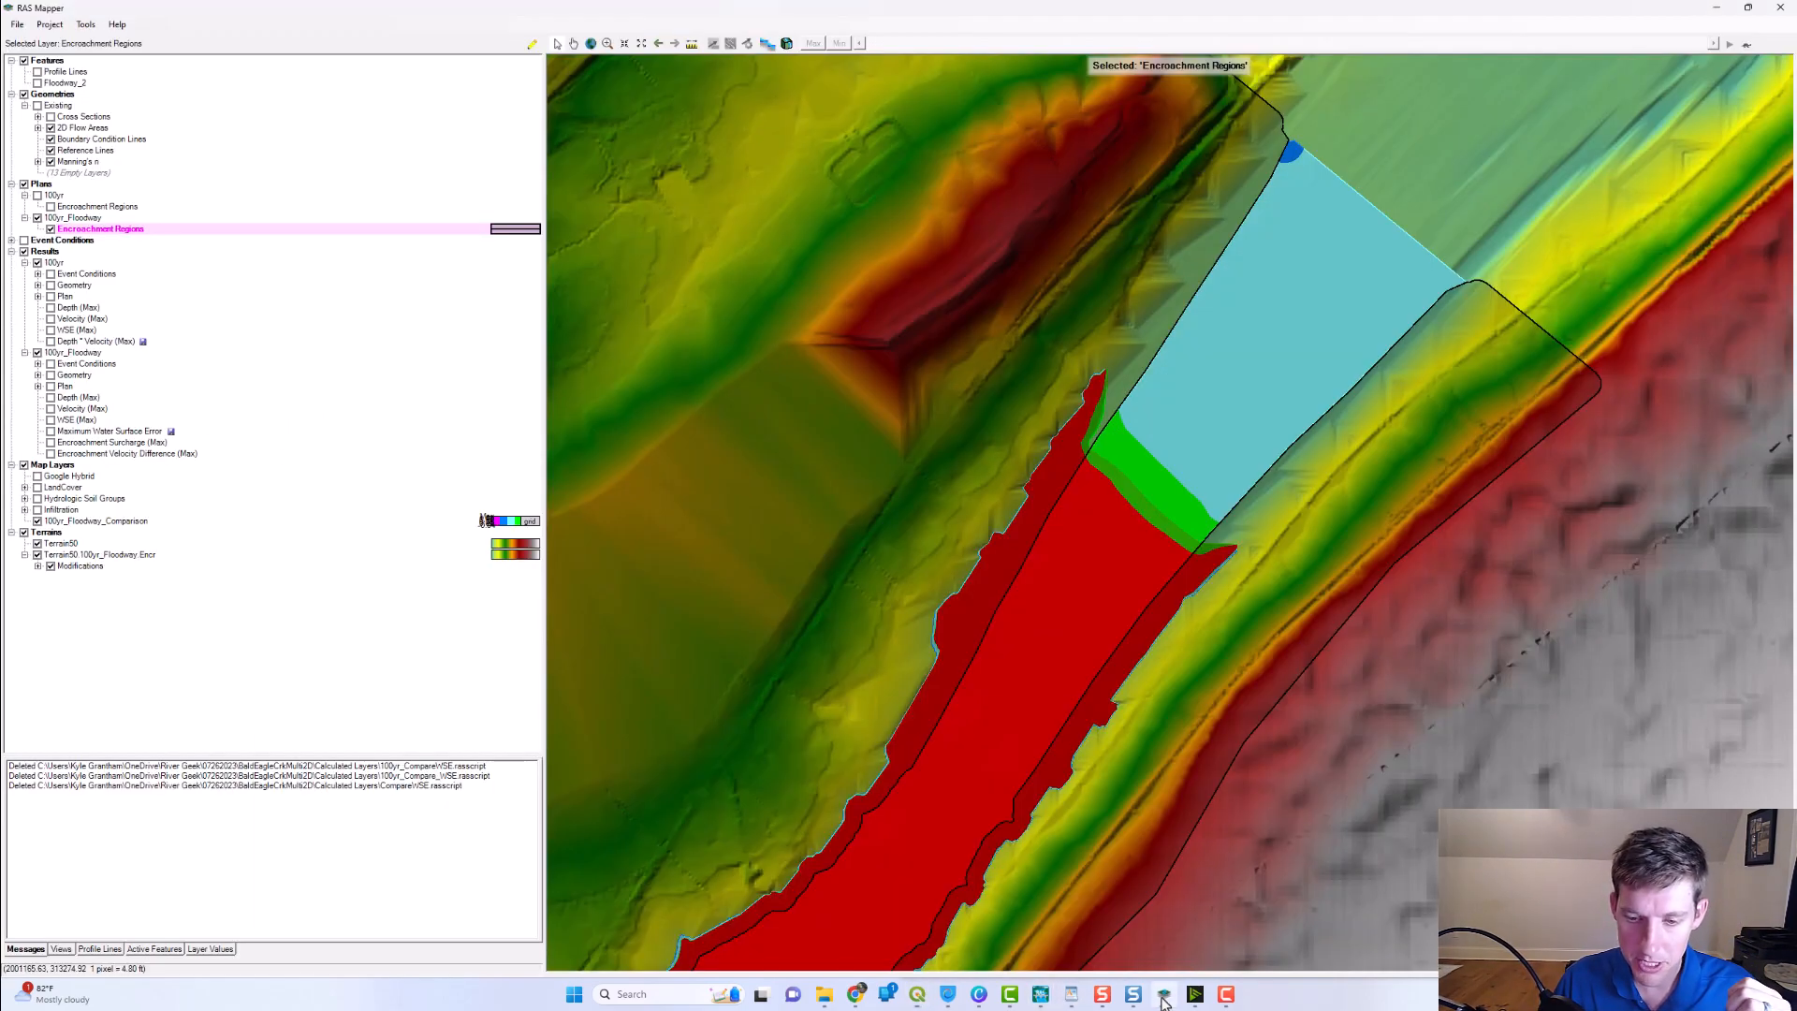
# - Switch to RAS Mapper, start editing the Encroachment Regions of the 100yr_Floodway plan and delete the existing polygons
pyautogui.click(1163, 994)
pyautogui.scroll(-3, 1069, 394)
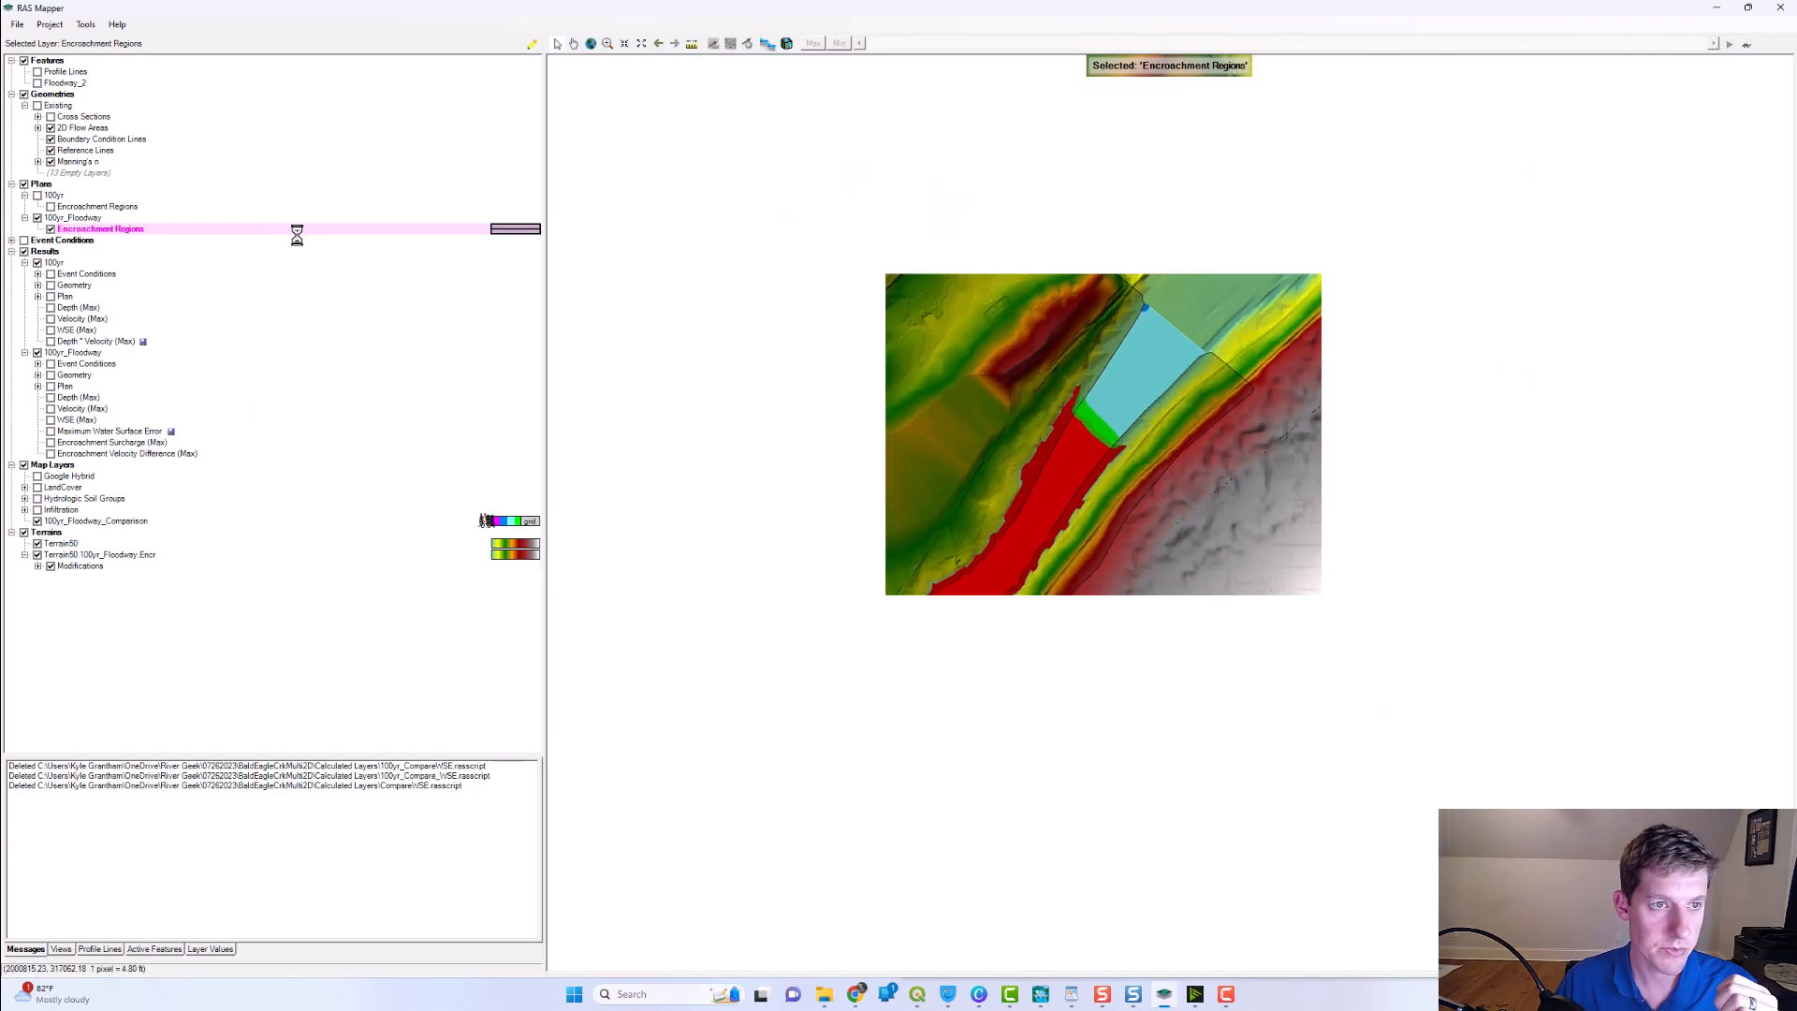
pyautogui.rightClick(306, 228)
pyautogui.click(375, 281)
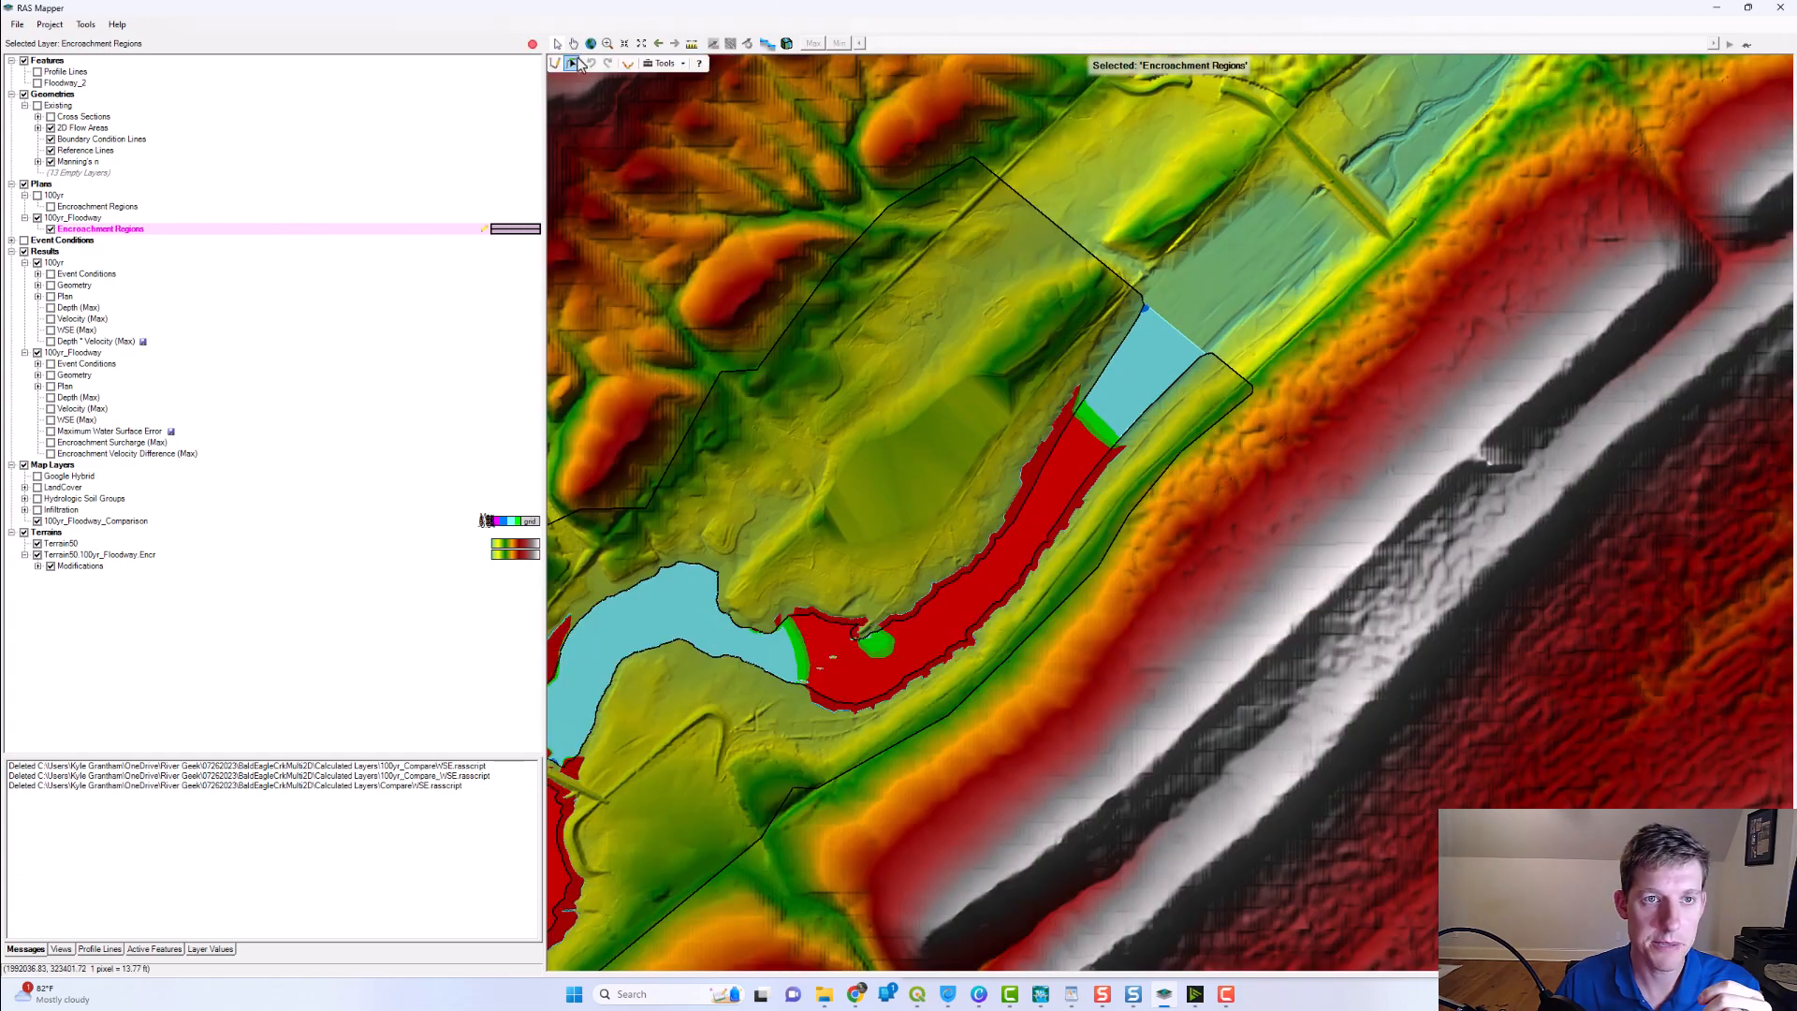
pyautogui.moveTo(748, 224); pyautogui.dragTo(1290, 739)
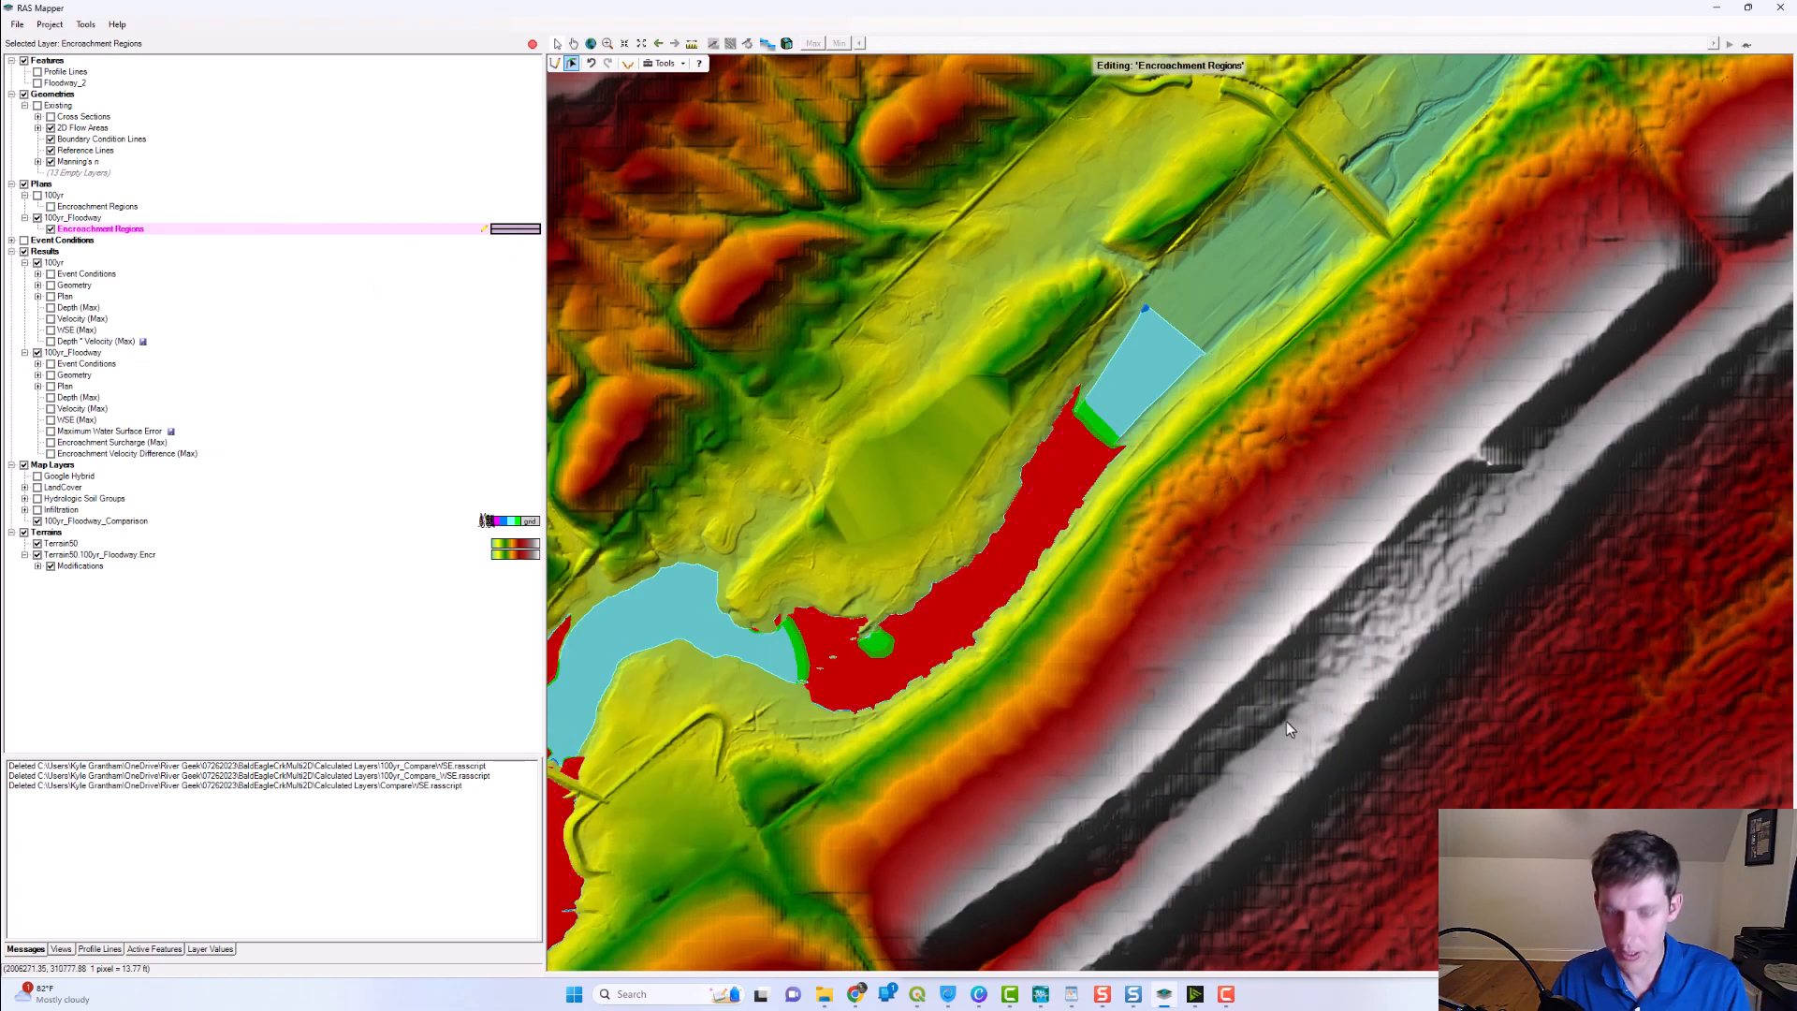
# - Import both regions from the Floodway_Encroachment_3 shapefile into 100yr_Floodway's Encroachment Regions, then stop editing and save
pyautogui.rightClick(159, 230)
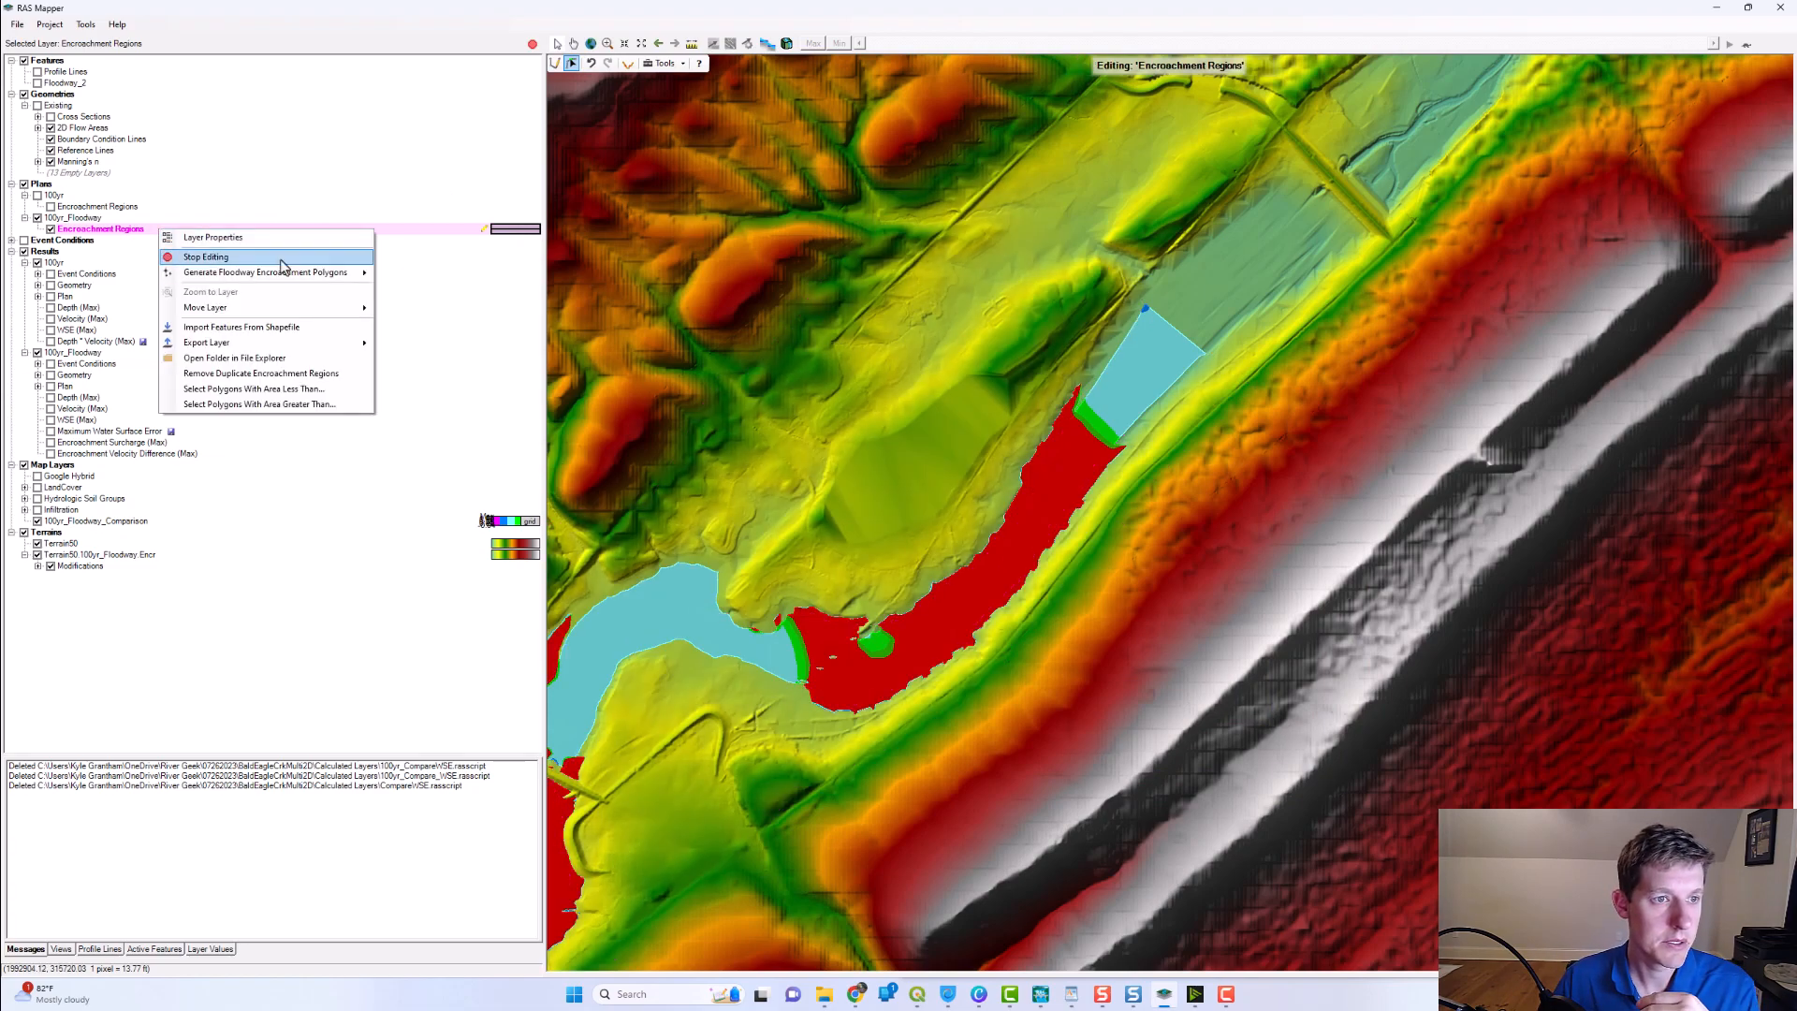
pyautogui.click(298, 327)
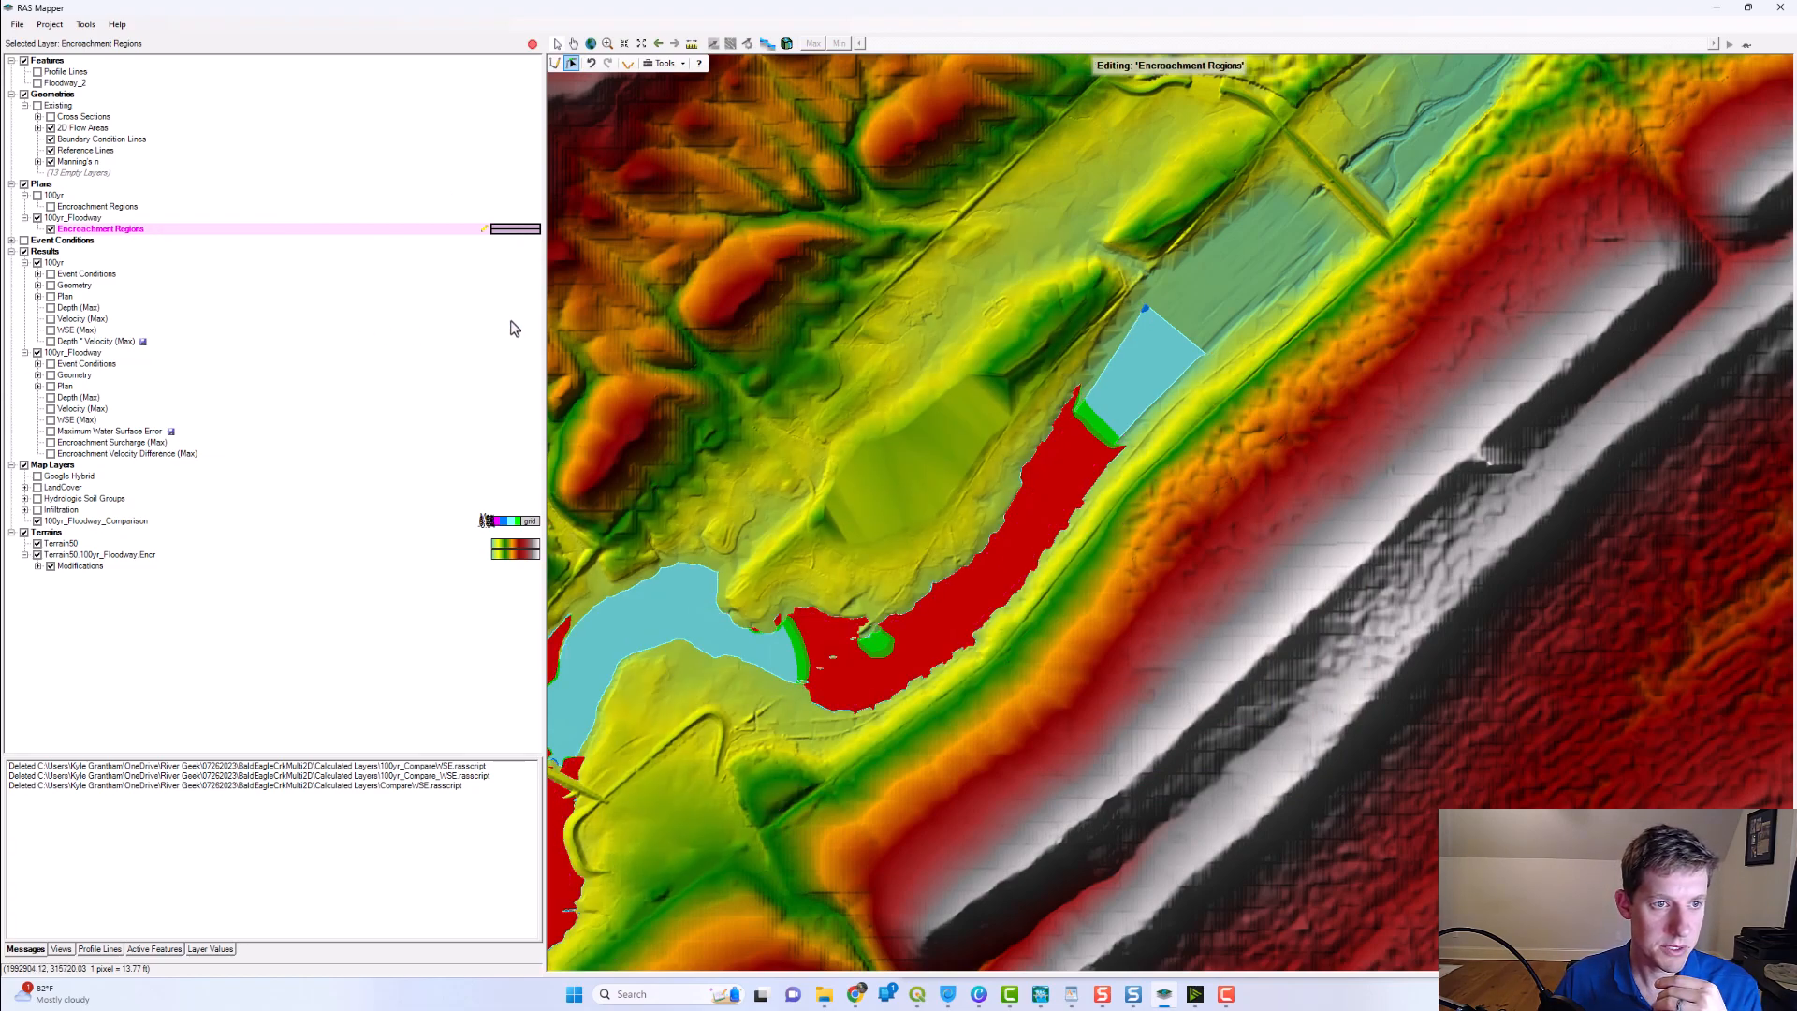
pyautogui.click(1124, 317)
pyautogui.doubleClick(1048, 542)
pyautogui.doubleClick(1109, 455)
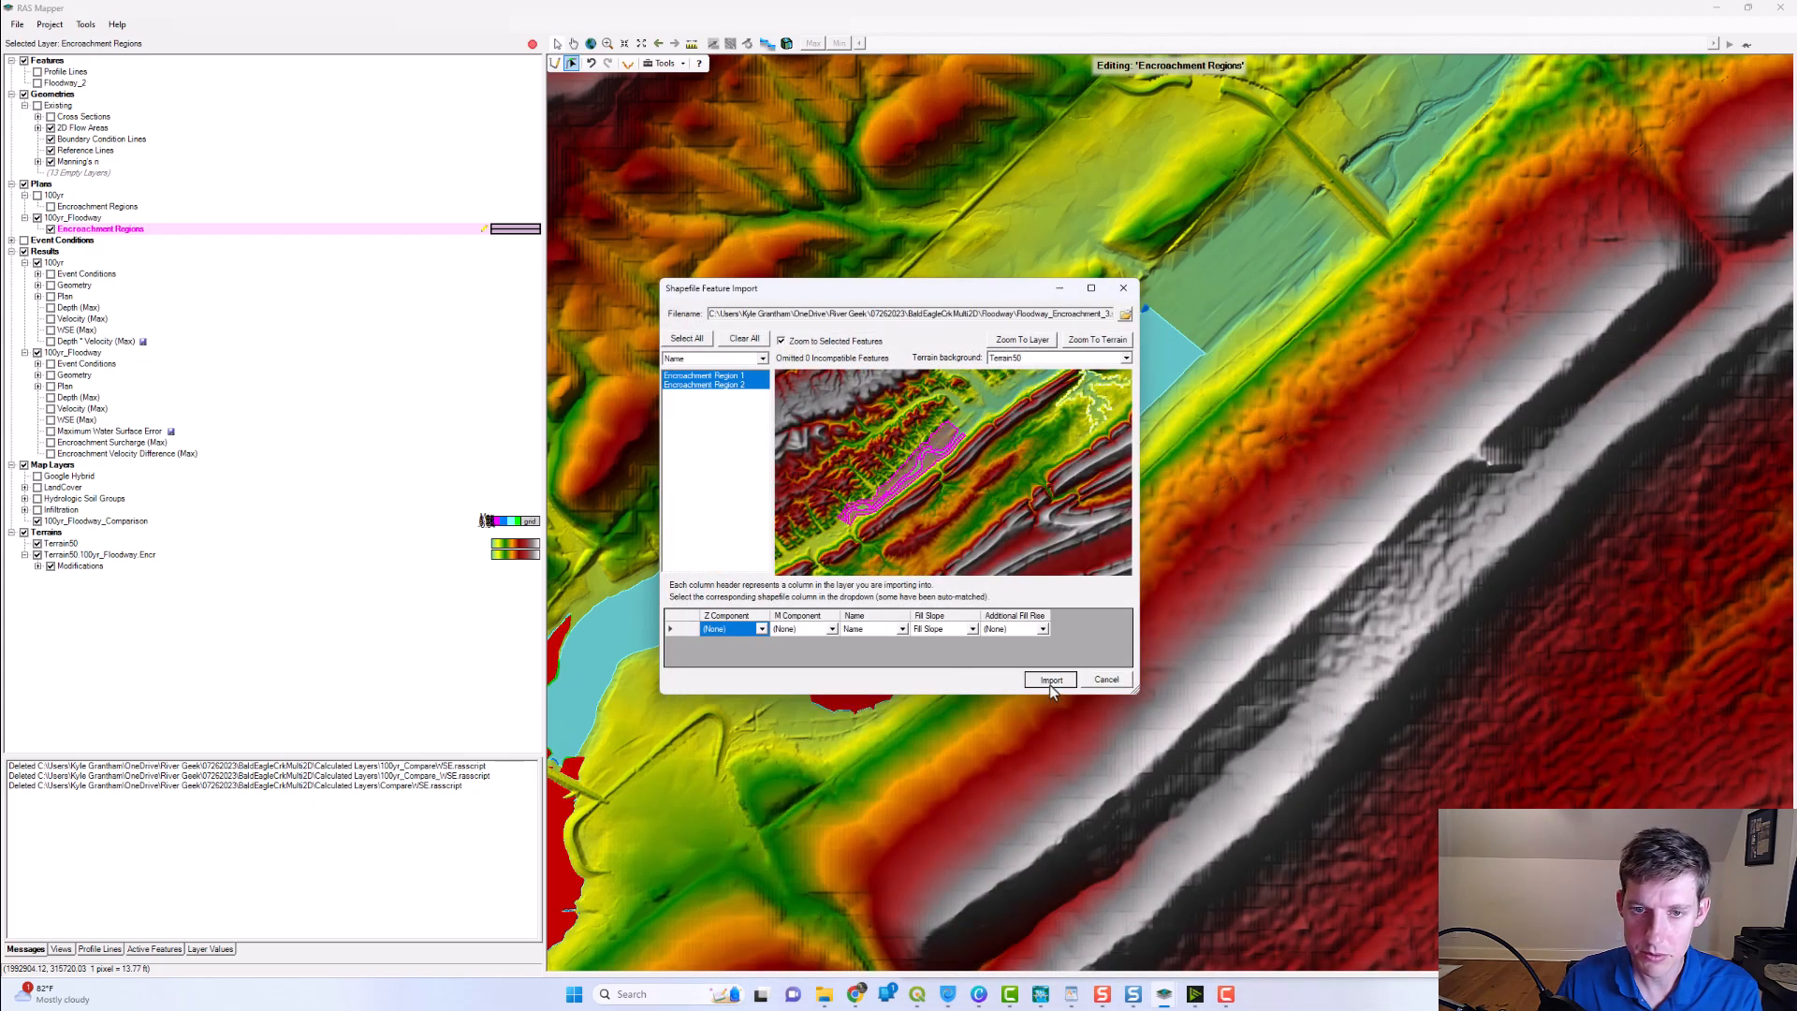
pyautogui.click(1050, 680)
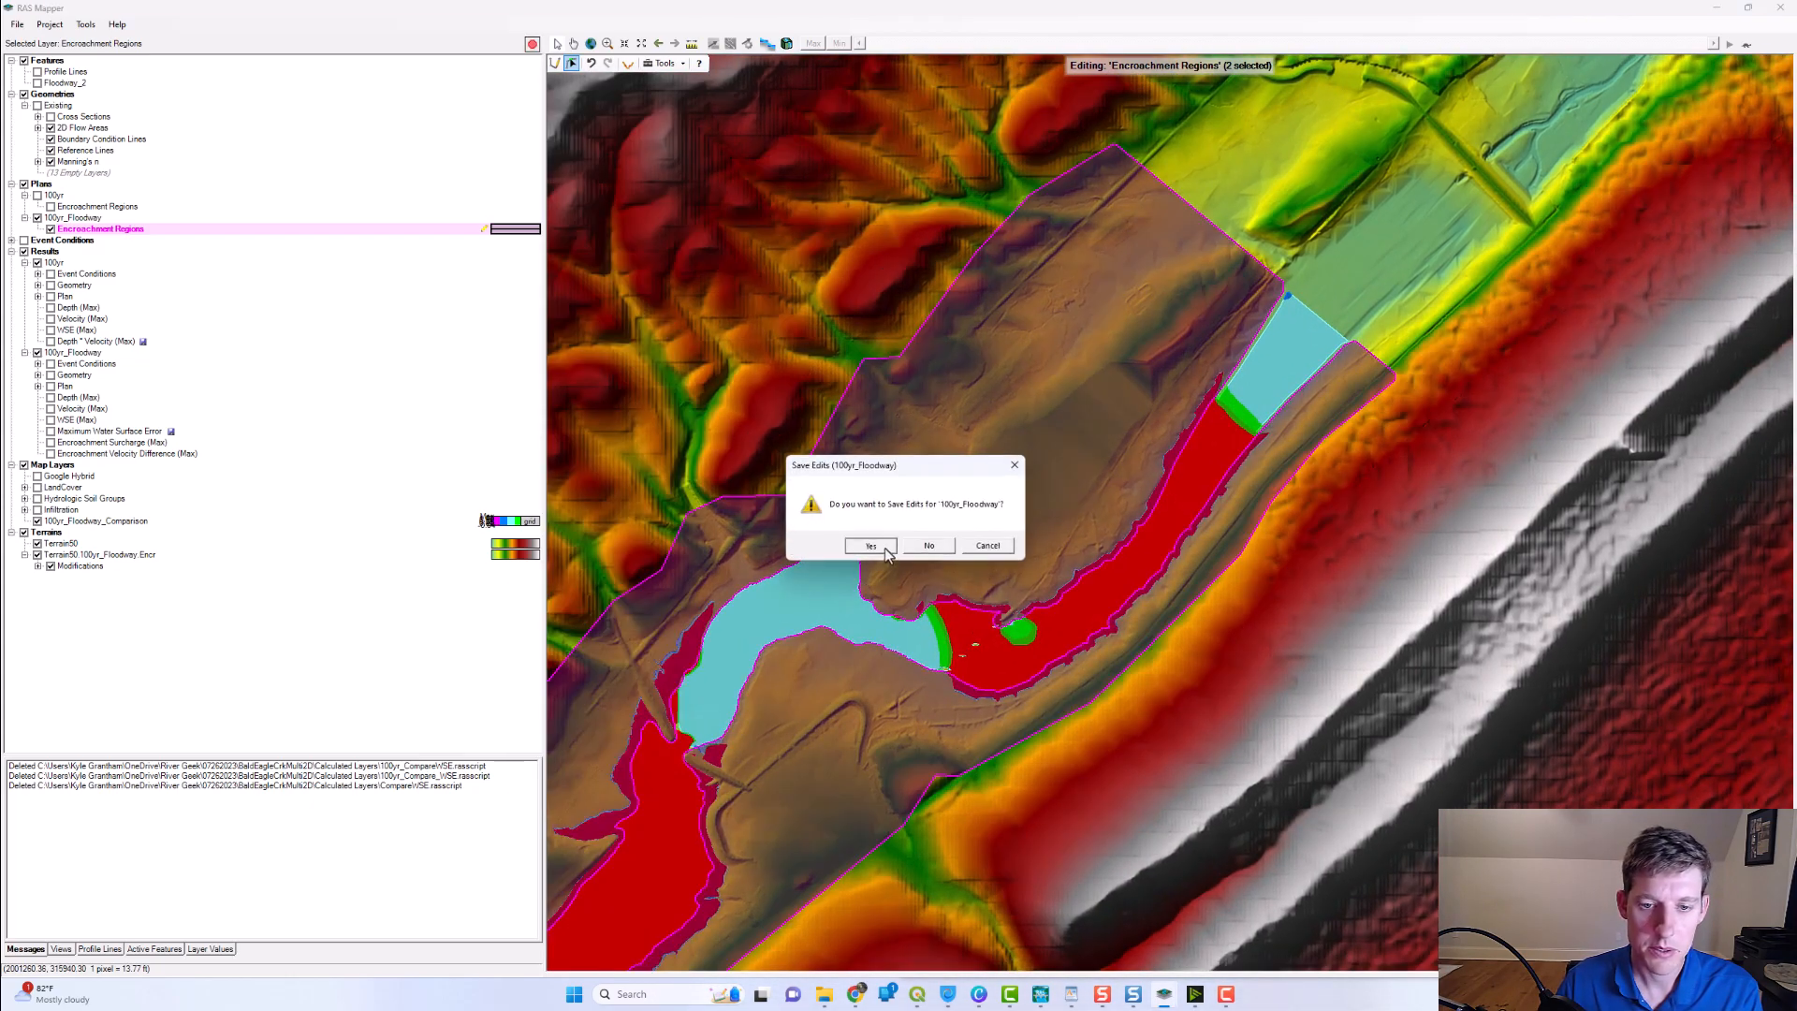
pyautogui.click(884, 551)
# - Enter the fill slope on terrain modifications in 100yr_Floodway's unsteady encroachments and compute the plan
pyautogui.moveTo(1016, 997)
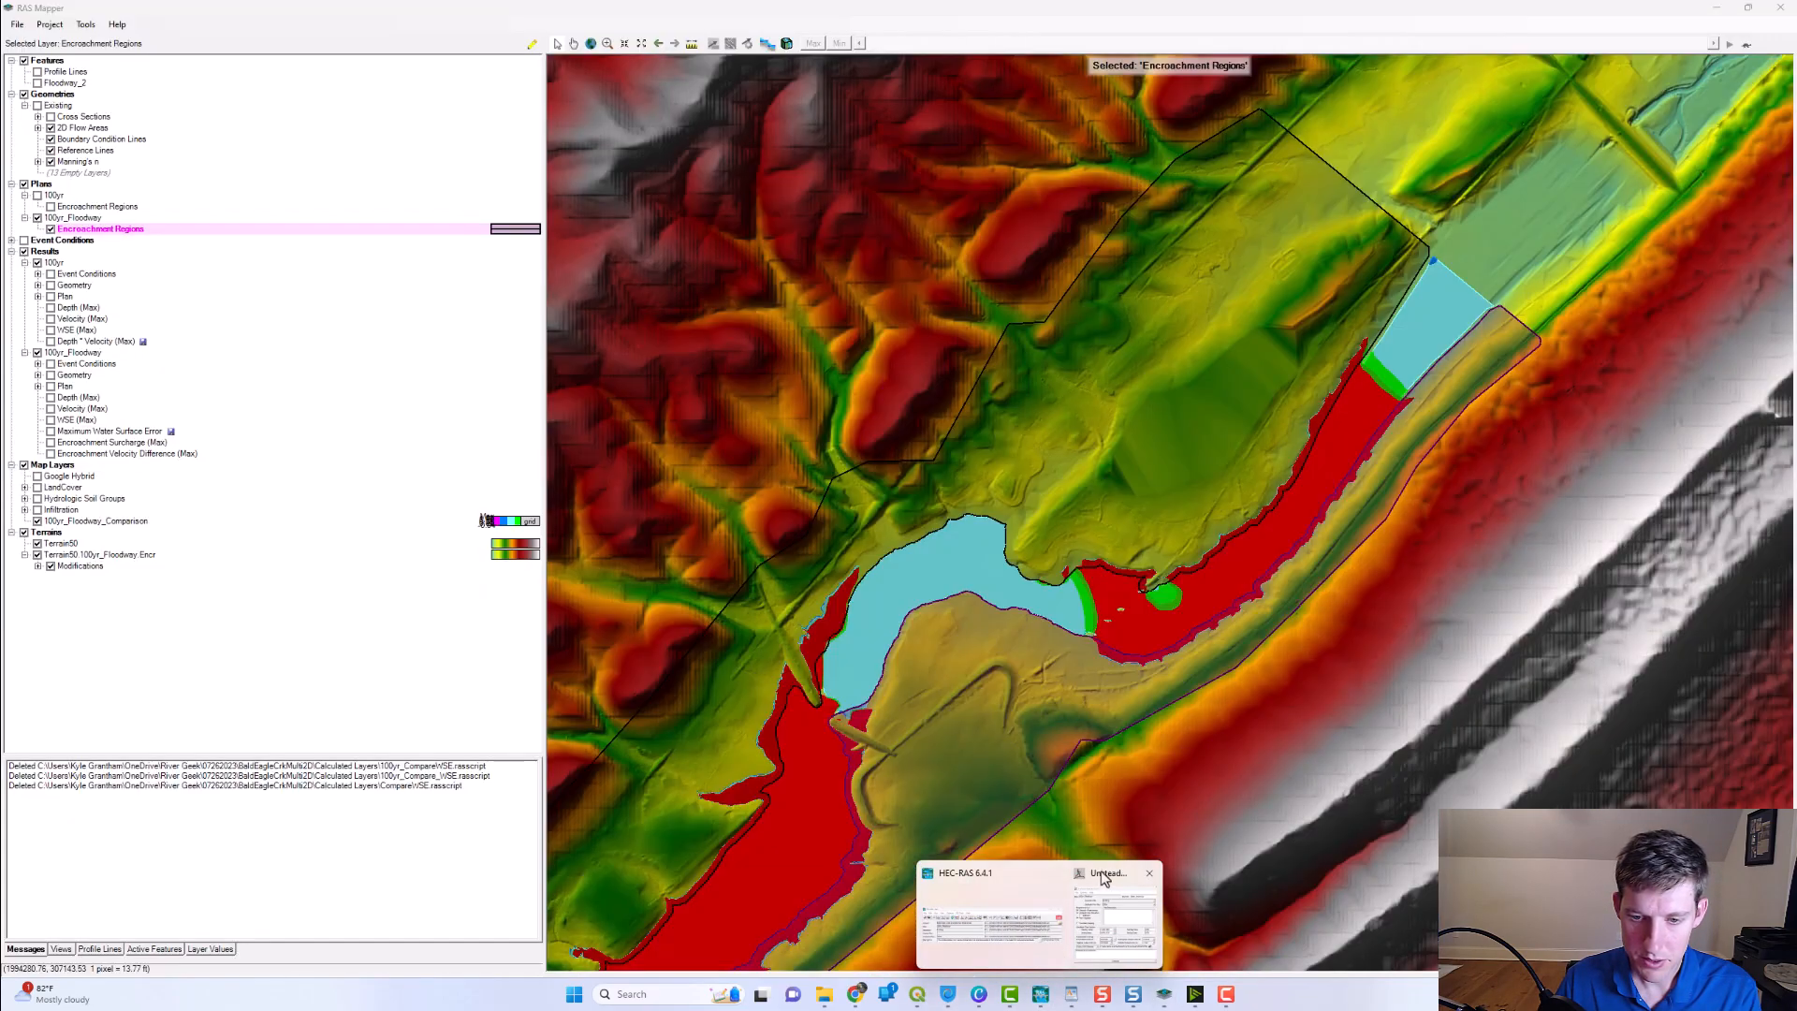
pyautogui.click(1105, 877)
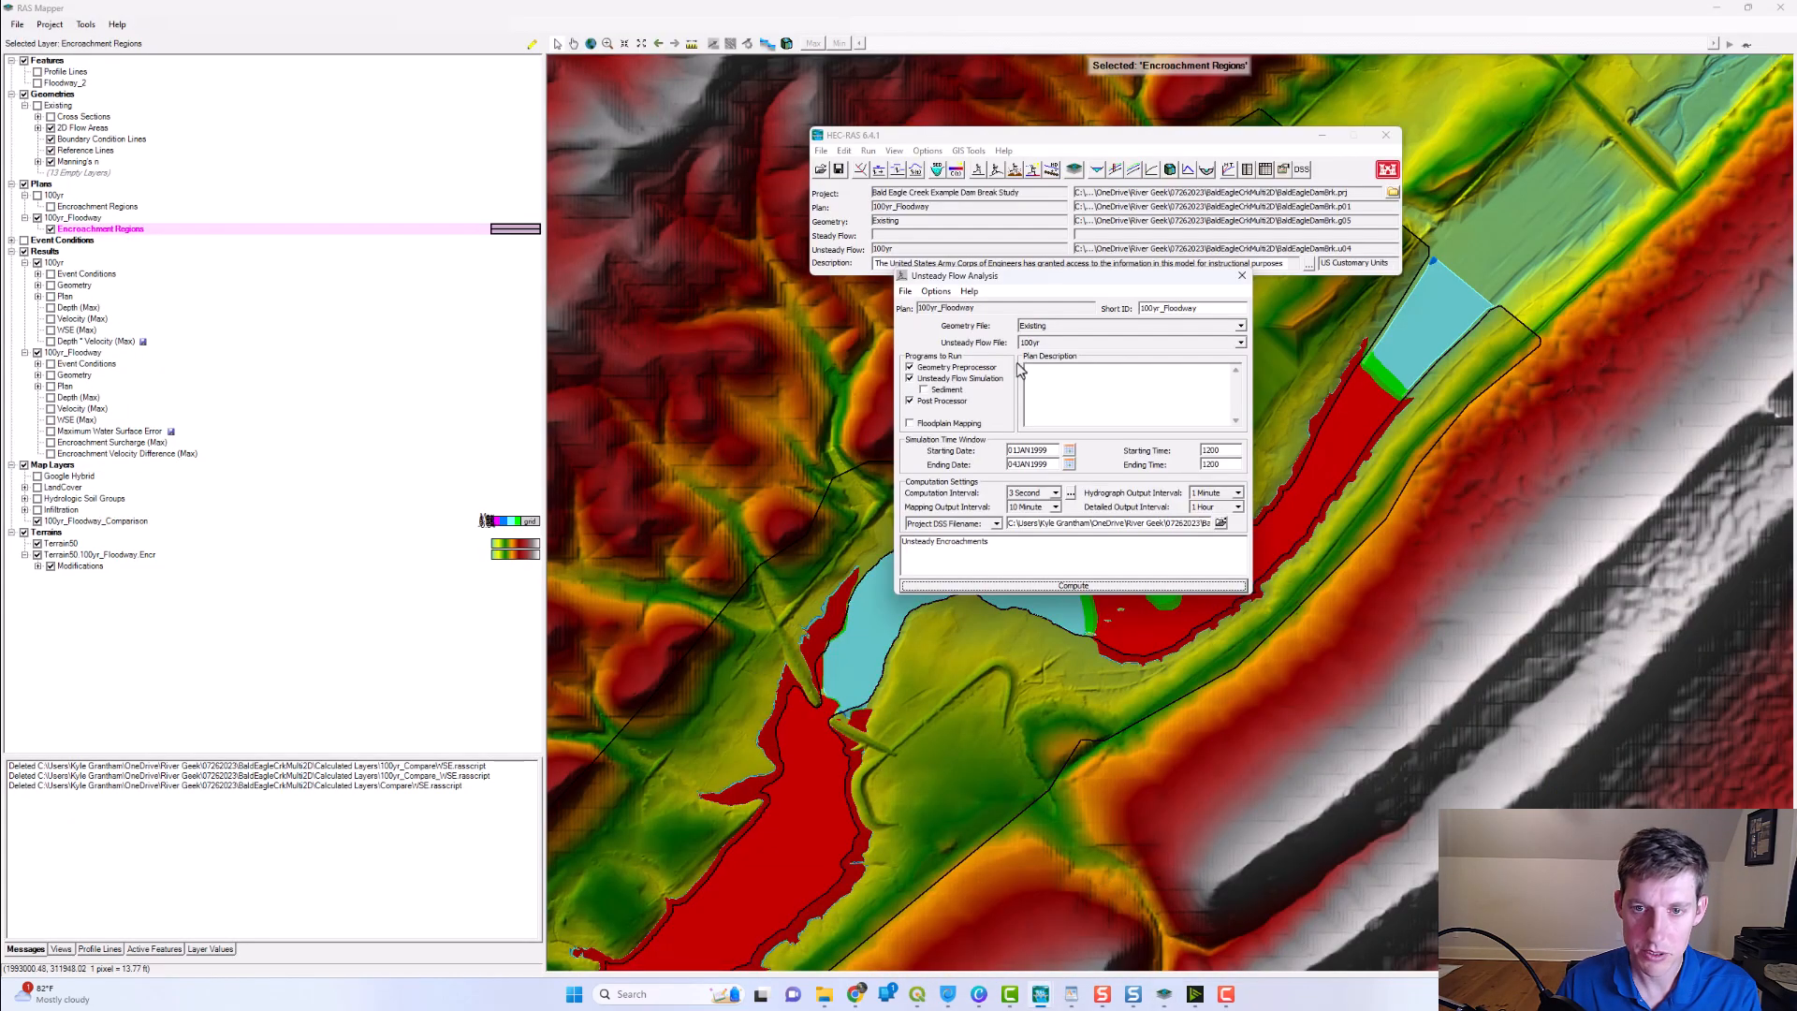
pyautogui.click(936, 292)
pyautogui.click(1000, 397)
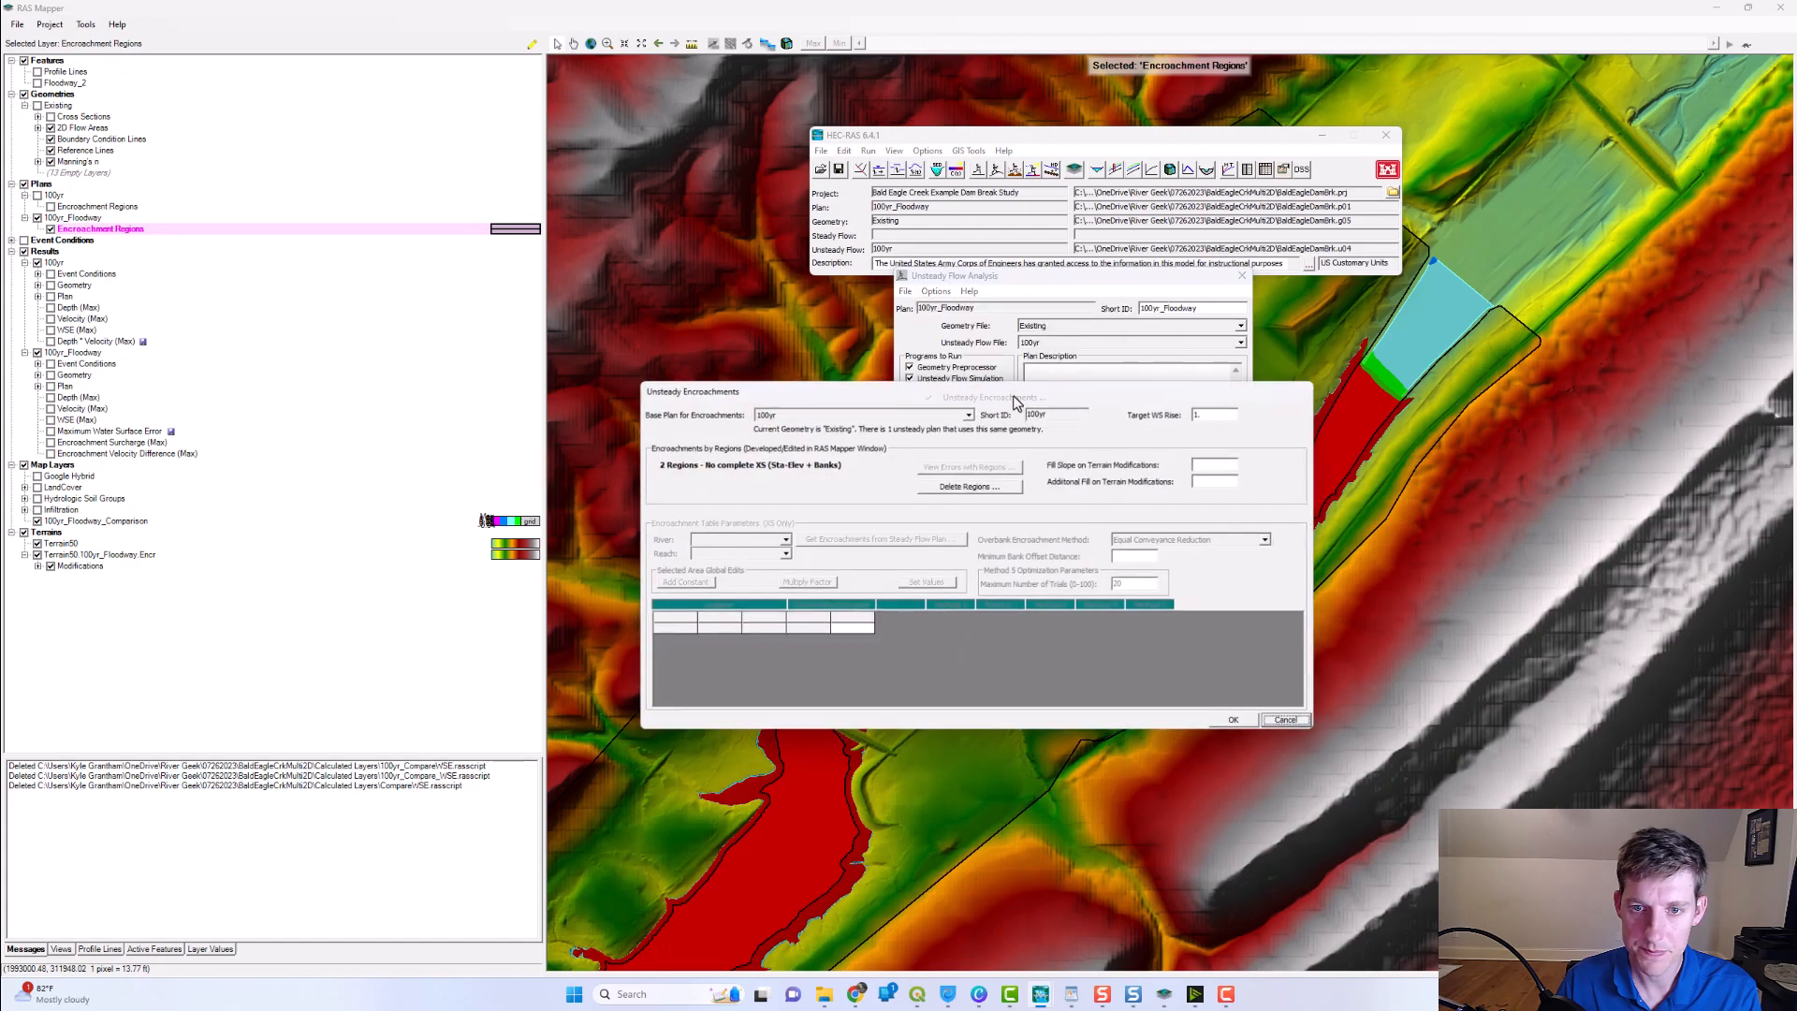
pyautogui.click(1219, 463)
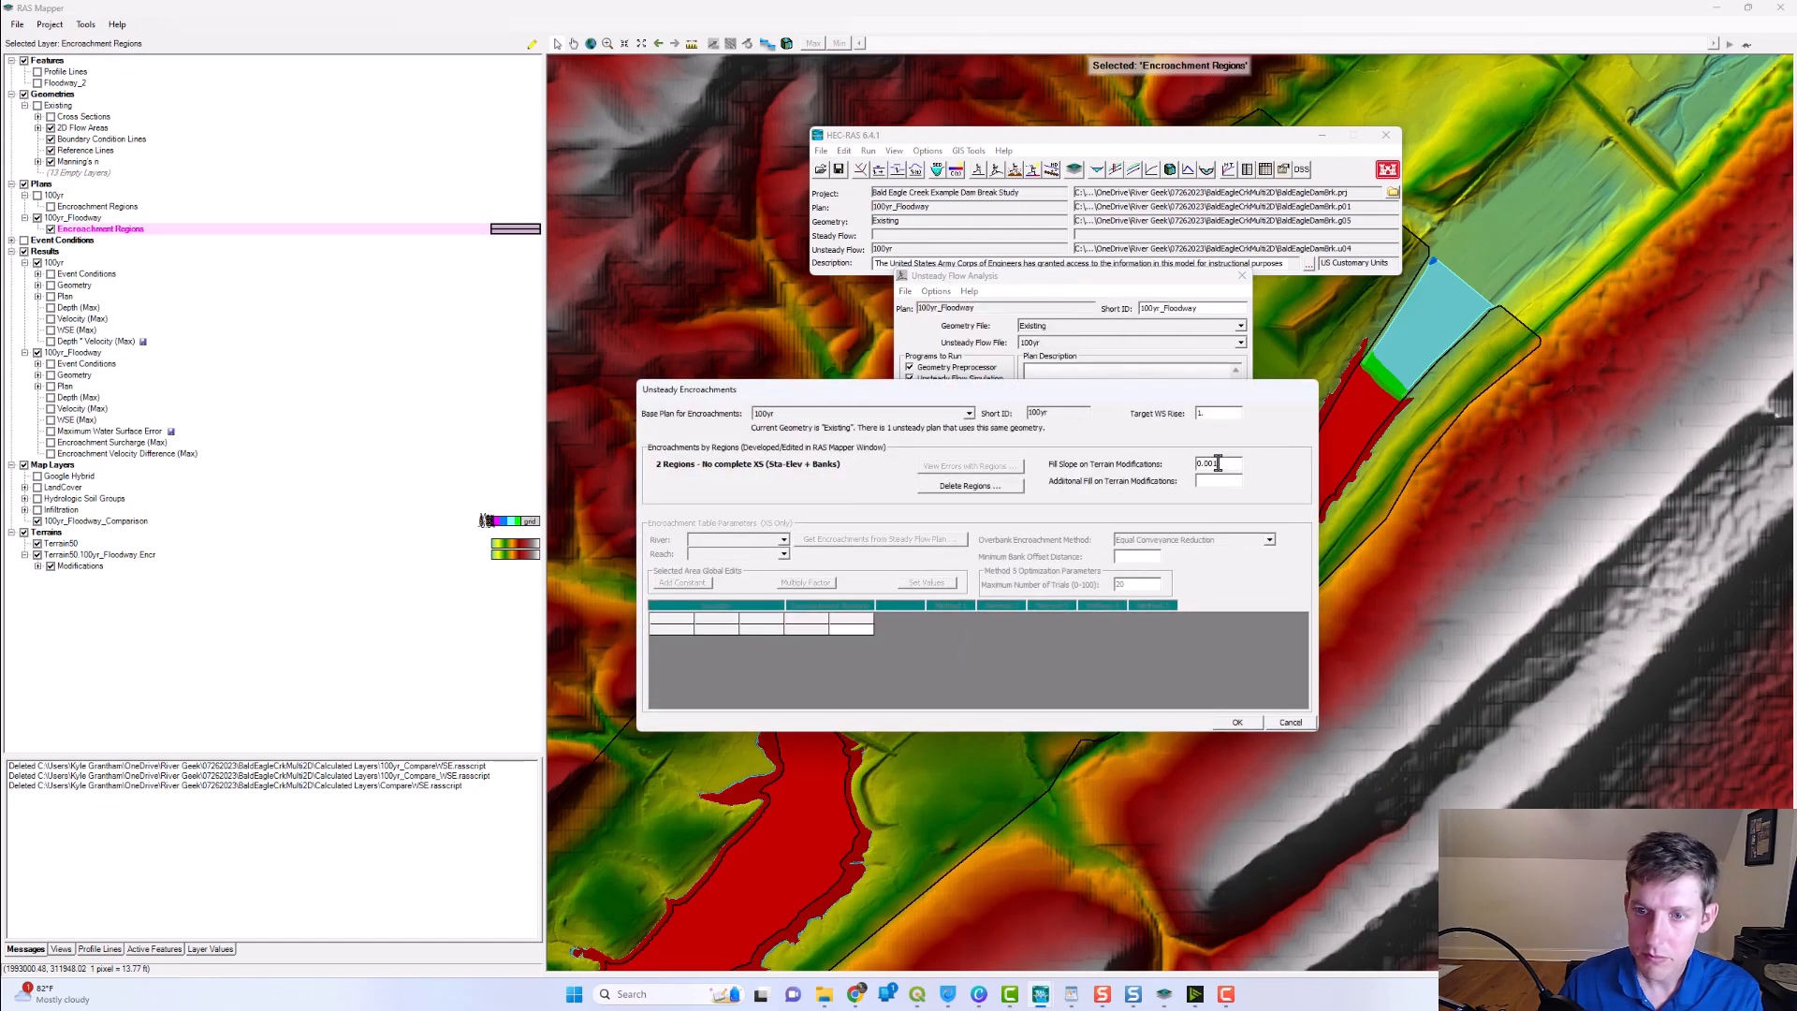
pyautogui.click(1230, 720)
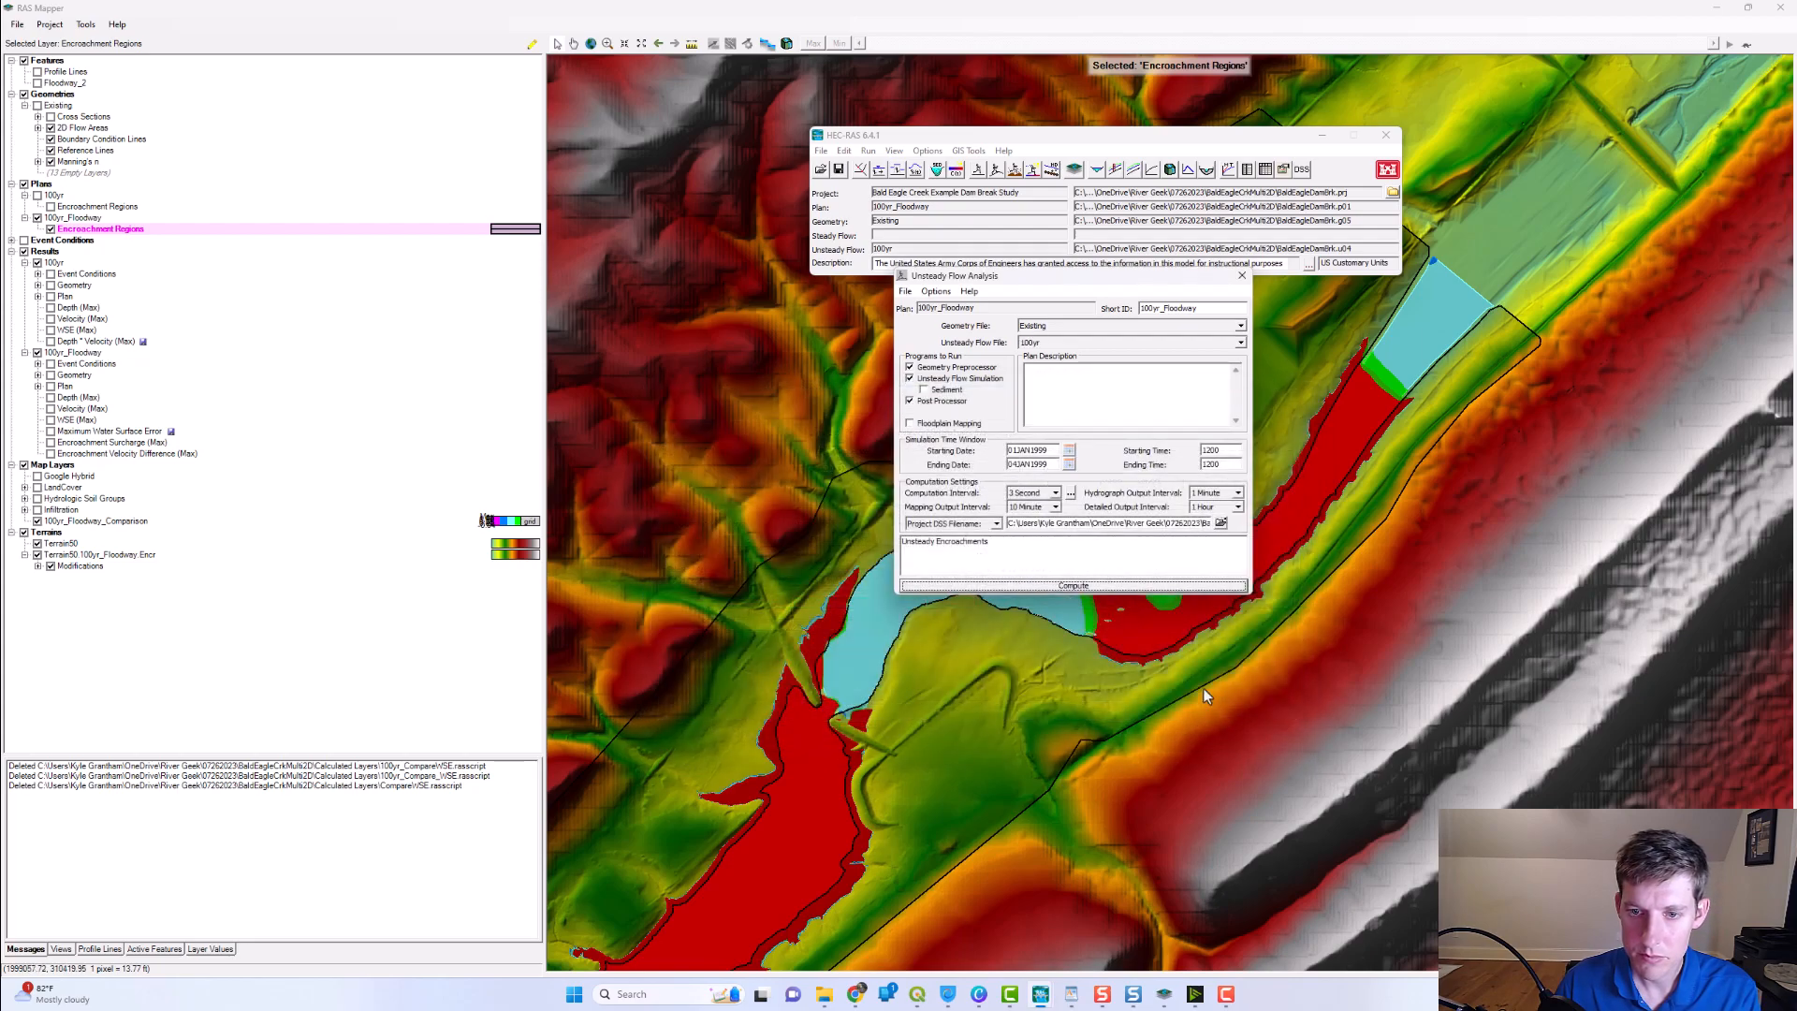
pyautogui.click(1065, 586)
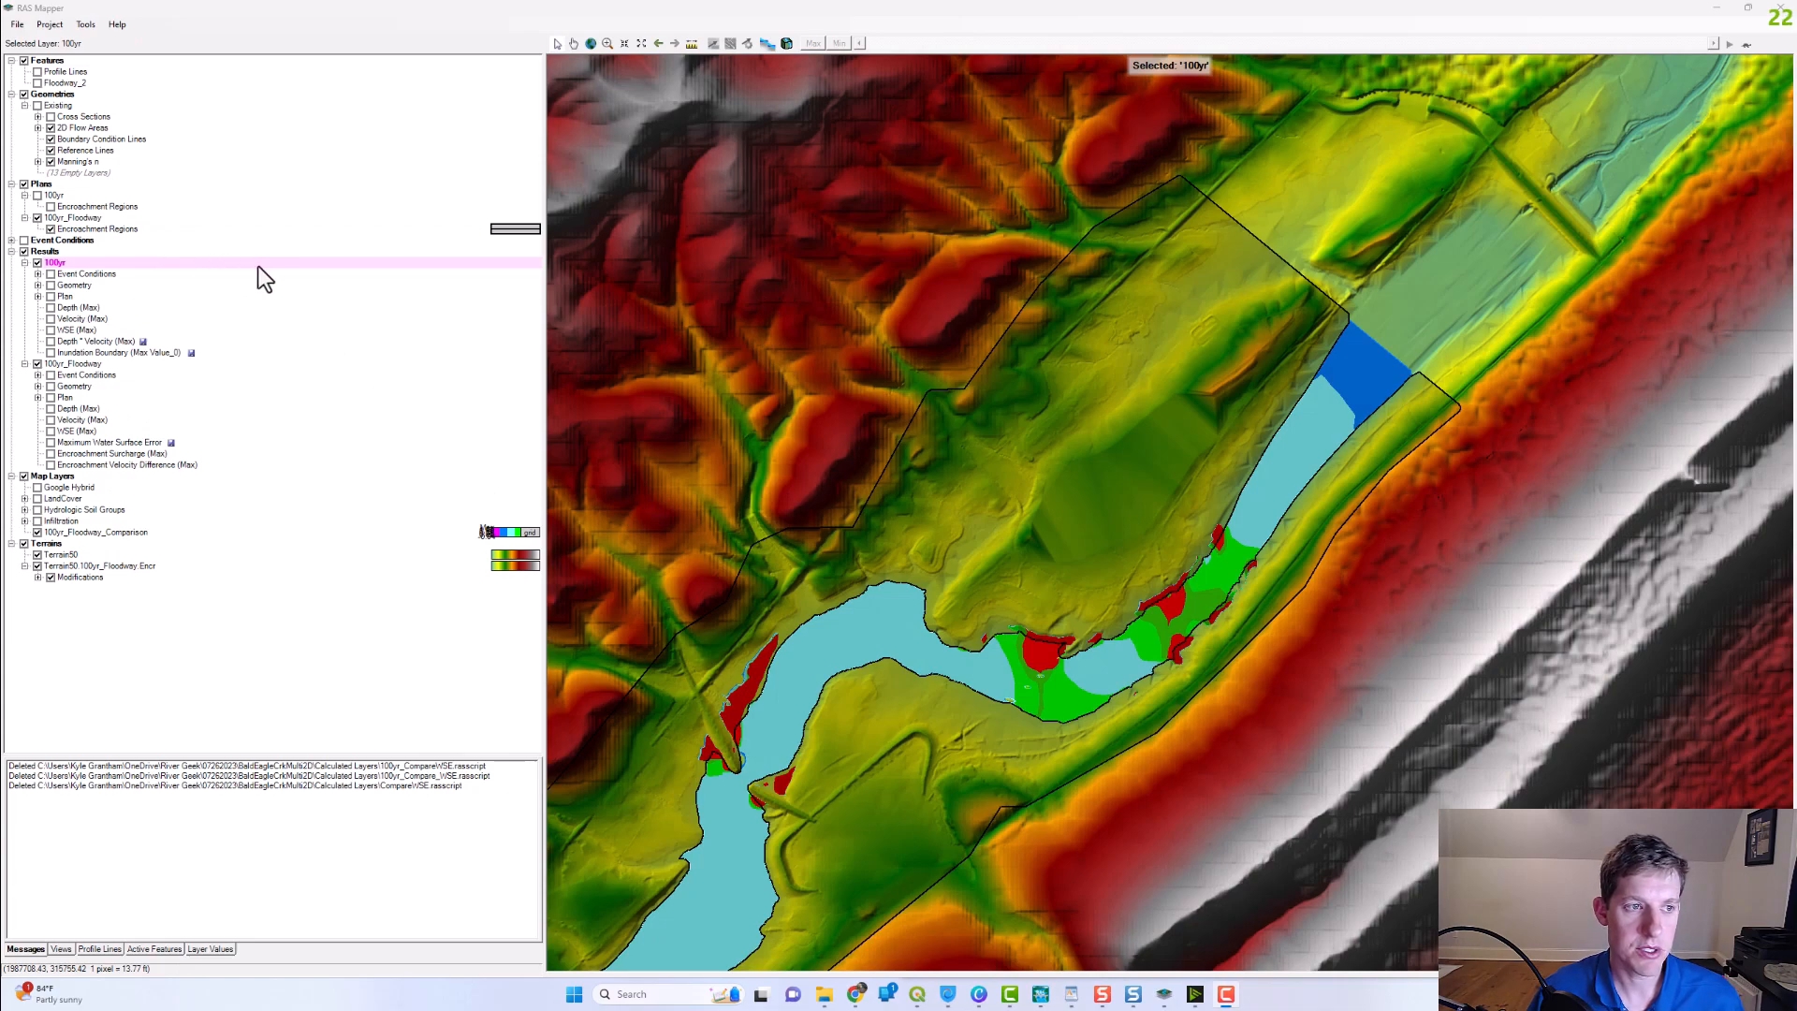
# - Review the stored Inundation Boundary map of the 100yr results, including its map type, Maximum profile and polygon boundary output settings
pyautogui.rightClick(109, 262)
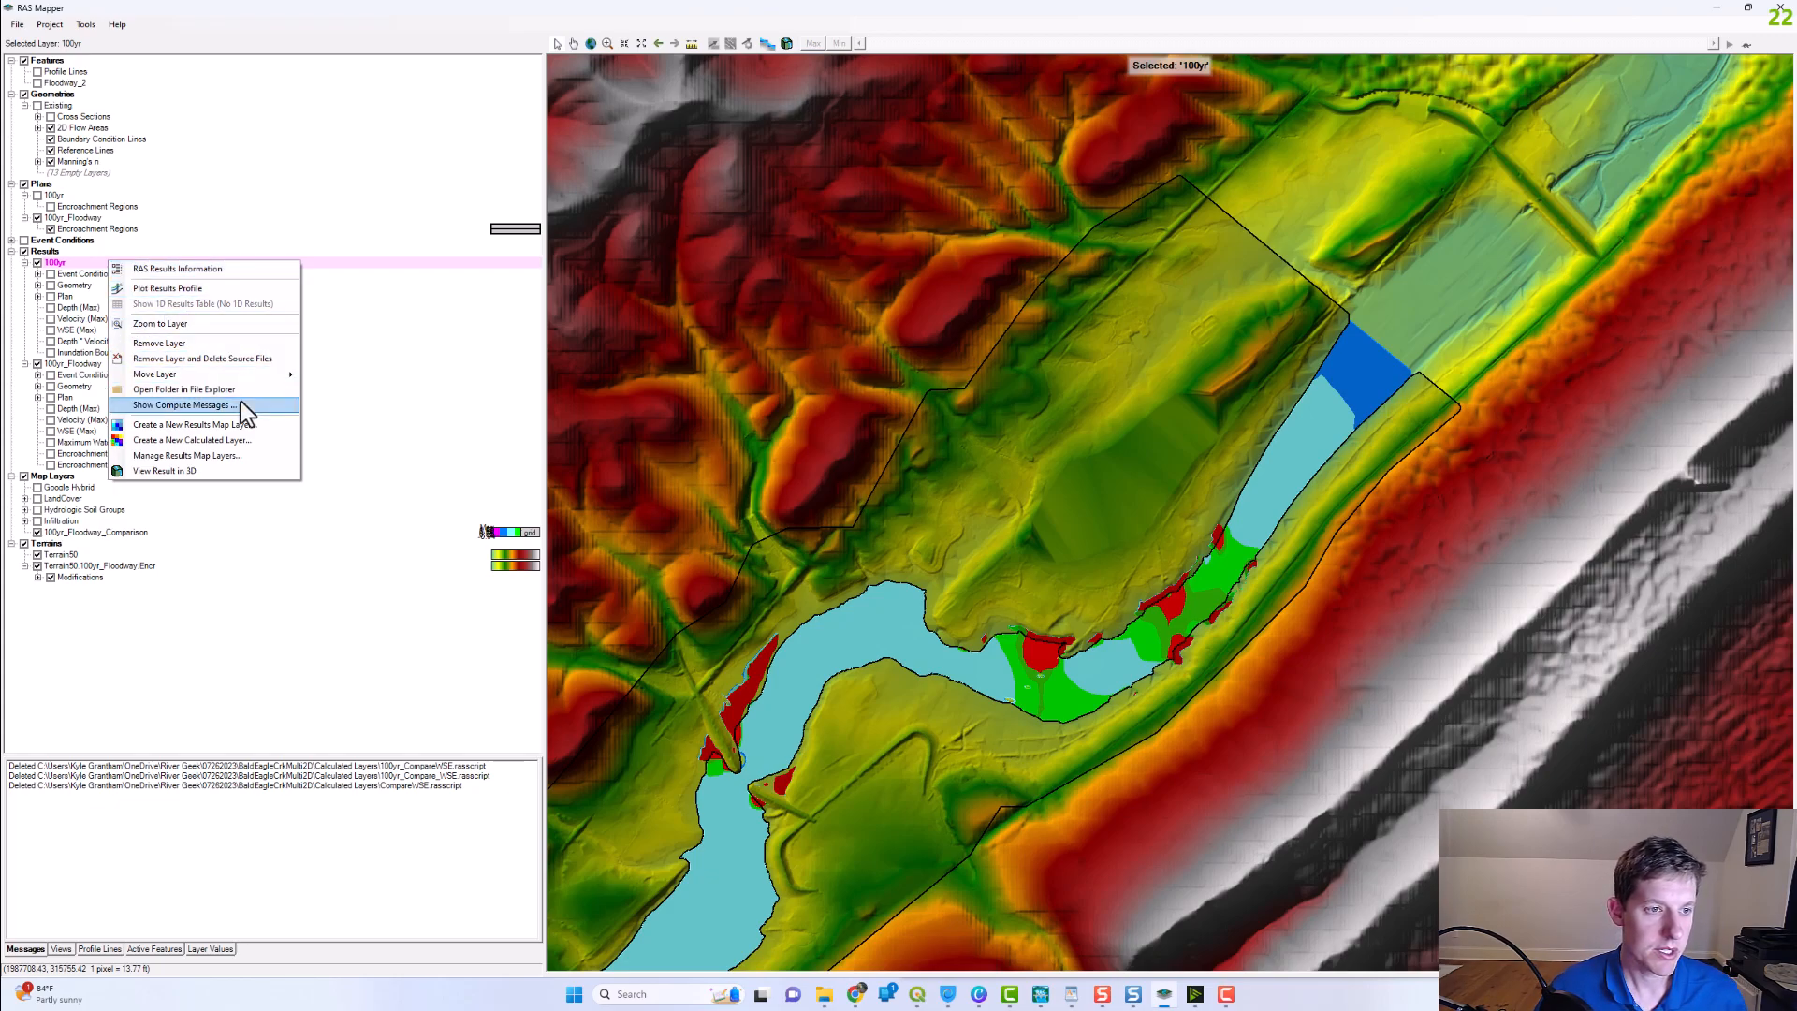
pyautogui.click(241, 457)
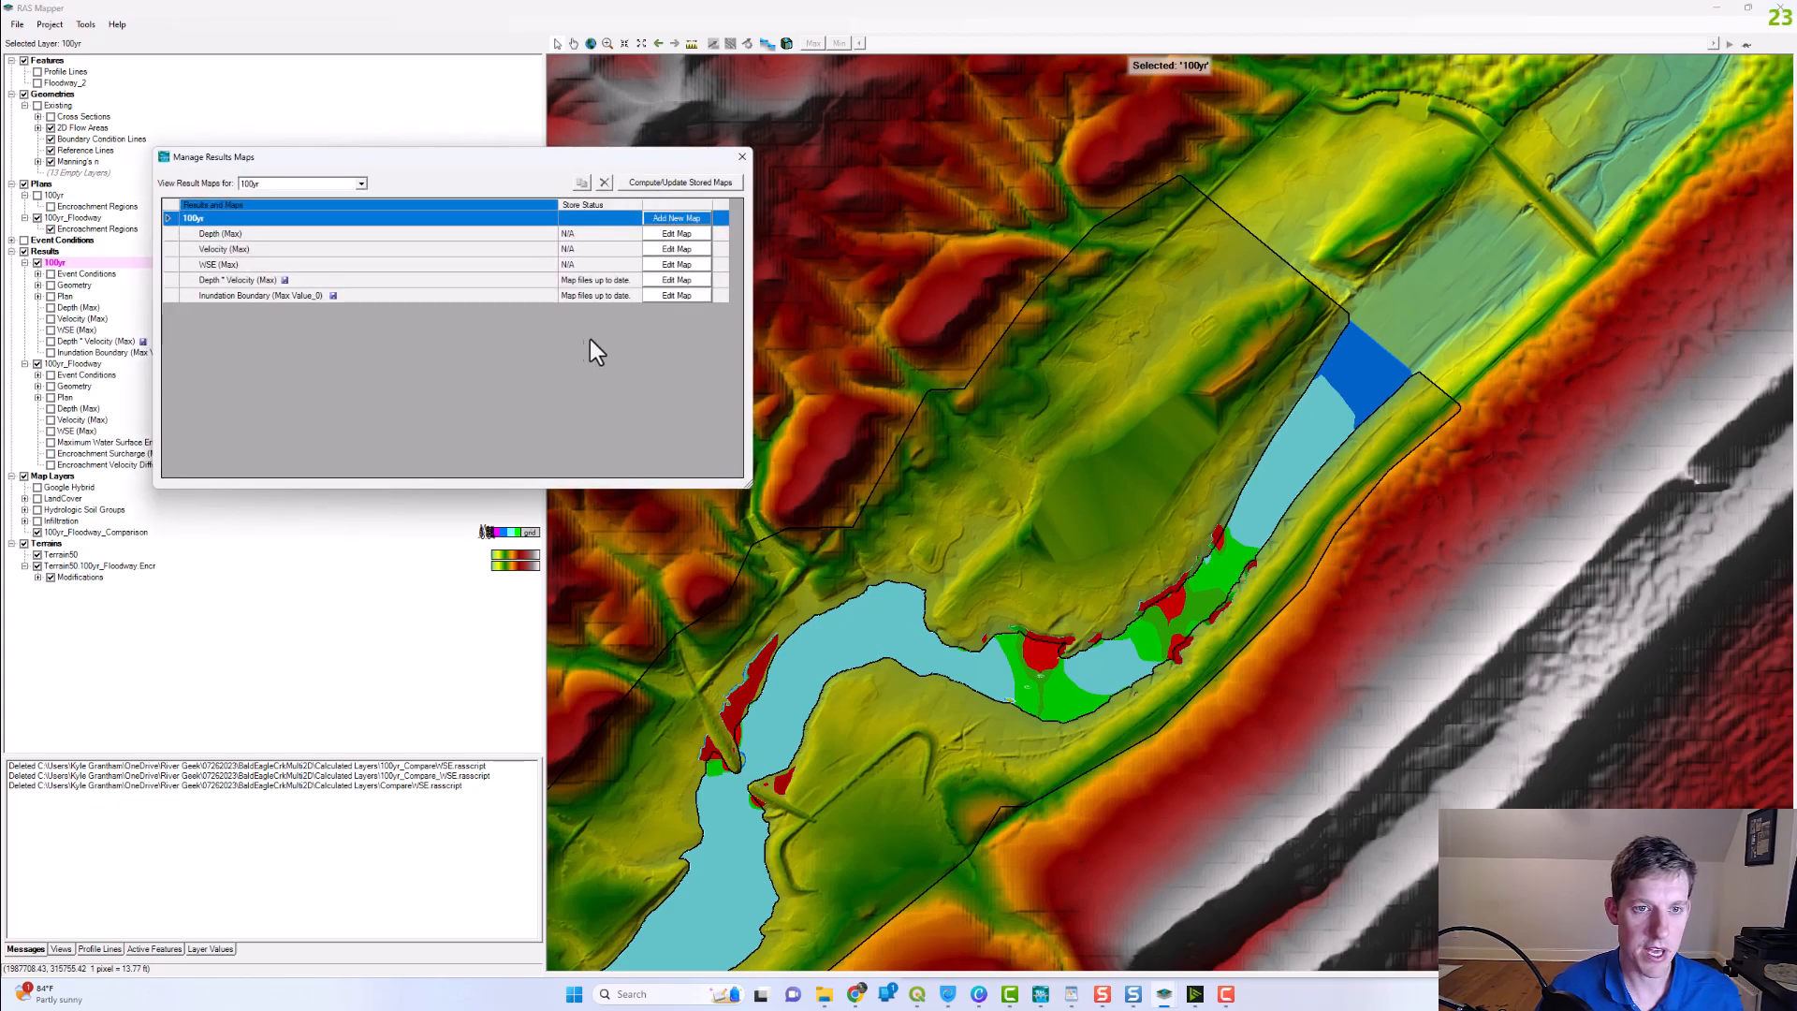
pyautogui.click(533, 296)
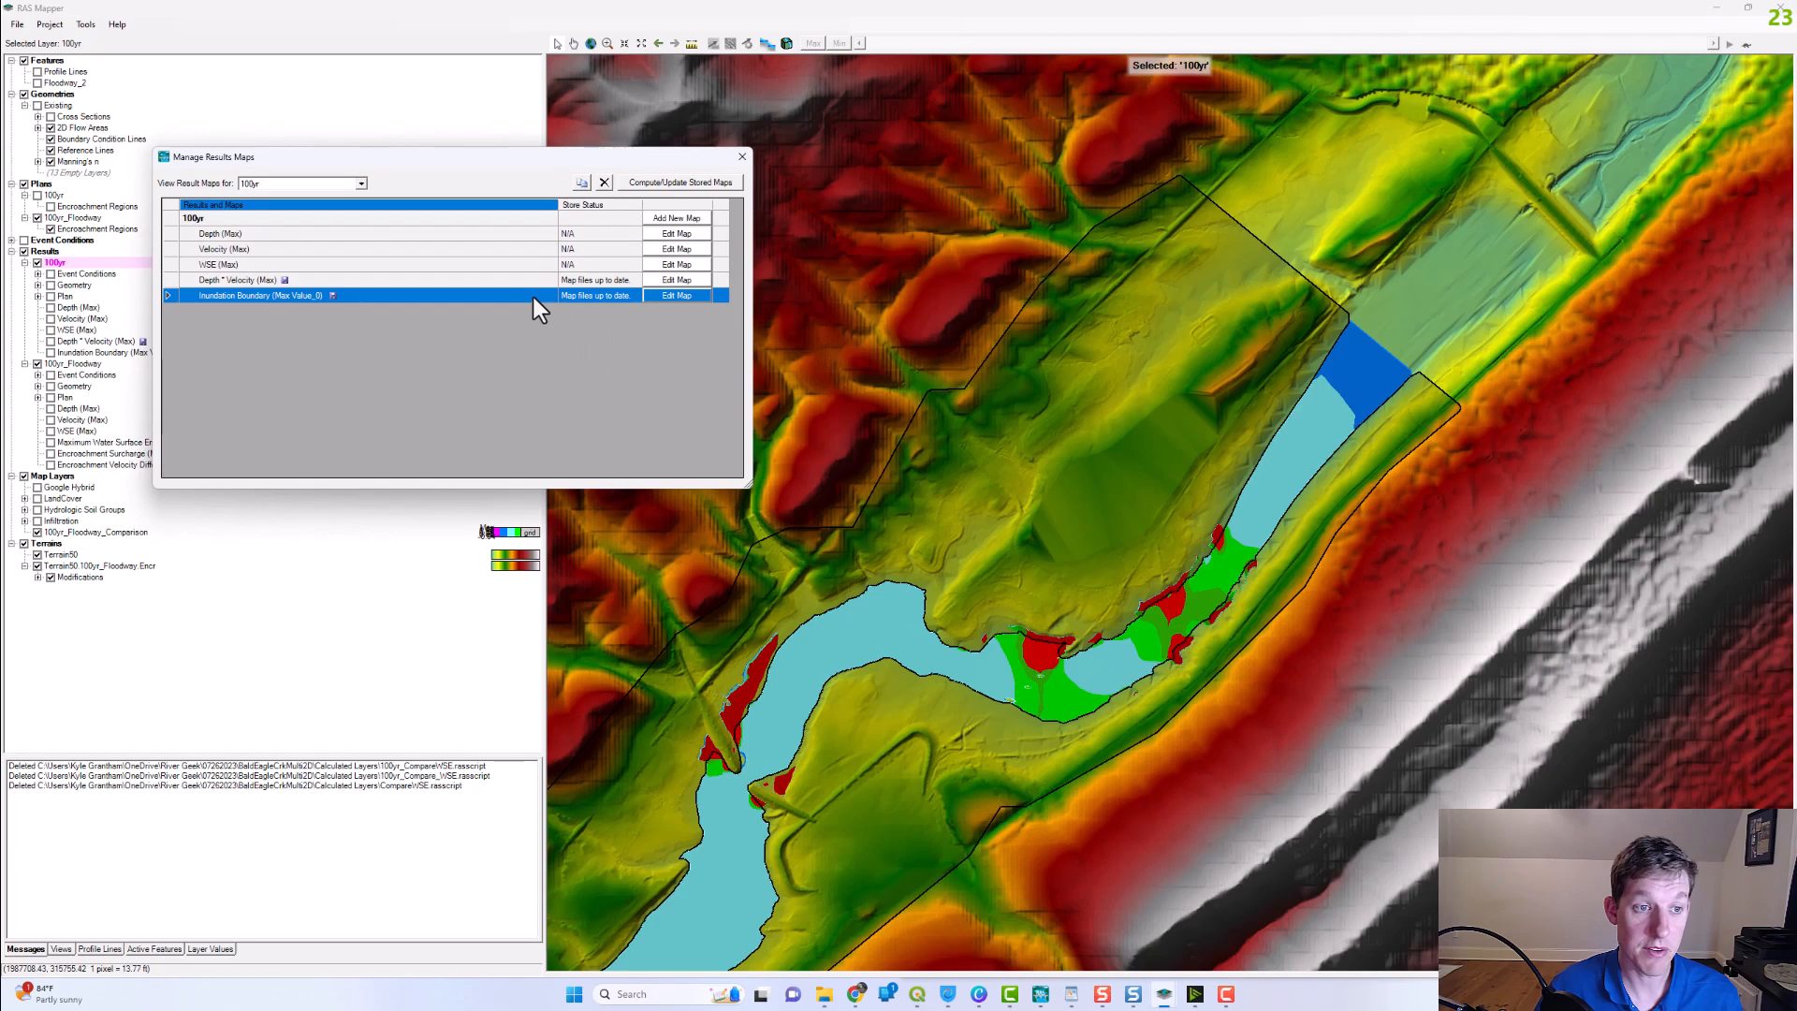
pyautogui.click(663, 300)
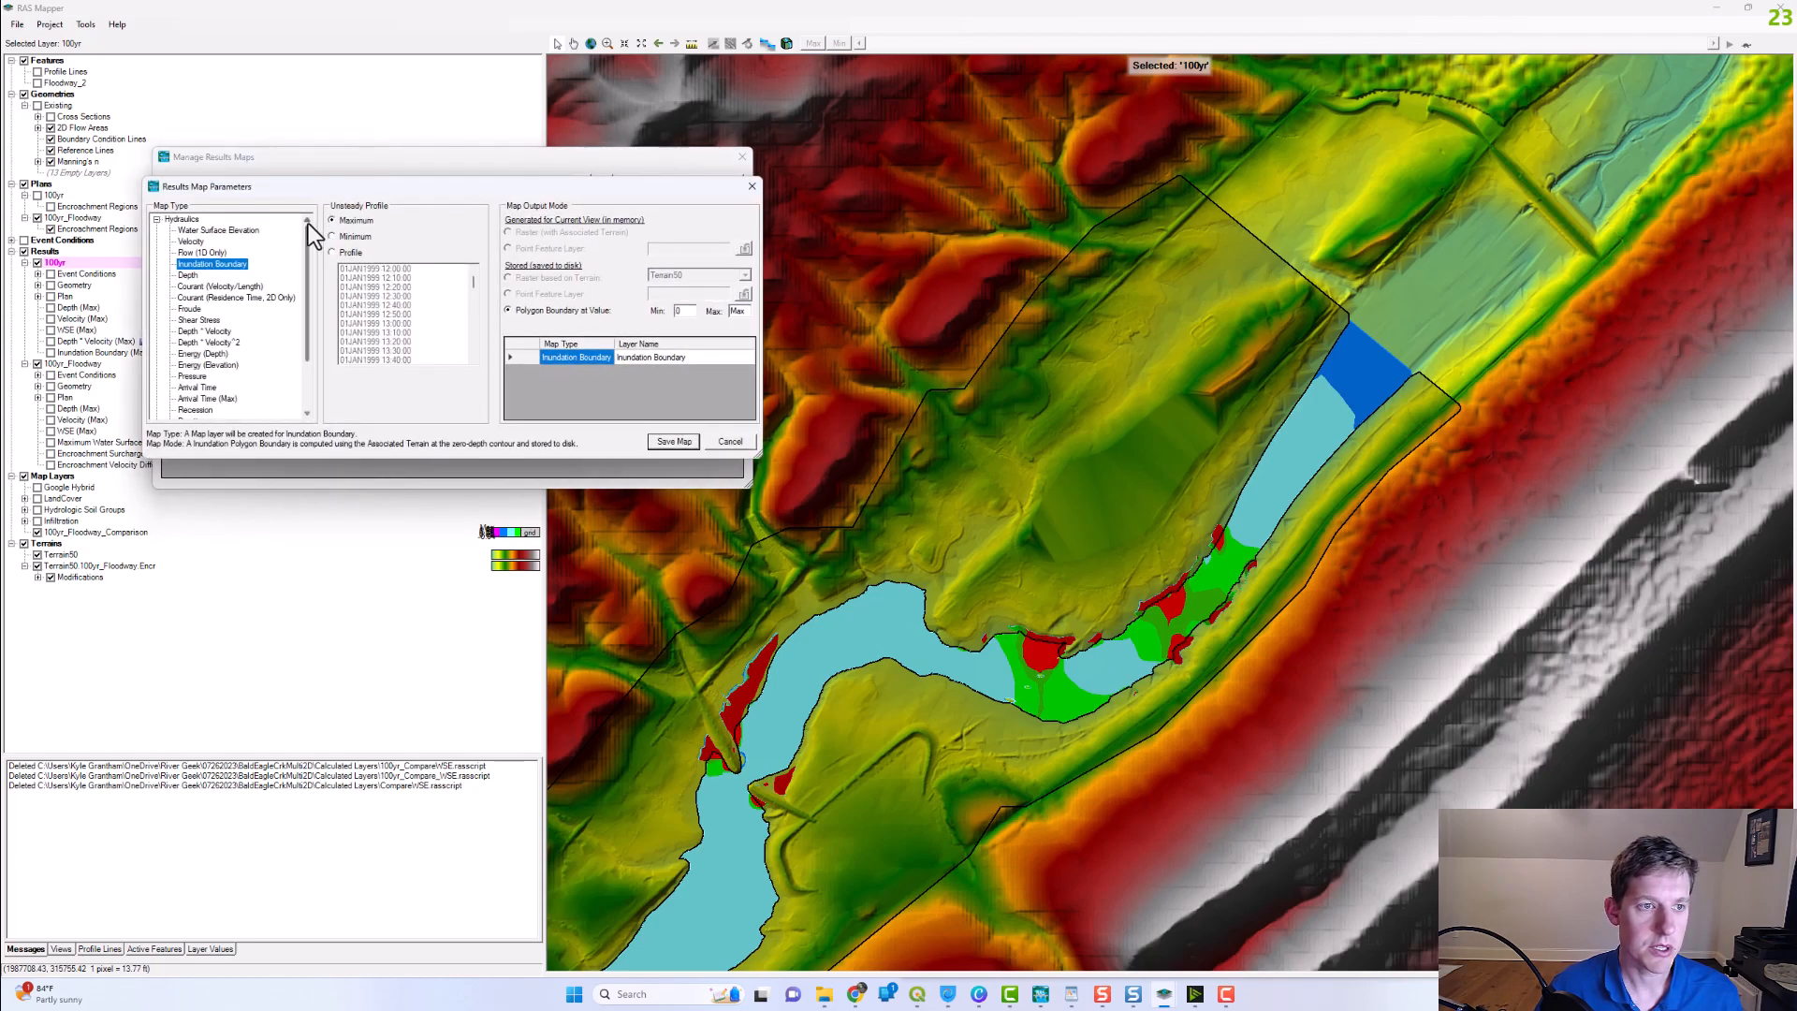
pyautogui.moveTo(245, 190); pyautogui.dragTo(386, 204)
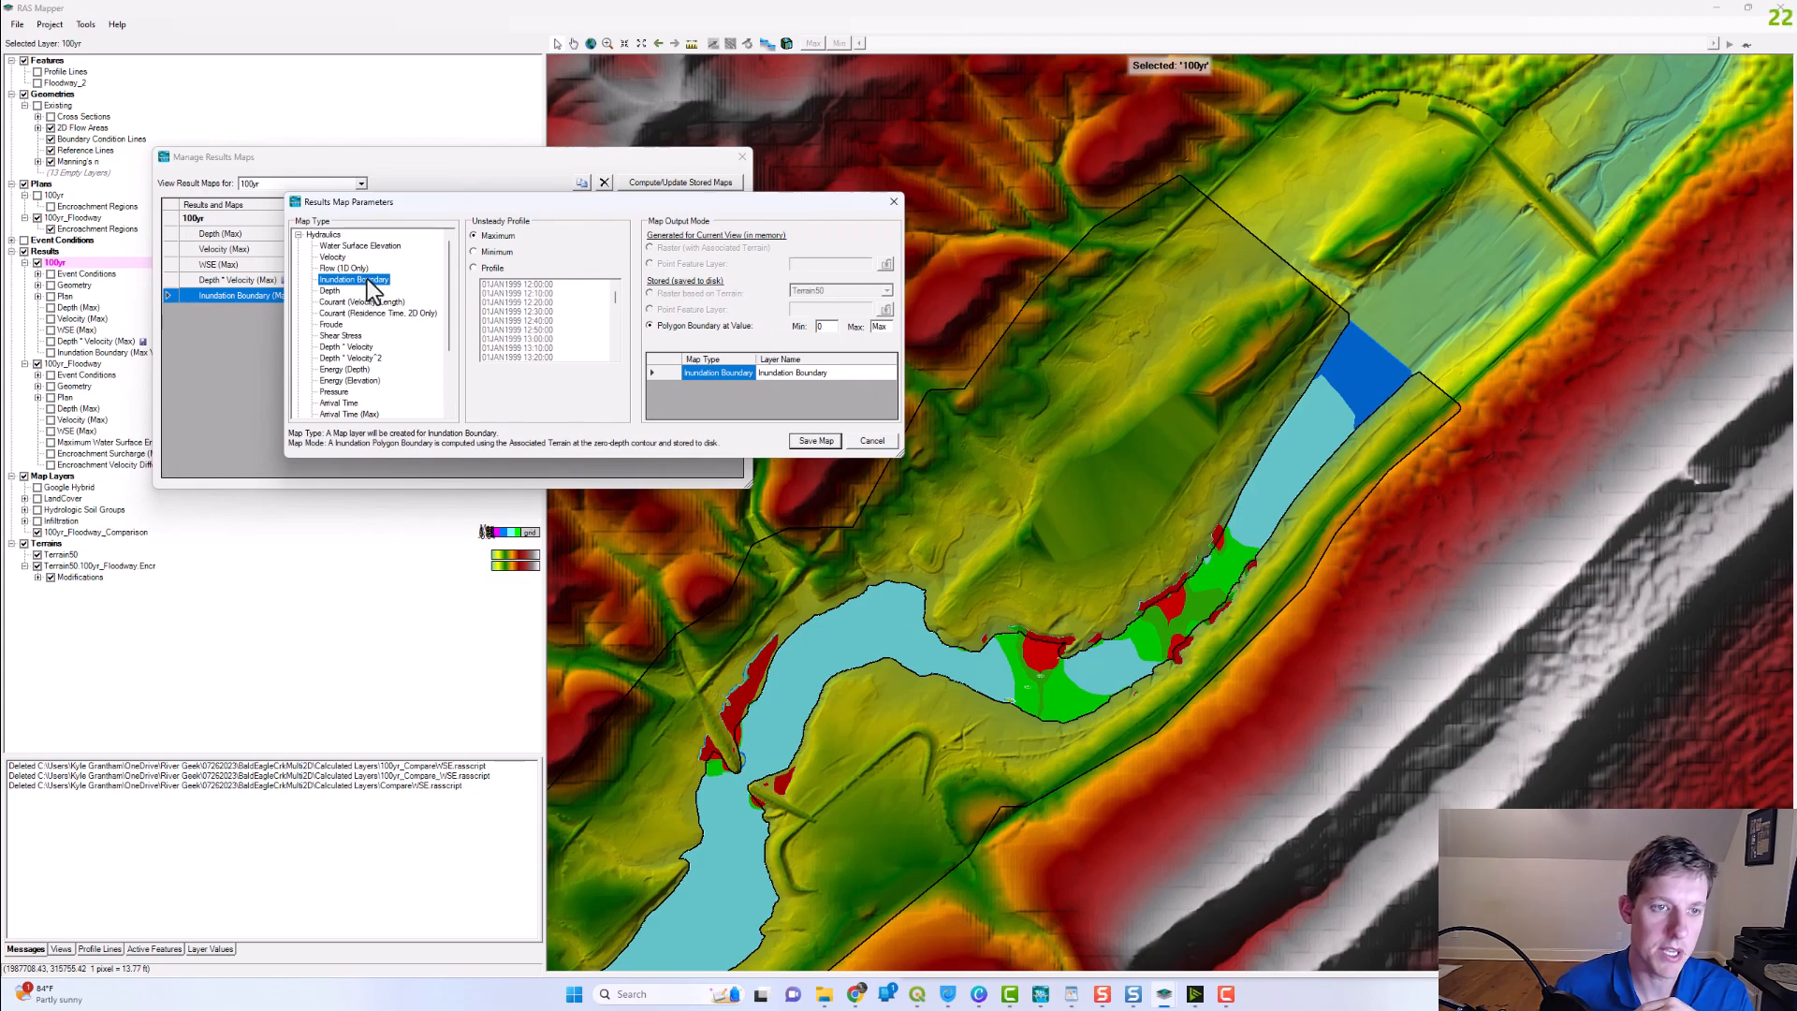
pyautogui.click(834, 440)
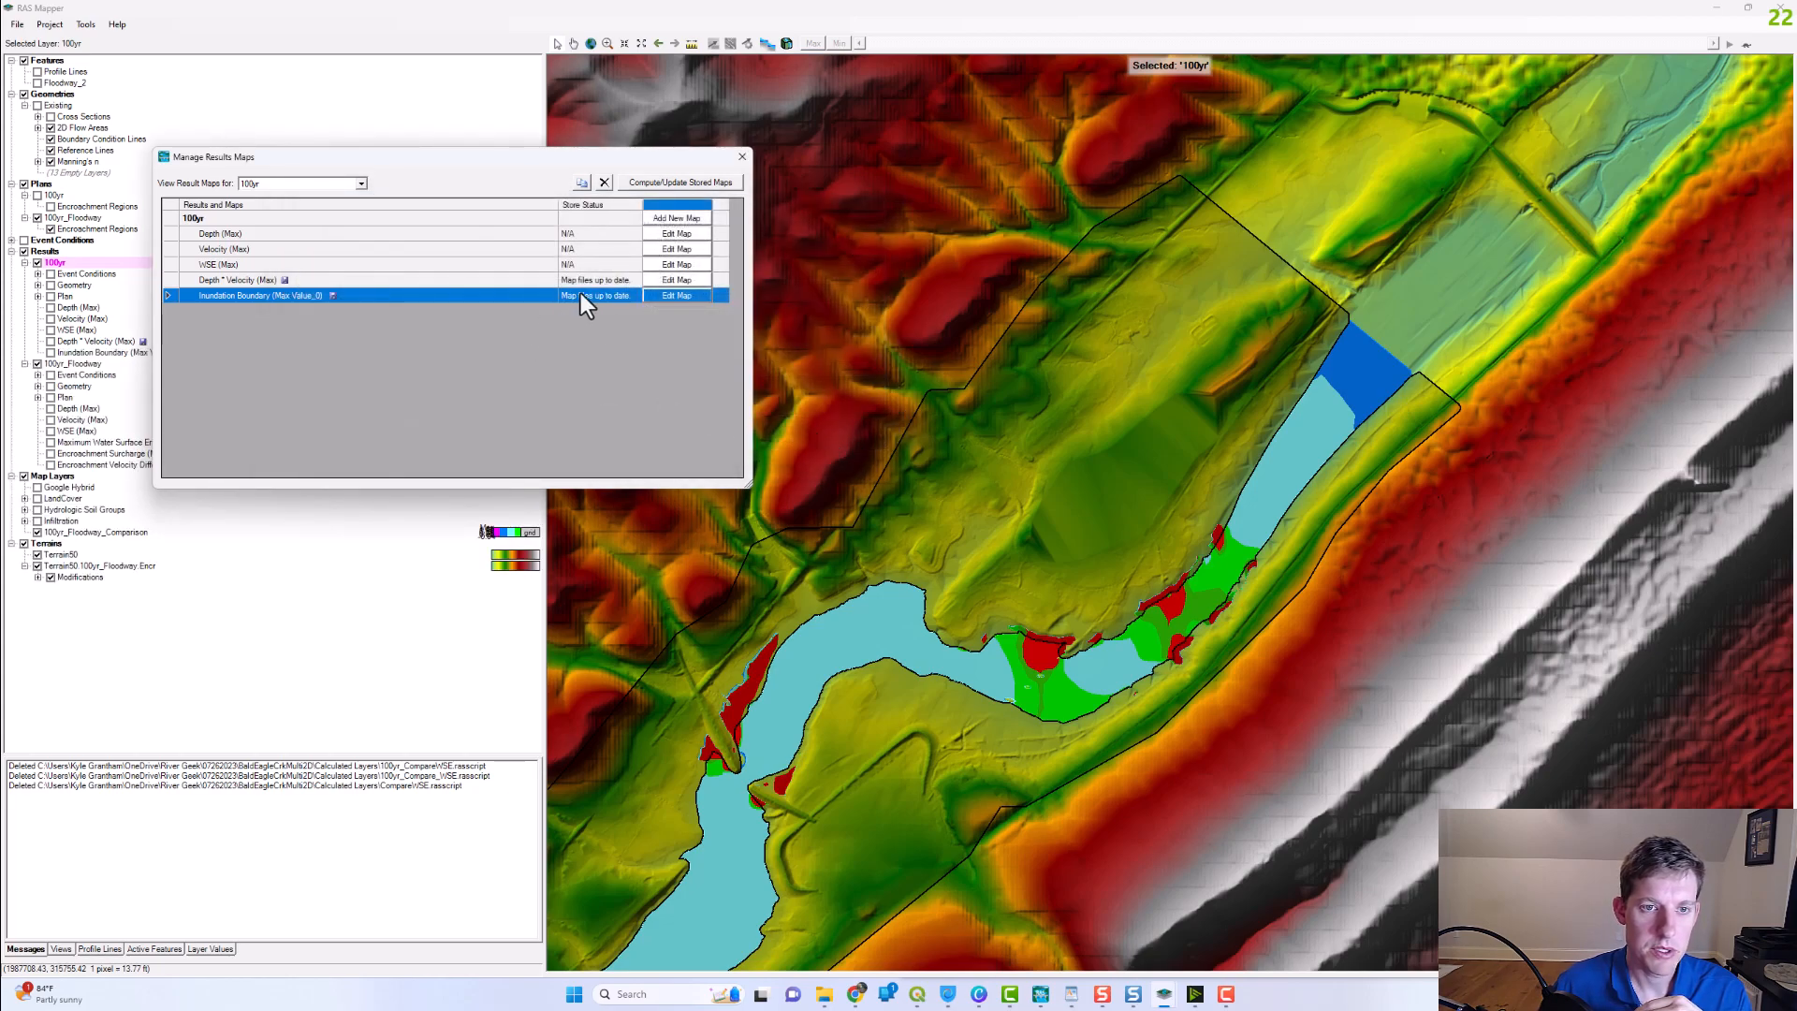
pyautogui.click(741, 157)
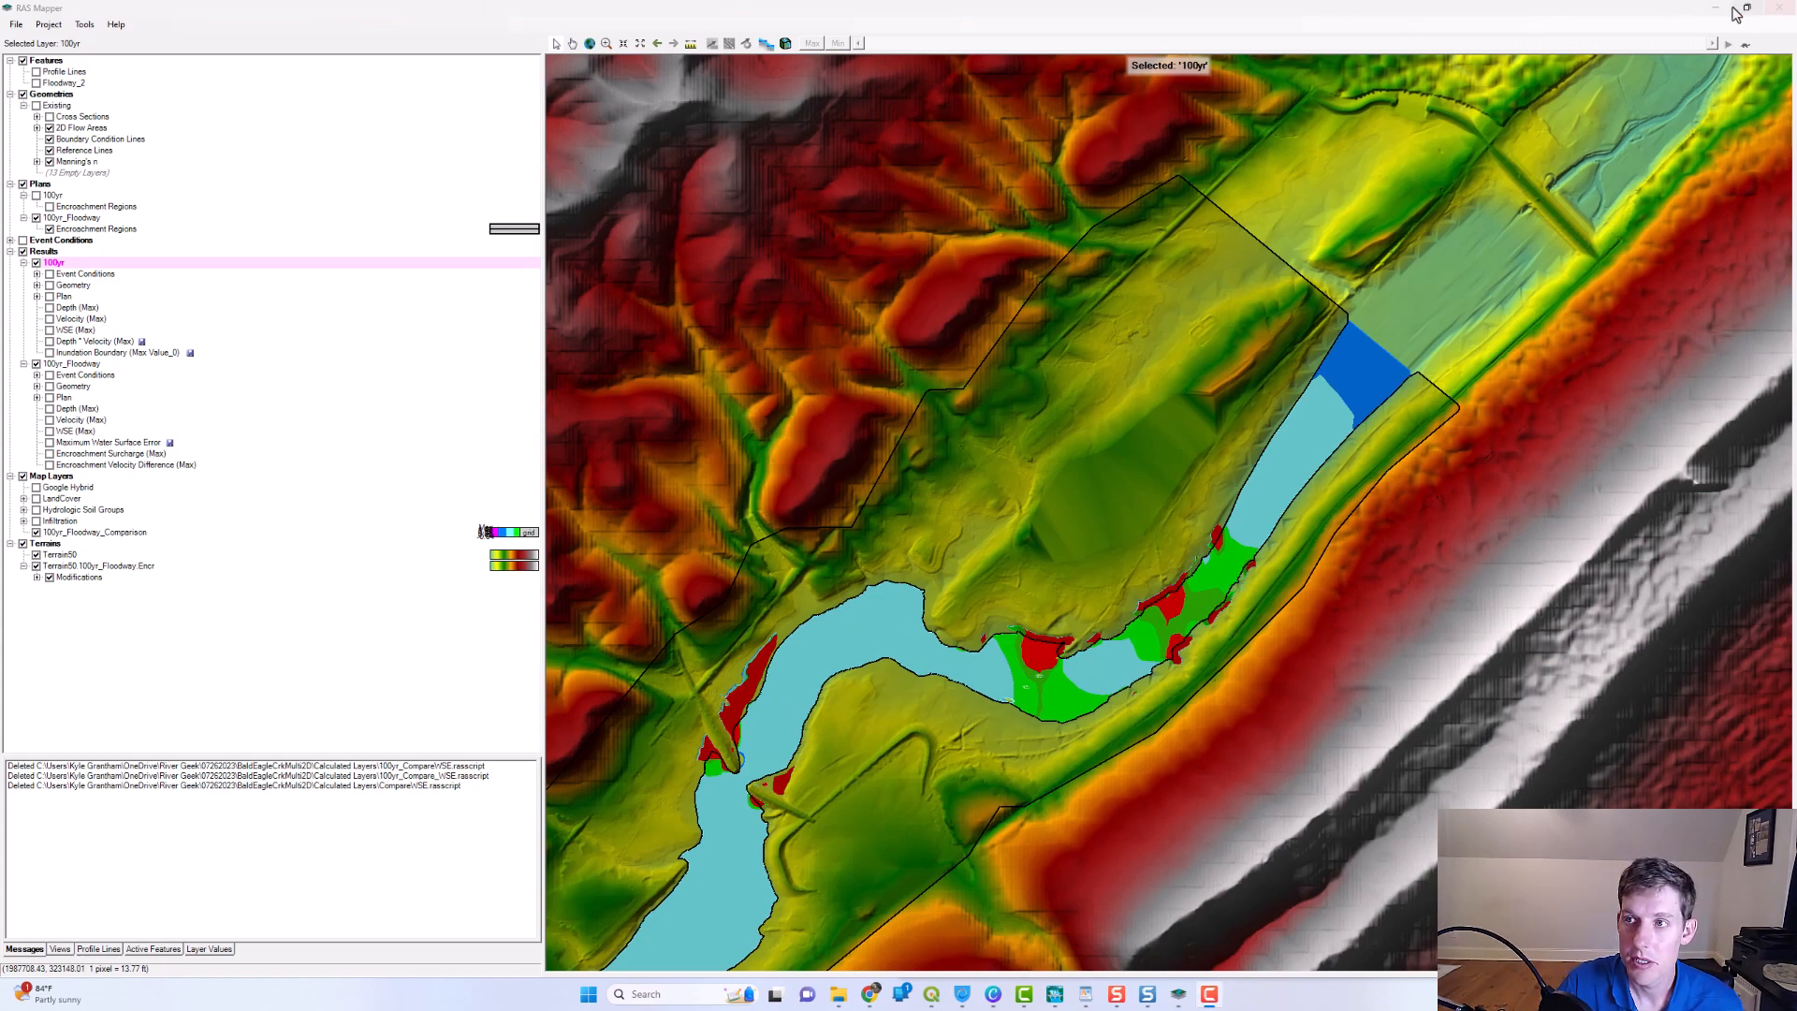
# - Switch to QGIS and add Inundation Boundary (Max Value_0).shp from the project's 100yr results folder as a layer
pyautogui.click(931, 994)
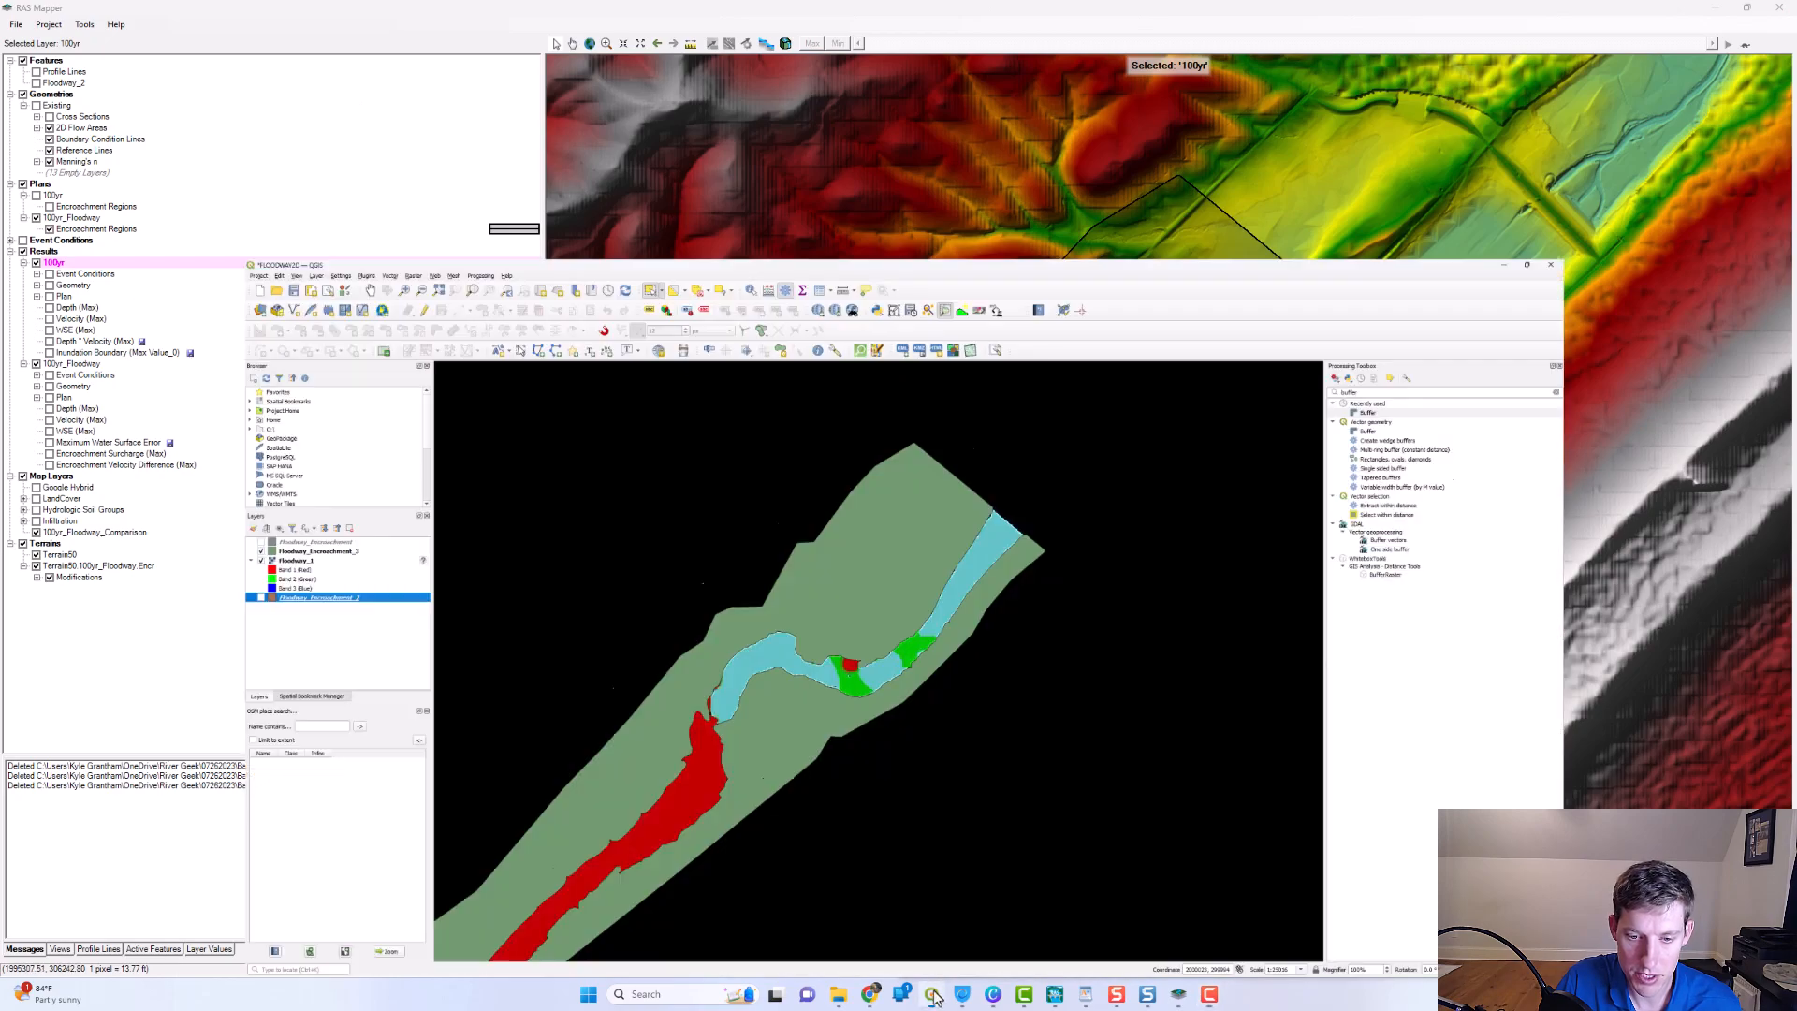
pyautogui.moveTo(834, 433); pyautogui.dragTo(947, 335)
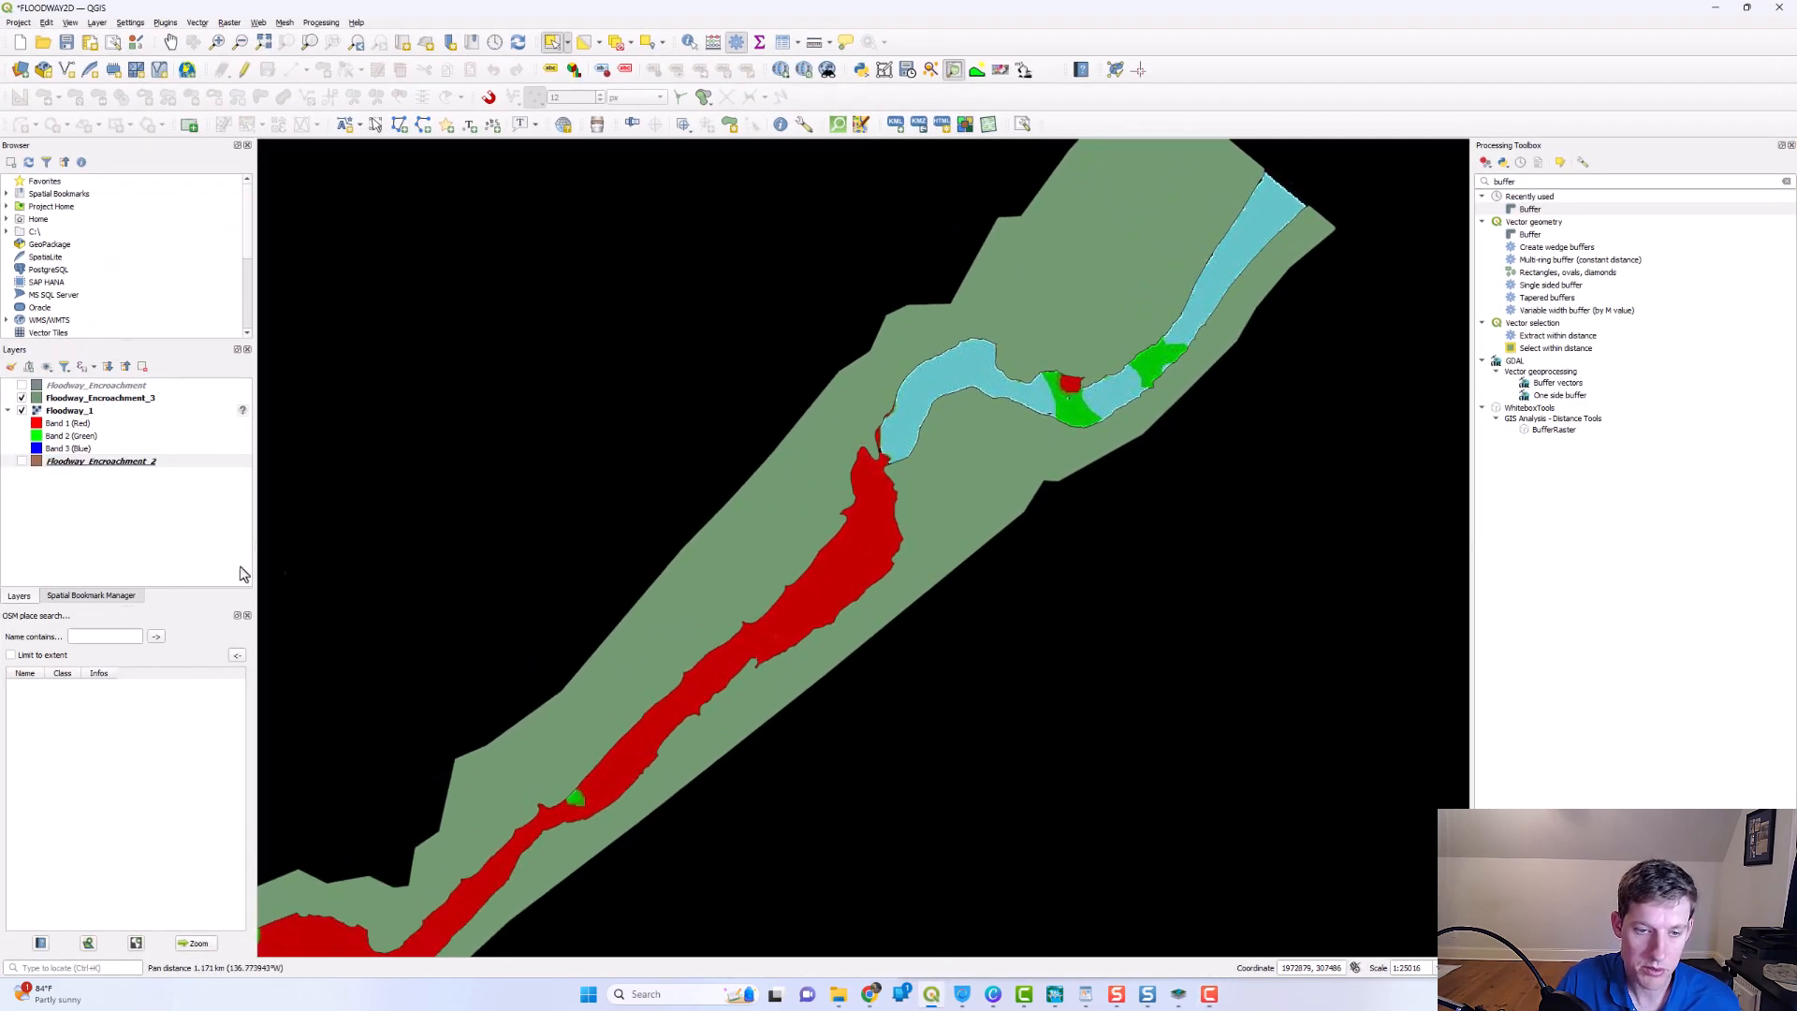
pyautogui.click(838, 995)
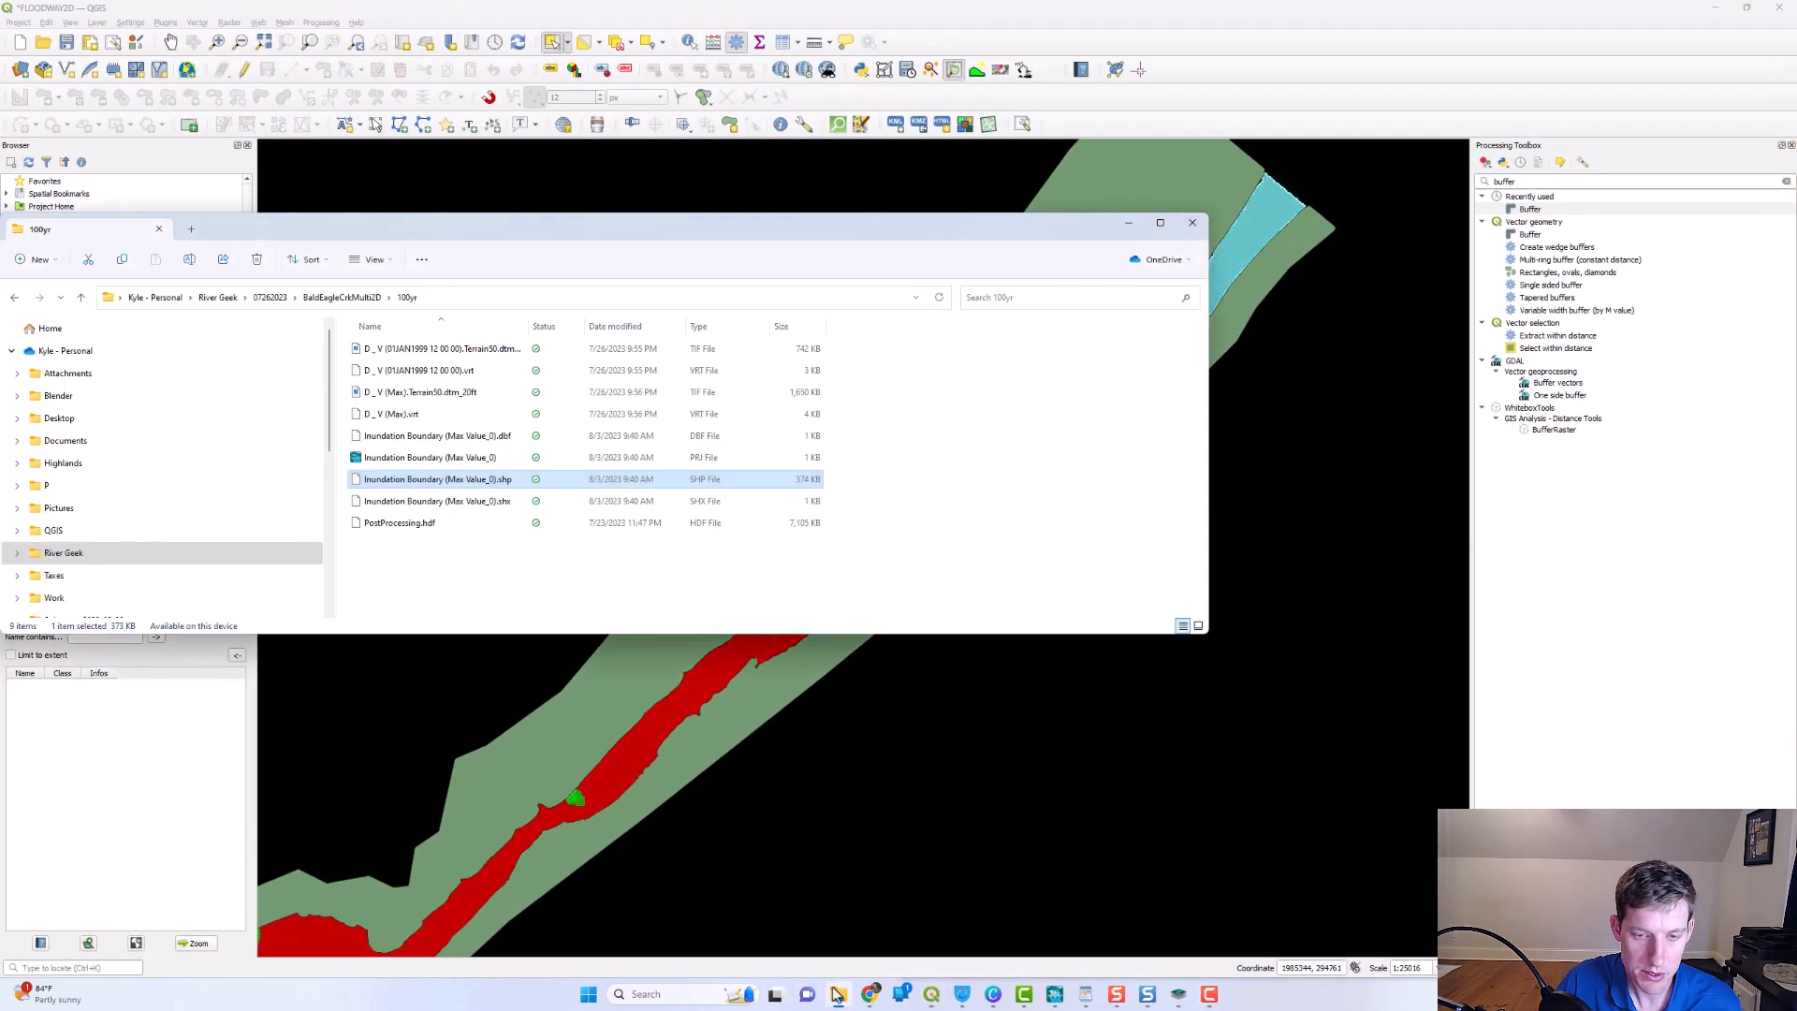
pyautogui.moveTo(527, 234); pyautogui.dragTo(921, 348)
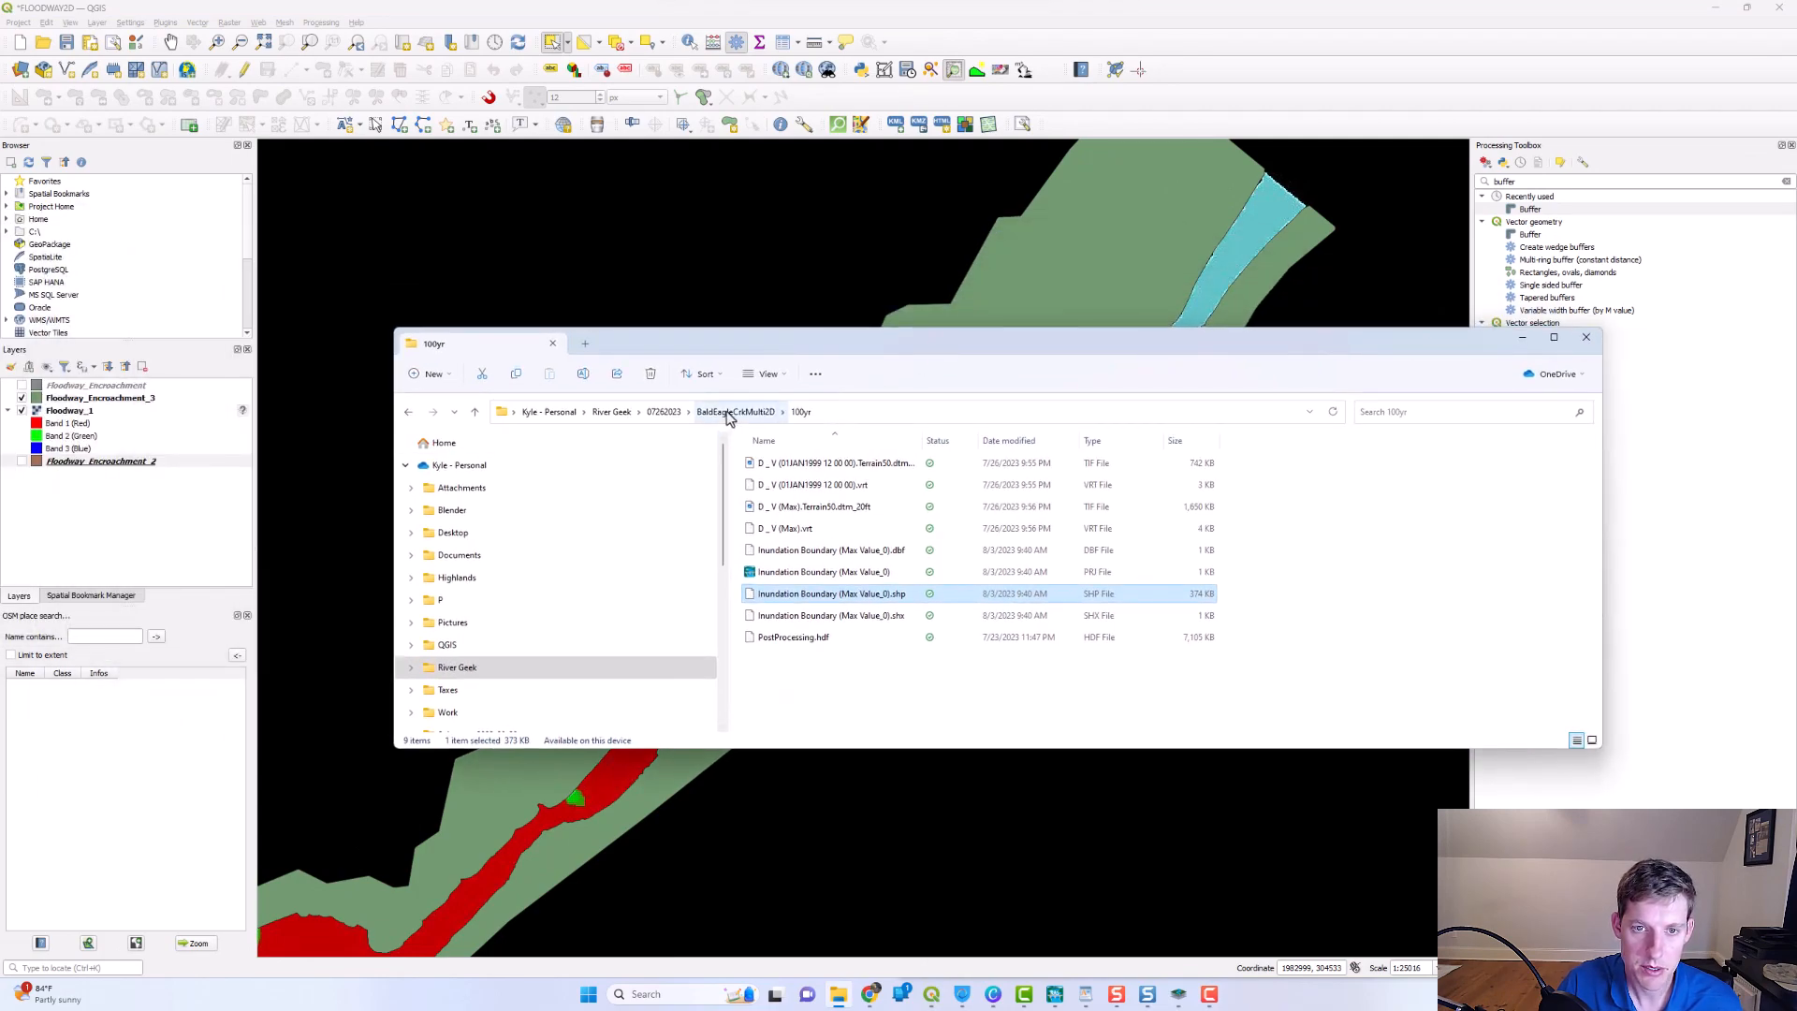
pyautogui.click(737, 412)
pyautogui.doubleClick(801, 488)
pyautogui.moveTo(875, 351); pyautogui.dragTo(1122, 283)
pyautogui.click(1164, 535)
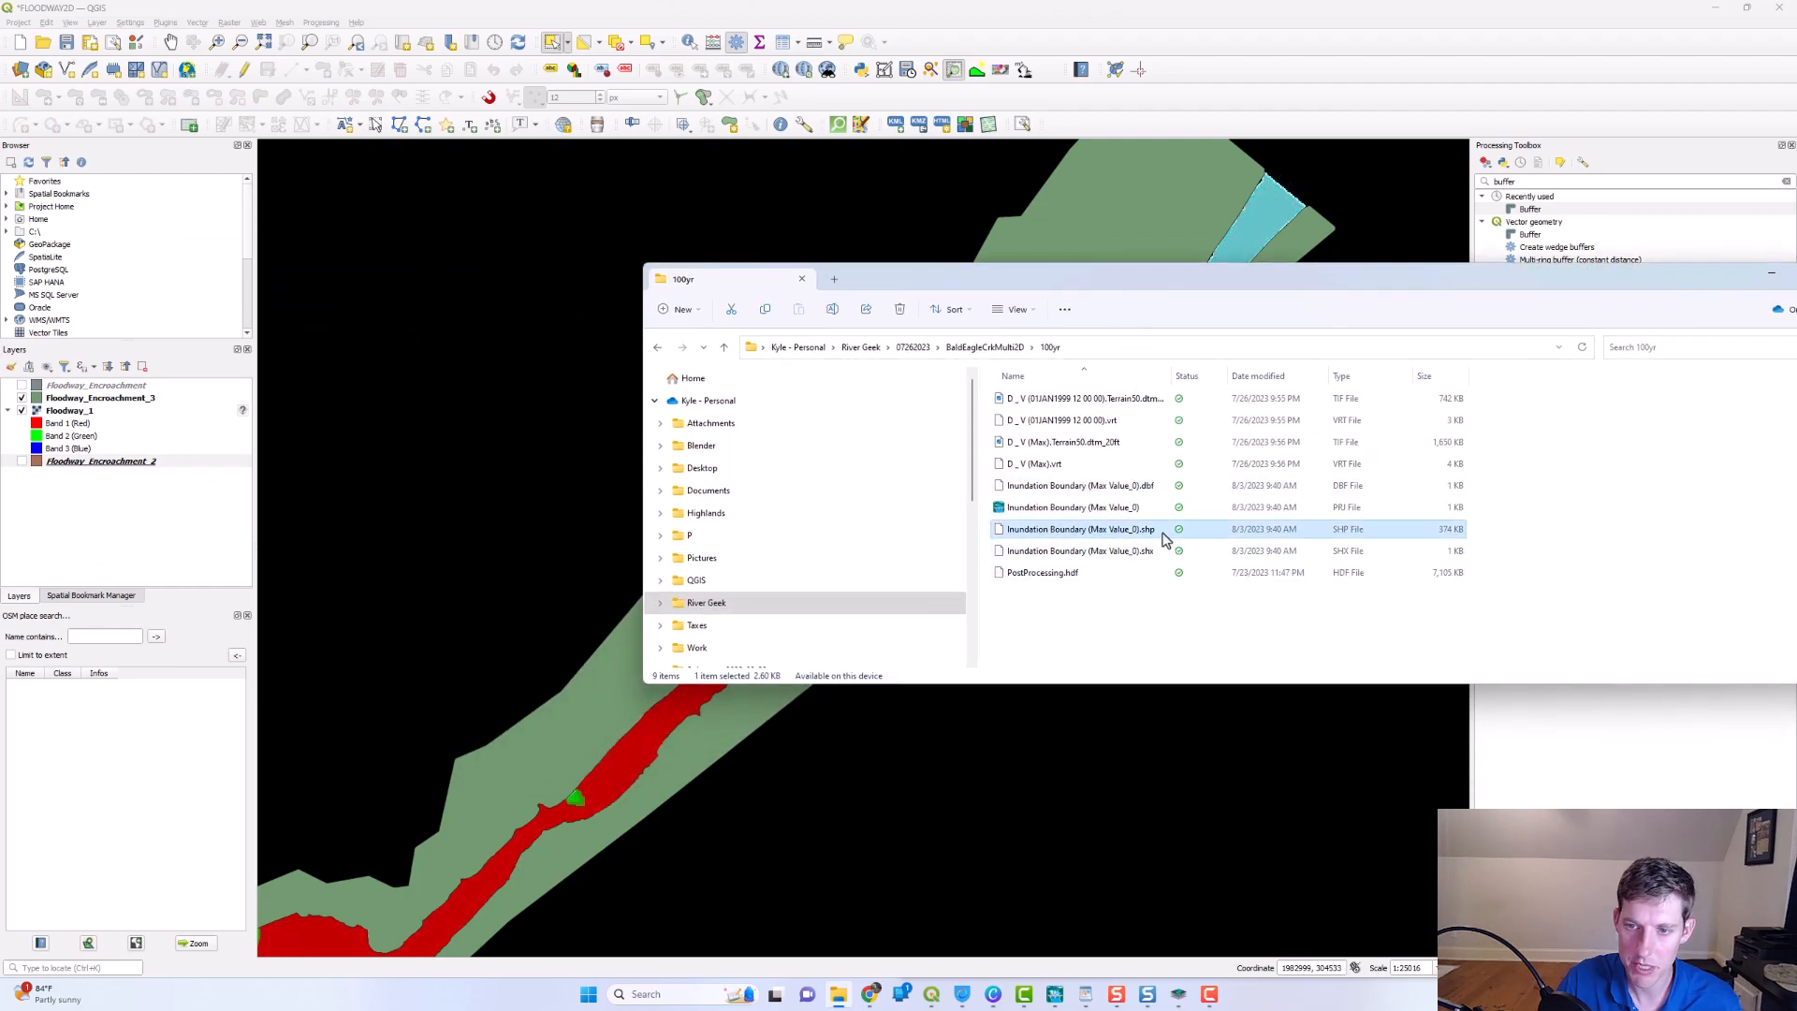
pyautogui.moveTo(1143, 531); pyautogui.dragTo(514, 462)
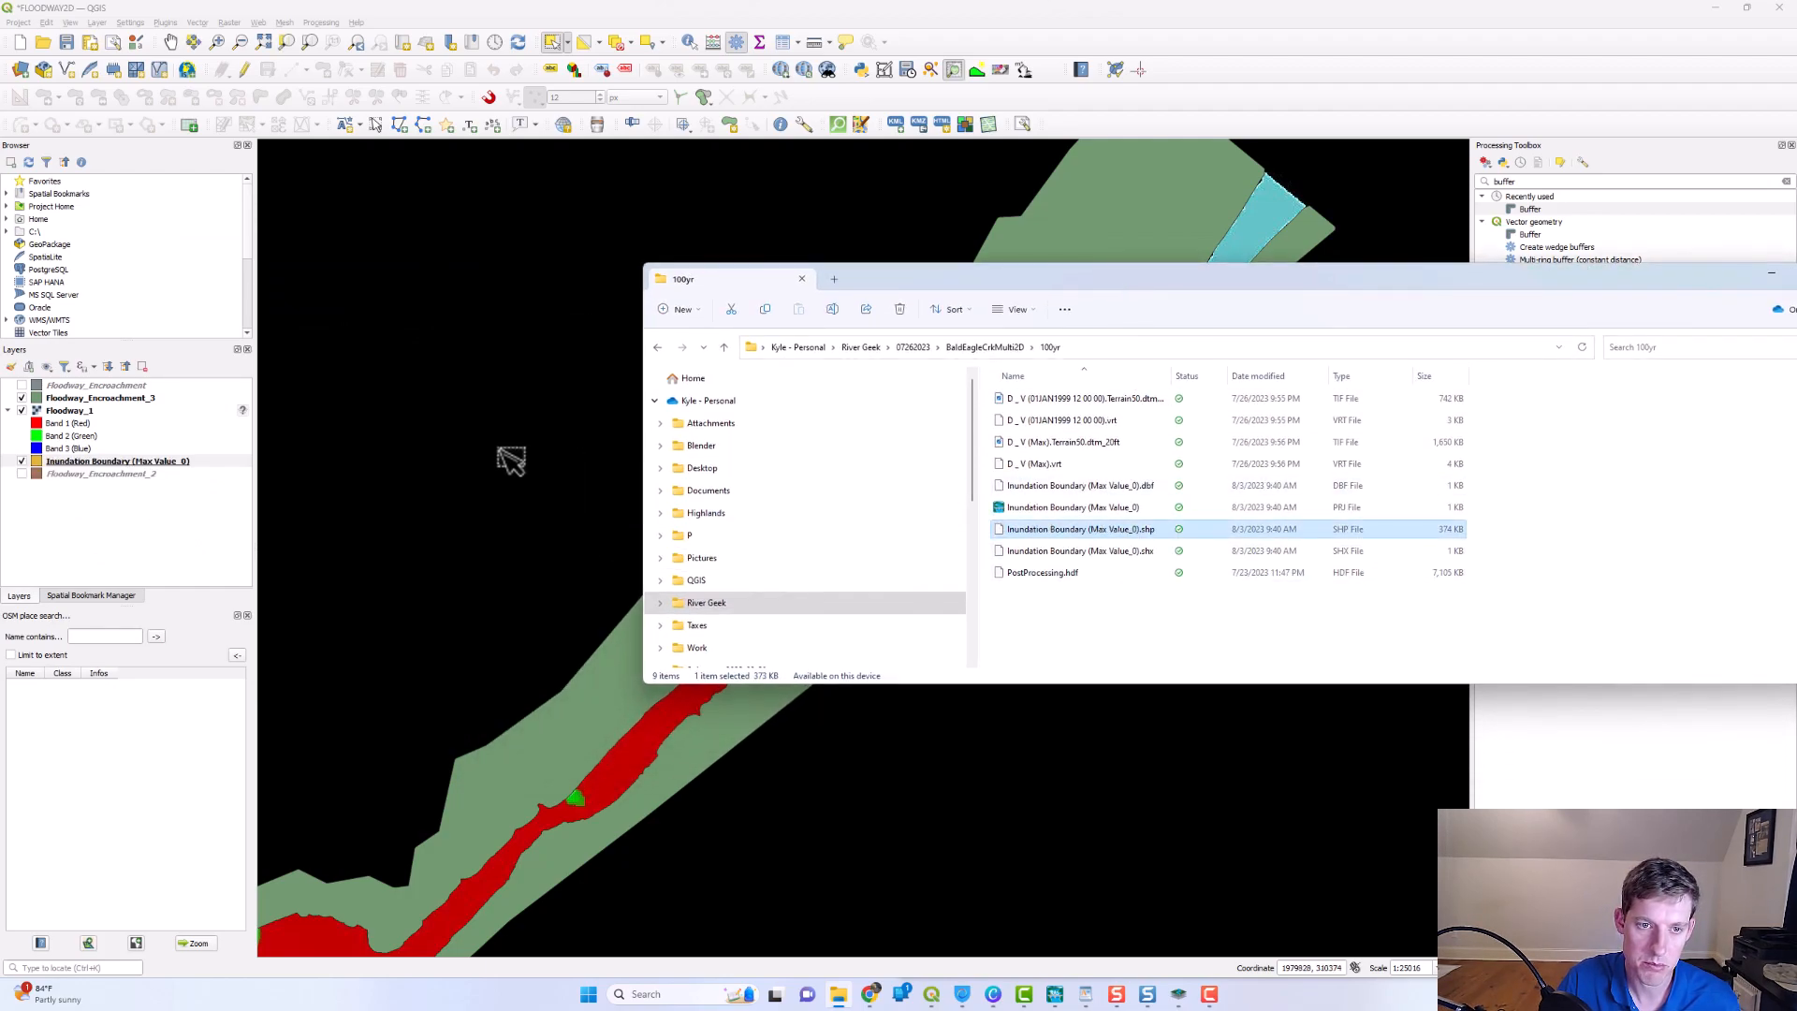
# - Move the Inundation Boundary (Max Value_0) layer above all other layers
pyautogui.click(754, 251)
pyautogui.rightClick(139, 462)
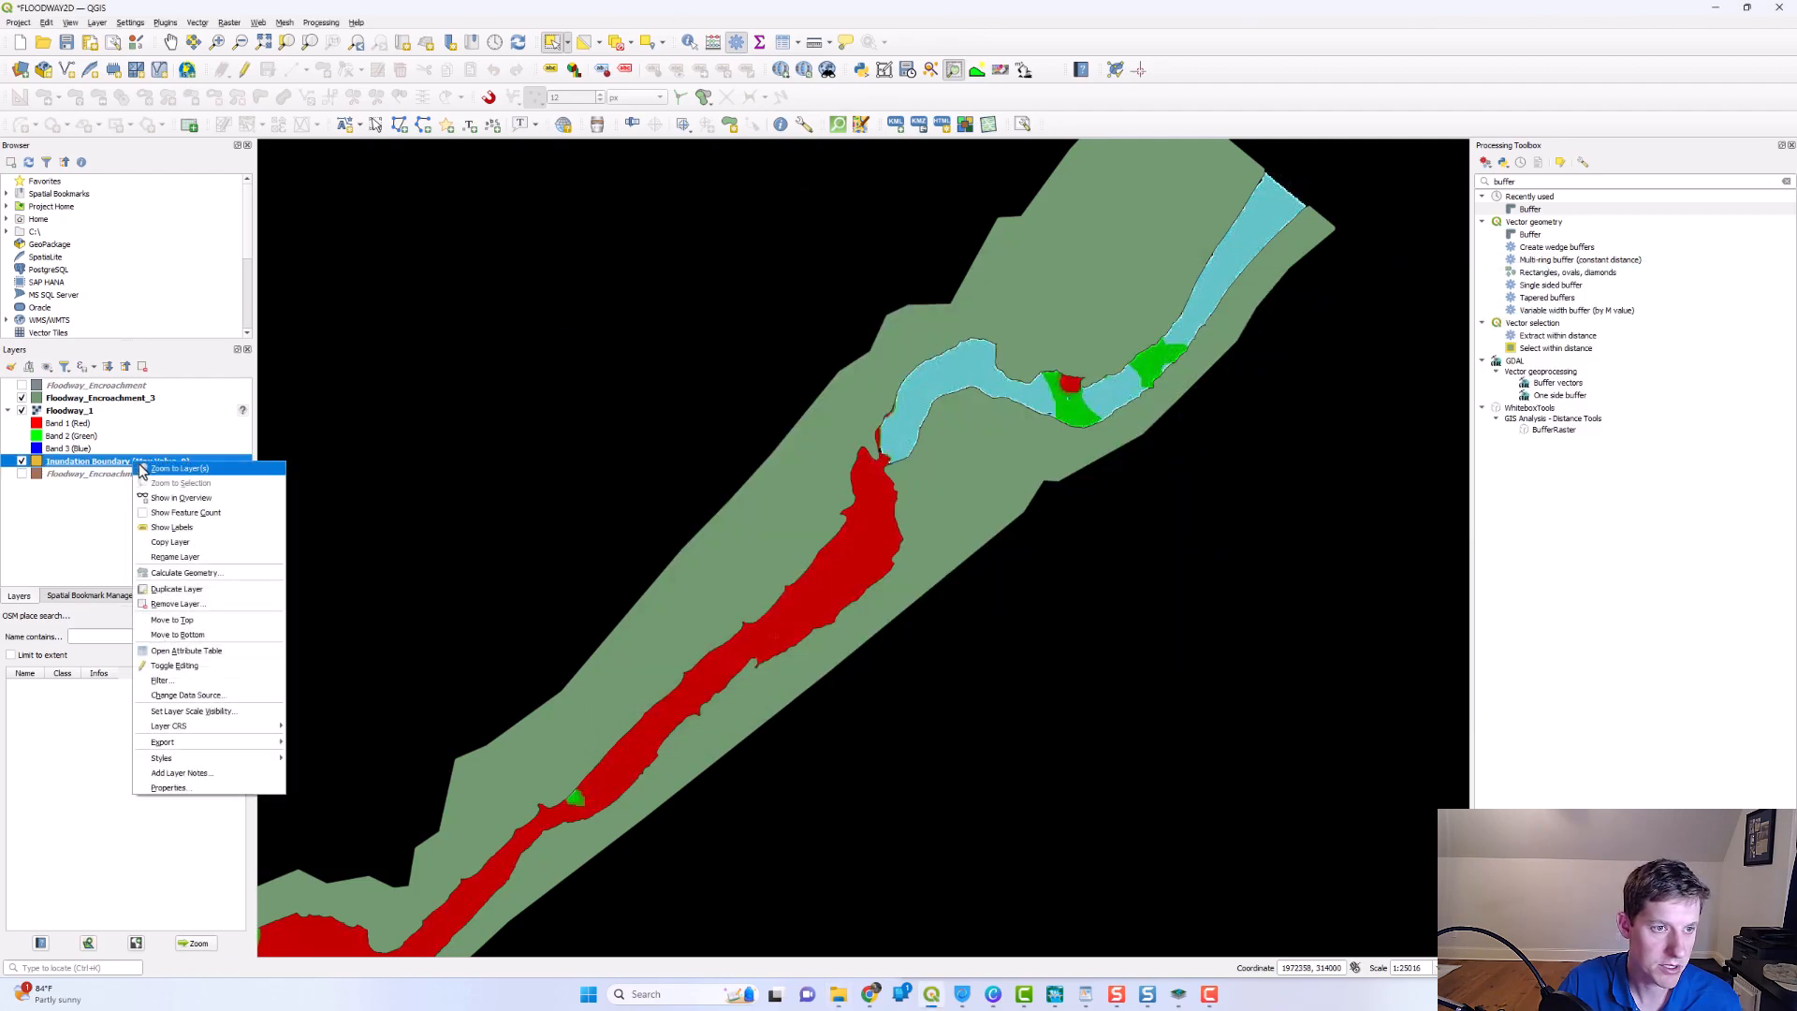
pyautogui.click(217, 623)
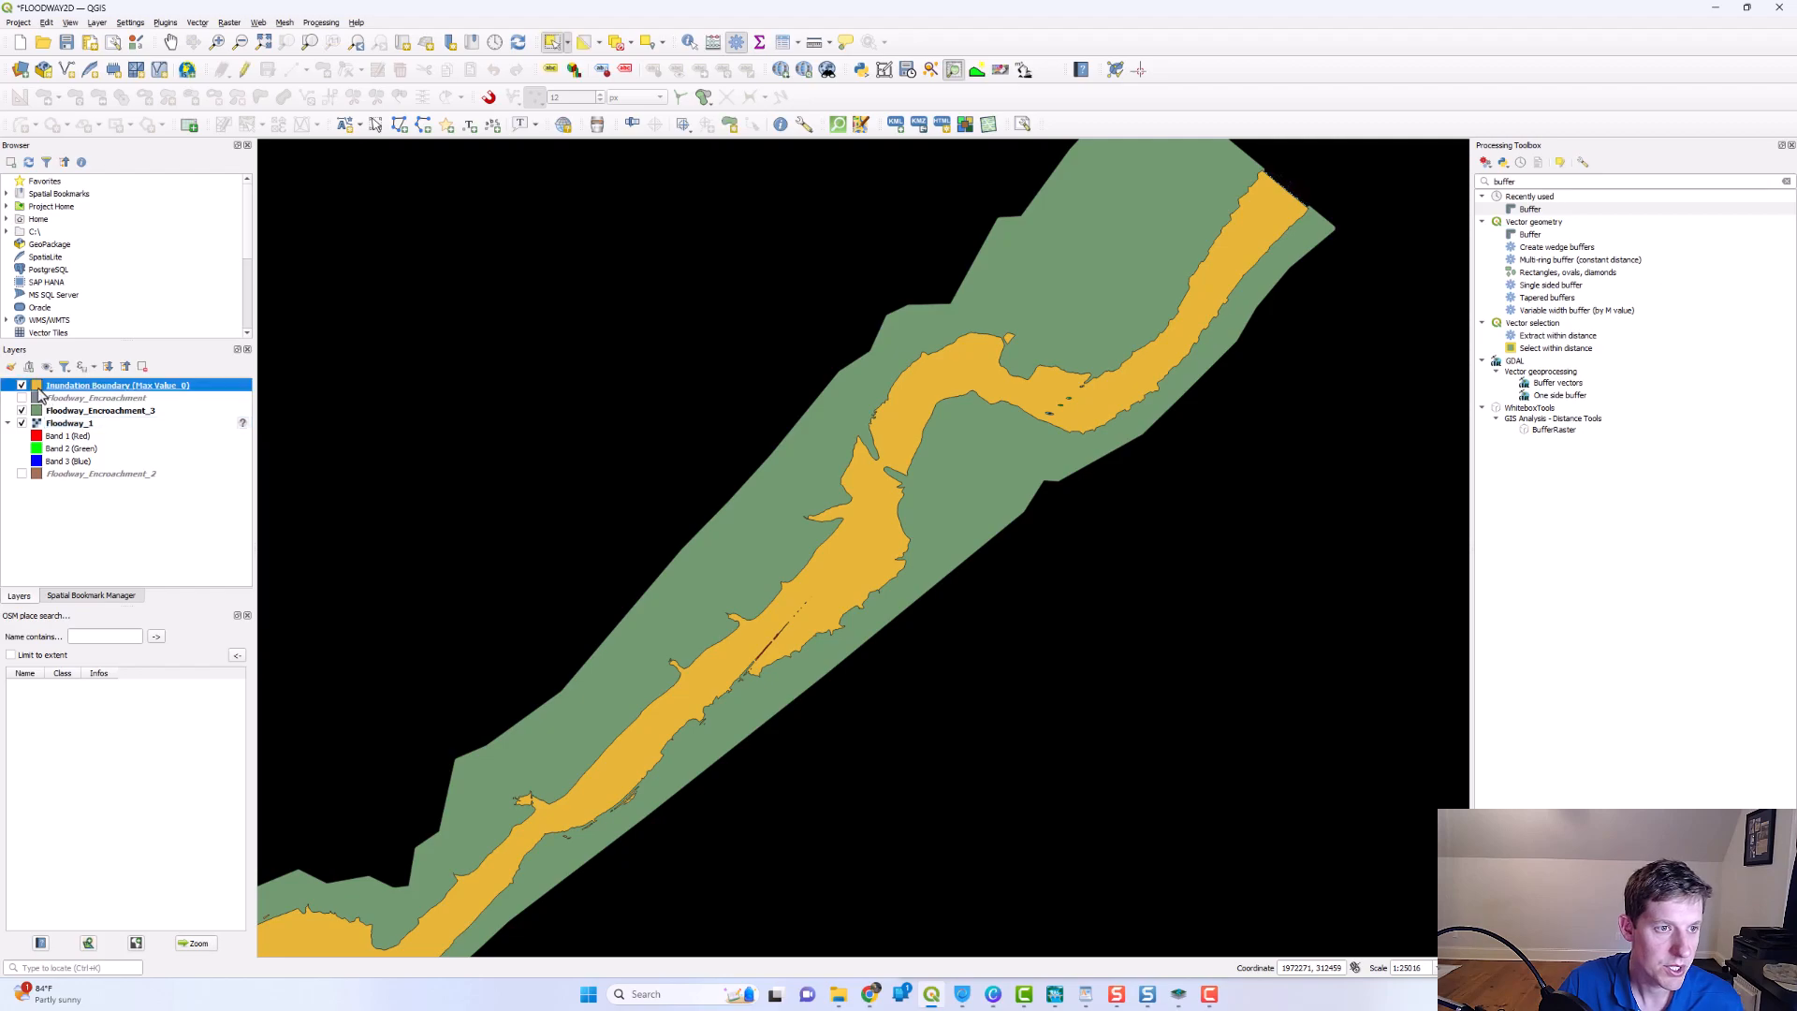
# - Style the Inundation Boundary (Max Value_0) layer with the outline red symbol and apply it
pyautogui.doubleClick(178, 385)
pyautogui.click(771, 644)
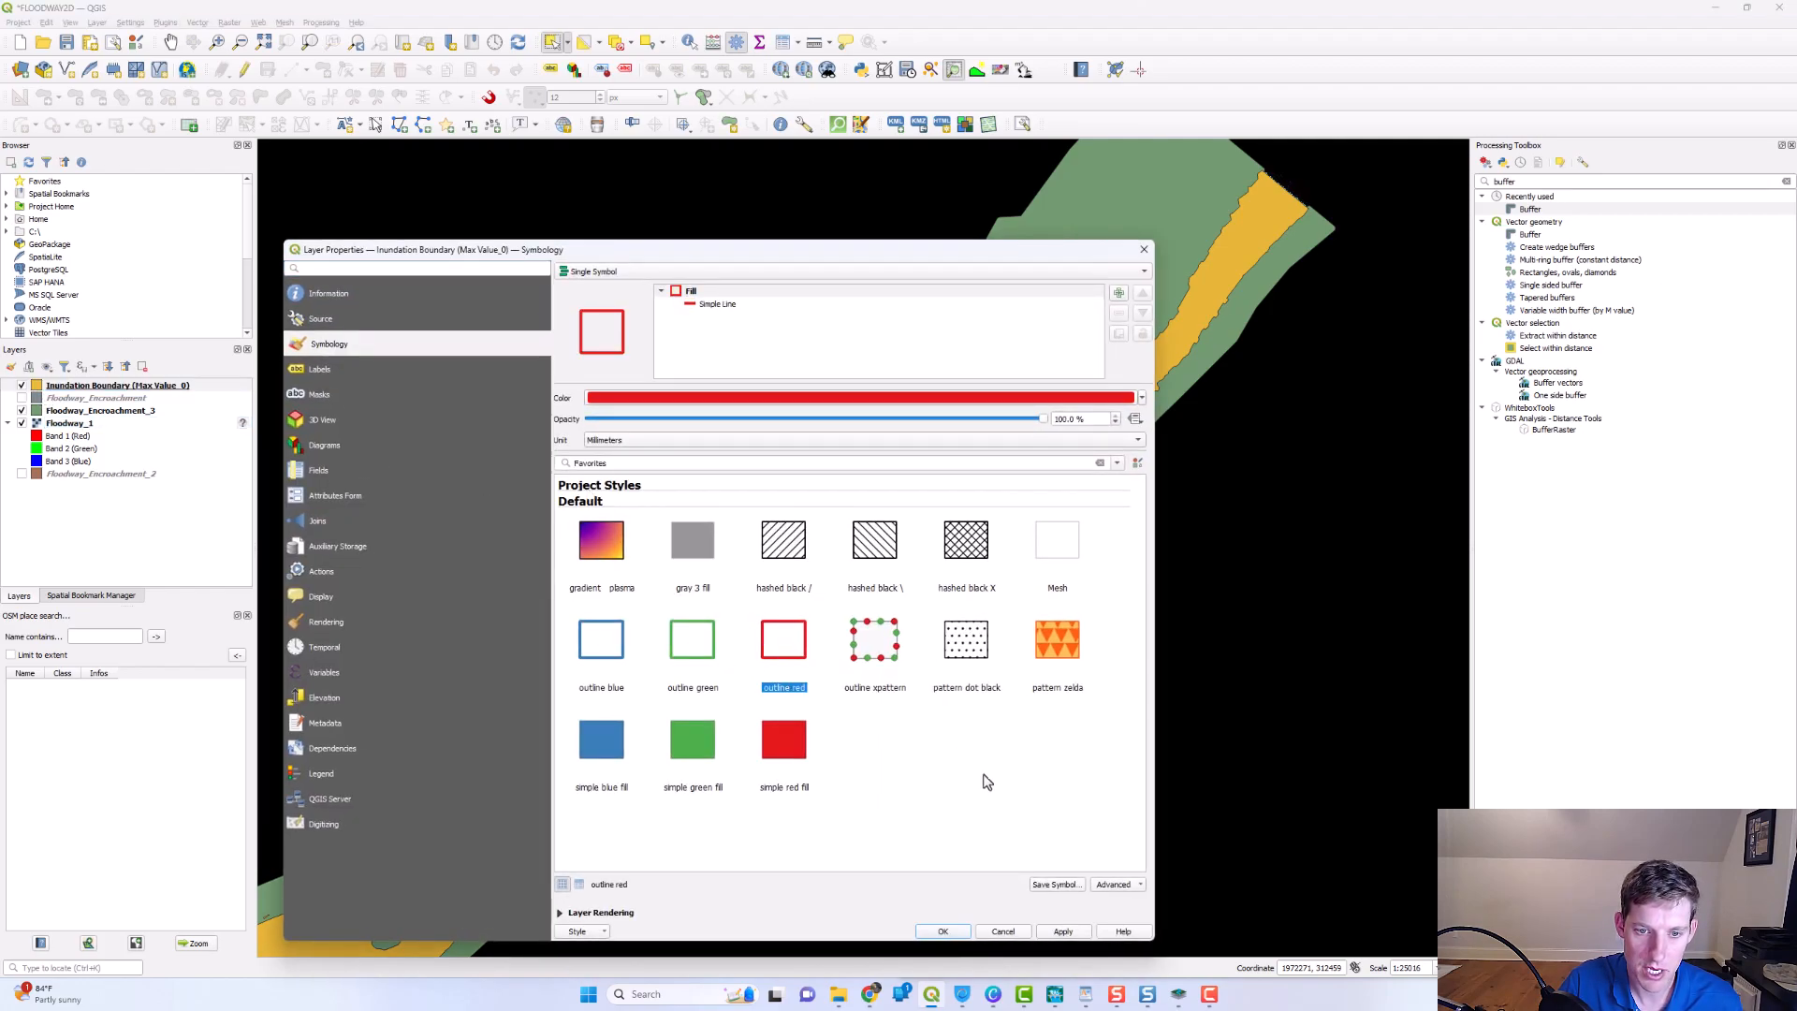
pyautogui.click(1064, 932)
pyautogui.click(943, 931)
# - Examine the floodway raster against the red inundation boundary and the Floodway_Encroachment_3 edges along the upstream river reach
pyautogui.scroll(3, 702, 630)
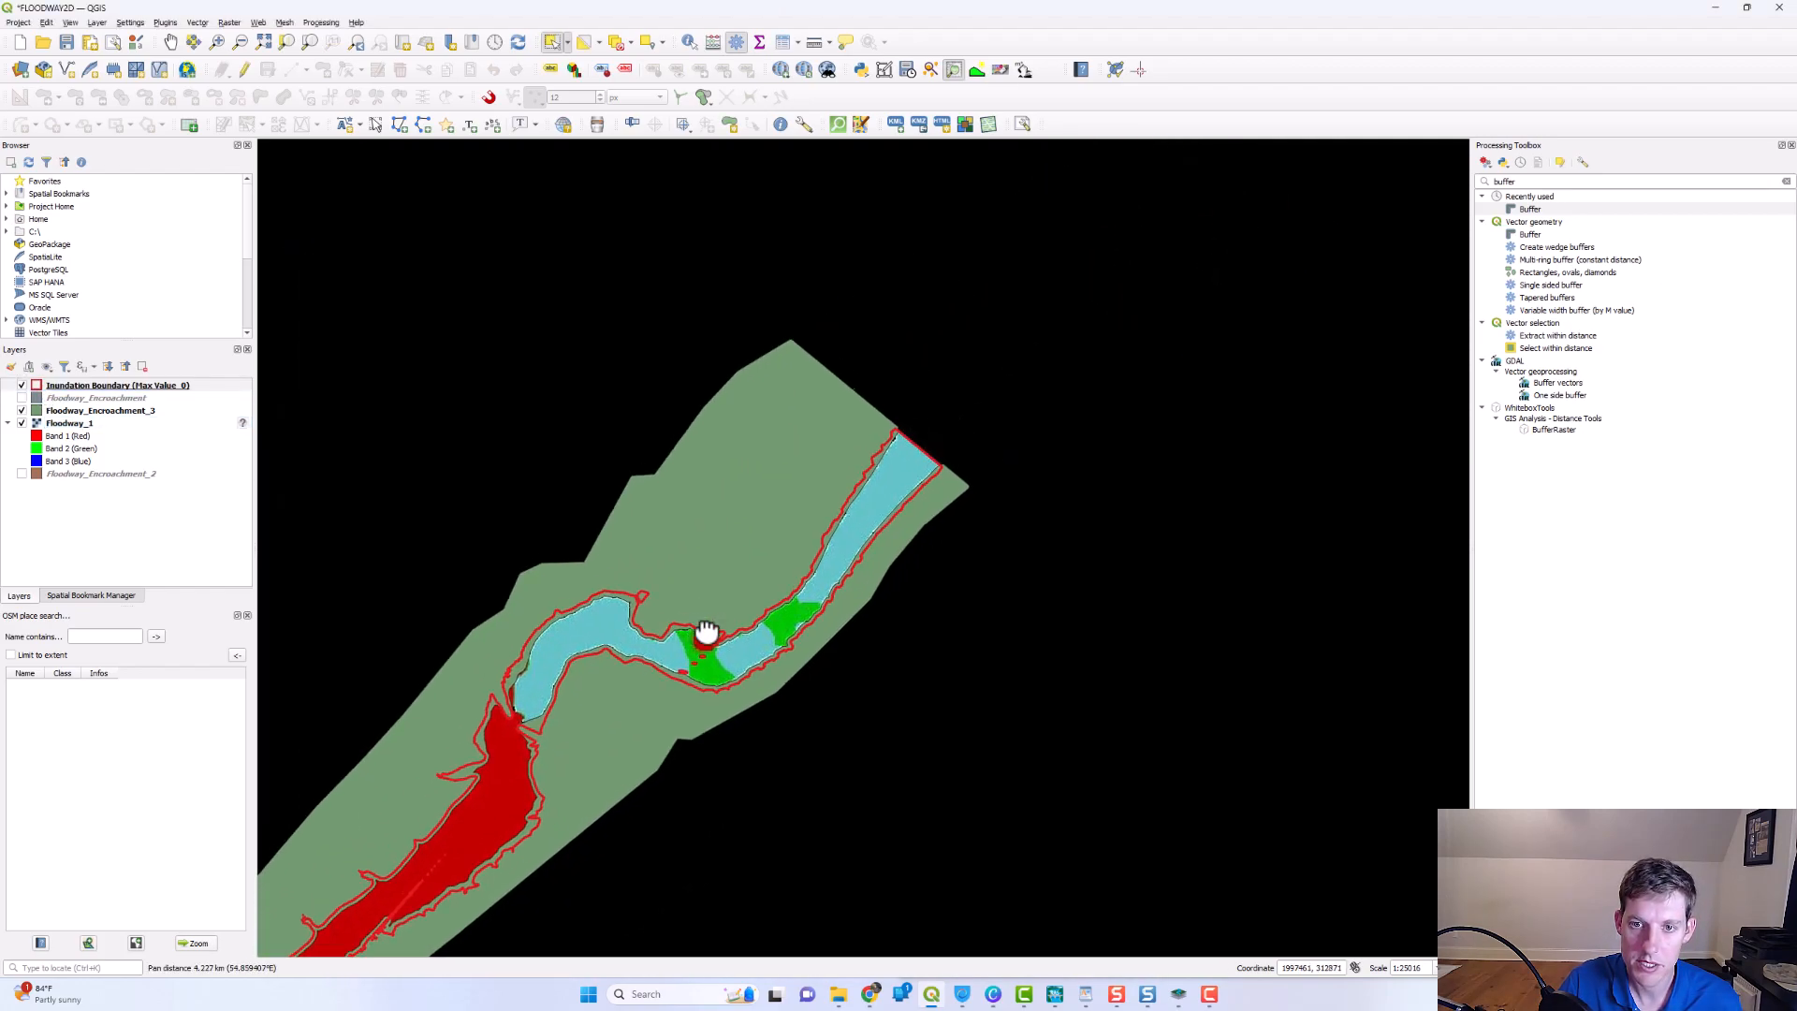
pyautogui.scroll(1, 915, 468)
pyautogui.scroll(-2, 931, 479)
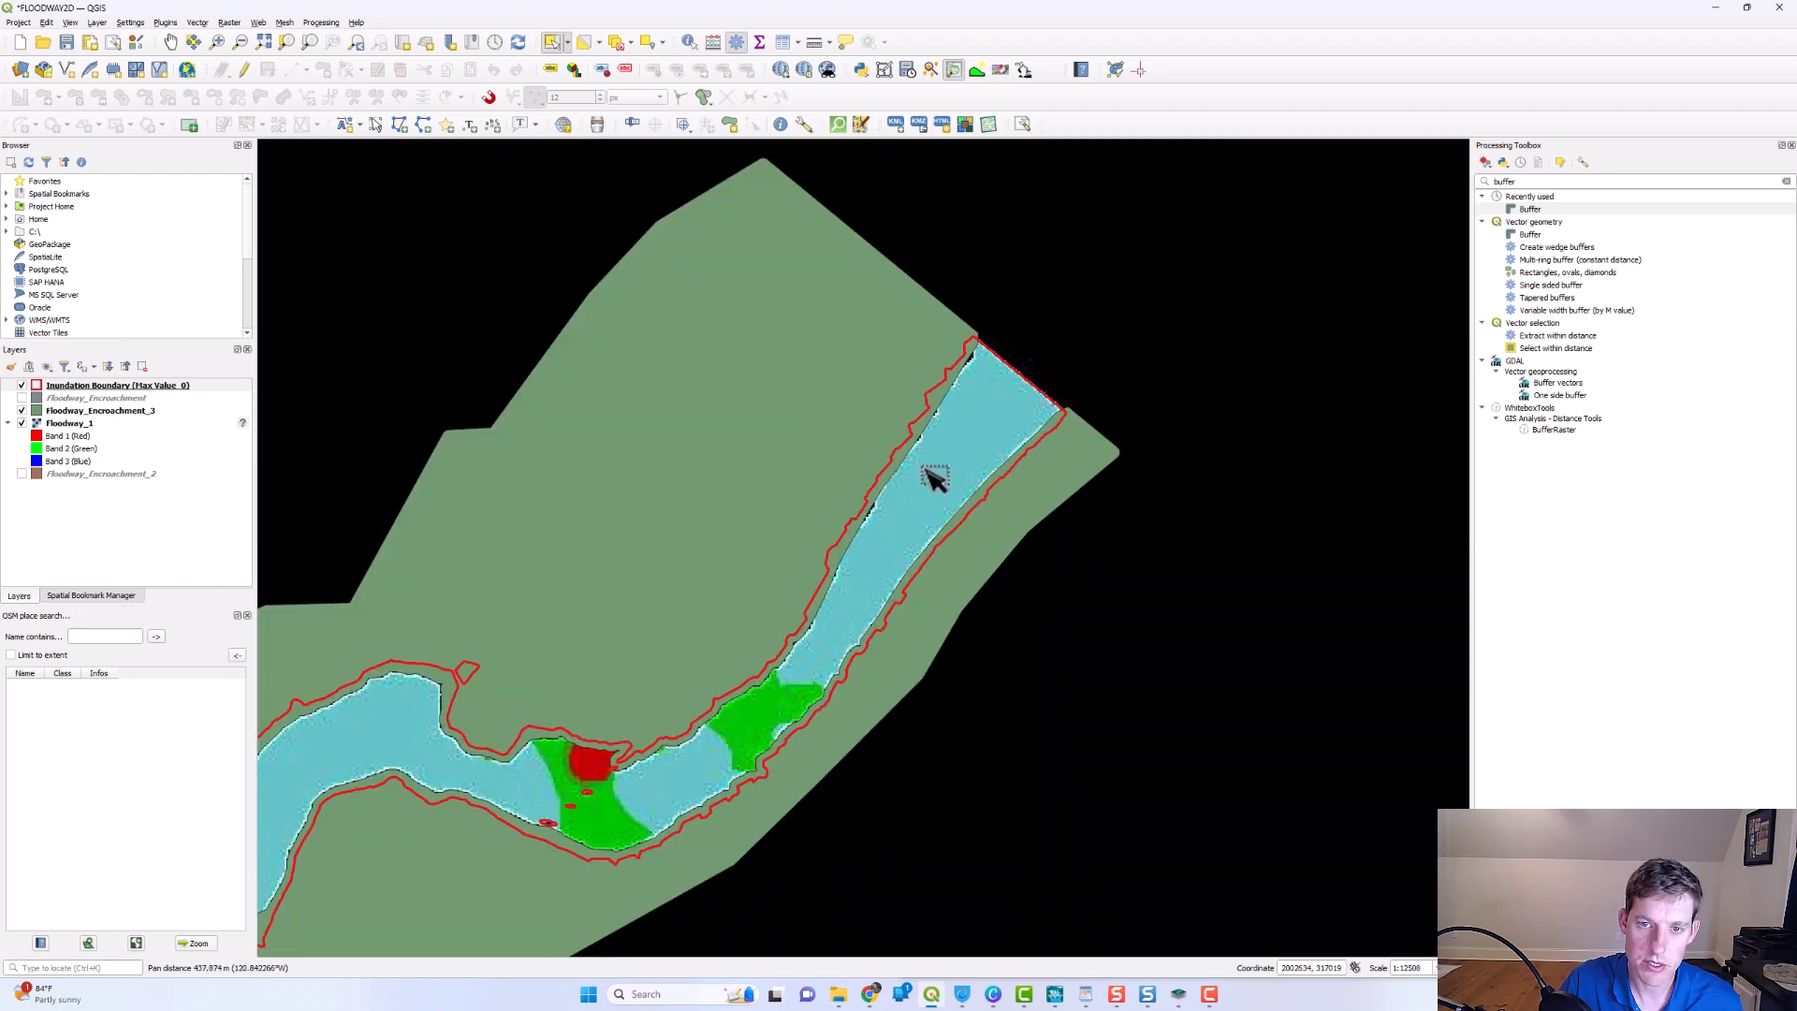
pyautogui.scroll(1, 928, 476)
pyautogui.scroll(-1, 941, 475)
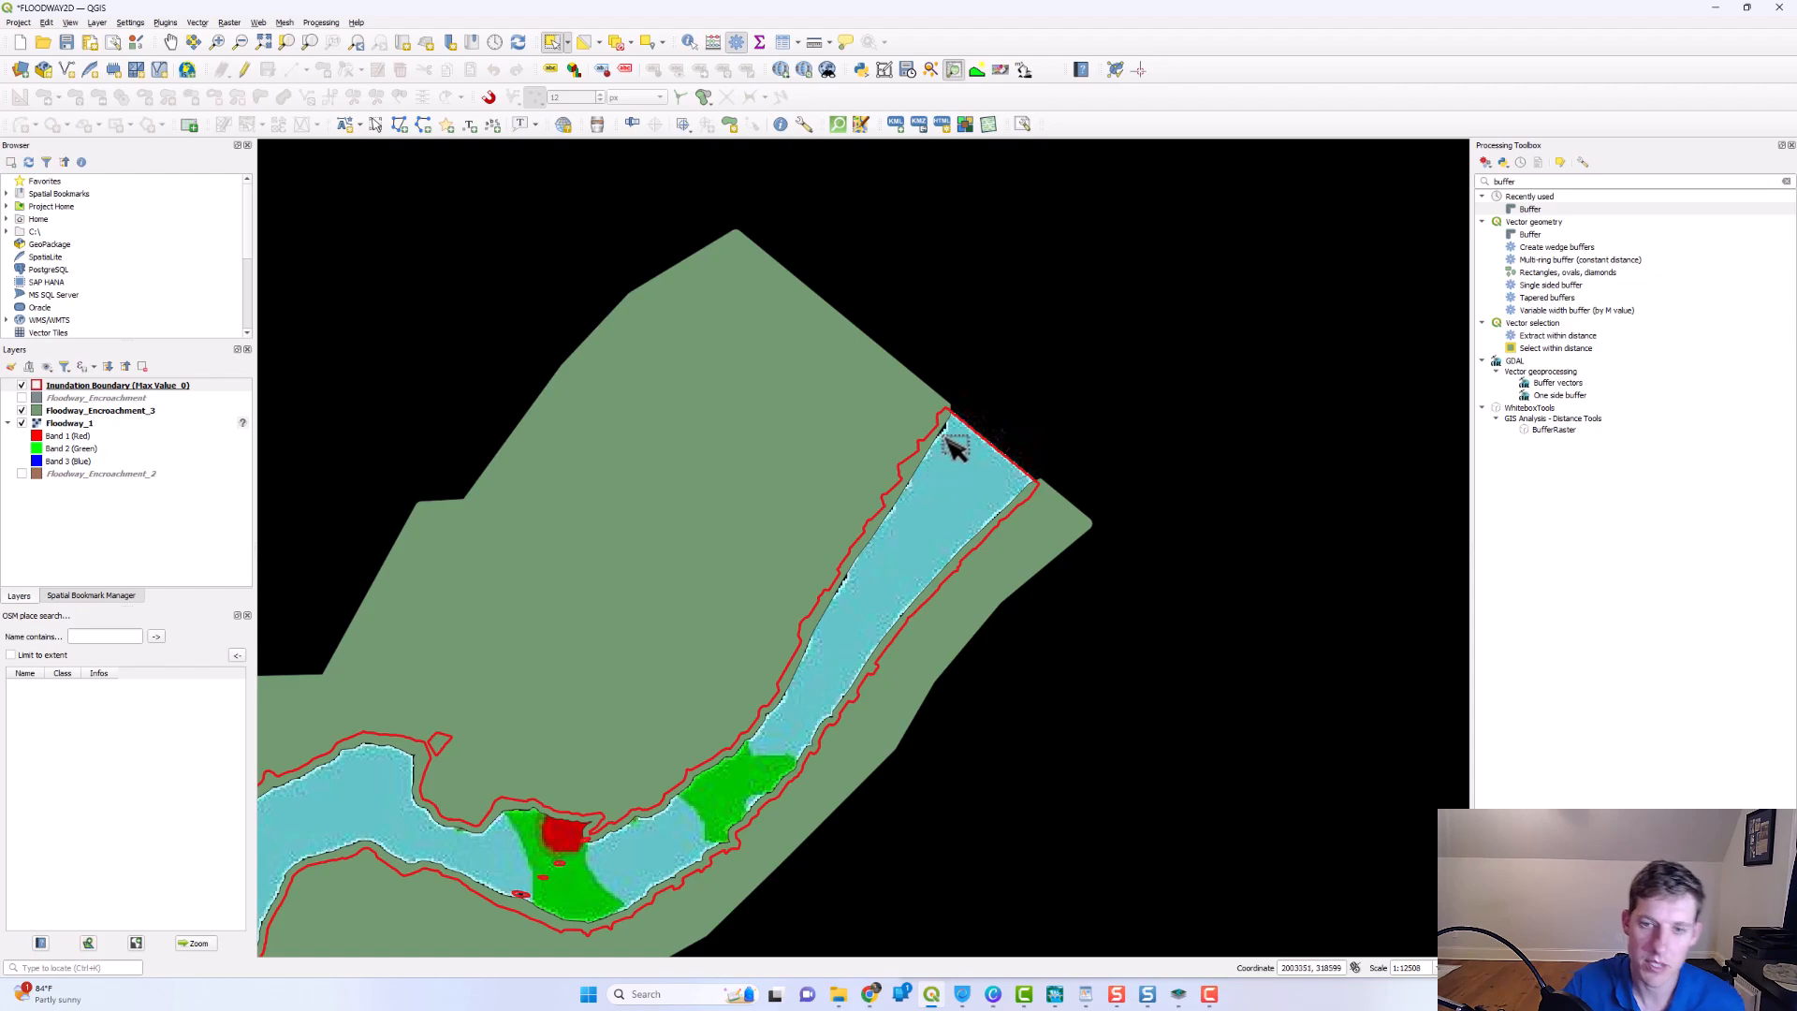
pyautogui.moveTo(931, 405); pyautogui.dragTo(964, 342)
pyautogui.scroll(1, 971, 366)
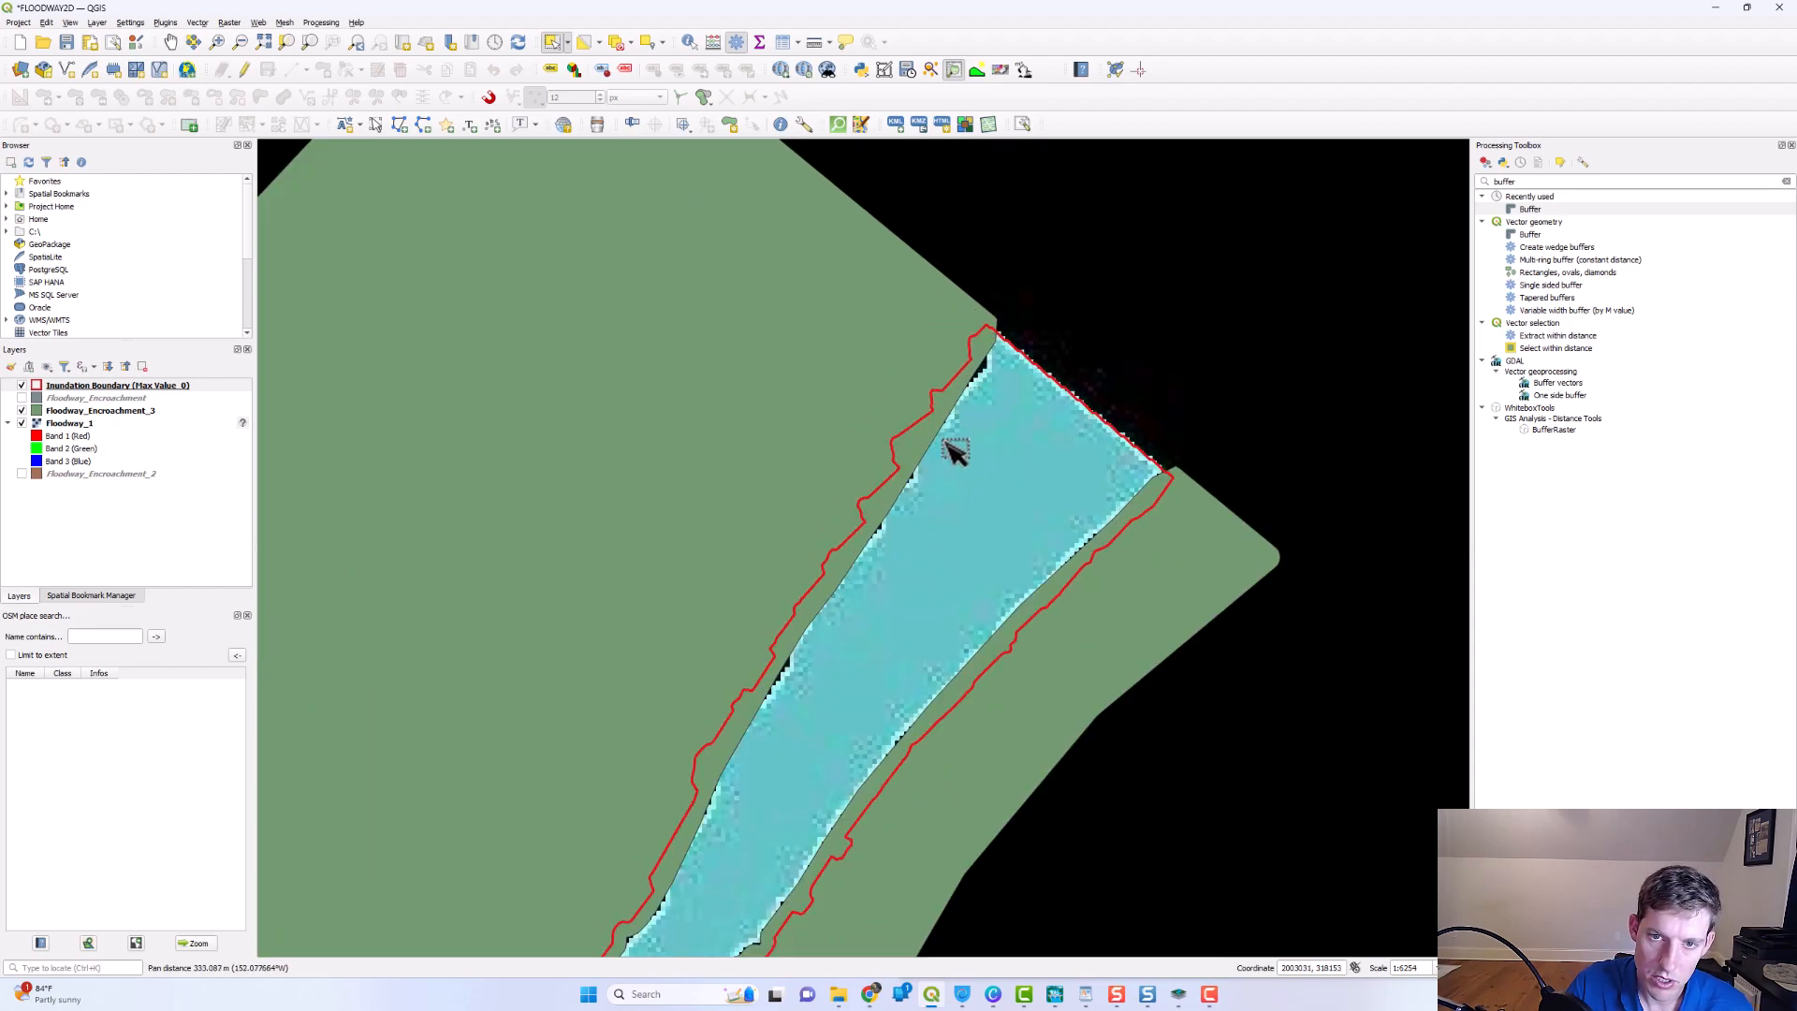
pyautogui.moveTo(954, 453); pyautogui.dragTo(986, 373)
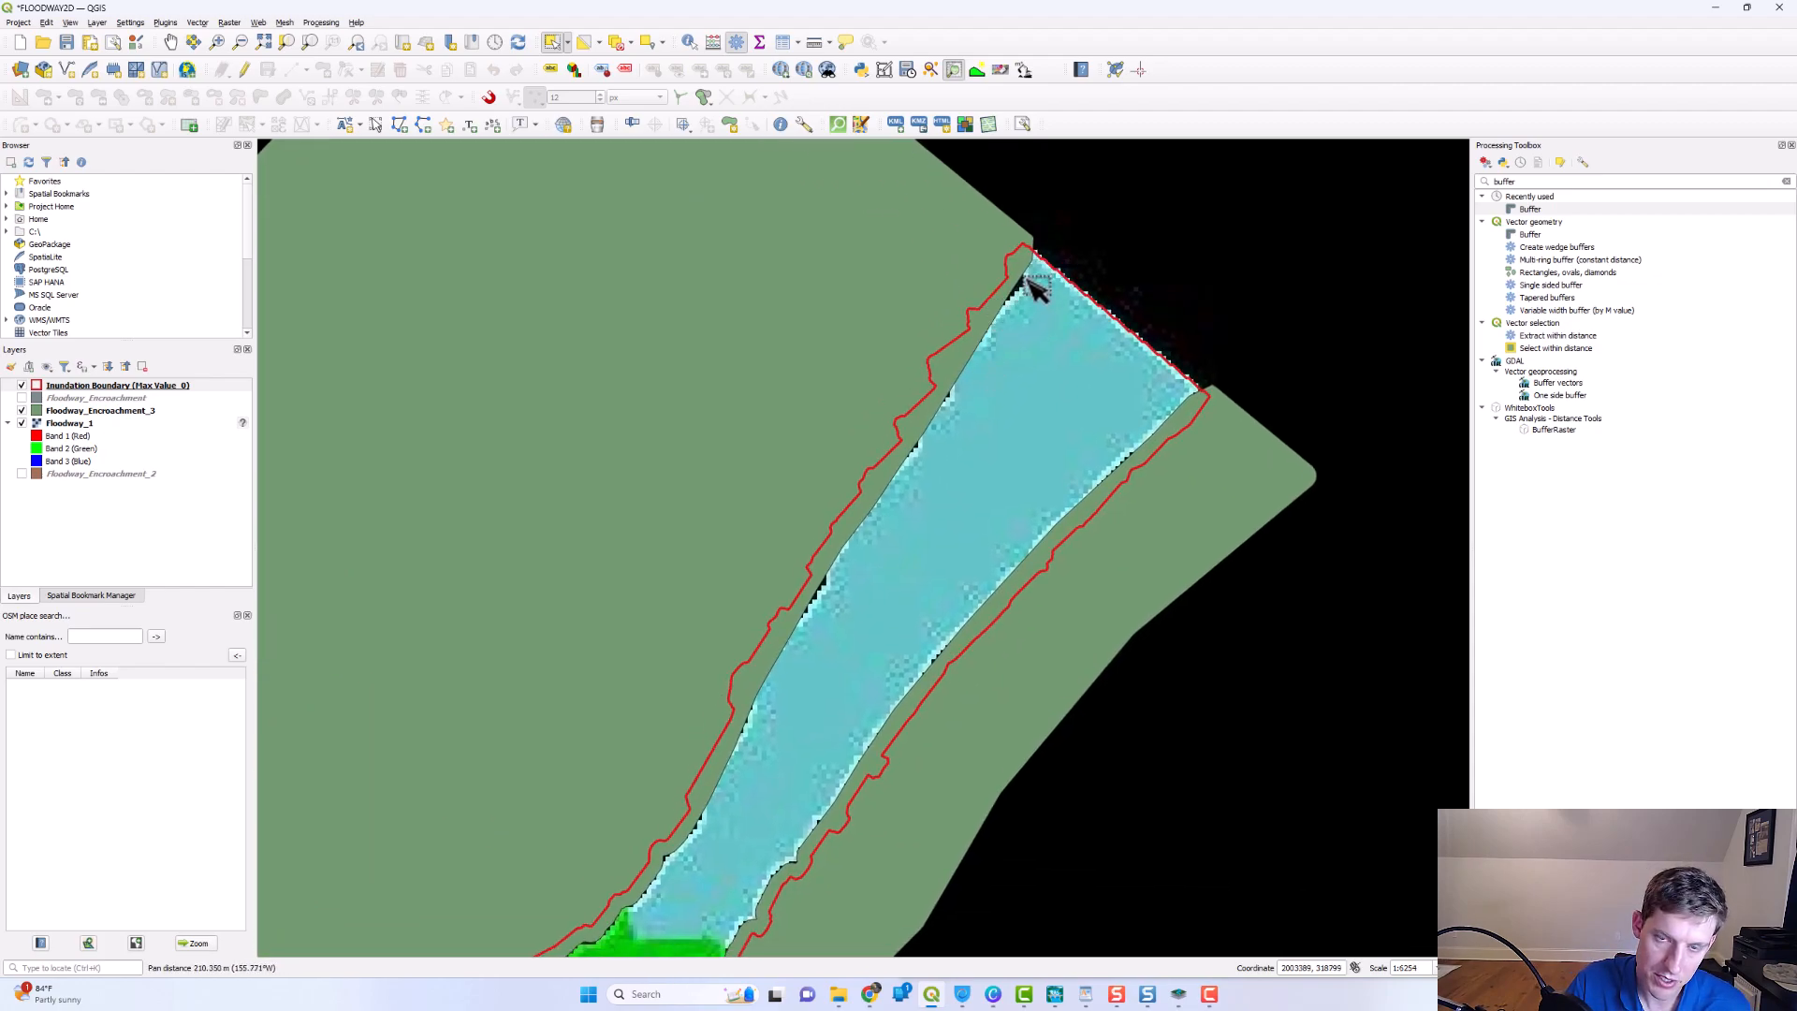
pyautogui.moveTo(833, 584); pyautogui.dragTo(931, 439)
pyautogui.scroll(-1, 868, 562)
pyautogui.moveTo(850, 642); pyautogui.dragTo(924, 604)
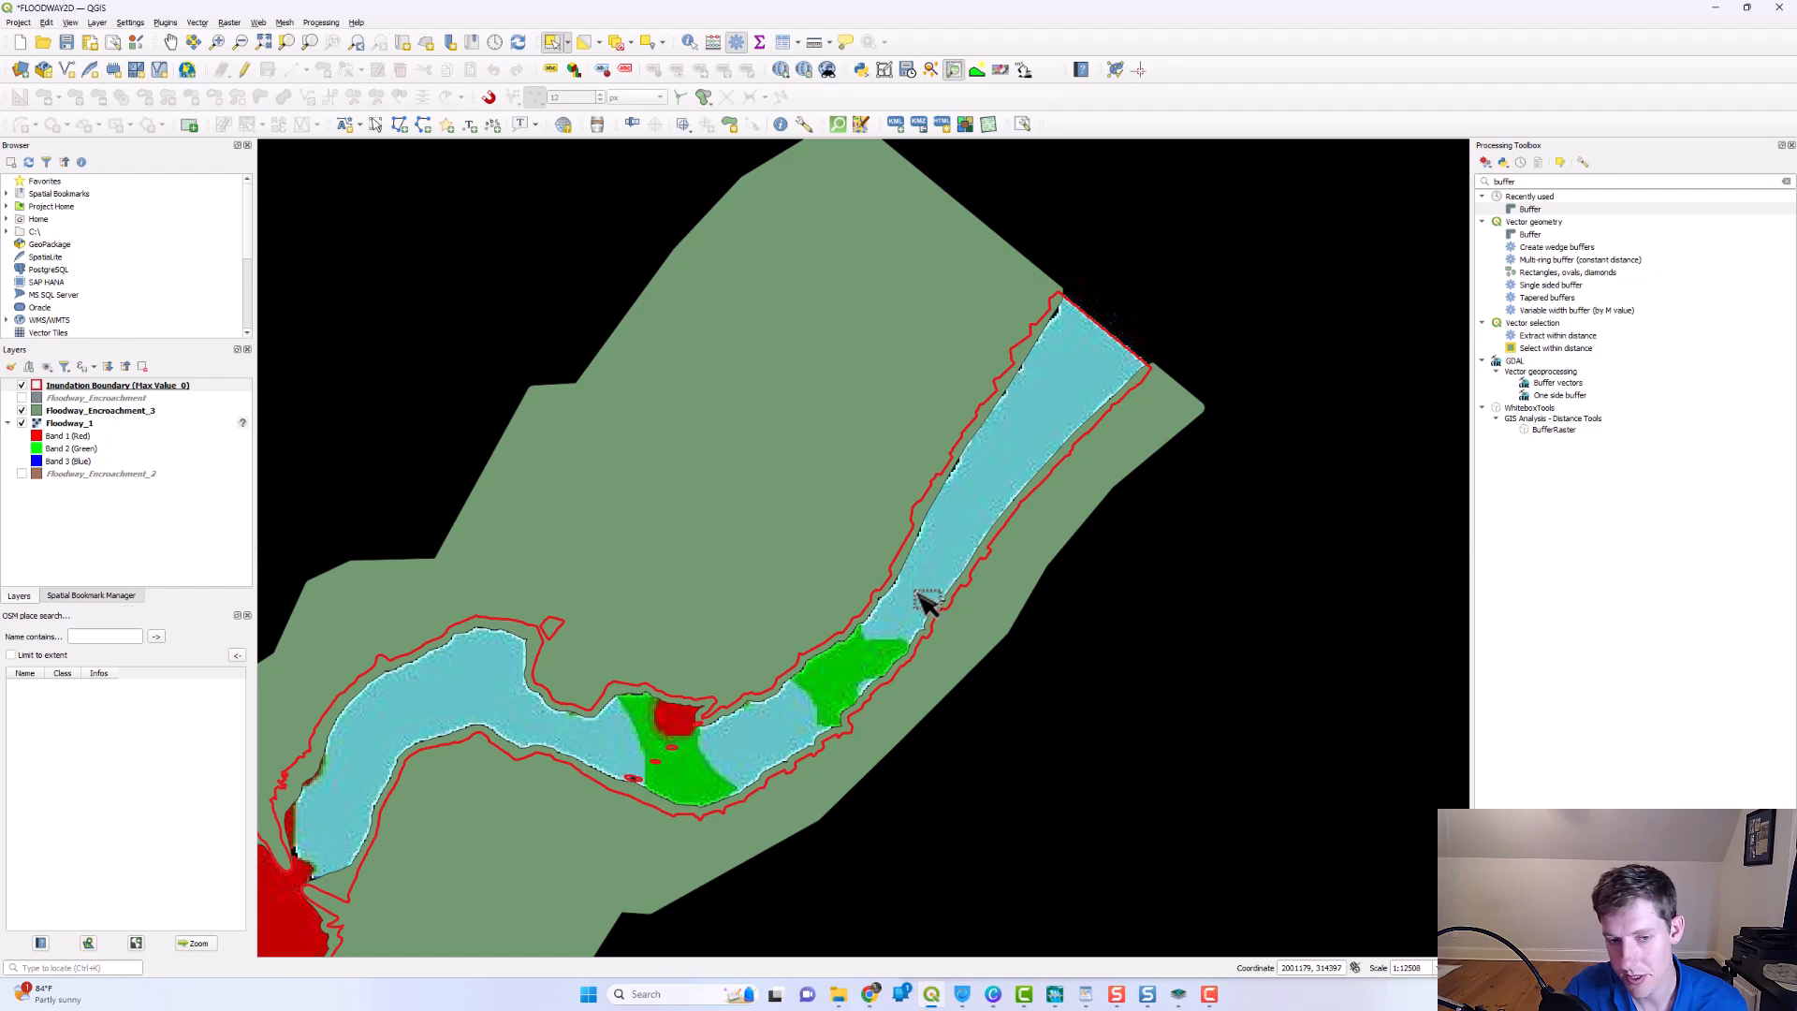
pyautogui.moveTo(825, 613); pyautogui.dragTo(922, 594)
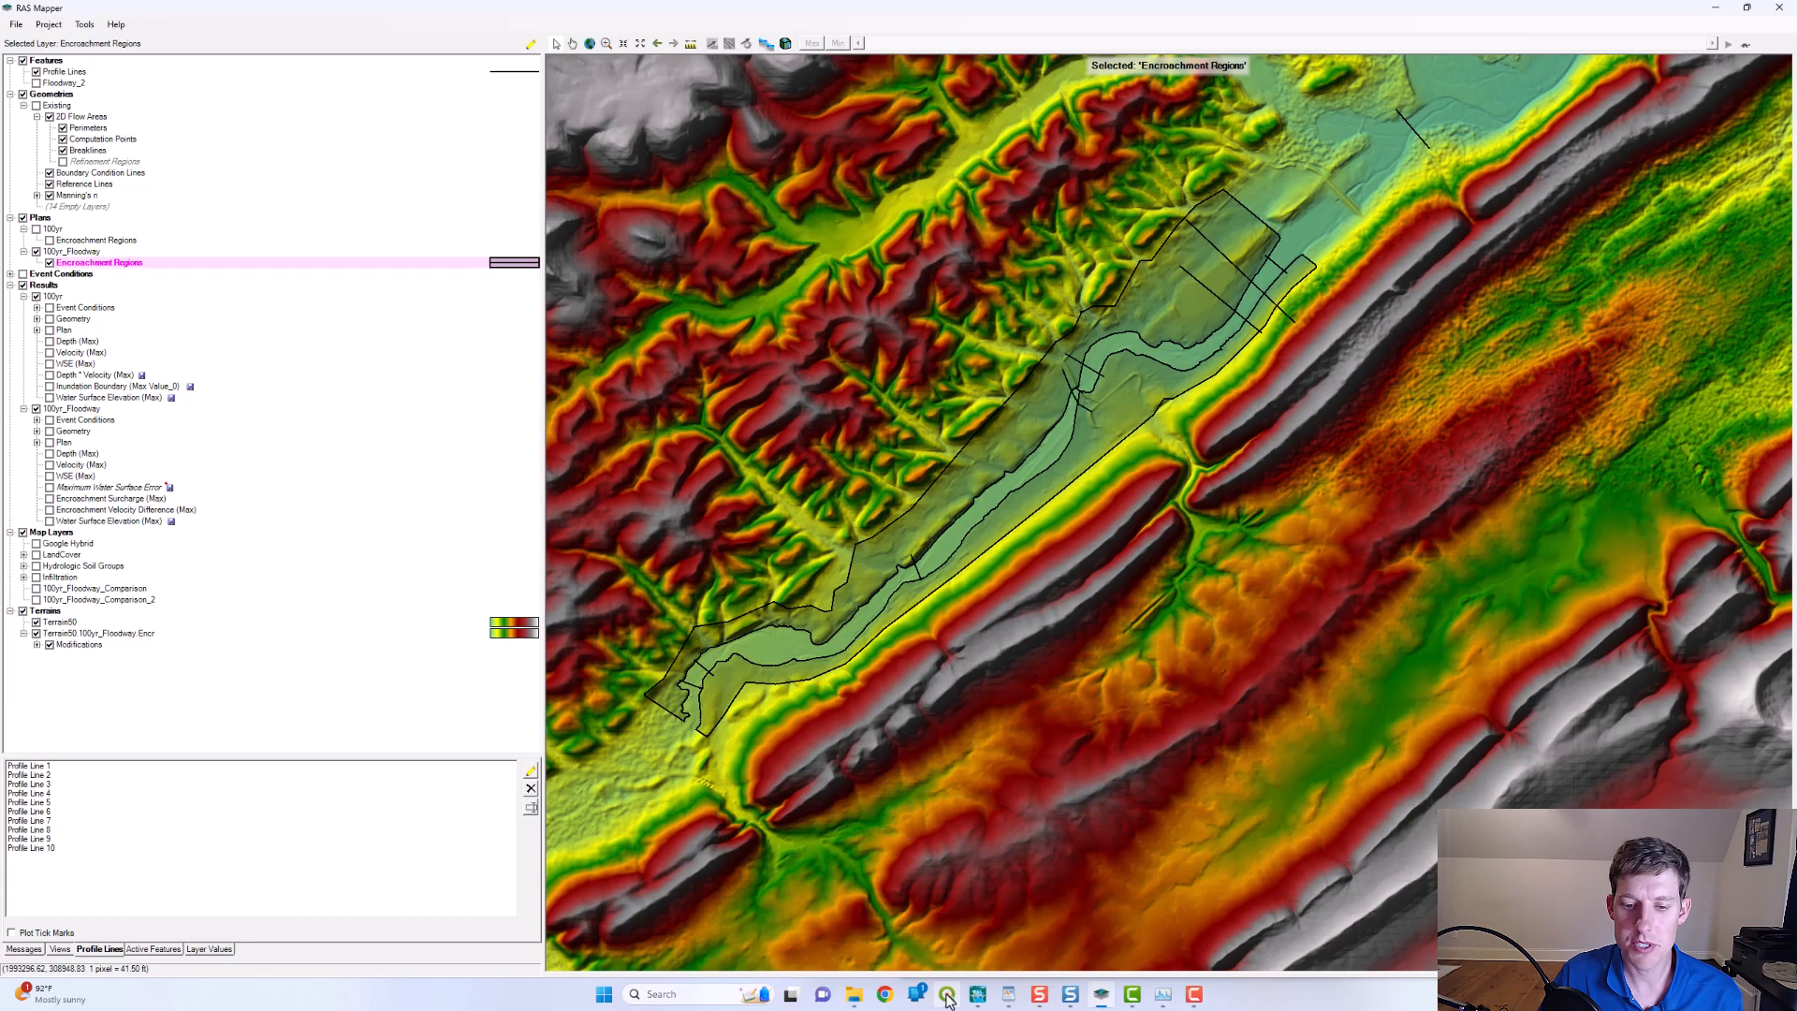
# - Switch to QGIS and review the inundation boundary, Floodway_Encroachment_3, terrain and floodway raster layers one by one
pyautogui.click(947, 996)
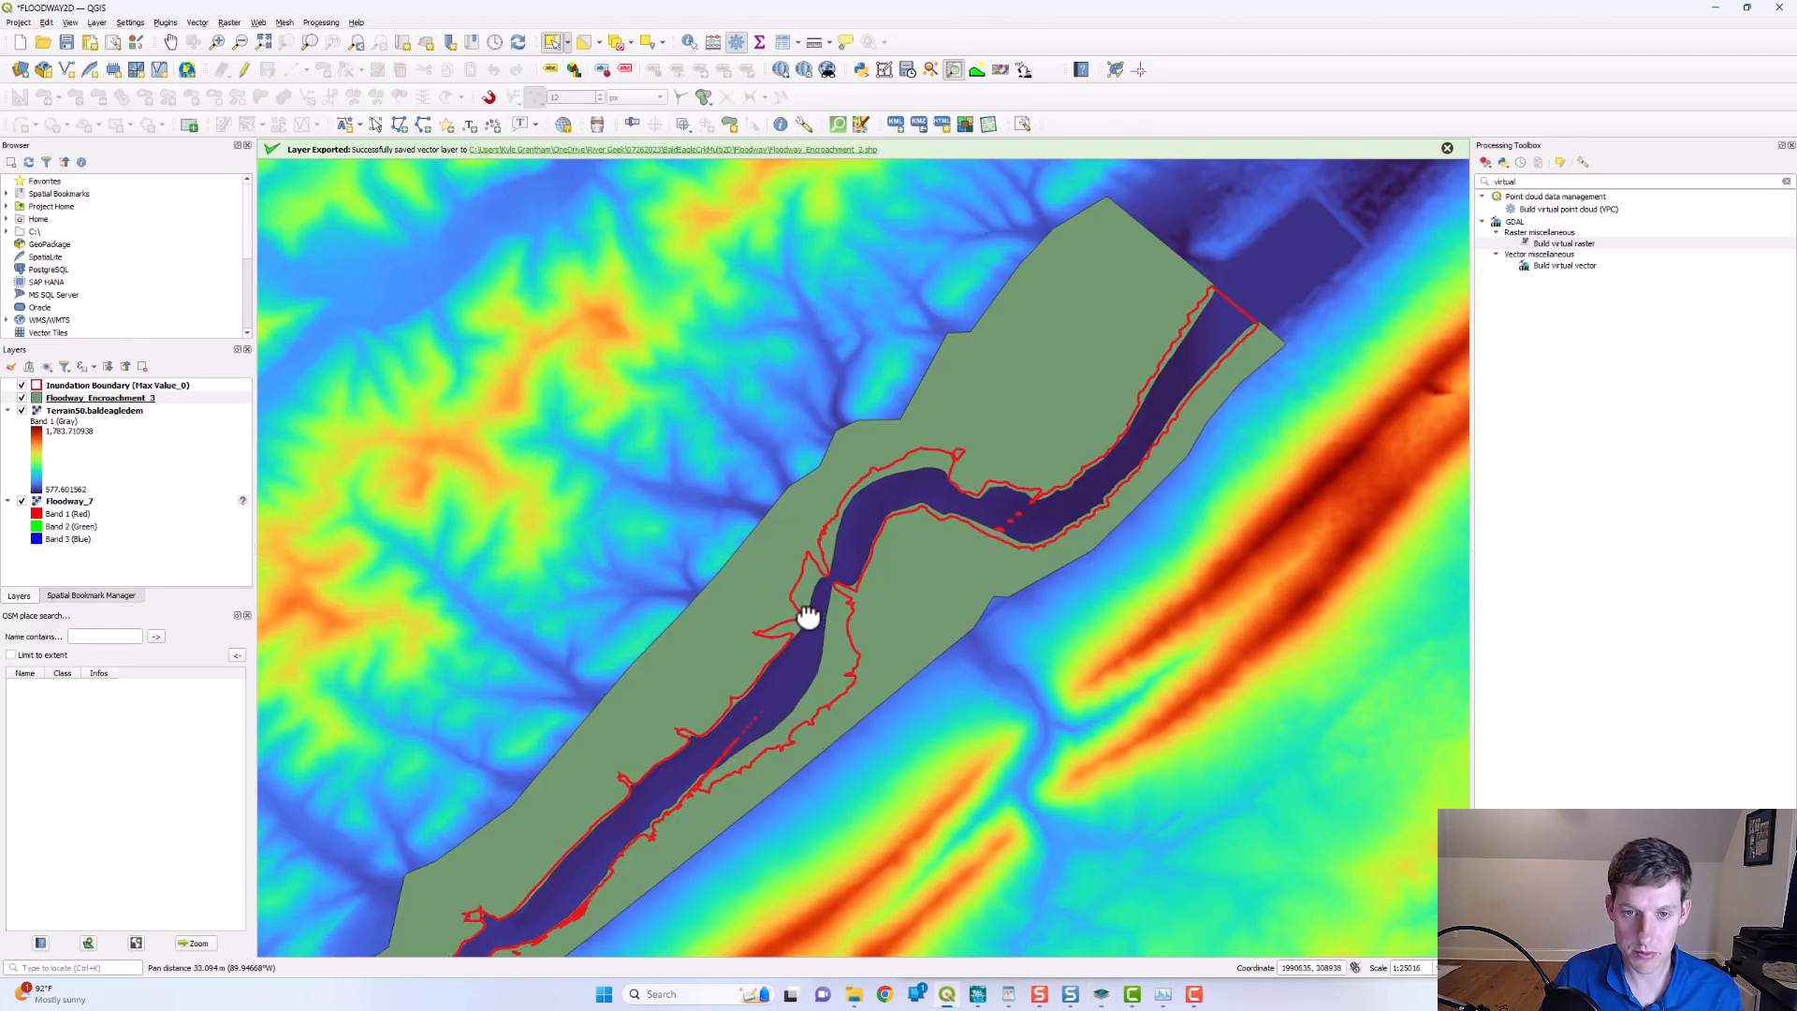
pyautogui.moveTo(740, 615); pyautogui.dragTo(995, 633)
pyautogui.moveTo(1156, 638); pyautogui.dragTo(945, 675)
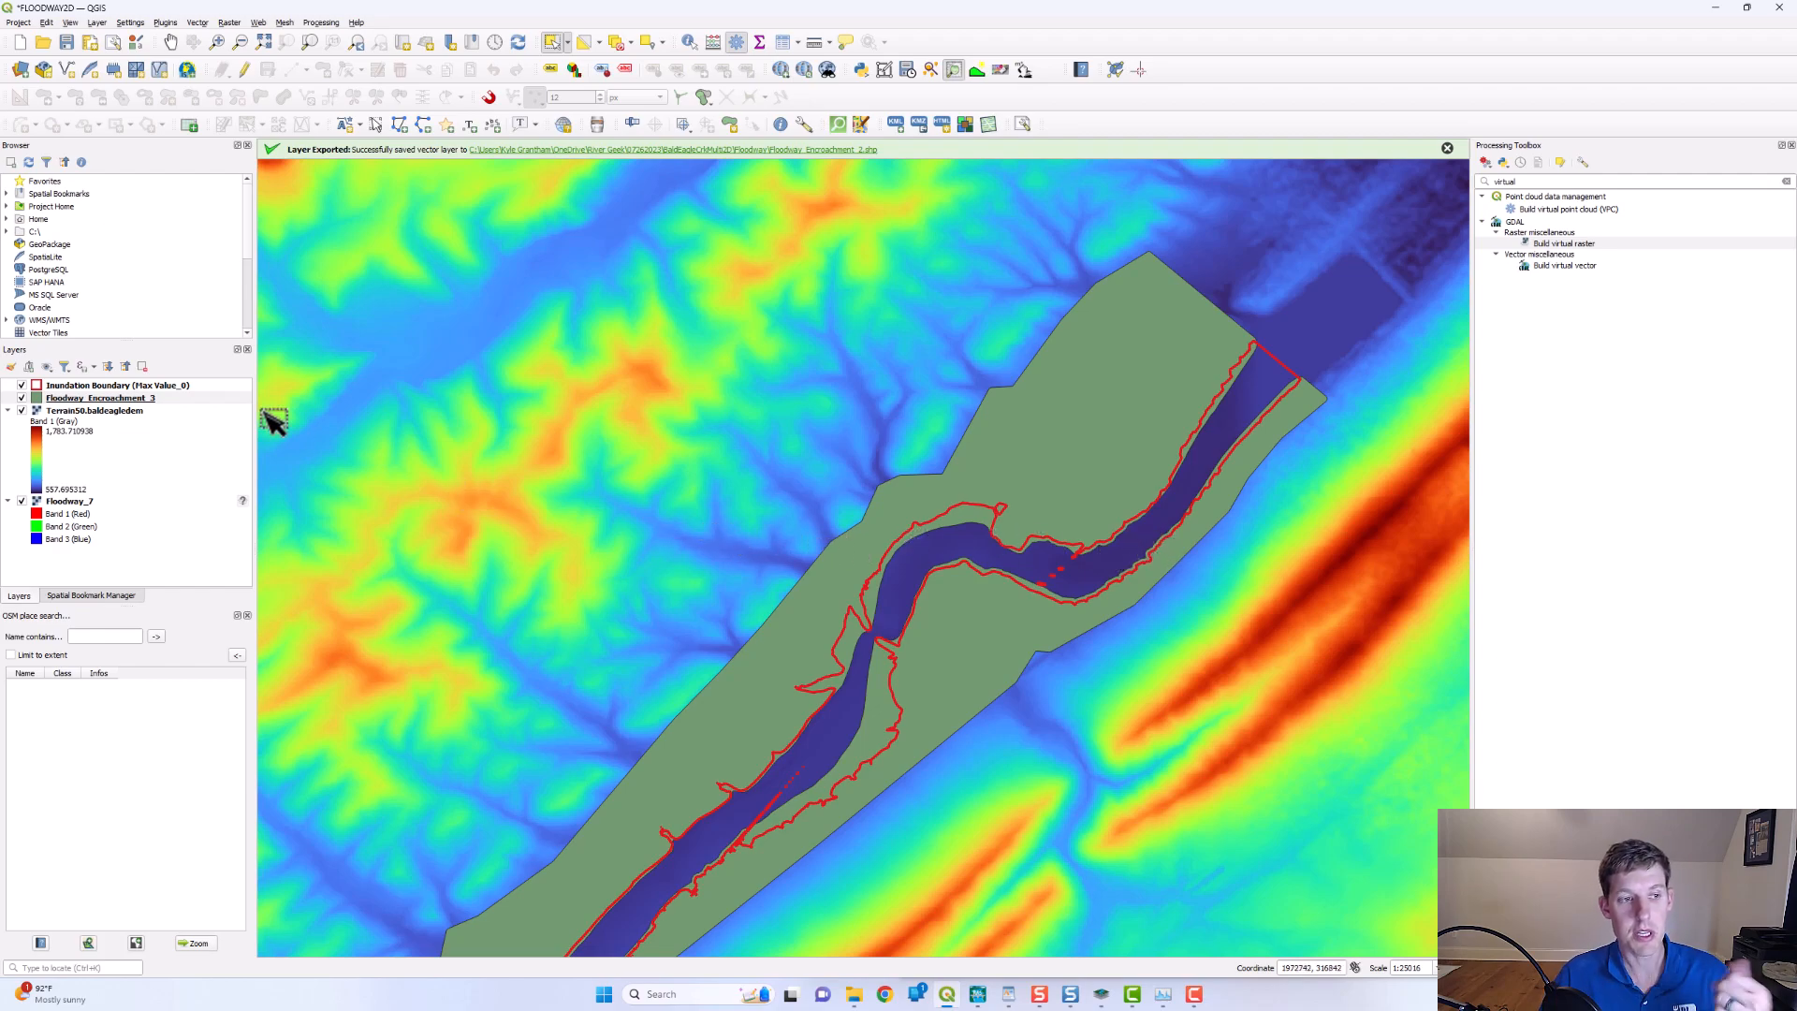
pyautogui.click(173, 386)
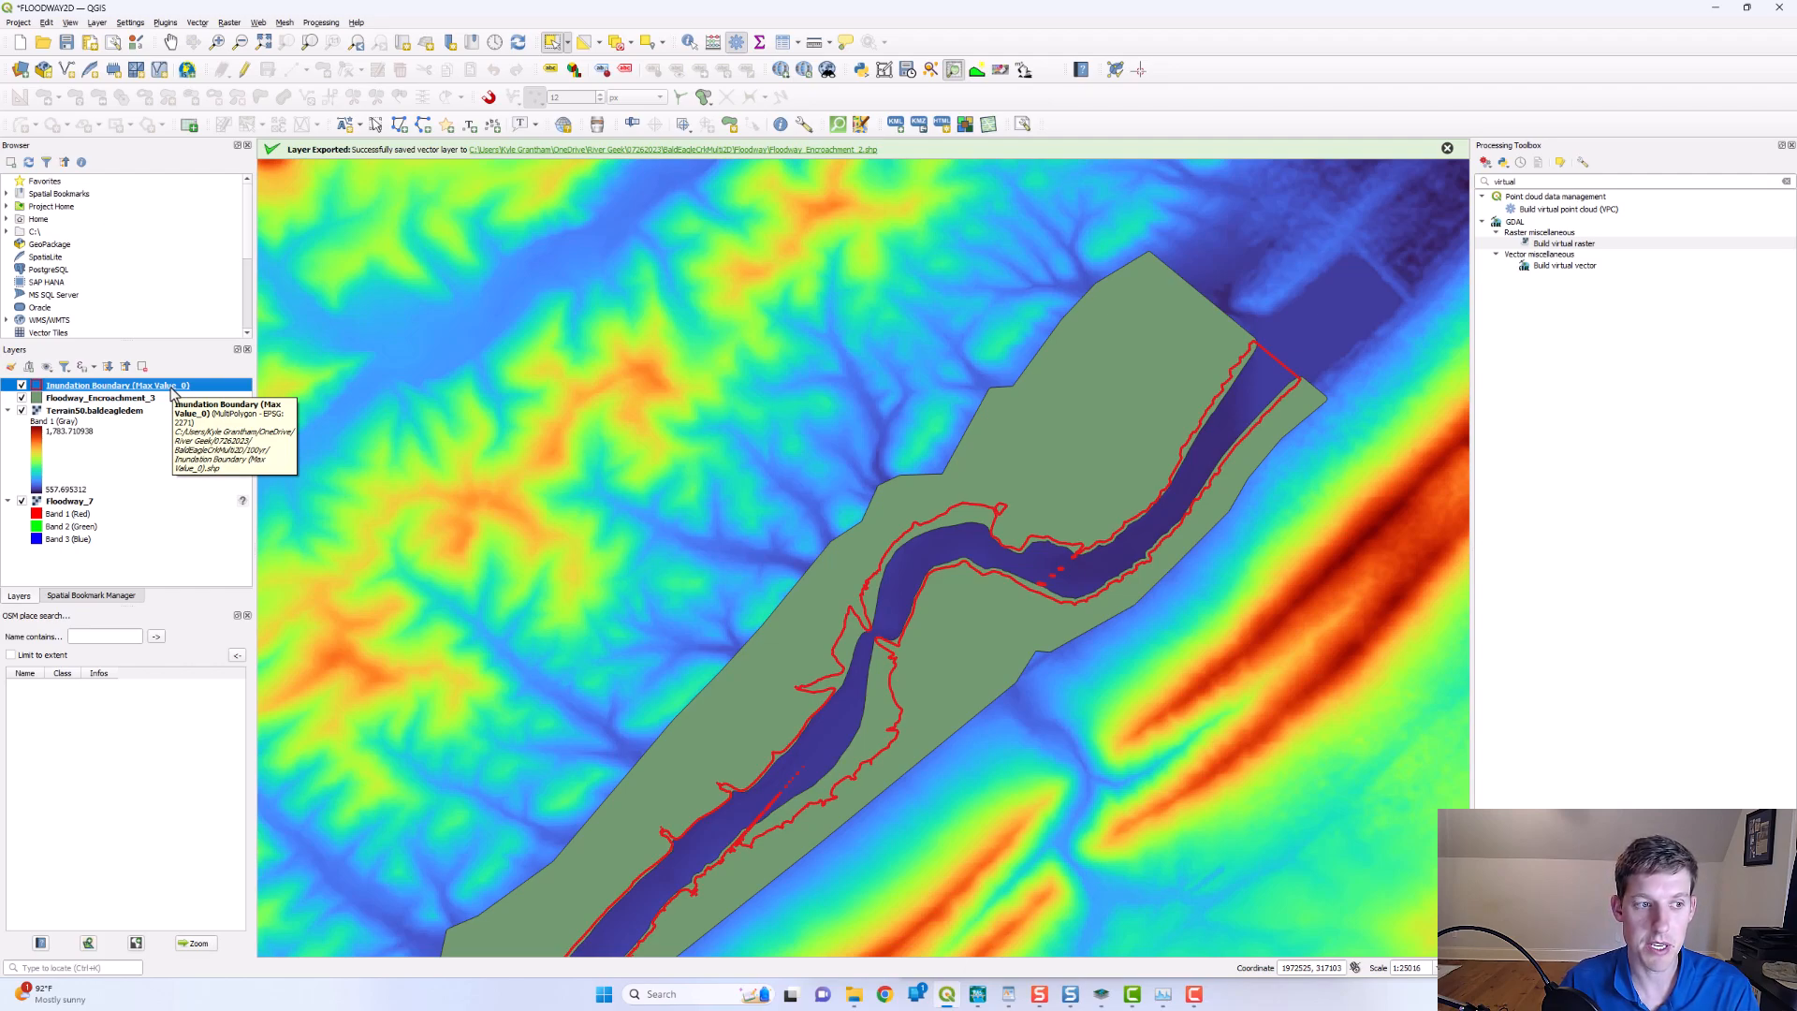
pyautogui.click(147, 402)
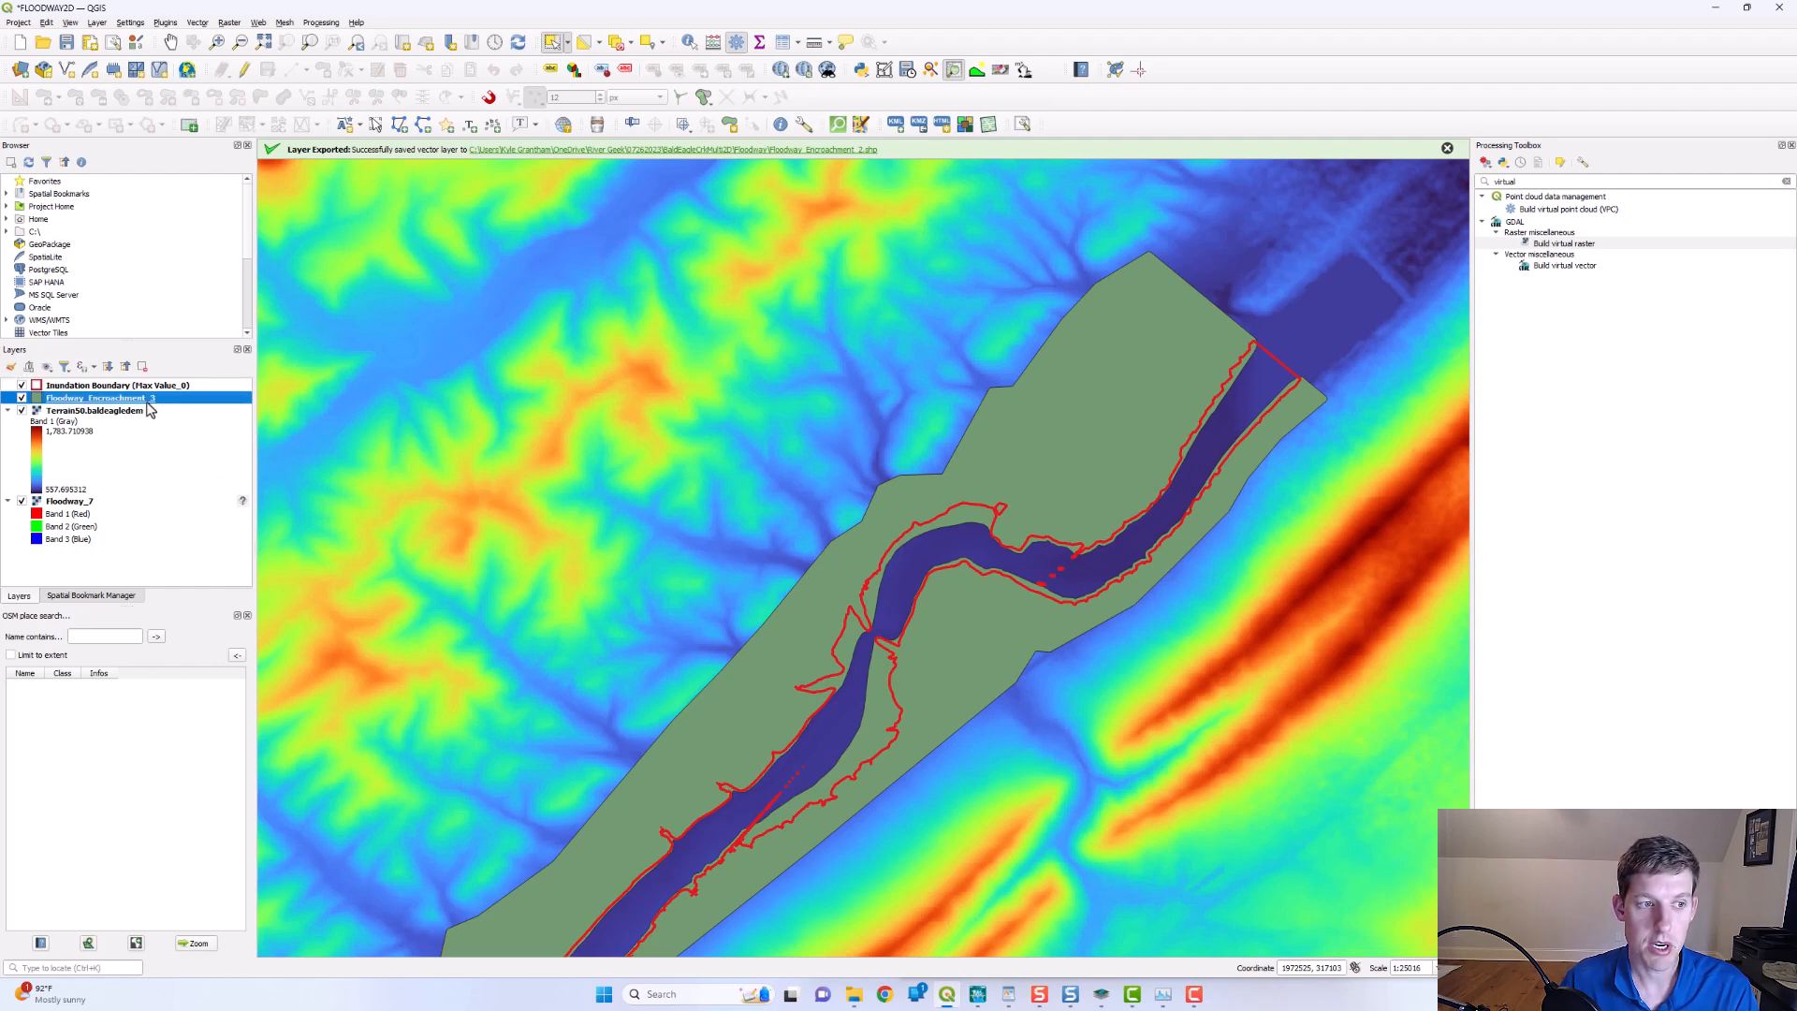
pyautogui.click(140, 413)
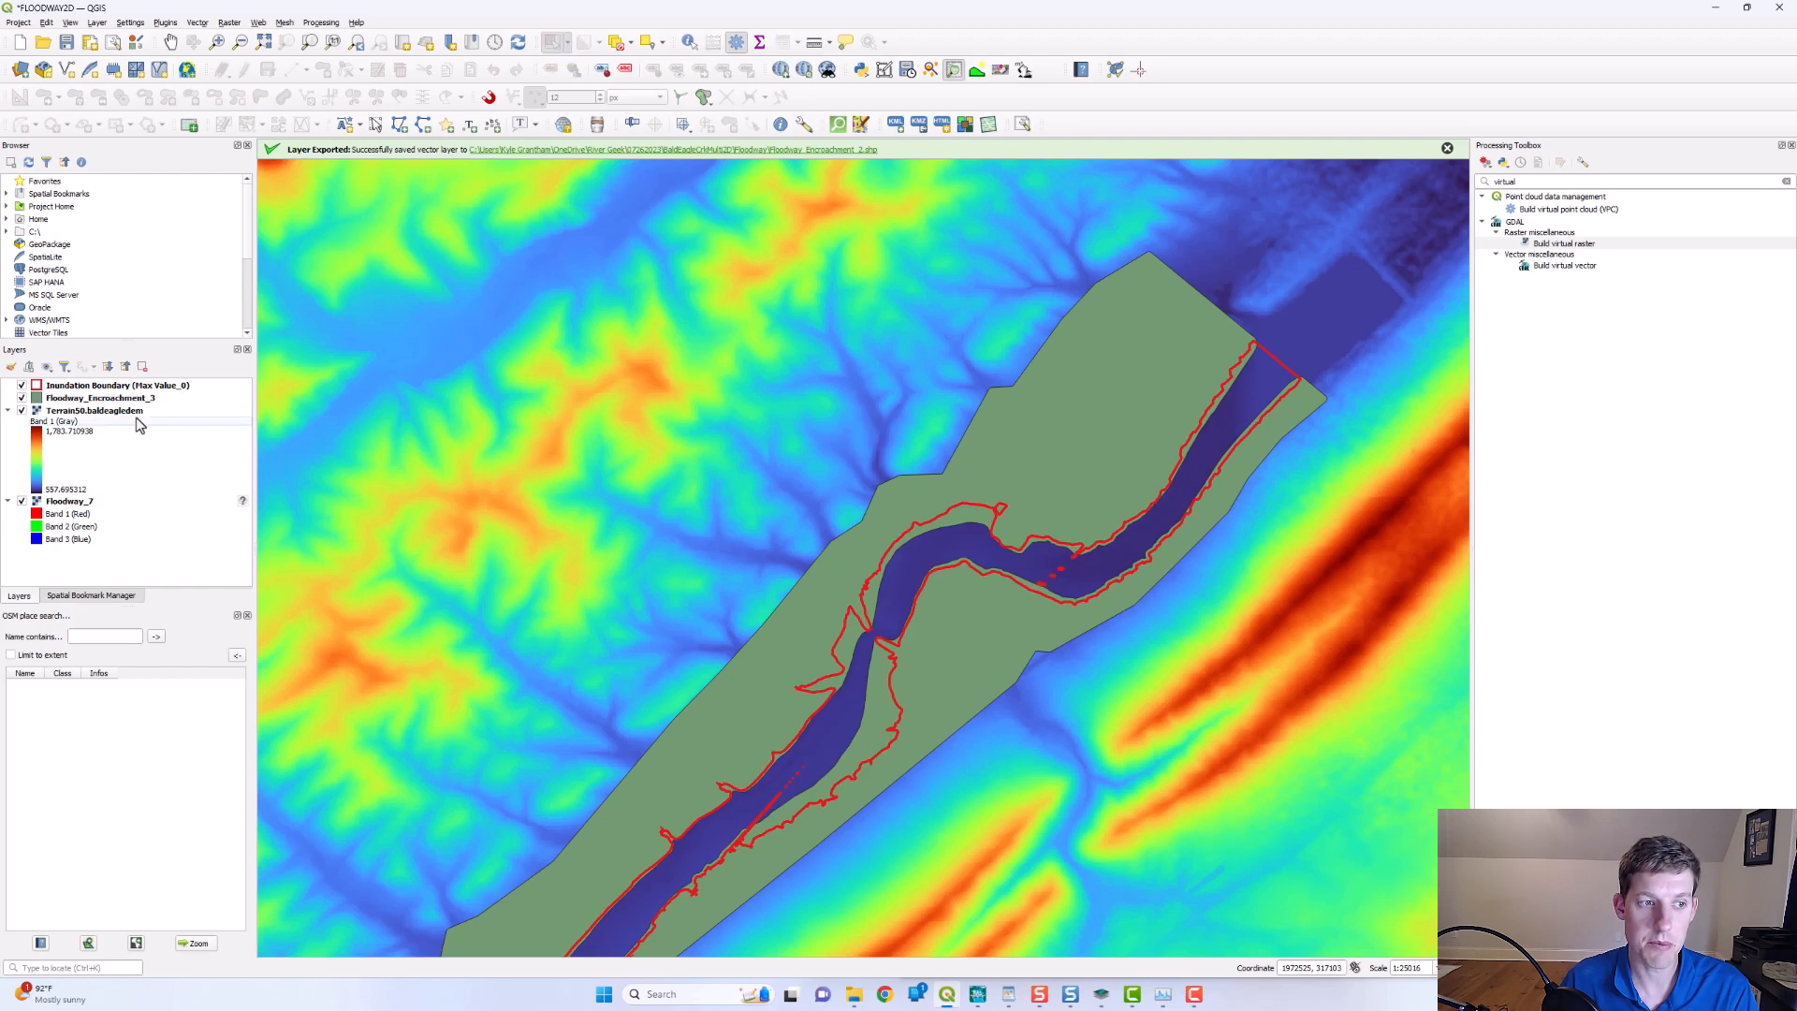
pyautogui.click(75, 502)
# - Hide the Terrain50.baldeagledem layer to inspect the floodway raster along the river, and show the terrain again
pyautogui.click(22, 411)
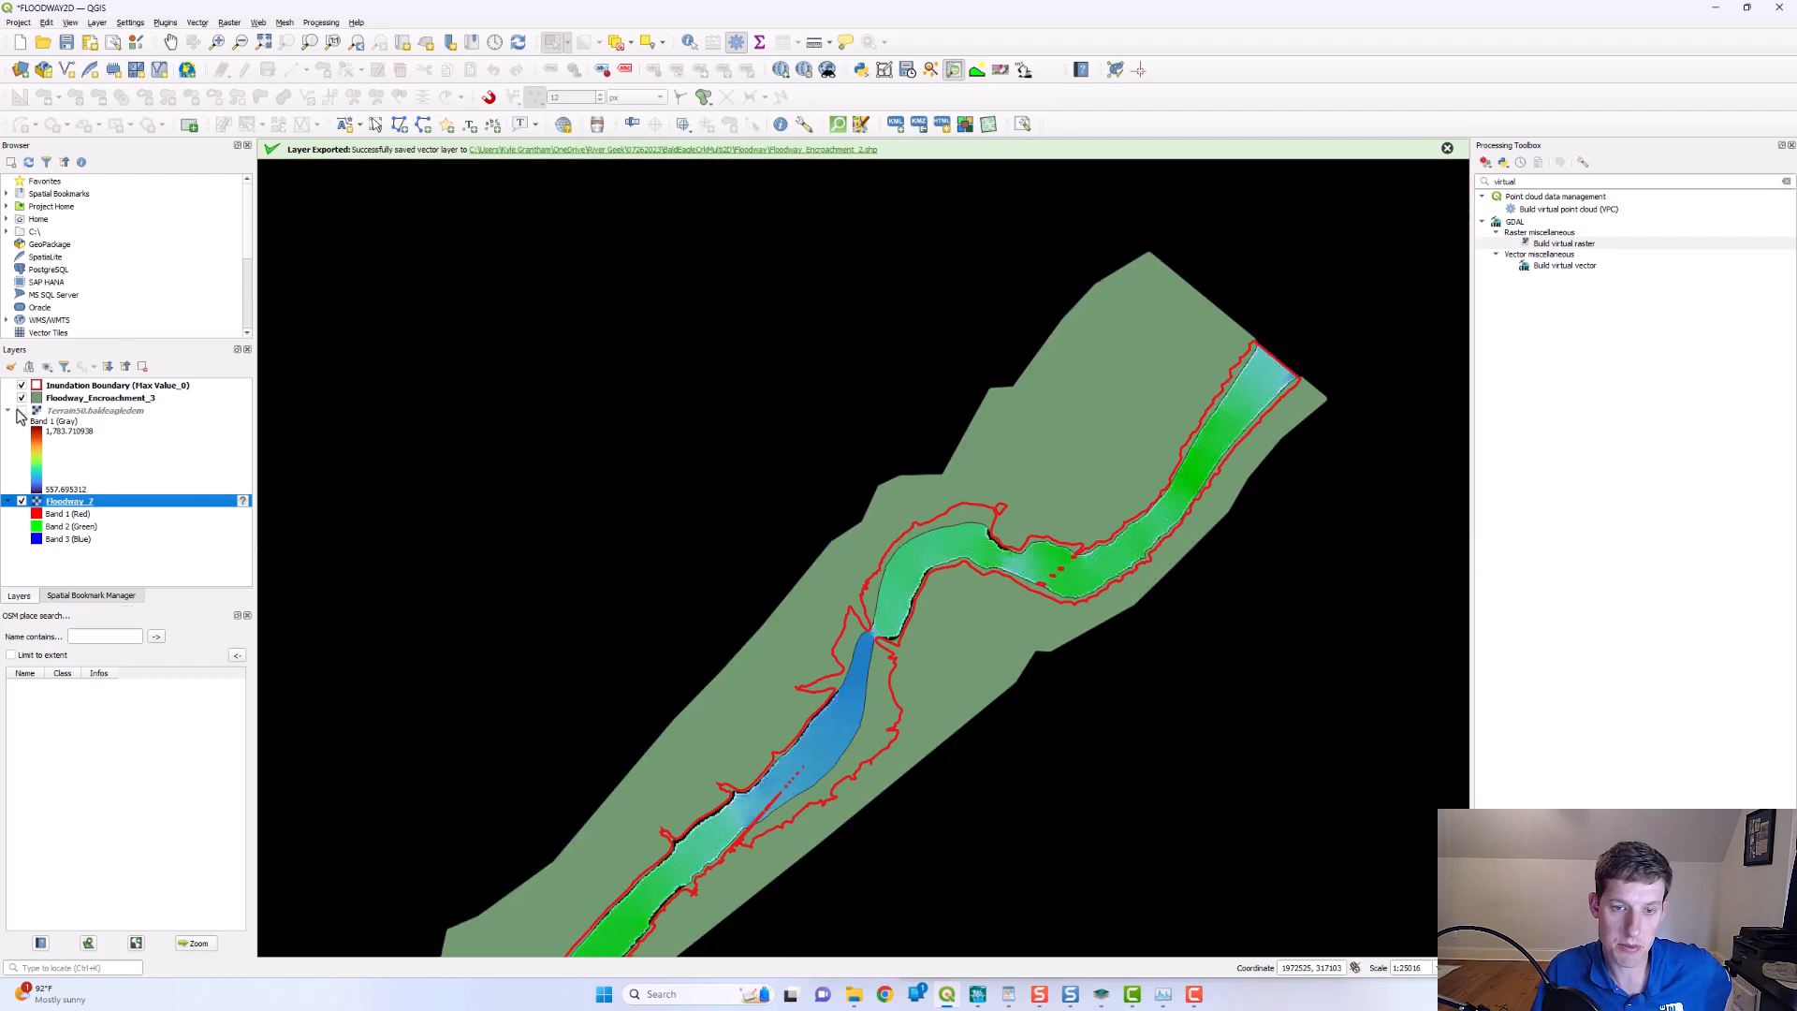
pyautogui.moveTo(683, 713); pyautogui.dragTo(797, 505)
pyautogui.moveTo(739, 728); pyautogui.dragTo(967, 583)
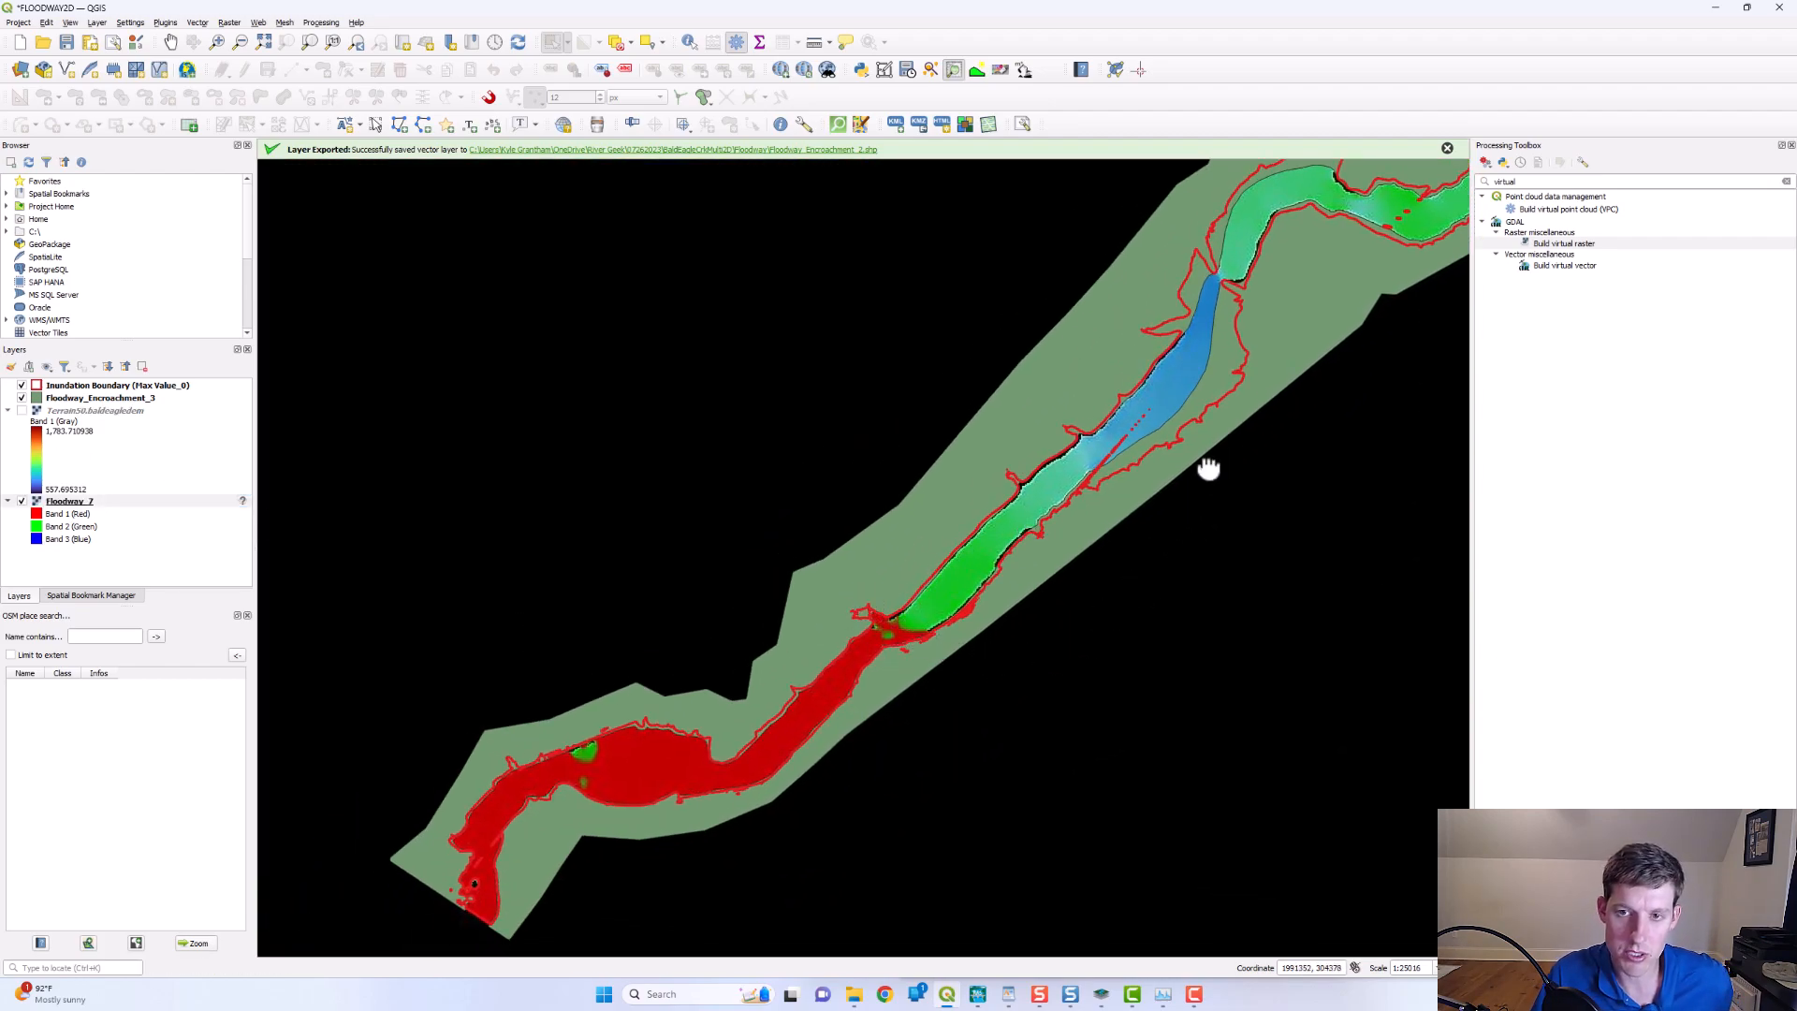
pyautogui.moveTo(1223, 453); pyautogui.dragTo(950, 675)
pyautogui.click(21, 411)
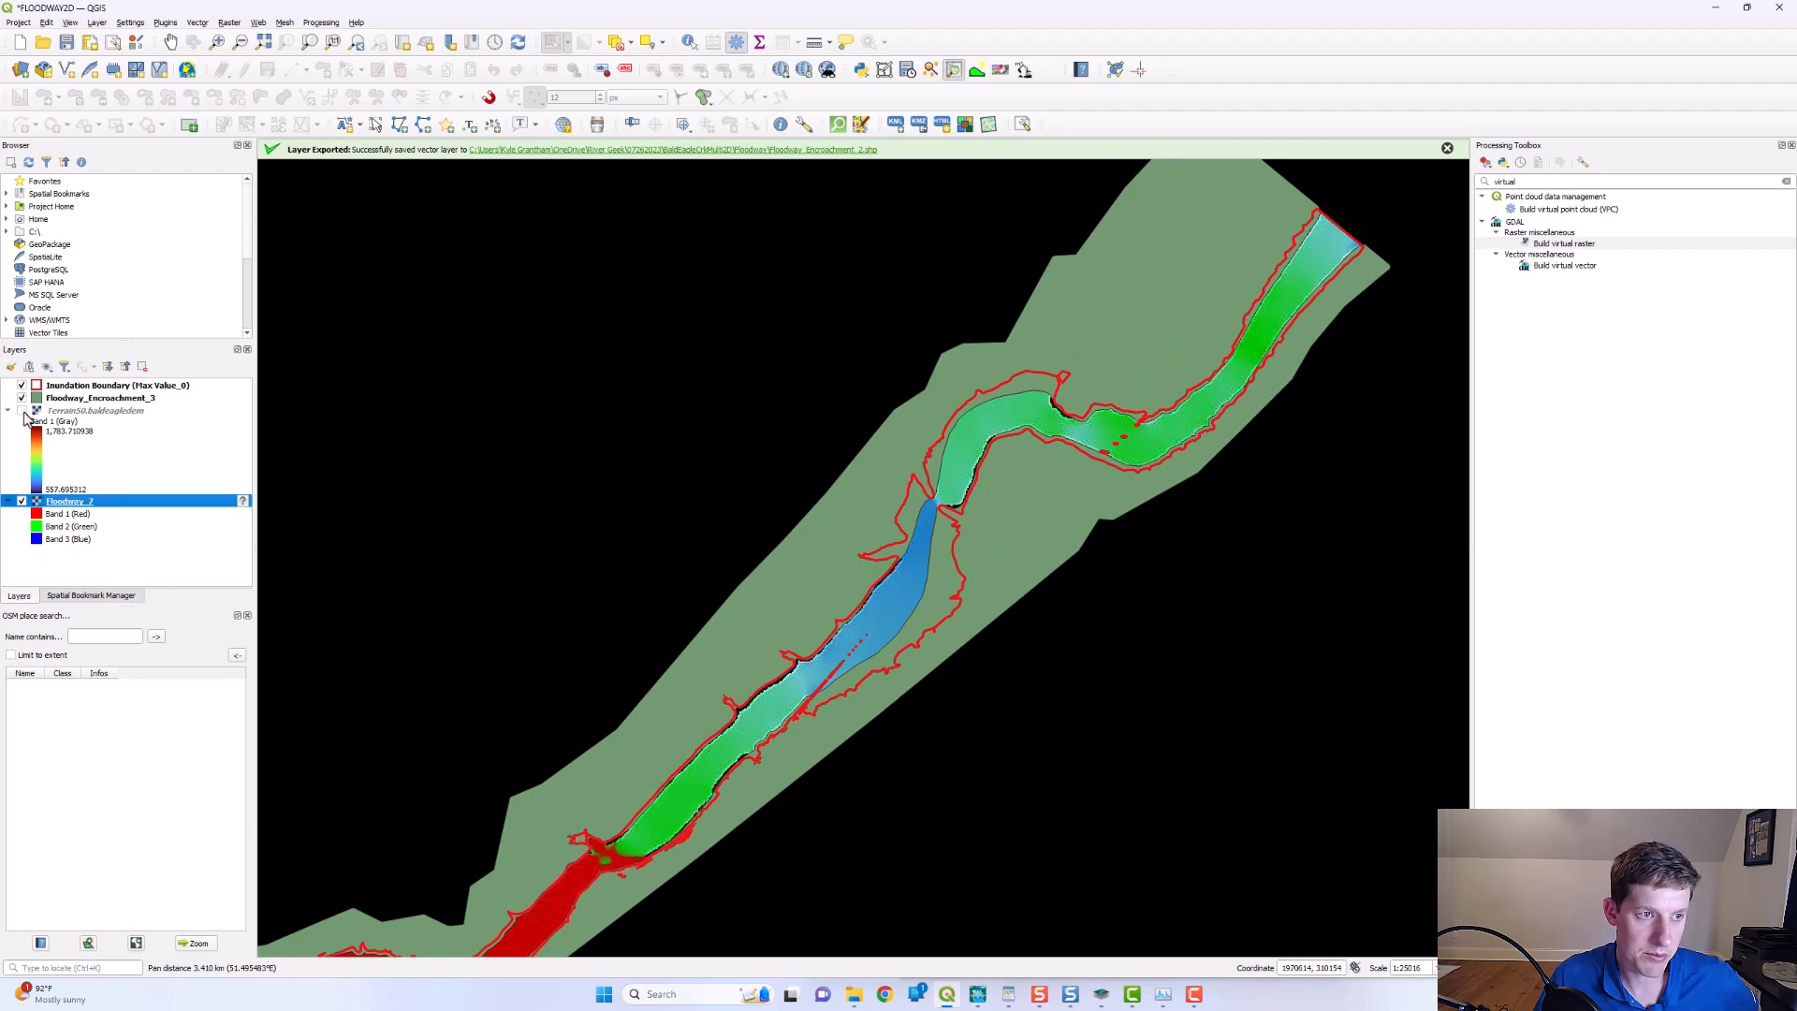
# - Examine the terrain between the encroachment edges and the inundation boundary around the upper river bend
pyautogui.scroll(5, 842, 440)
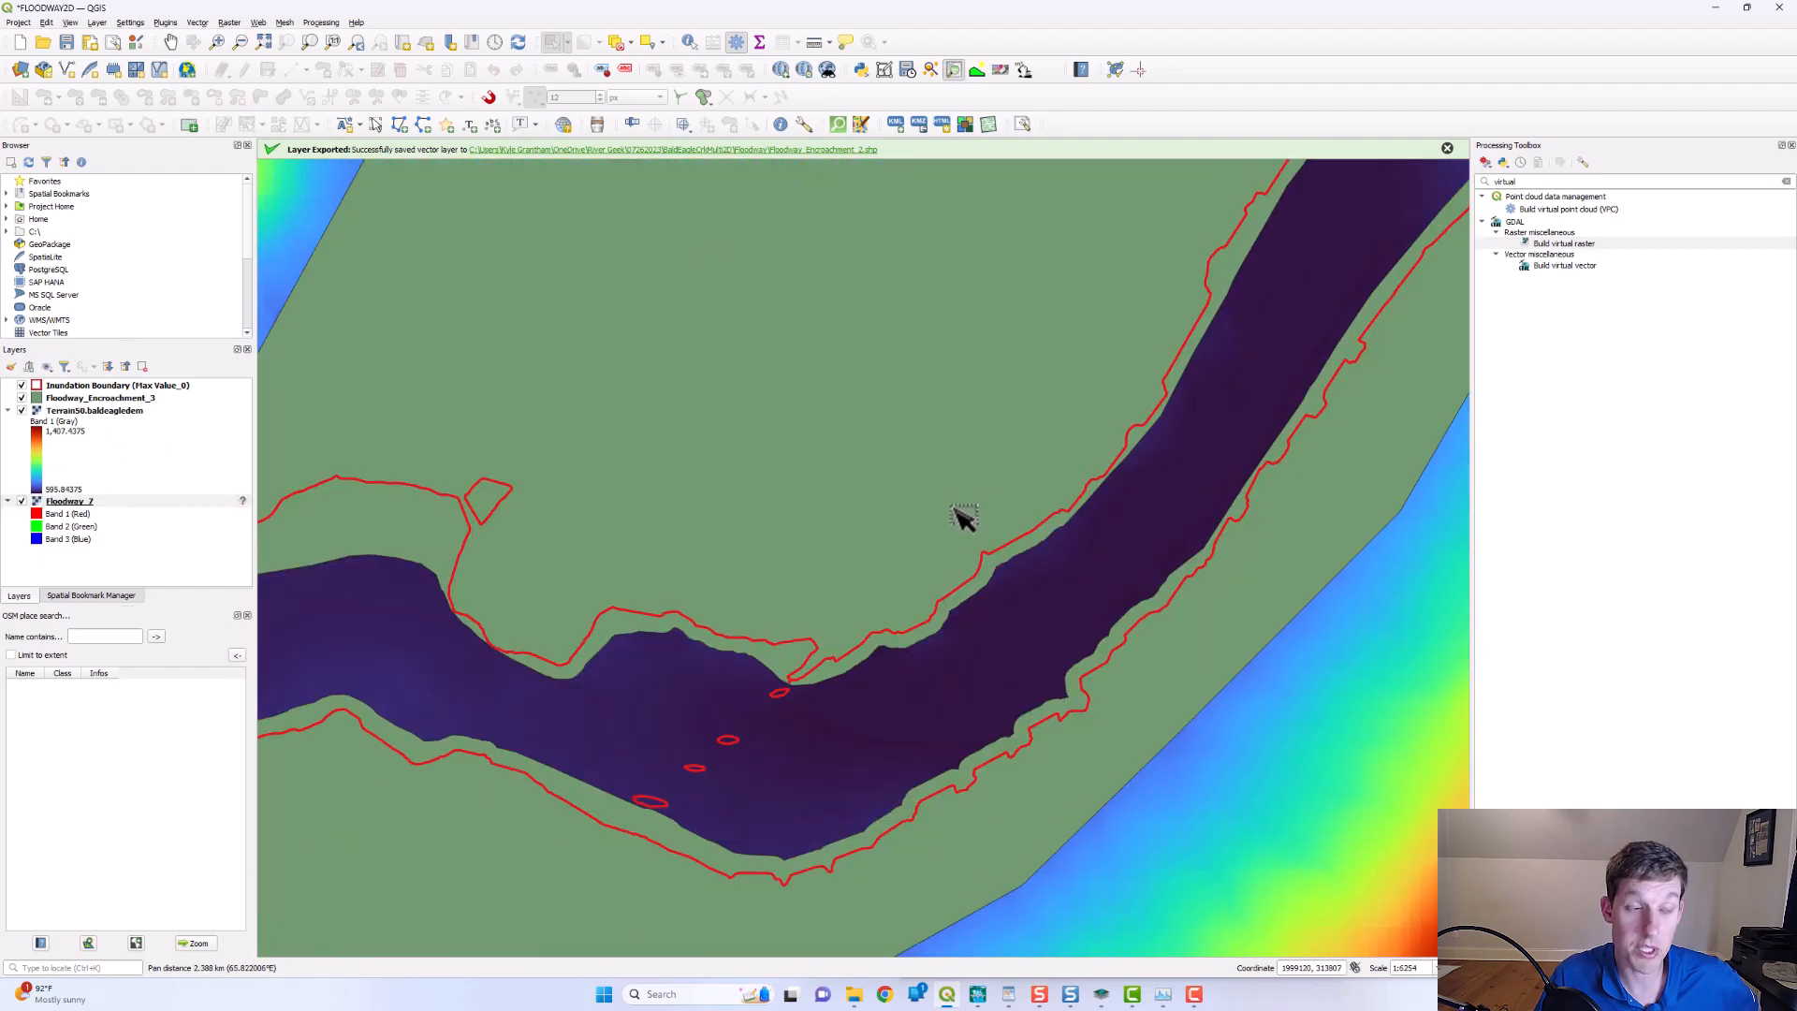
pyautogui.scroll(-1, 951, 512)
pyautogui.moveTo(835, 557); pyautogui.dragTo(995, 500)
pyautogui.scroll(1, 730, 594)
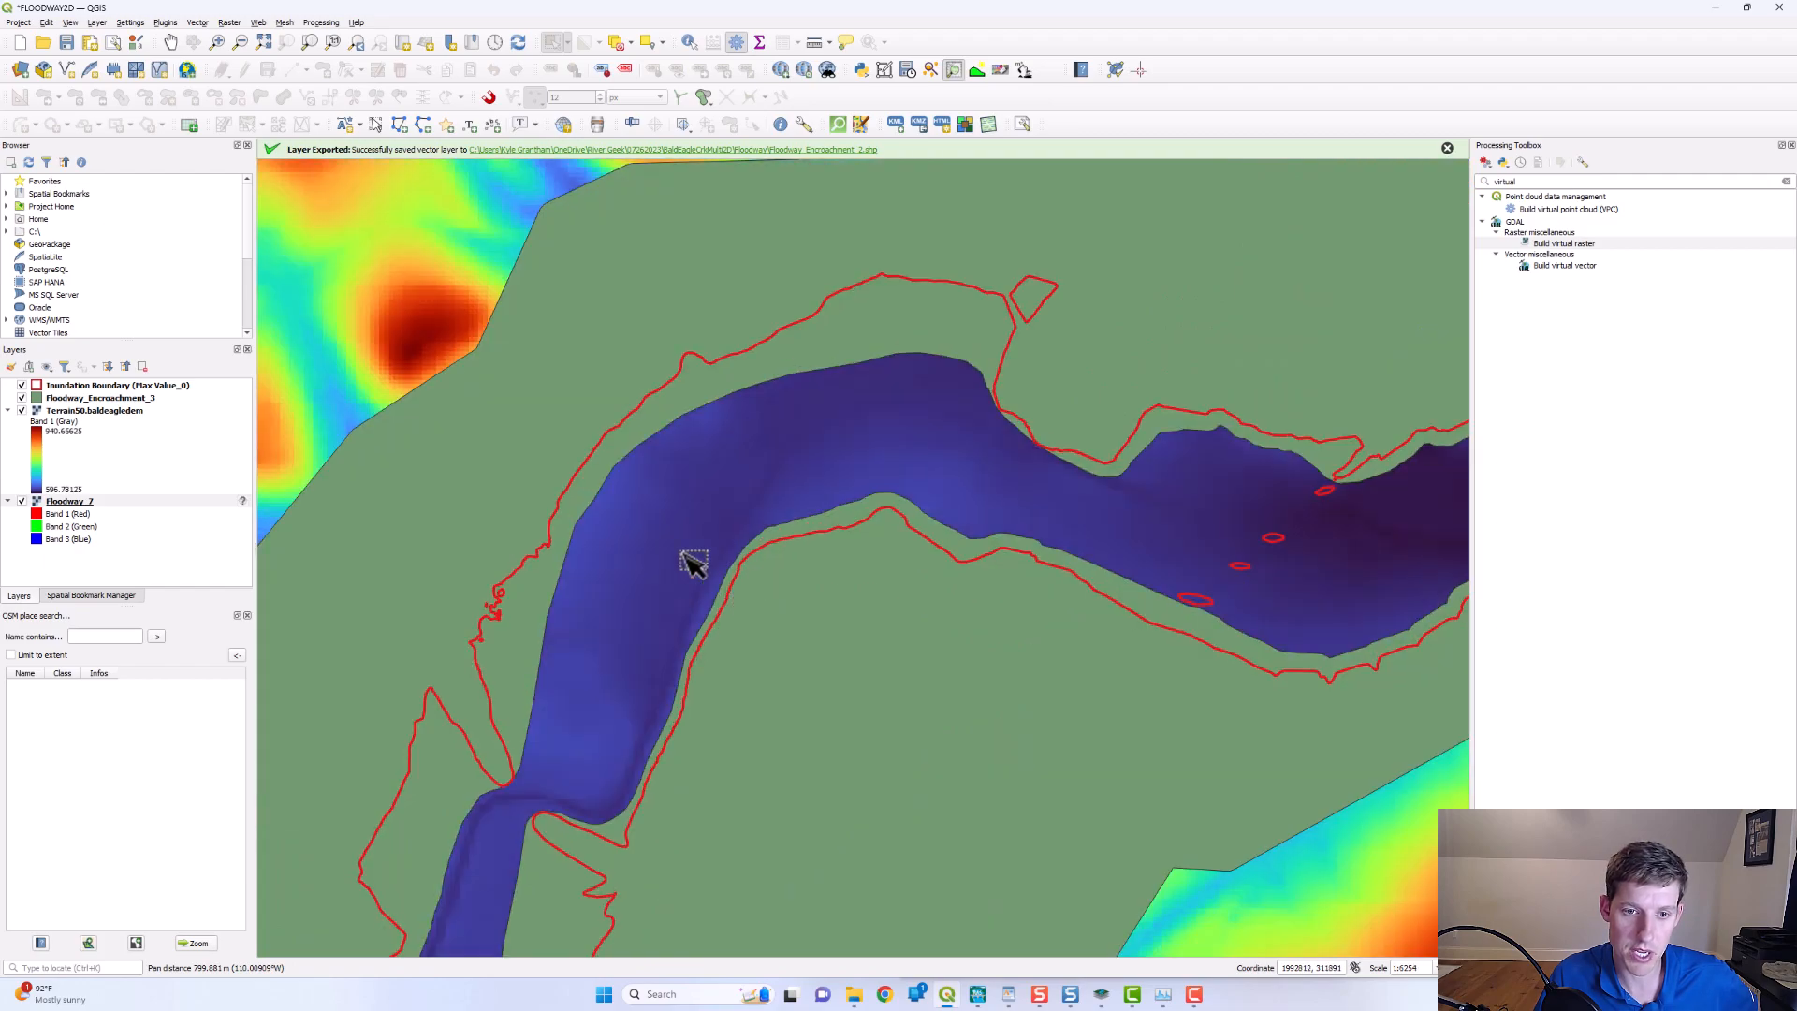
pyautogui.scroll(5, 739, 580)
pyautogui.scroll(-4, 922, 439)
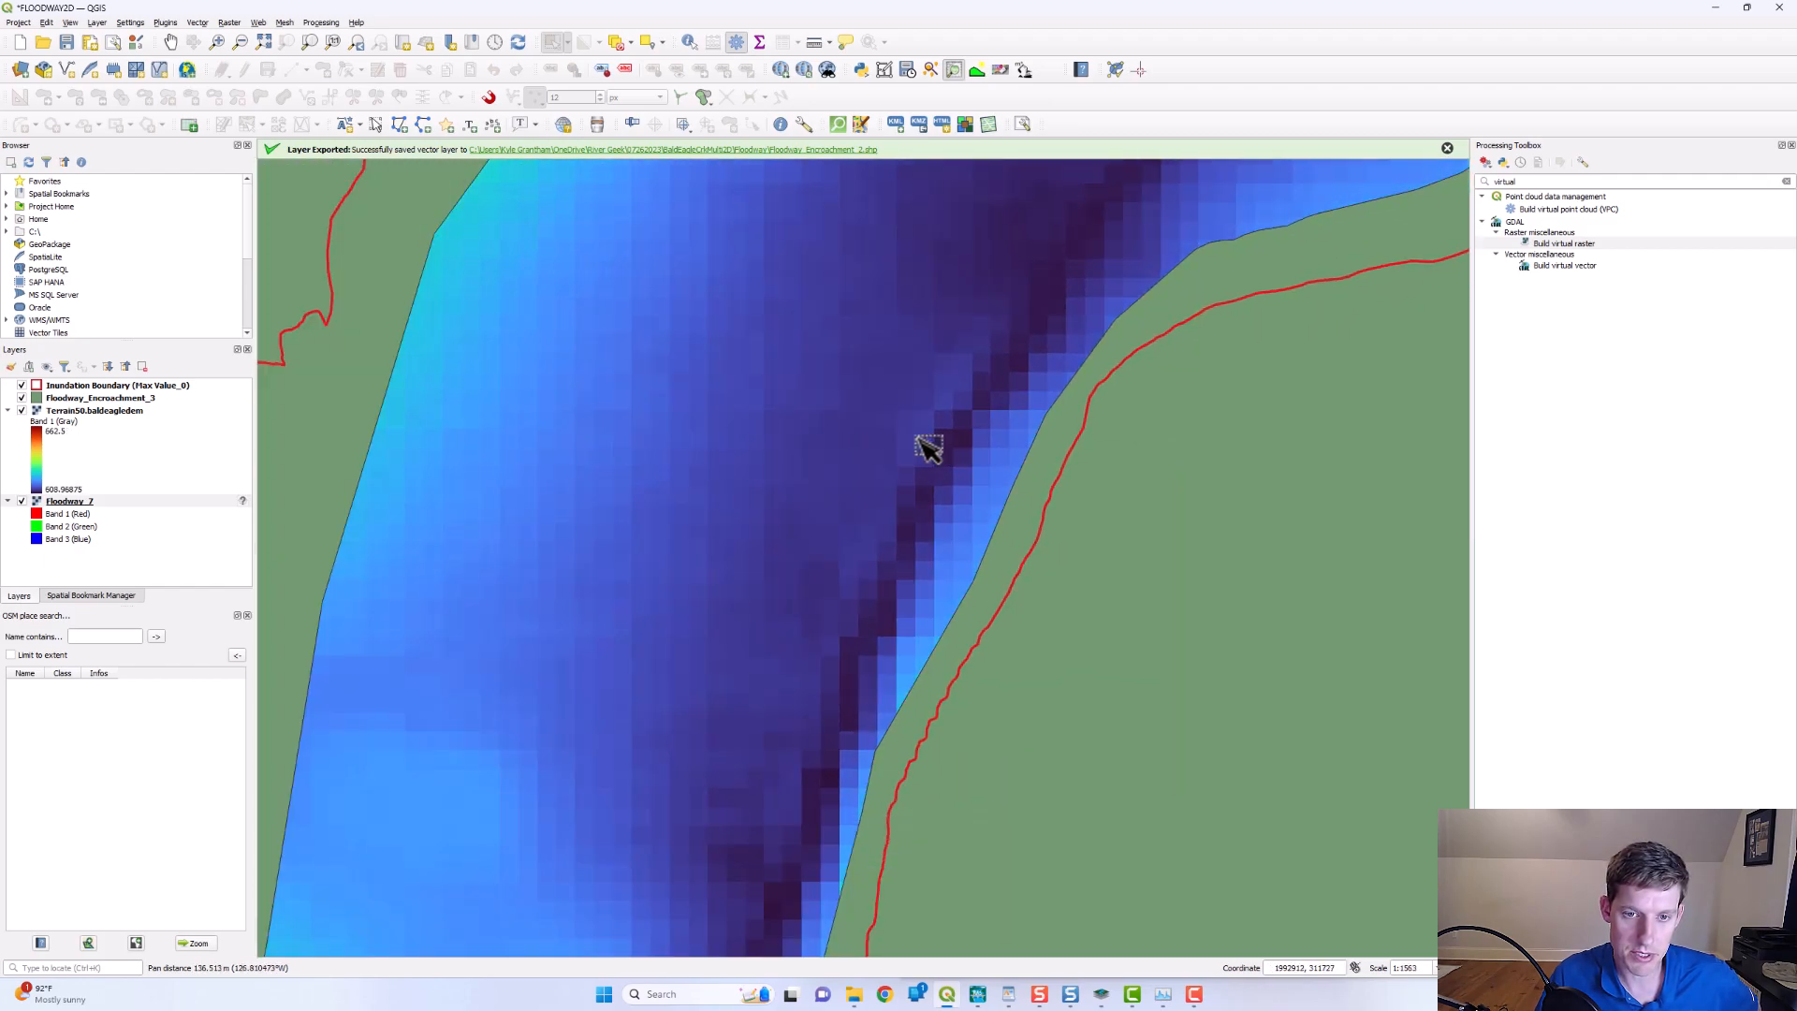
pyautogui.scroll(-1, 922, 398)
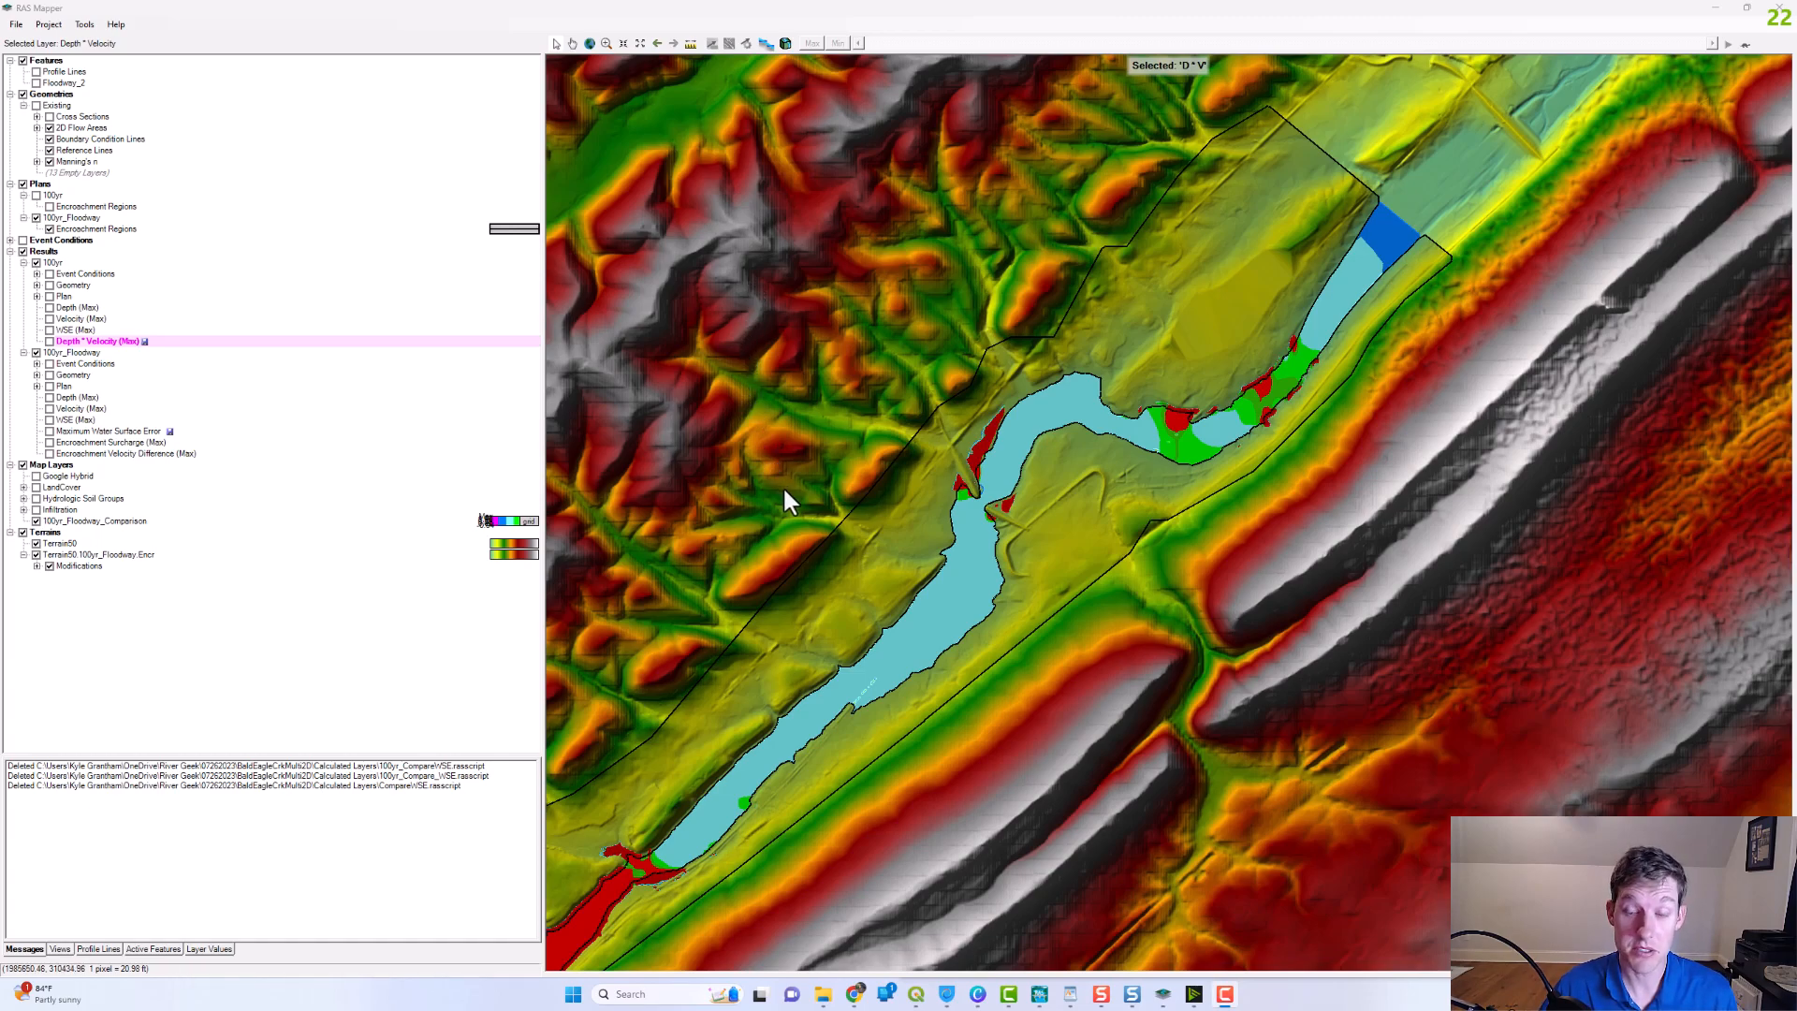
# - Switch to RAS Mapper and examine the 100yr_Floodway_Comparison map along the upper and middle river reaches
pyautogui.moveTo(1339, 401)
pyautogui.mouseDown()
pyautogui.moveTo(1317, 433)
pyautogui.moveTo(1352, 351)
pyautogui.moveTo(1368, 401)
pyautogui.mouseUp()
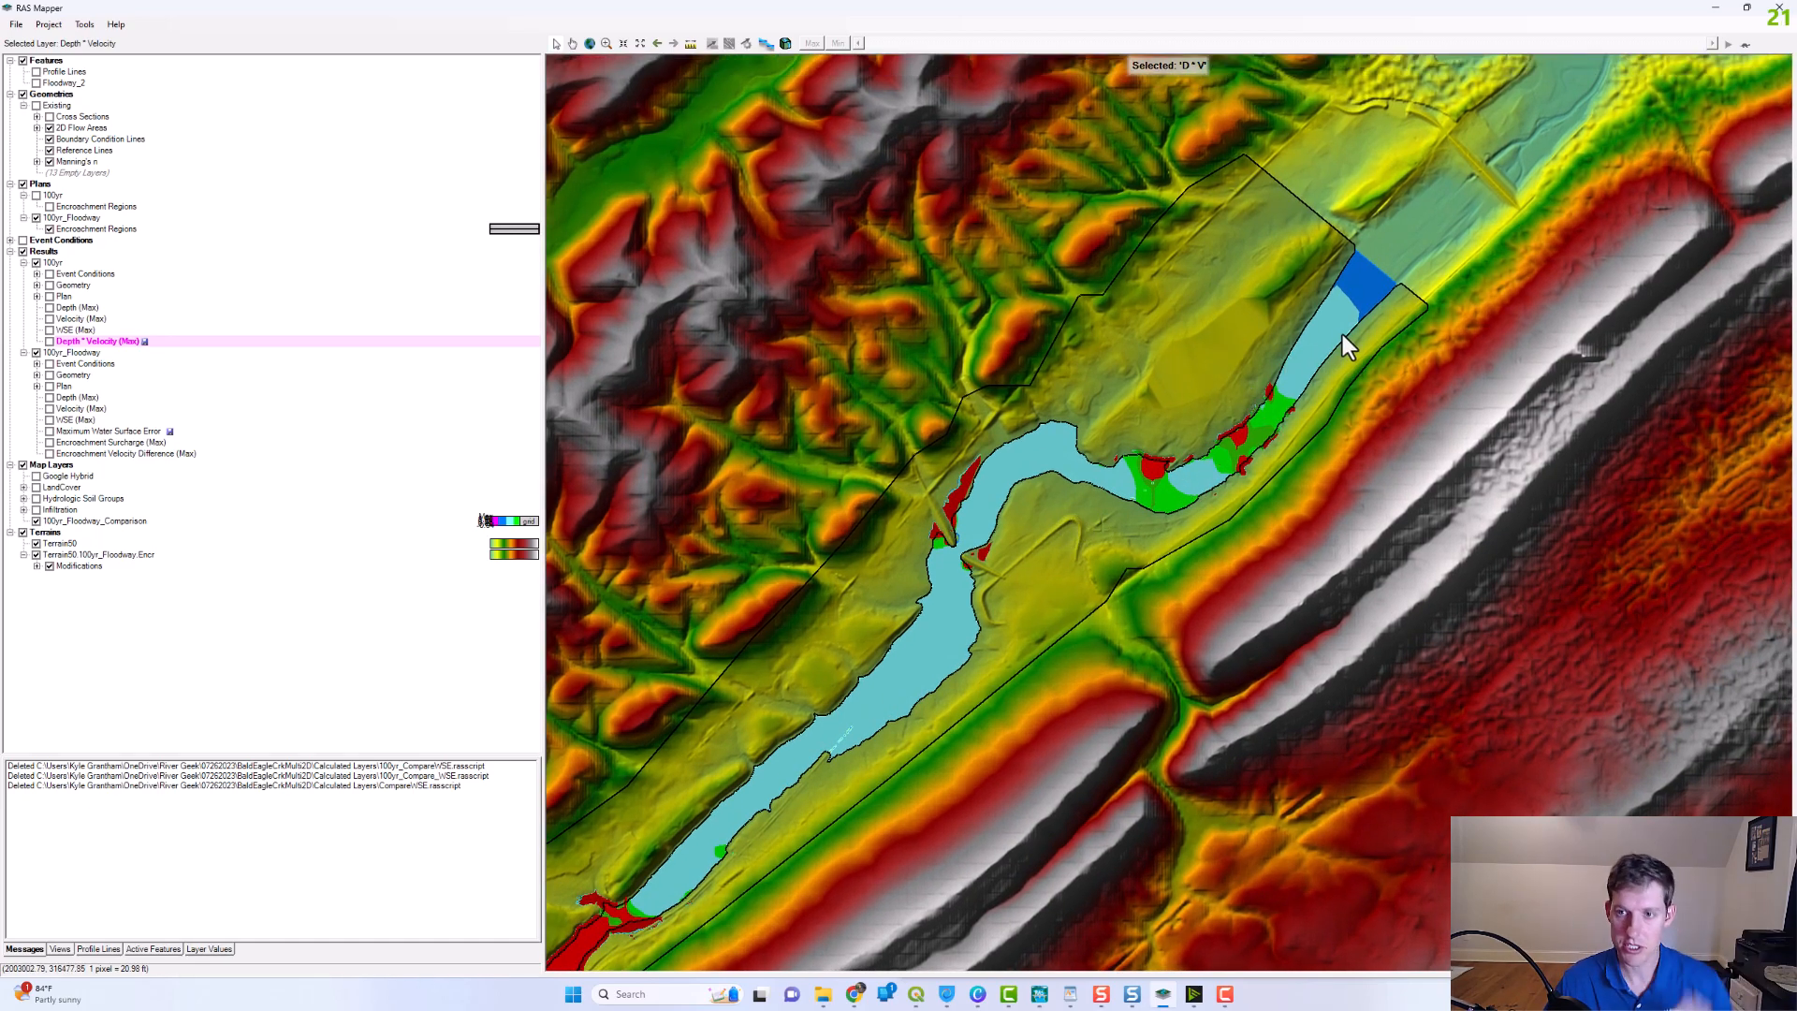
pyautogui.moveTo(1284, 422); pyautogui.dragTo(1327, 314)
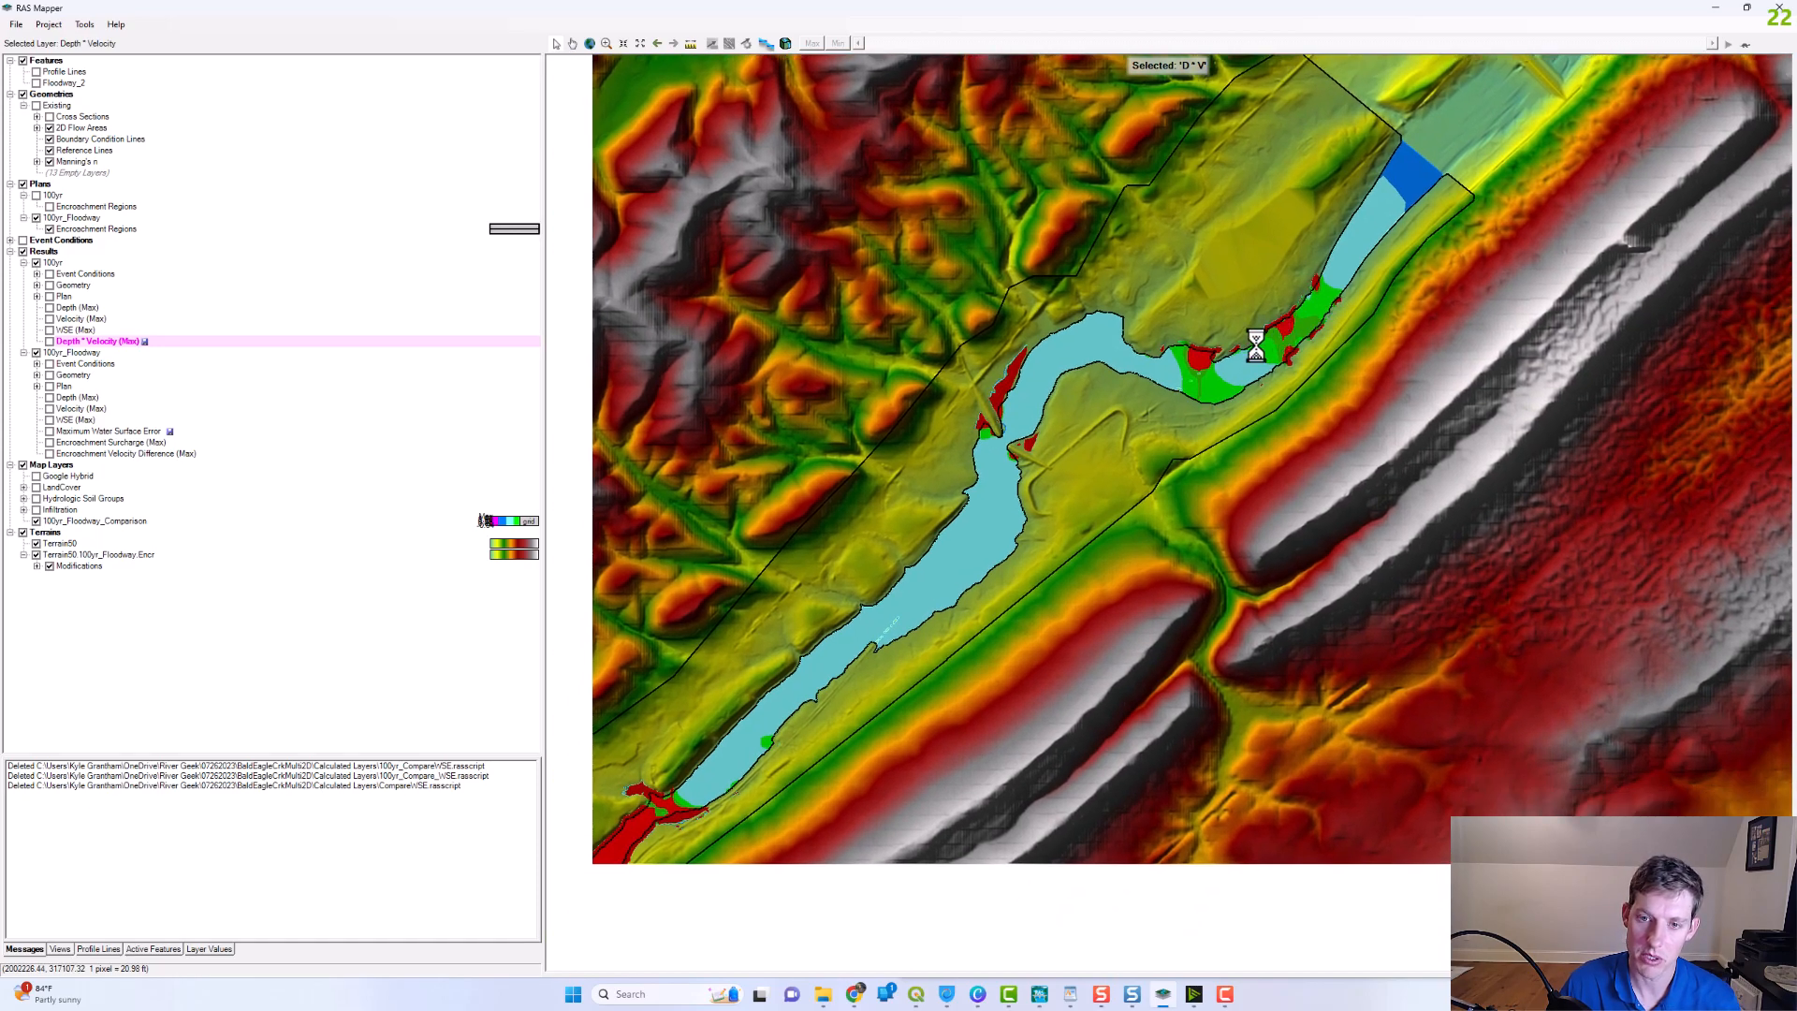
pyautogui.moveTo(1146, 373); pyautogui.dragTo(1187, 353)
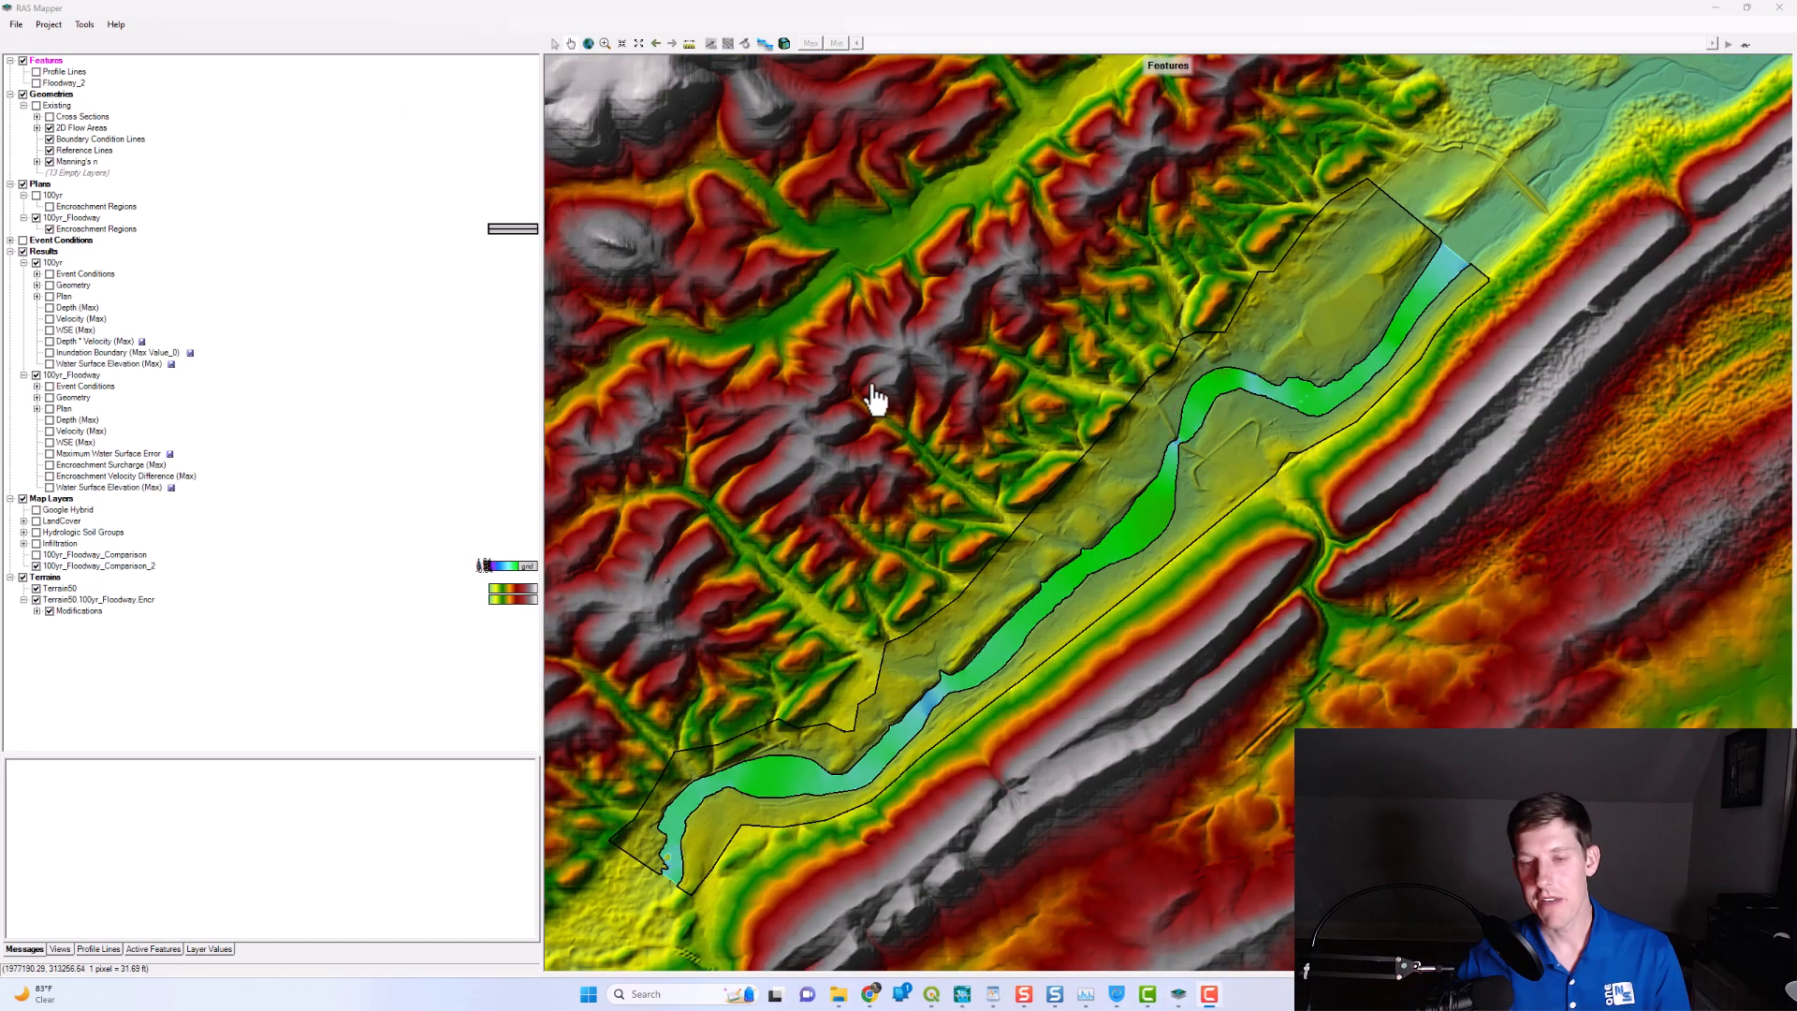
# - Hide both Terrain50 terrains and 100yr_Floodway's Encroachment Regions so only the 100yr_Floodway_Comparison_2 map is displayed
pyautogui.moveTo(1131, 353); pyautogui.dragTo(1082, 394)
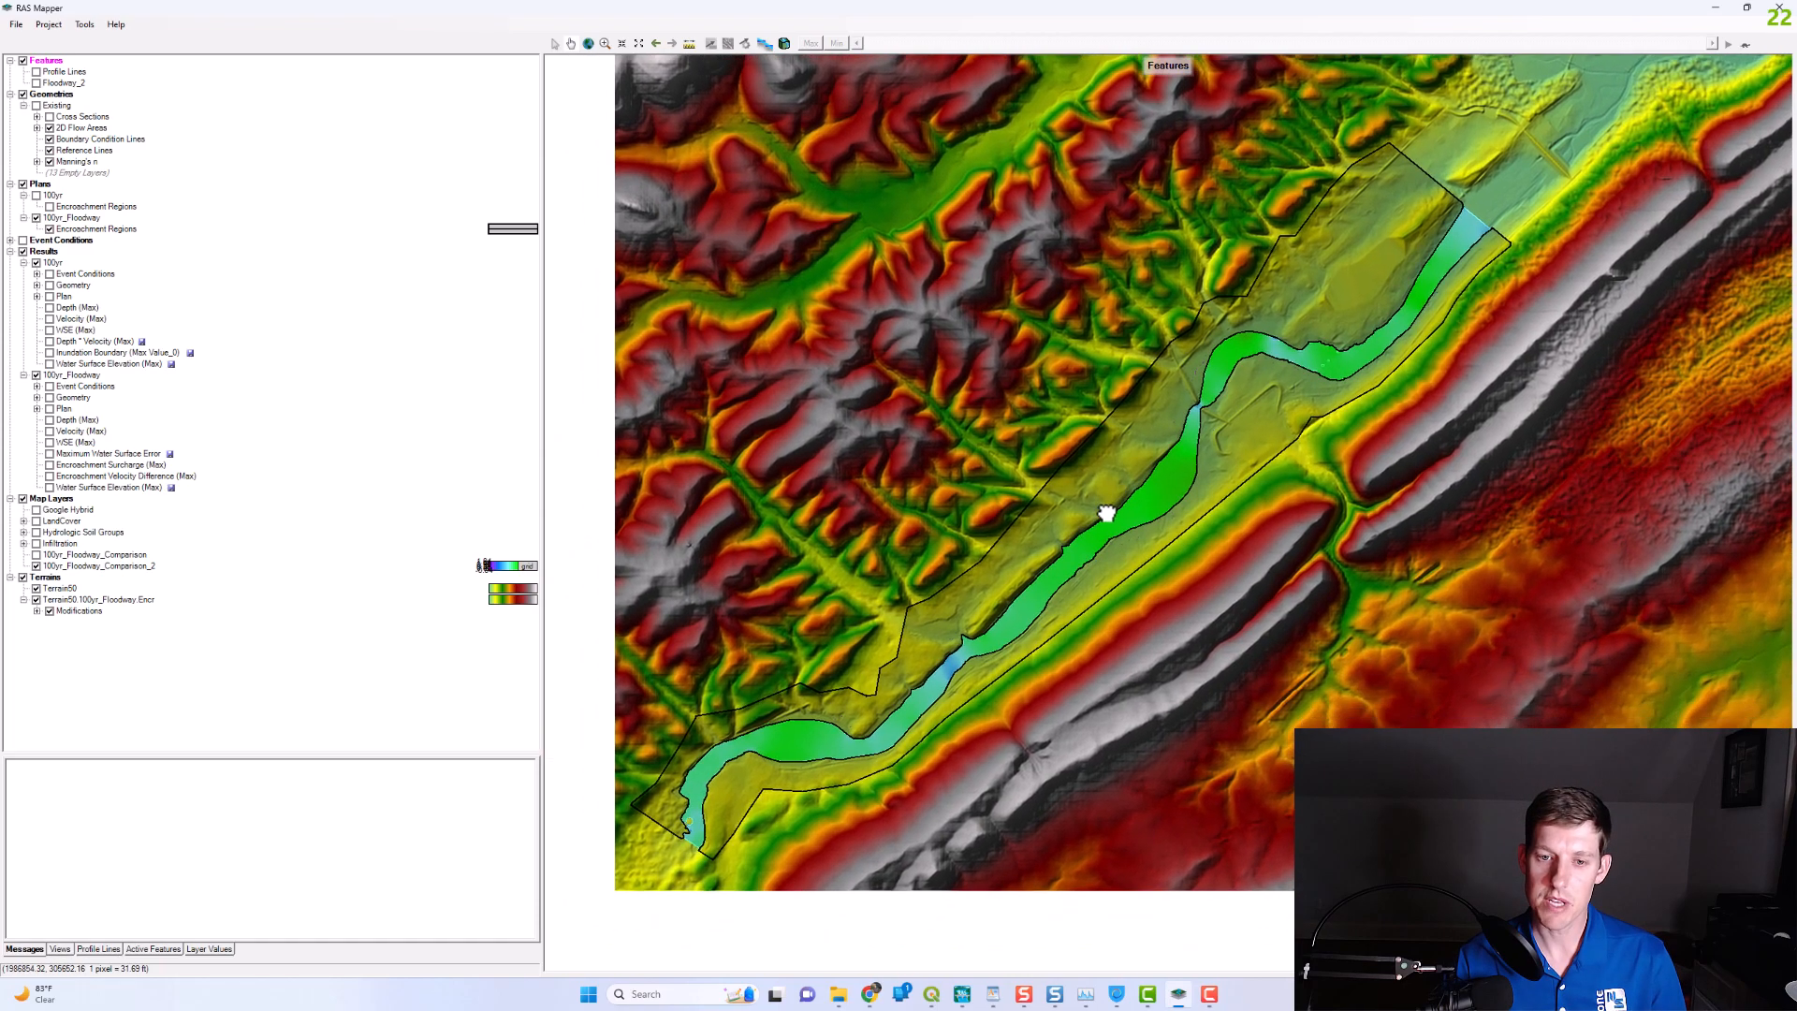
pyautogui.moveTo(1075, 533); pyautogui.dragTo(1004, 534)
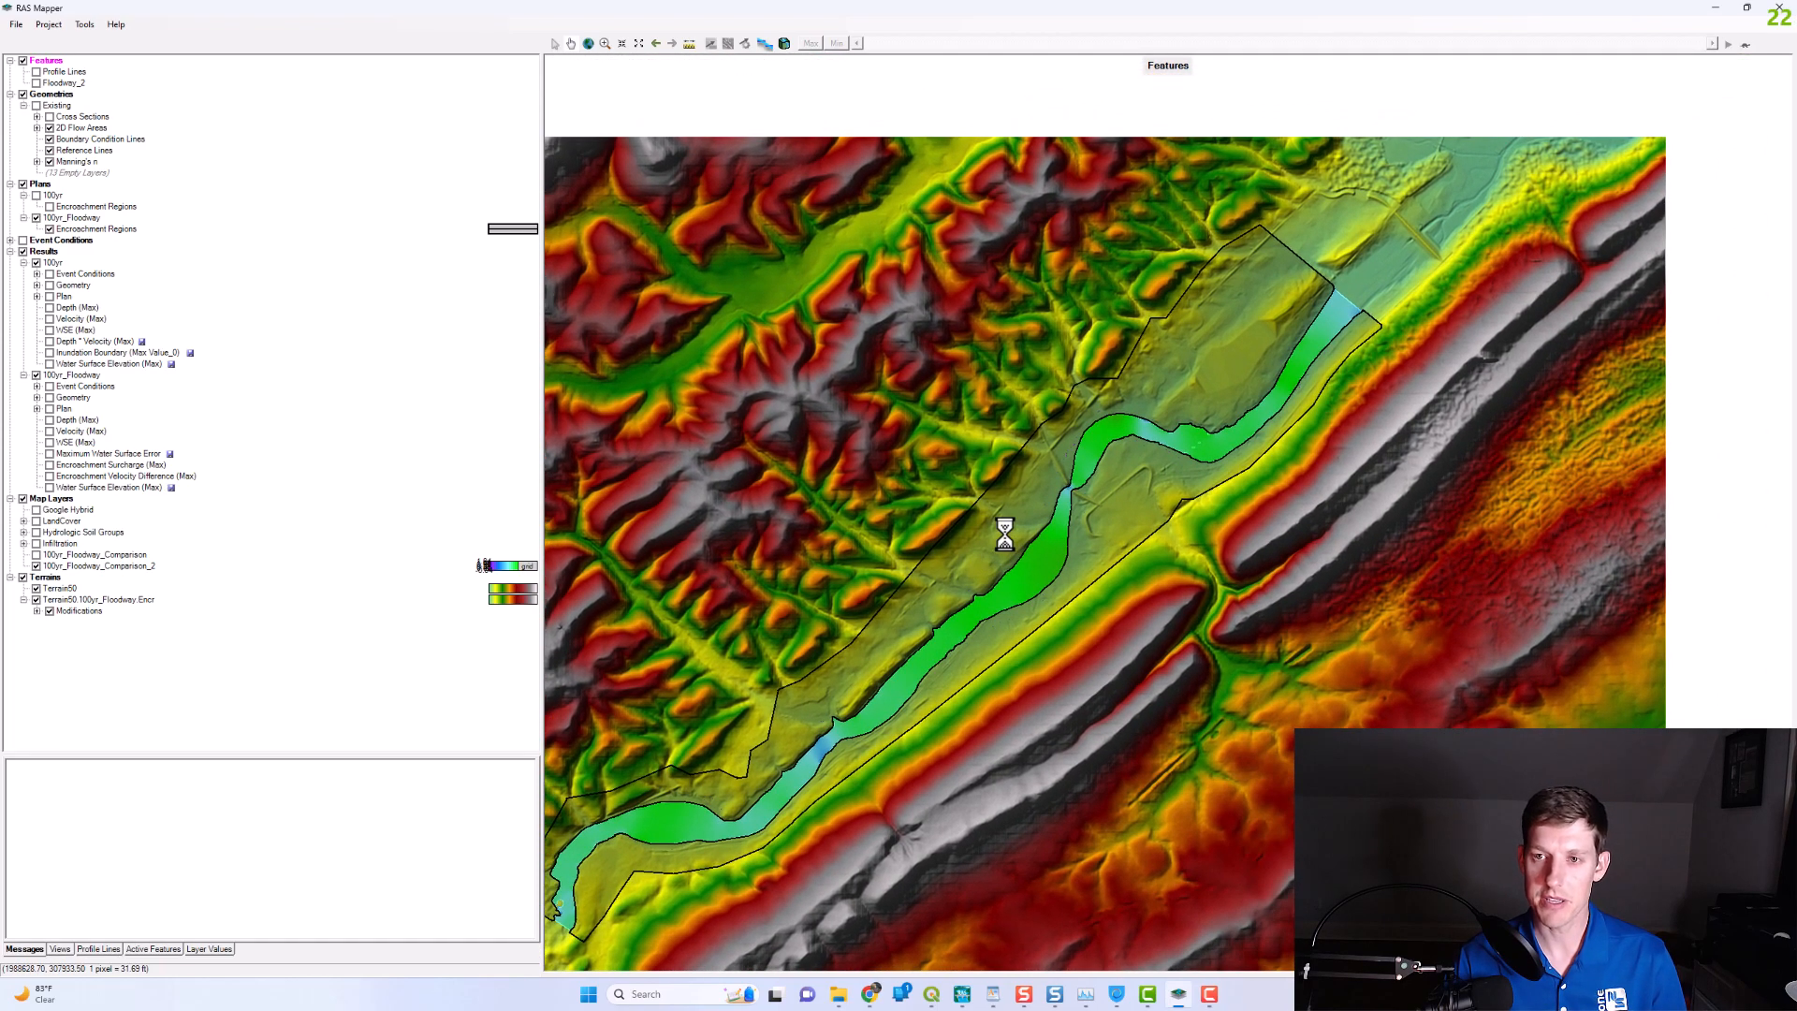
pyautogui.moveTo(1191, 425); pyautogui.dragTo(1155, 481)
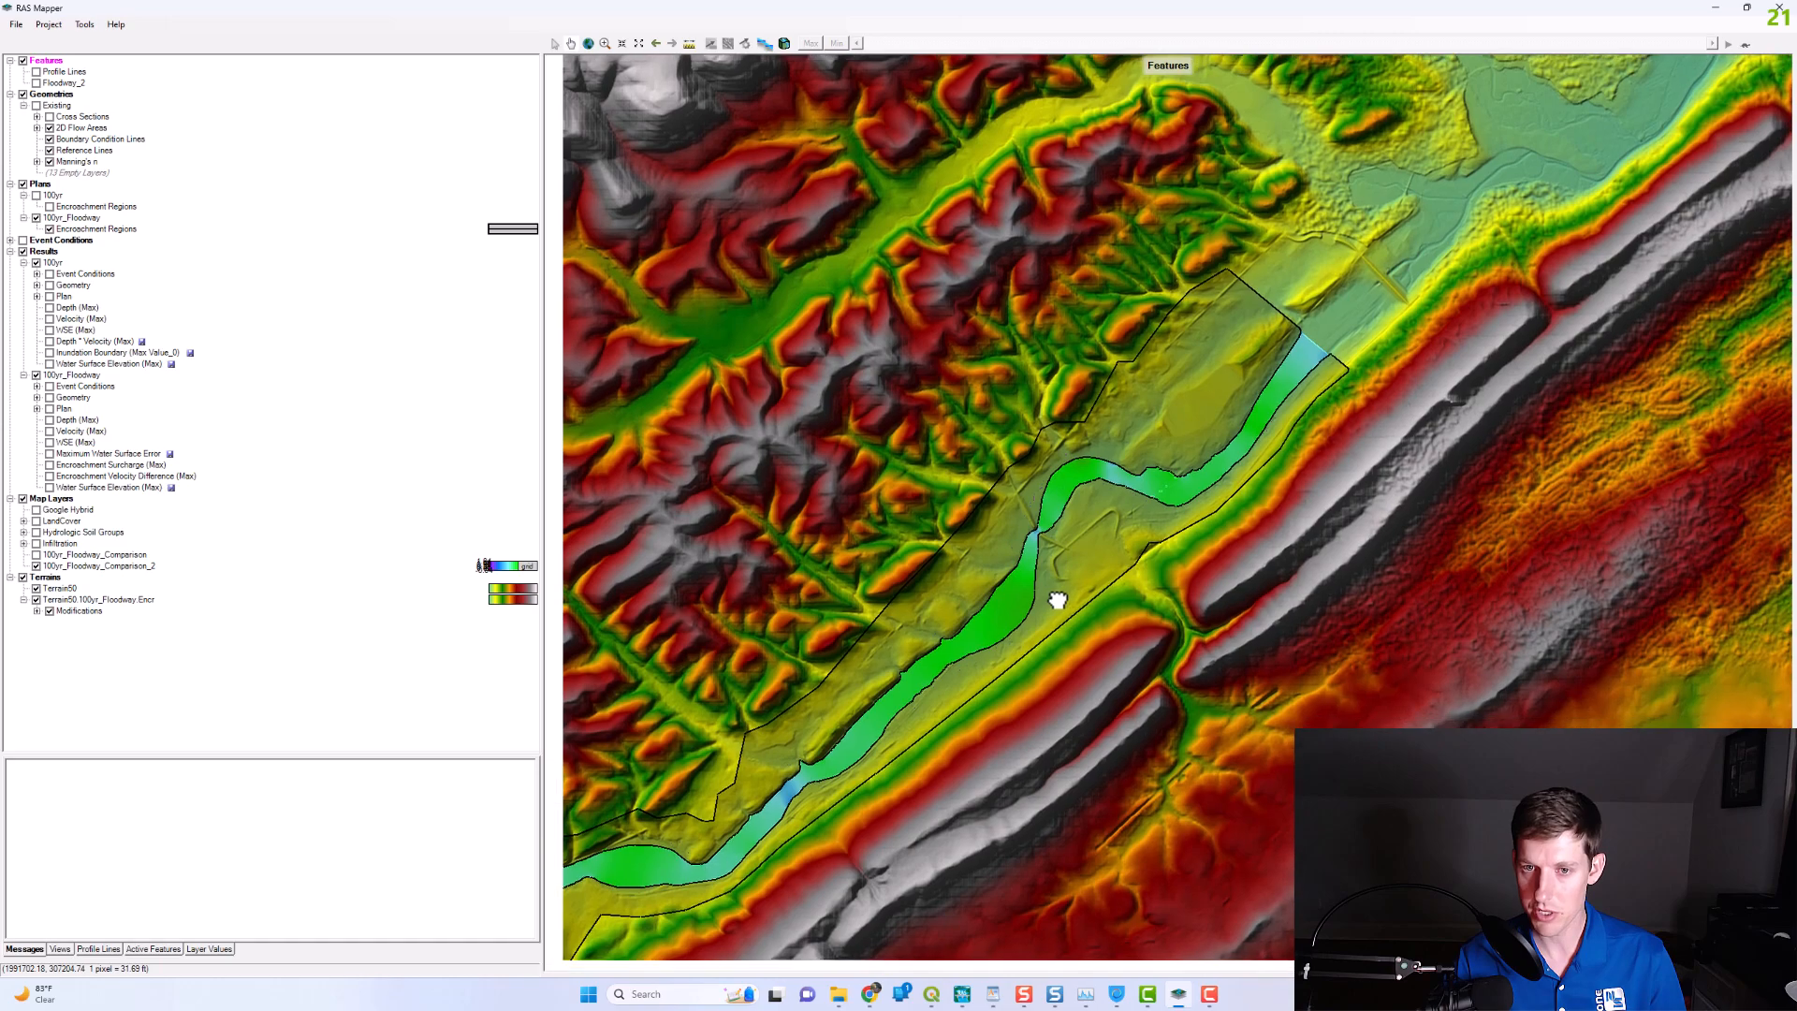
pyautogui.moveTo(1057, 600); pyautogui.dragTo(1151, 502)
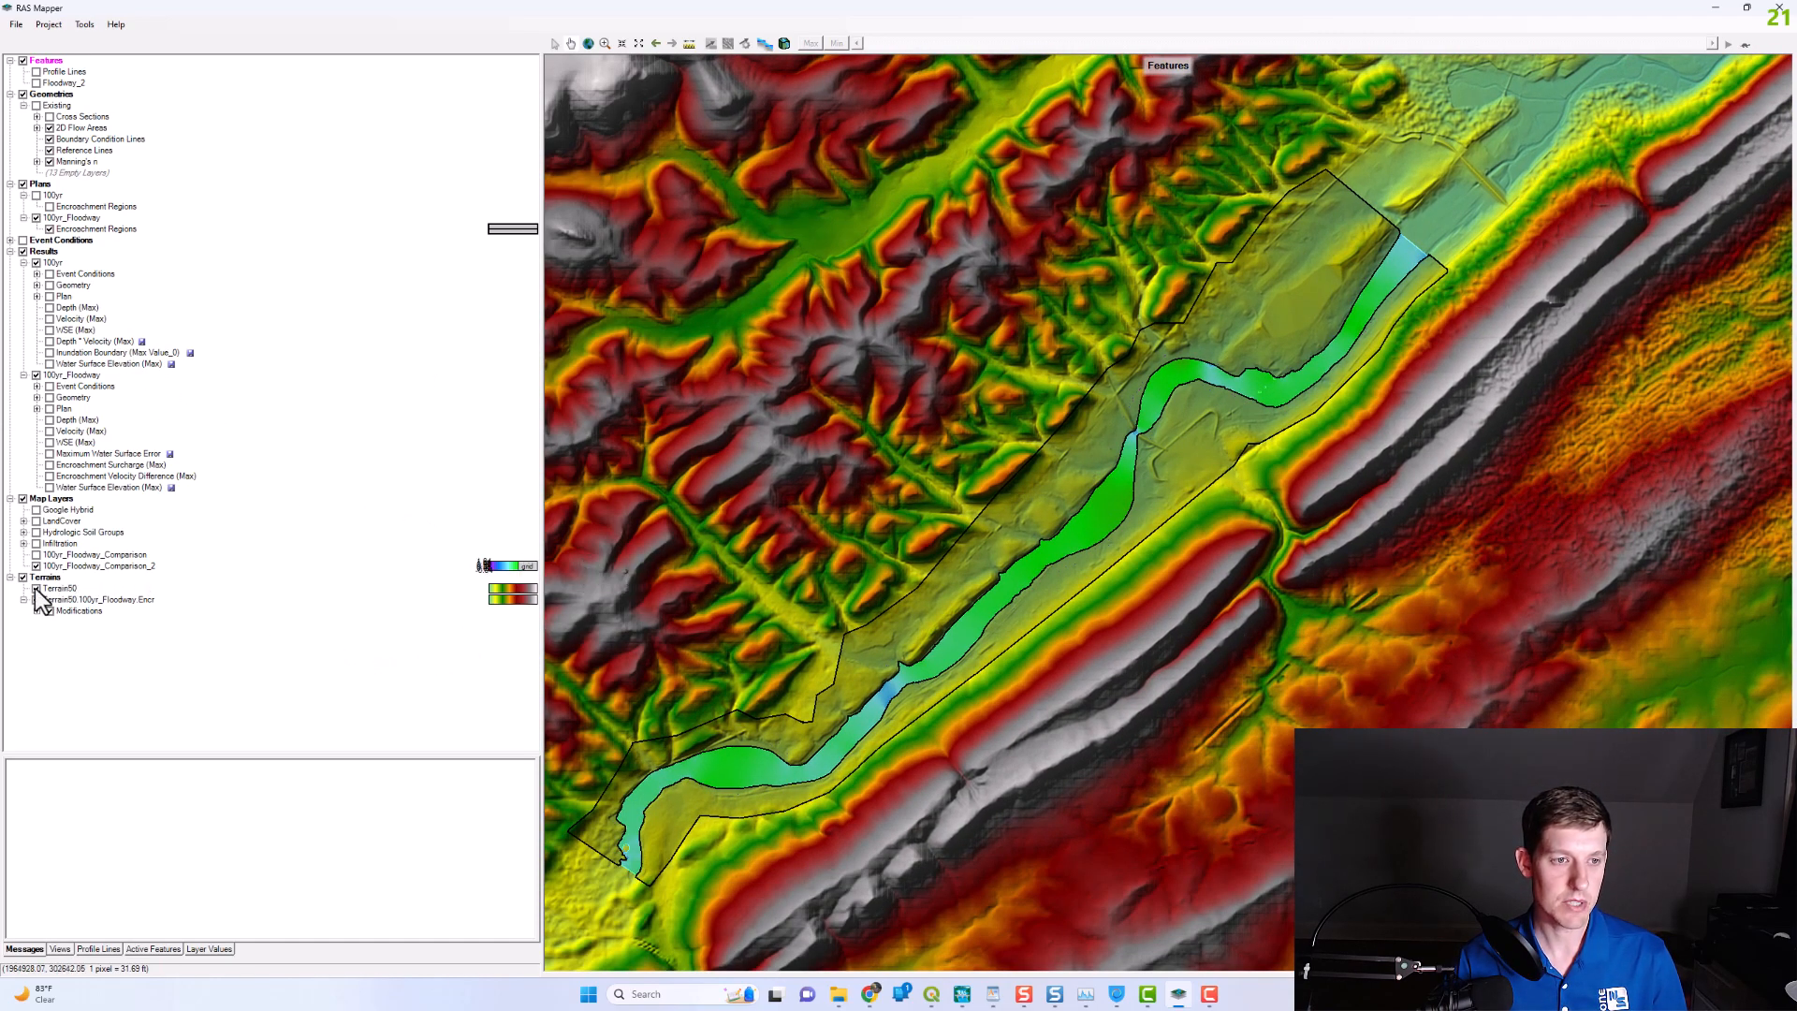
pyautogui.click(36, 587)
pyautogui.click(35, 599)
pyautogui.click(50, 229)
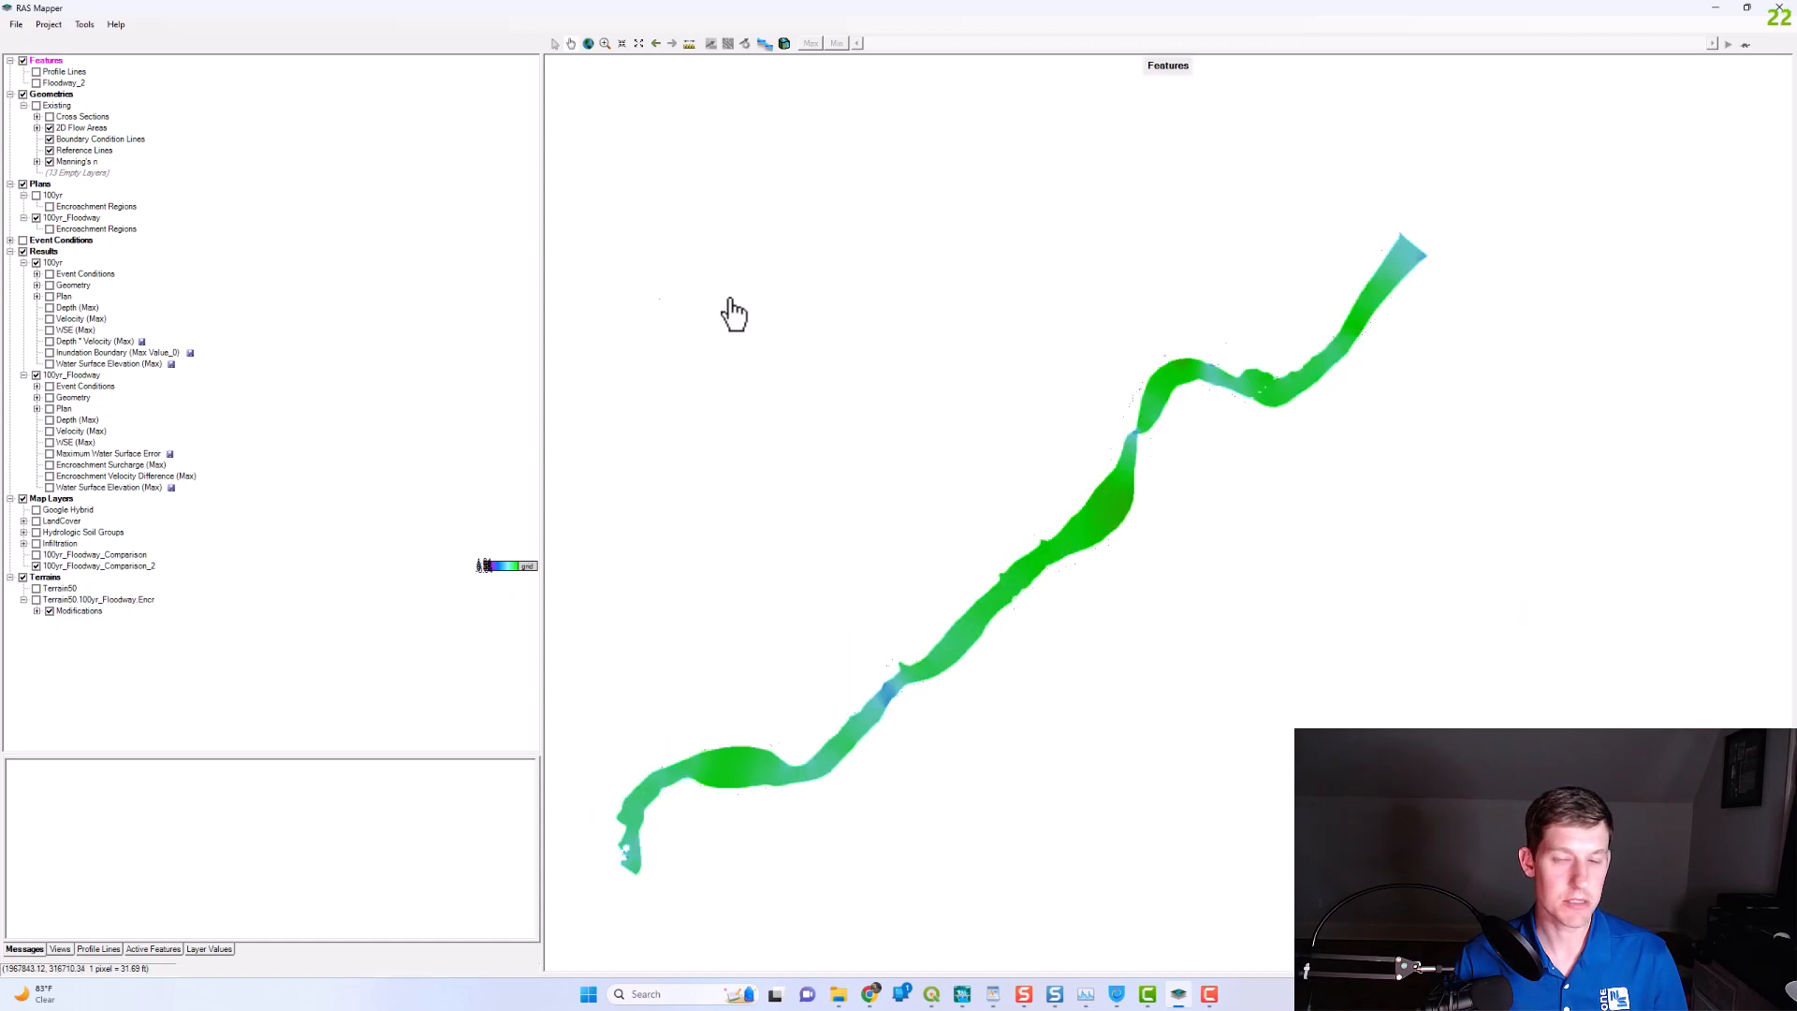
# - Examine the 100yr_Floodway_Comparison_2 map along the whole river corridor
pyautogui.moveTo(1126, 391); pyautogui.dragTo(1032, 438)
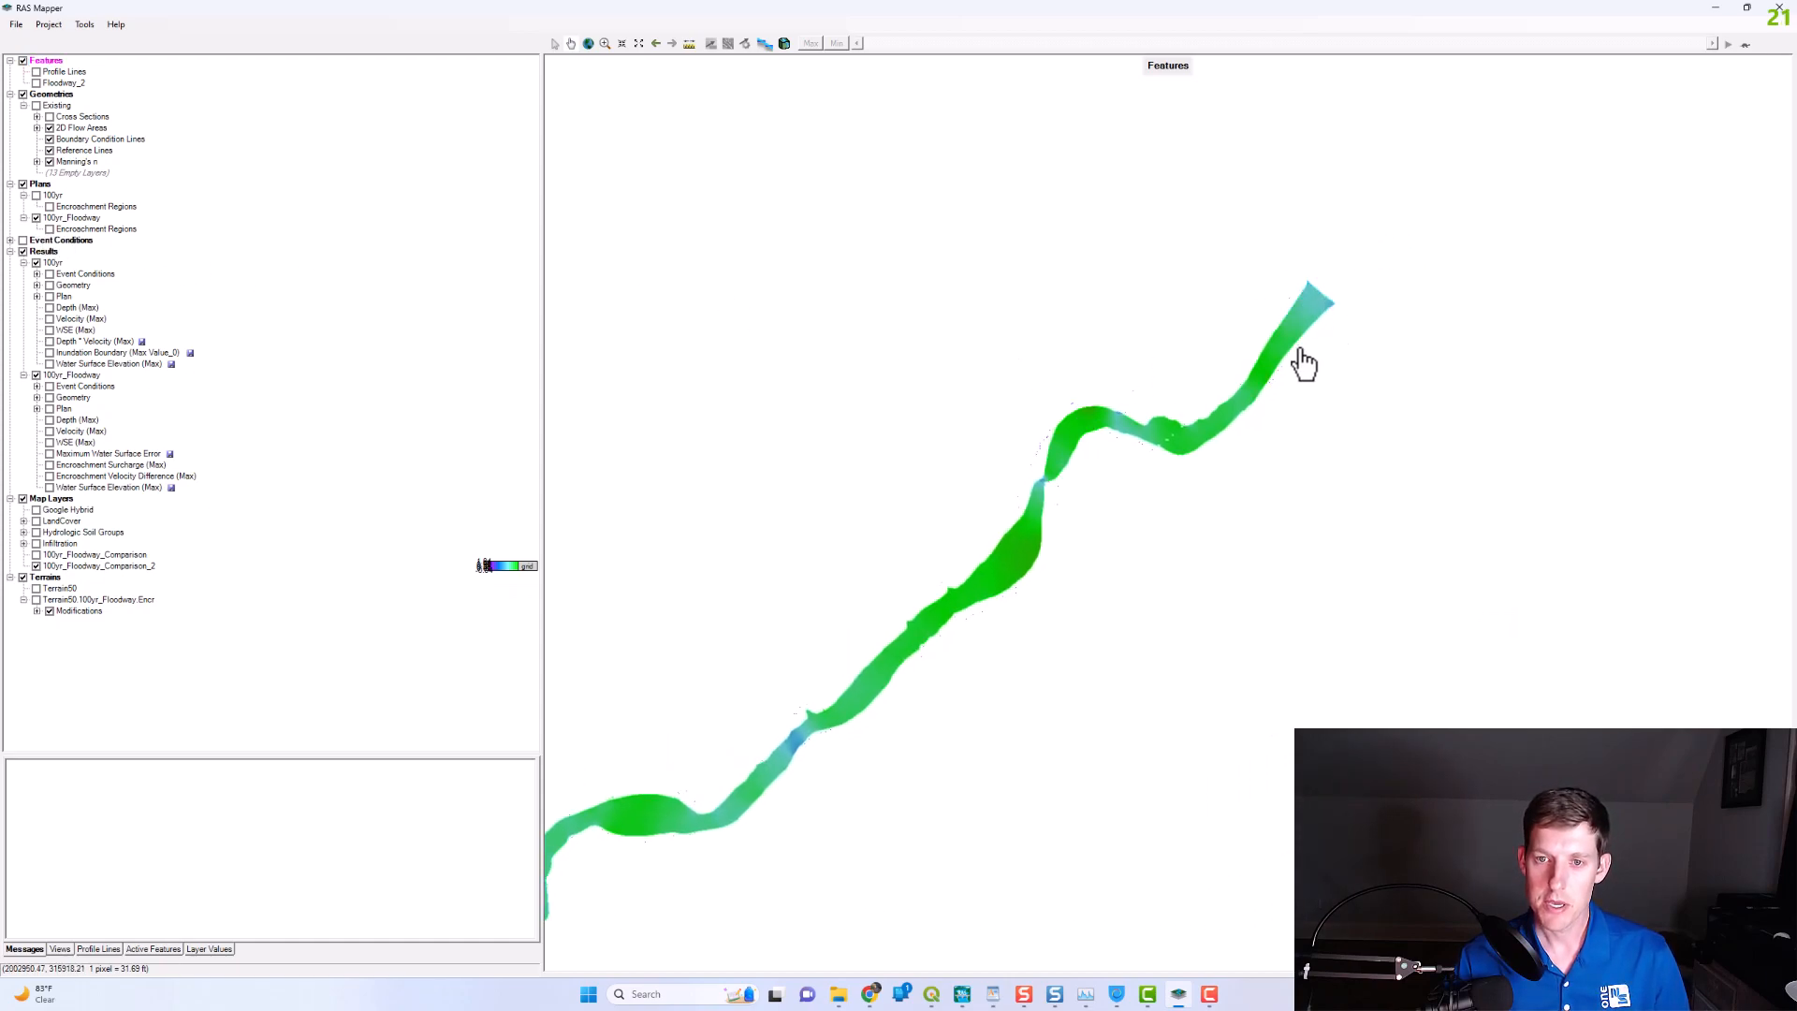
pyautogui.moveTo(1259, 430); pyautogui.dragTo(1440, 357)
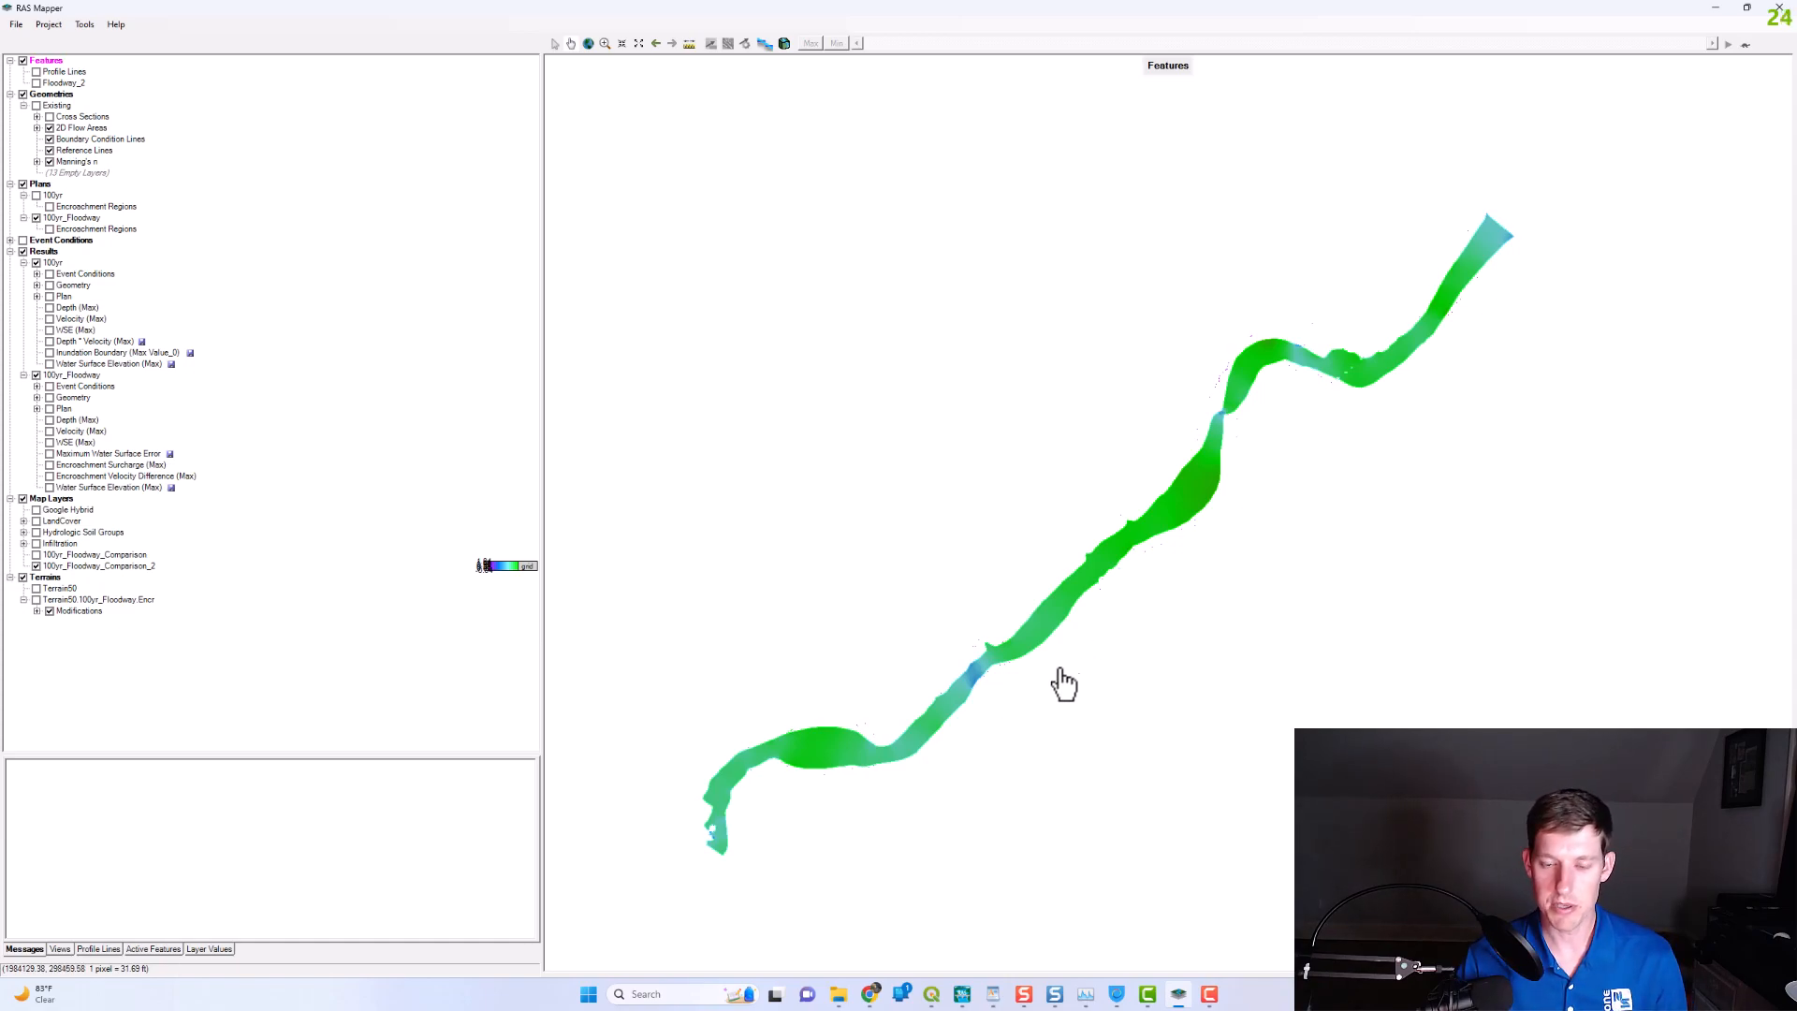
pyautogui.moveTo(1070, 677); pyautogui.dragTo(1127, 609)
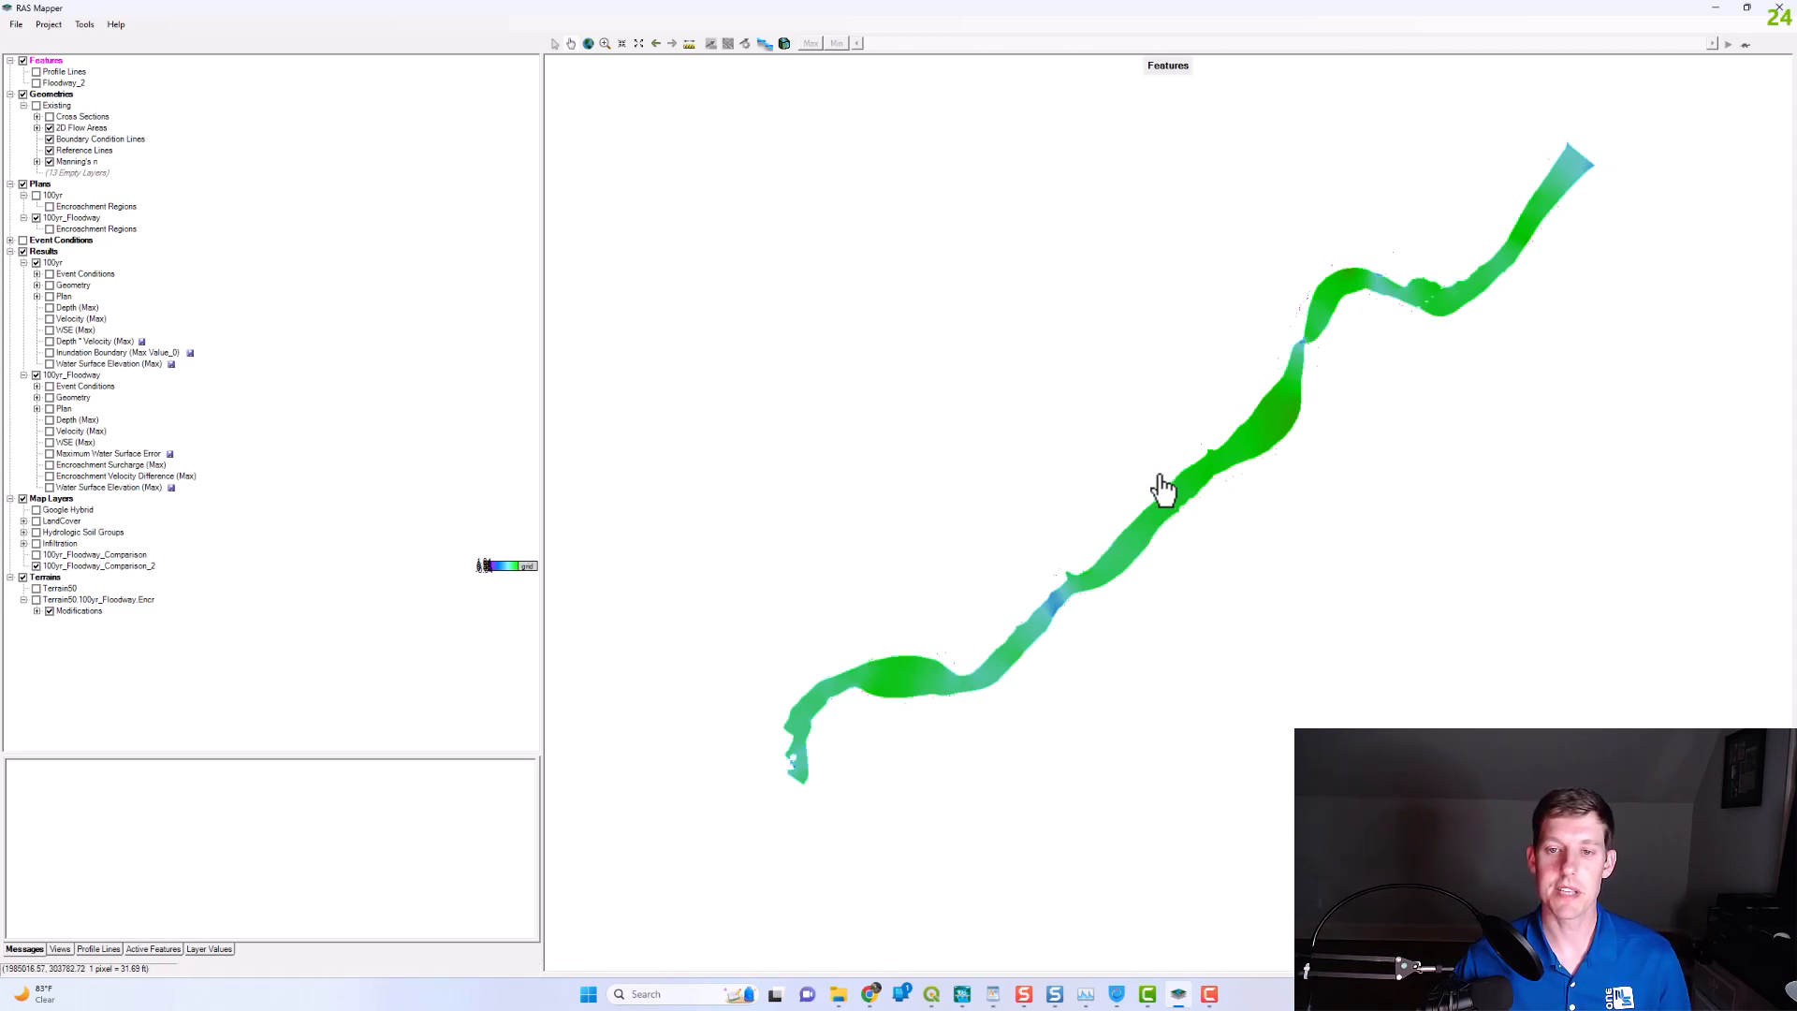
pyautogui.moveTo(1082, 581); pyautogui.dragTo(1074, 621)
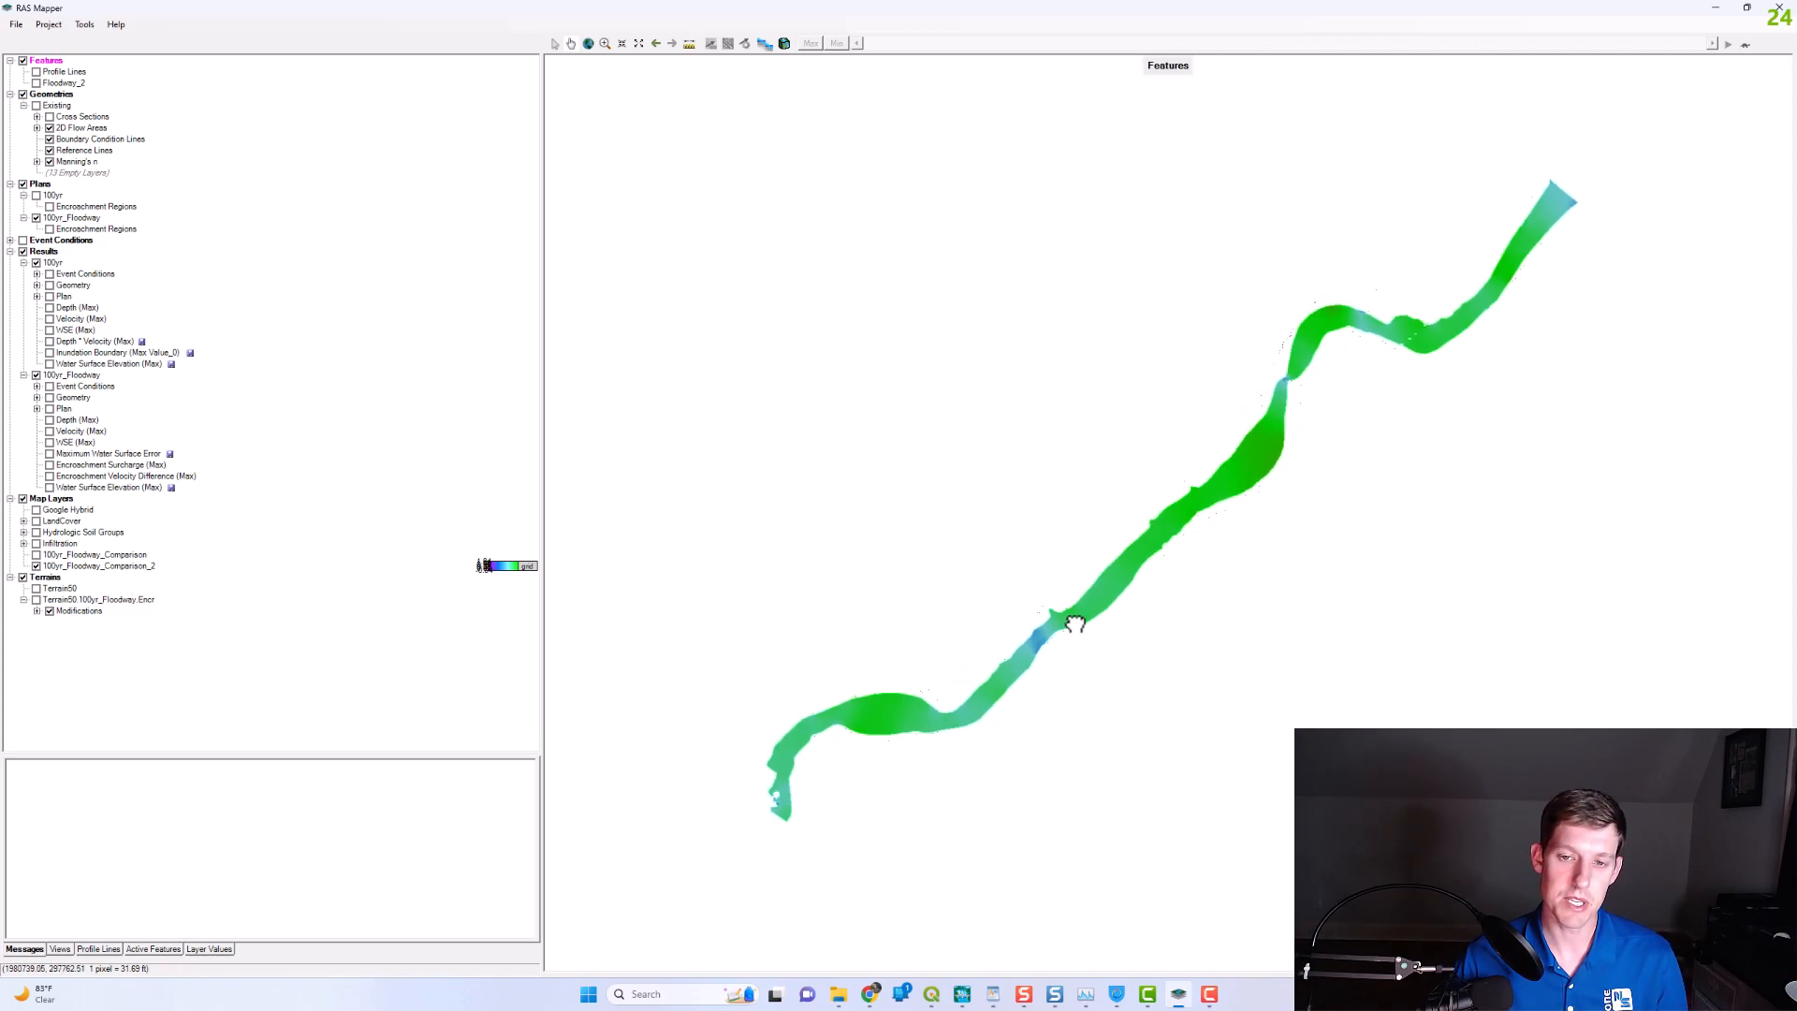